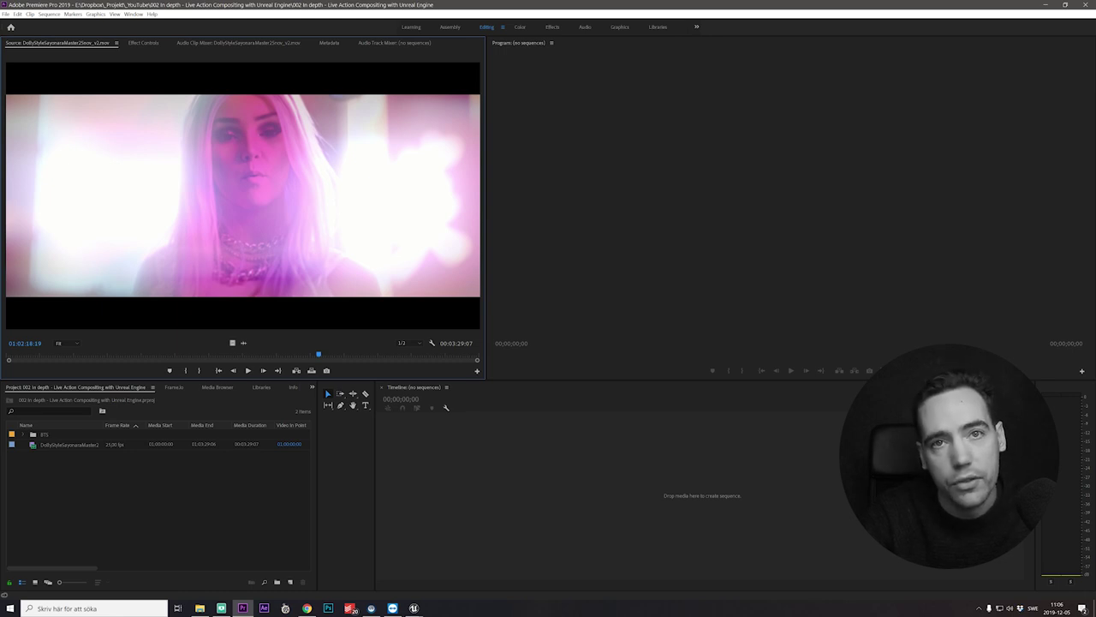
Scrub through the Dolly Style music video master and play several sections to review the neon city composite shots
drag(318, 353, 332, 354)
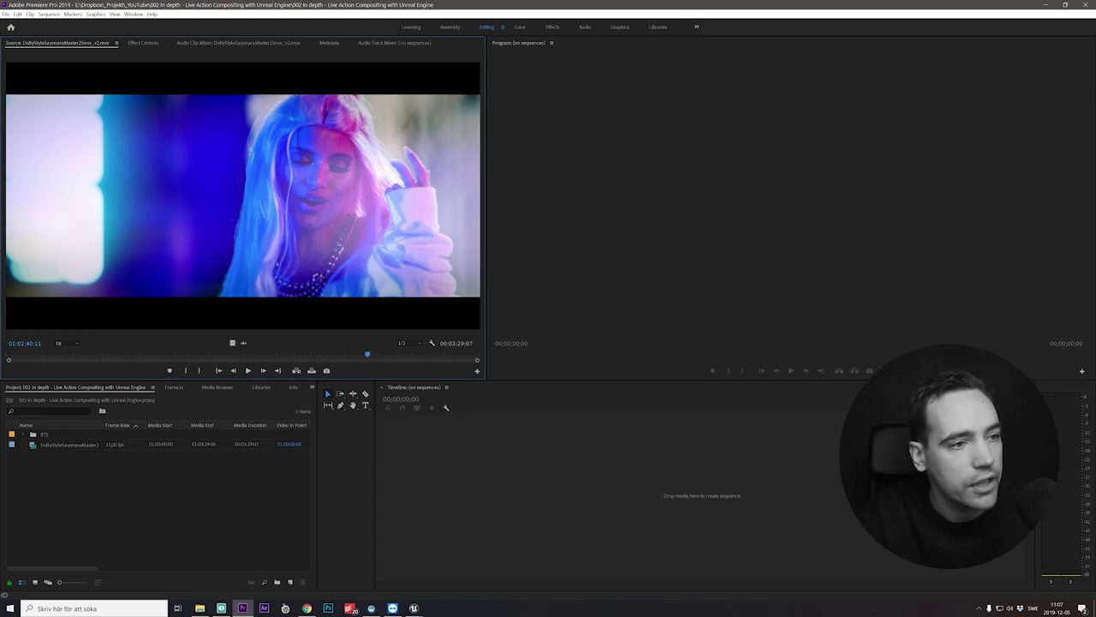
drag(367, 355, 308, 354)
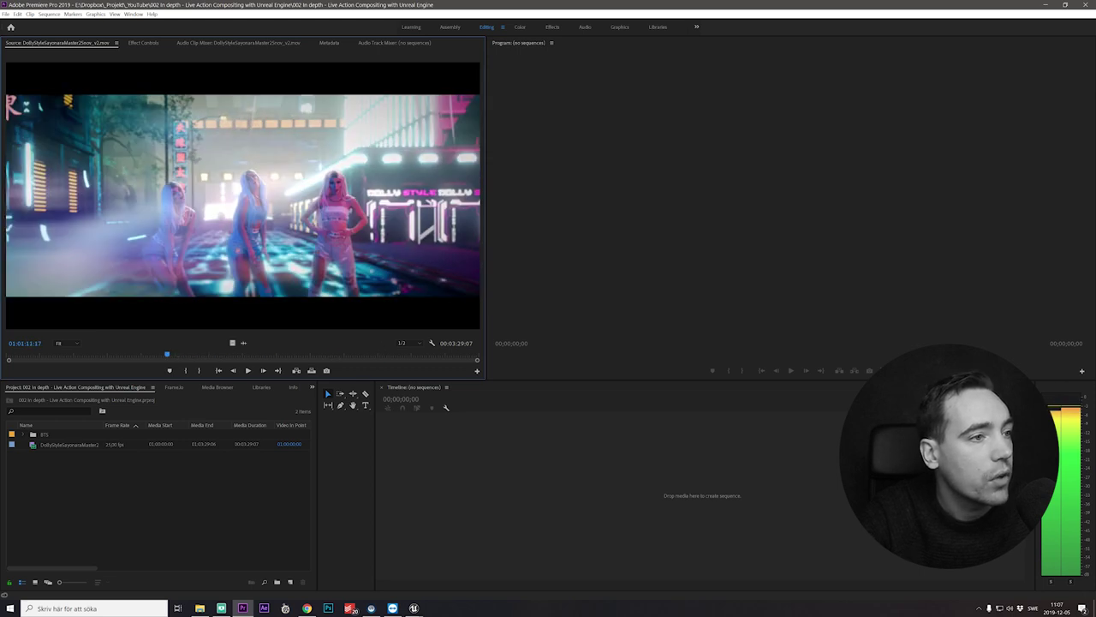
key(l)
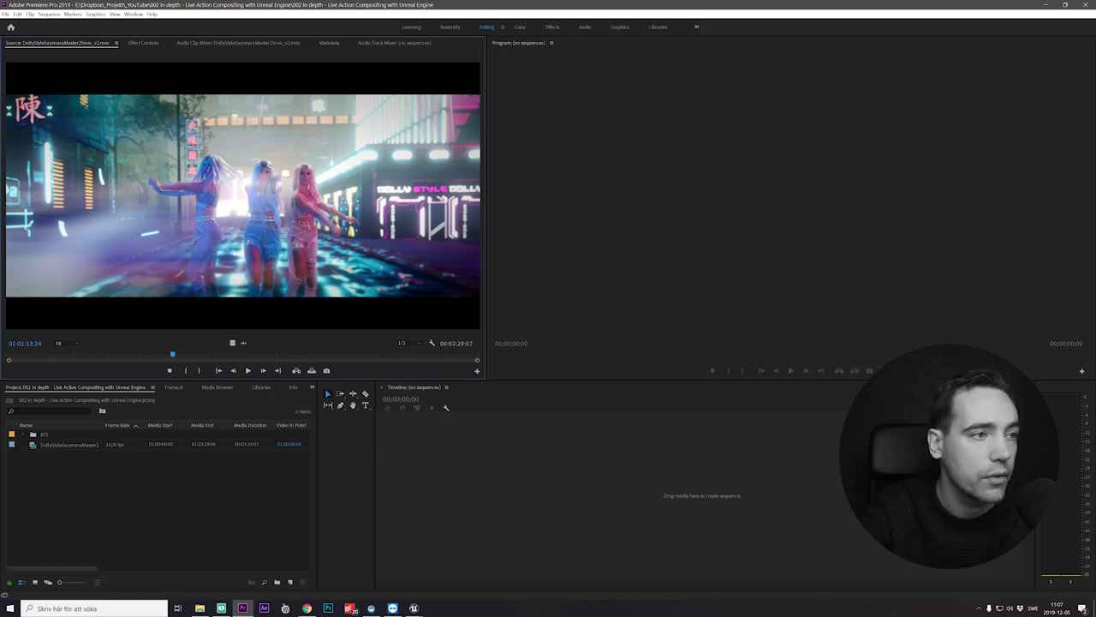
drag(172, 354, 214, 354)
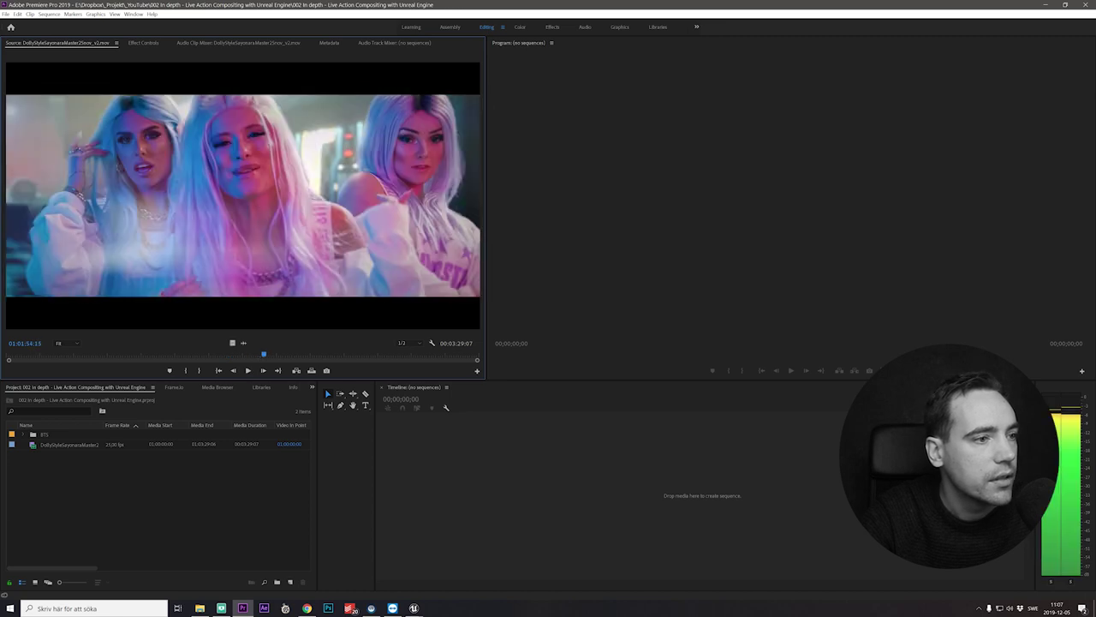
key(space)
drag(252, 354, 86, 354)
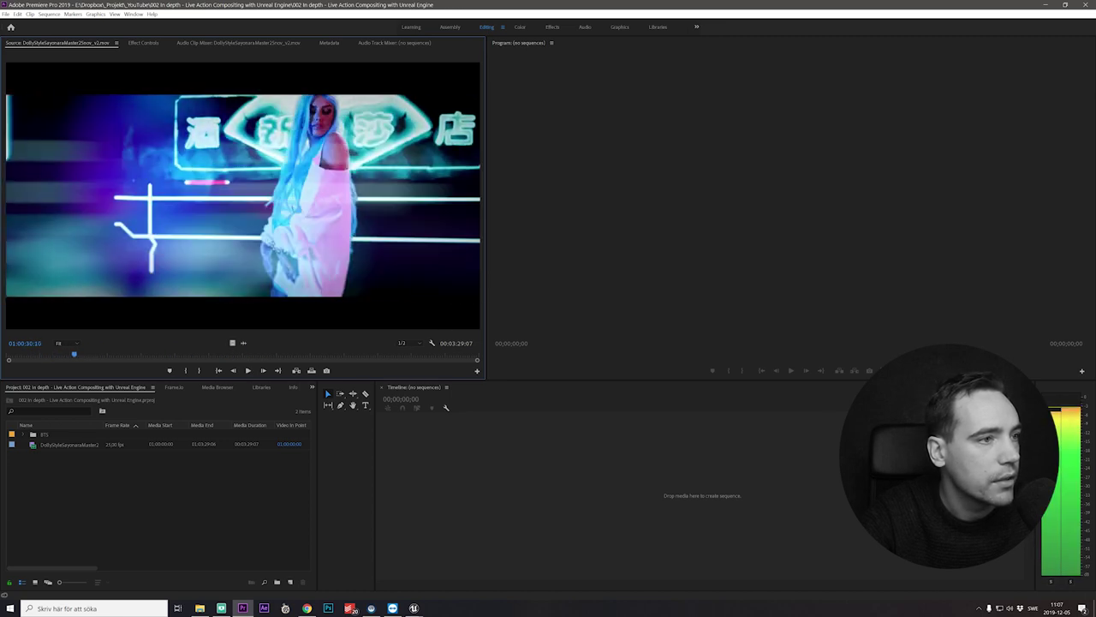
key(space)
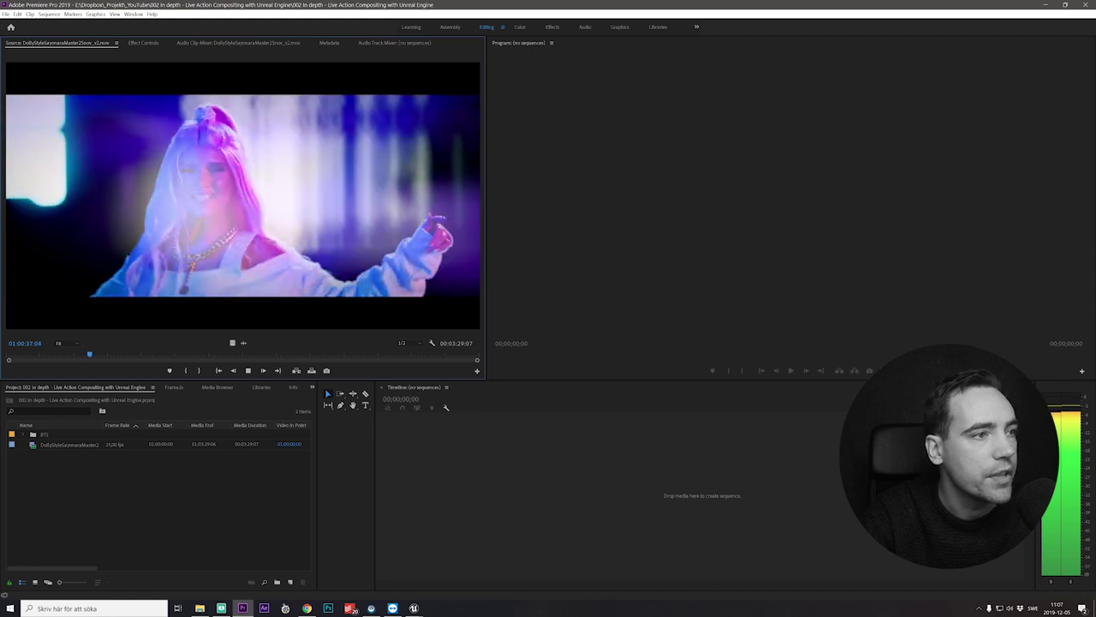
key(space)
drag(91, 353, 103, 353)
key(space)
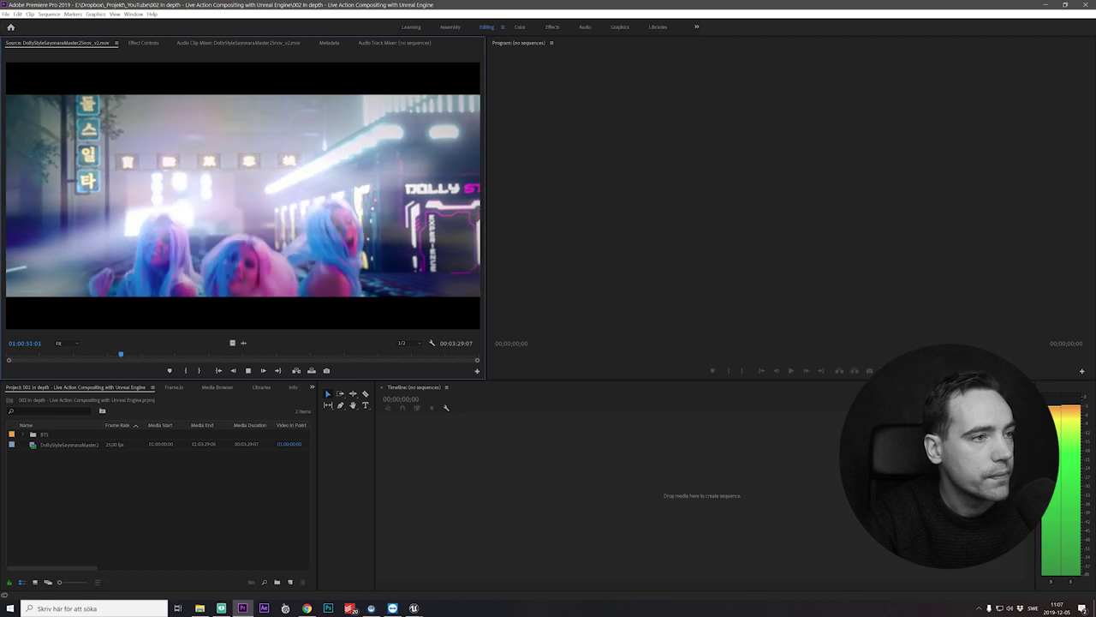
key(space)
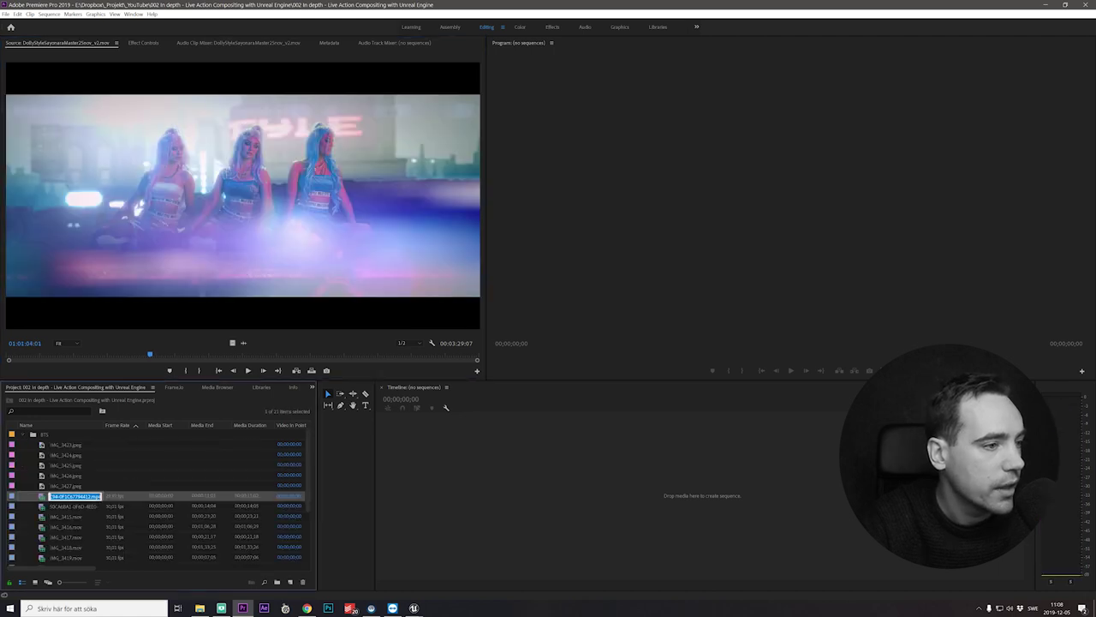
Open the two behind-the-scenes MP4 clips from the BTS bin and play the second one up to the green-screen shot near its end
double_click(42, 496)
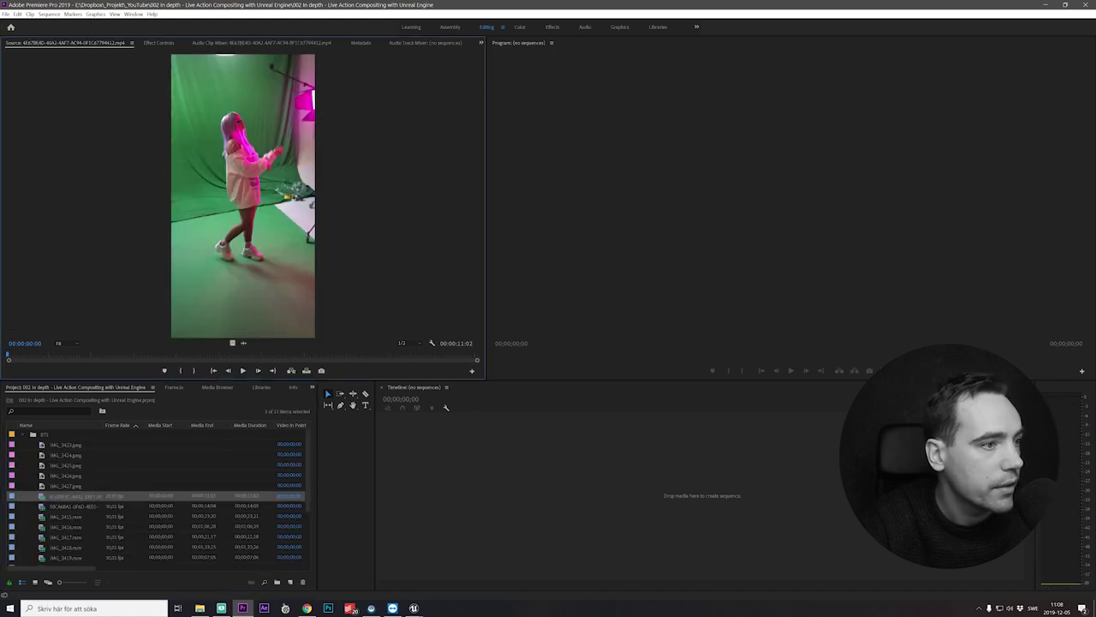
double_click(42, 506)
key(space)
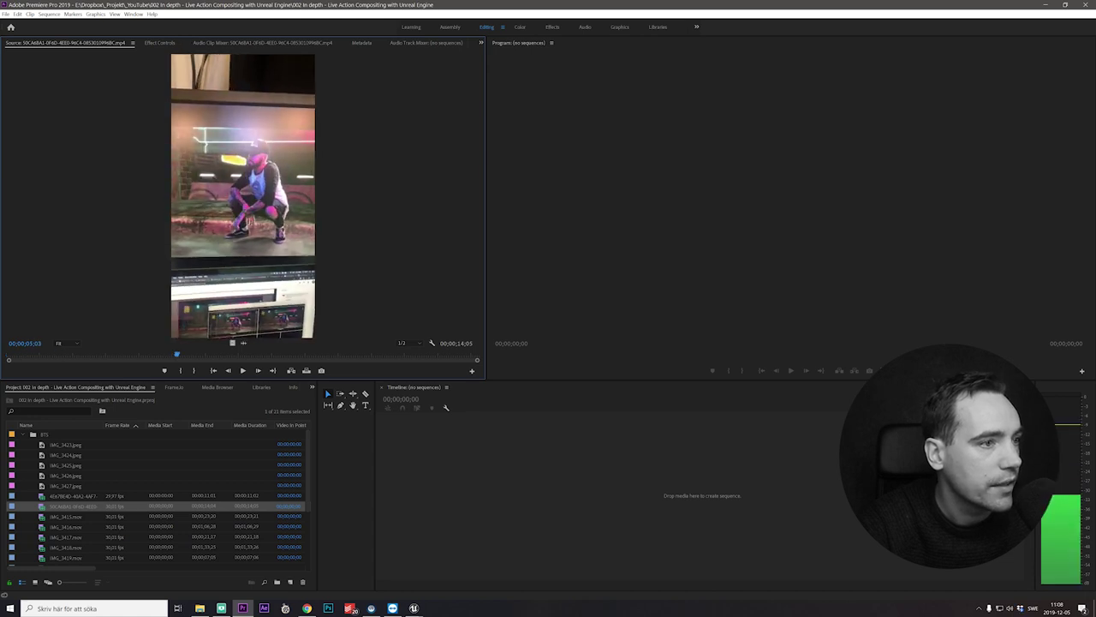
drag(258, 354, 206, 354)
key(space)
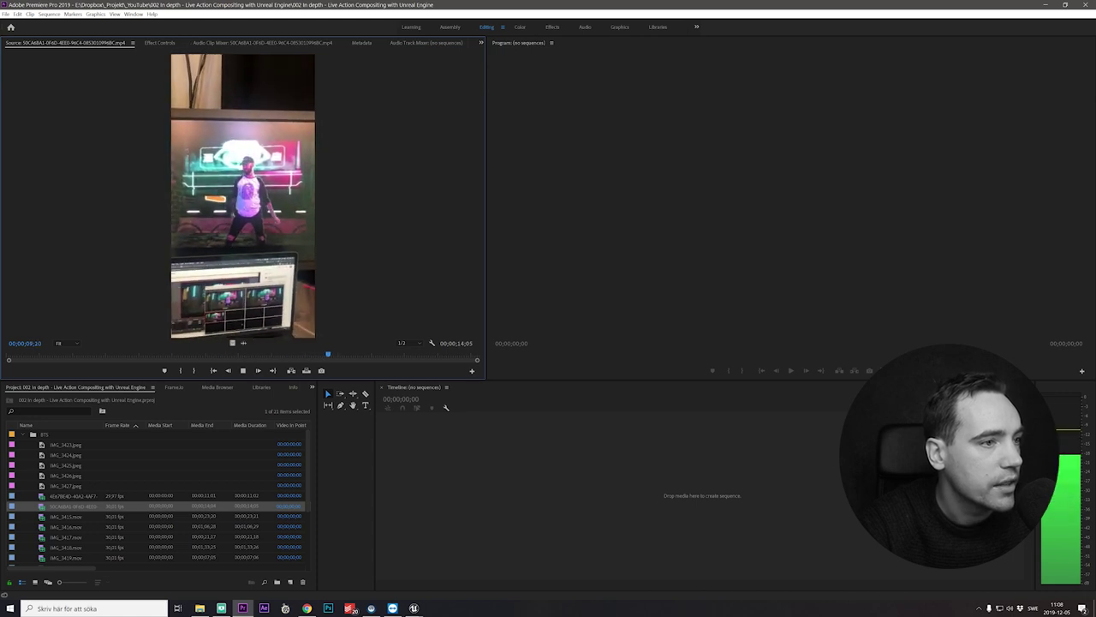
key(l)
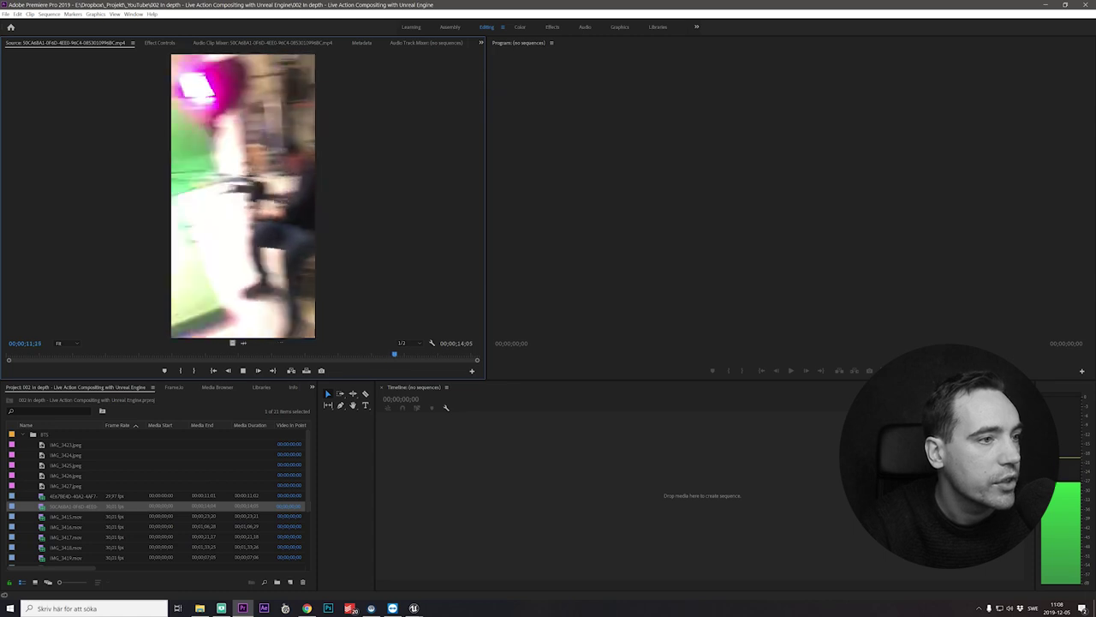
key(k)
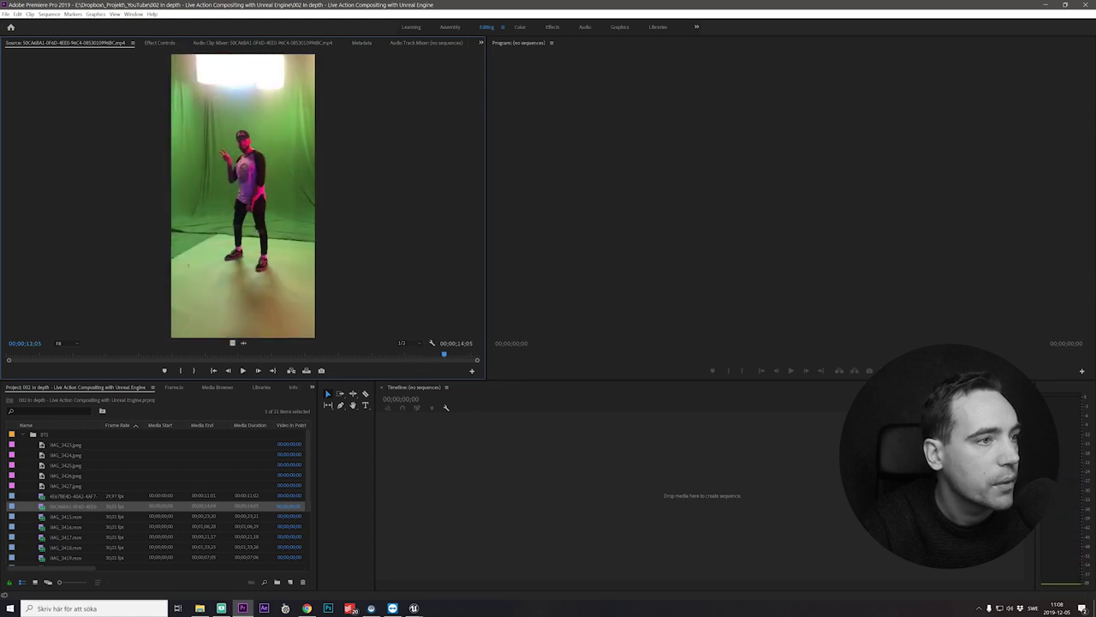
Step back and forth frame by frame through the green-screen shot near the end of the clip to examine the performer and lighting
key(Right)
key(Right)
key(Right)
key(Right)
key(Right)
key(Right)
key(Right)
key(Right)
key(Right)
key(Right)
key(Right)
key(Right)
key(Left)
key(Left)
key(Left)
key(Left)
key(Left)
key(Left)
key(Left)
key(Left)
key(Left)
key(Left)
key(Left)
key(Left)
key(Left)
key(Left)
key(Left)
key(Left)
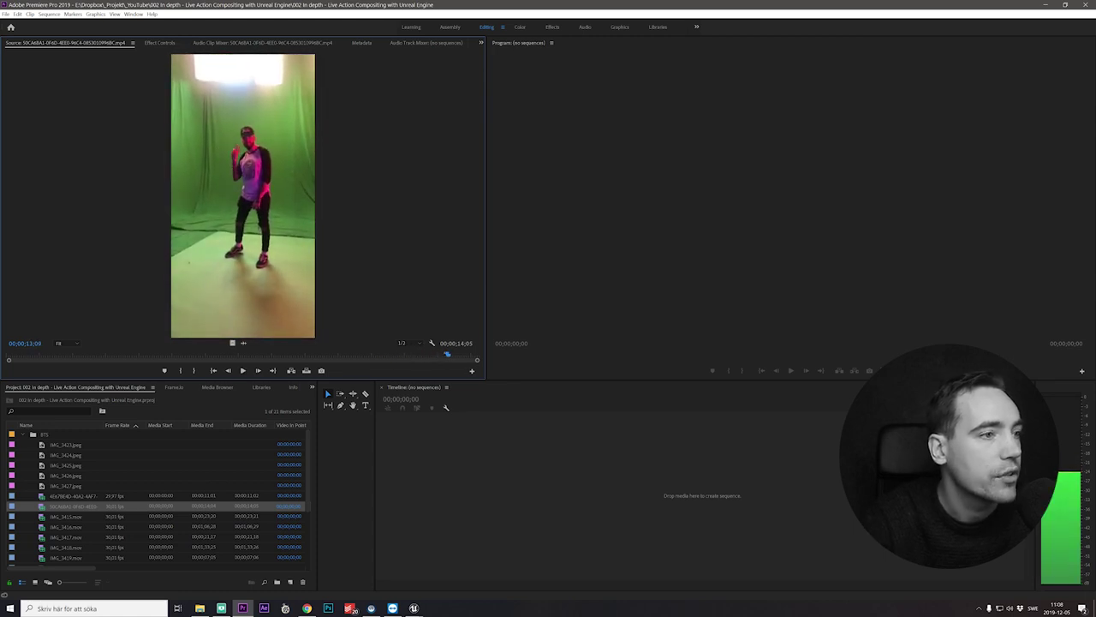
key(Right)
key(Right)
key(Right)
key(Right)
key(Right)
key(Right)
key(Right)
key(Right)
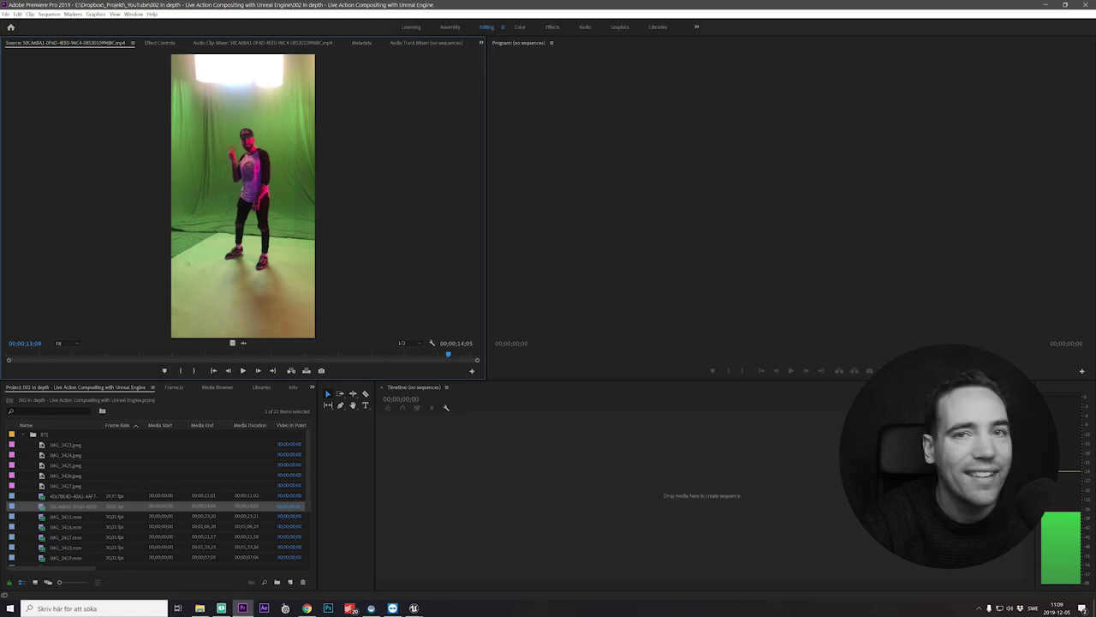
key(Left)
key(Left)
key(Left)
key(Left)
key(Left)
key(Left)
key(Left)
key(Left)
key(Left)
key(Left)
key(Left)
key(Left)
key(Left)
key(Left)
key(Left)
key(Left)
key(Left)
key(Left)
key(Left)
key(Left)
key(Left)
key(Left)
key(Right)
key(Right)
key(Right)
key(Right)
key(Right)
key(Right)
key(Right)
key(Right)
key(Right)
key(Right)
key(Right)
key(Right)
key(Right)
key(Right)
key(Right)
key(Right)
key(Right)
key(Right)
key(Right)
key(Right)
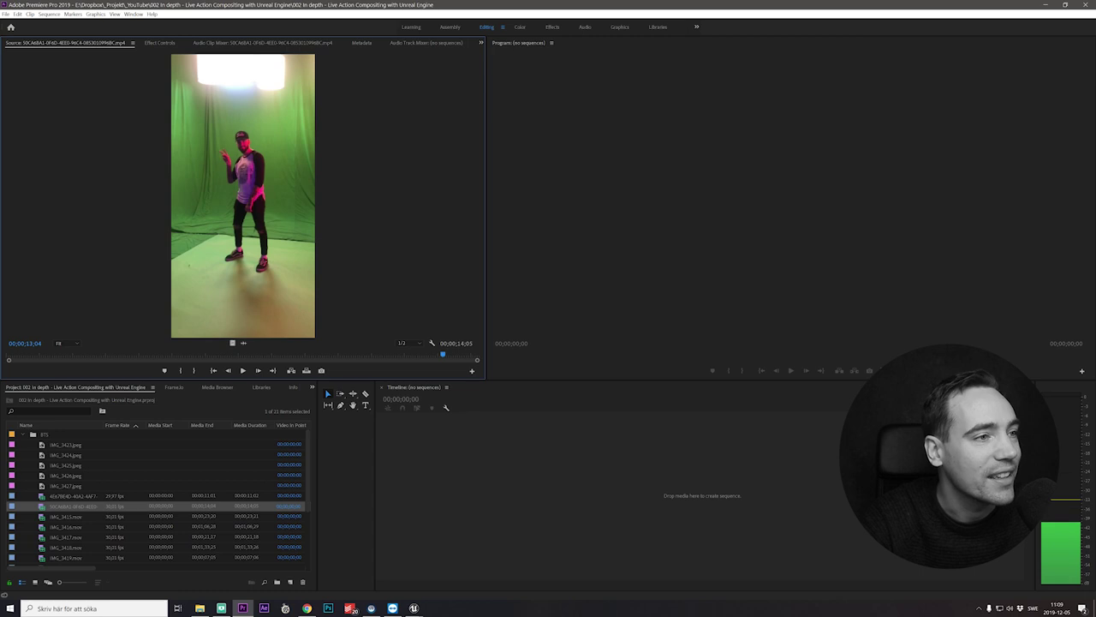
key(Right)
key(Right)
key(Left)
key(Left)
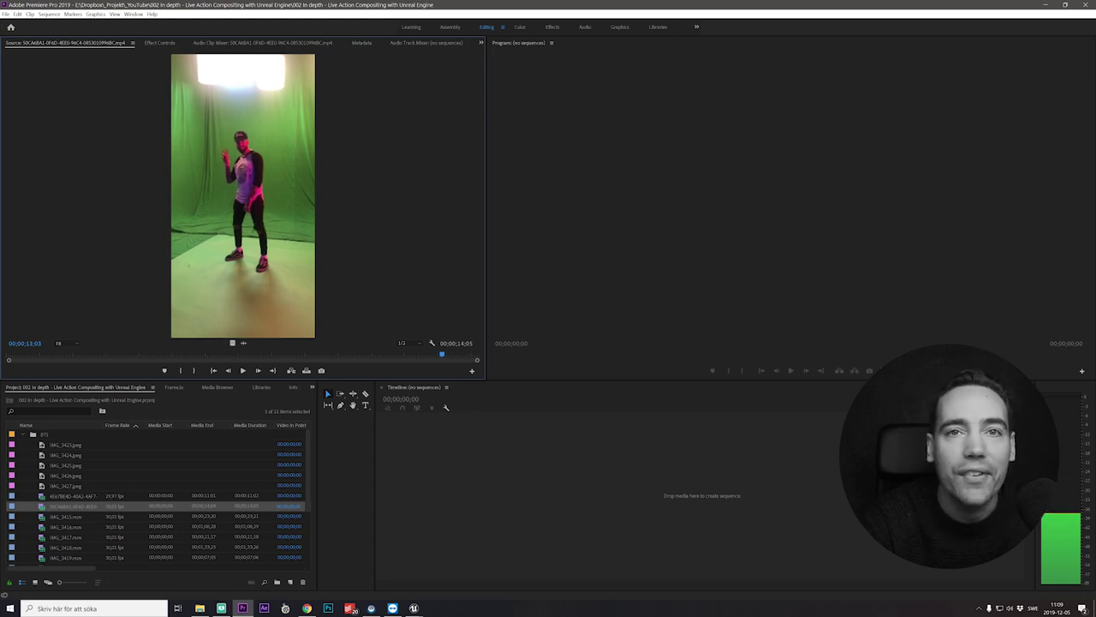
key(Left)
key(Left)
key(Left)
key(Left)
key(Left)
key(Left)
key(Left)
key(Left)
key(Left)
key(Left)
key(Left)
key(Left)
key(Left)
key(Left)
key(Left)
key(Left)
key(Left)
key(Left)
key(Left)
key(Left)
key(Right)
key(Right)
key(Right)
key(Right)
key(Right)
key(Right)
key(Right)
key(Right)
key(Right)
key(Right)
key(Right)
key(Right)
key(Right)
key(Right)
key(Right)
key(Right)
key(Right)
key(Right)
key(Right)
key(Right)
key(Right)
key(Right)
key(Right)
key(Right)
key(Right)
key(Right)
key(Right)
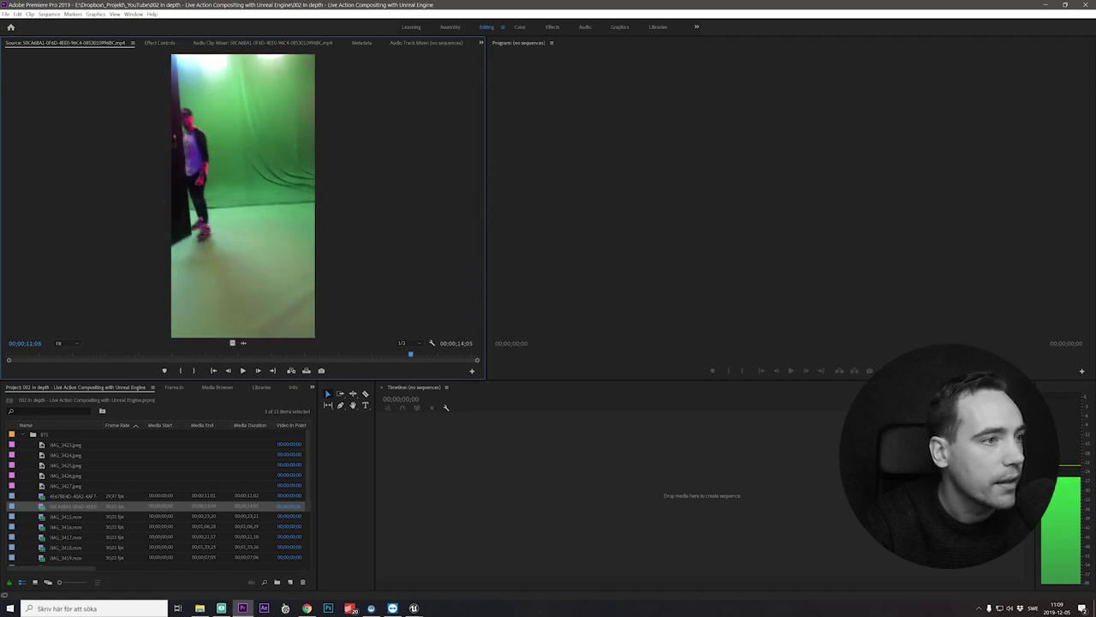
Step forward through the green-screen shot to the performer's full-body pose, and scrub back to the monitor composite mid-clip
key(Right)
key(Right)
key(Right)
key(Right)
key(Right)
key(Right)
key(Right)
key(Right)
key(Right)
key(Right)
key(Right)
key(Right)
key(Right)
key(Right)
key(Right)
key(Right)
key(Right)
key(Right)
key(Right)
key(Right)
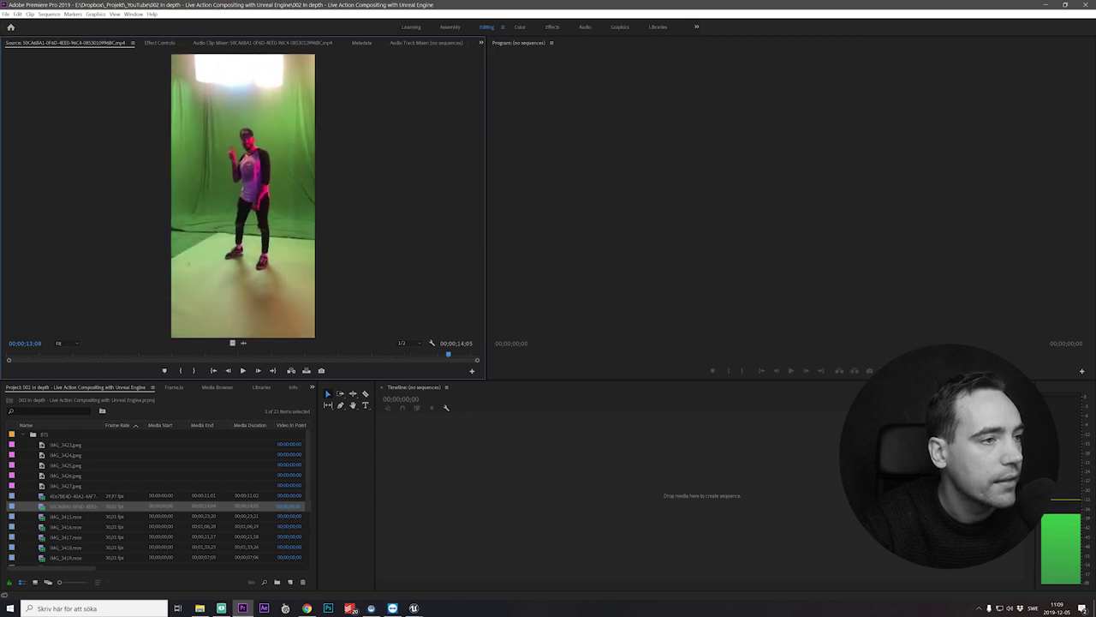
key(Right)
key(Right)
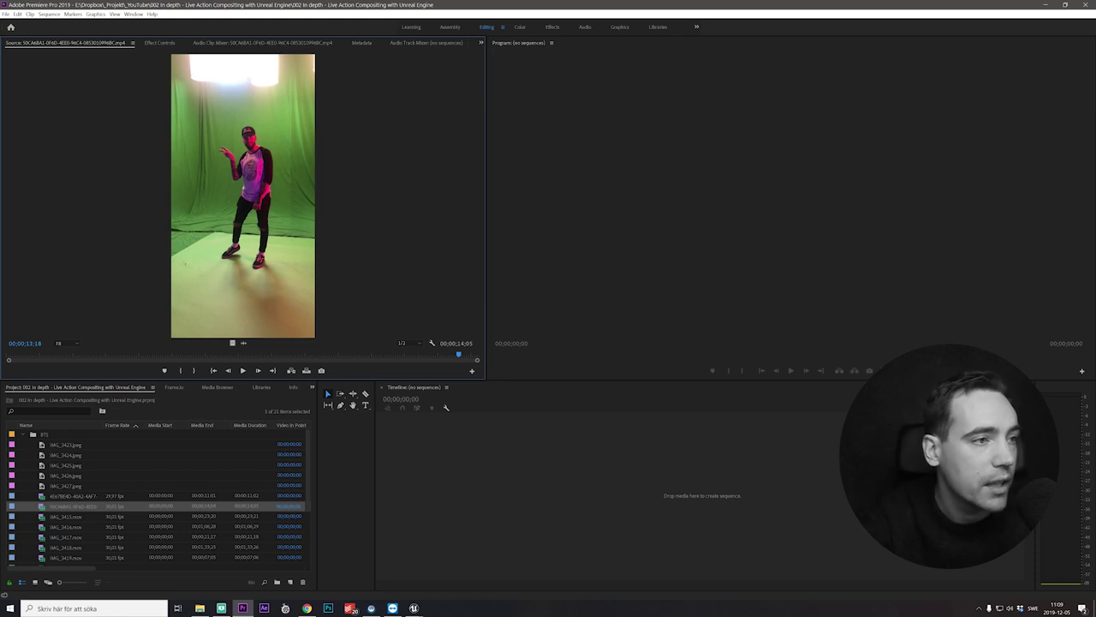
drag(459, 354, 215, 354)
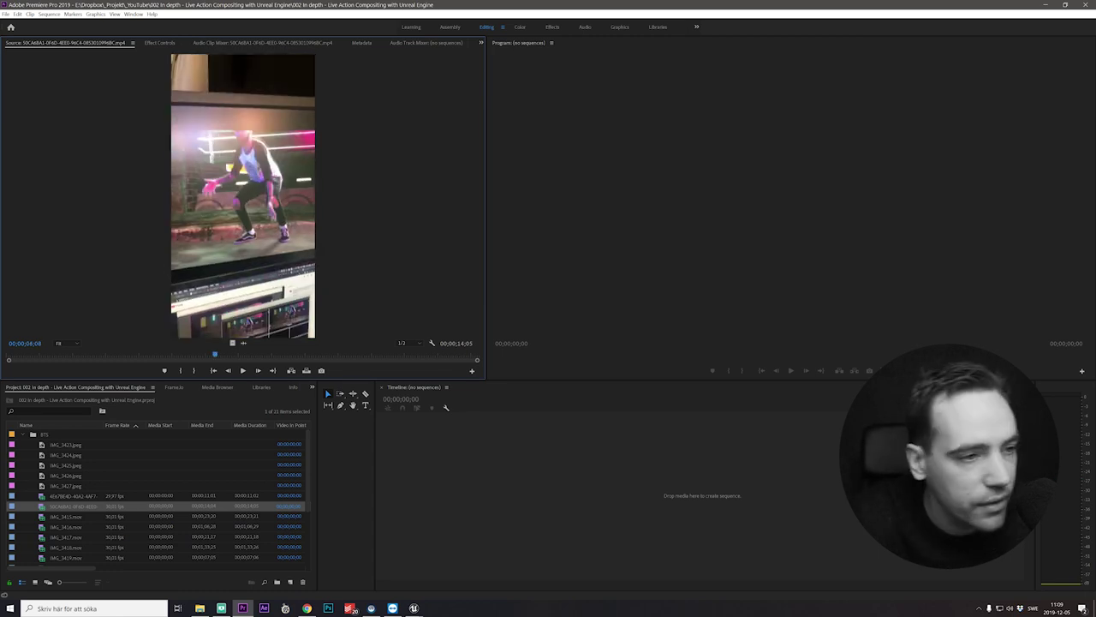
Open IMG_3415.mov from the BTS bin and scrub and play through it to review the studio rigging and truss setup
click(60, 516)
drag(8, 354, 197, 354)
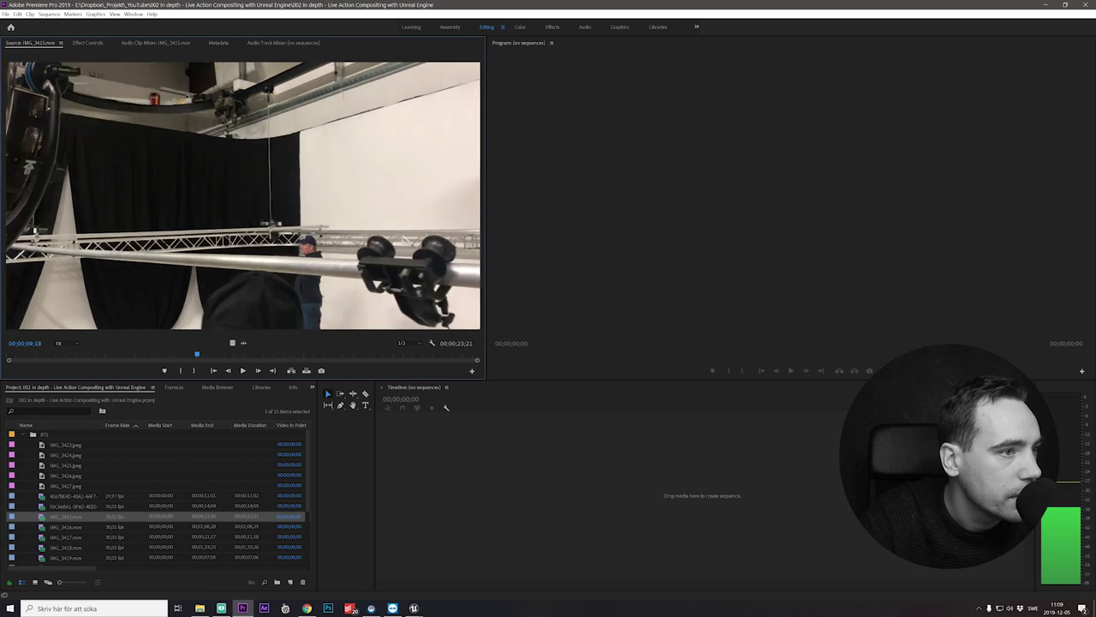
drag(72, 354, 197, 353)
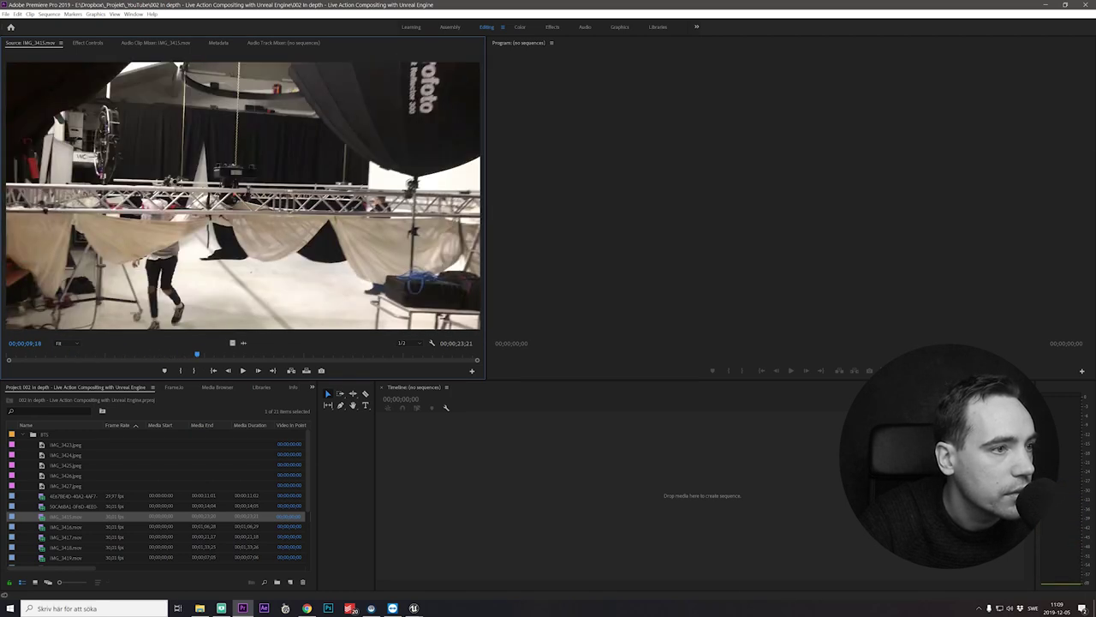
key(j)
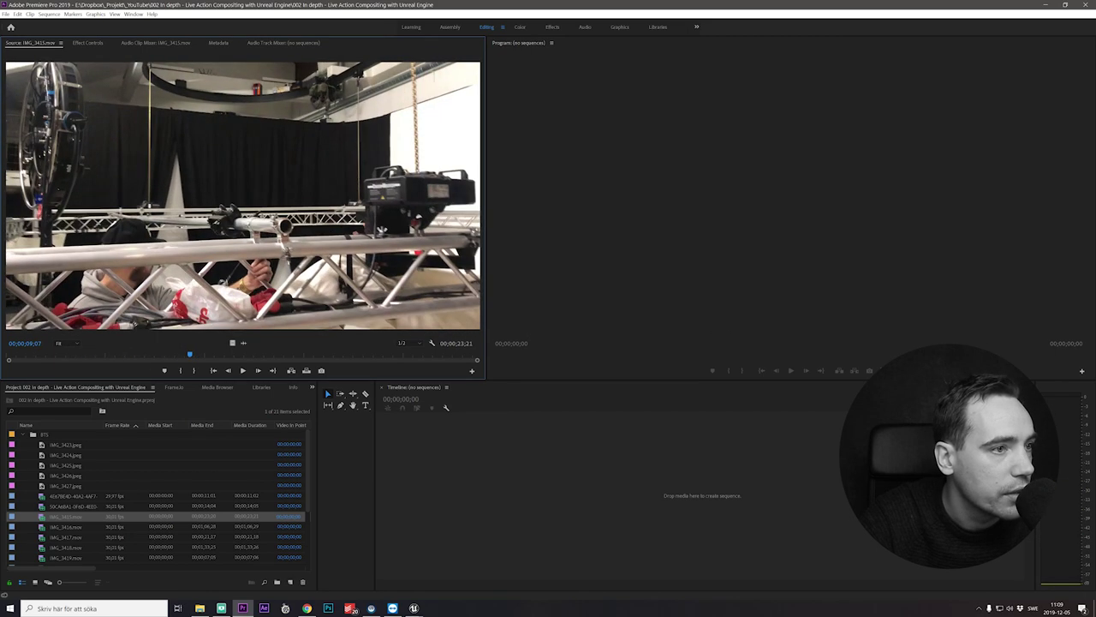
click(29, 354)
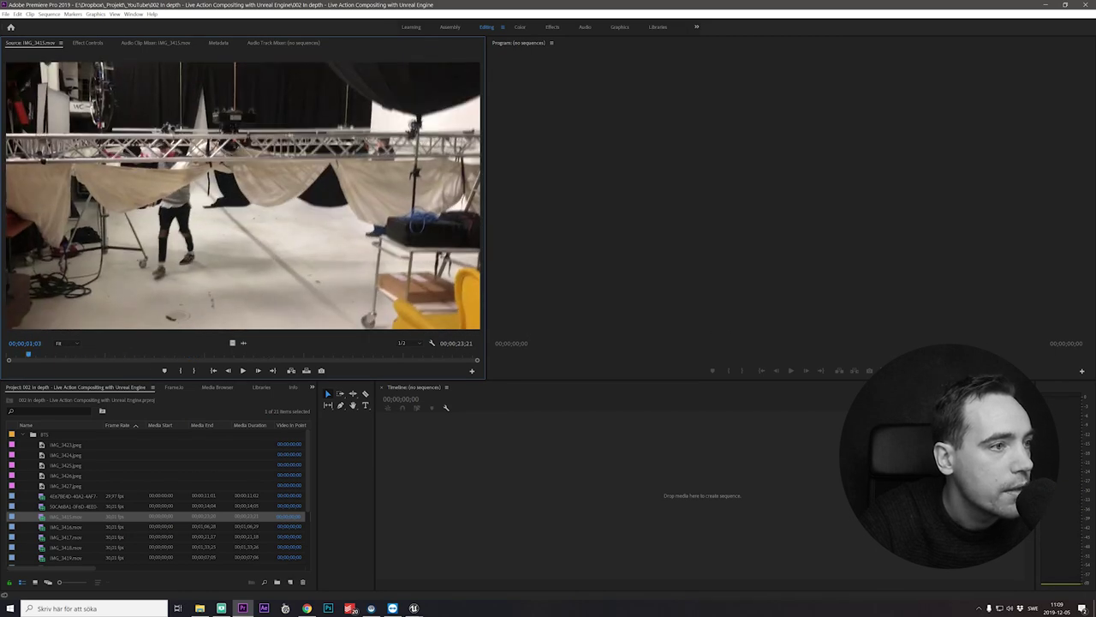
key(space)
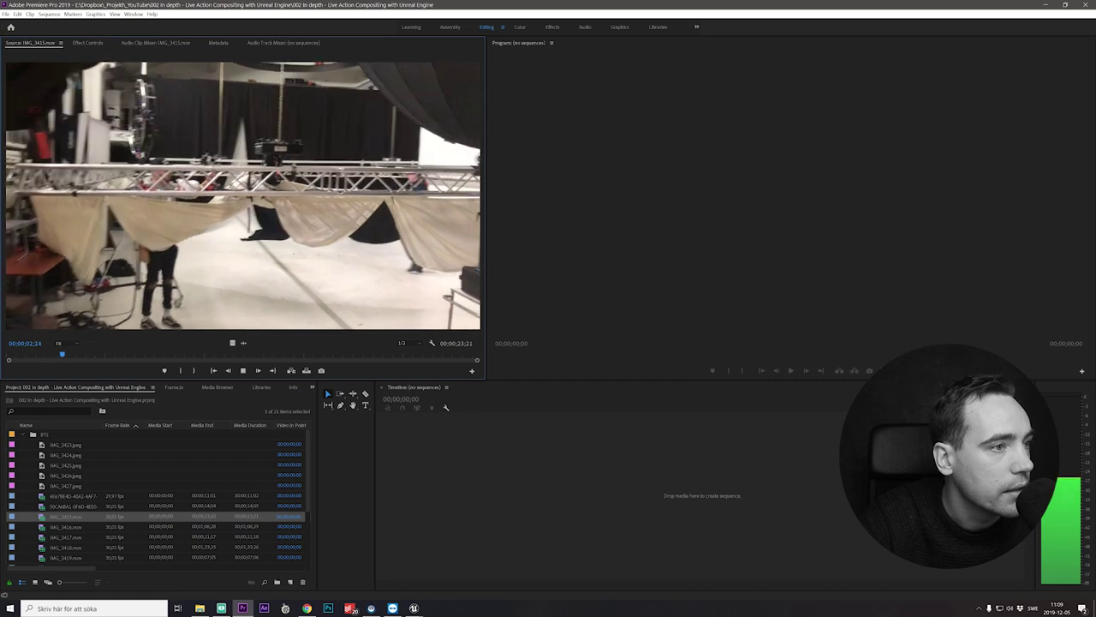
drag(98, 354, 202, 354)
drag(343, 354, 424, 353)
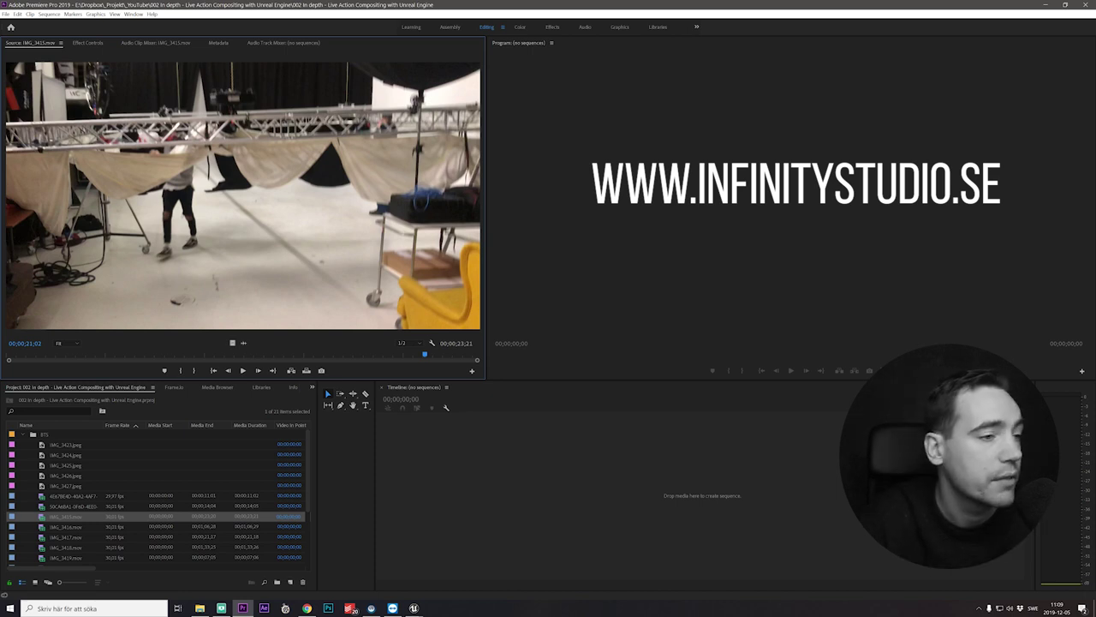
Open IMG_3416.mov to examine the overhead lights above the green screen, and play IMG_3417.mov to review the Unreal Engine workstation
double_click(42, 526)
drag(53, 353, 309, 354)
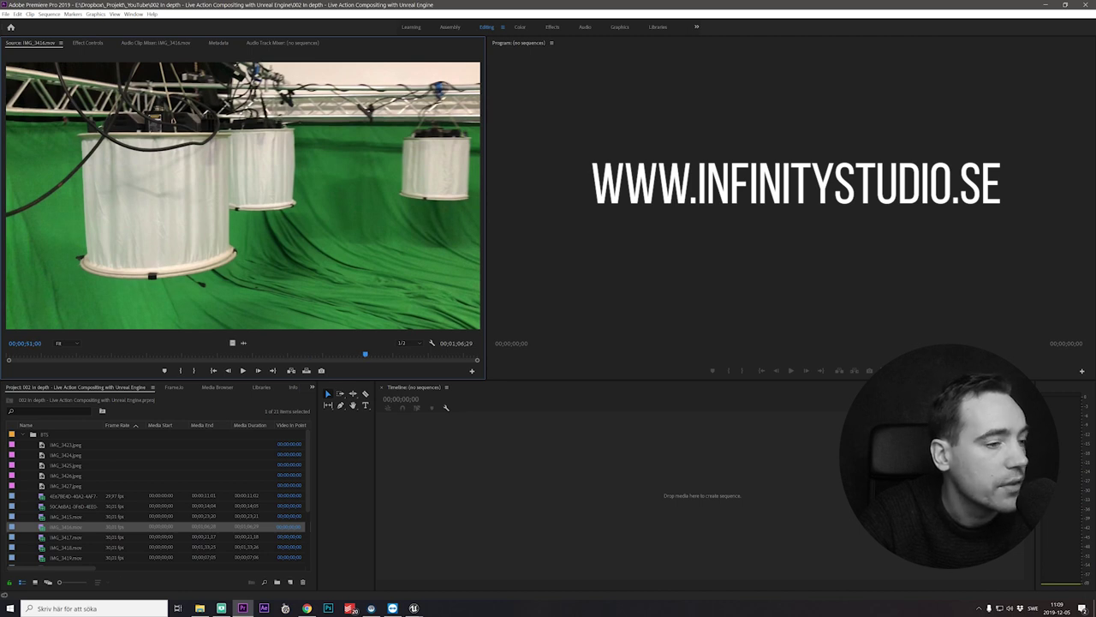
double_click(52, 537)
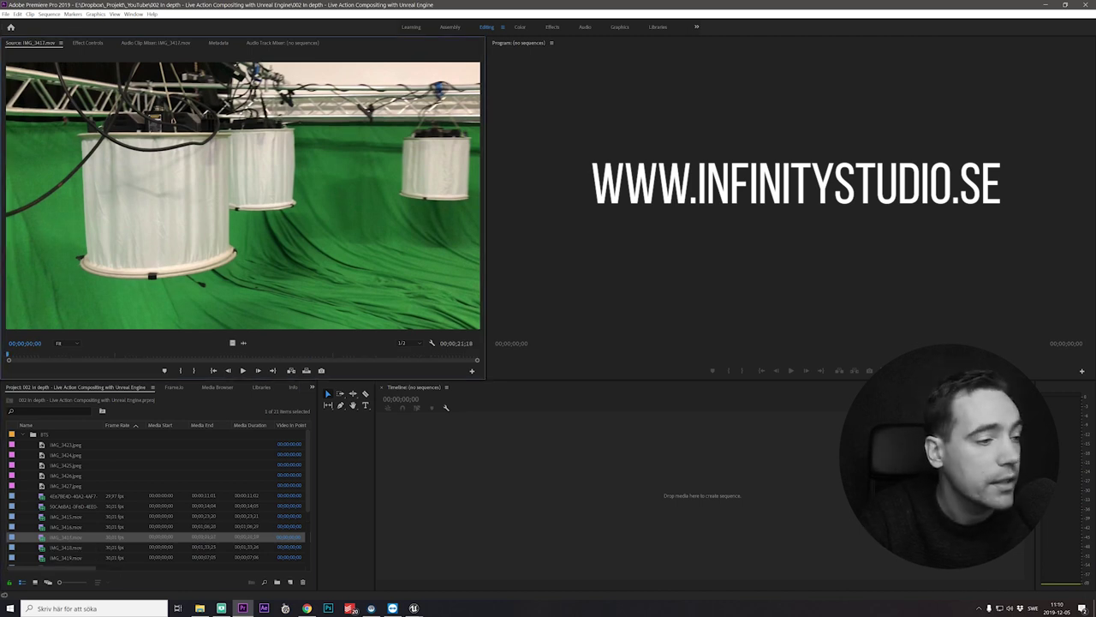
mouse_move(8, 354)
mouse_down()
mouse_move(40, 354)
mouse_move(10, 354)
mouse_up()
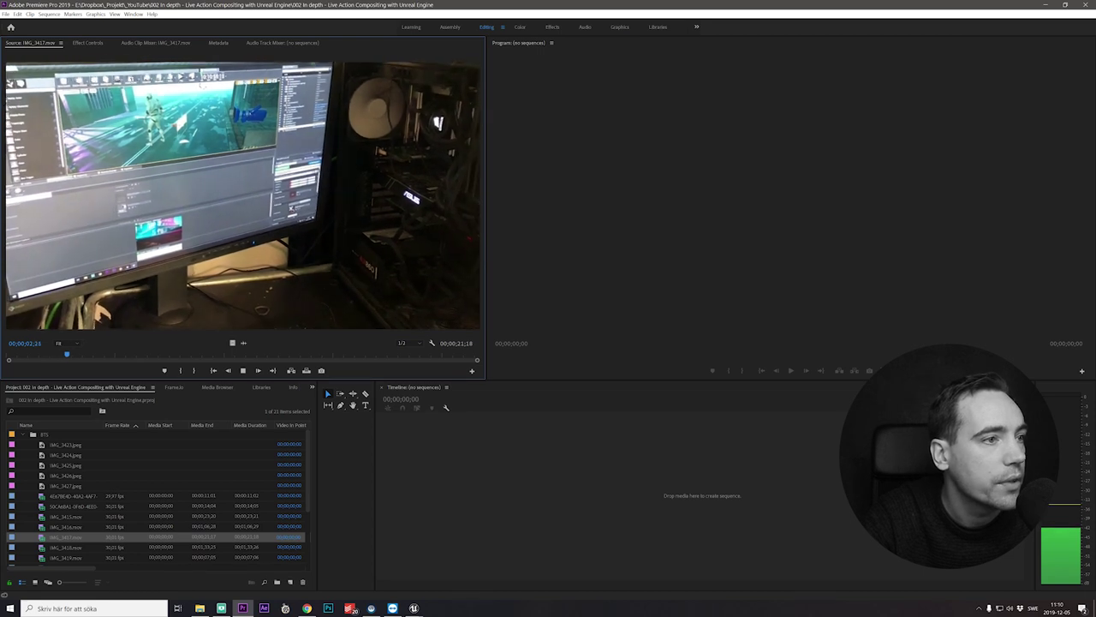
click(29, 354)
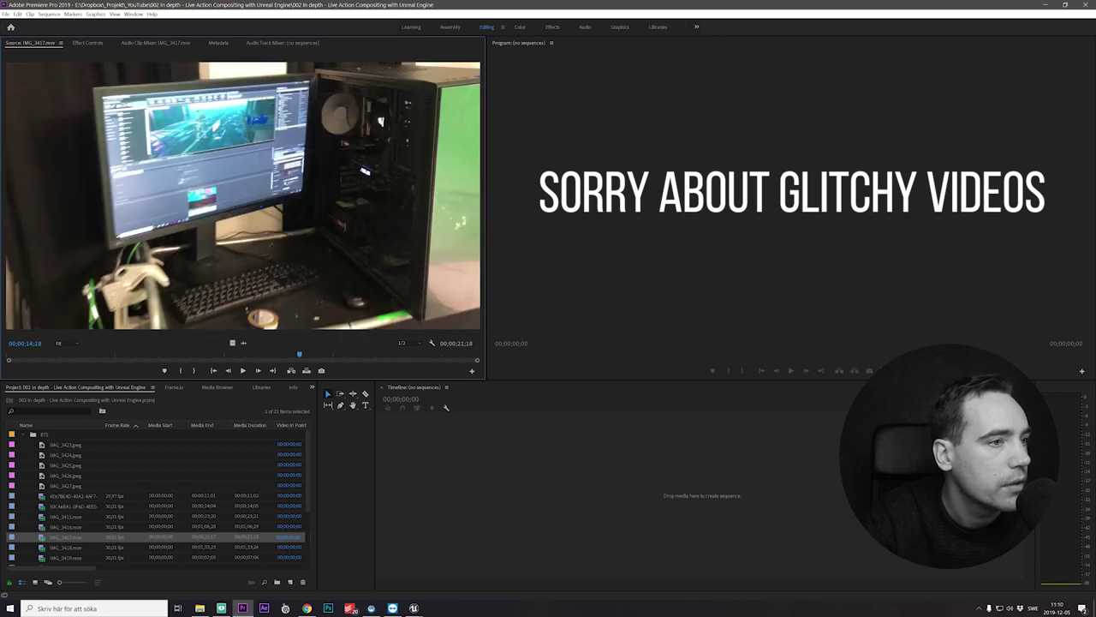
Open IMG_3418.mov and play its opening, pausing on the close composite of the performer on the monitor at about 10 seconds
double_click(65, 547)
key(space)
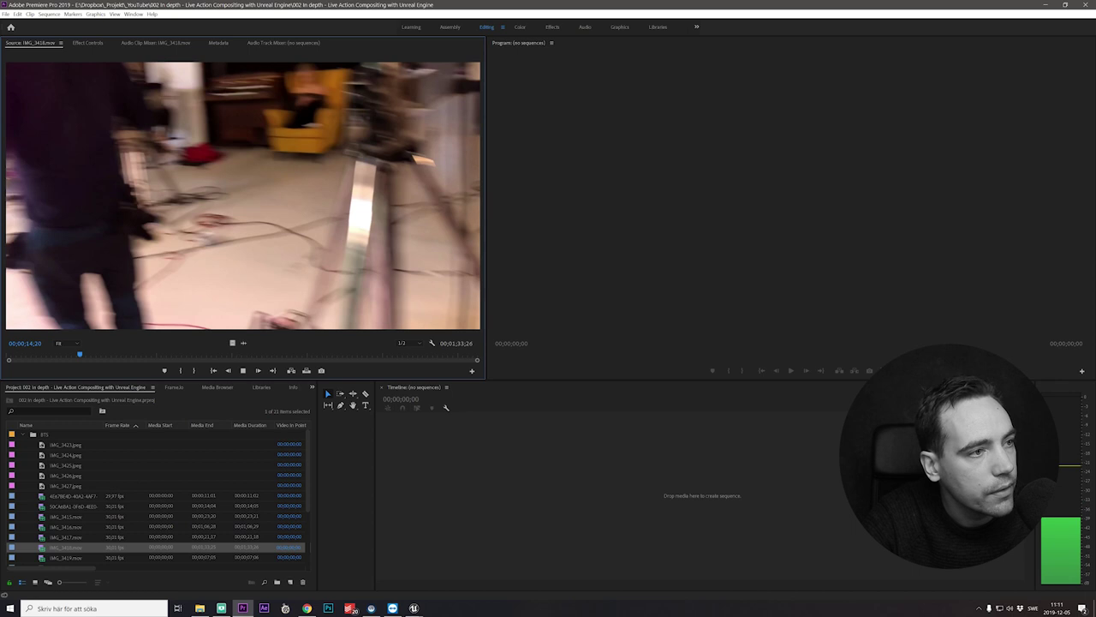
click(56, 353)
key(l)
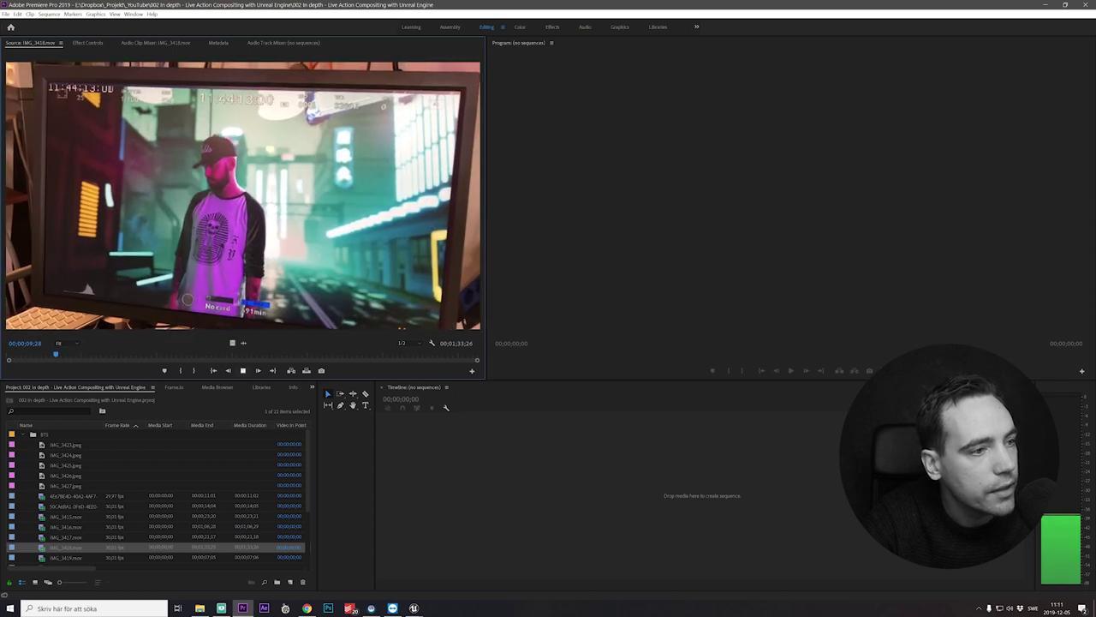
key(k)
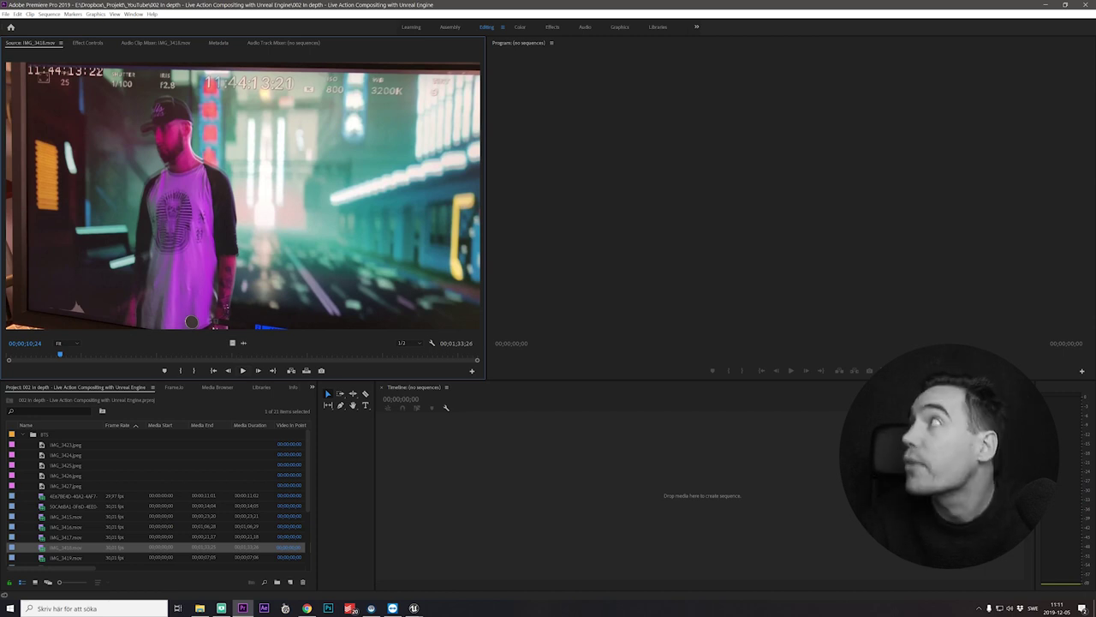
Play on through the green-screen performer shot, examining its magenta side light frame by frame, and pause on the camera crane operator
key(space)
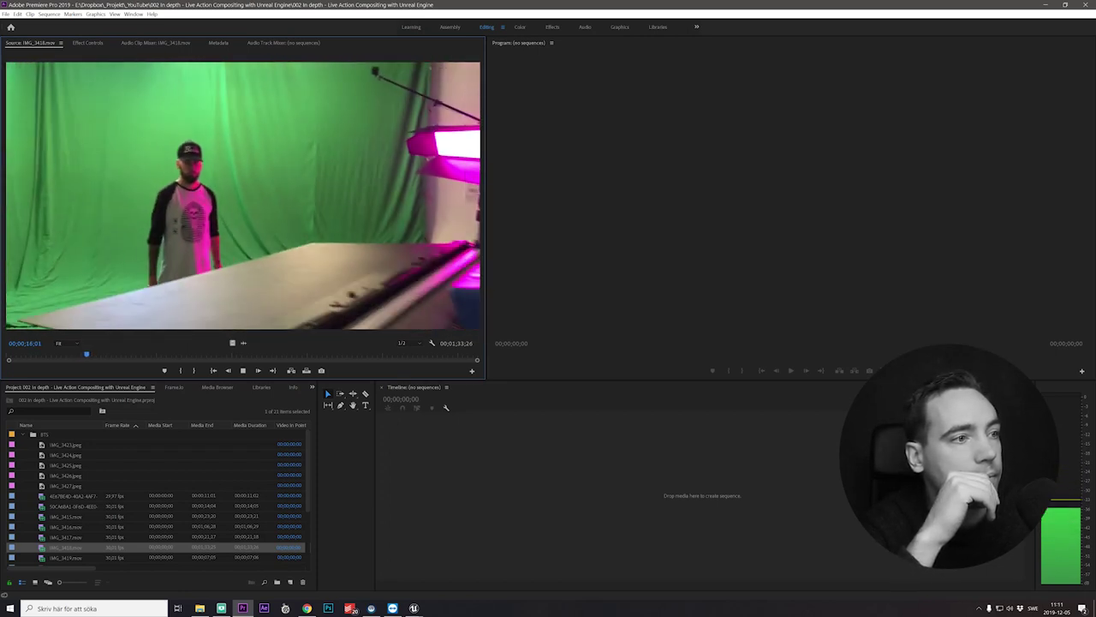
key(space)
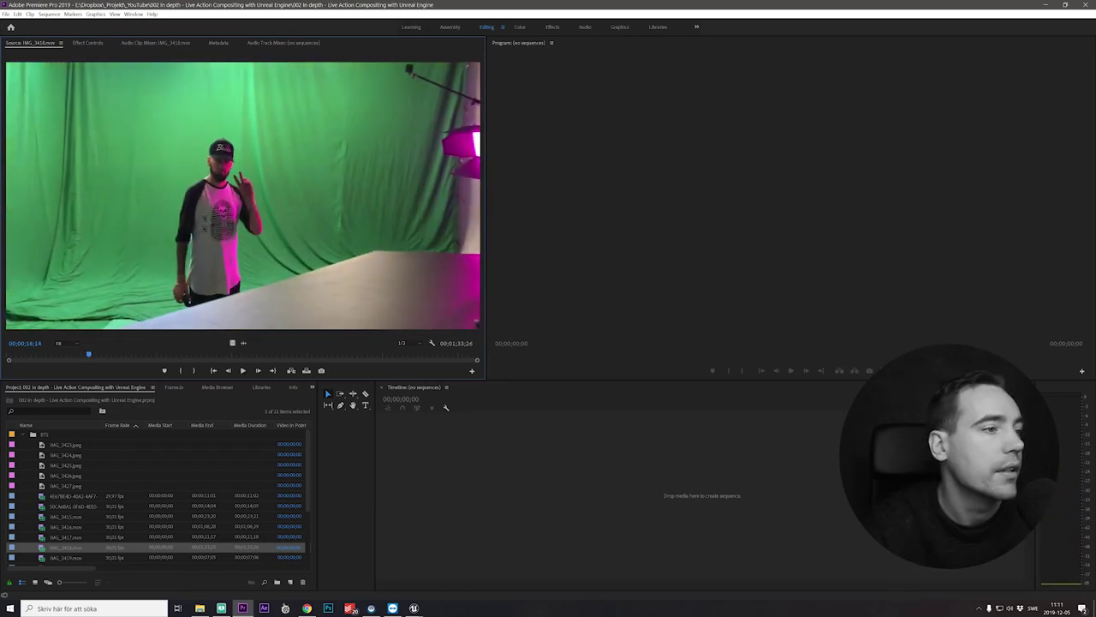
key(j)
key(shift+Right)
key(shift+Right)
key(shift+Right)
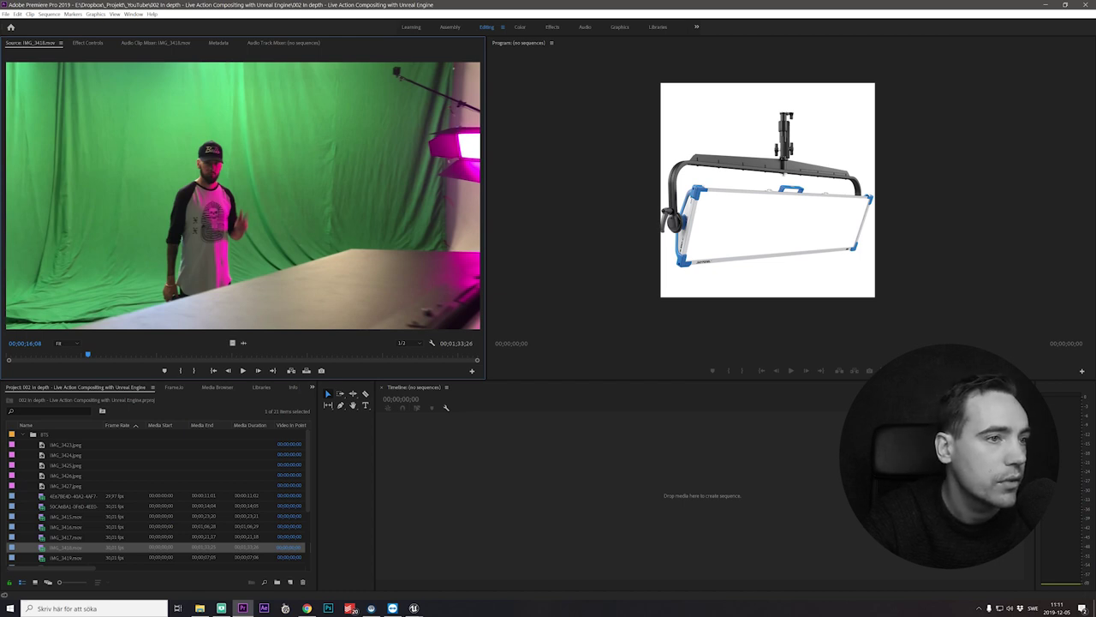
key(space)
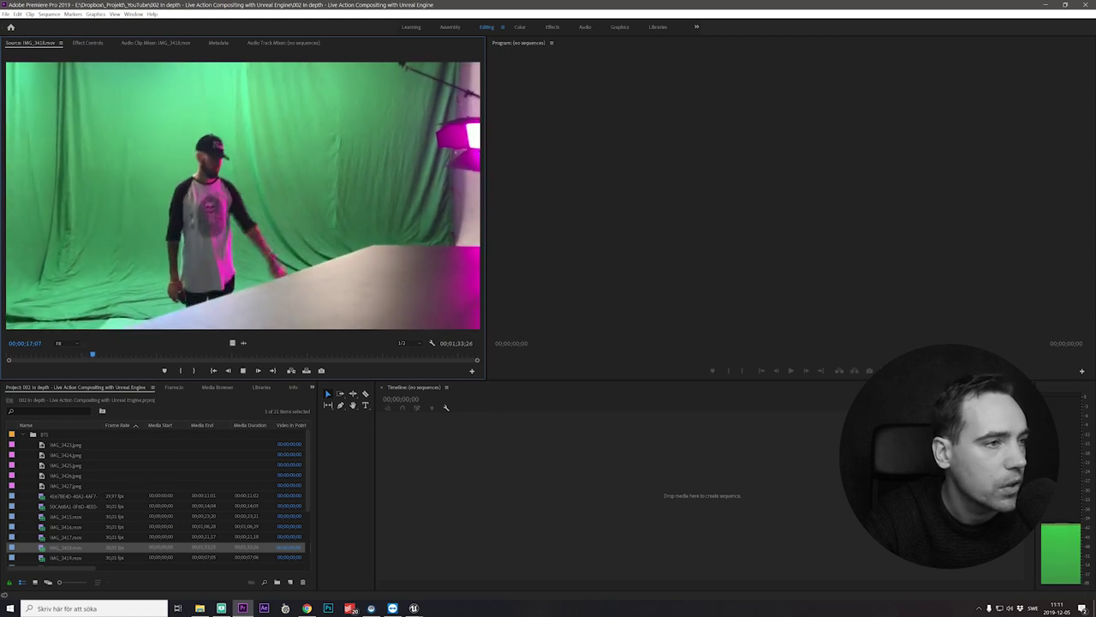
key(space)
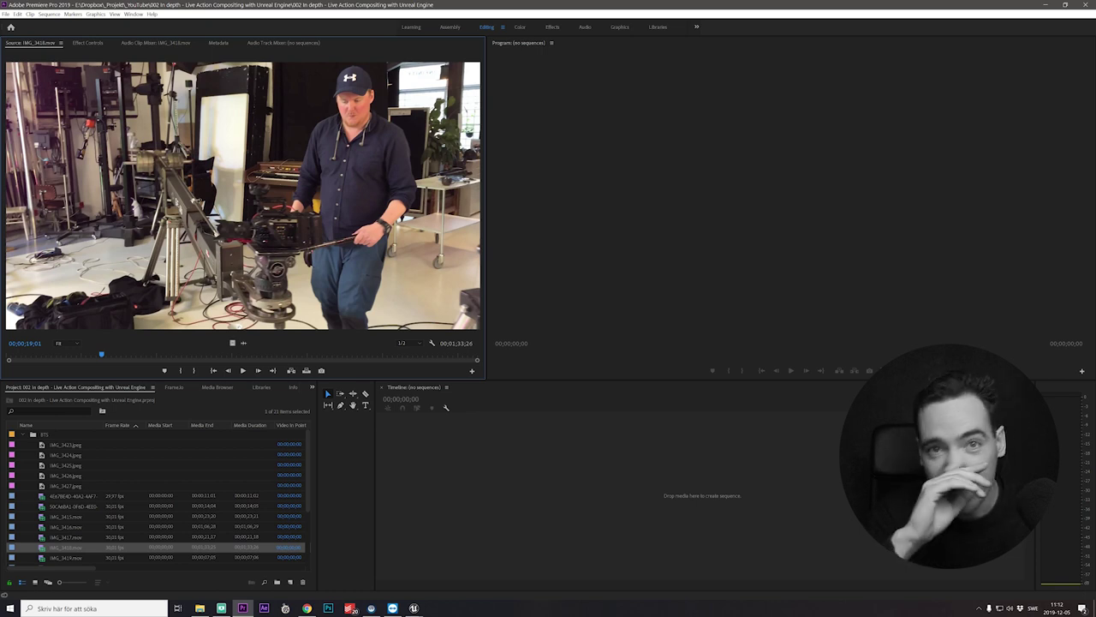
Fast-forward IMG_3418.mov through the wide monitor composite and scrub ahead to the one-minute mark
key(space)
key(l)
key(l)
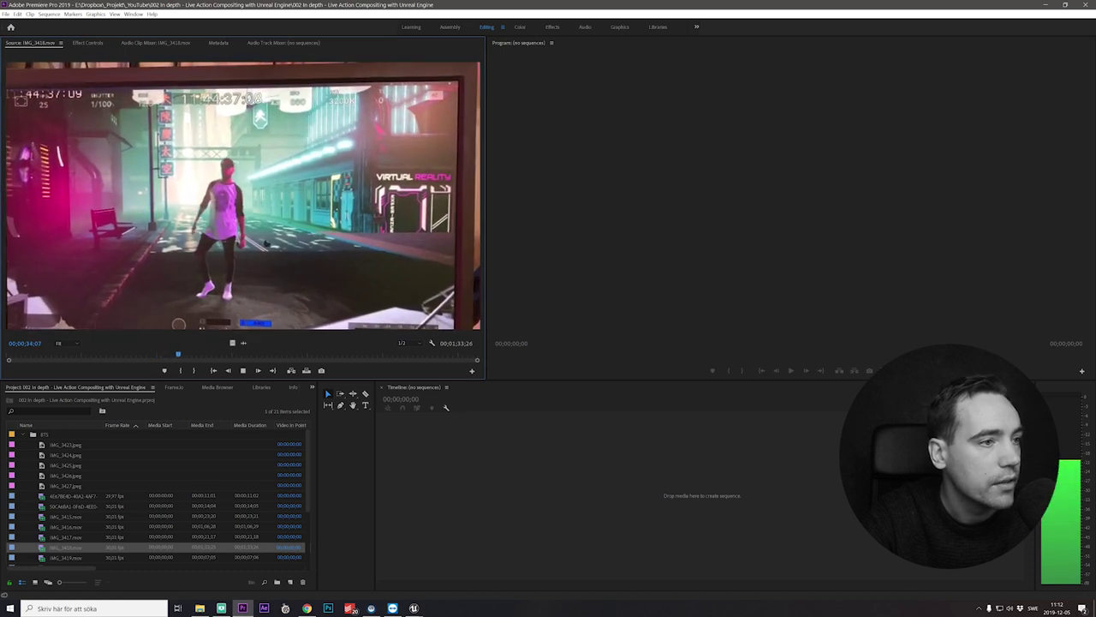
drag(185, 353, 310, 354)
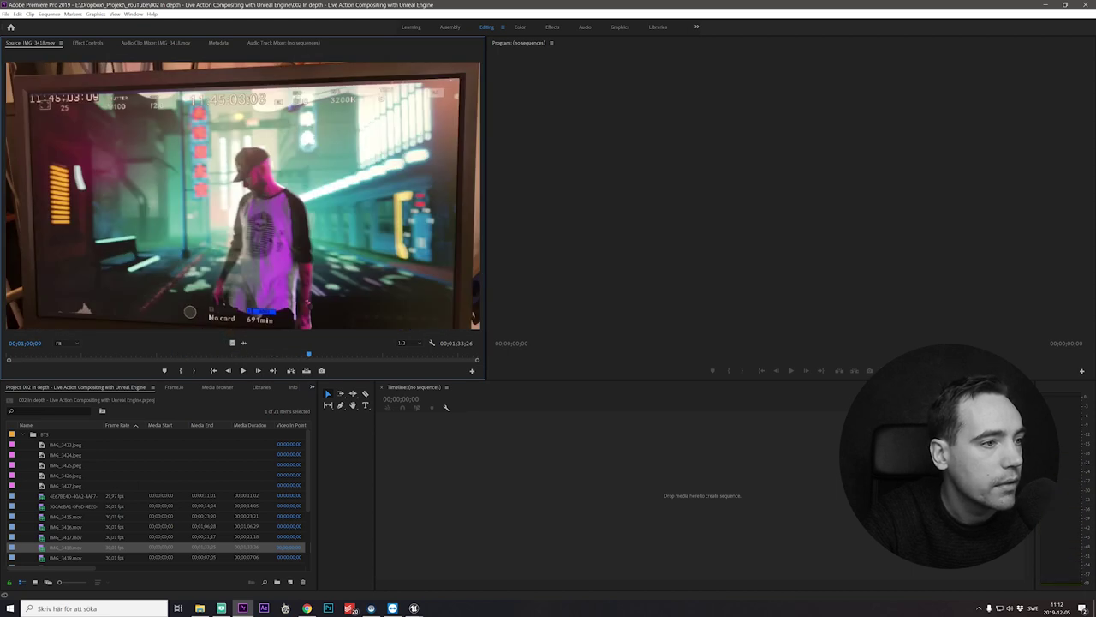
Shuttle backward and forward through the monitor composites, stopping on the wide Virtual Reality street shot at about 1:23
key(j)
key(j)
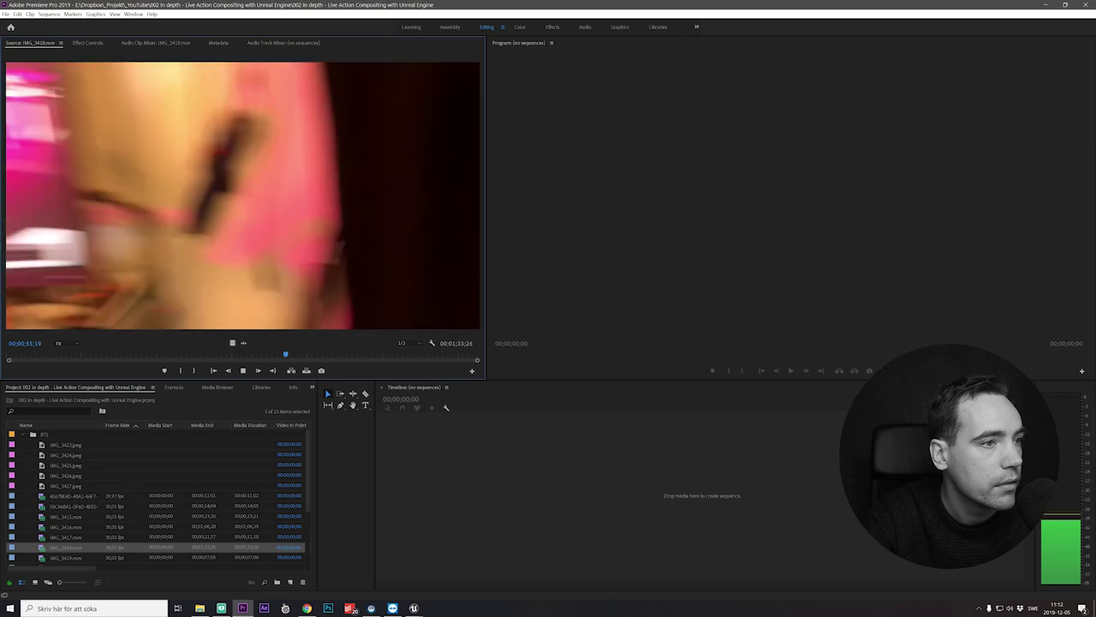
key(l)
key(l)
key(l)
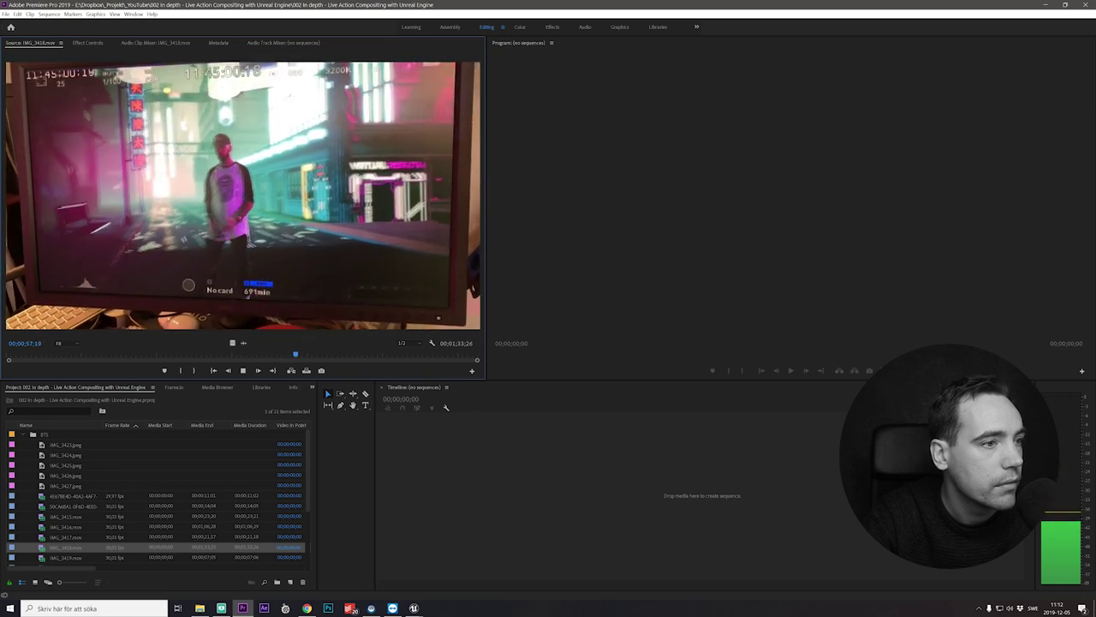
key(k)
key(l)
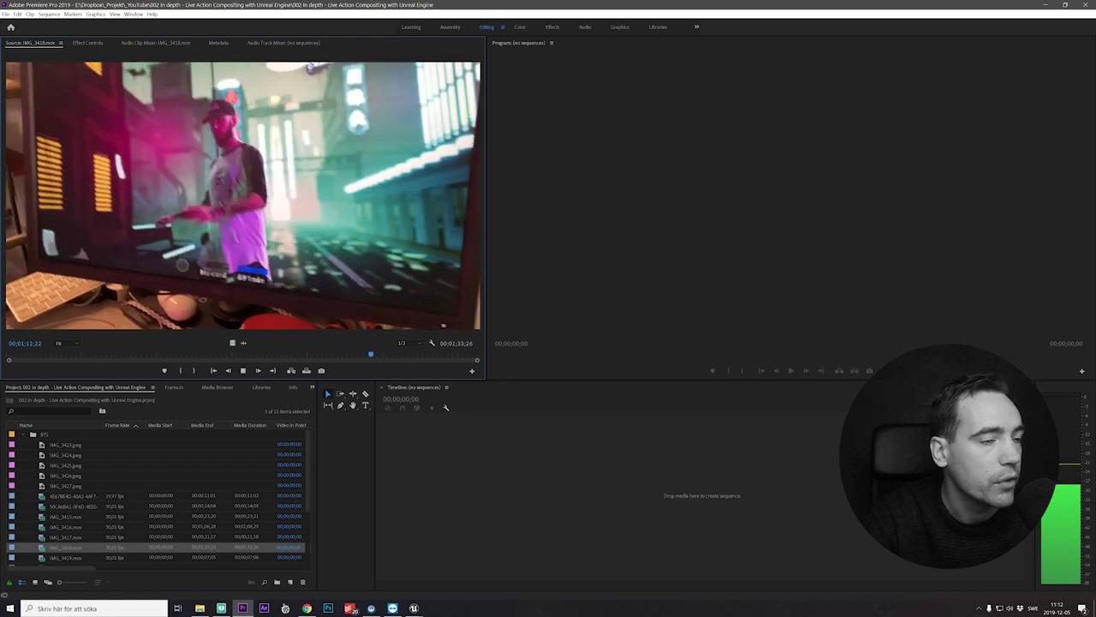
key(k)
key(l)
key(l)
key(l)
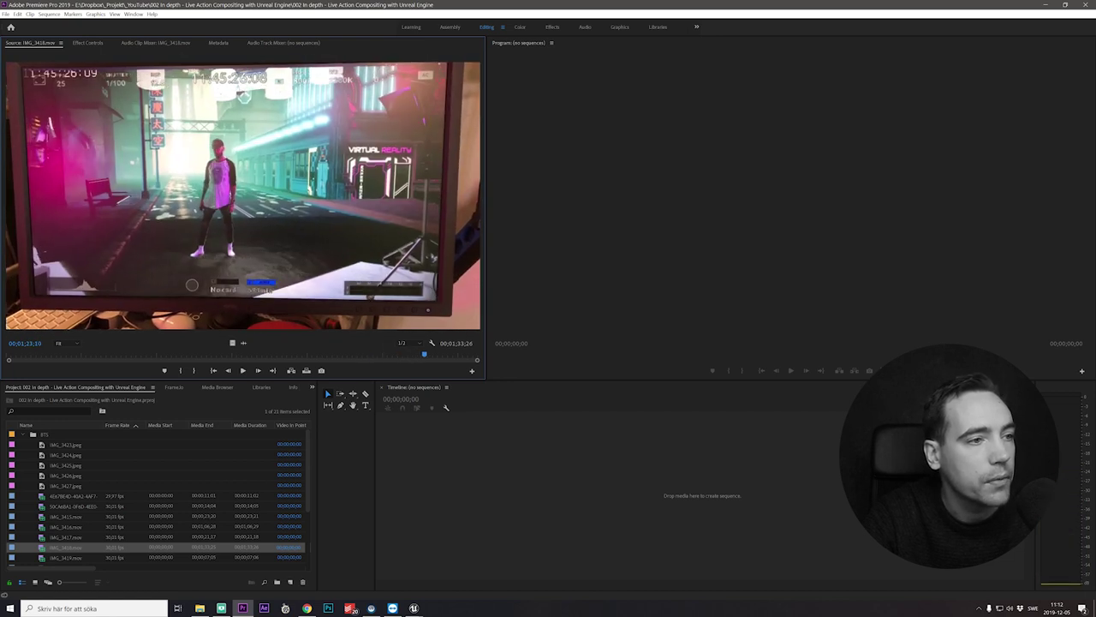
key(k)
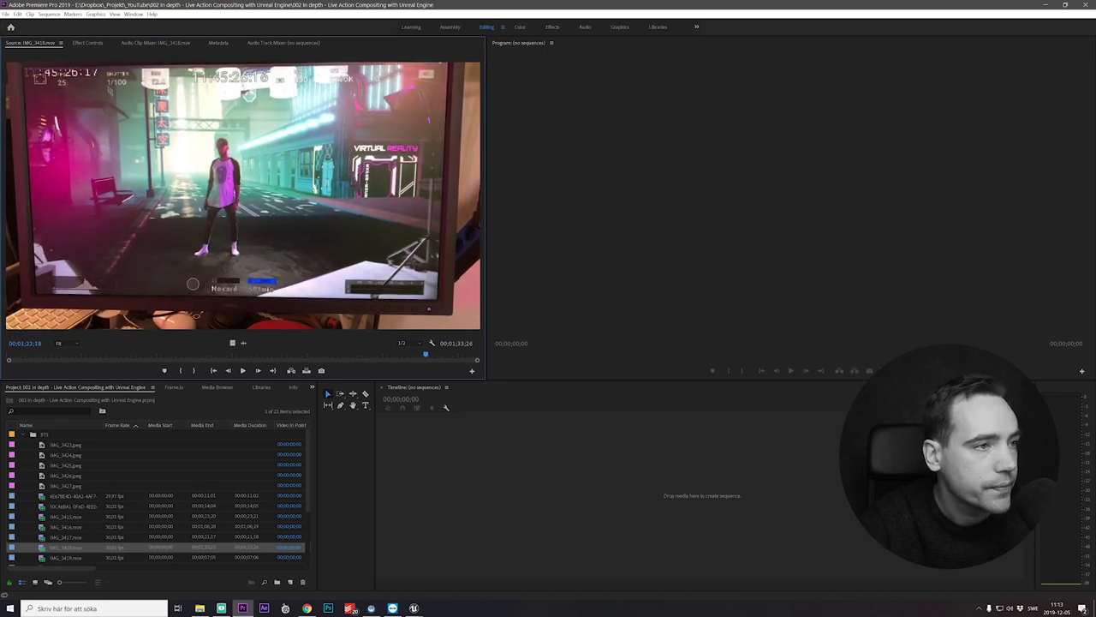
Open IMG_3419.mov and move through it to examine the camera crane and lights in front of the green screen
double_click(44, 558)
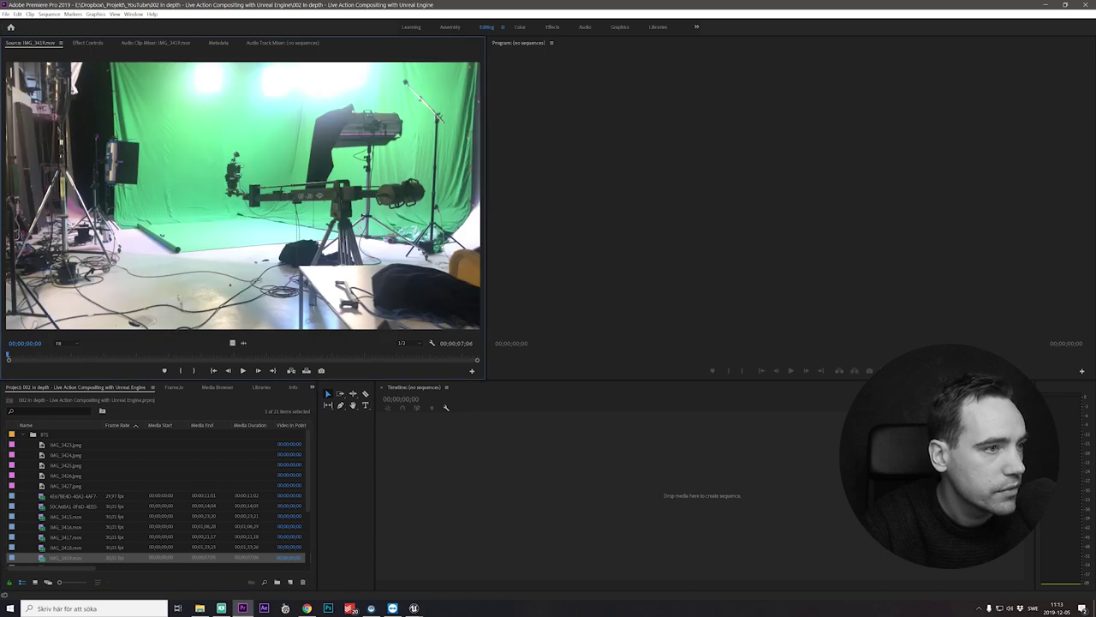
key(Right)
key(Right)
key(Right)
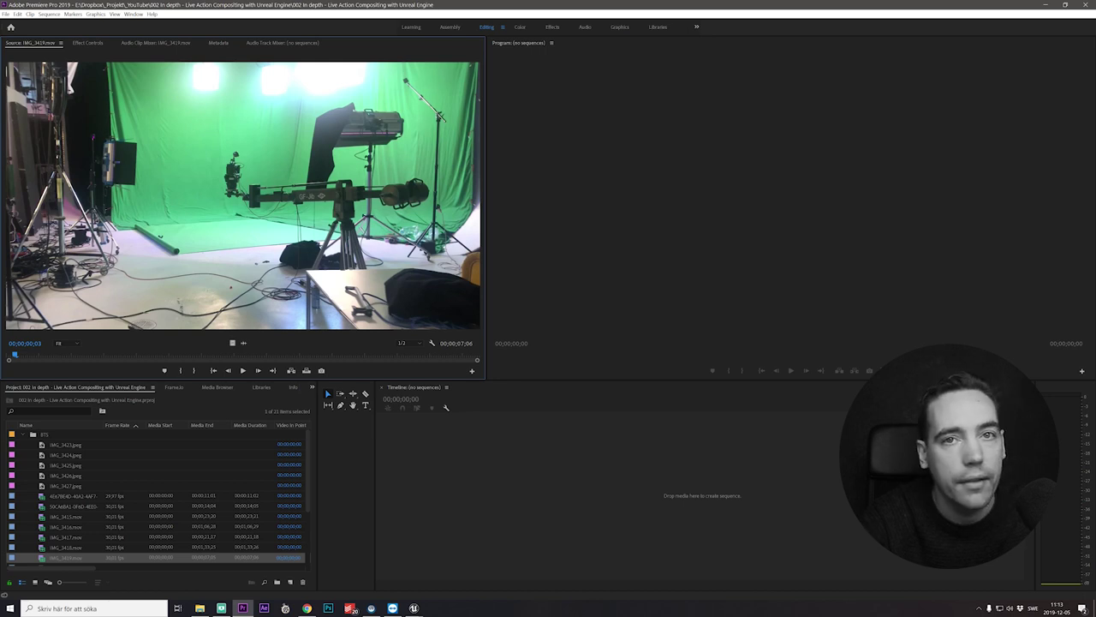
drag(14, 355, 355, 354)
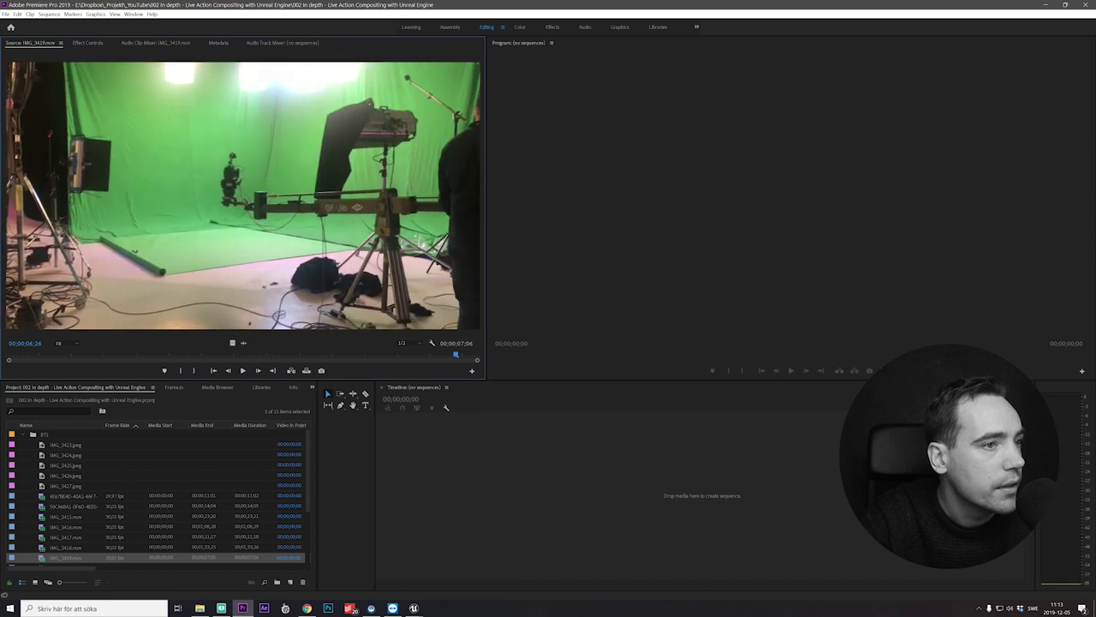
Open IMG_3420.mov and review the monitor footage up to the close-up of the purple-haired performer beside the Virtual Reality sign
scroll(159, 496, down, 1)
double_click(60, 537)
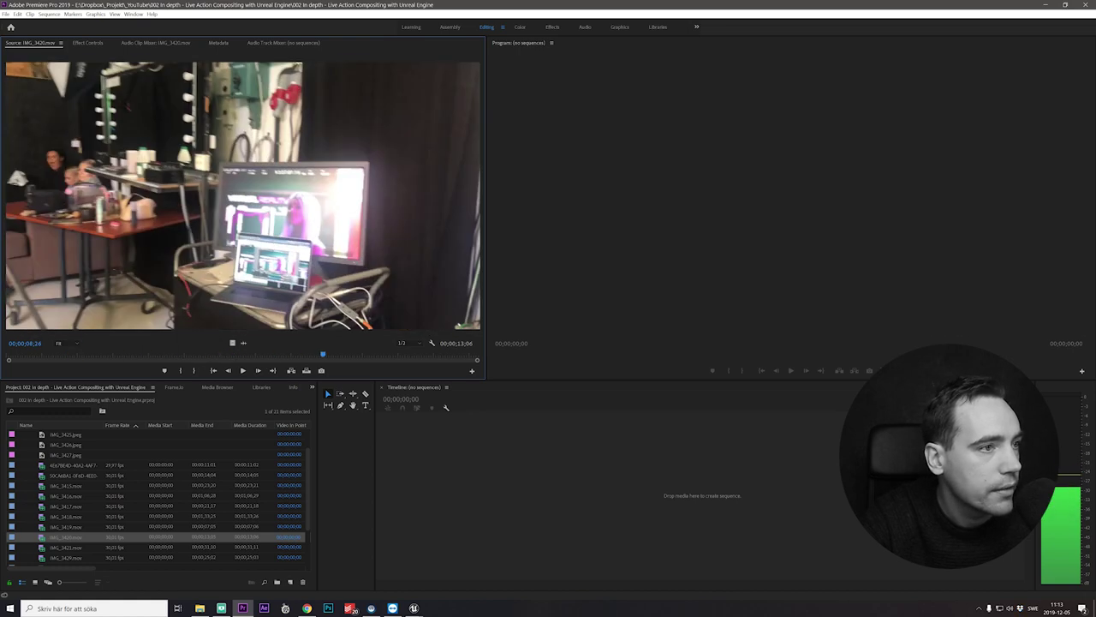
drag(372, 354, 230, 353)
key(space)
key(l)
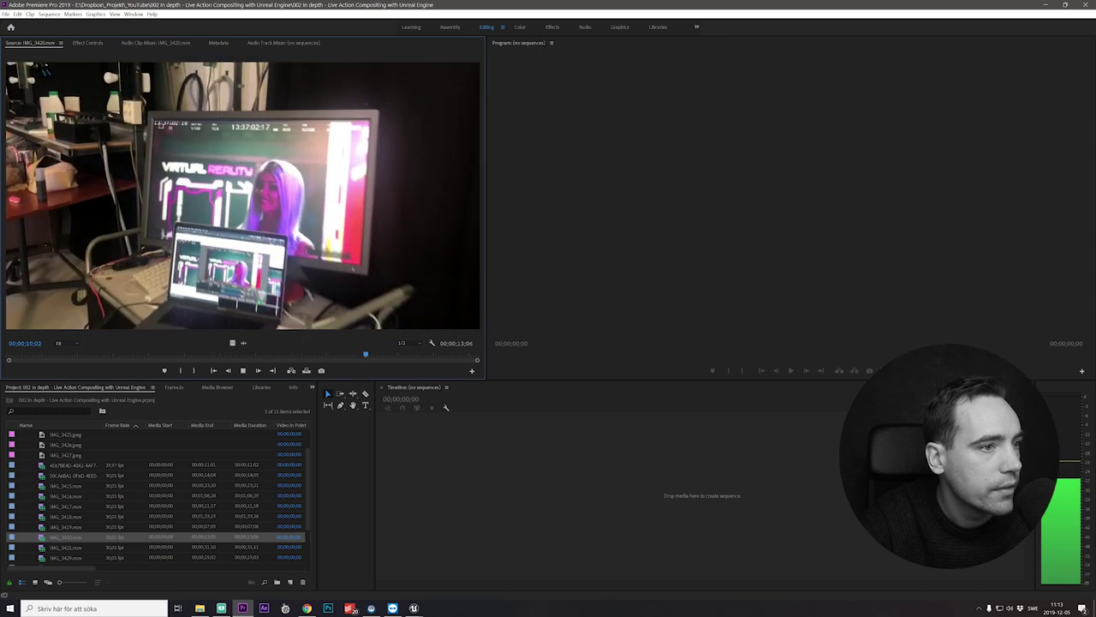
key(k)
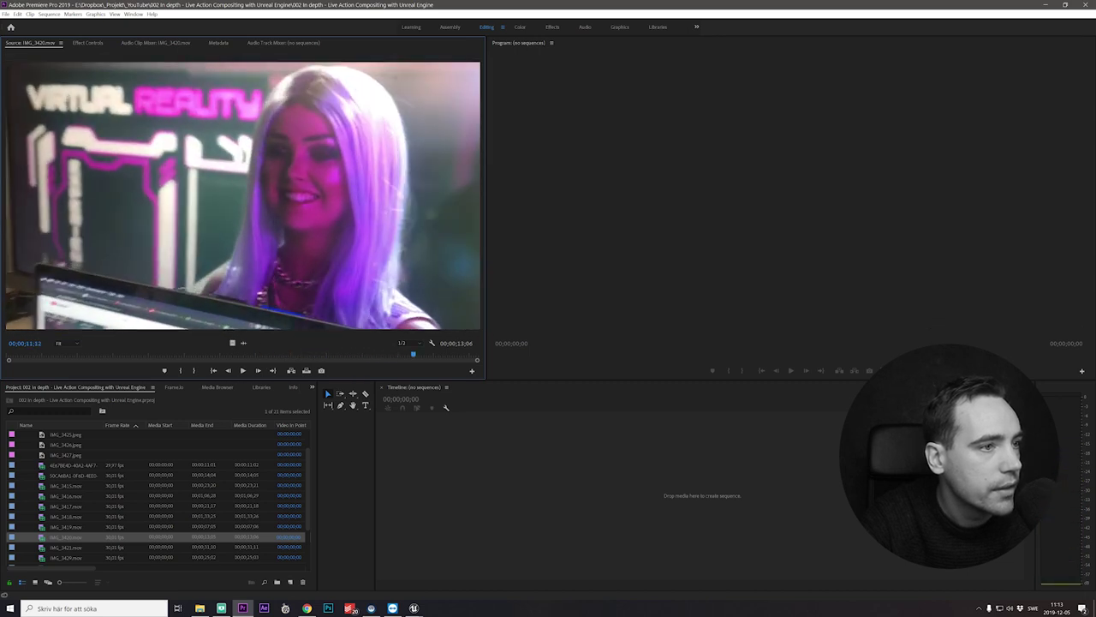
key(shift+Right)
key(shift+Right)
key(shift+Right)
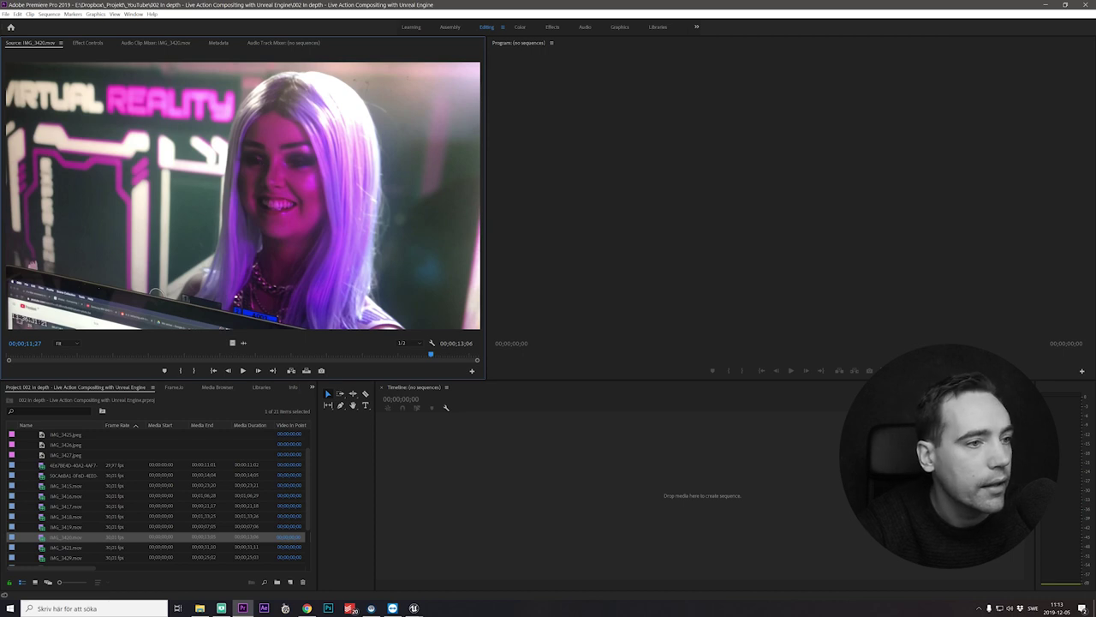
Open IMG_3421.mov and scrub and fast-forward through the portrait footage of the monitor and laptop to its end
click(42, 547)
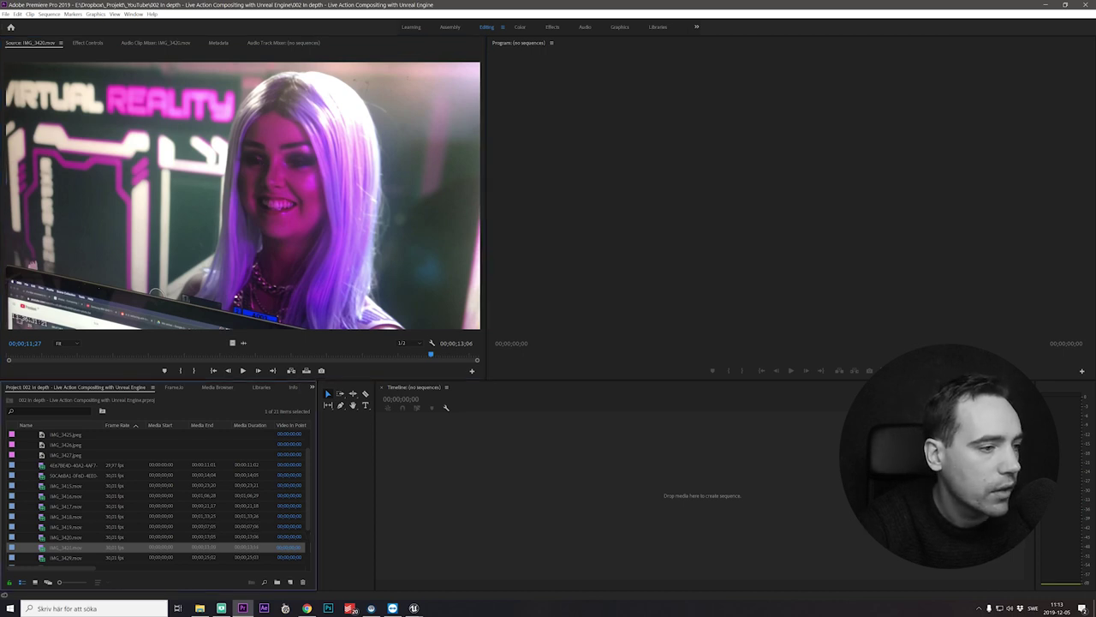
double_click(66, 546)
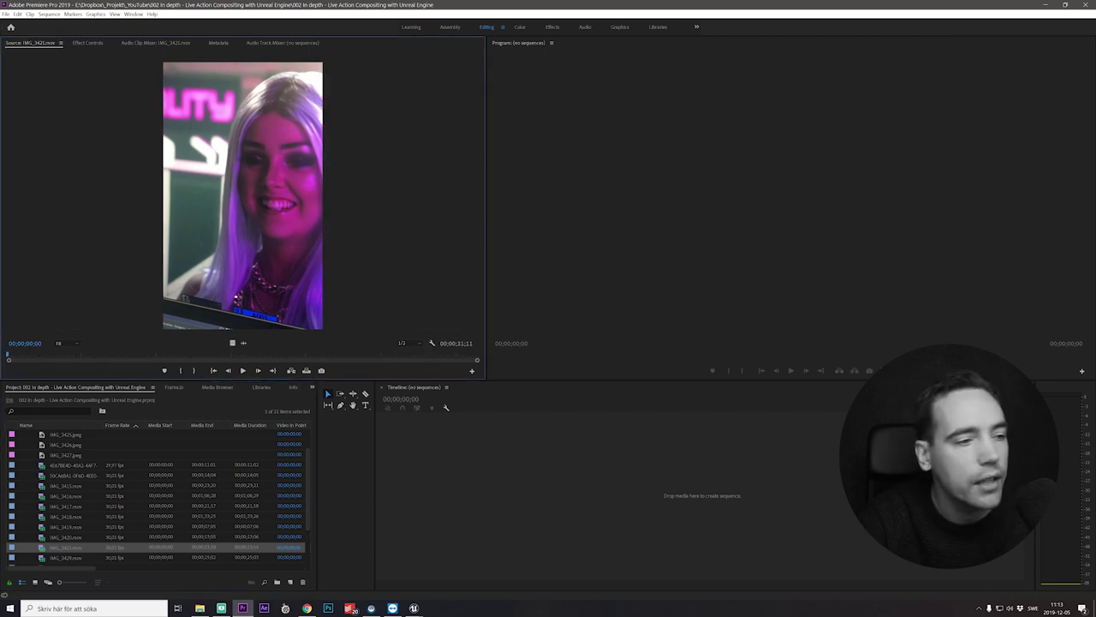
drag(43, 354, 268, 354)
key(space)
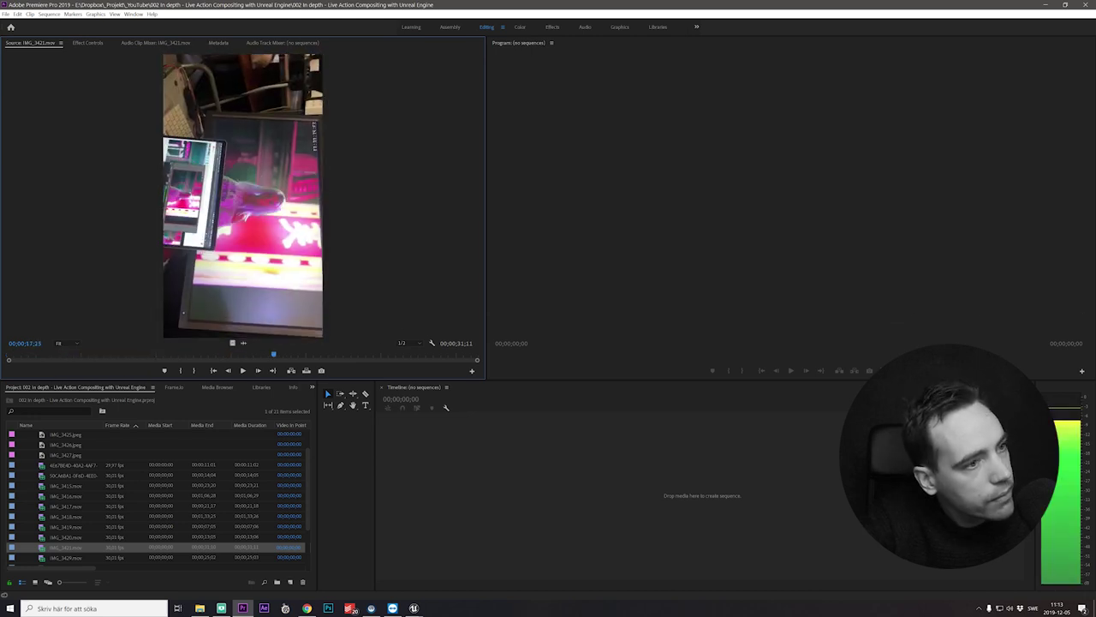
key(l)
key(l)
key(l)
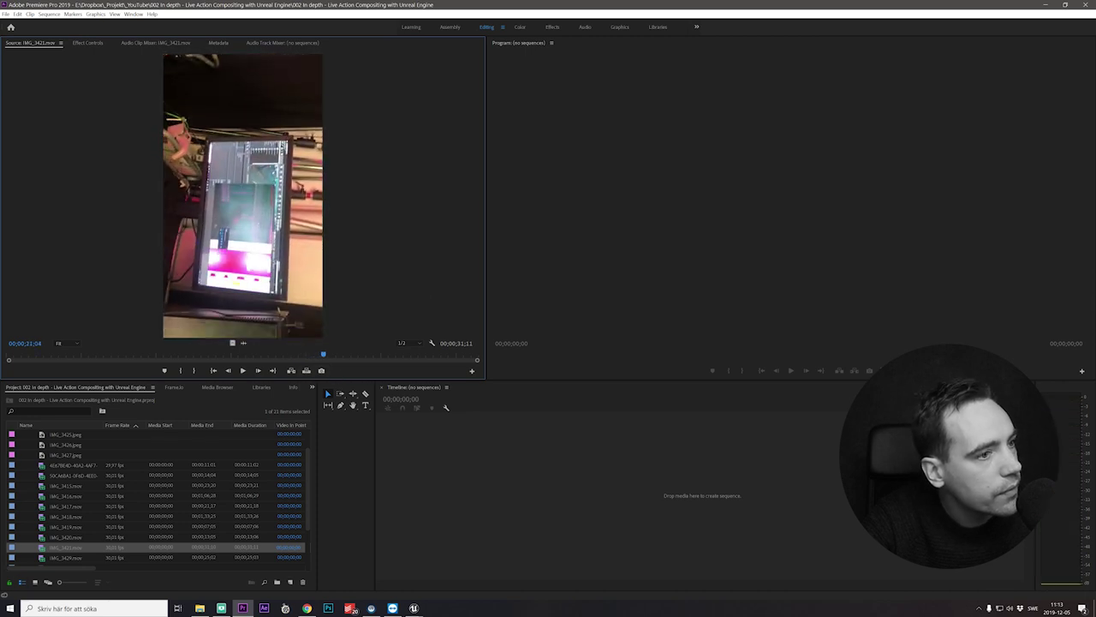
Open IMG_3429.mov and play it to examine the performer, pink studio light and camera in front of the green screen
double_click(42, 558)
drag(10, 355, 23, 355)
key(l)
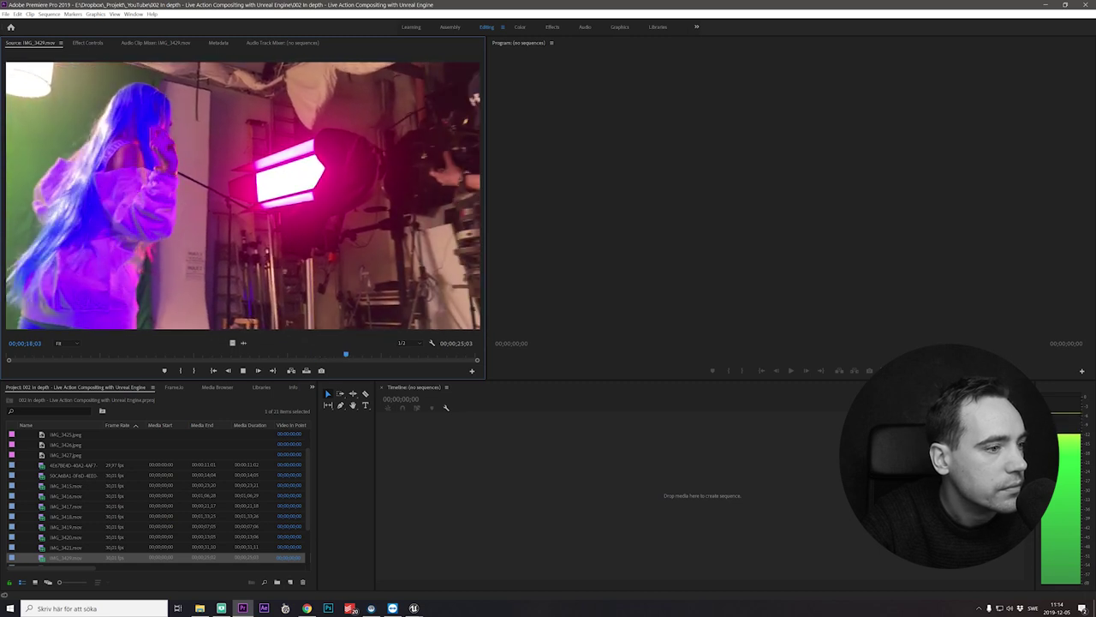
key(space)
Play IMG_3430.mov to examine the camera operator and crane rig around the green-screen stage
scroll(159, 497, down, 1)
double_click(43, 547)
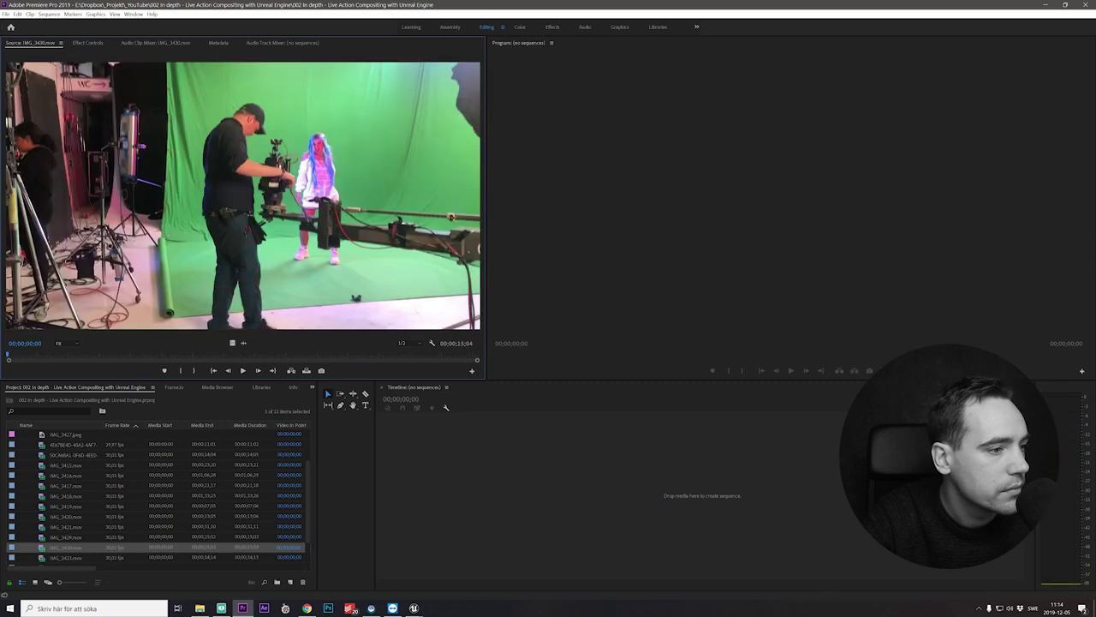
key(space)
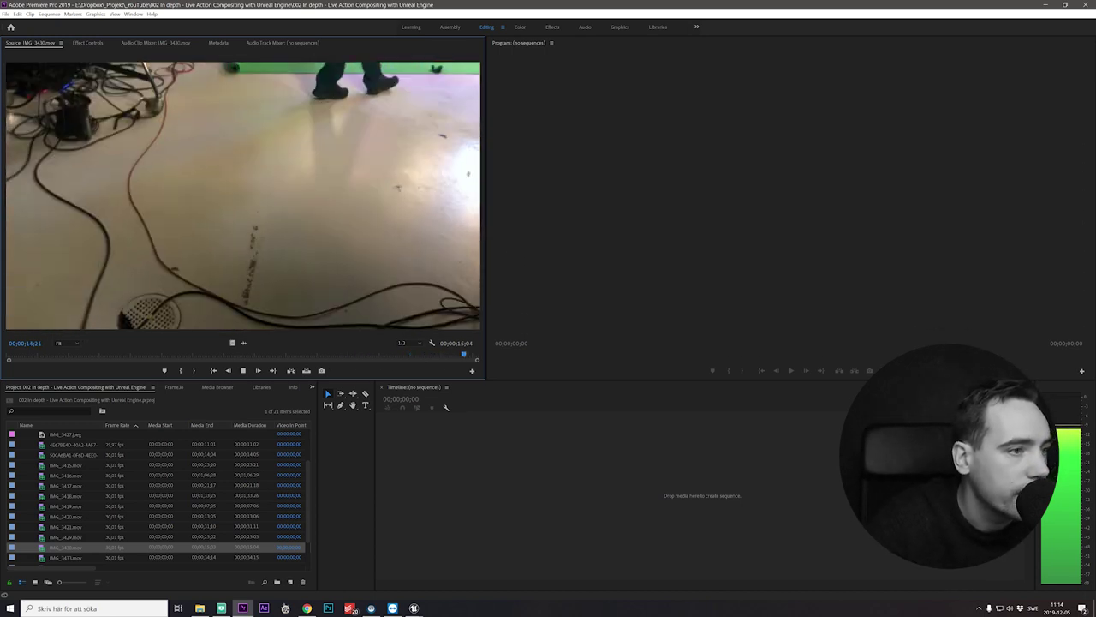
Open IMG_3433.mov and play it from the start to review the live composite of the pink-haired performer
double_click(42, 557)
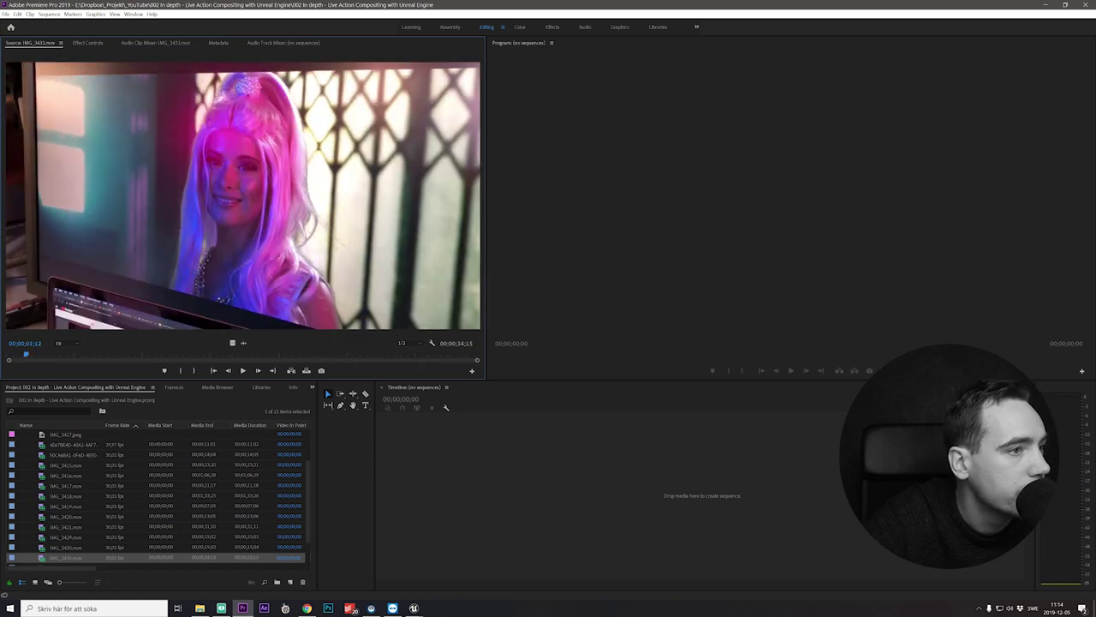
key(space)
key(Home)
key(space)
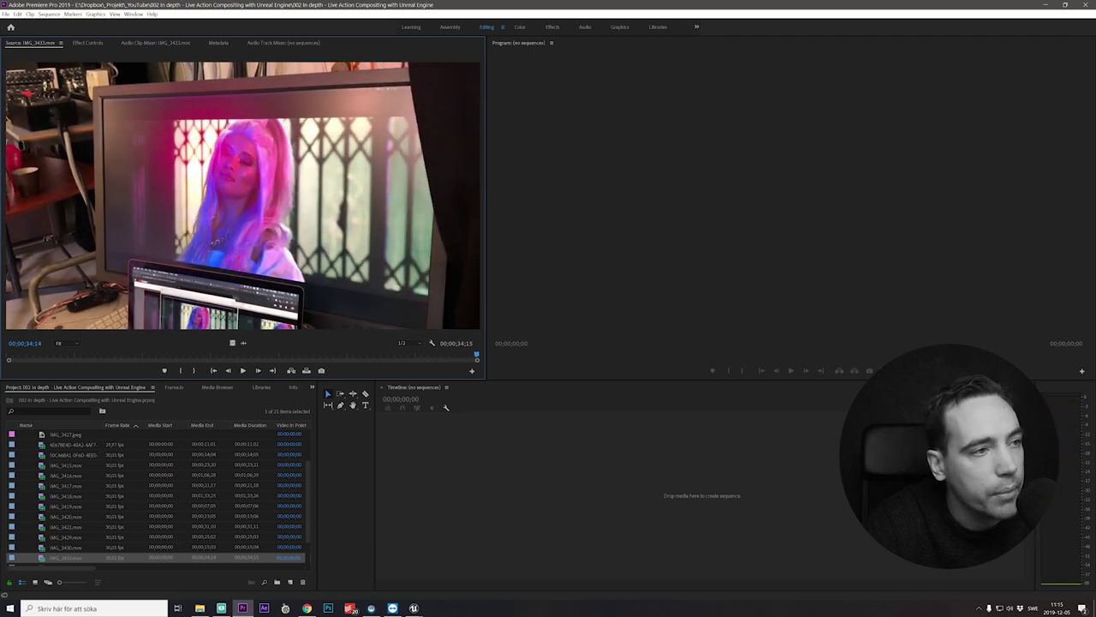
Open IMG_3434.mov, scrub through its opening and play on from the composite of the three seated performers
scroll(156, 500, down, 2)
double_click(66, 547)
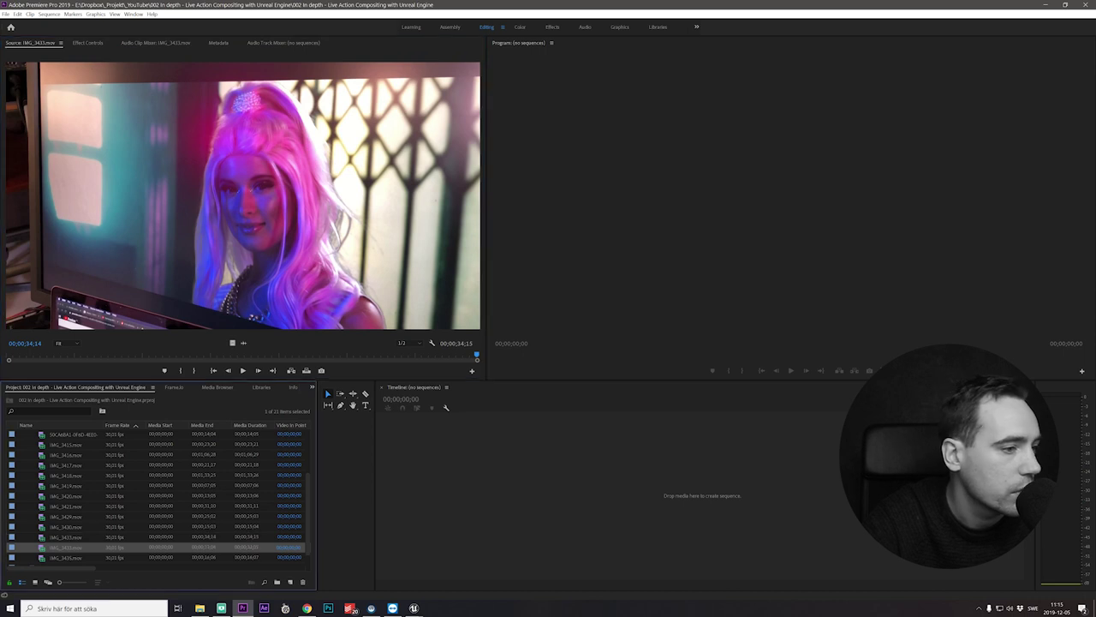
drag(40, 355, 82, 355)
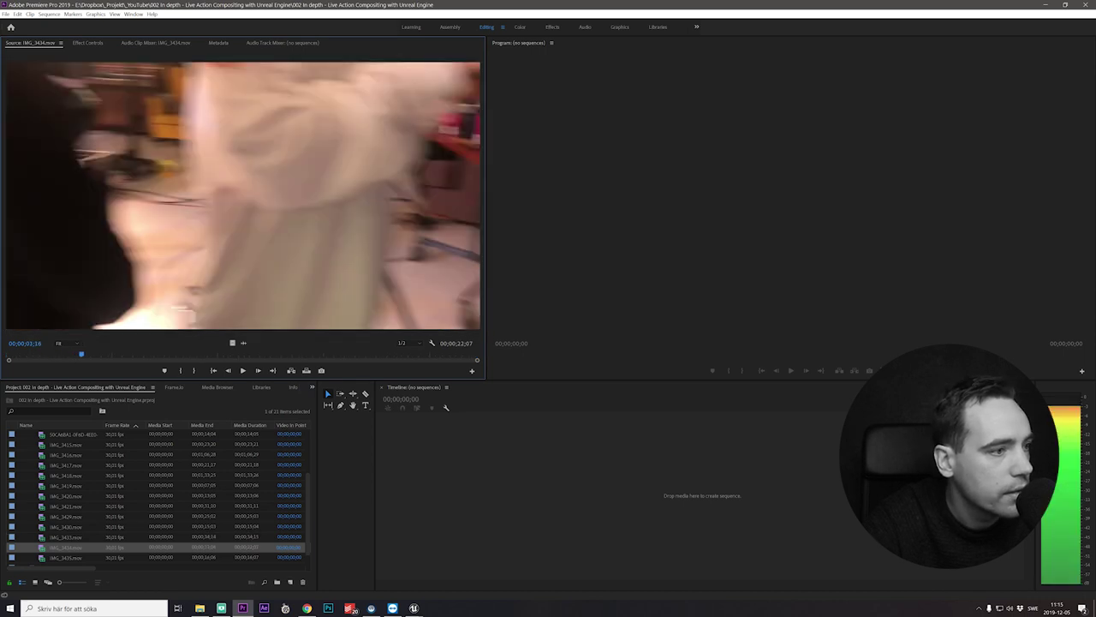
drag(157, 354, 52, 355)
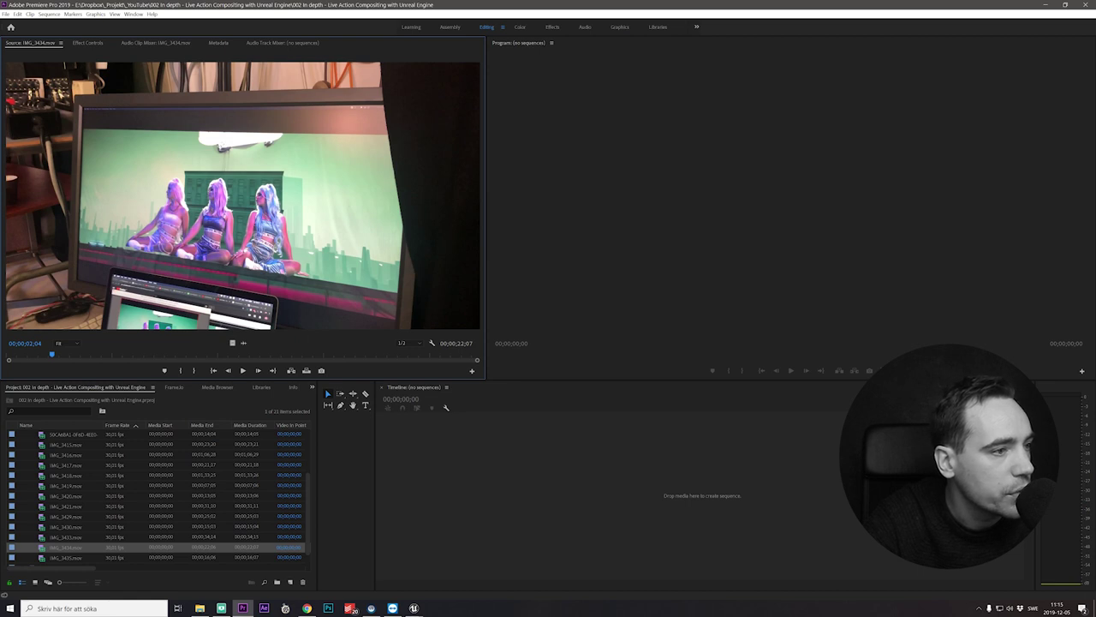
click(110, 355)
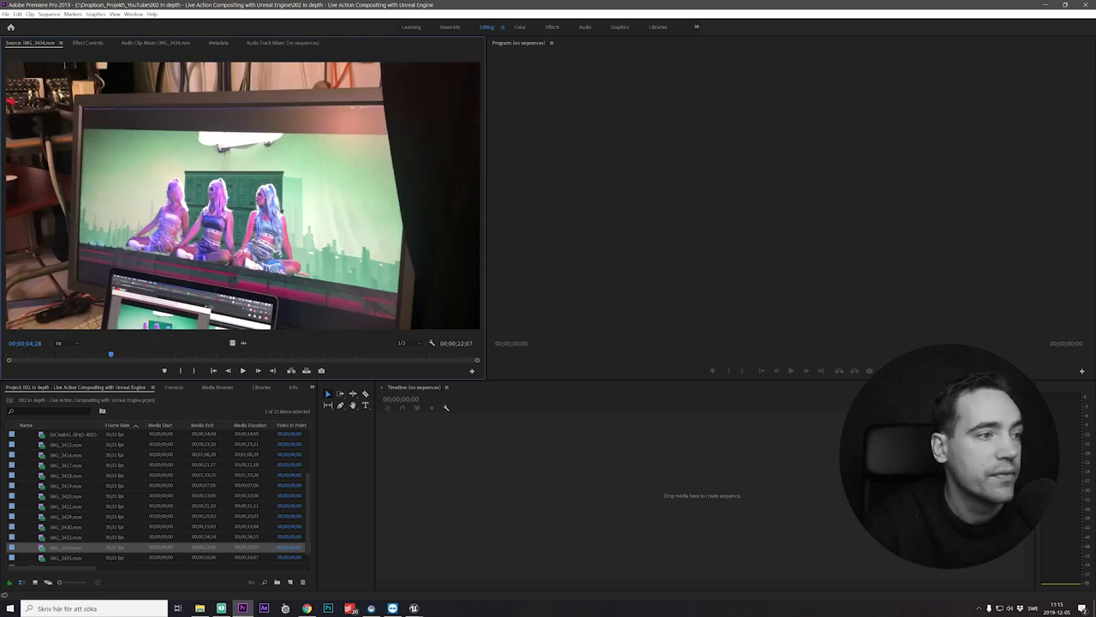
key(space)
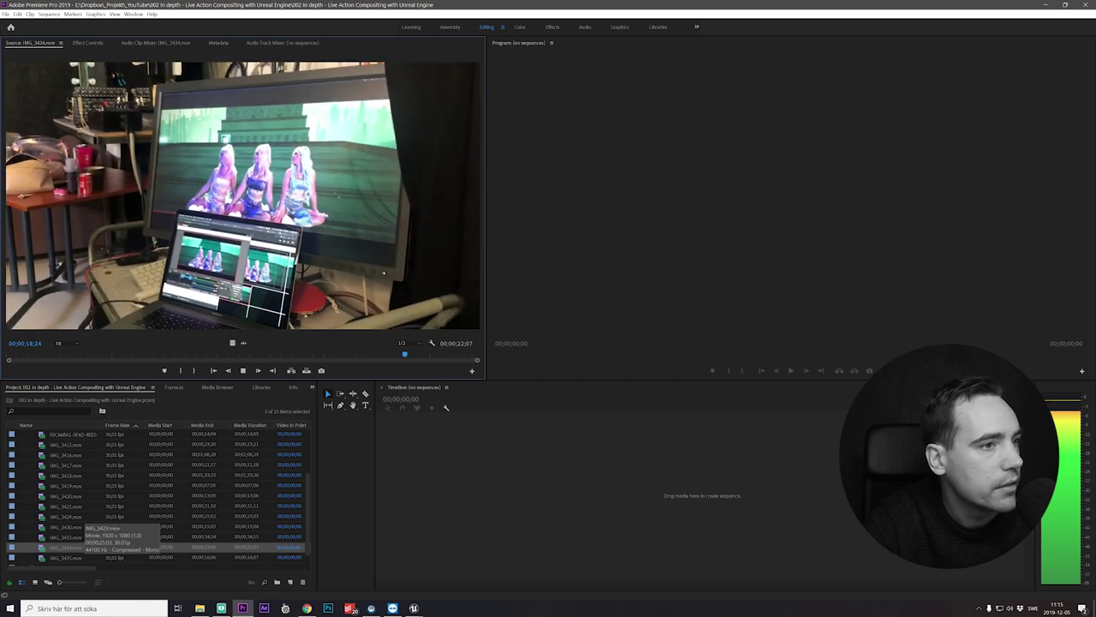
Review the crane and monitor footage in IMG_3435.mov, pausing on the three dancers in the neon street at about 5 seconds
scroll(157, 497, down, 1)
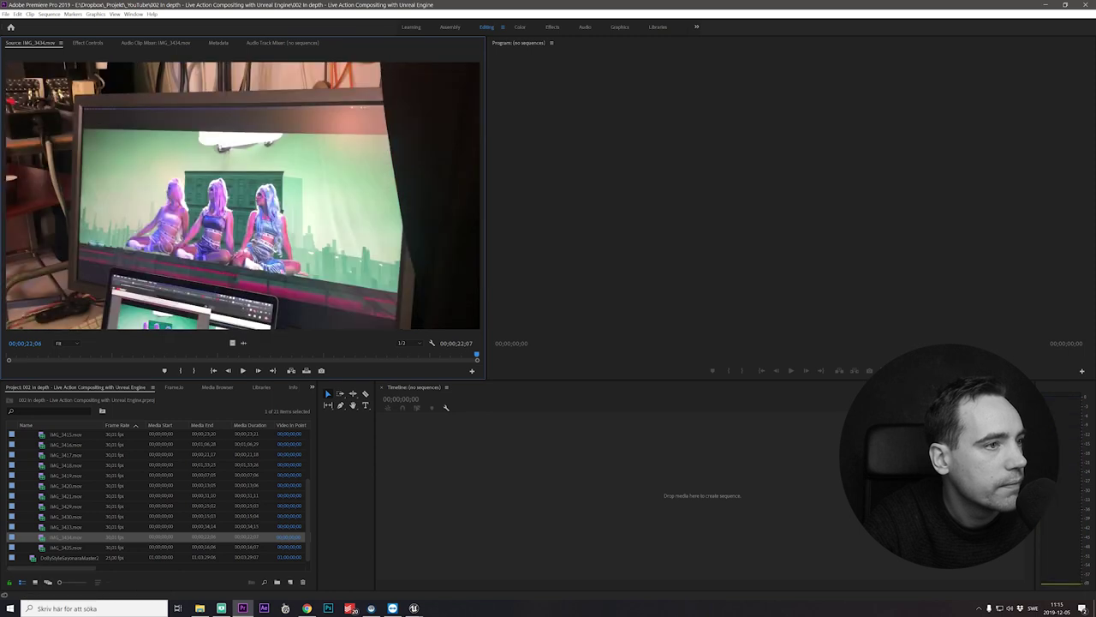
double_click(60, 548)
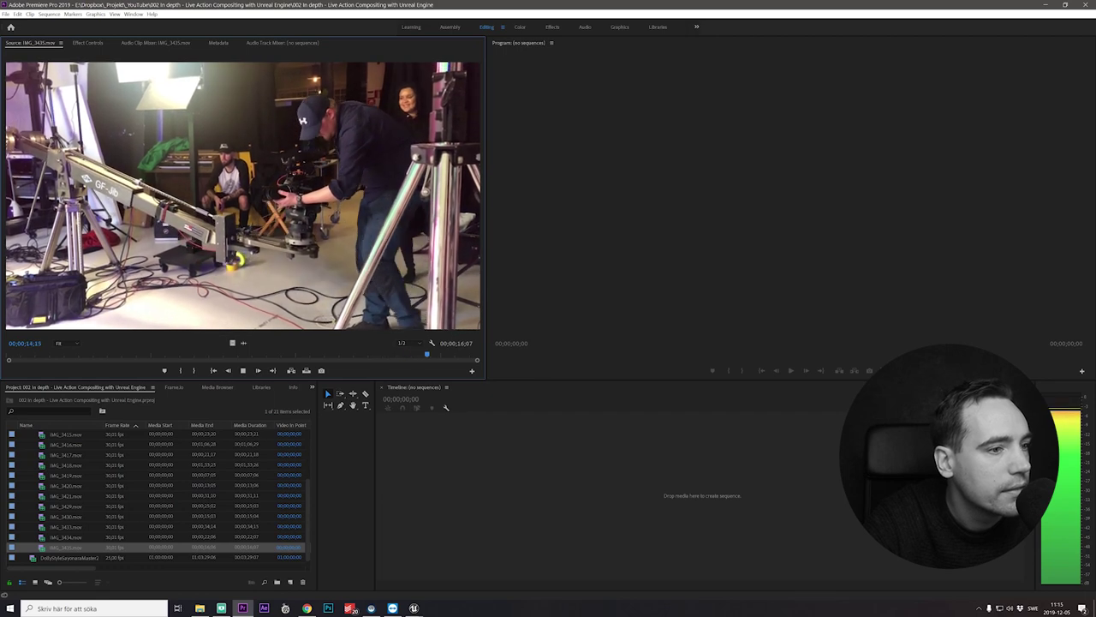
key(space)
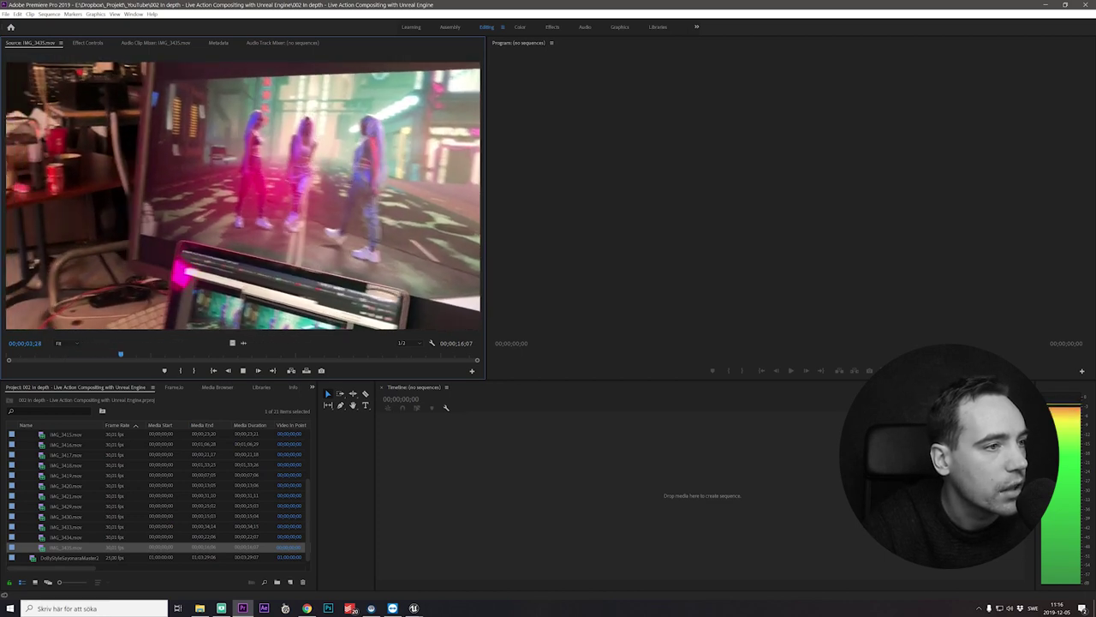
key(space)
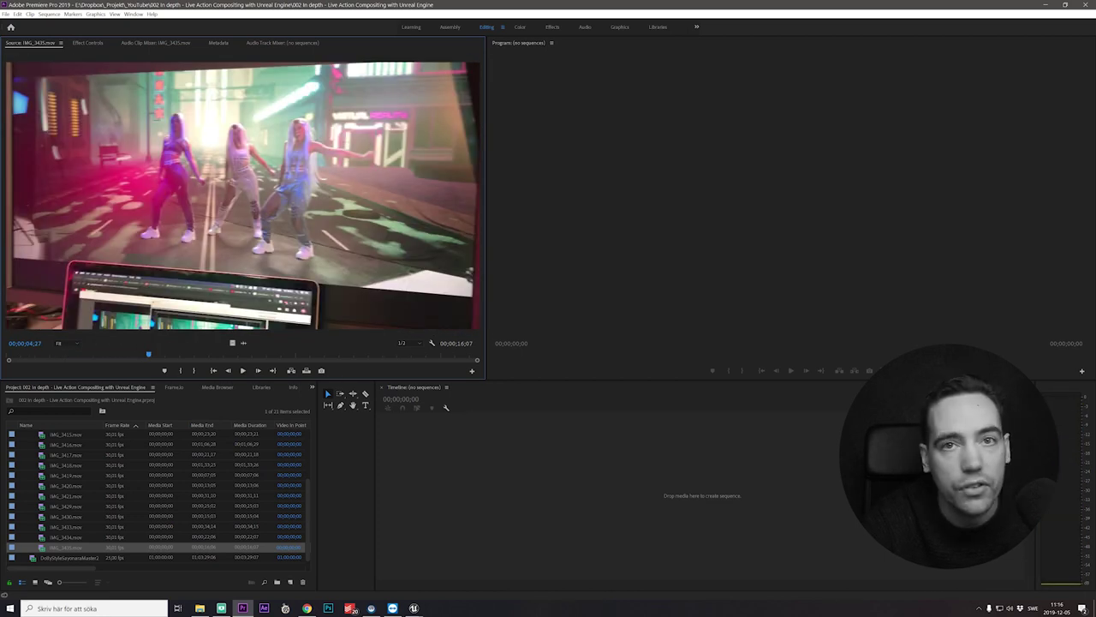
Switch to the Unreal Engine editor, open the recent project Kortfilm with the project switch accepted, and close the message log
click(414, 608)
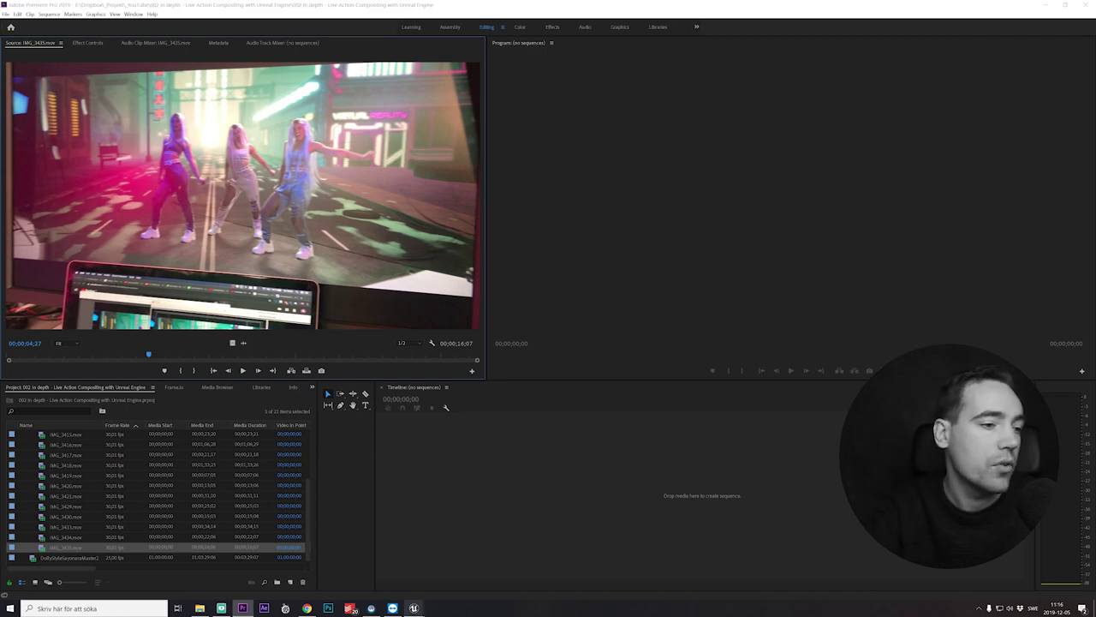
click(460, 570)
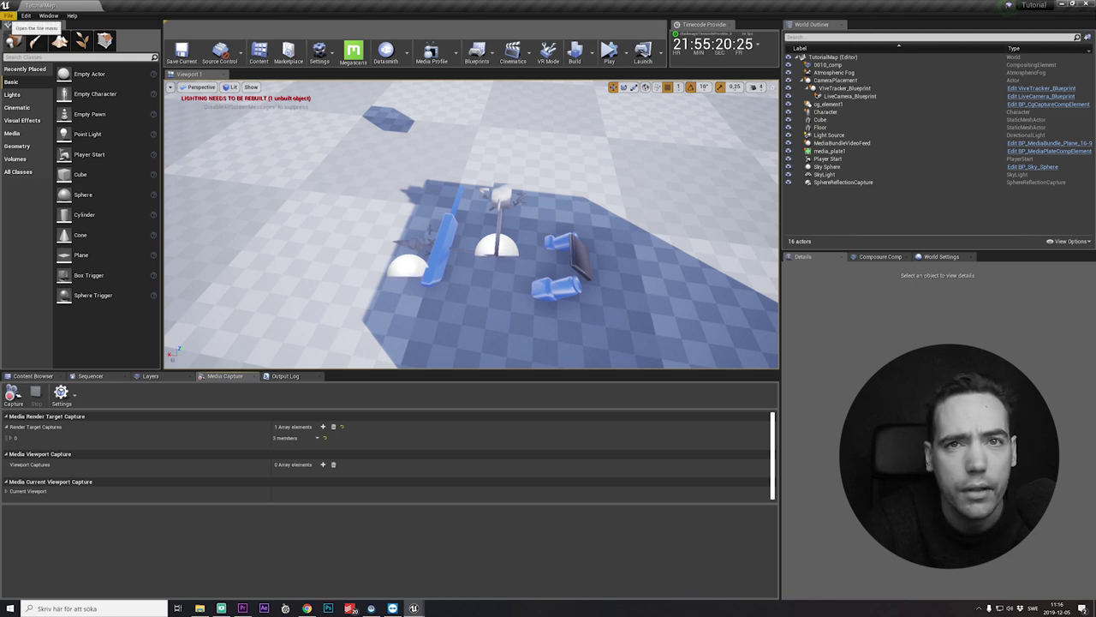
click(9, 15)
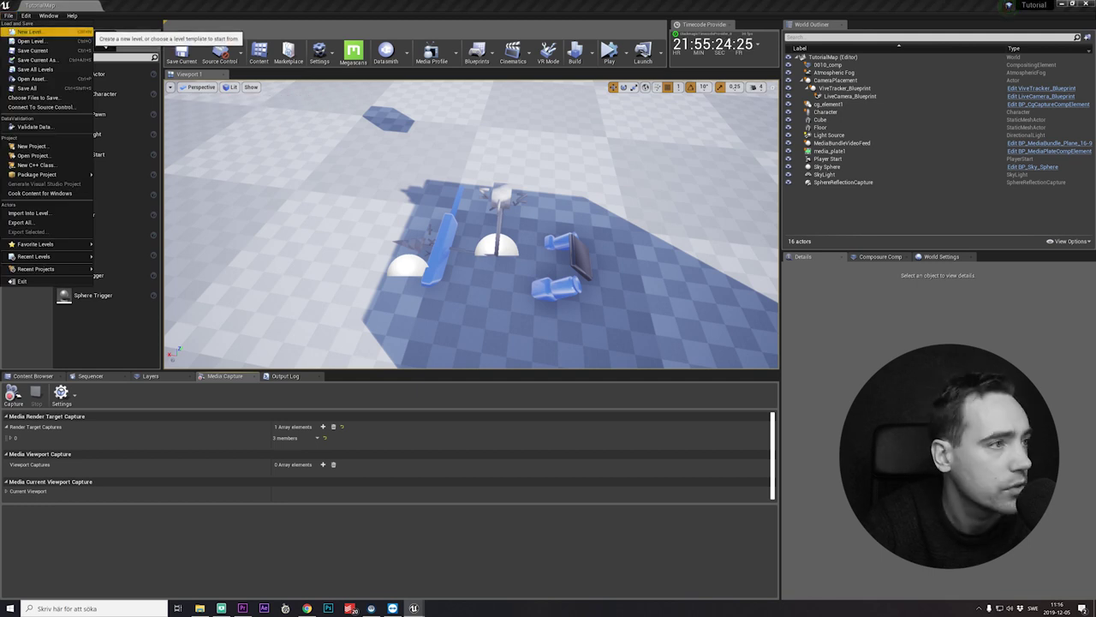
mouse_move(39, 269)
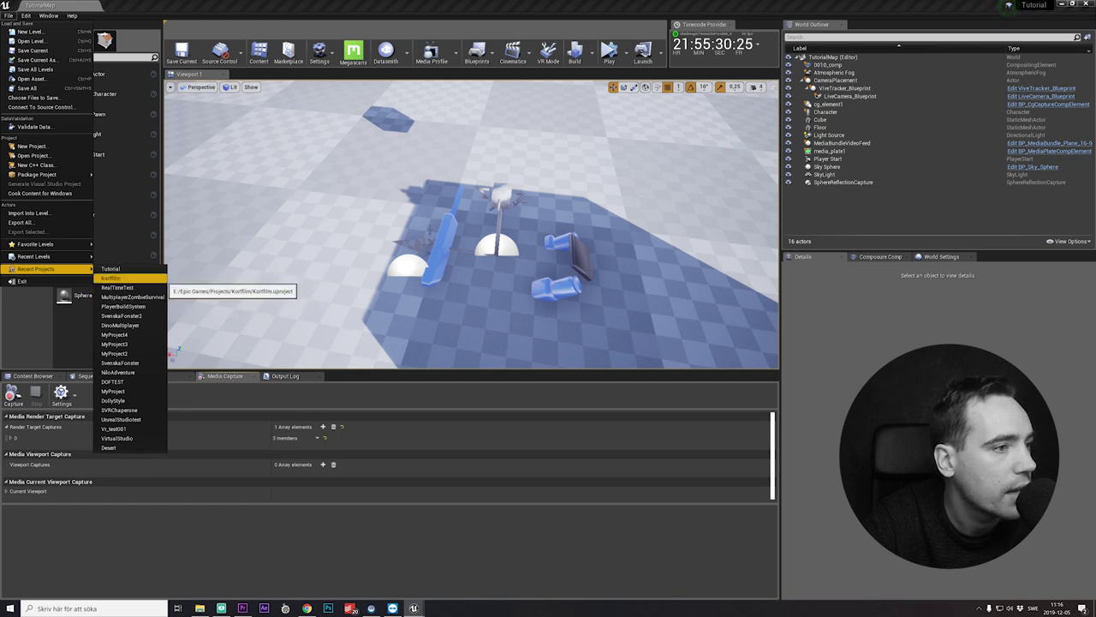
click(111, 277)
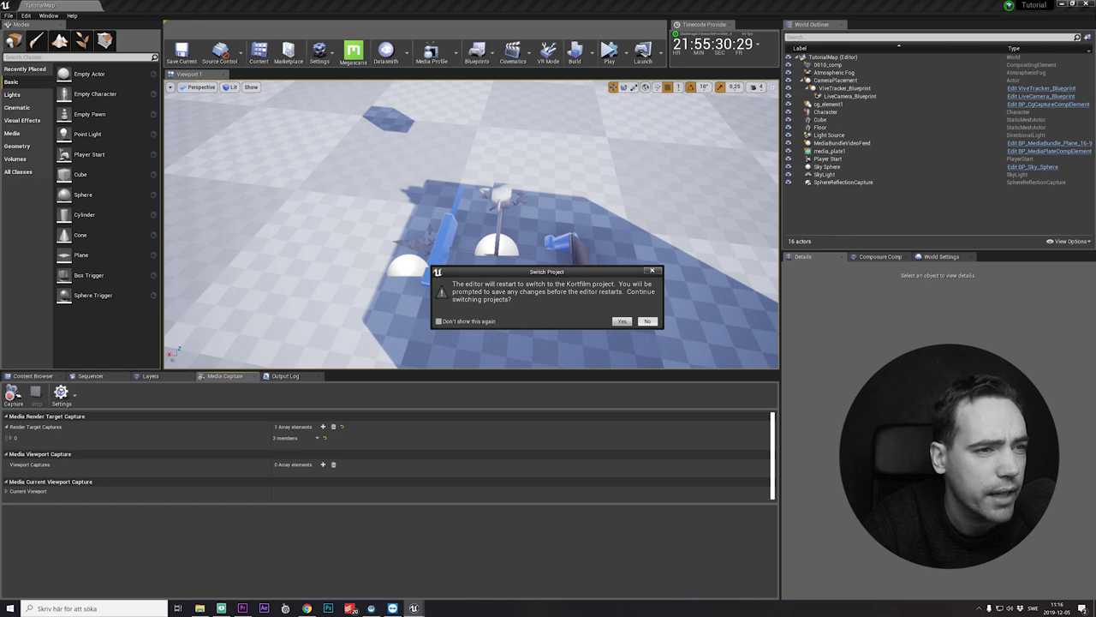
click(622, 321)
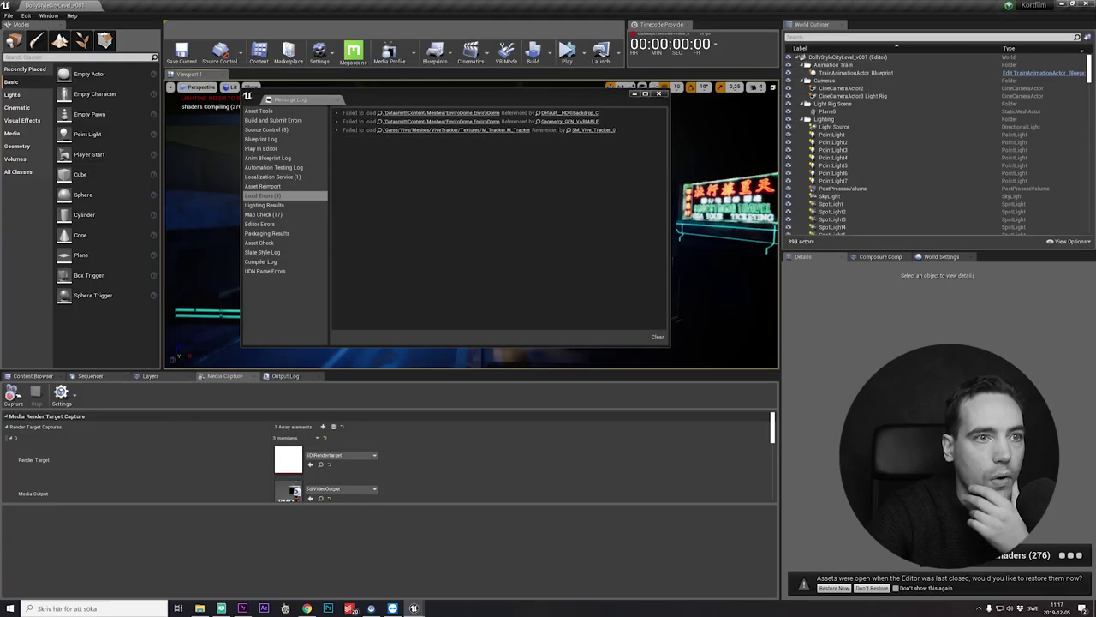
click(659, 93)
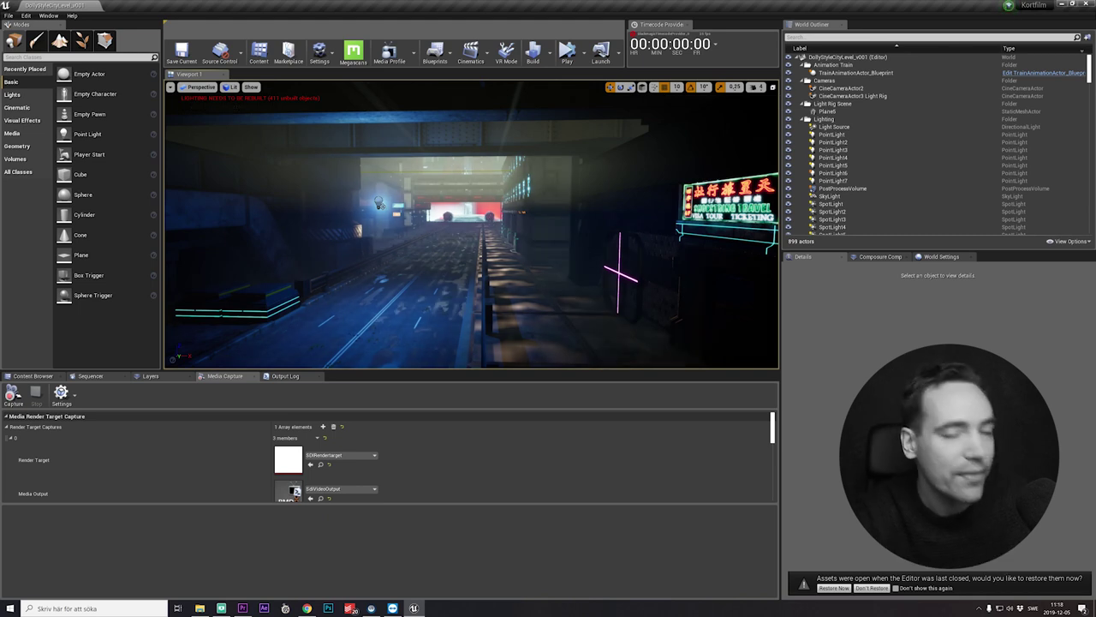
Fly backward through the city level from the dark underpass to examine the surrounding street environment
key(s)
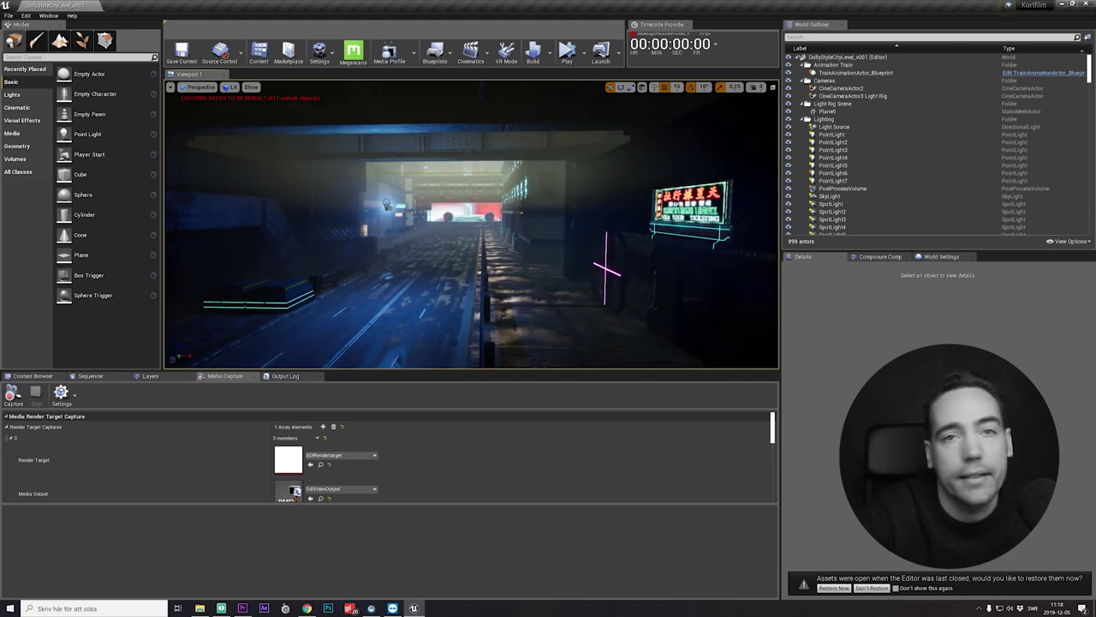
key(s)
right_drag(471, 225, 483, 293)
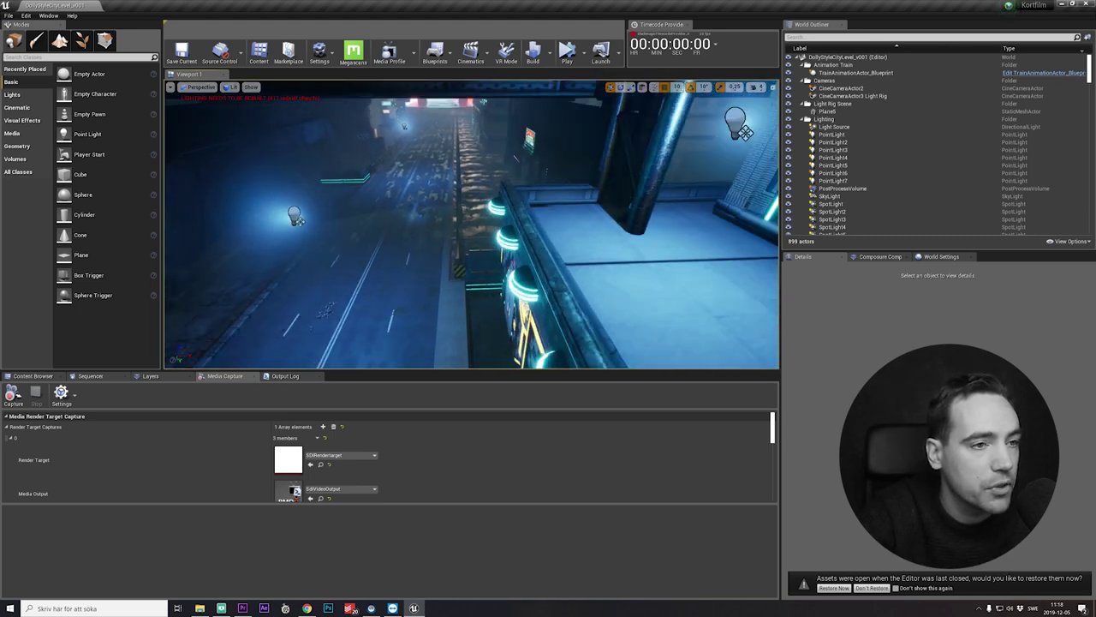
key(s)
mouse_move(536, 238)
right_down()
mouse_move(530, 214)
mouse_move(502, 214)
mouse_move(526, 225)
right_up()
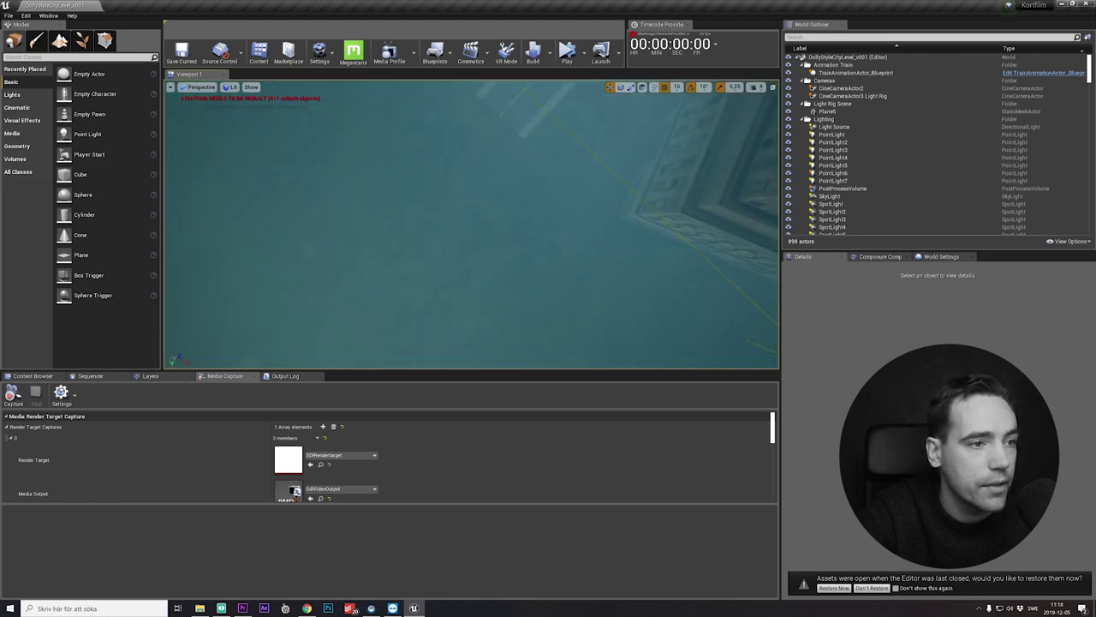
mouse_move(526, 224)
right_down()
mouse_move(567, 204)
mouse_move(526, 227)
mouse_move(526, 213)
mouse_move(548, 212)
mouse_move(479, 211)
mouse_move(514, 212)
right_up()
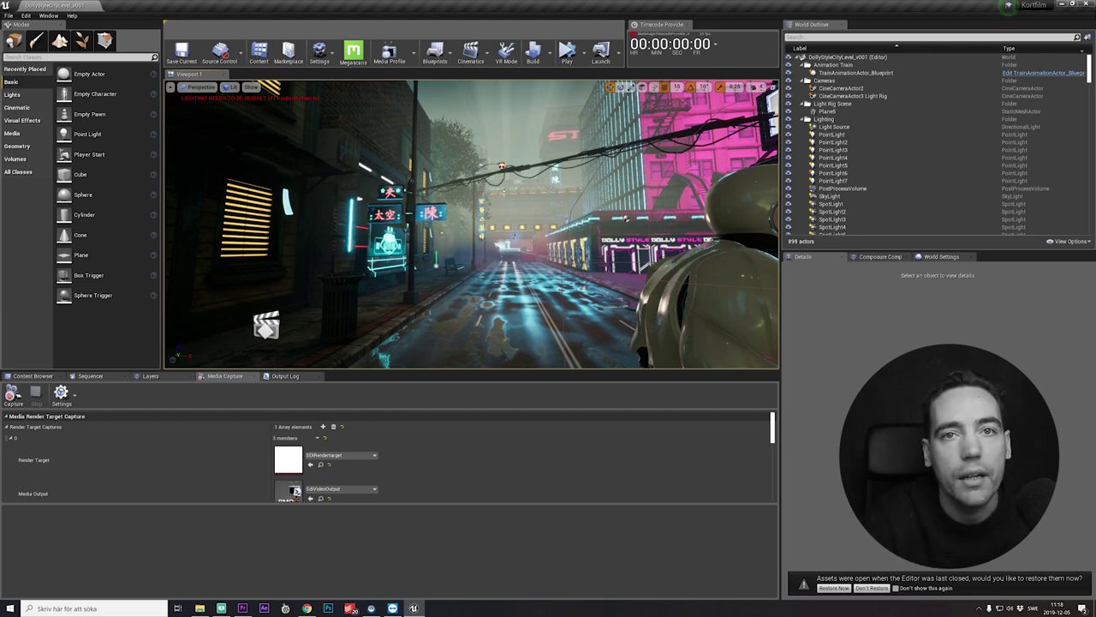
Move along the neon street to examine the Dolly Style storefronts, signs, lights and the character on the road
key(w)
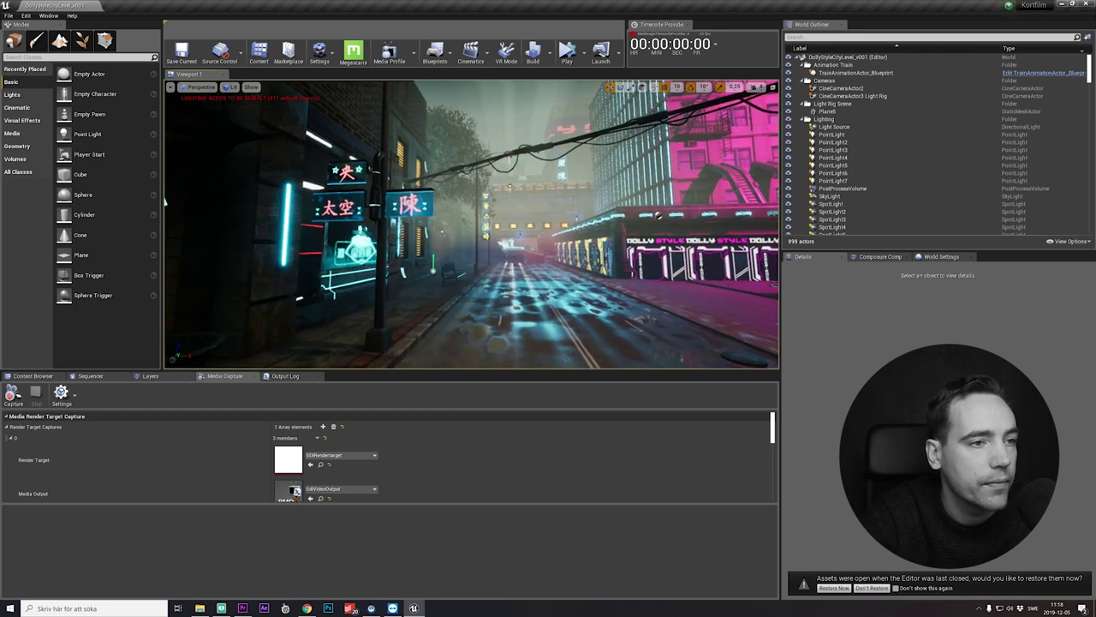
right_drag(471, 225, 591, 224)
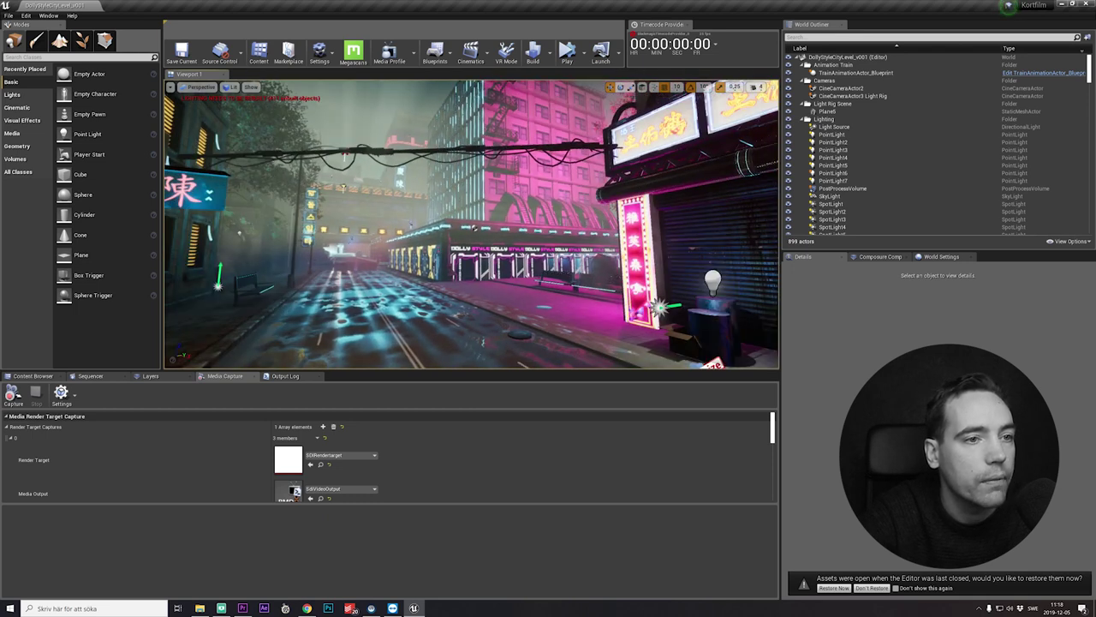
right_drag(471, 224, 509, 243)
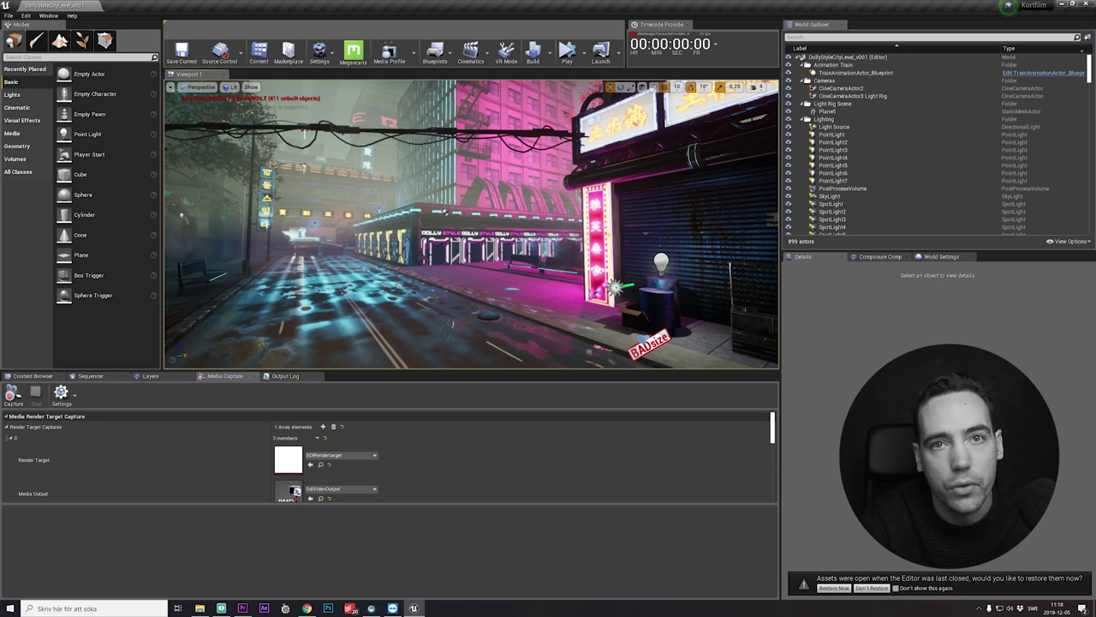
key(w)
mouse_move(471, 224)
right_down()
mouse_move(473, 243)
mouse_move(466, 231)
right_up()
key(w)
right_drag(536, 211, 599, 211)
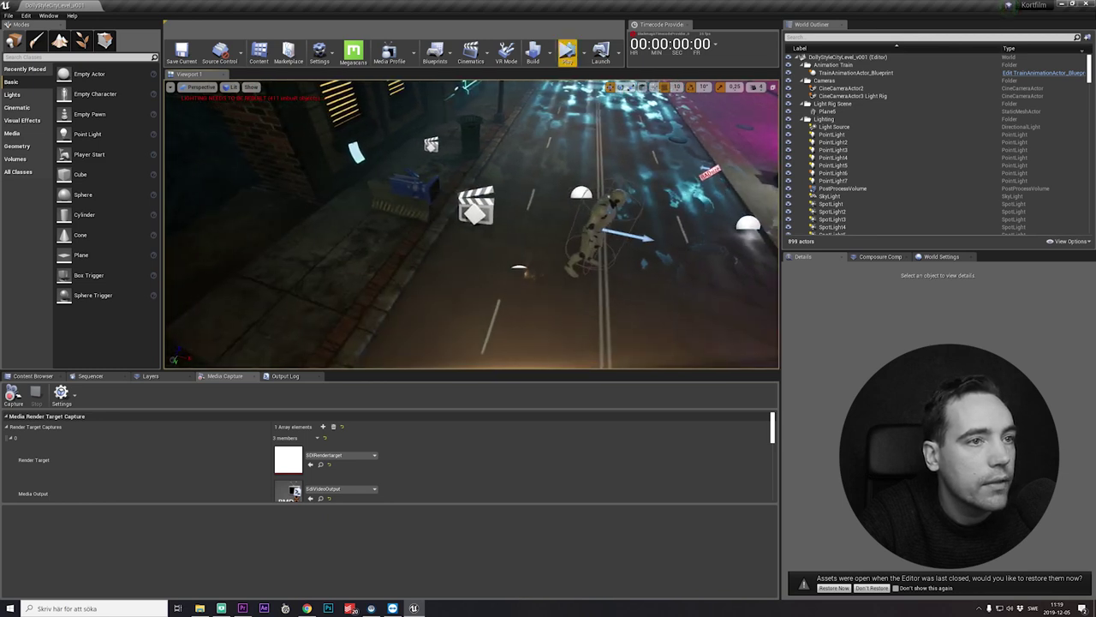
Play the level in the viewport, run the character through the city streets, and end the play session
click(685, 79)
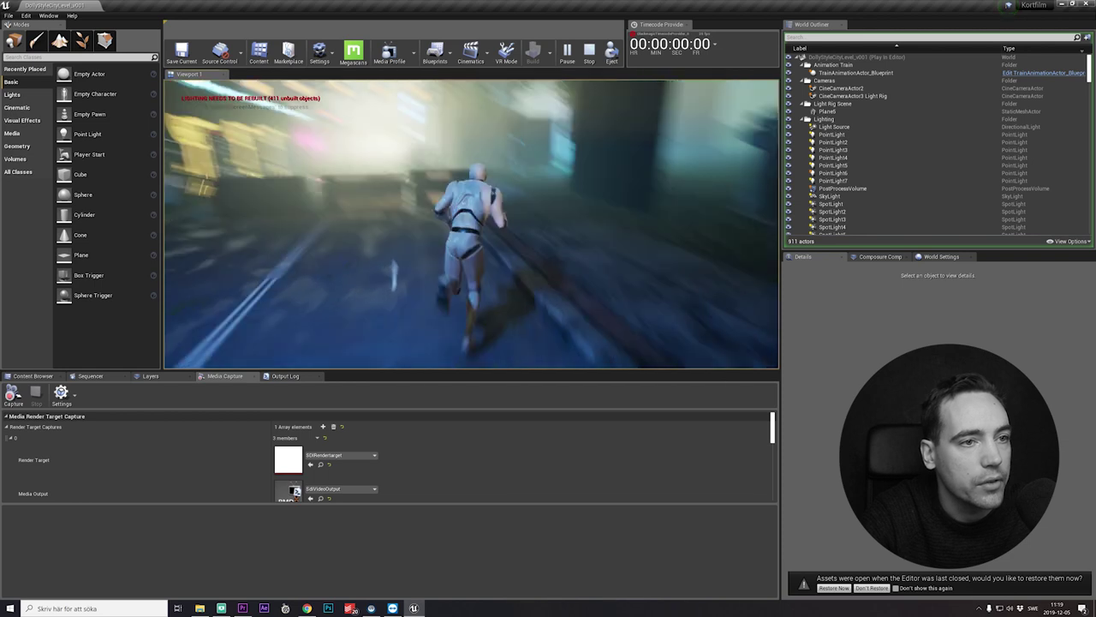
key(Escape)
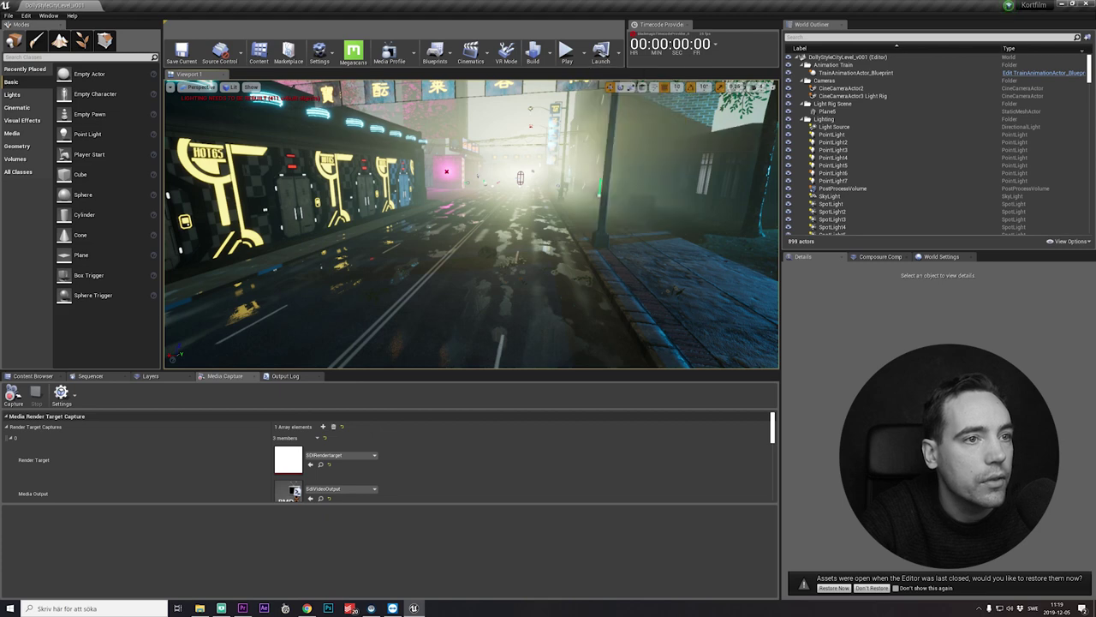
Run through the neon street in another play session, end it, and fly back until the whole street is in view
key(alt+p)
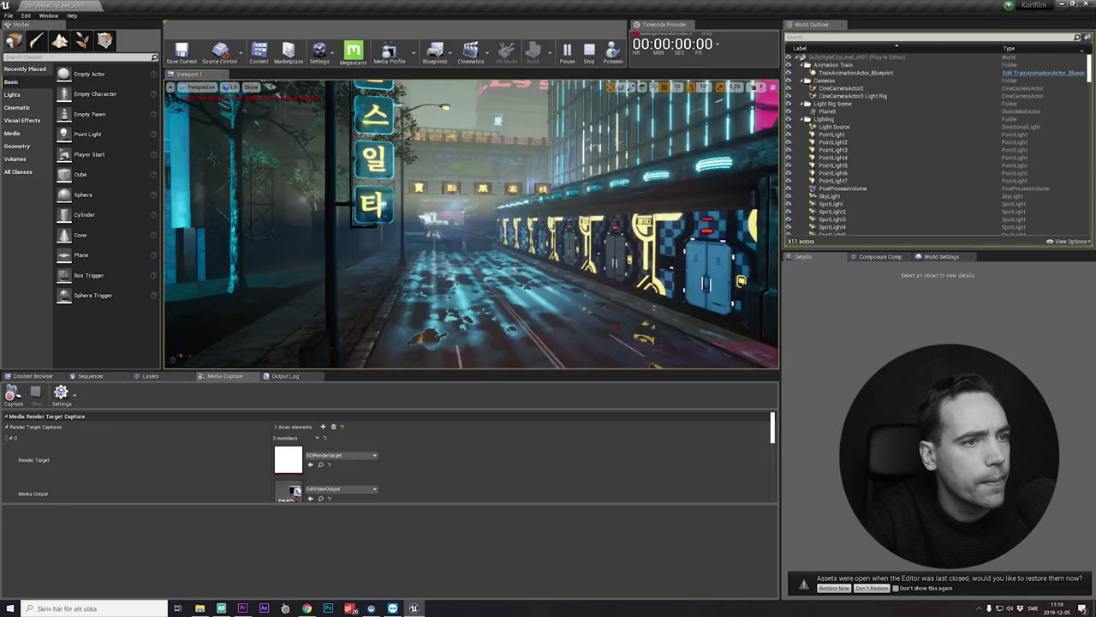
key(Escape)
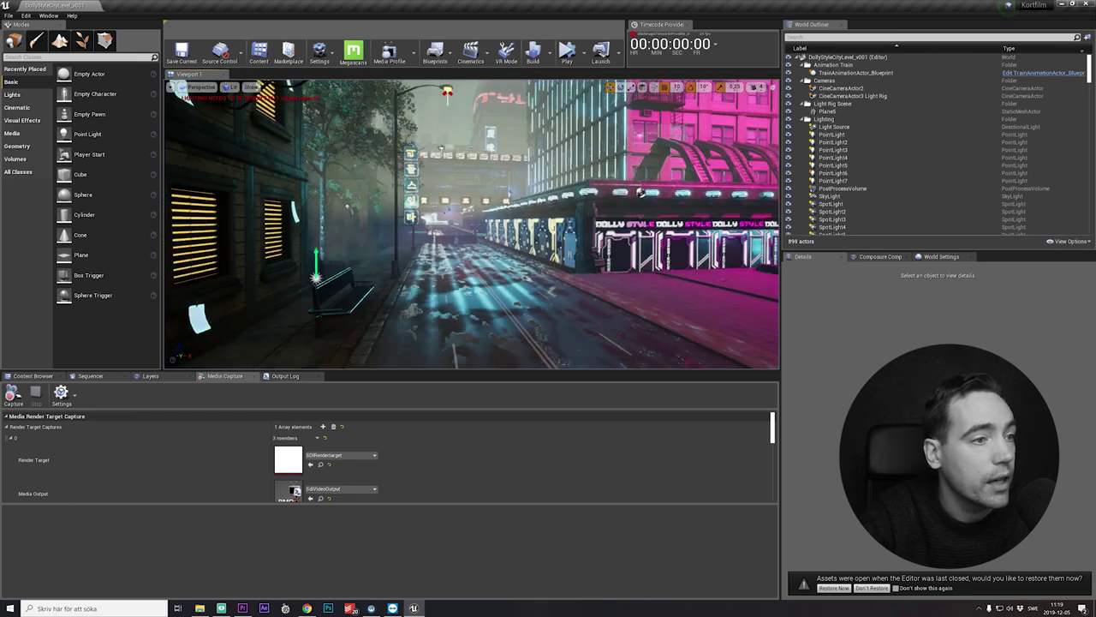
key(s)
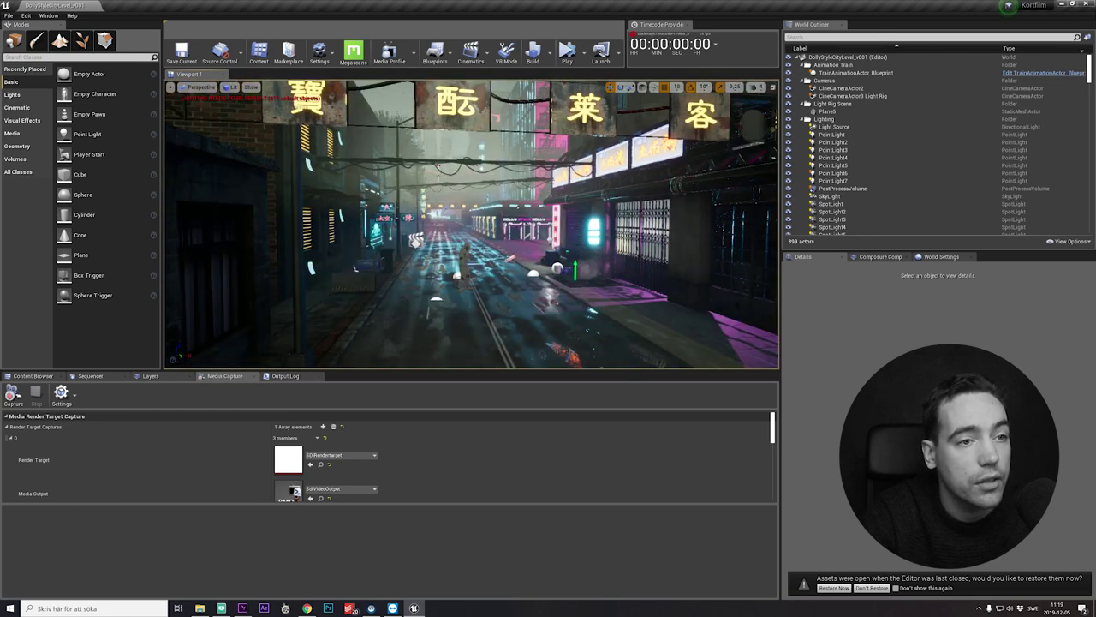
key(s)
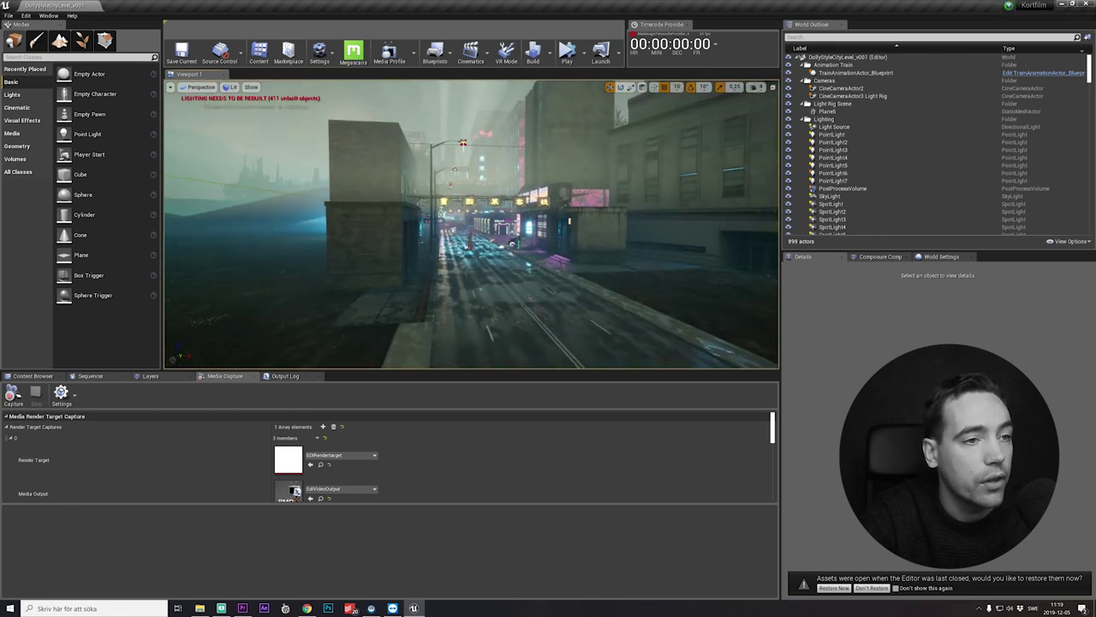
Place the SM_building_01_01 mesh from City_Asset_Pack/Assets/Building01 in the level beside the road
click(33, 376)
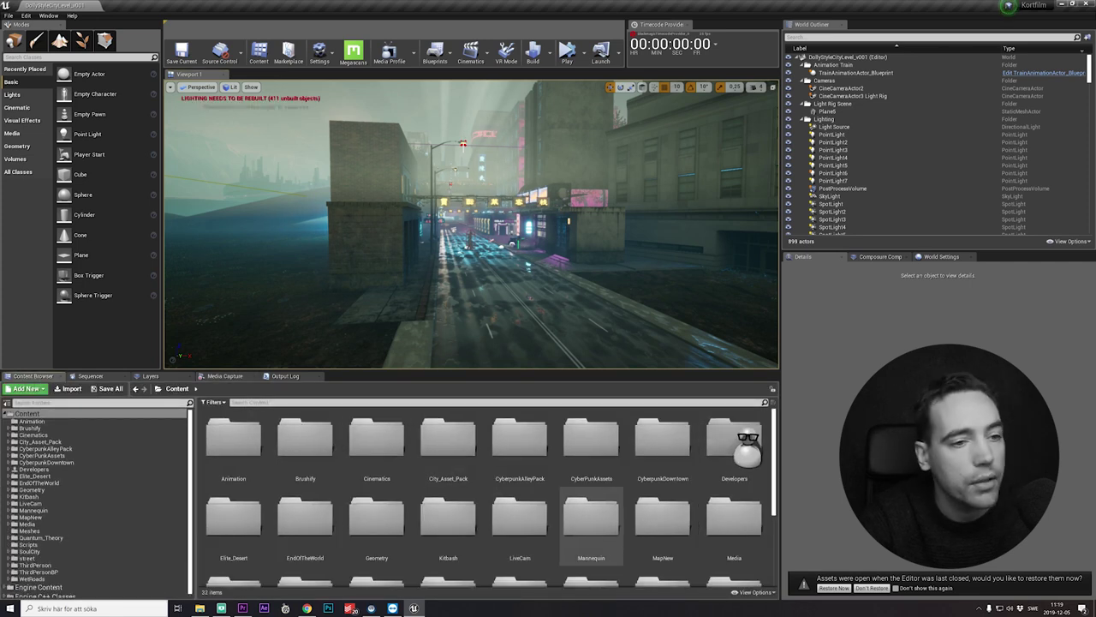
double_click(448, 441)
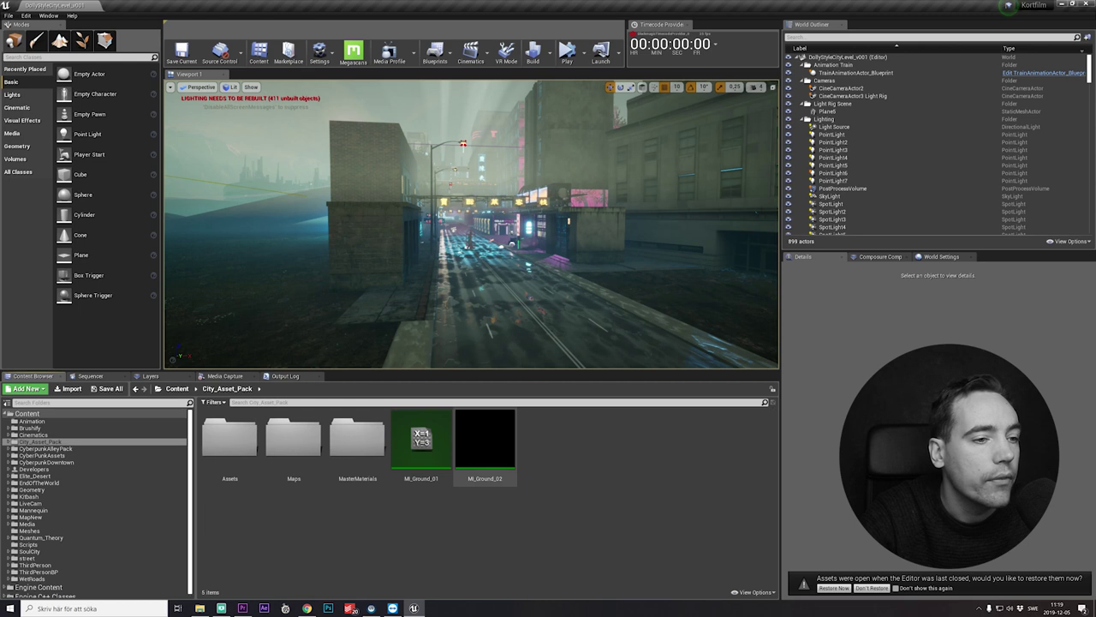
double_click(230, 439)
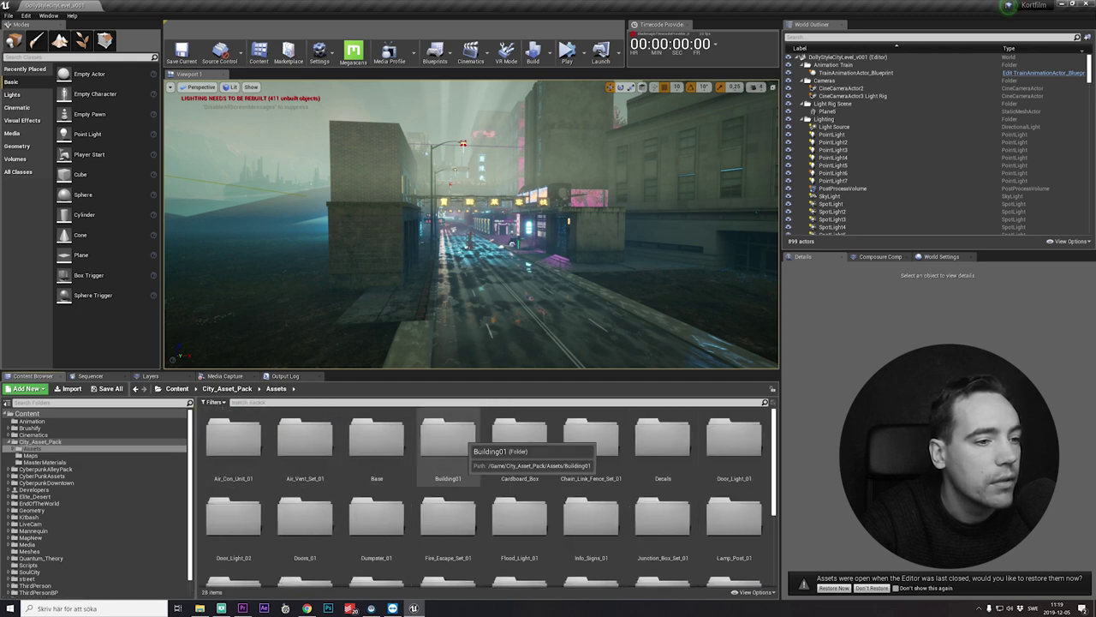
double_click(448, 439)
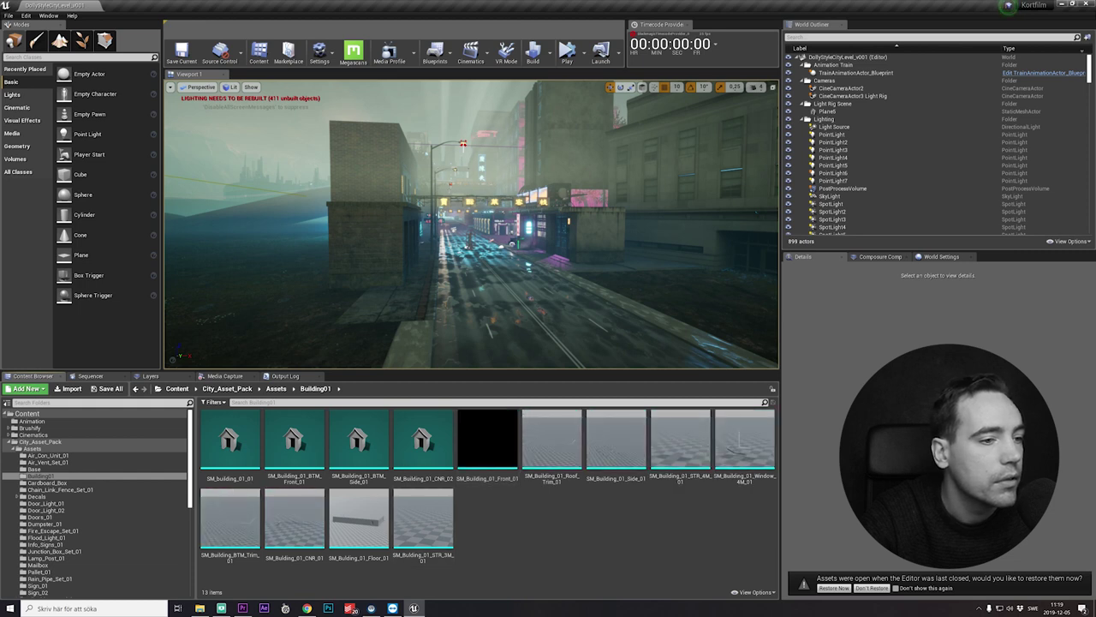
drag(229, 440, 254, 308)
scroll(471, 224, down, 3)
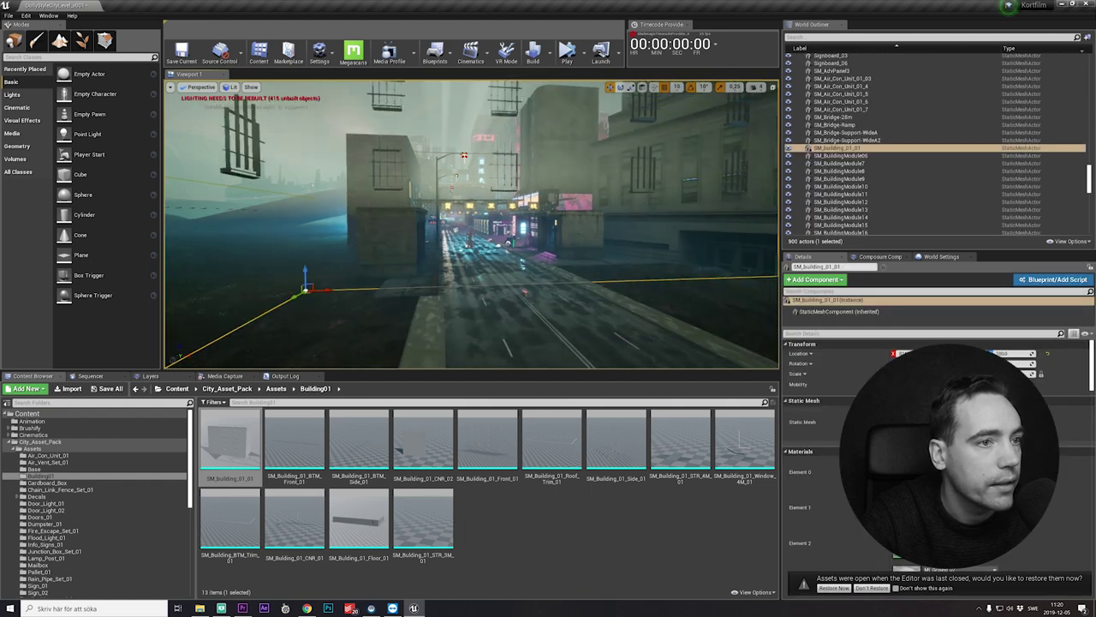
Examine the placed building from a distance and along its facade, and delete it from the level
key(s)
right_drag(471, 224, 457, 194)
key(s)
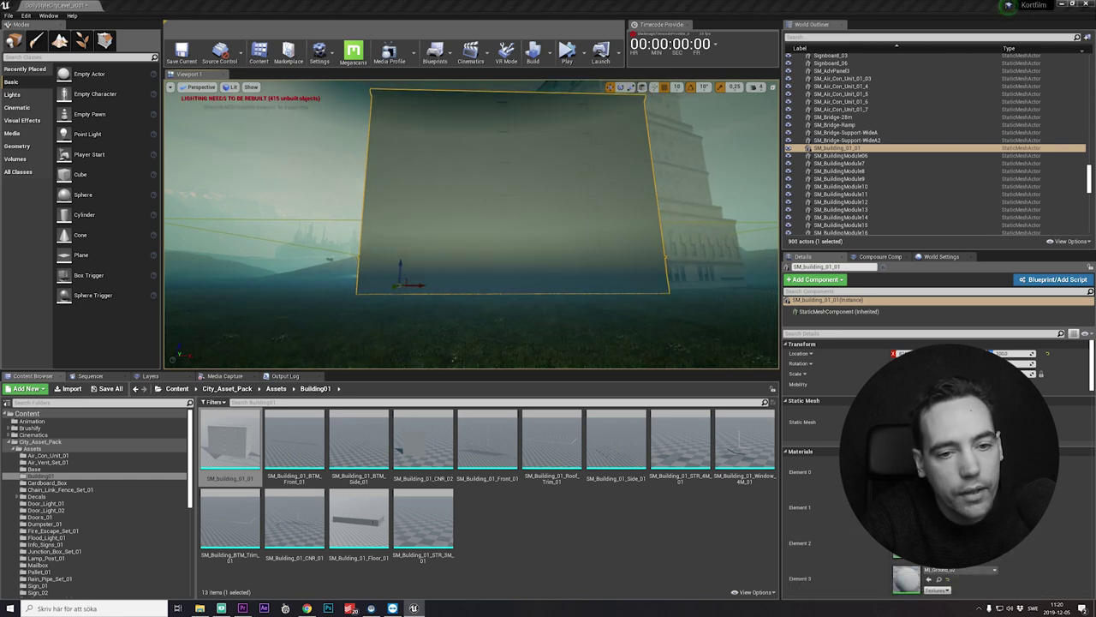
key(w)
right_drag(458, 194, 616, 189)
key(a)
key(w)
key(a)
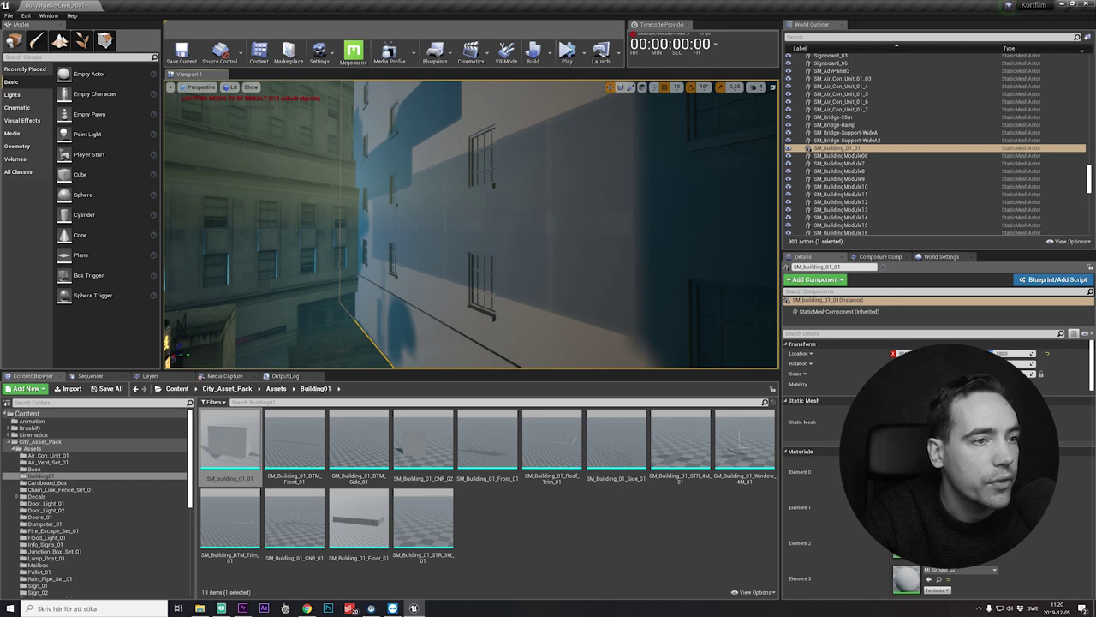
key(Delete)
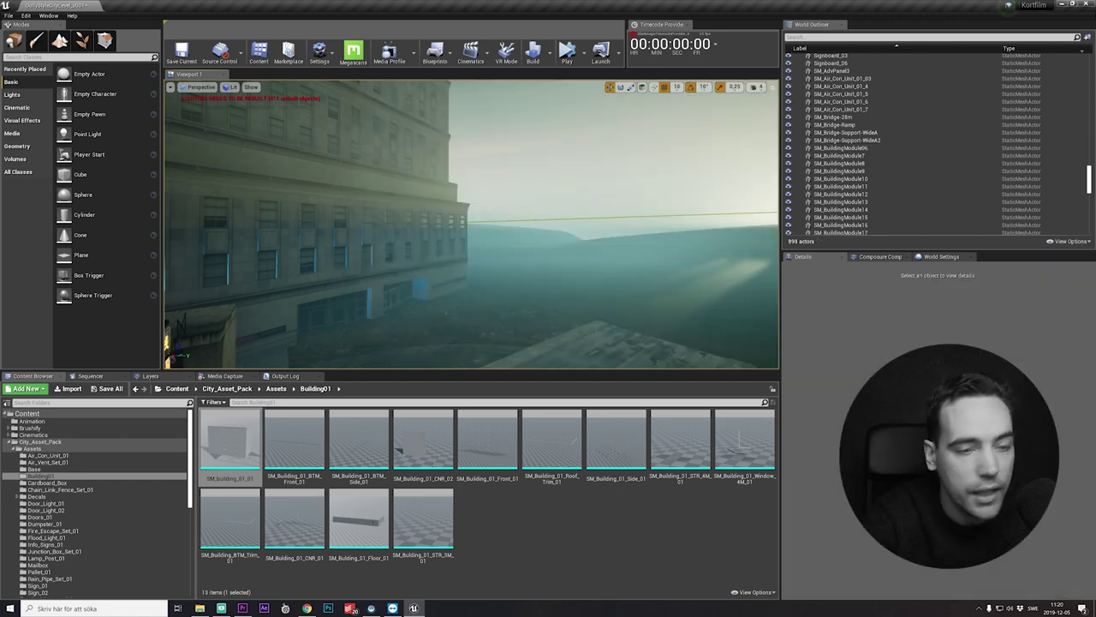
right_drag(600, 215, 360, 232)
key(w)
key(w)
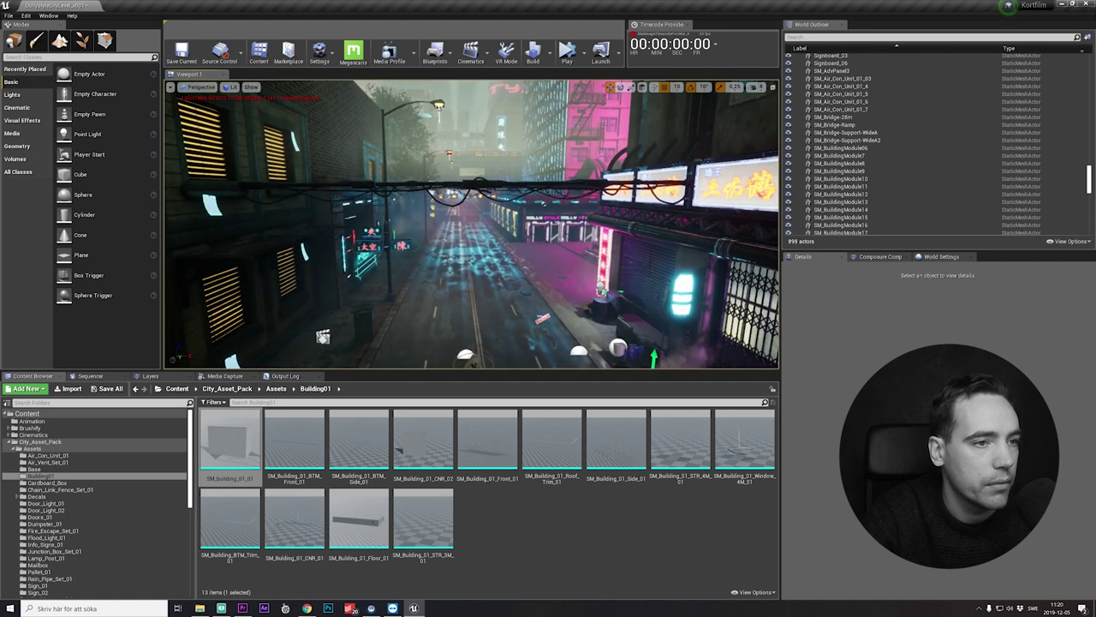
Create a new Blank Blueprint project named LiveTutorial with Desktop / Console, Maximum Quality and No Starter Content
click(9, 15)
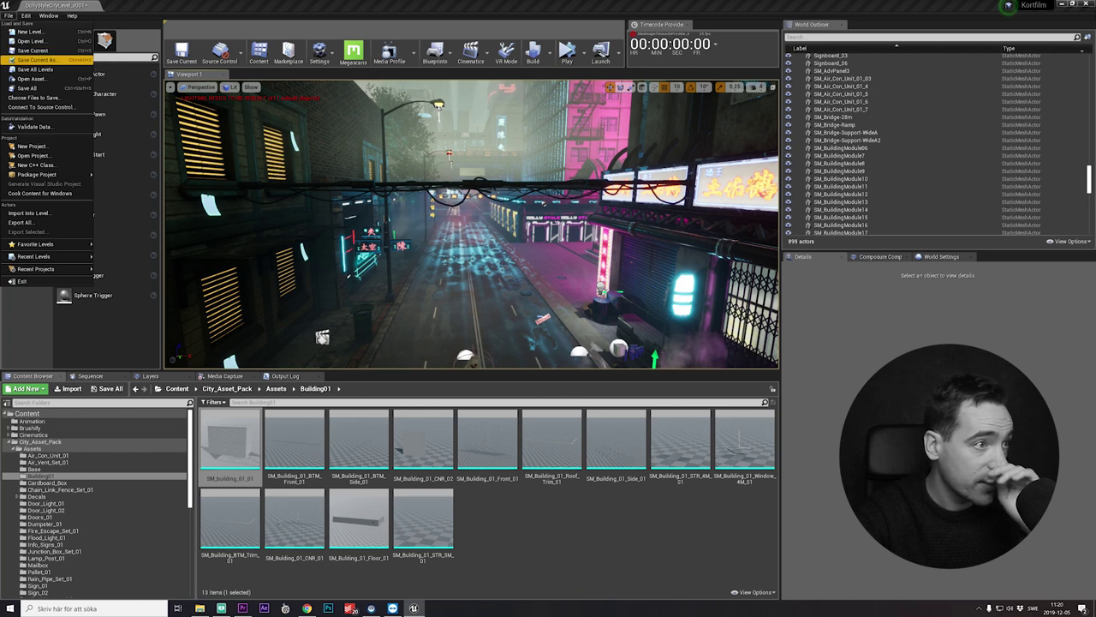
click(86, 147)
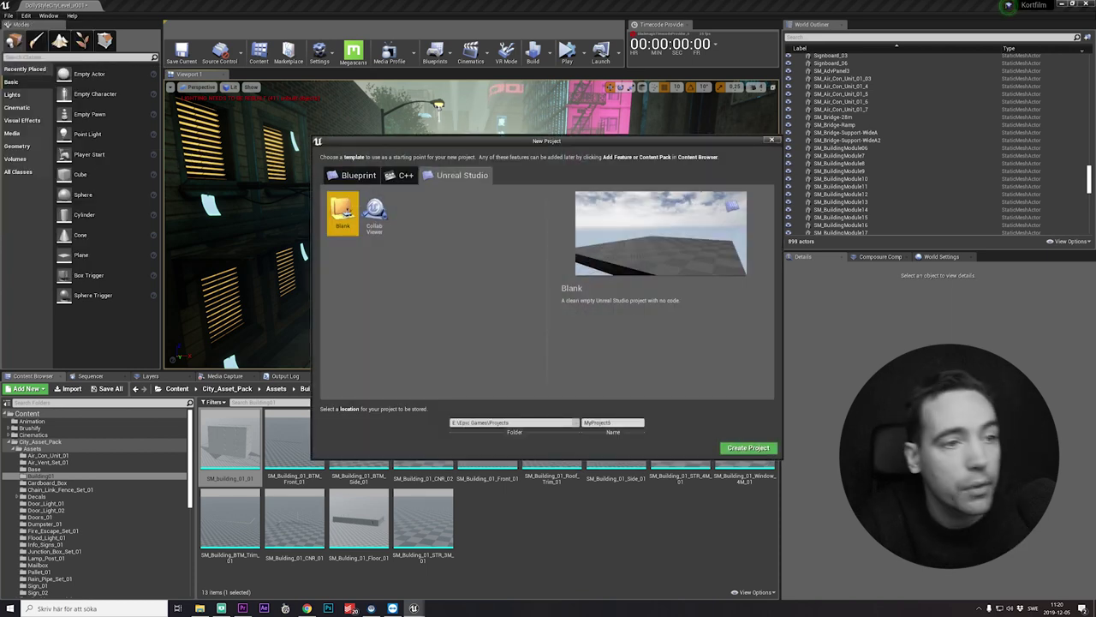
click(355, 175)
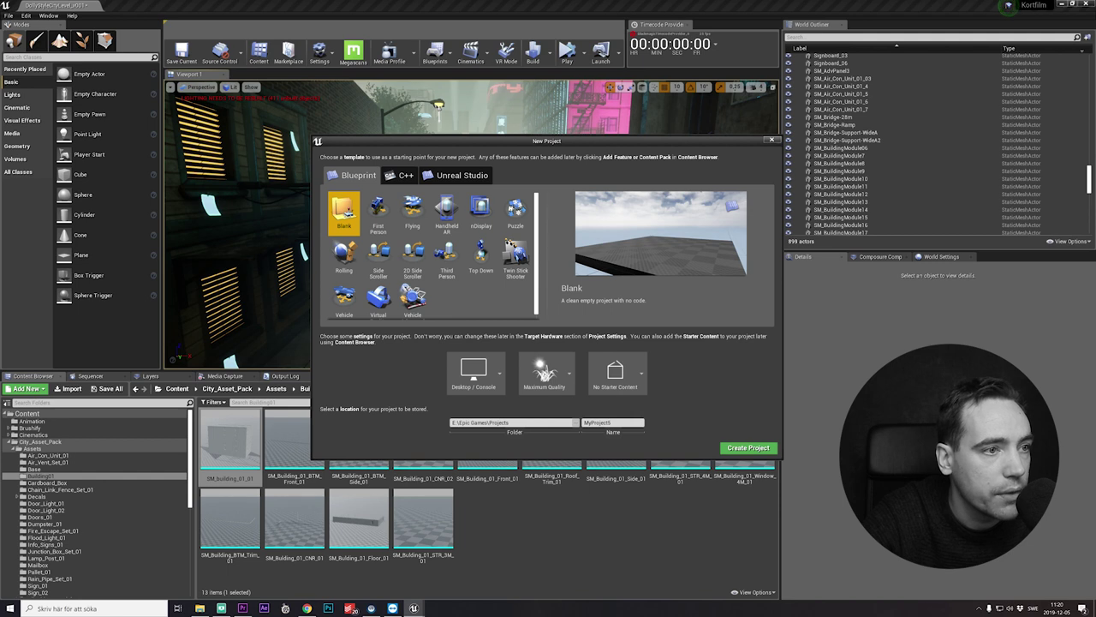
drag(614, 422, 583, 422)
text(Lig)
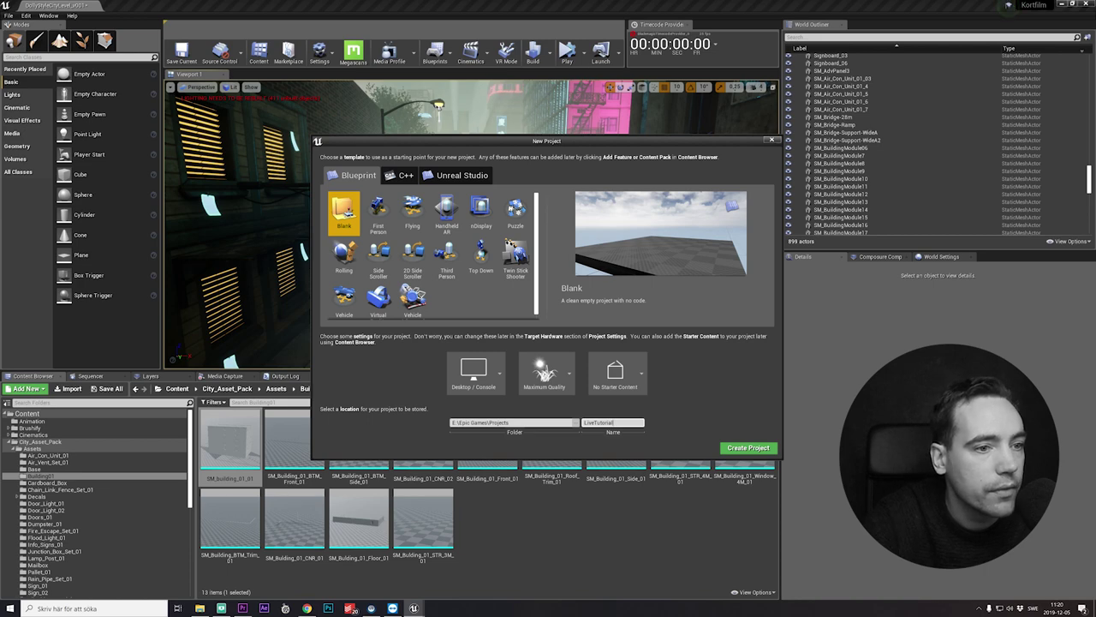
click(749, 447)
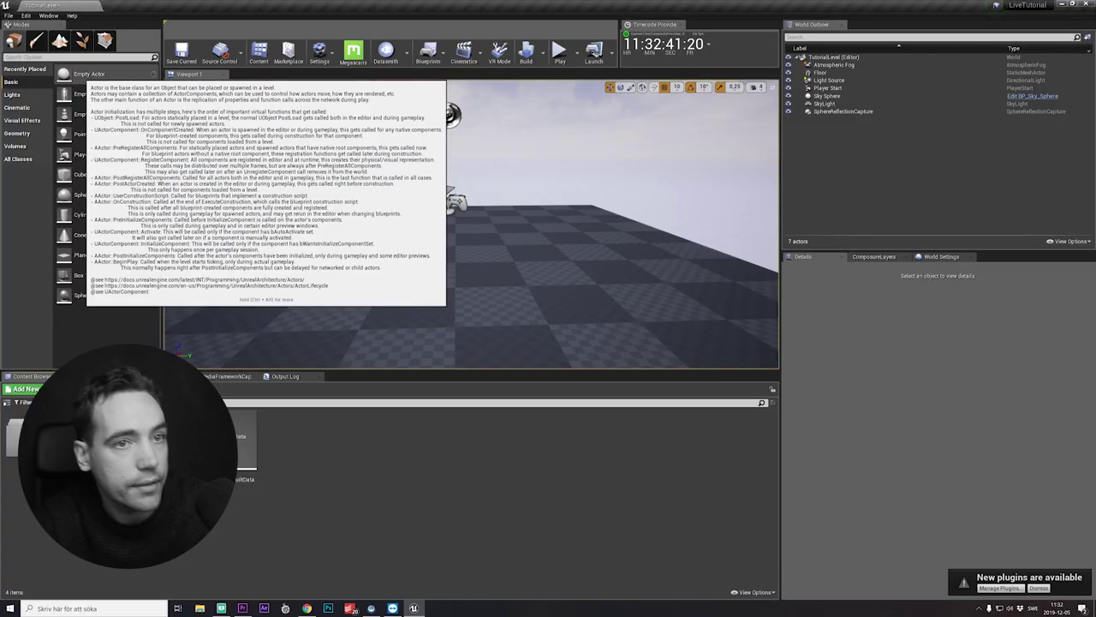
Place an Empty Actor on the floor of the level and rename it SceneMover
drag(89, 73, 461, 258)
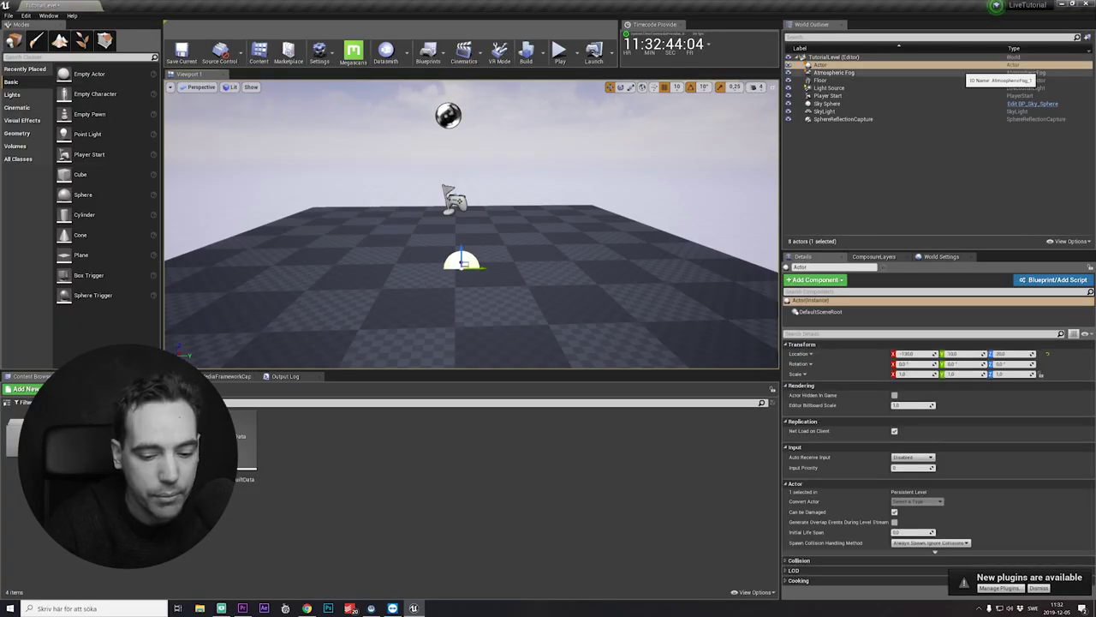
click(819, 65)
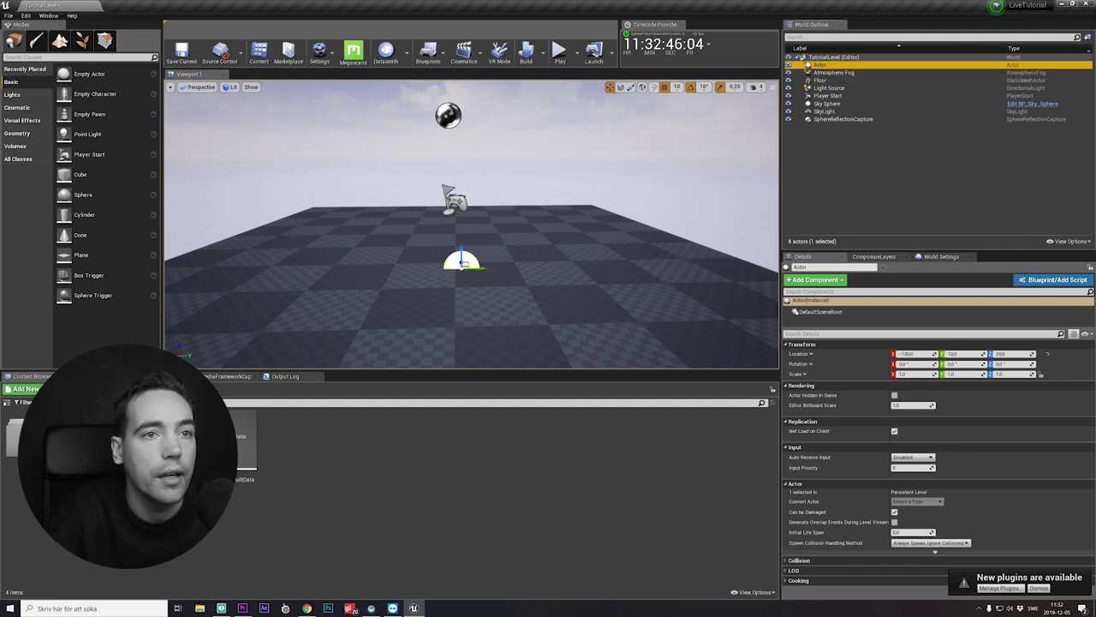
click(821, 65)
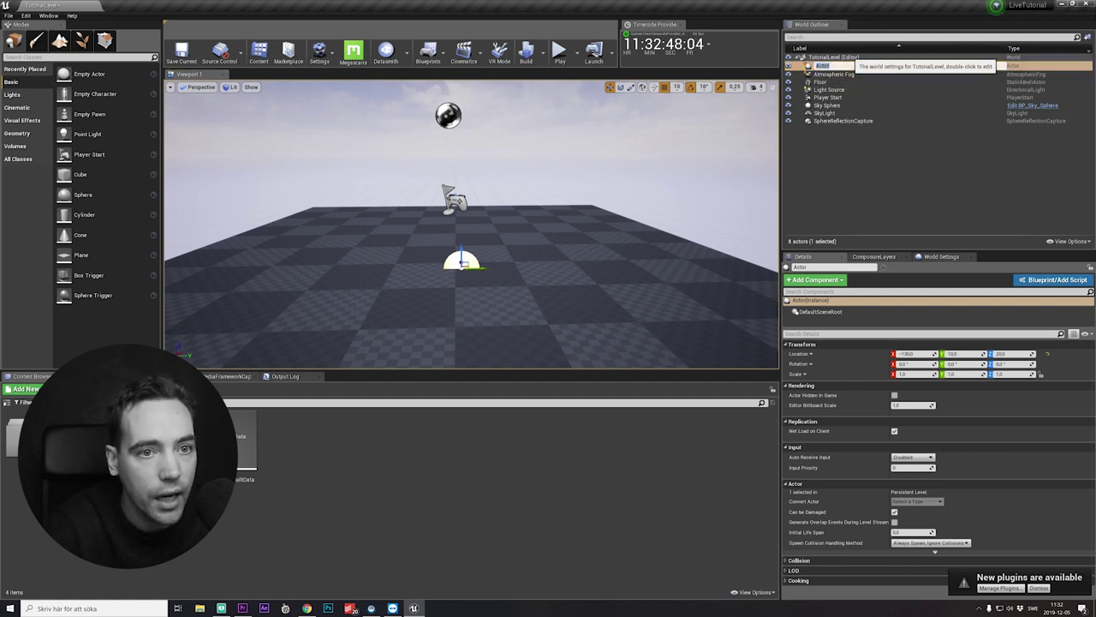
key(Return)
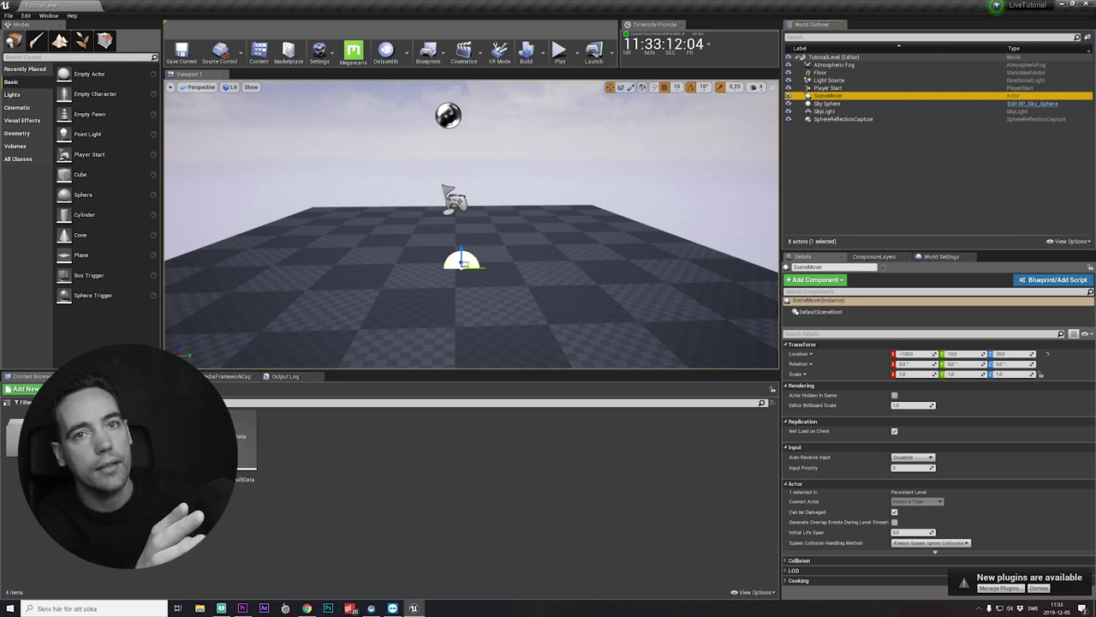
Place a second Empty Actor in front of SceneMover, rename it CameraTracker, and parent it to SceneMover
drag(89, 74, 473, 306)
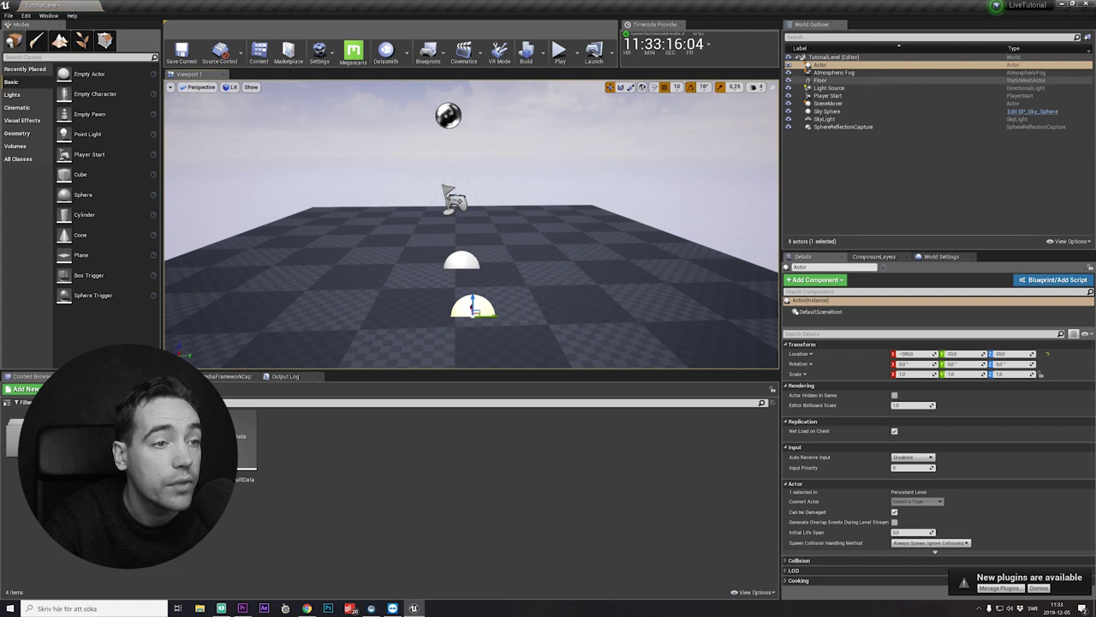
click(821, 65)
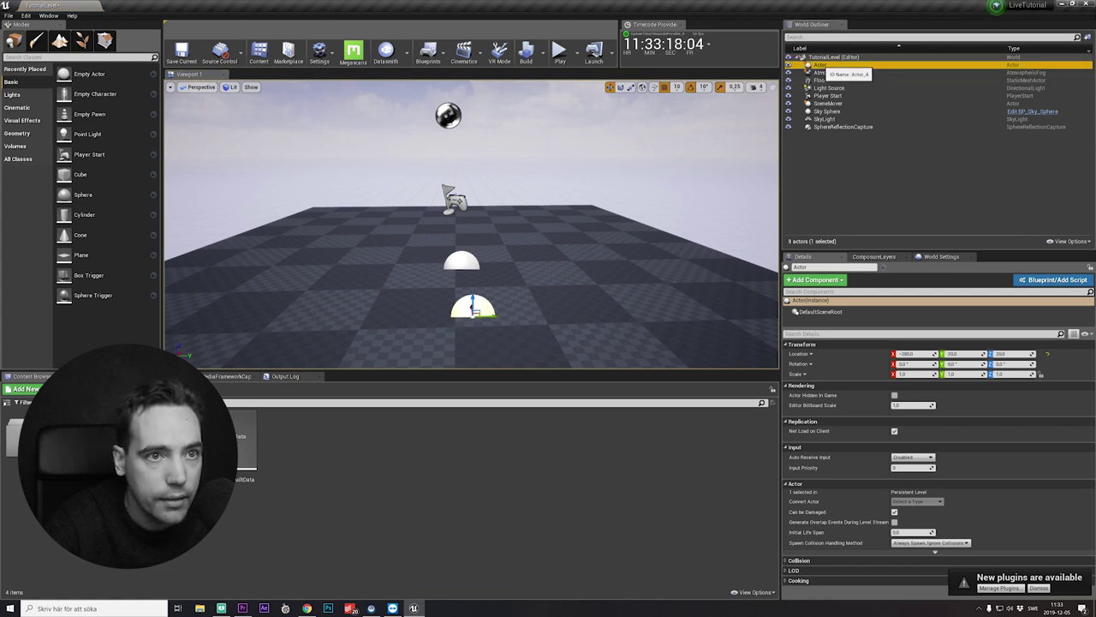
key(F2)
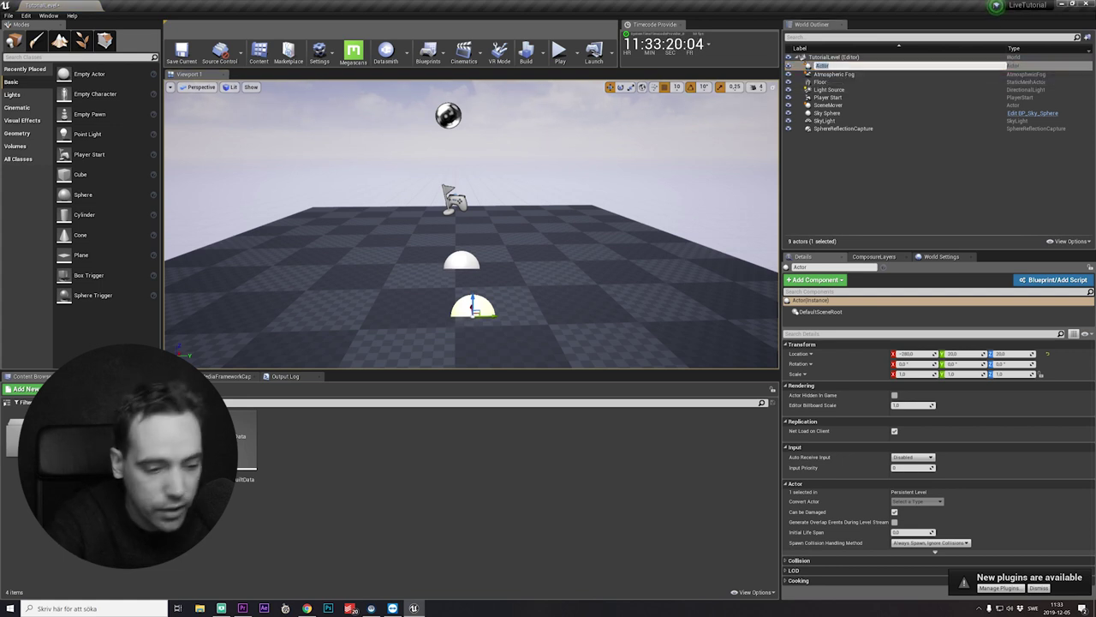
text(CameraTracker)
key(Return)
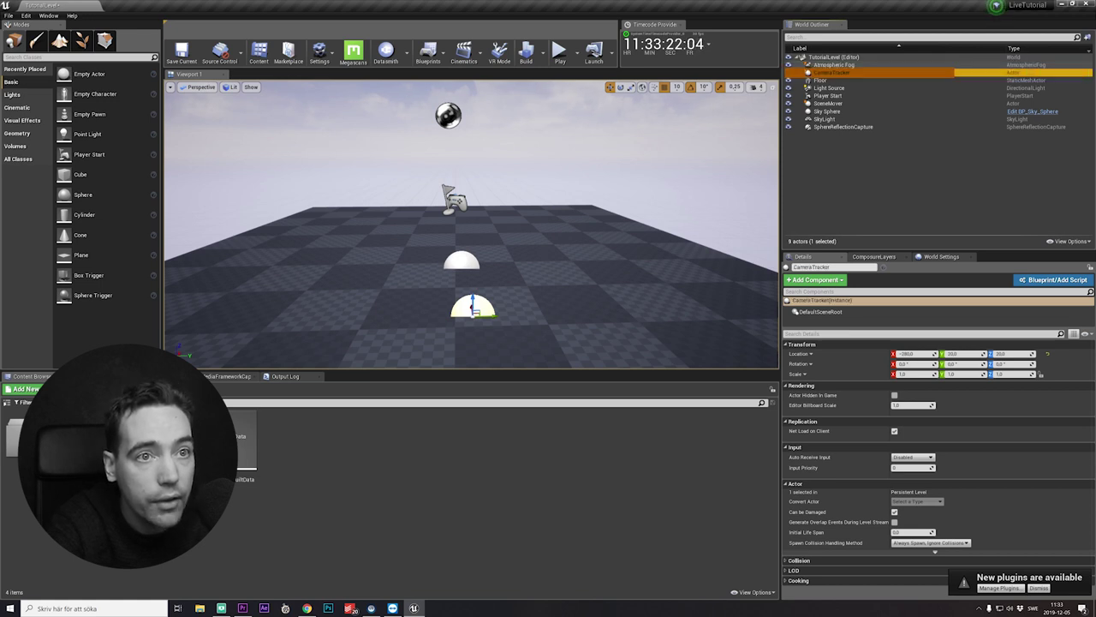
drag(822, 73, 835, 103)
Add a Cine Camera Actor near CameraTracker, rename it LiveCamera, and parent it to CameraTracker
click(79, 57)
text(cine)
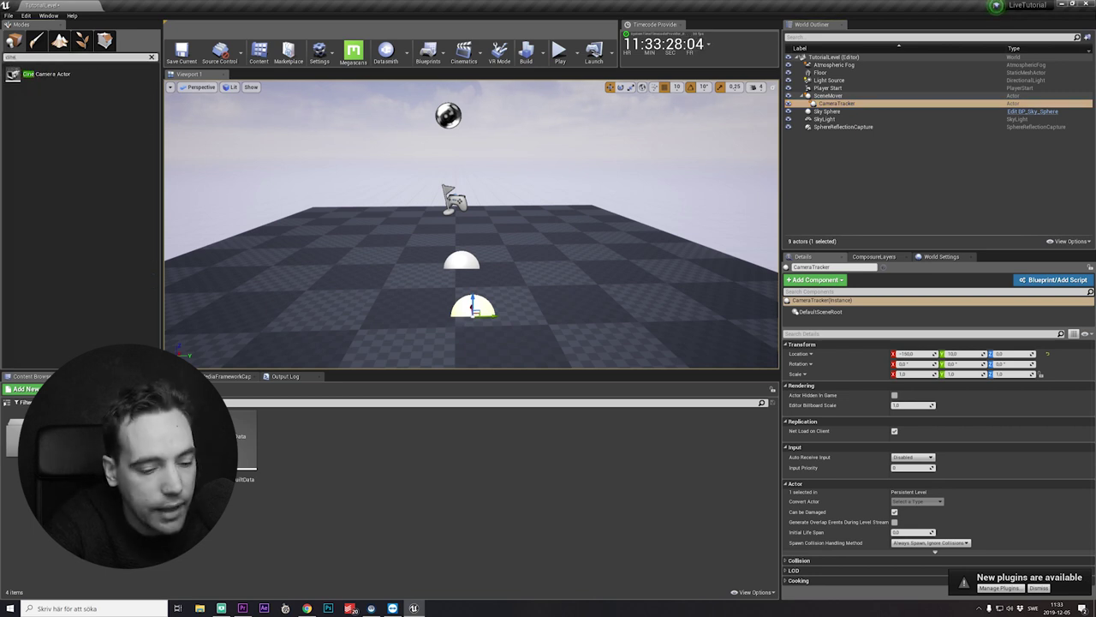
drag(47, 73, 471, 335)
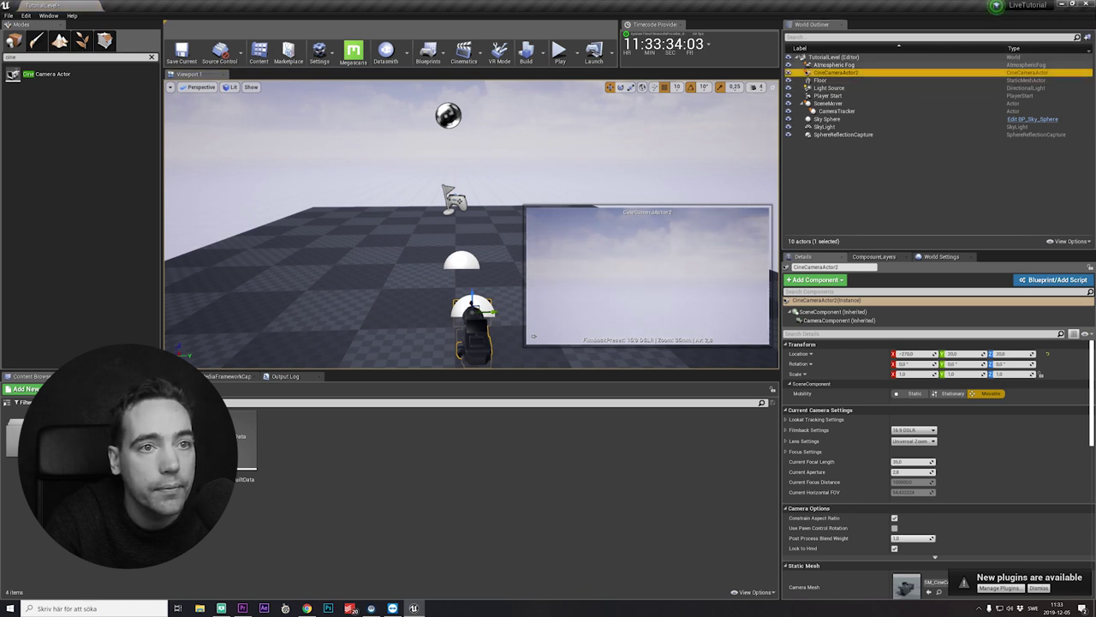
key(F2)
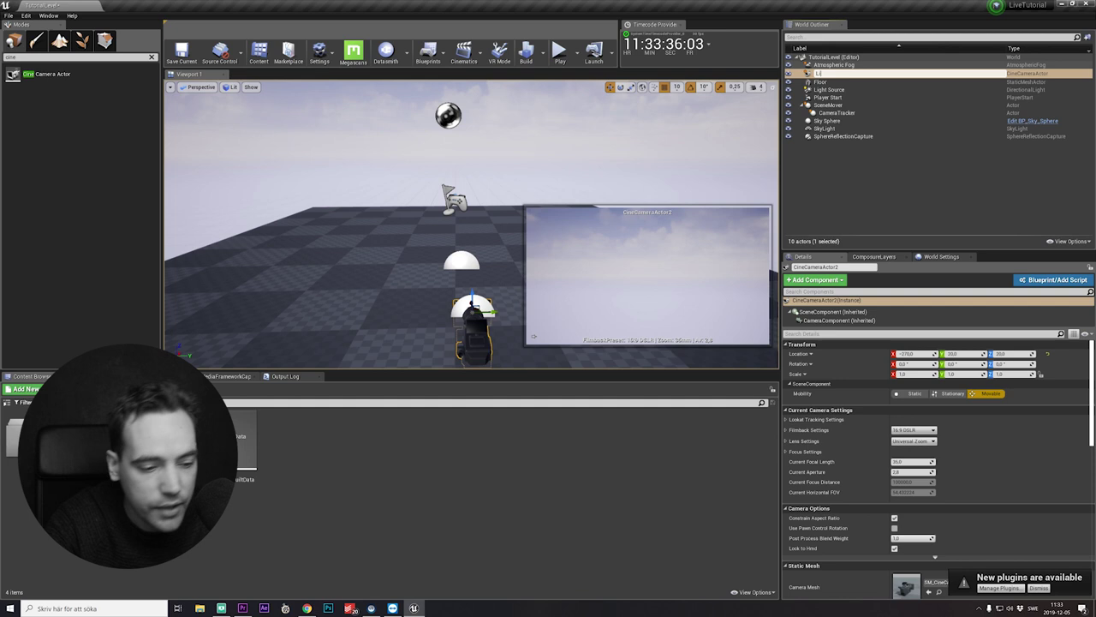
key(Return)
drag(827, 88, 857, 118)
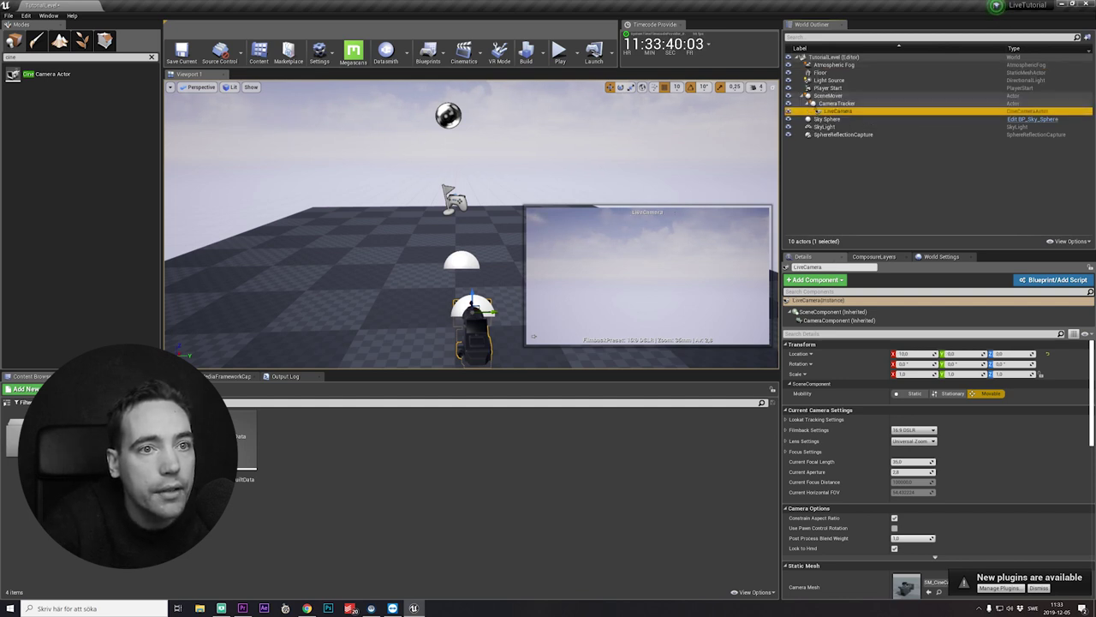
Convert the CameraTracker actor into a Blueprint named CameraTracker_Blueprint in the Content folder
click(831, 103)
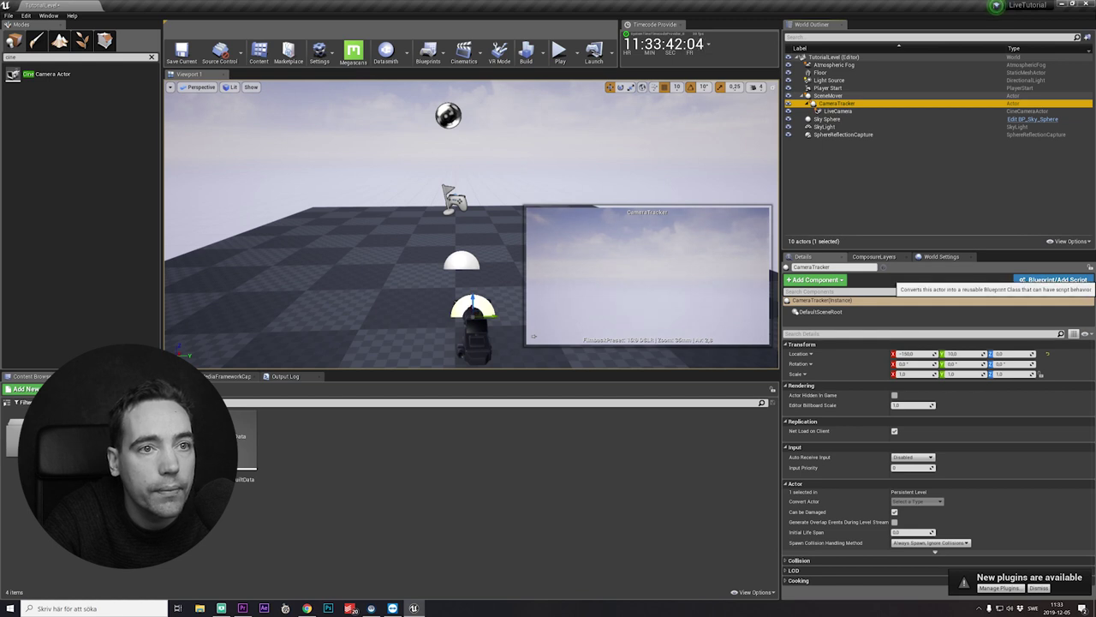
click(1052, 279)
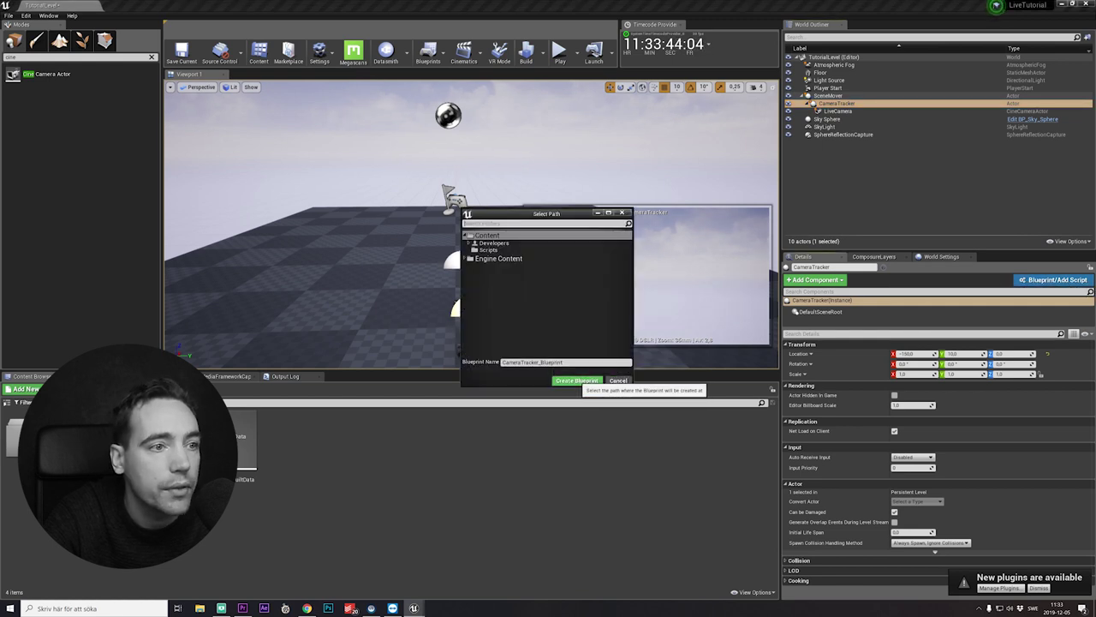
click(576, 380)
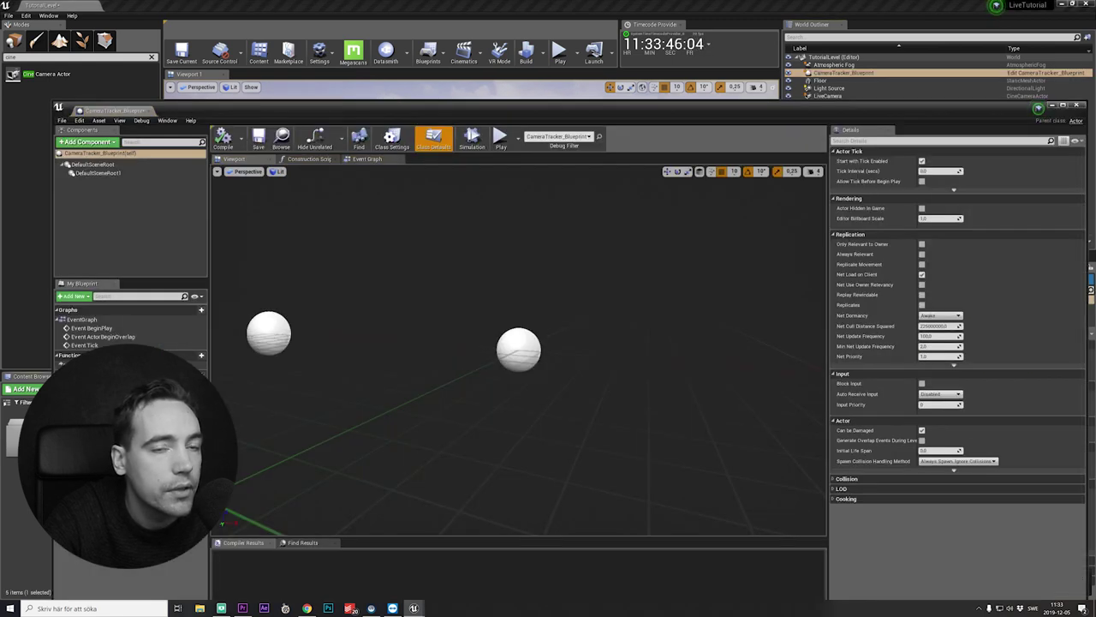
Show the blueprint's Event Graph and delete the DefaultSceneRoot1 component
click(366, 160)
click(98, 172)
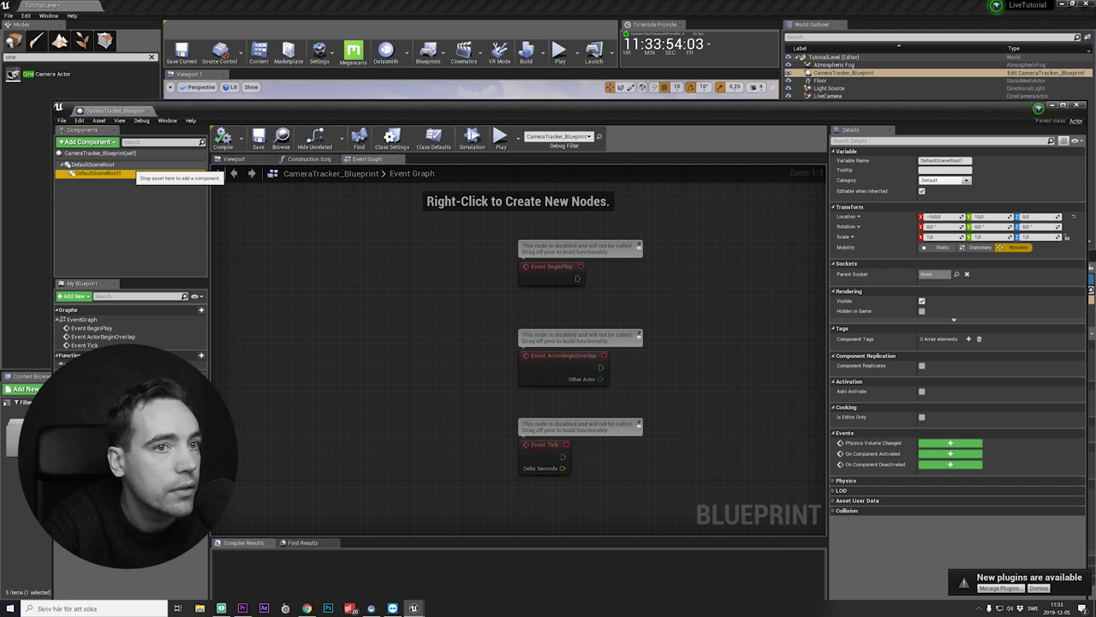
key(Delete)
Delete the Event BeginPlay and Event ActorBeginOverlap nodes and move the Event Tick node up and to the left
drag(670, 230, 525, 352)
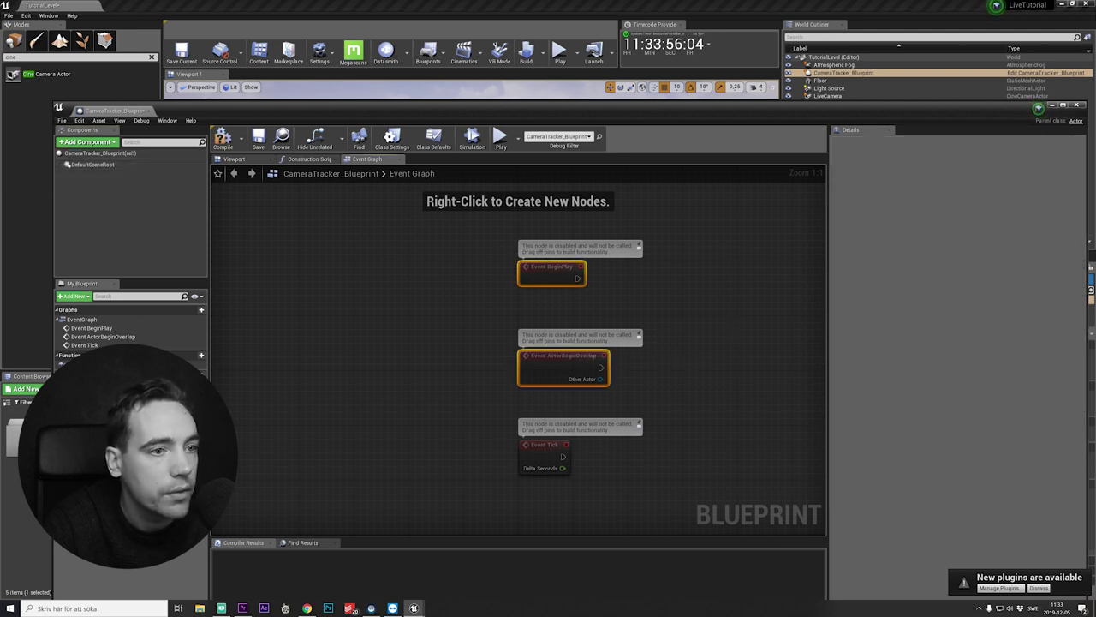
key(Delete)
drag(563, 456, 473, 416)
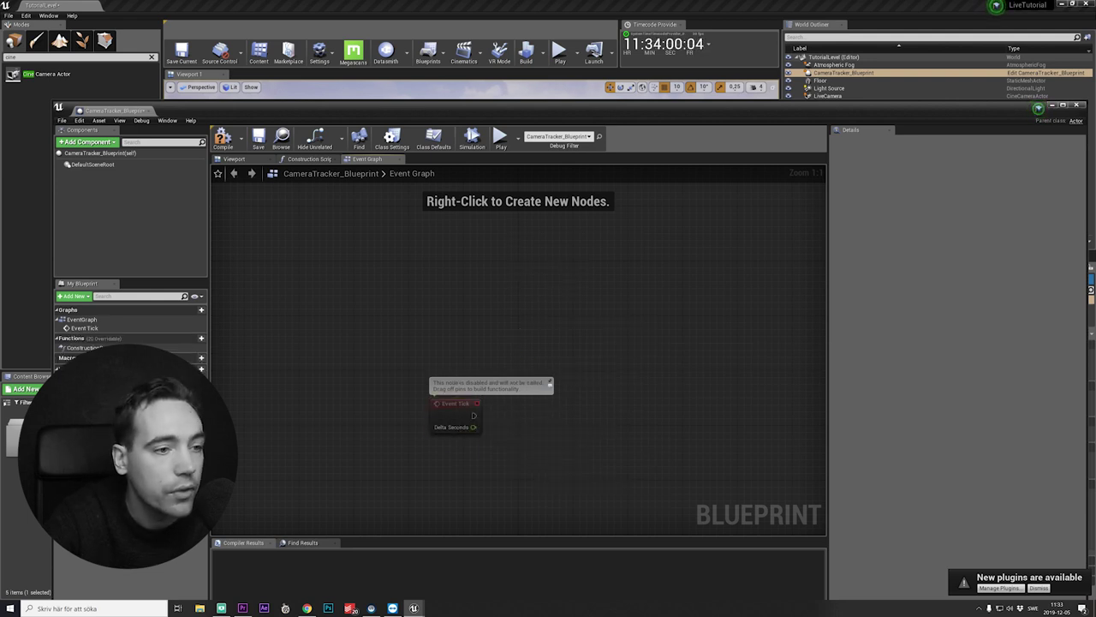
Add a Get Tracked Device Position and Orientation node above Event Tick in the Event Graph
right_click(441, 270)
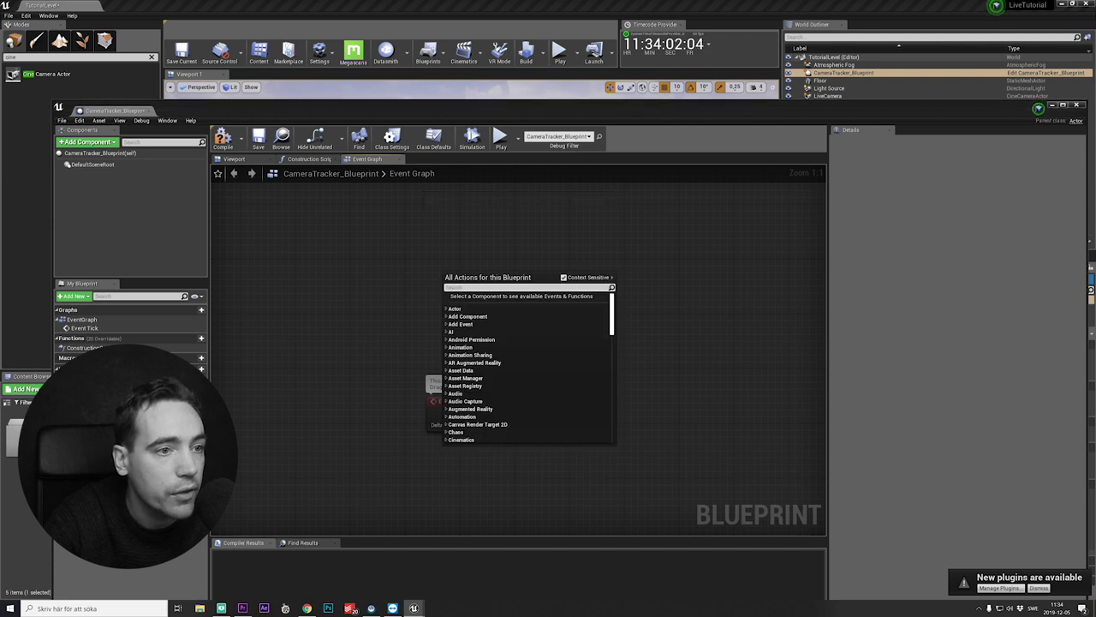
text(get)
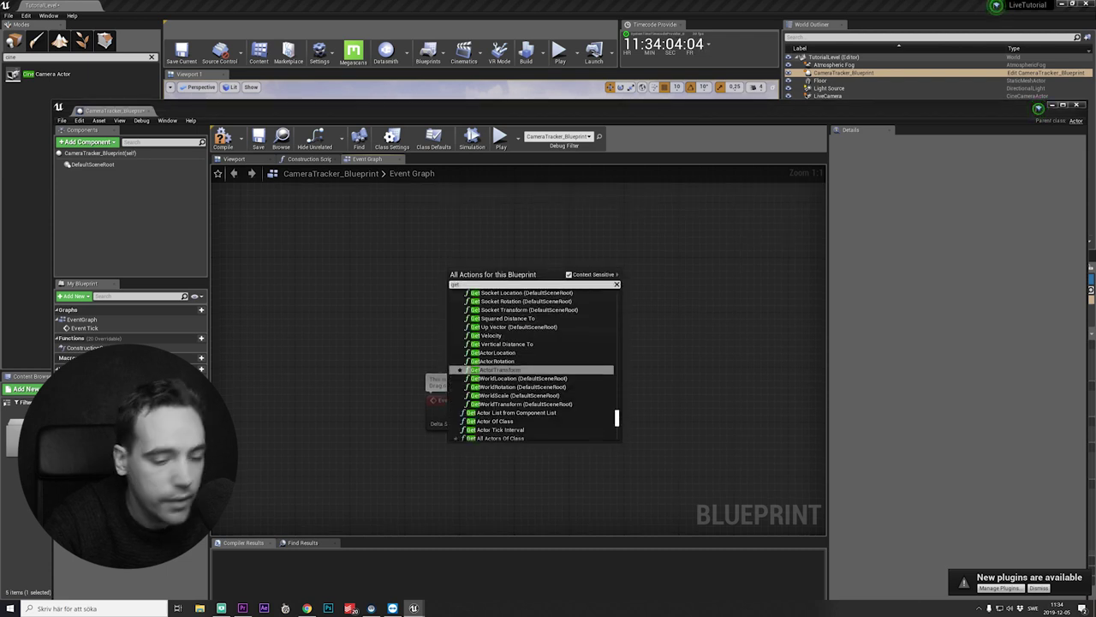
text( tracked )
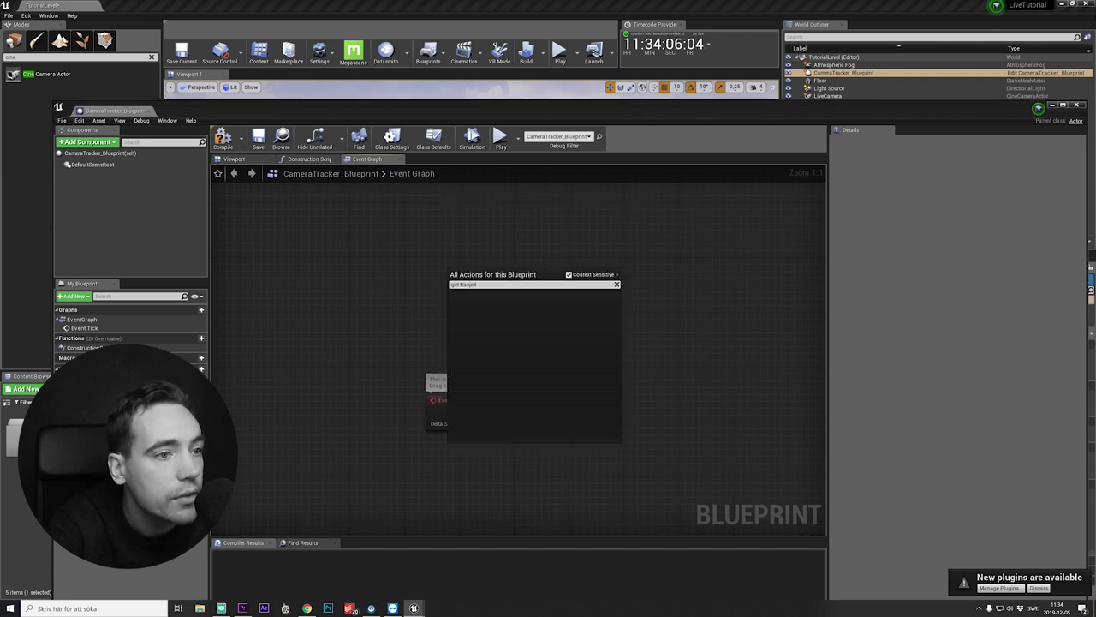
text(devi)
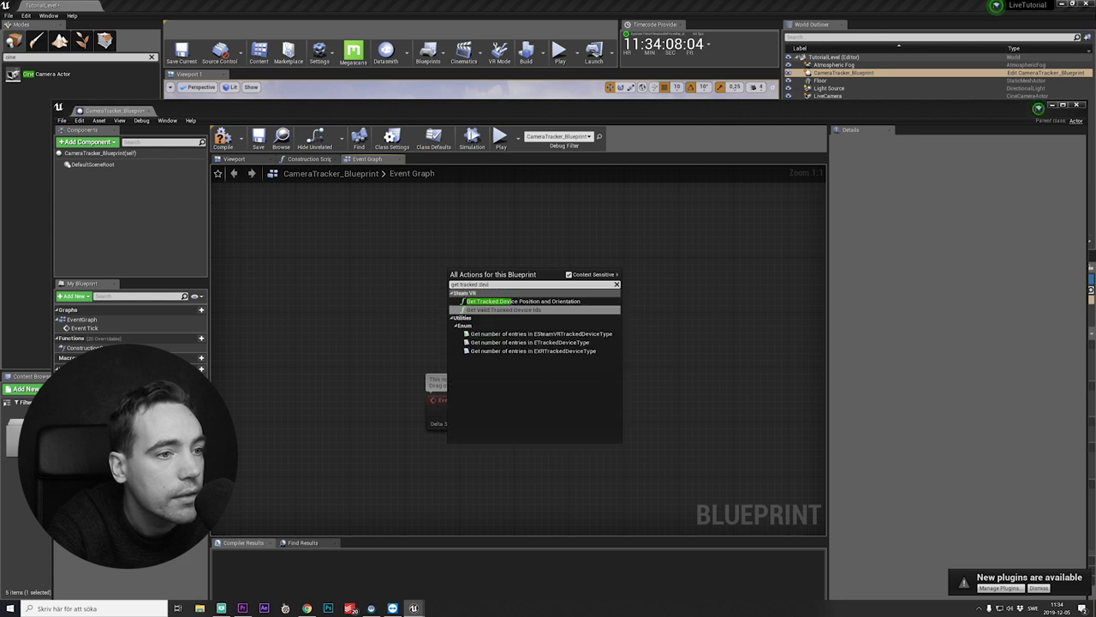
click(517, 301)
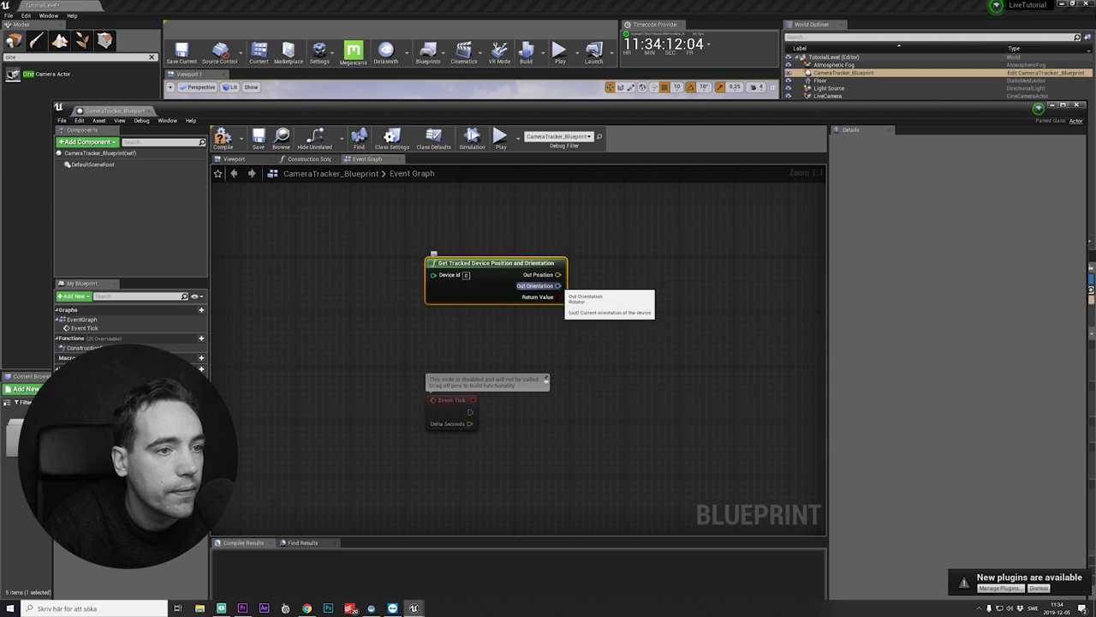
Create a CombineRotators node fed by Out Orientation and arrange both nodes to free space for more
drag(557, 285, 653, 300)
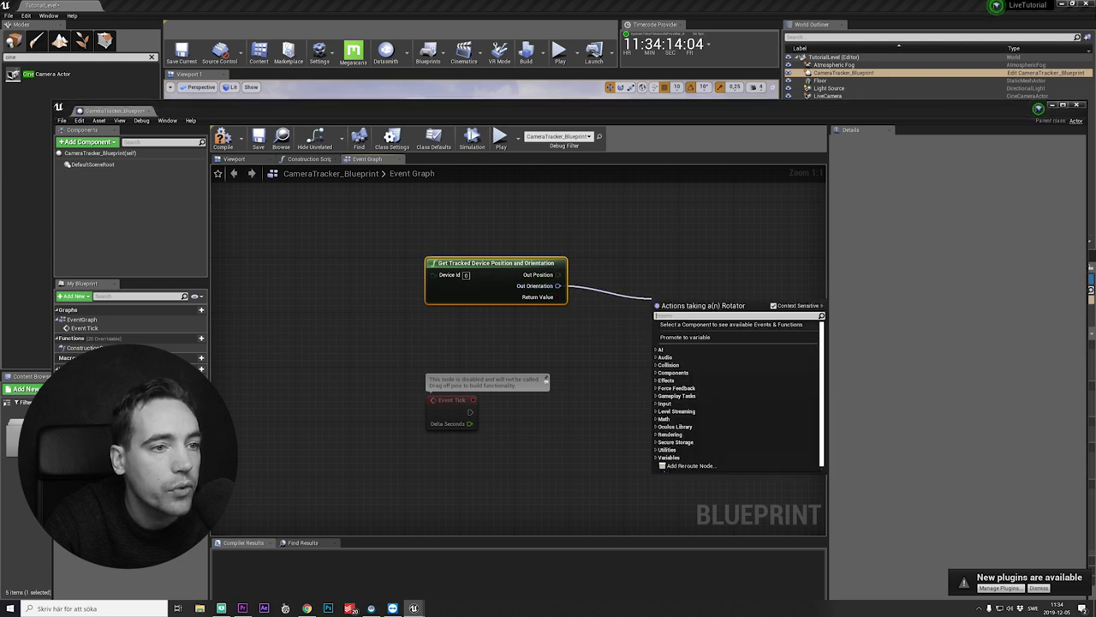
text(combin)
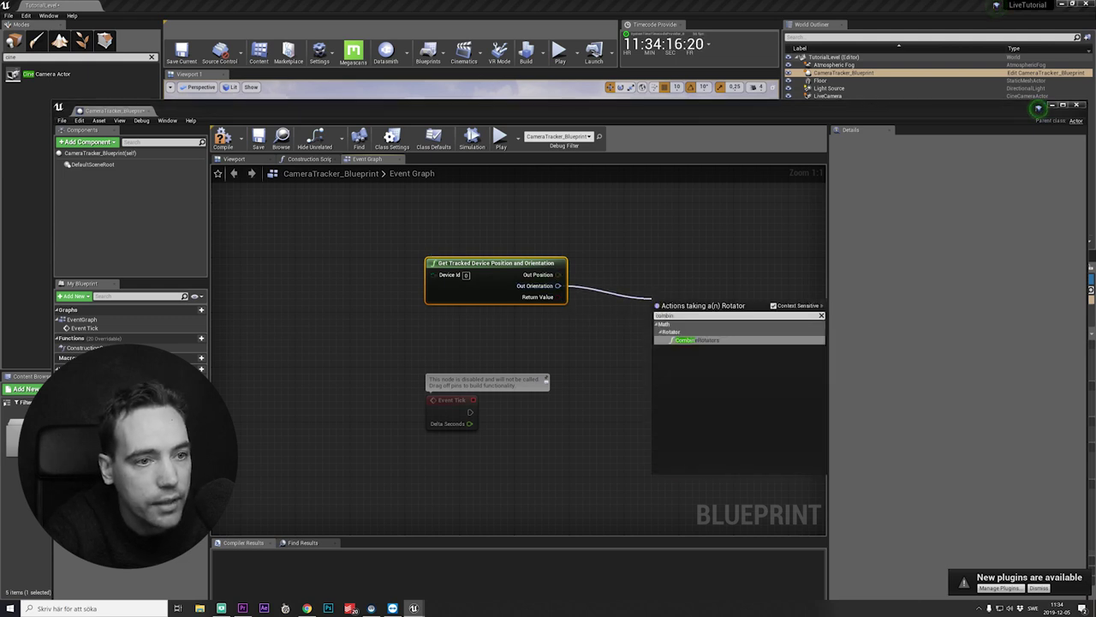
key(Return)
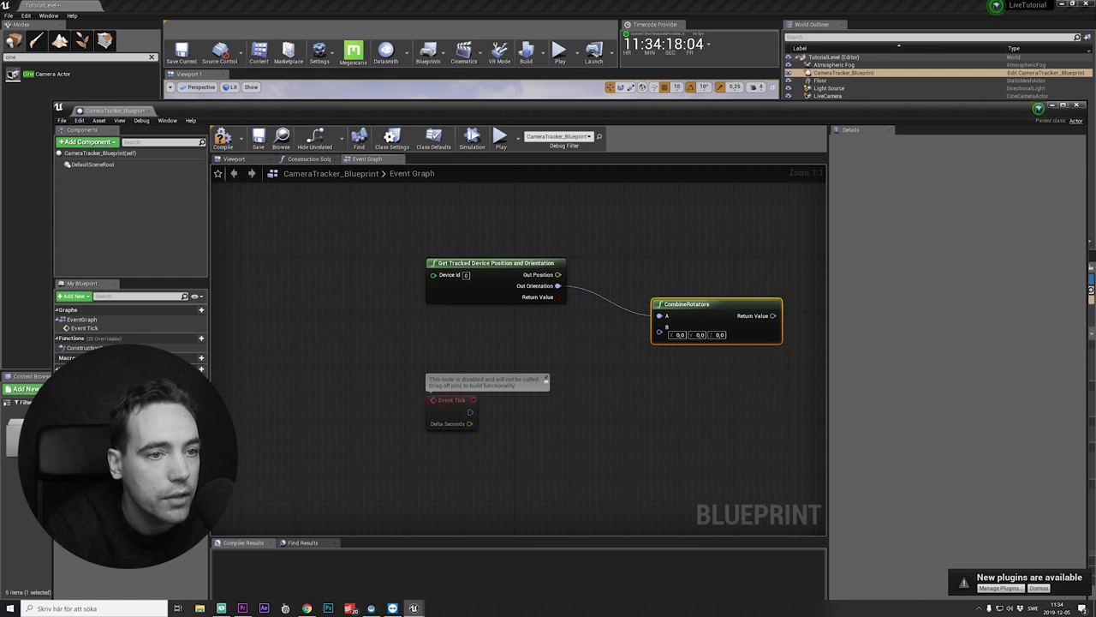
drag(509, 264, 455, 257)
drag(664, 305, 644, 295)
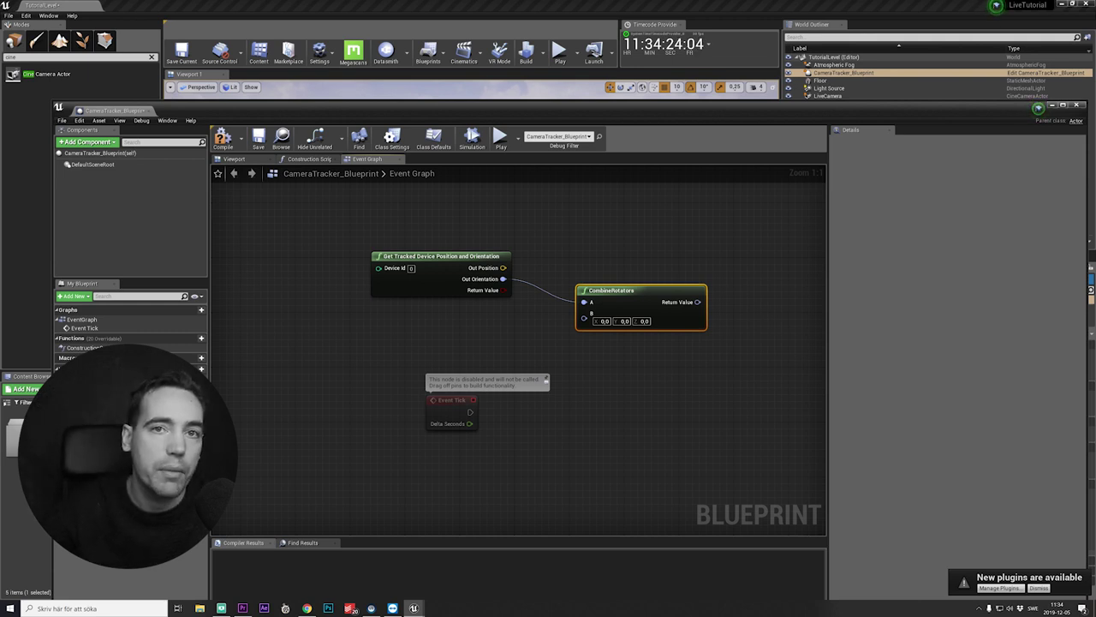
drag(426, 276, 405, 268)
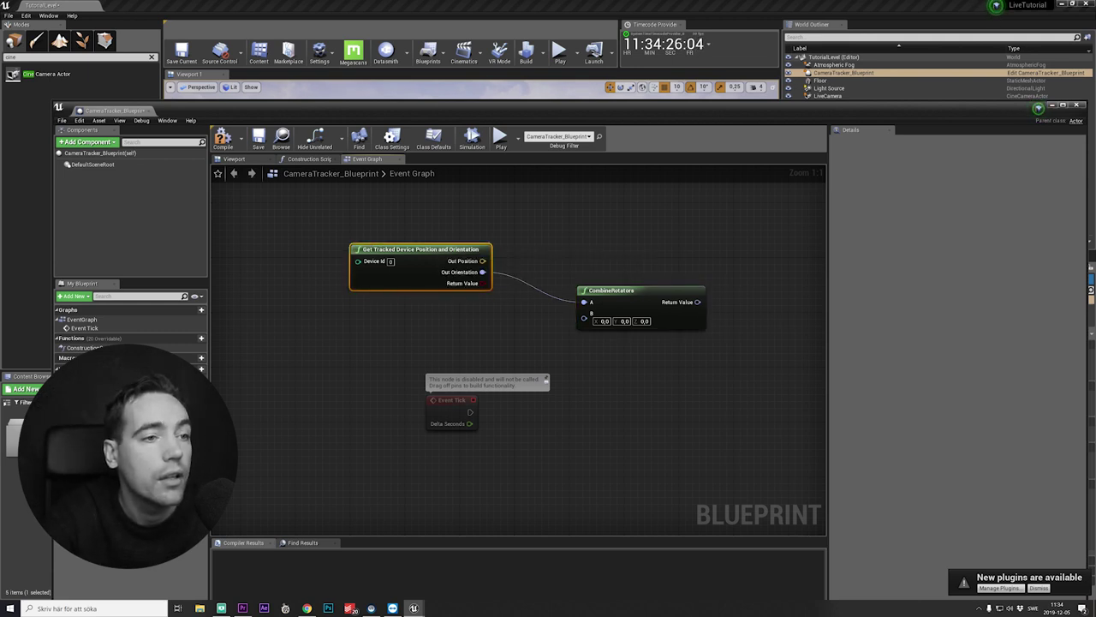
drag(585, 280, 537, 274)
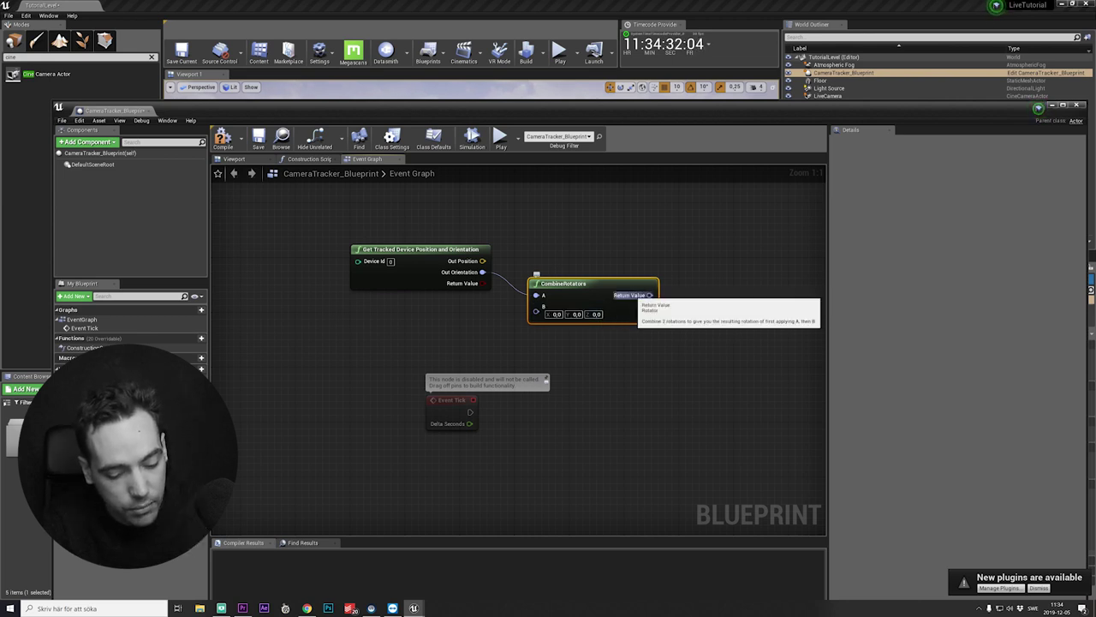
Feed the CombineRotators return value into a new SetRelativeRotation node for DefaultSceneRoot and space out the nodes
drag(649, 295, 718, 375)
text(setrela)
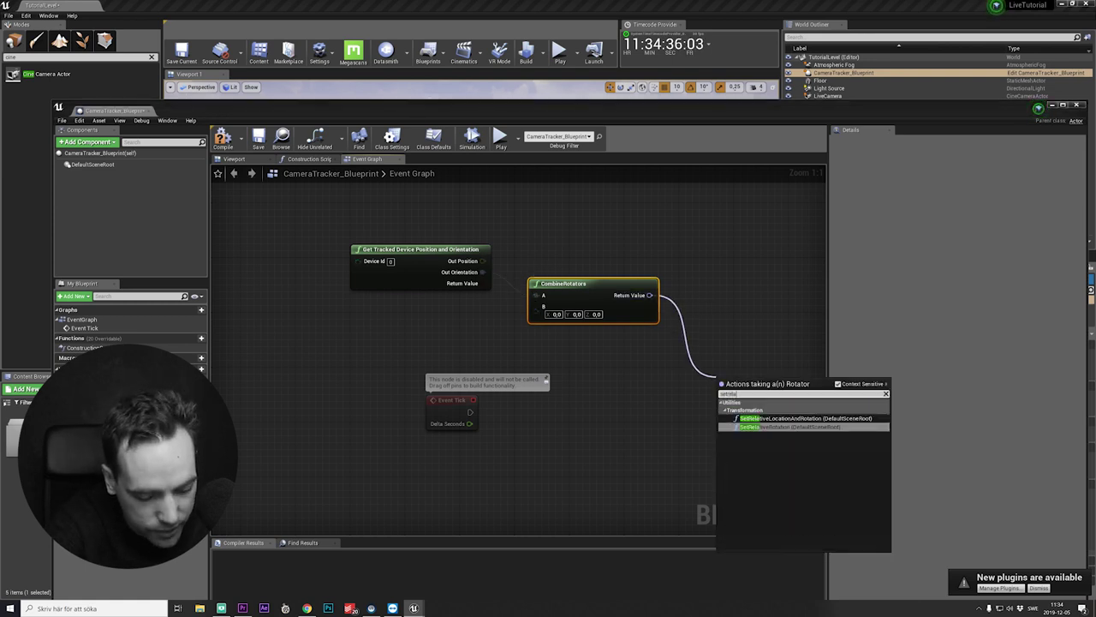
text(tive)
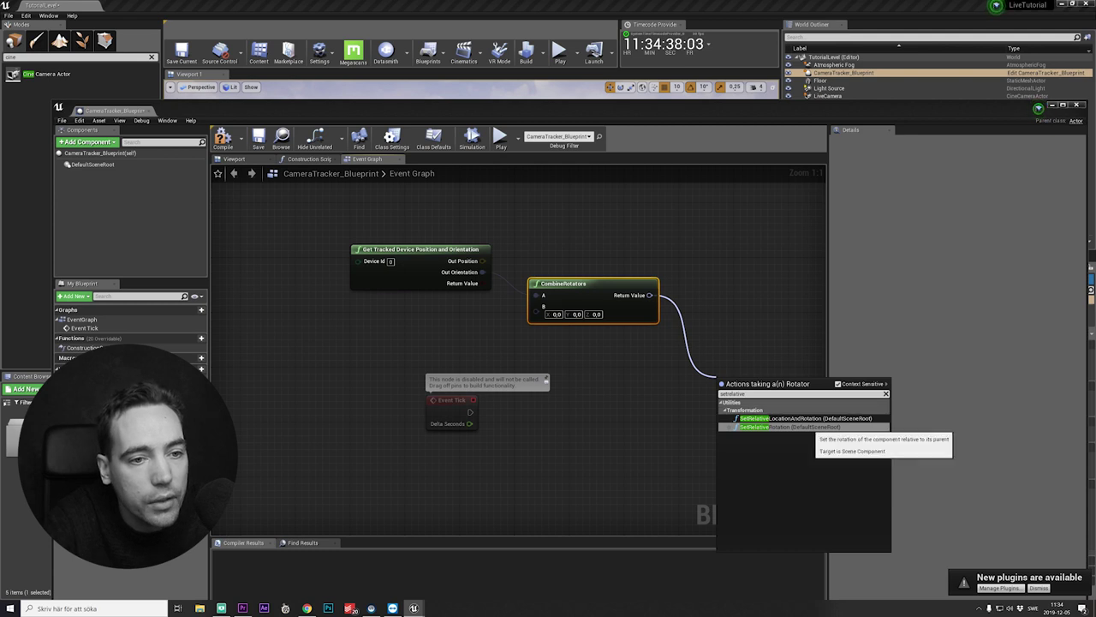
click(771, 426)
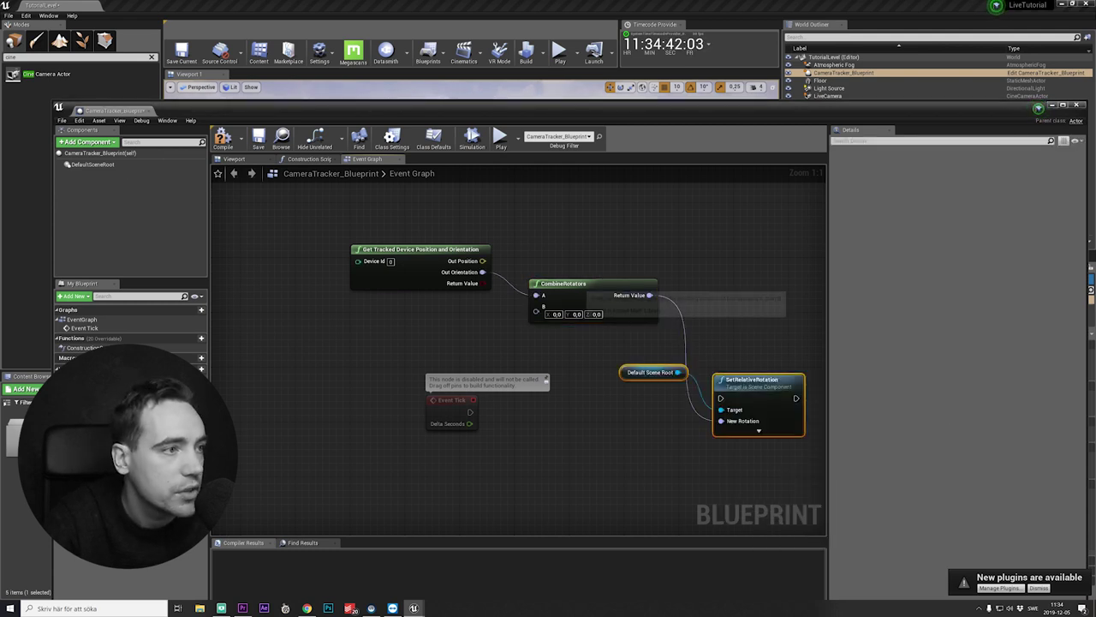
drag(420, 249, 365, 235)
drag(599, 284, 537, 263)
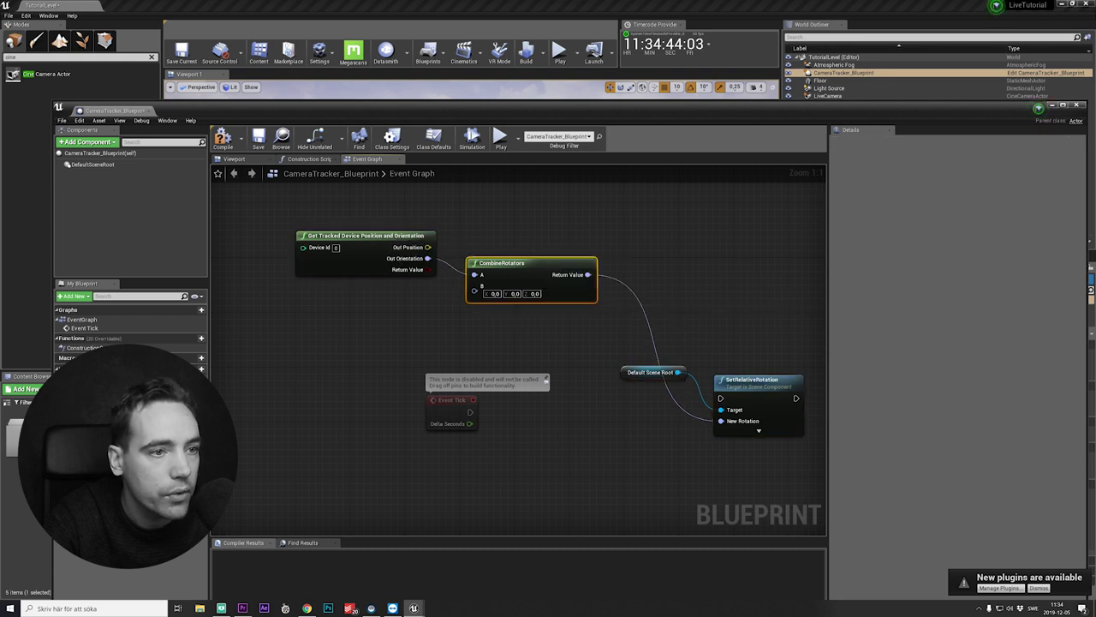
drag(770, 379, 734, 372)
drag(651, 369, 609, 357)
right_drag(609, 357, 468, 335)
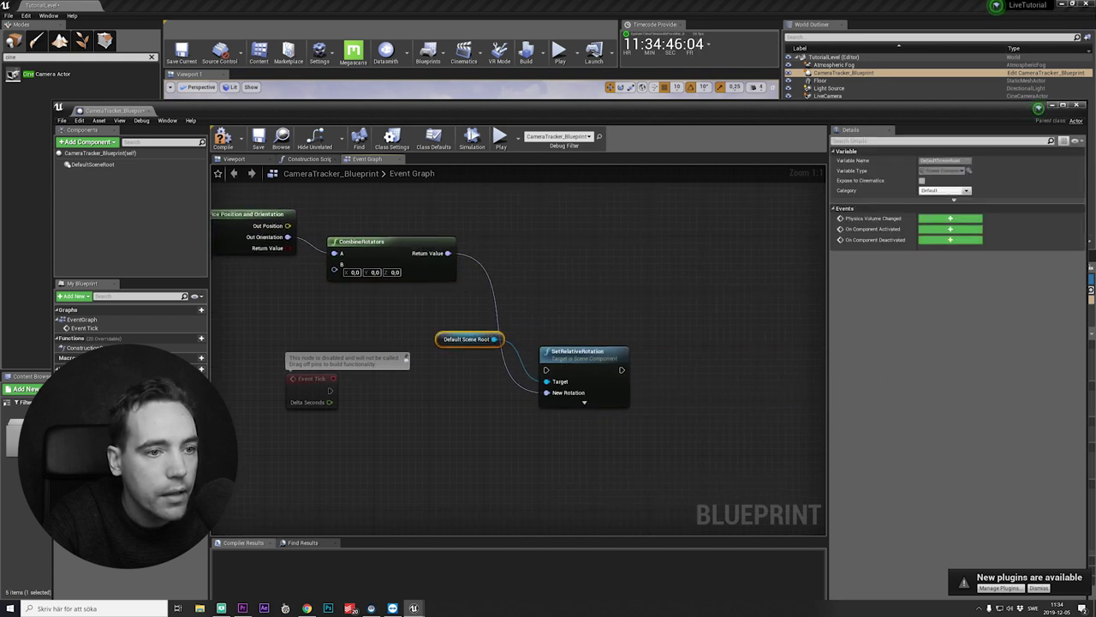
Chain a SetRelativeLocation node targeting DefaultSceneRoot to the execution output of SetRelativeRotation
drag(622, 370, 776, 243)
text(setrelative)
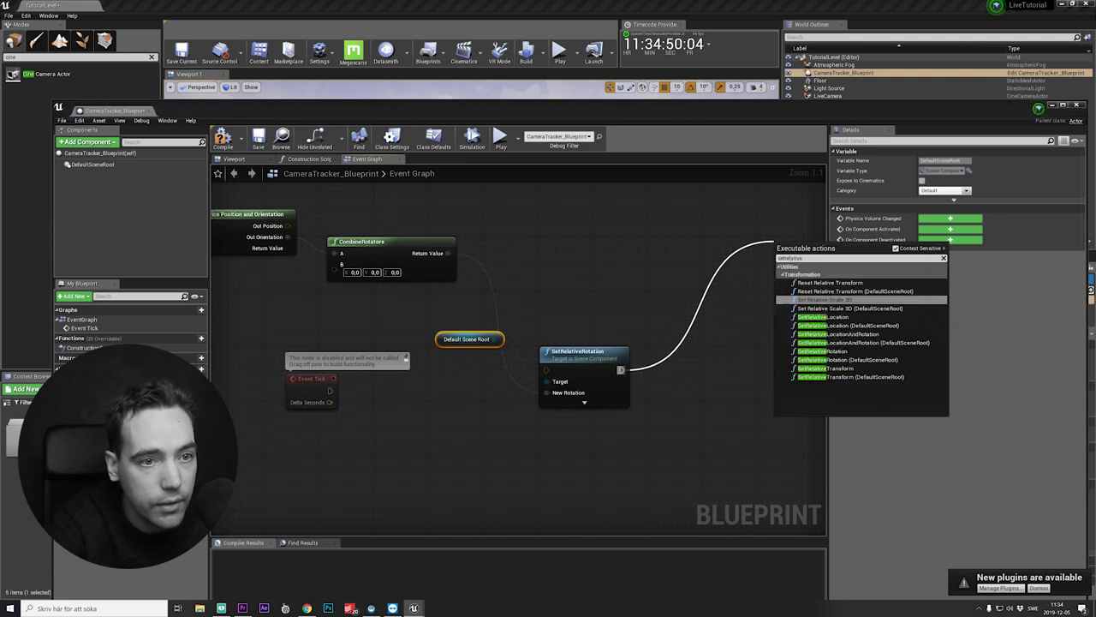
text(l)
key(Down)
key(Up)
key(Up)
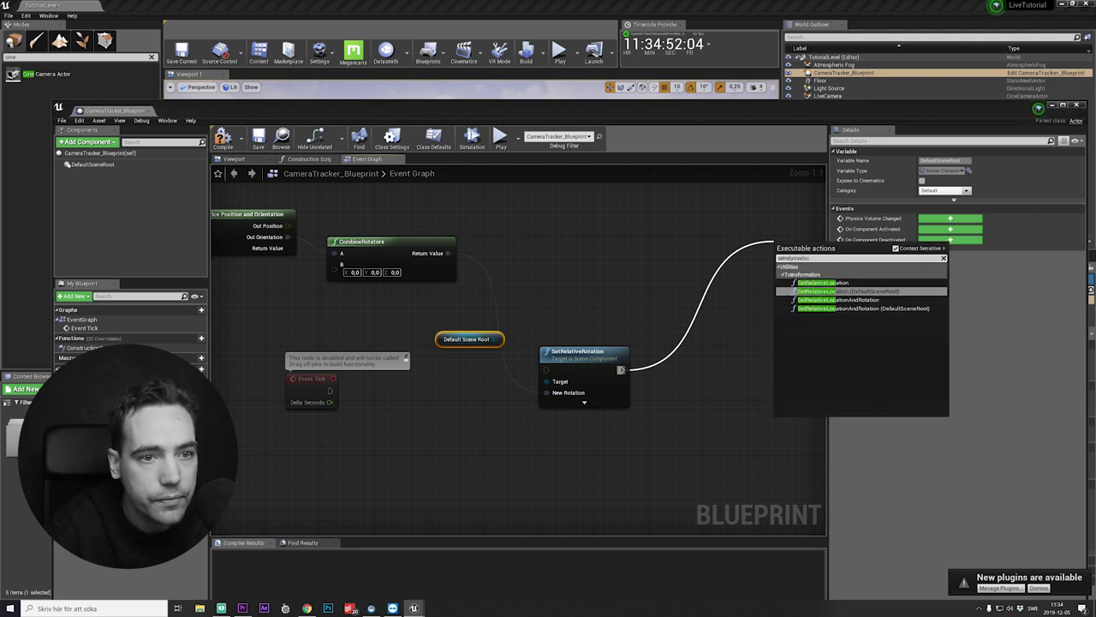
key(Return)
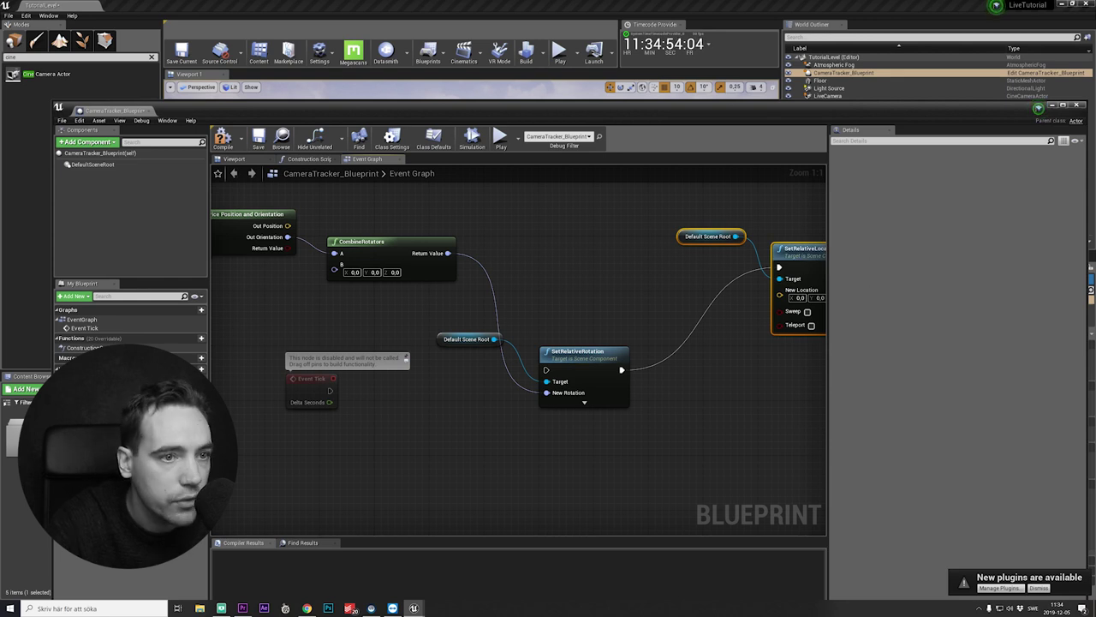
Connect Out Position to the New Location input and Event Tick to the SetRelativeRotation execution input
drag(288, 226, 780, 289)
drag(602, 350, 587, 350)
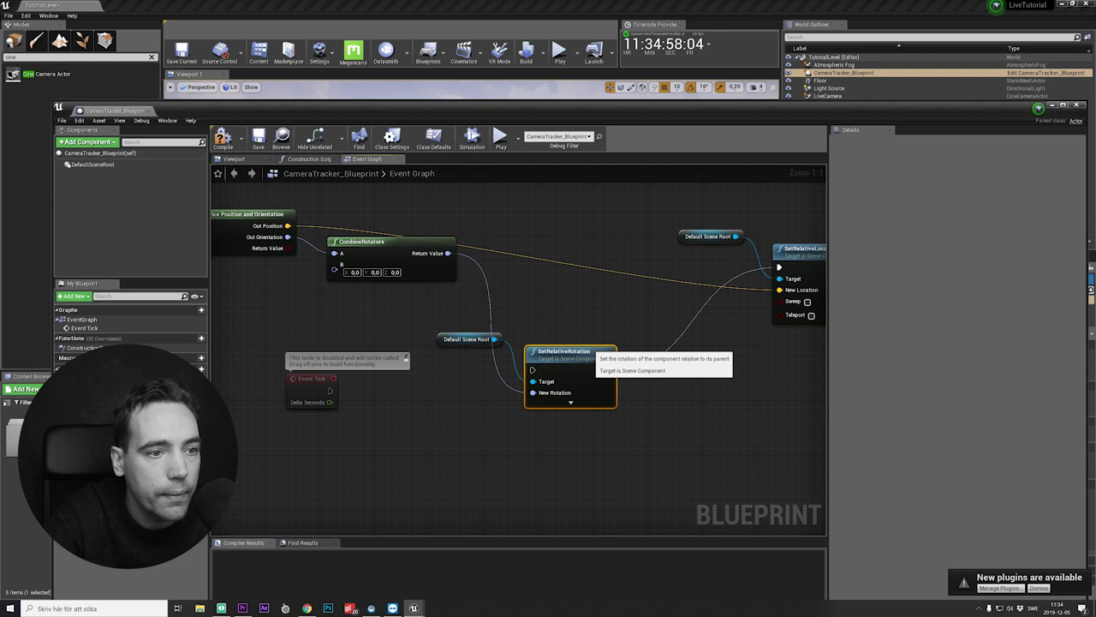
drag(531, 353, 532, 370)
scroll(688, 373, down, 2)
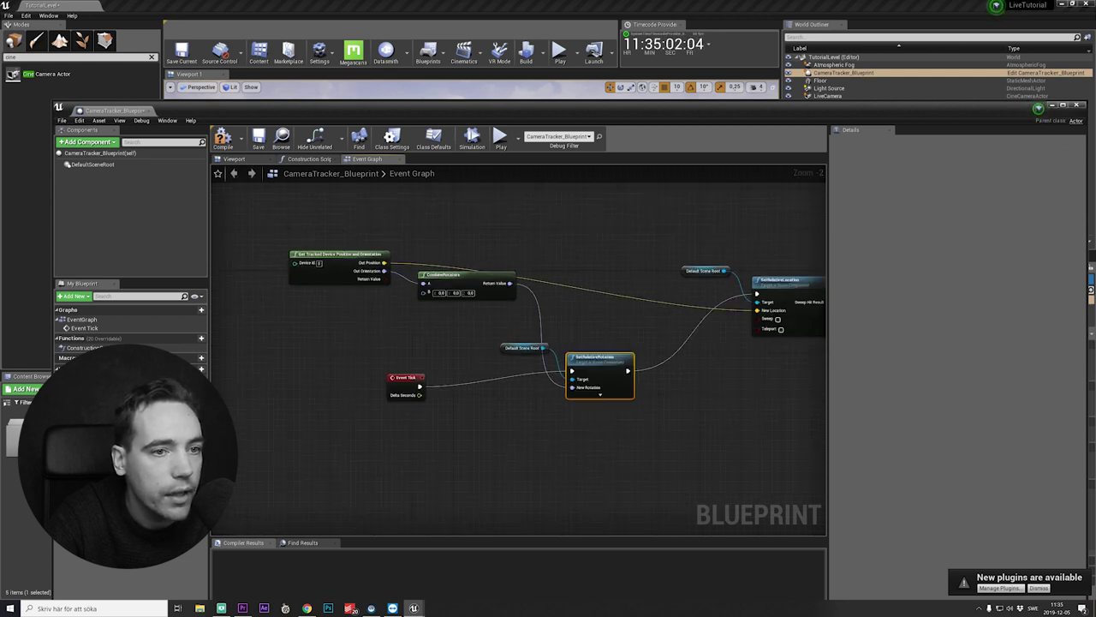
Compile CameraTracker_Blueprint and start its simulation in the blueprint's 3D preview
click(222, 137)
right_drag(563, 222, 514, 224)
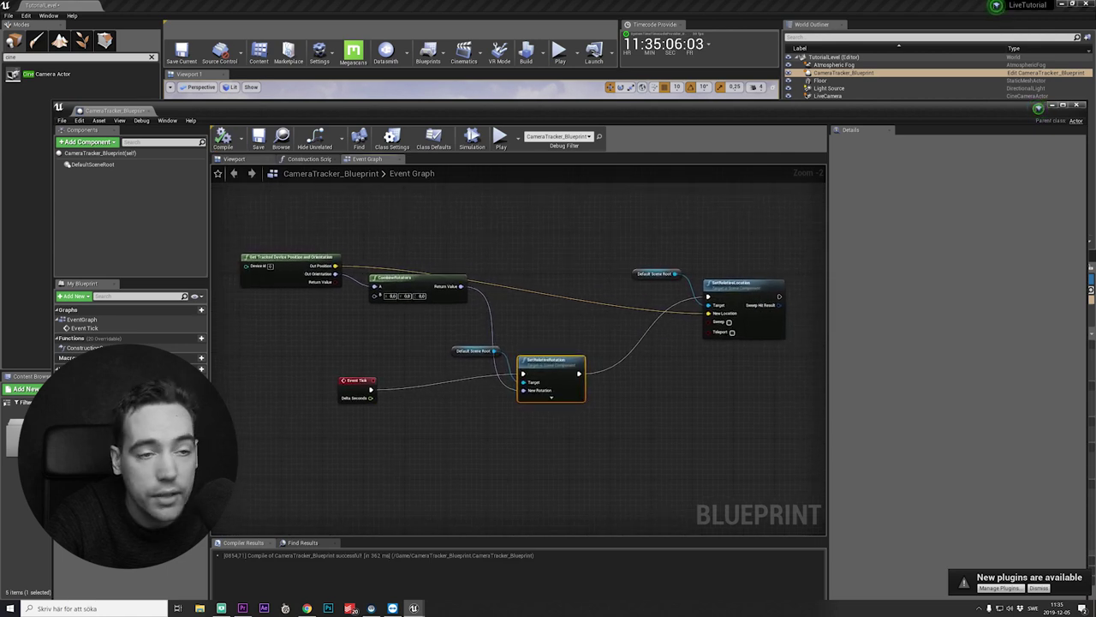
click(233, 159)
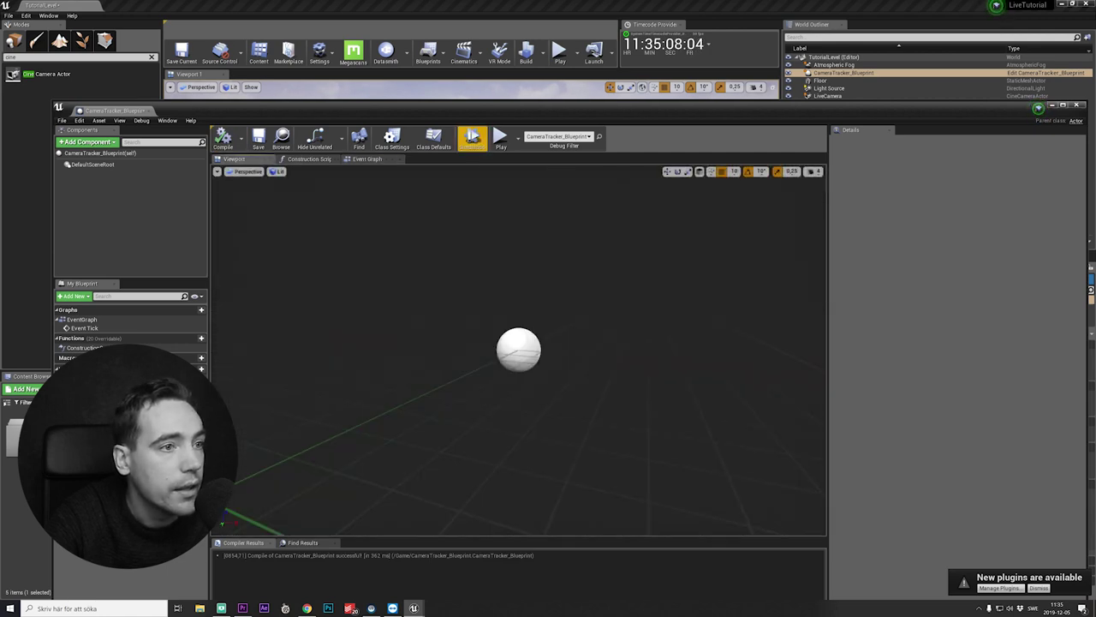
click(472, 139)
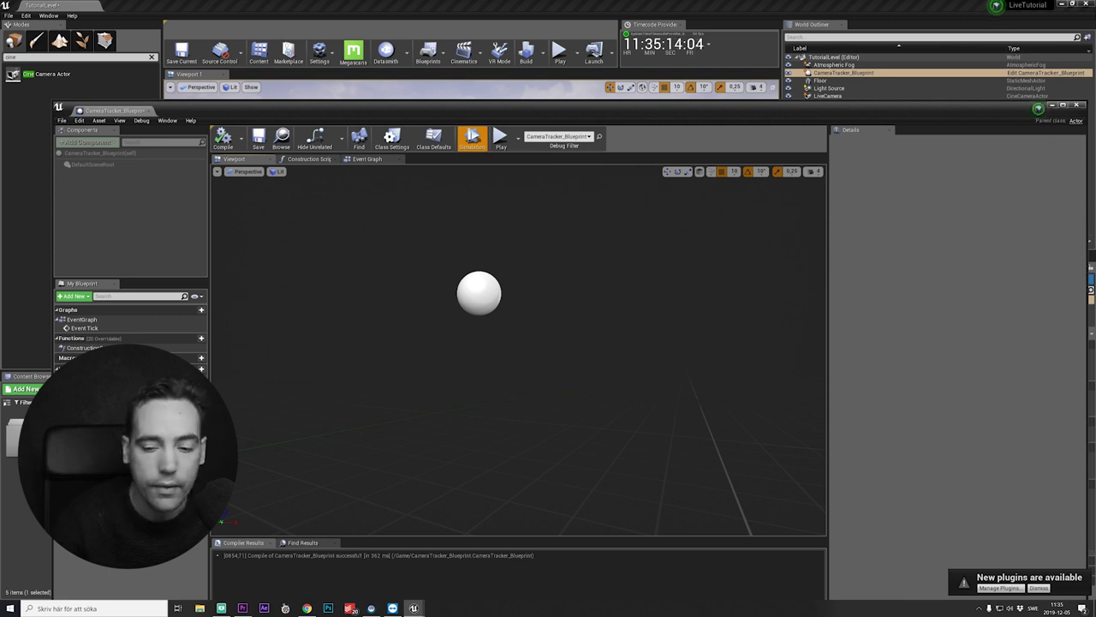
Set the tracked device node's Device Id to 6, recompile the blueprint and check the simulated preview
click(372, 159)
right_drag(409, 257, 499, 275)
scroll(340, 252, up, 2)
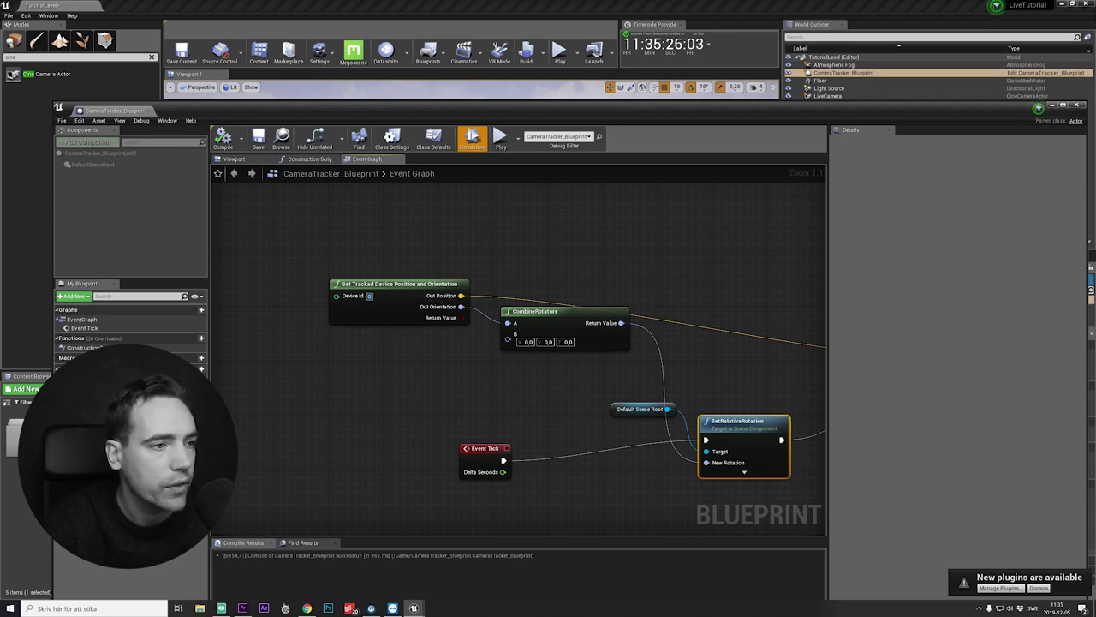
text(6)
key(Return)
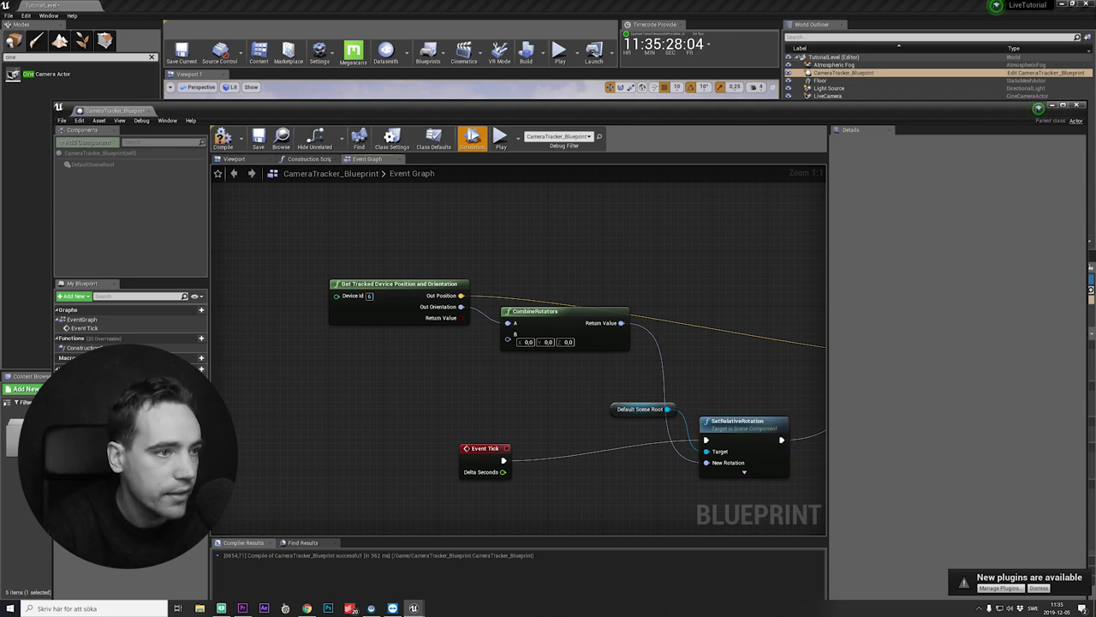
click(224, 138)
click(235, 159)
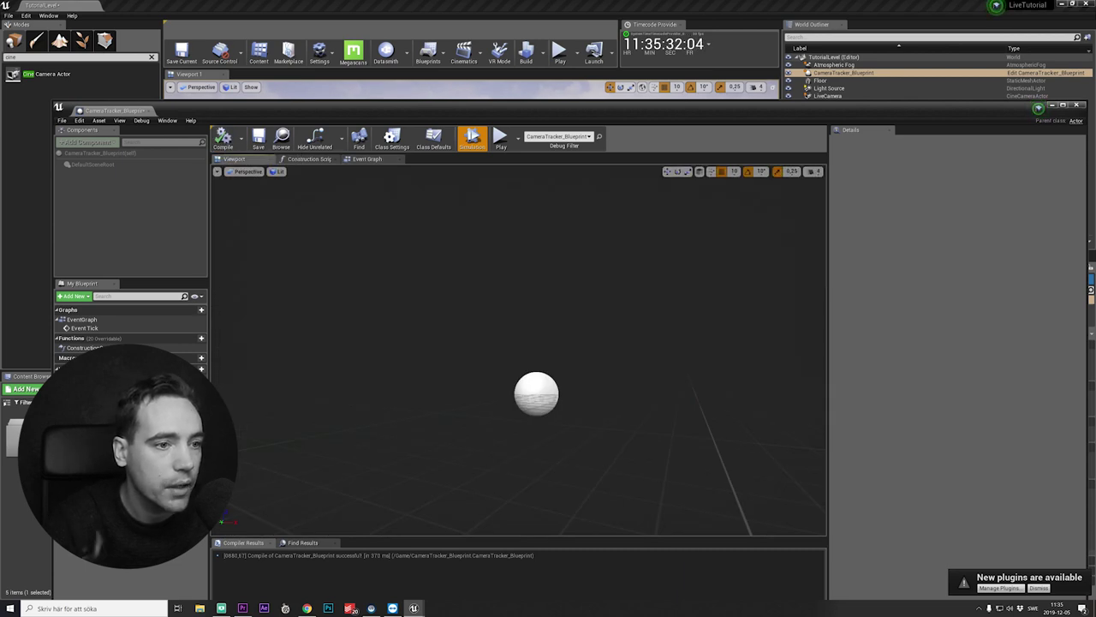
Inspect the tracked device node's current Out Position value and recheck the simulated preview for tracker movement
click(368, 160)
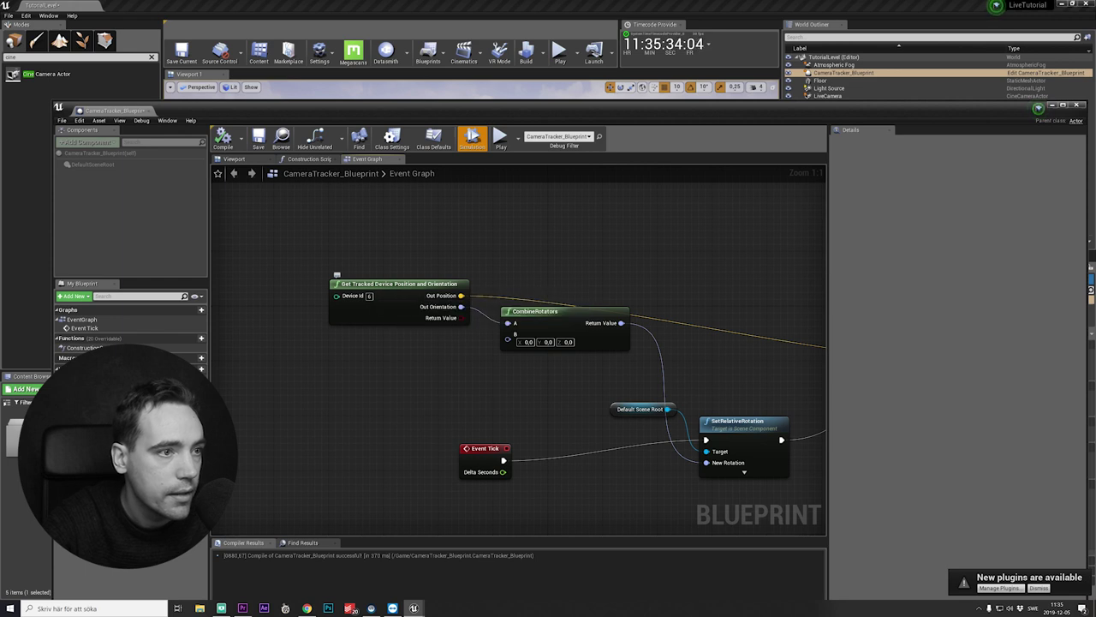
mouse_move(460, 296)
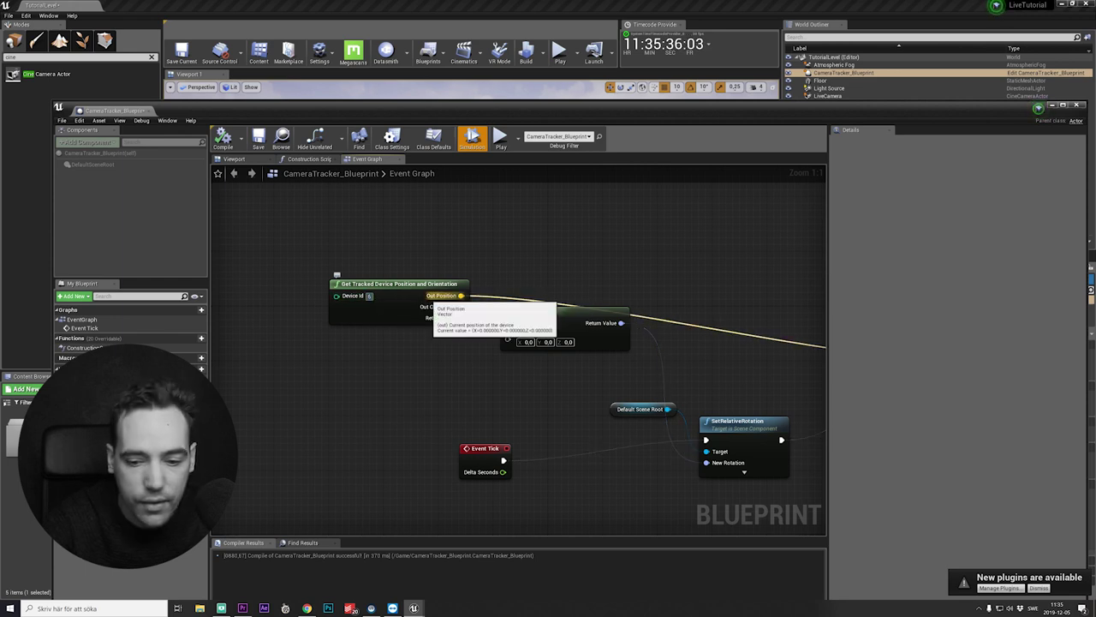
click(235, 159)
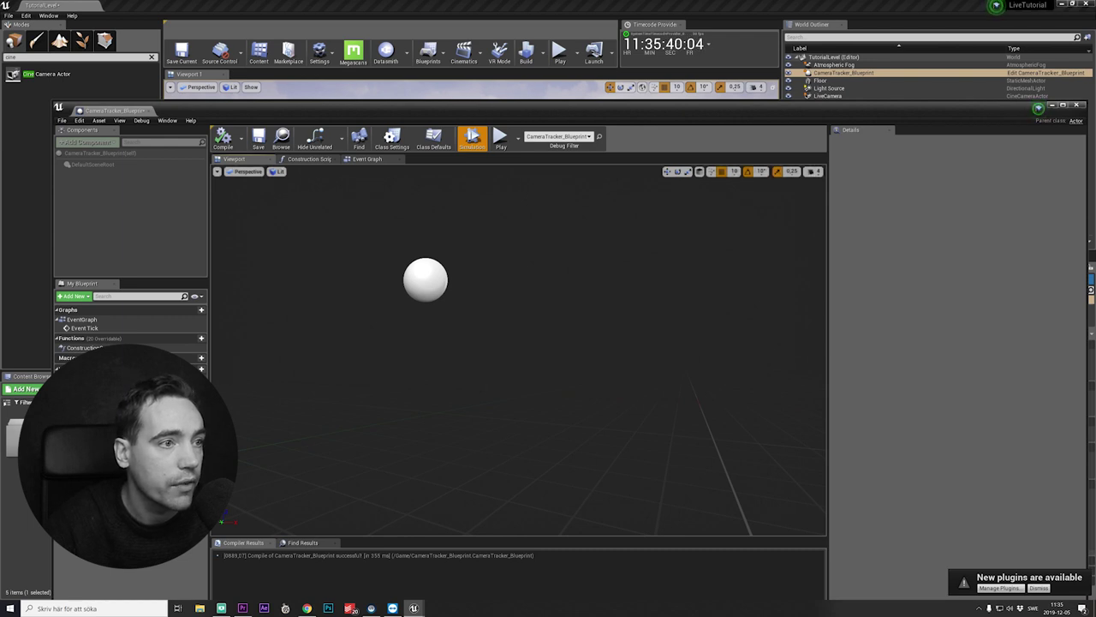
Try Device Id values 4 and 3 on the tracked device node, recompiling and checking the simulated preview for each
click(367, 158)
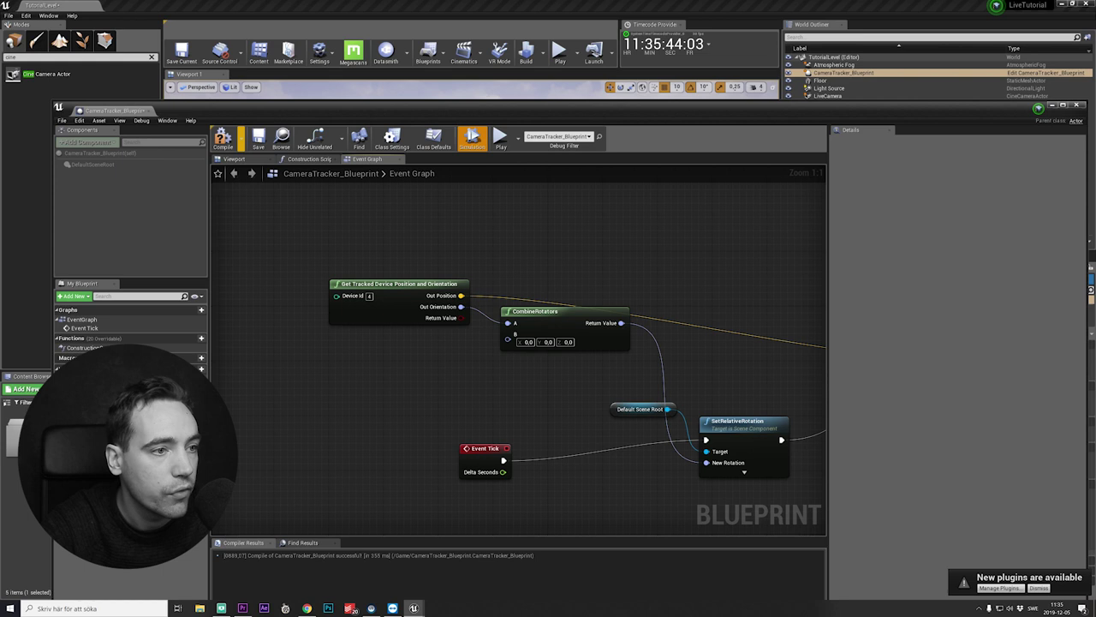
click(234, 159)
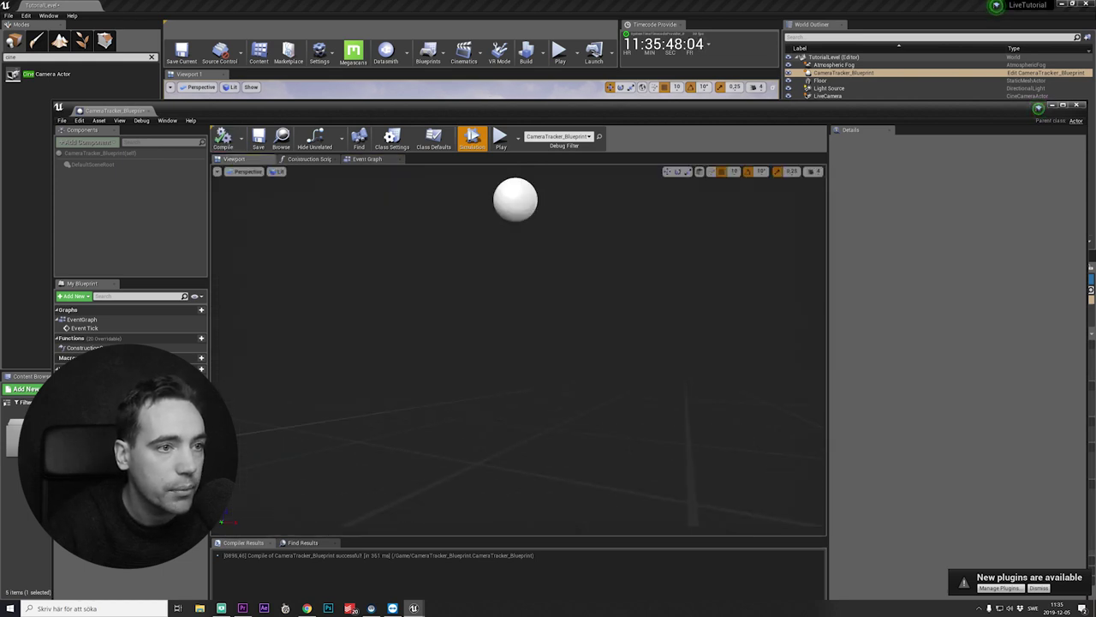
click(366, 158)
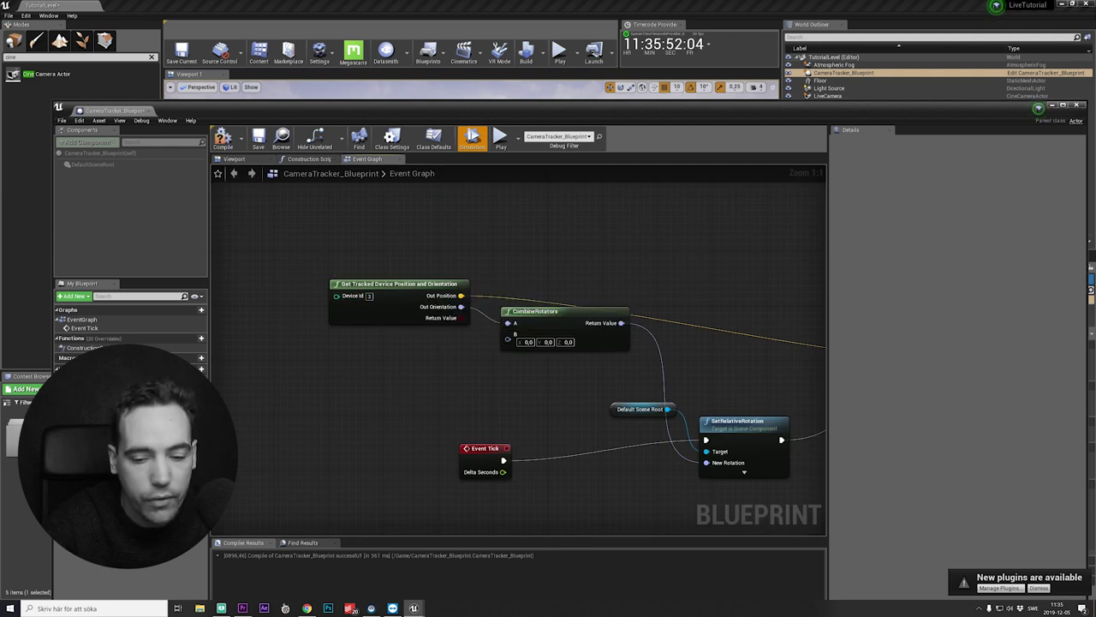
click(234, 159)
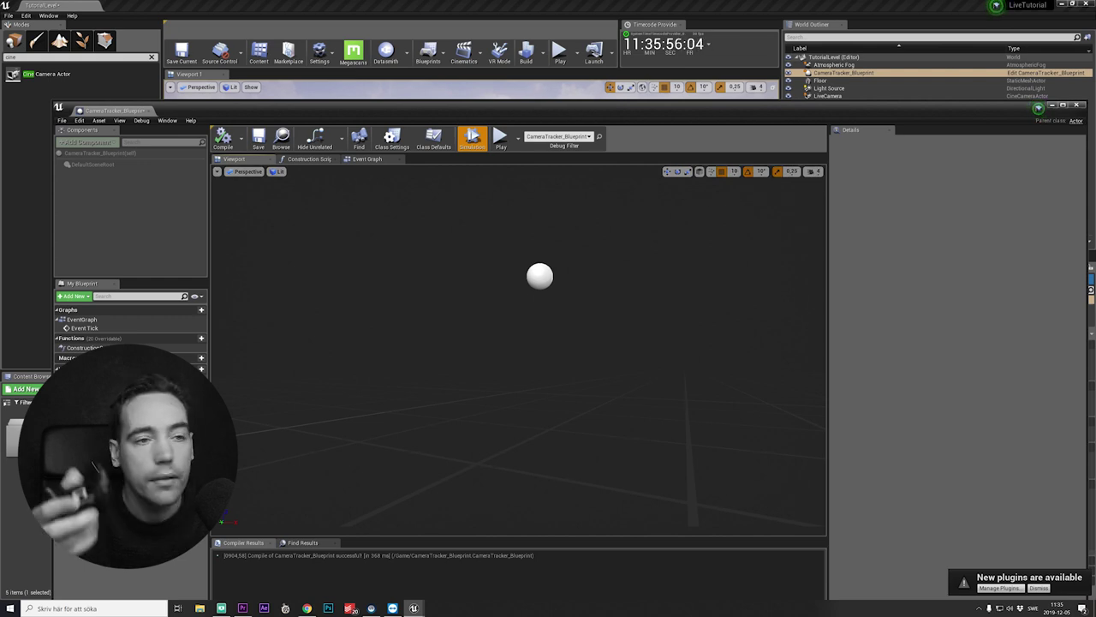
Set the tracked device node's Device Id to 2, recompile, and restart the simulation to check the preview for tracker movement
click(367, 160)
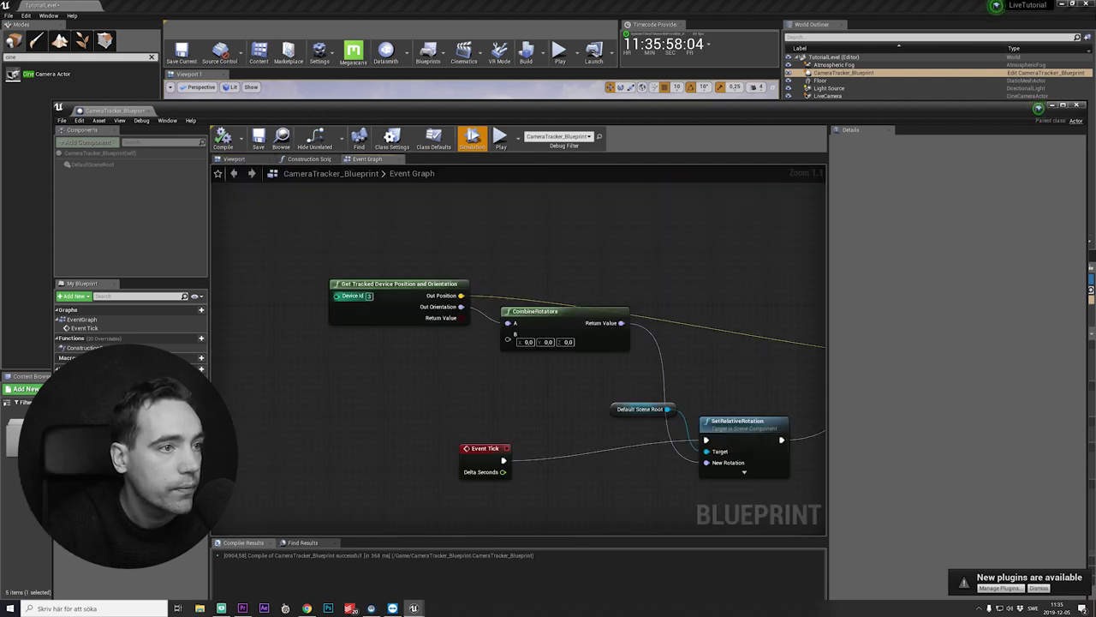
click(370, 296)
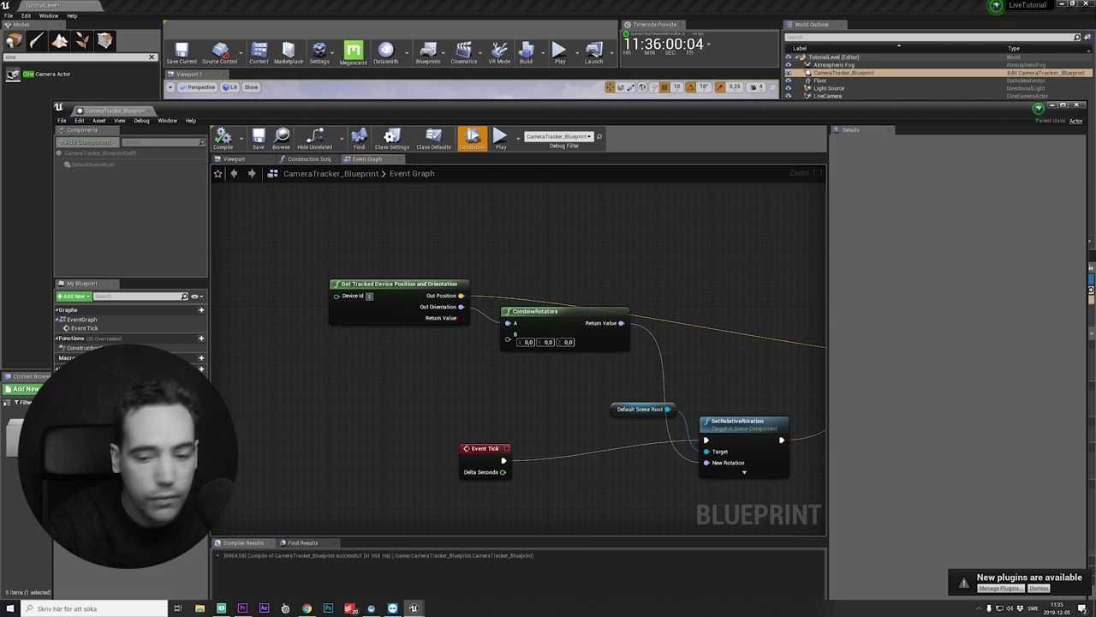
click(244, 160)
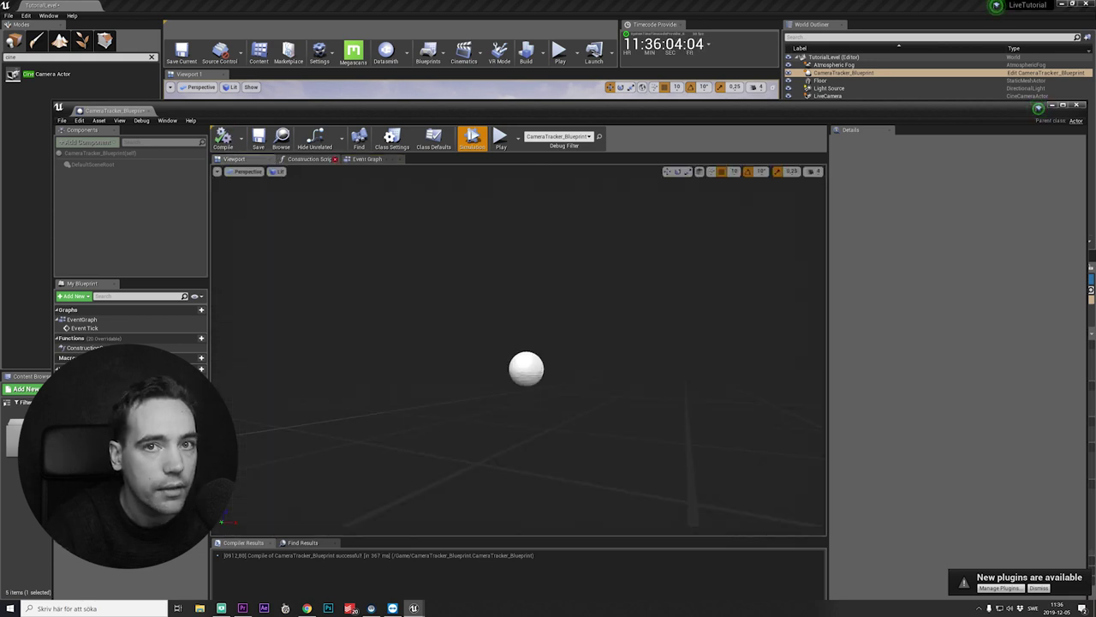
click(366, 159)
click(234, 159)
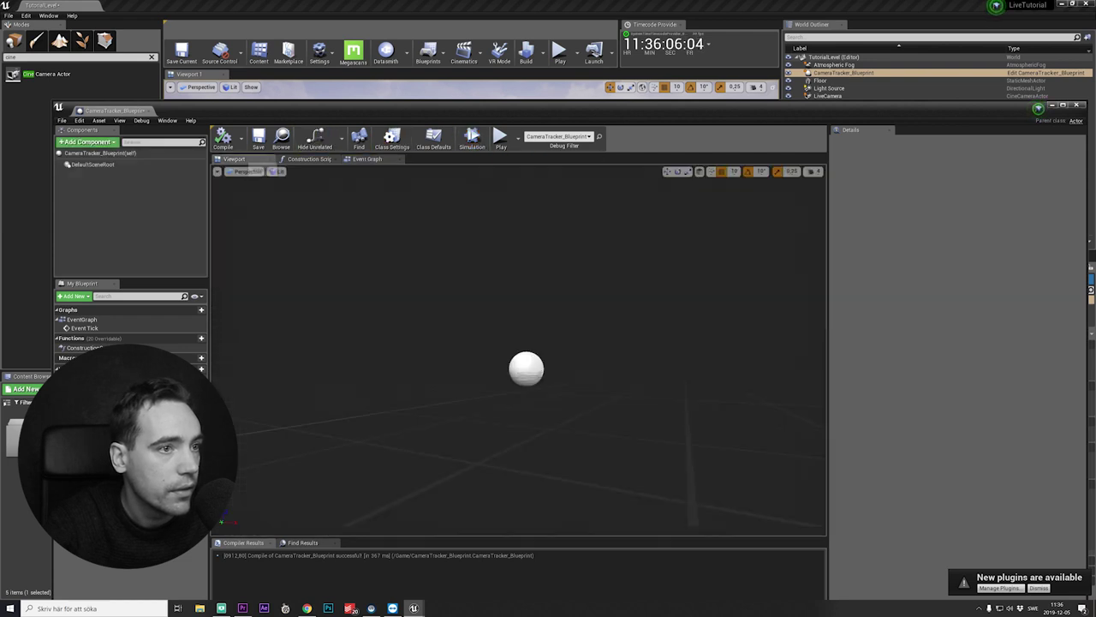
click(473, 139)
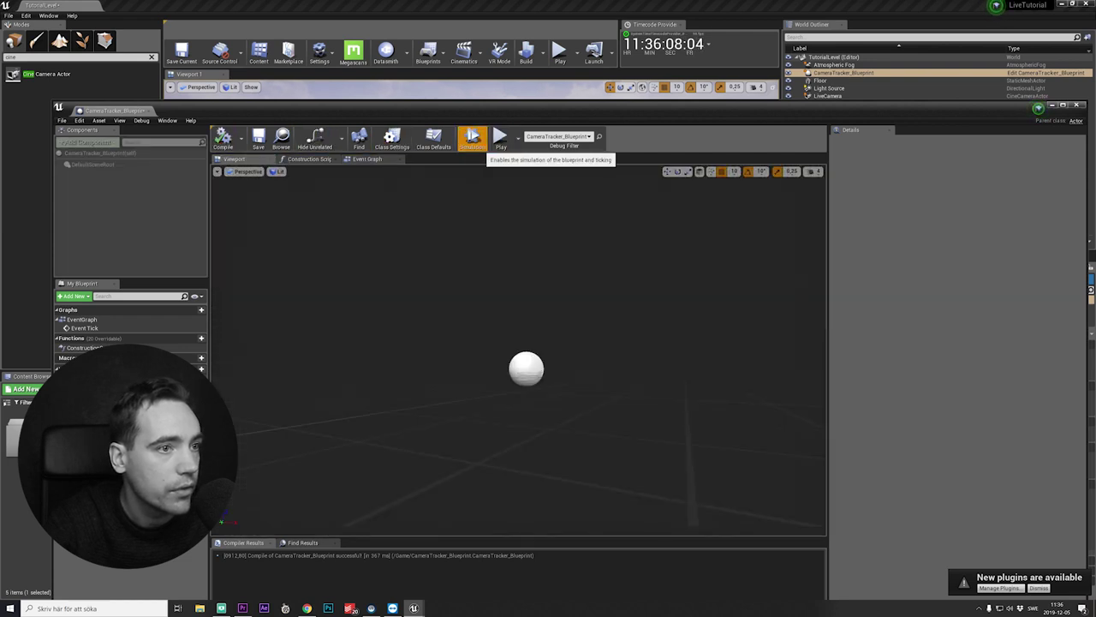
click(473, 139)
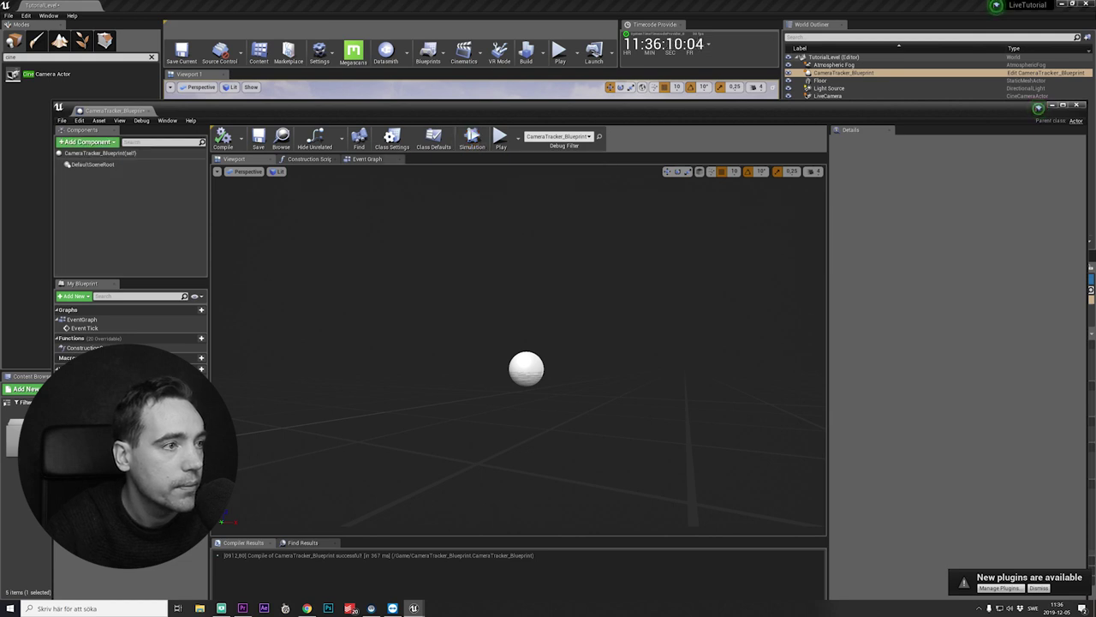
Set the tracked device node's Device Id back to 6, recompile the blueprint and simulate it in the preview
click(366, 159)
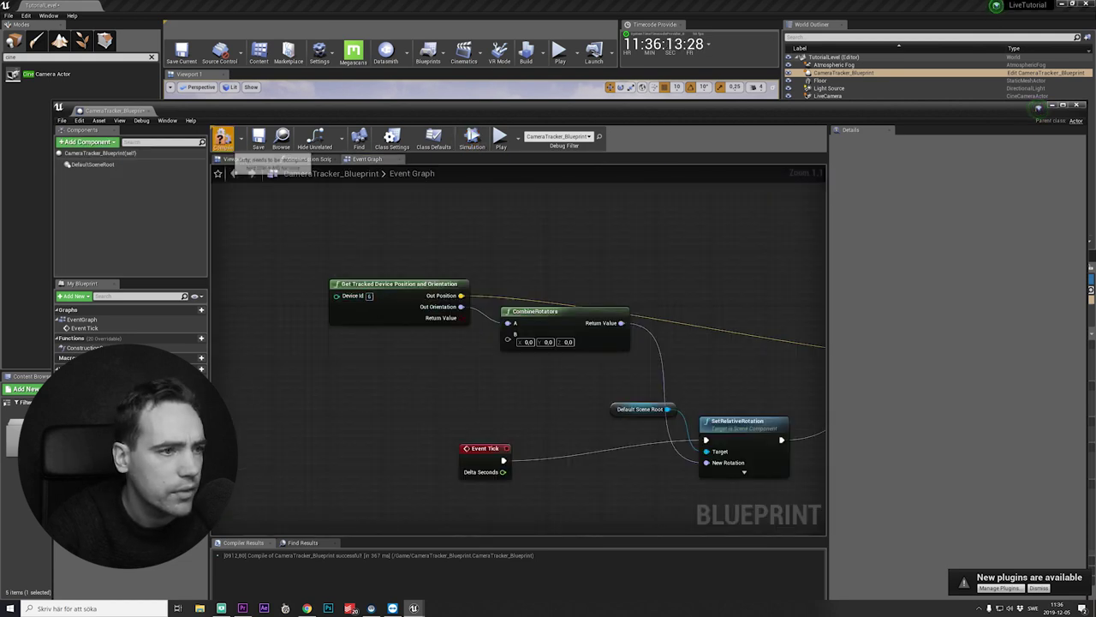
click(233, 159)
click(473, 139)
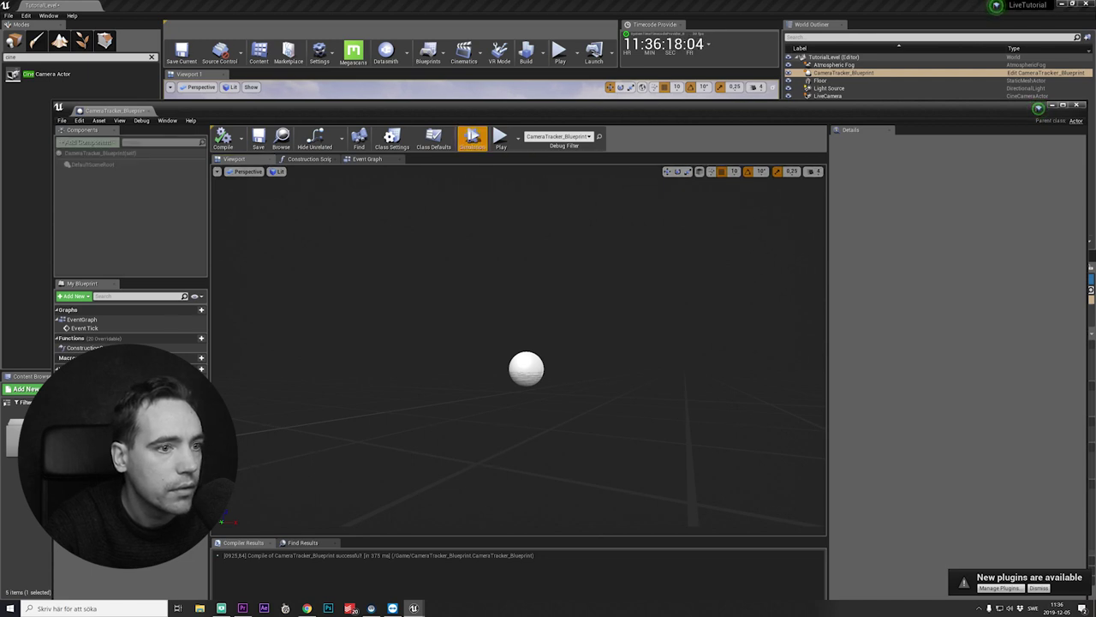
Stop the simulation and save both CameraTracker_Blueprint and TutorialLevel
click(473, 138)
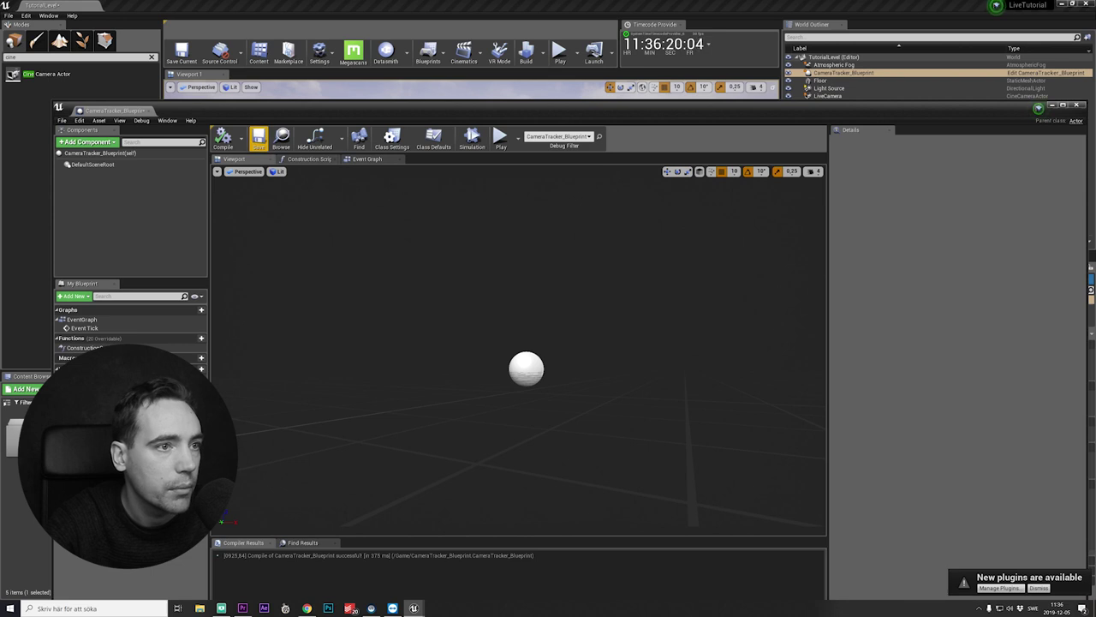
click(259, 139)
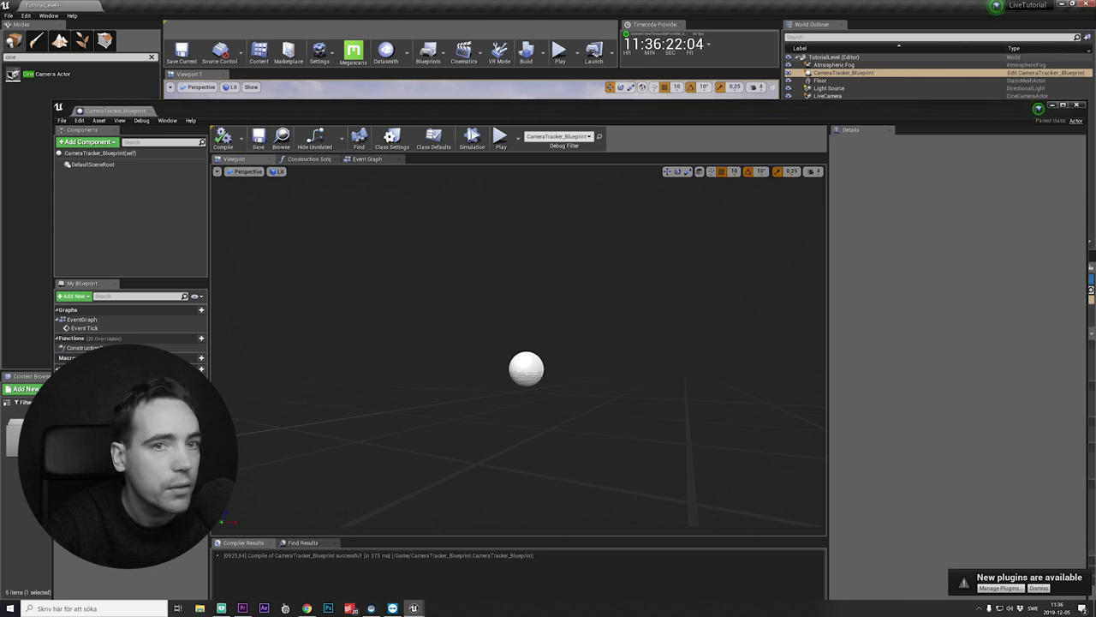
key(ctrl+shift+s)
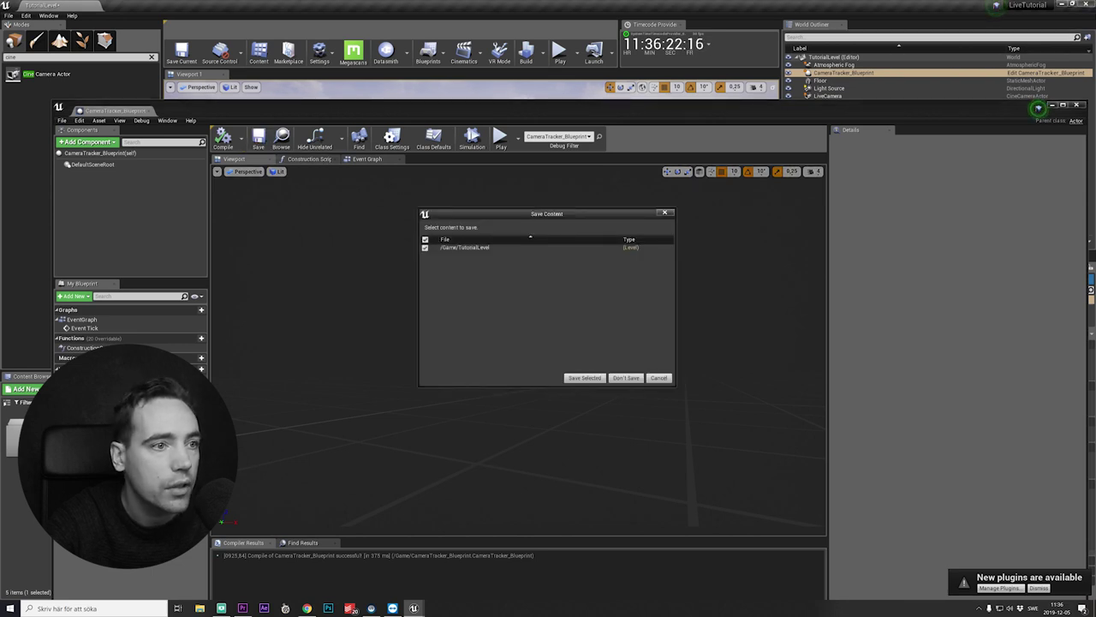
key(Return)
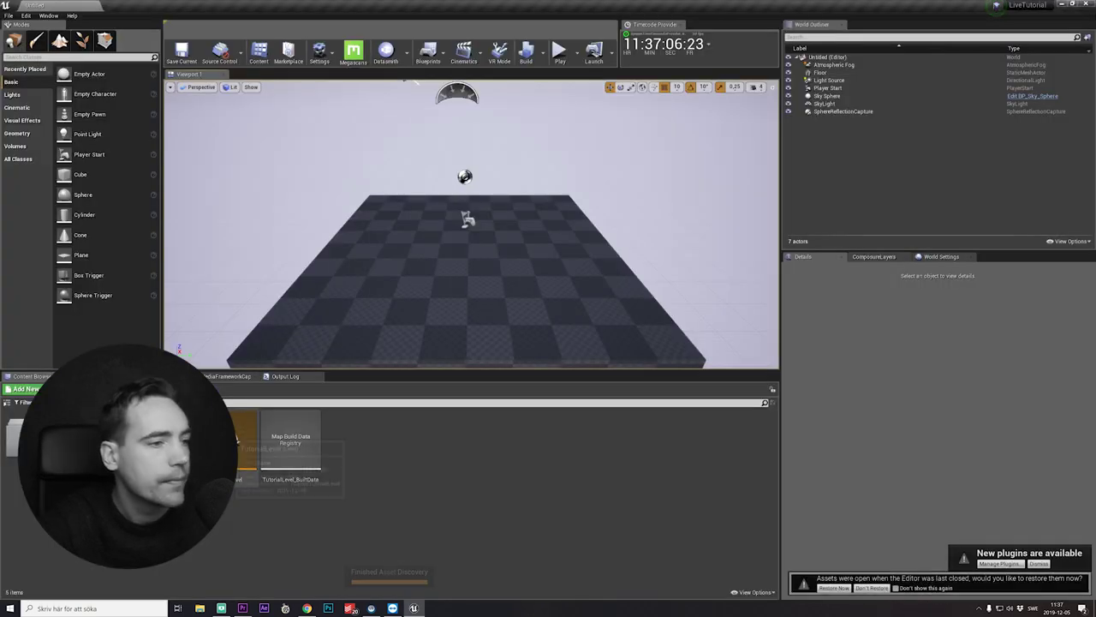
Reopen TutorialLevel and CameraTracker_Blueprint in the restarted editor, compile the blueprint and simulate it in the preview
double_click(237, 439)
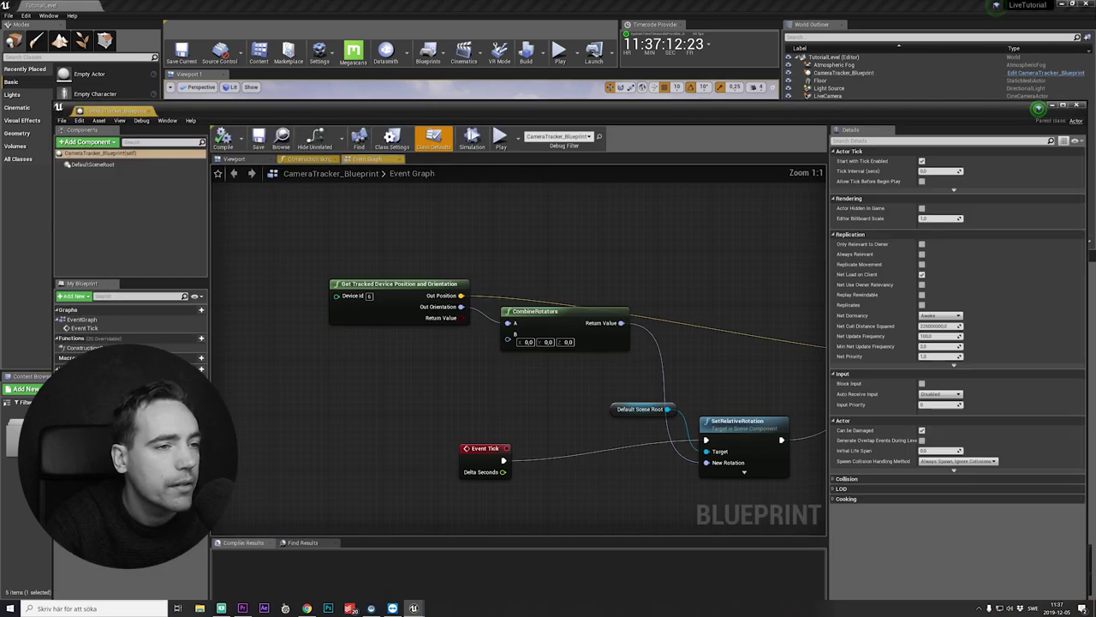
click(257, 163)
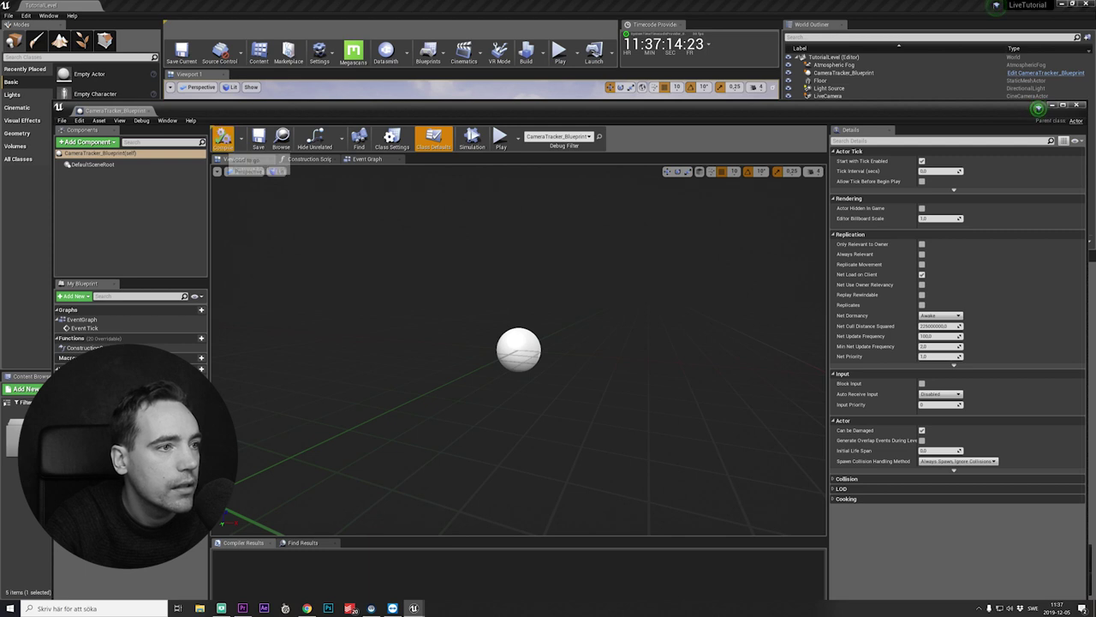
click(471, 139)
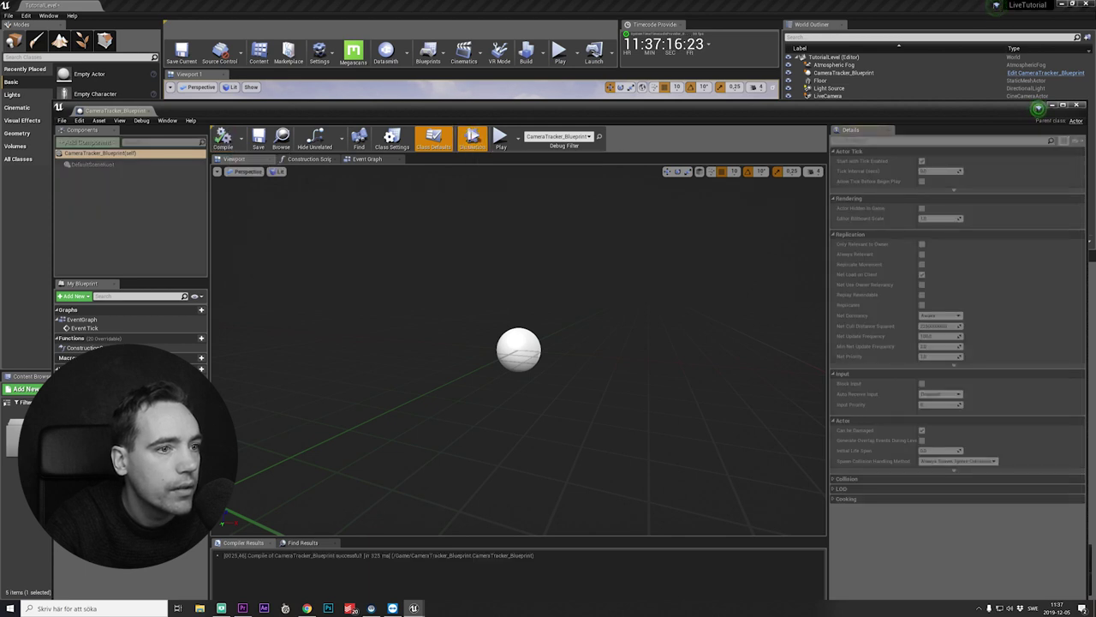
Try Device Id values 7, 0 and 1 on the tracked device node, recompiling and checking the simulated preview for each
click(367, 158)
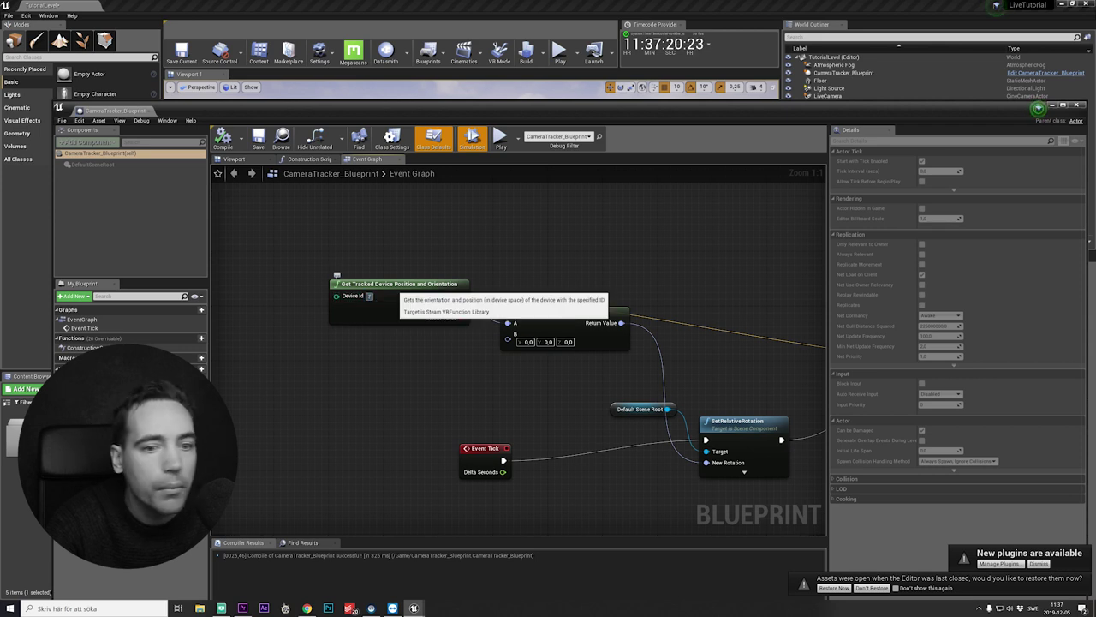
click(234, 159)
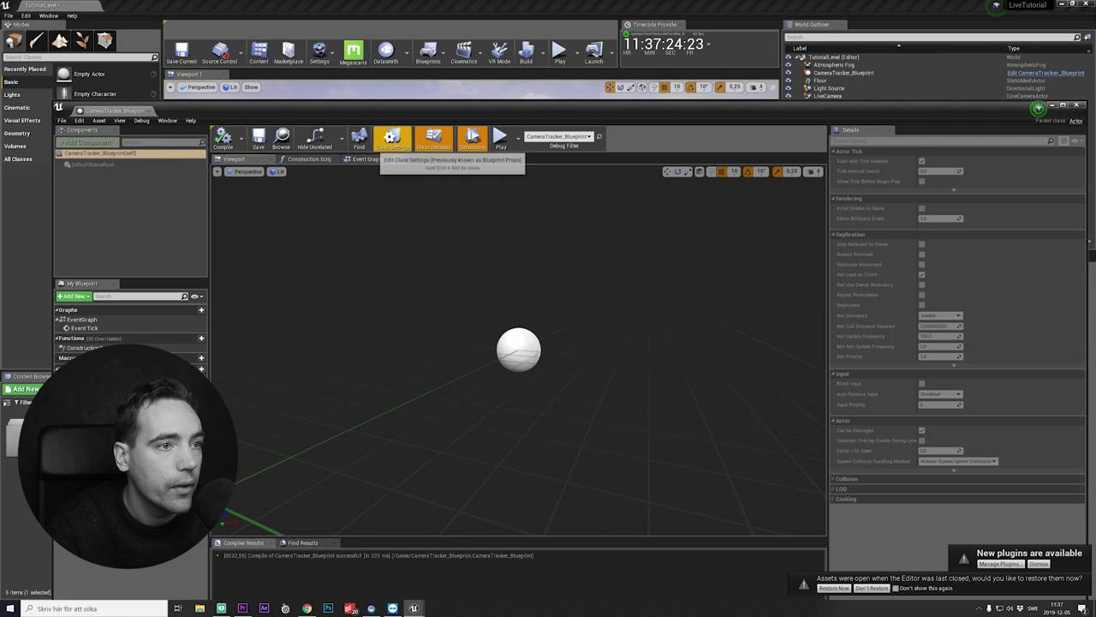
click(367, 159)
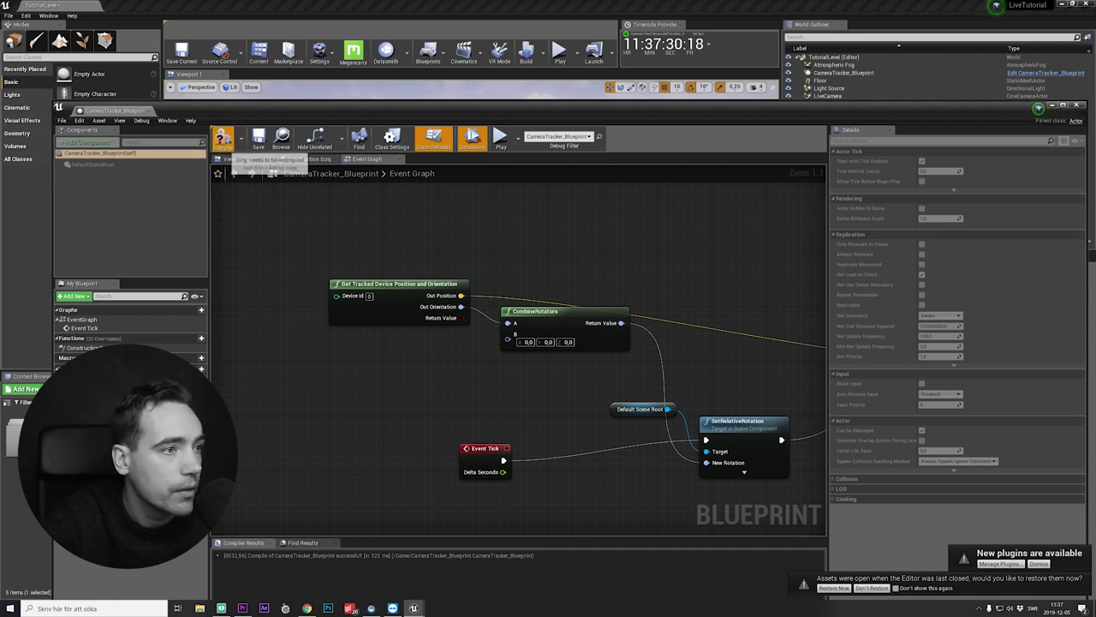
click(233, 158)
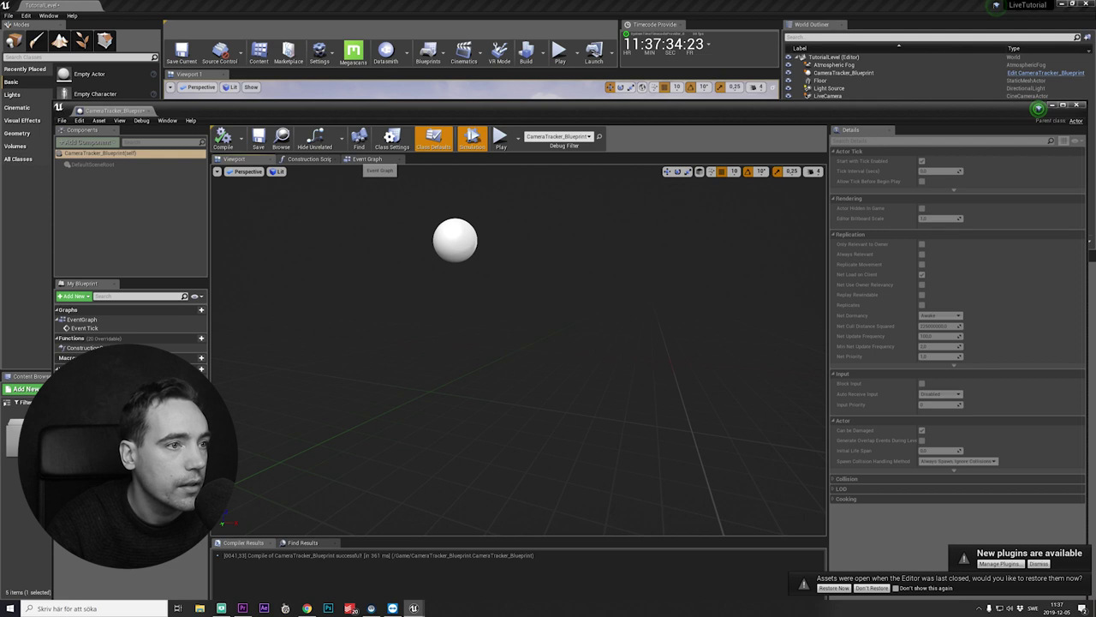
click(366, 158)
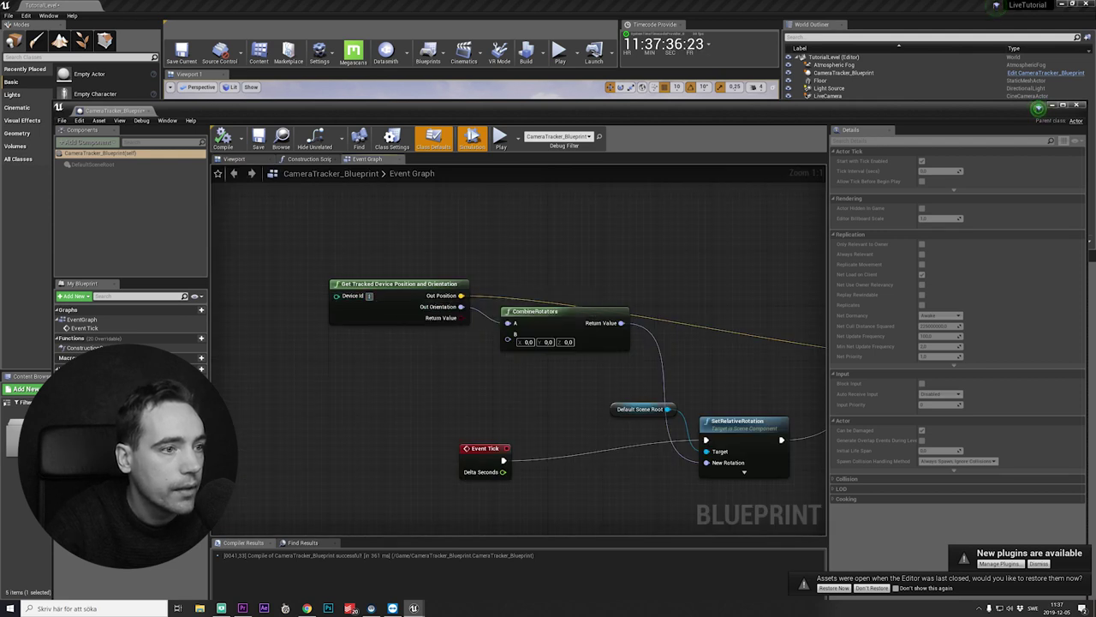
click(233, 159)
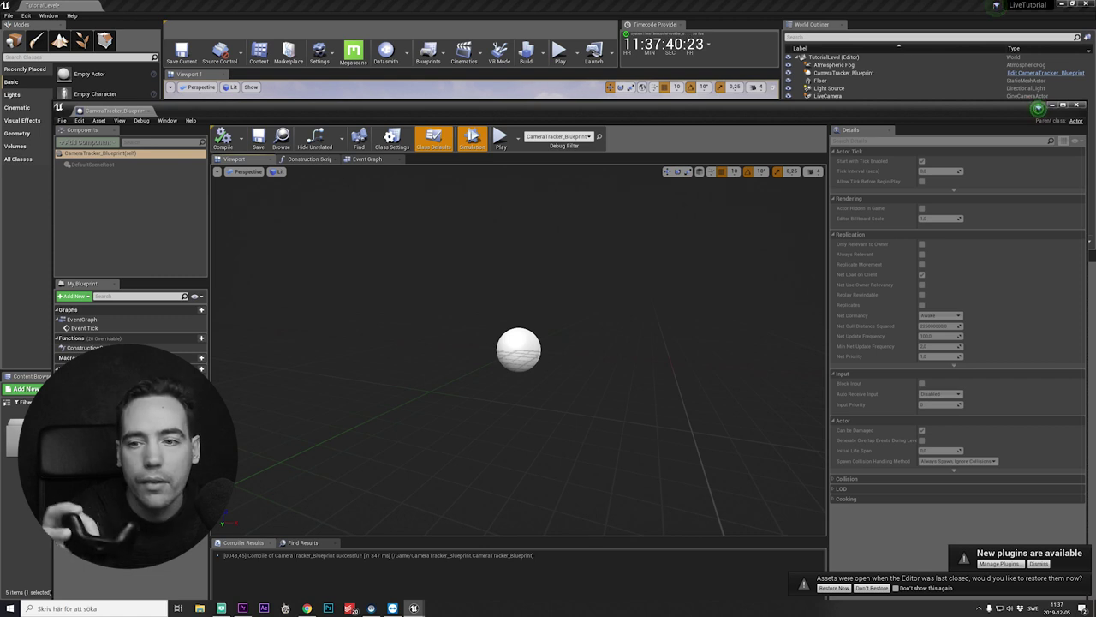
Review the graph's rotation and location connections, set the Device Id to 2, and recompile to check the simulated preview
click(367, 159)
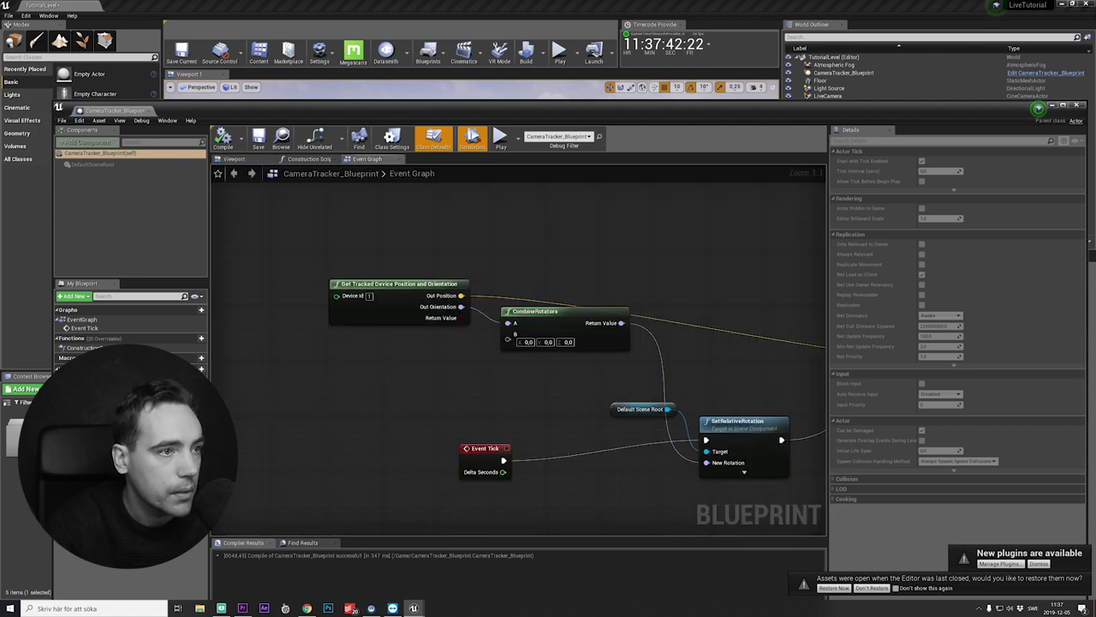
right_drag(567, 399, 348, 330)
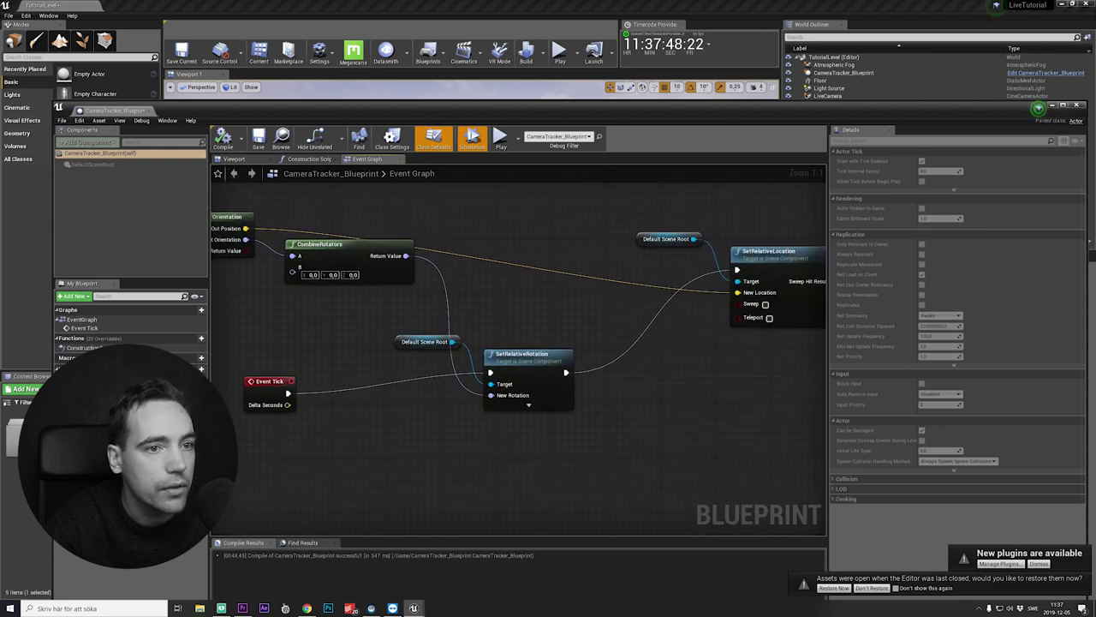
right_drag(535, 324, 662, 352)
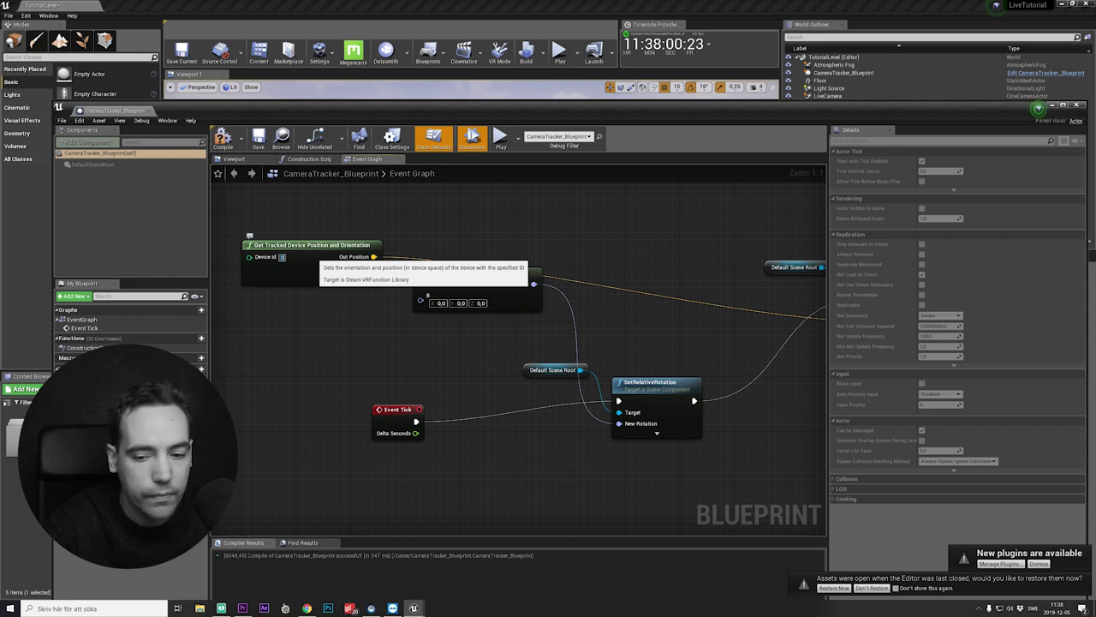
click(233, 158)
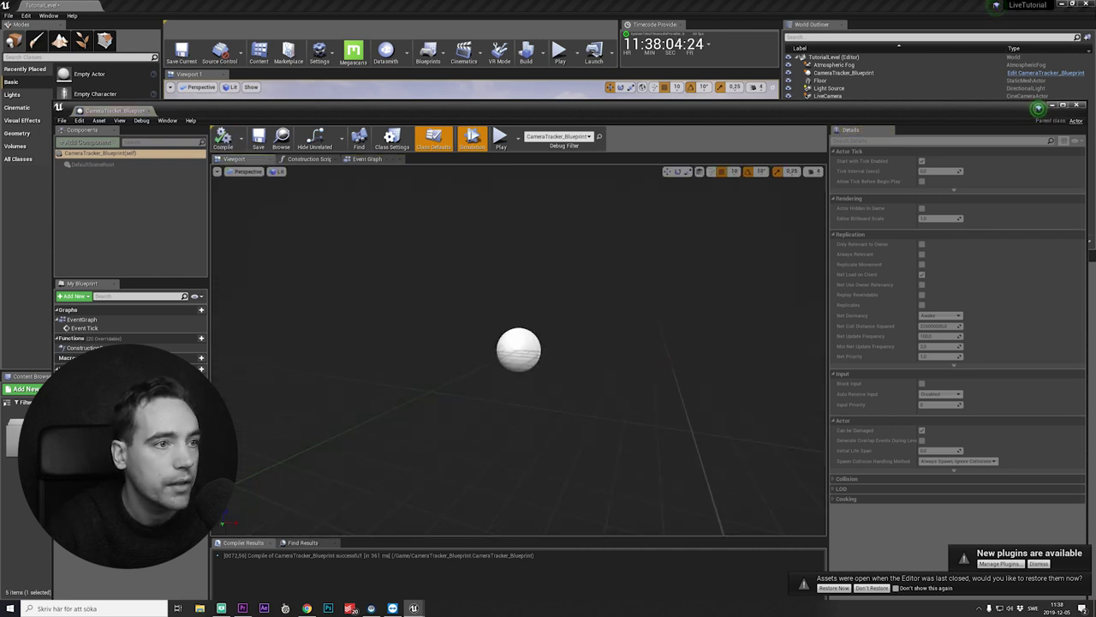
Try Device Id values 3 and 4 on the tracked device node, recompiling and checking the simulated preview for each
mouse_move(536, 111)
mouse_down()
mouse_move(555, 374)
mouse_move(538, 103)
mouse_up()
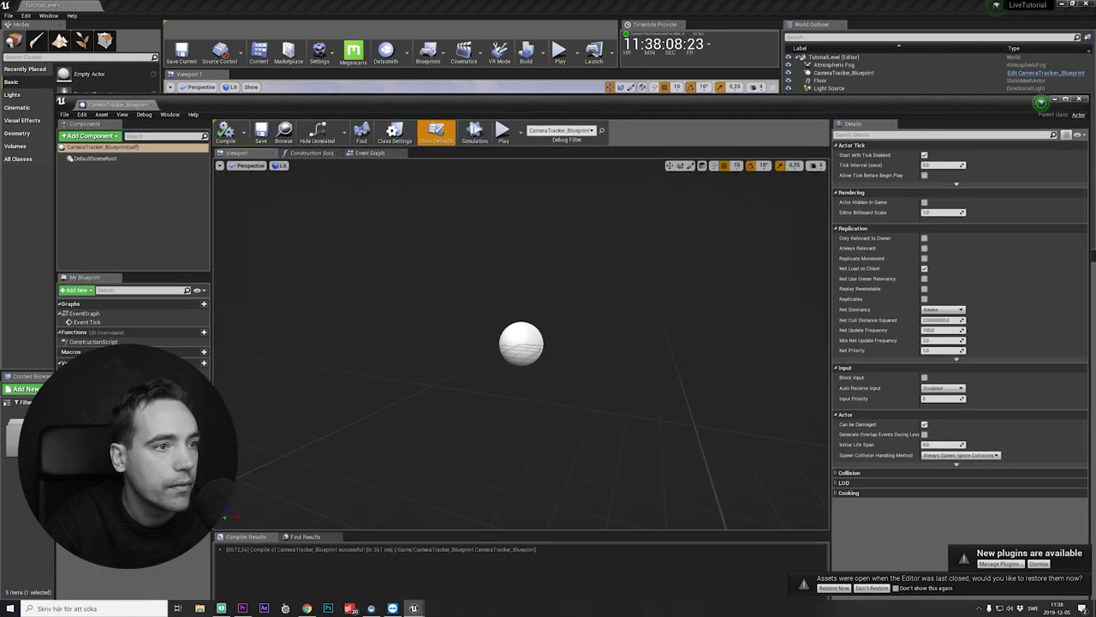
click(370, 152)
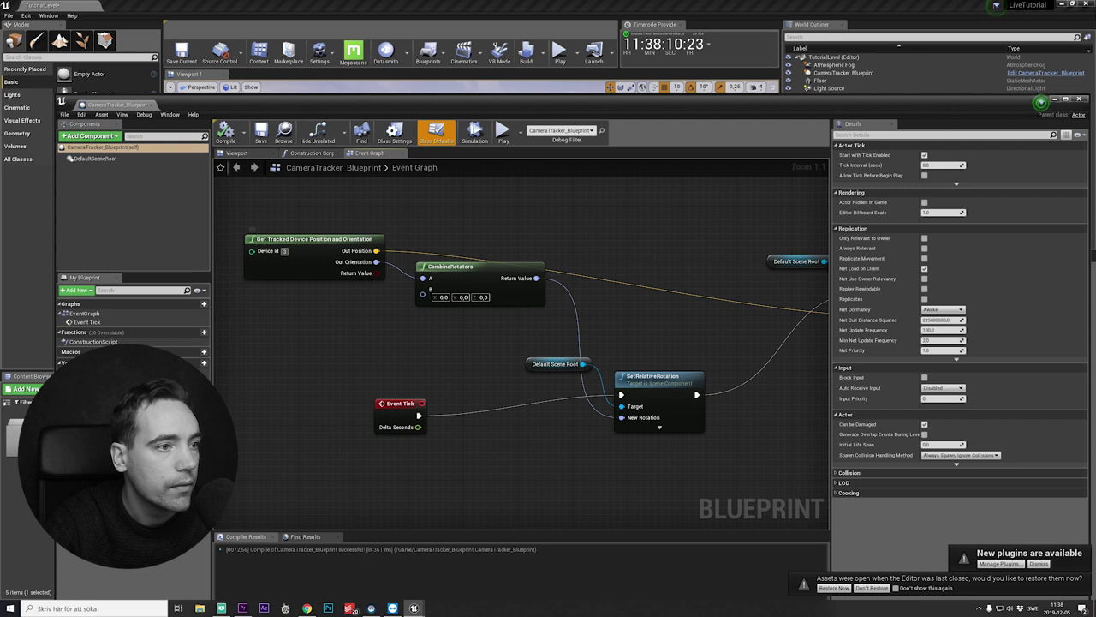
click(238, 154)
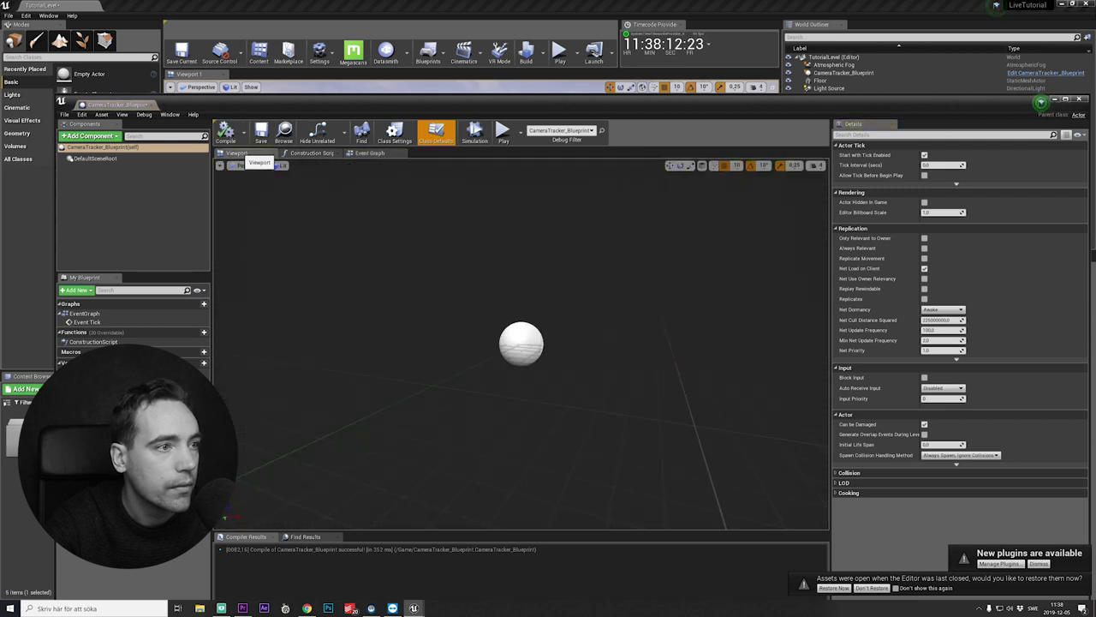
click(370, 153)
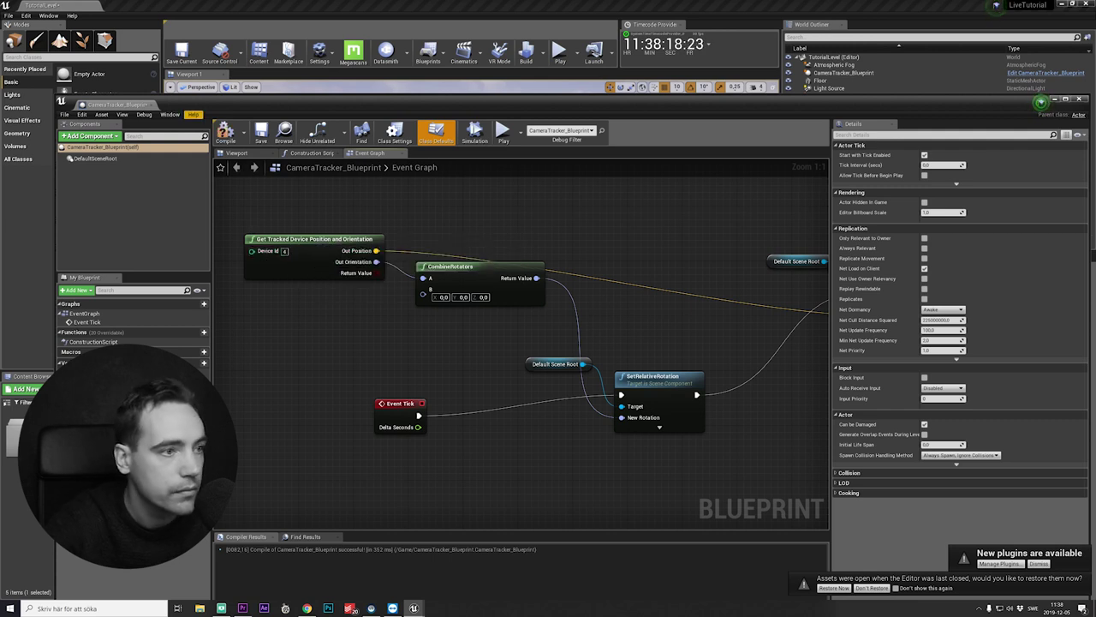
click(237, 152)
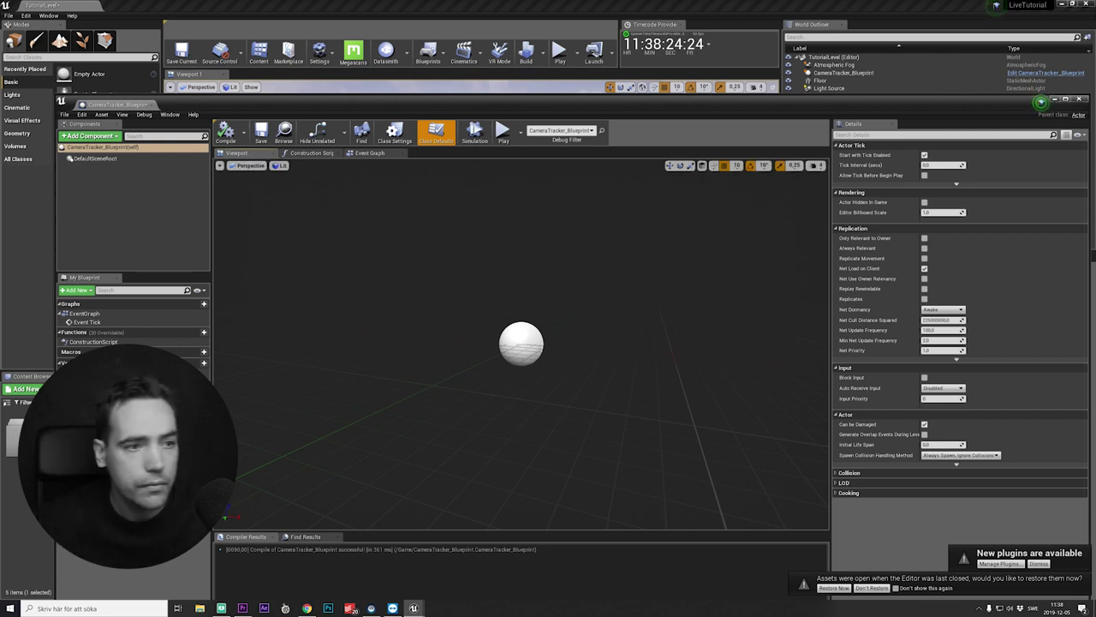
Set the tracked device node's Device Id to 5, recompile, and run and stop the simulation in the preview
click(370, 152)
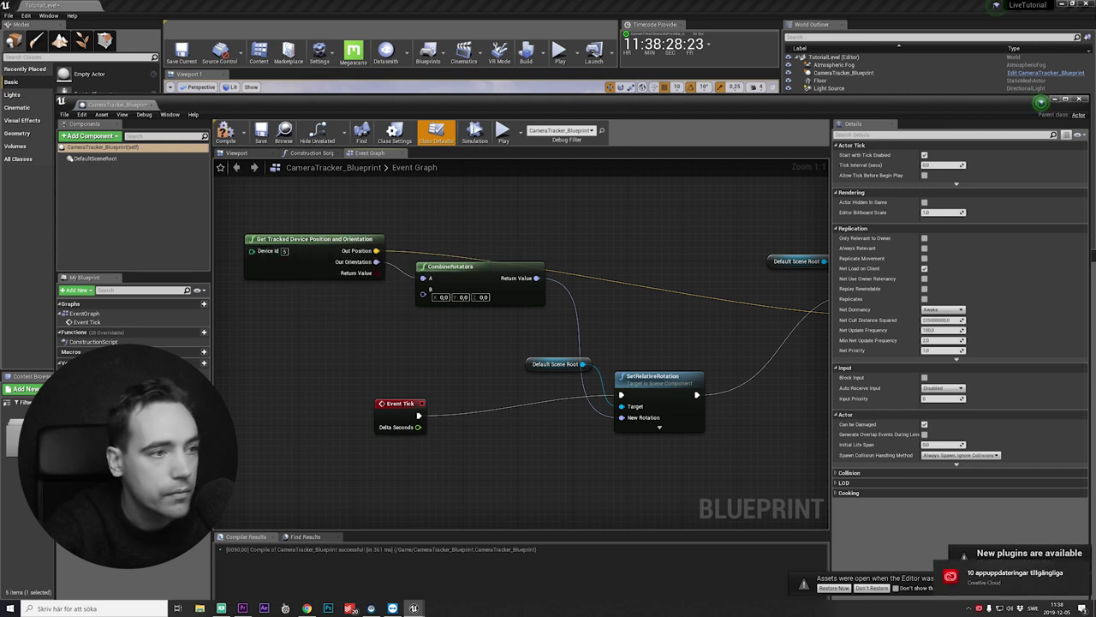
click(245, 154)
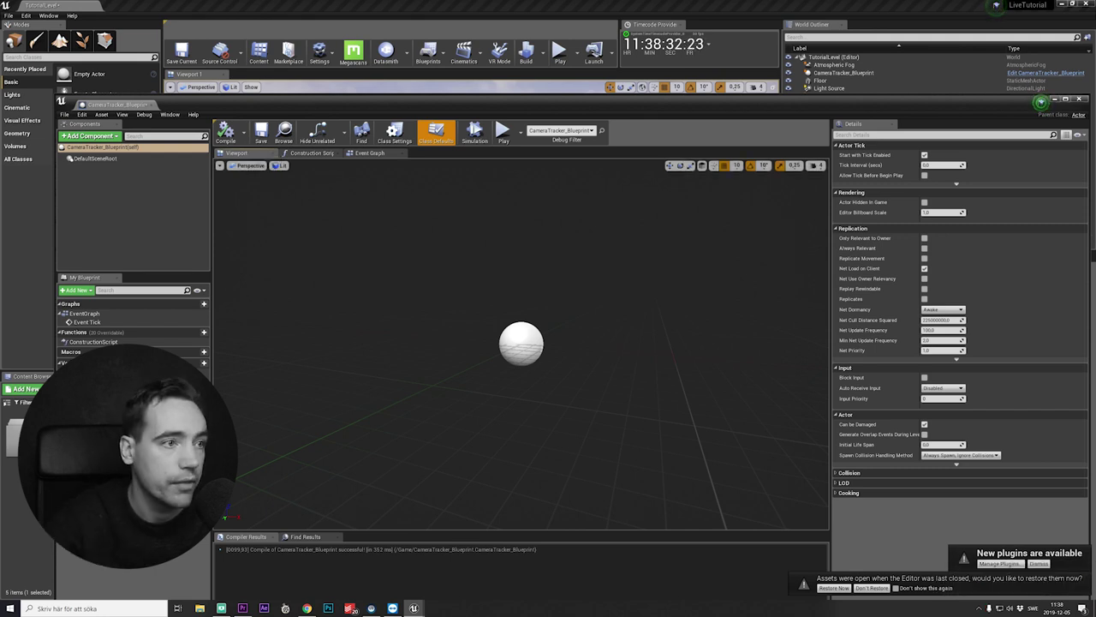
click(475, 133)
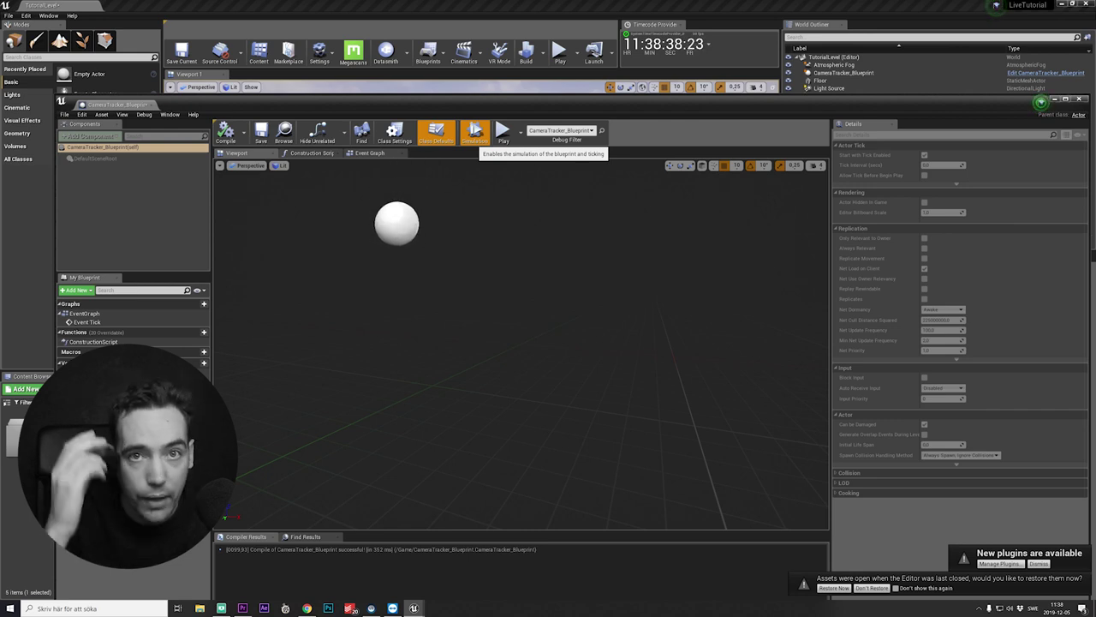
click(370, 154)
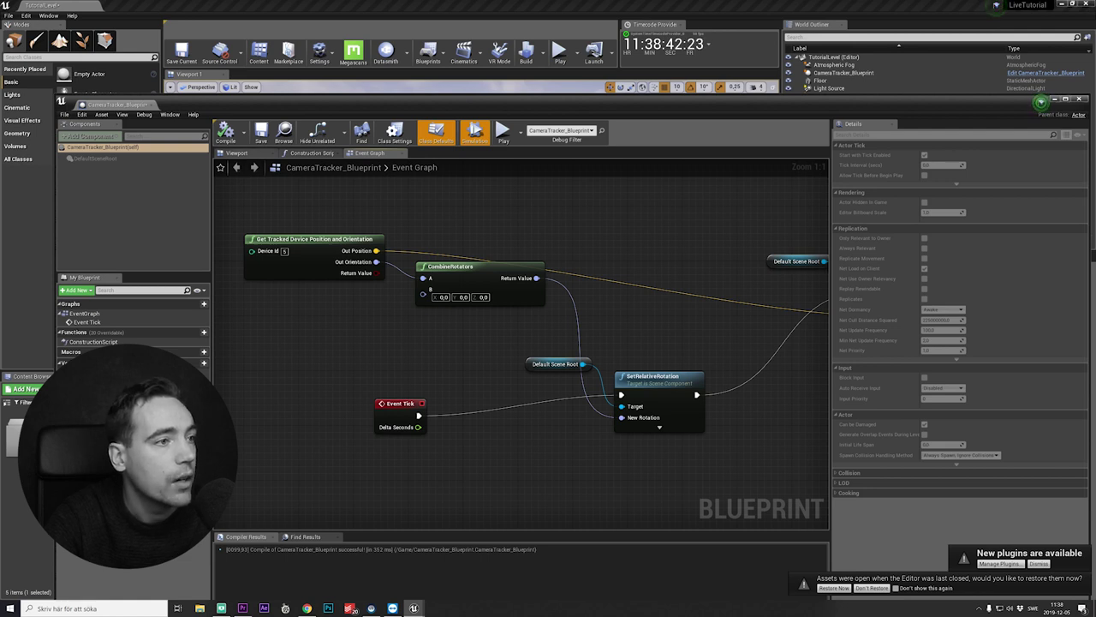
click(237, 153)
click(474, 132)
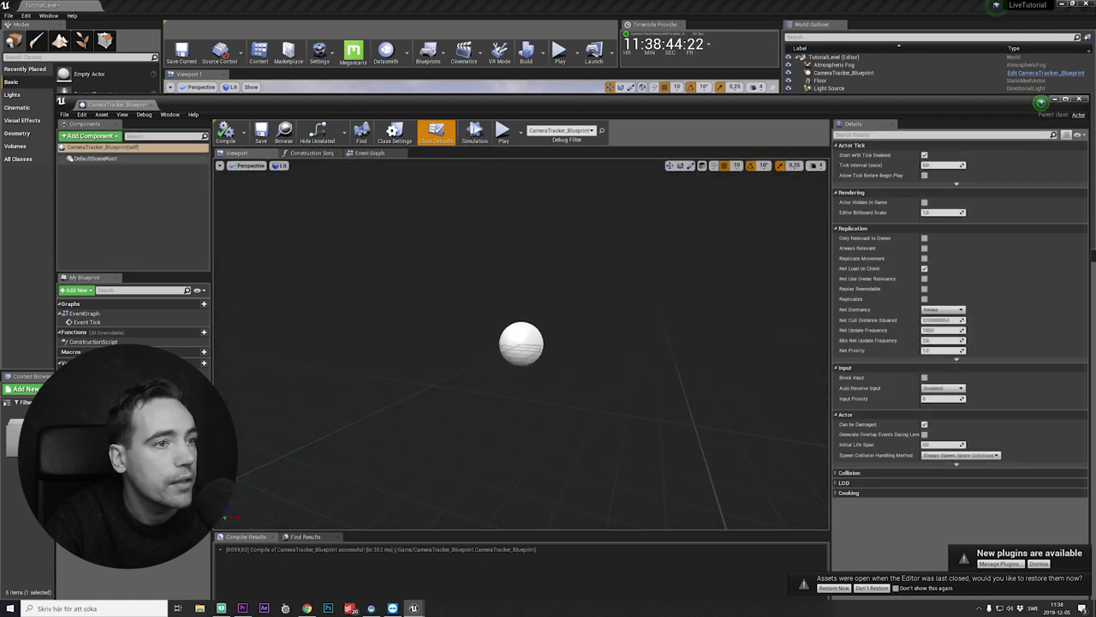
Add a Static Mesh component under DefaultSceneRoot, assign it the Axis_Guide mesh, and compile and save the blueprint
click(95, 159)
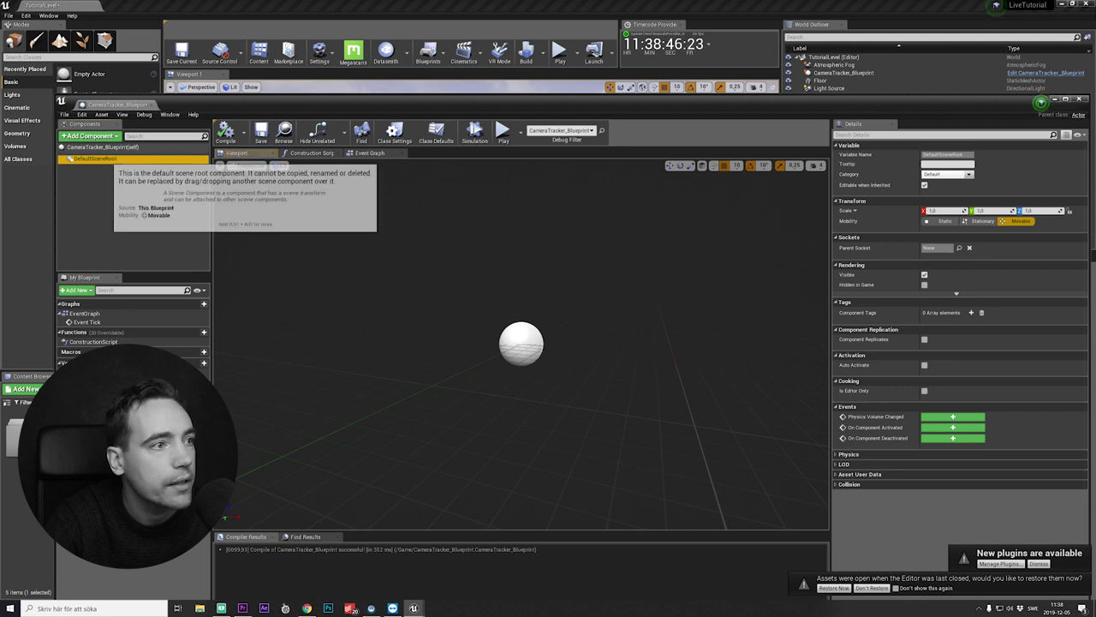
click(88, 136)
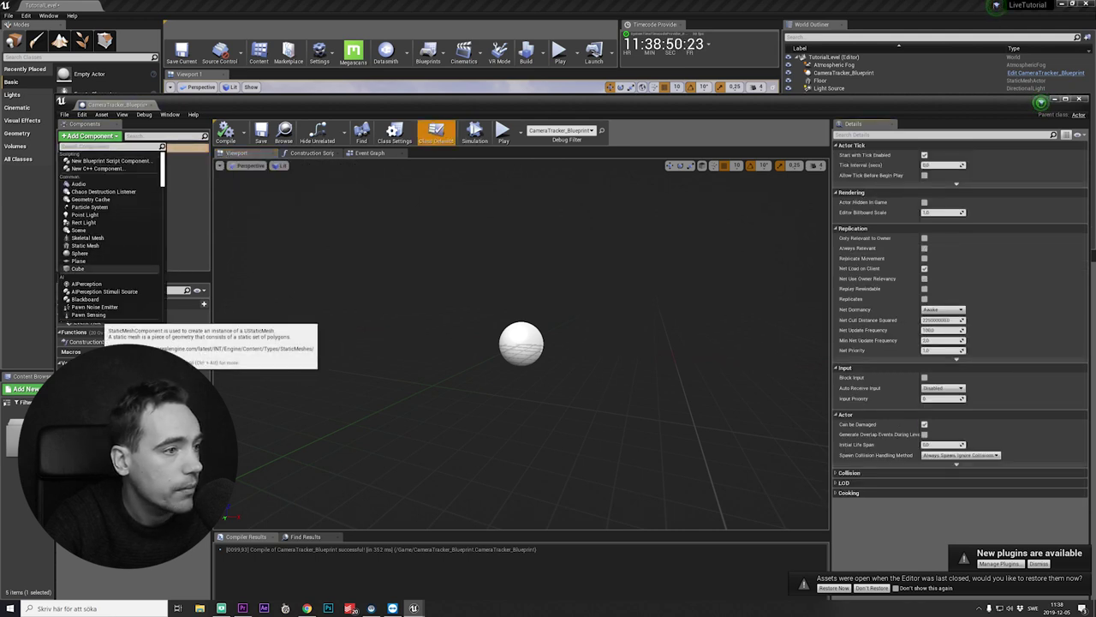
text(mesh)
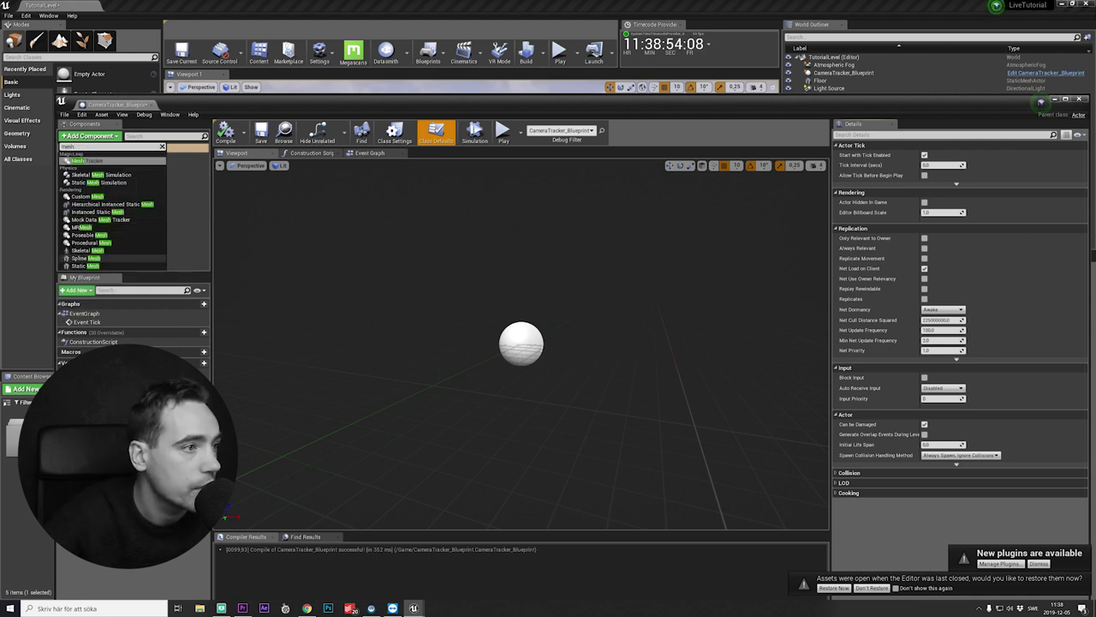
click(85, 266)
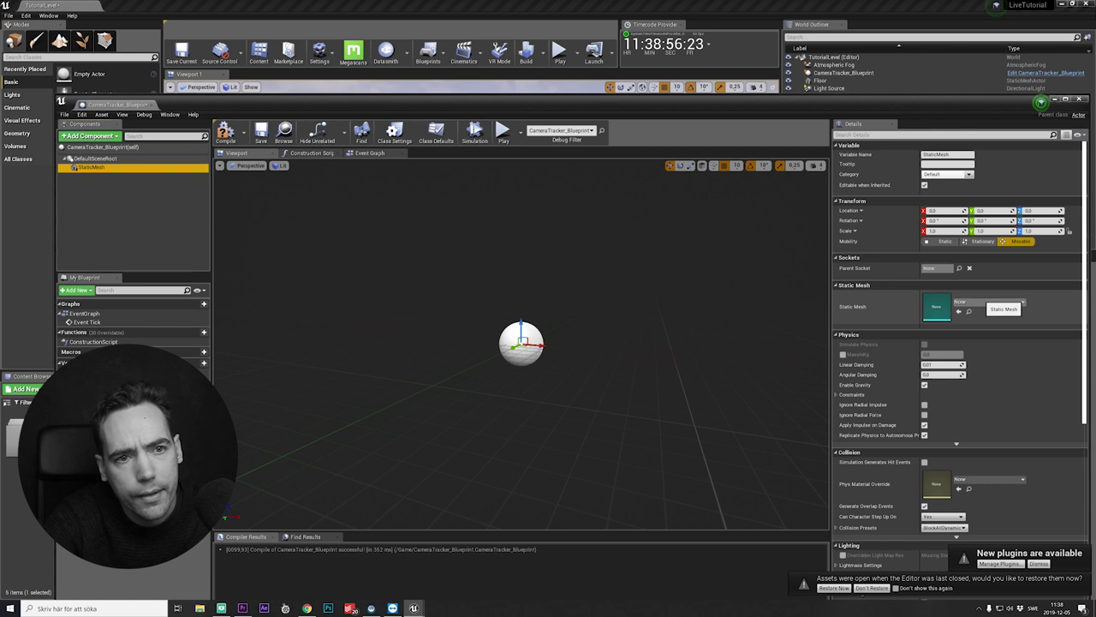
click(1019, 302)
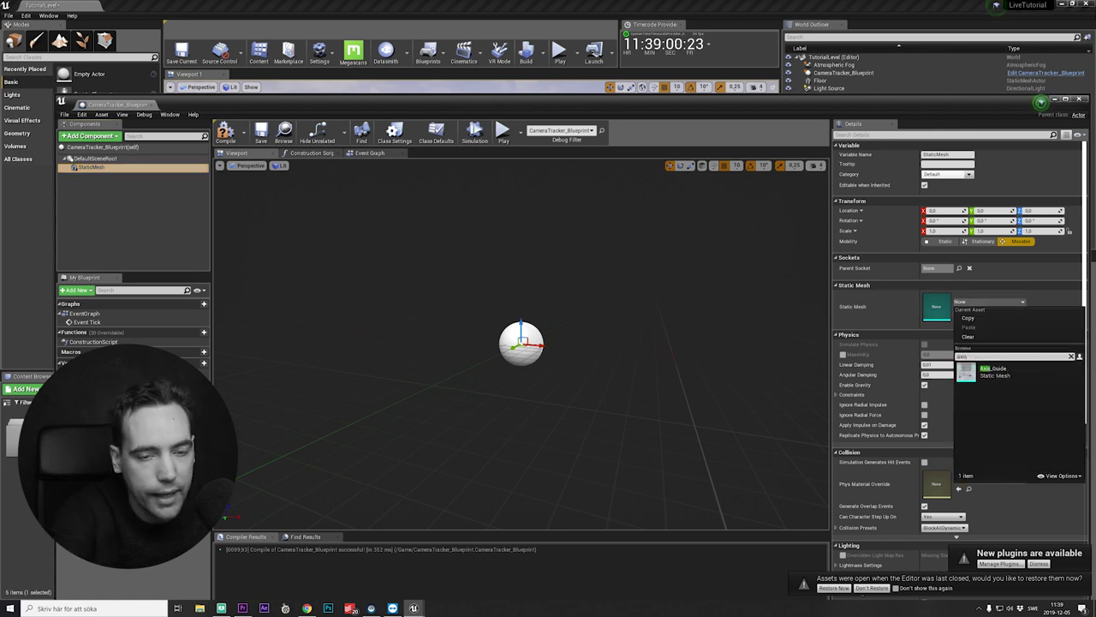
click(1011, 372)
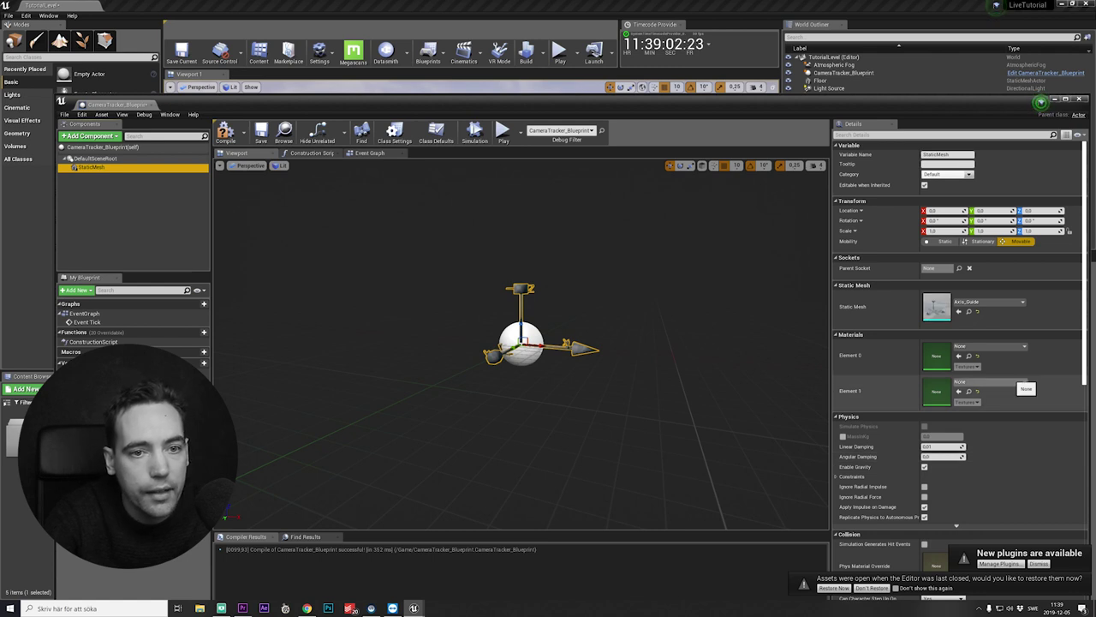
click(226, 132)
click(261, 132)
Check the Show Engine Content option in the Content Browser's view options without changing anything
click(1056, 100)
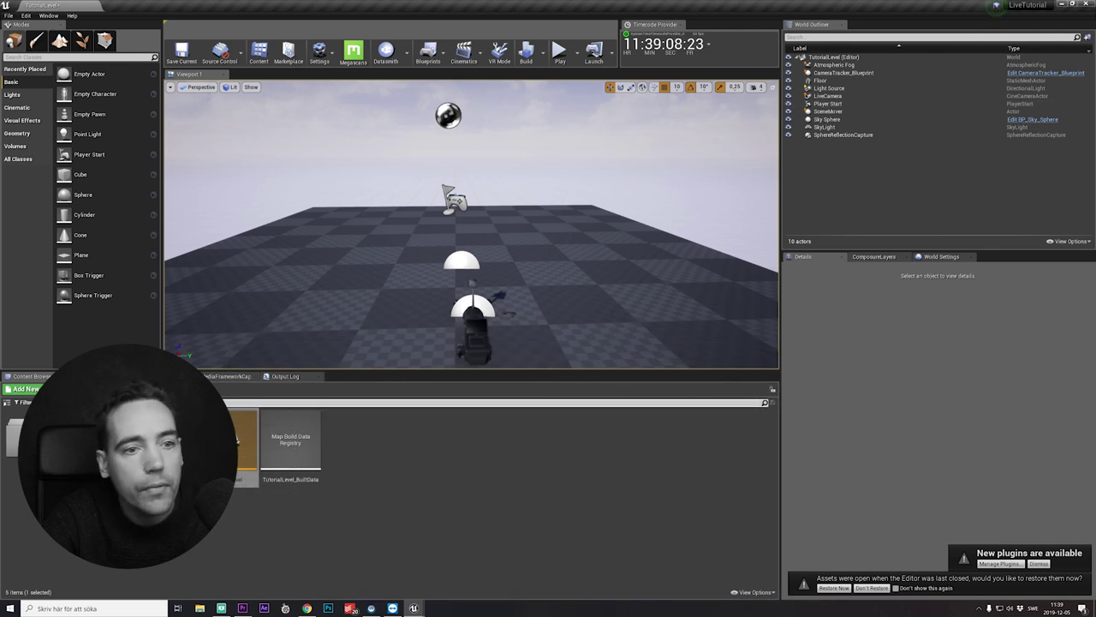
click(25, 402)
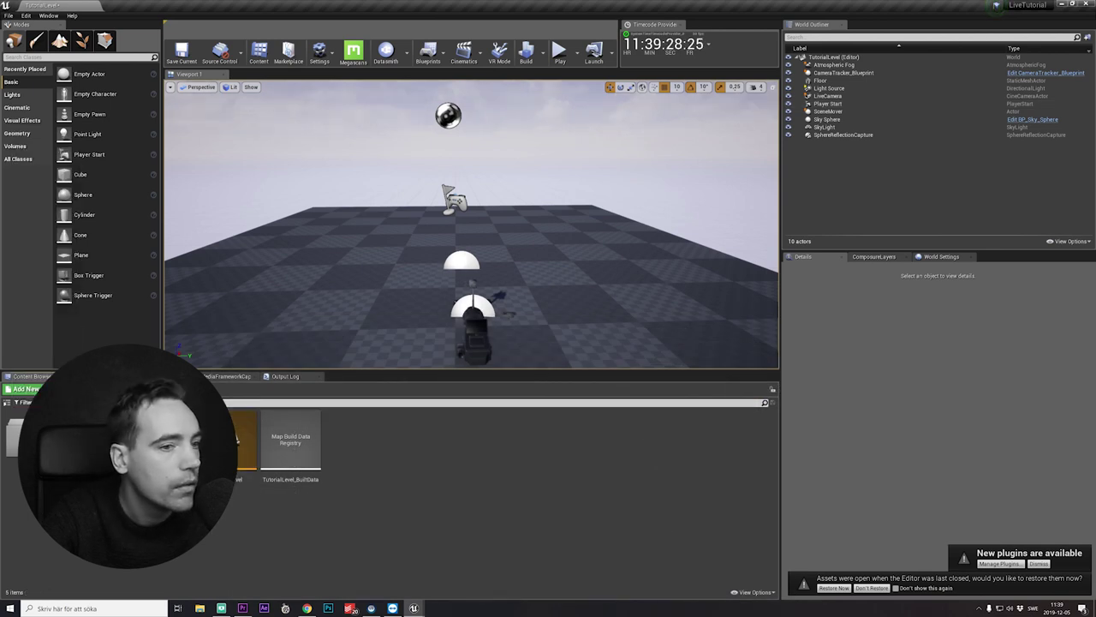
click(753, 592)
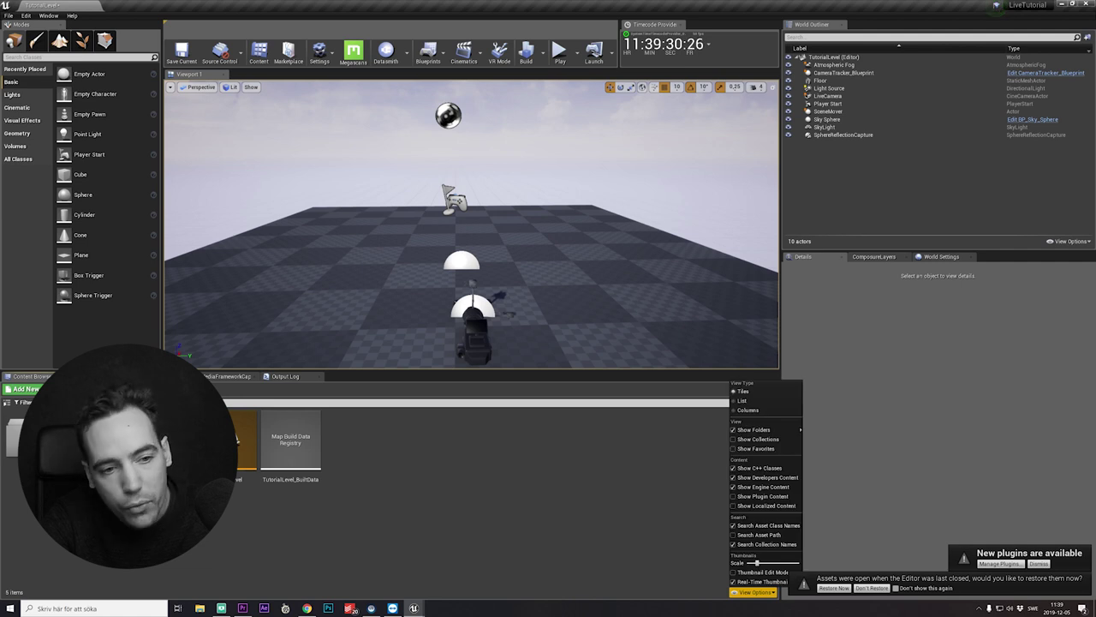
mouse_move(764, 429)
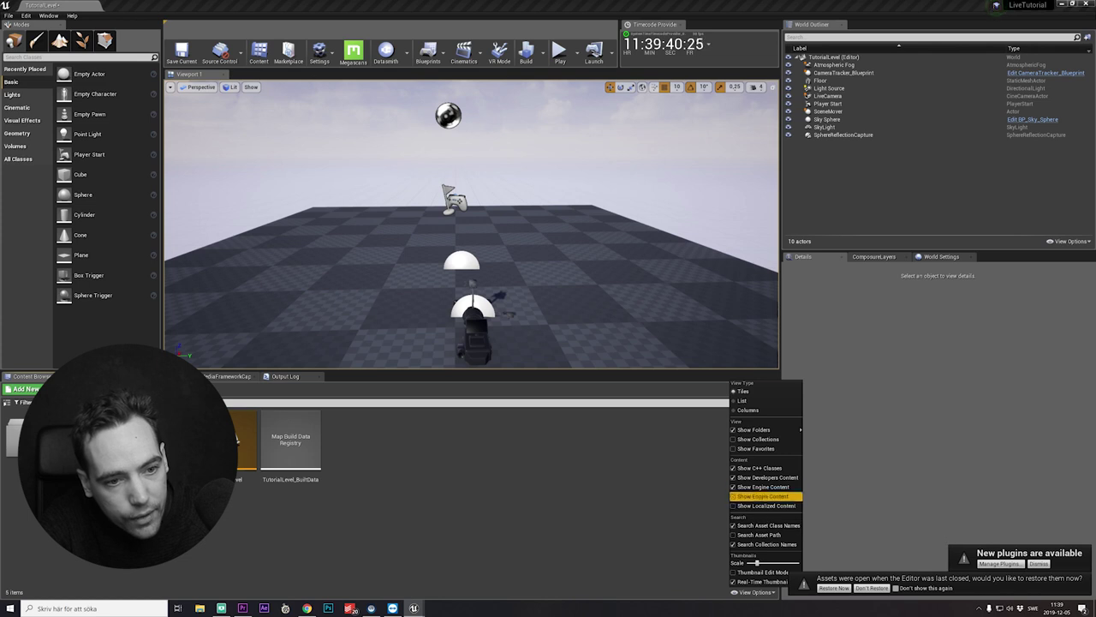
key(Escape)
Return to CameraTracker_Blueprint and simulate it to examine how the axis guide follows the tracked device
click(414, 608)
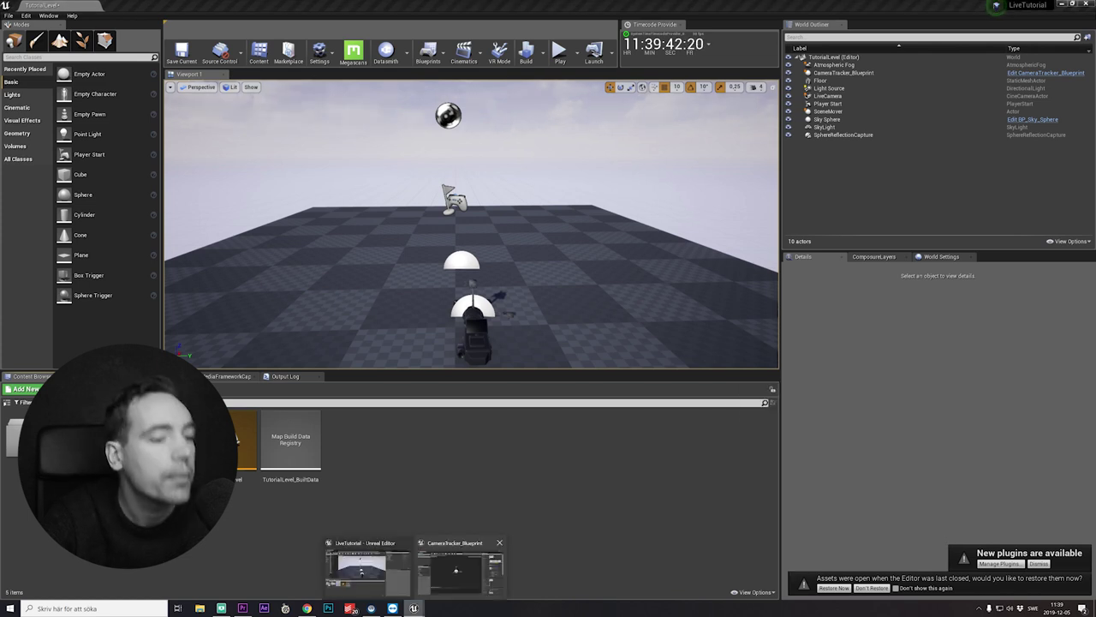
click(455, 571)
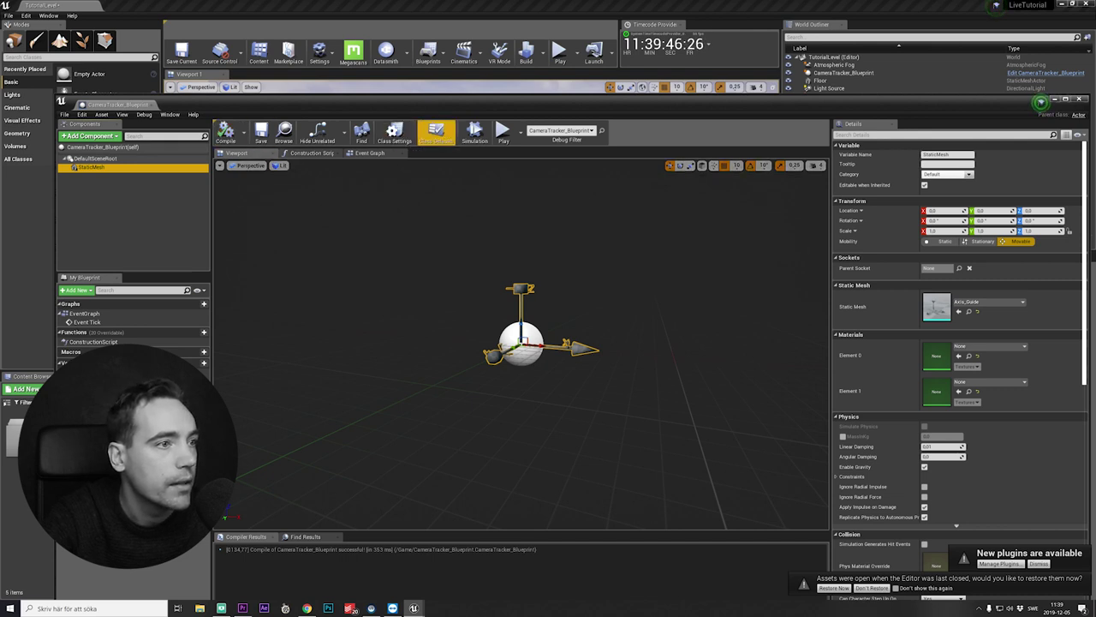
click(475, 132)
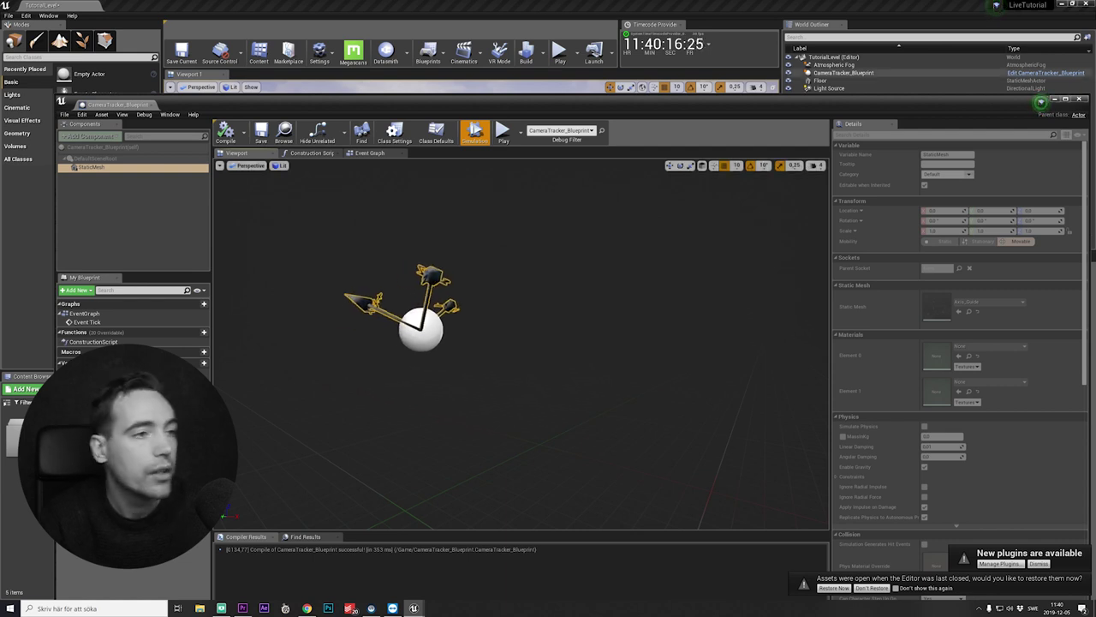
click(474, 130)
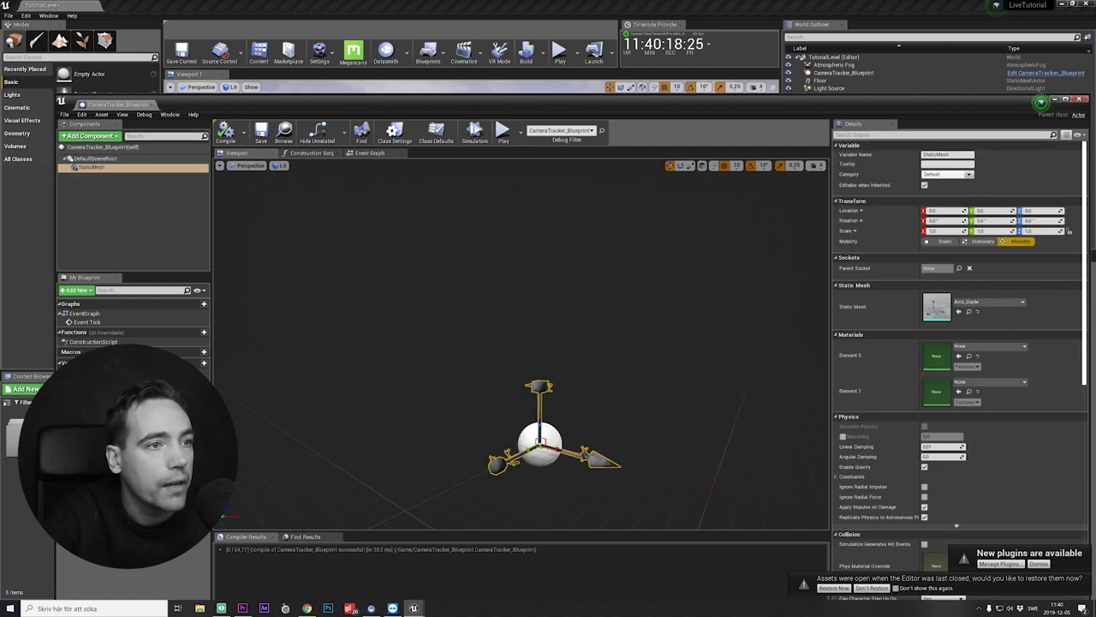
In the TutorialLevel outliner, attach LiveCamera to CameraTracker_Blueprint and CameraTracker_Blueprint to SceneMover
click(1055, 100)
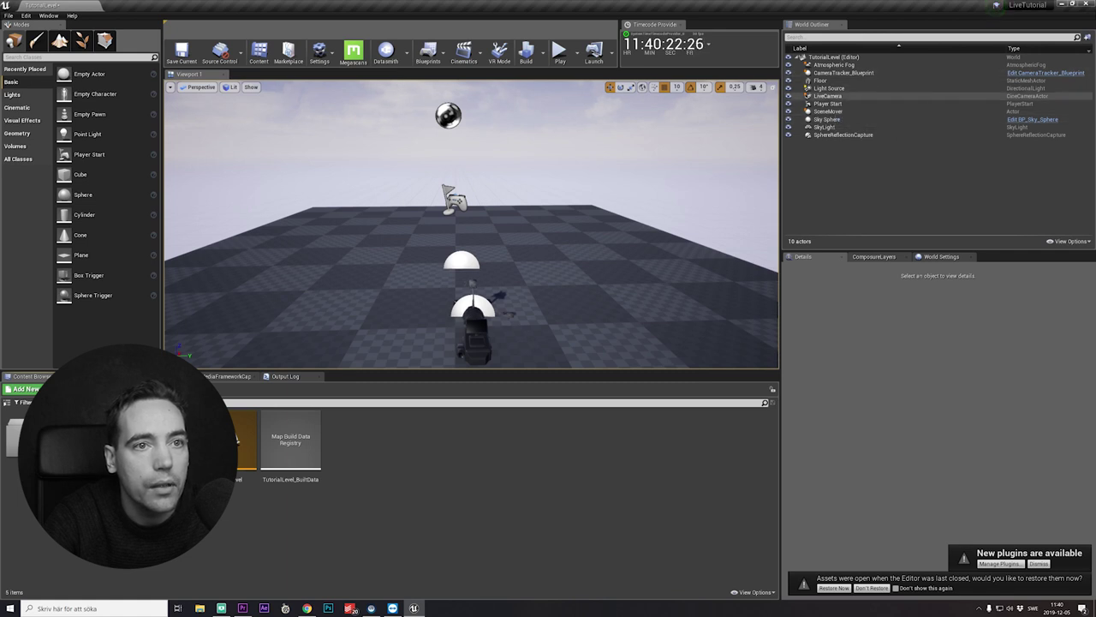
drag(835, 73, 857, 114)
click(841, 163)
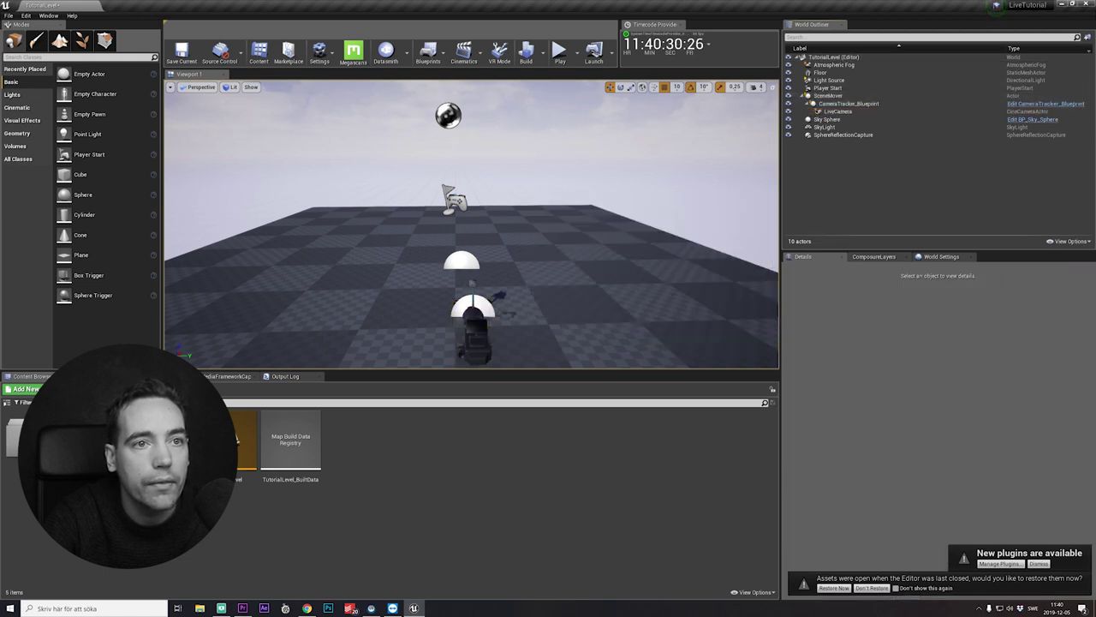
Create a folder named Assets in the level's outliner
right_click(841, 164)
click(865, 167)
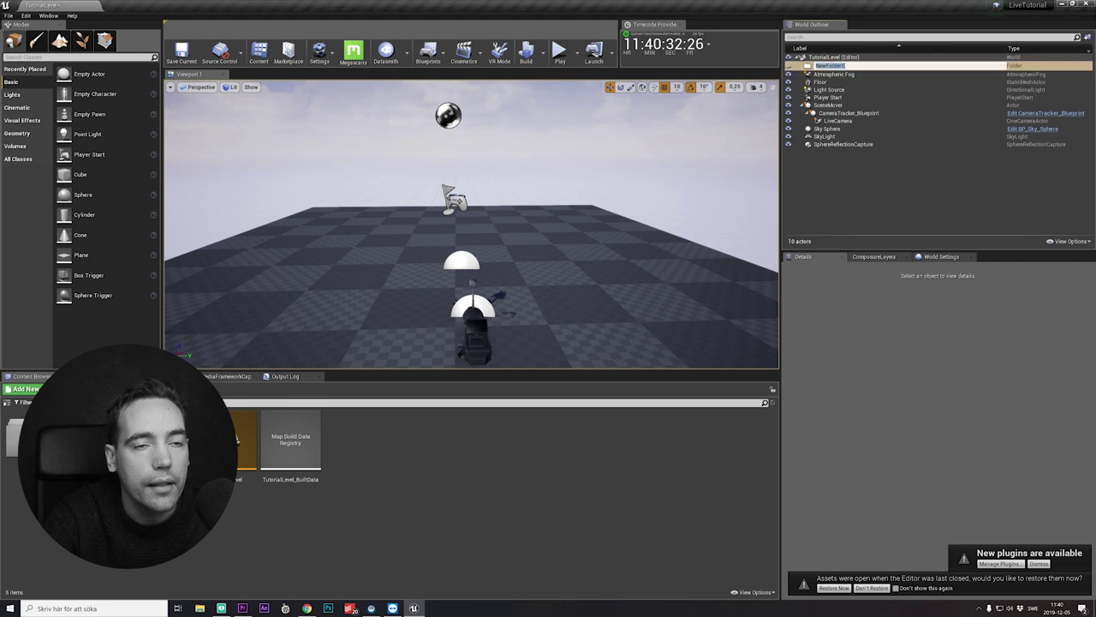
text(Assets)
key(Return)
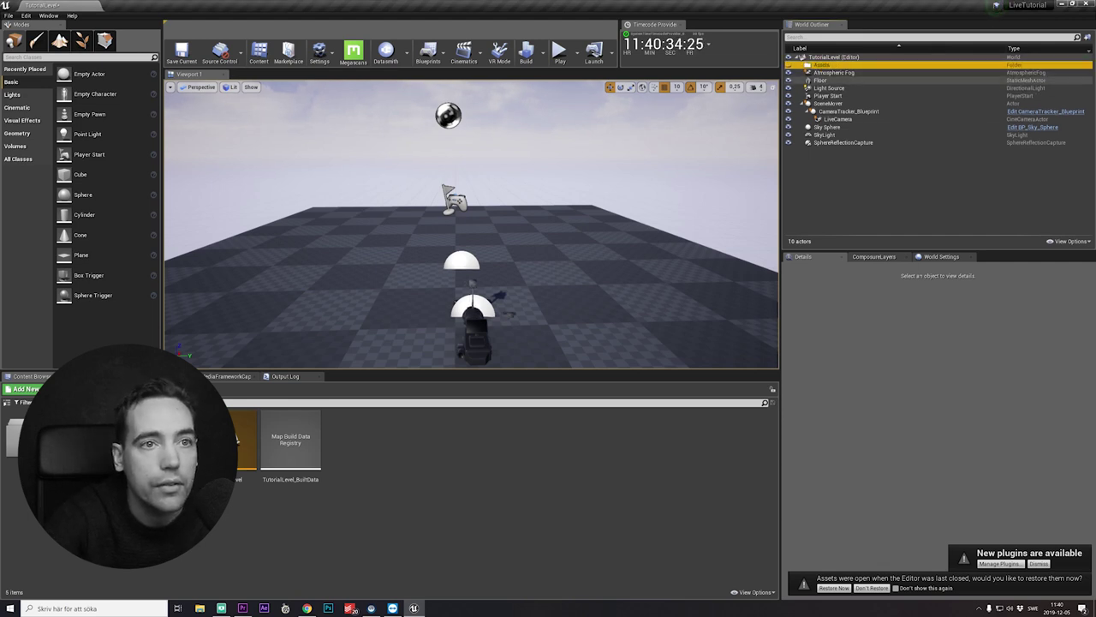
Move the fog, floor, light, player start, sky and reflection capture actors into the Assets folder and collapse it
click(834, 73)
shift+click(827, 95)
drag(827, 95, 829, 72)
click(827, 127)
shift+click(844, 142)
drag(843, 142, 823, 65)
click(800, 64)
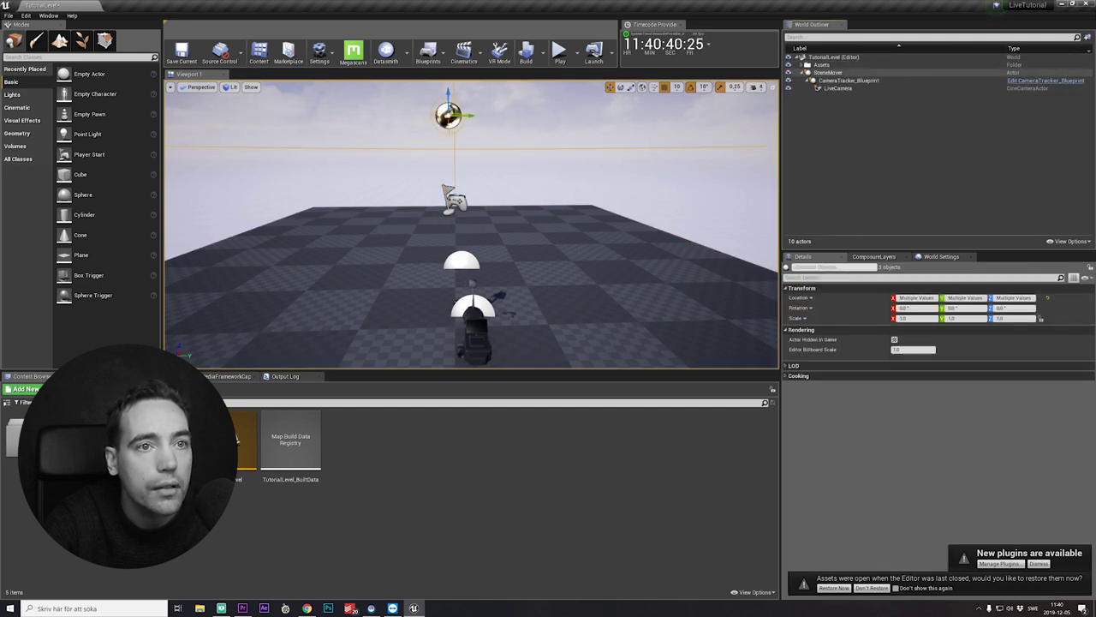
Create a second outliner folder named Scene
right_click(835, 133)
click(833, 135)
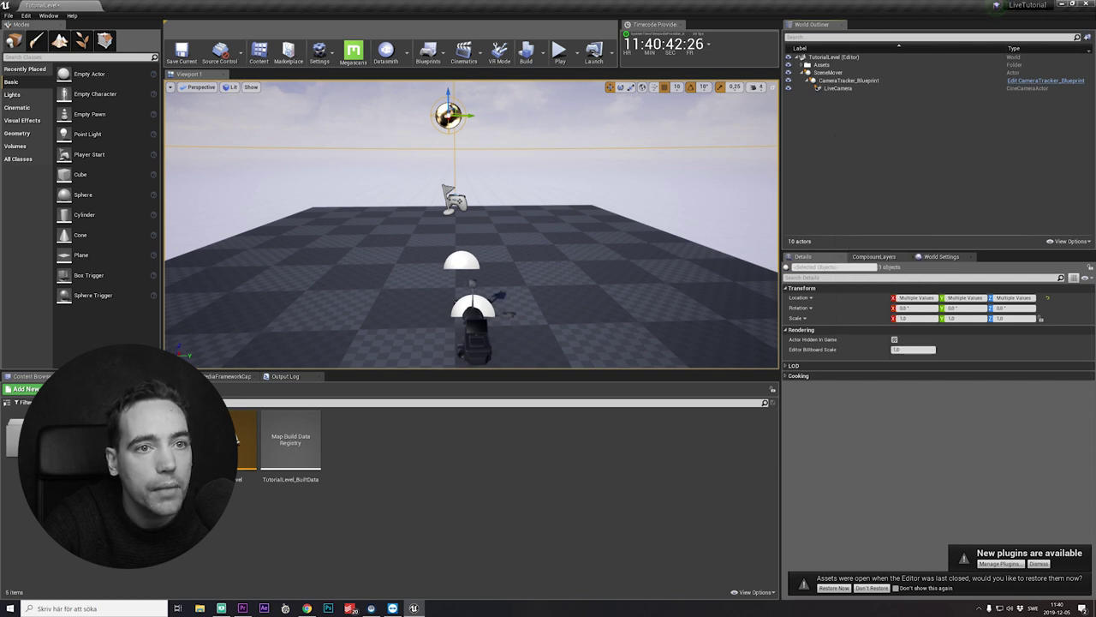
right_click(852, 121)
key(Escape)
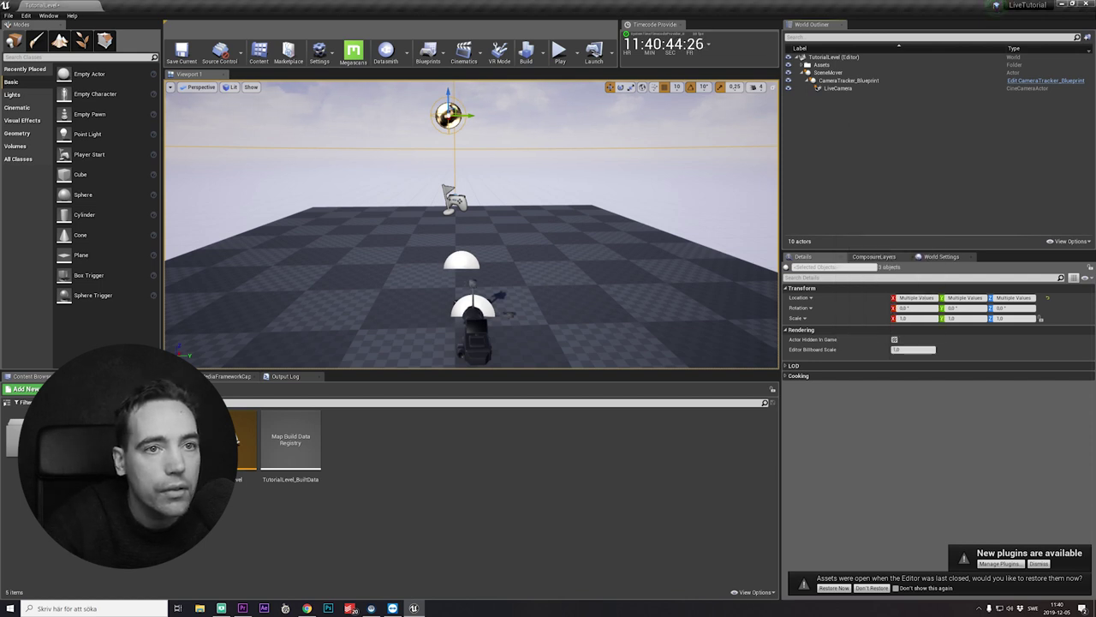
right_click(868, 133)
click(861, 129)
click(861, 129)
right_click(841, 141)
click(859, 147)
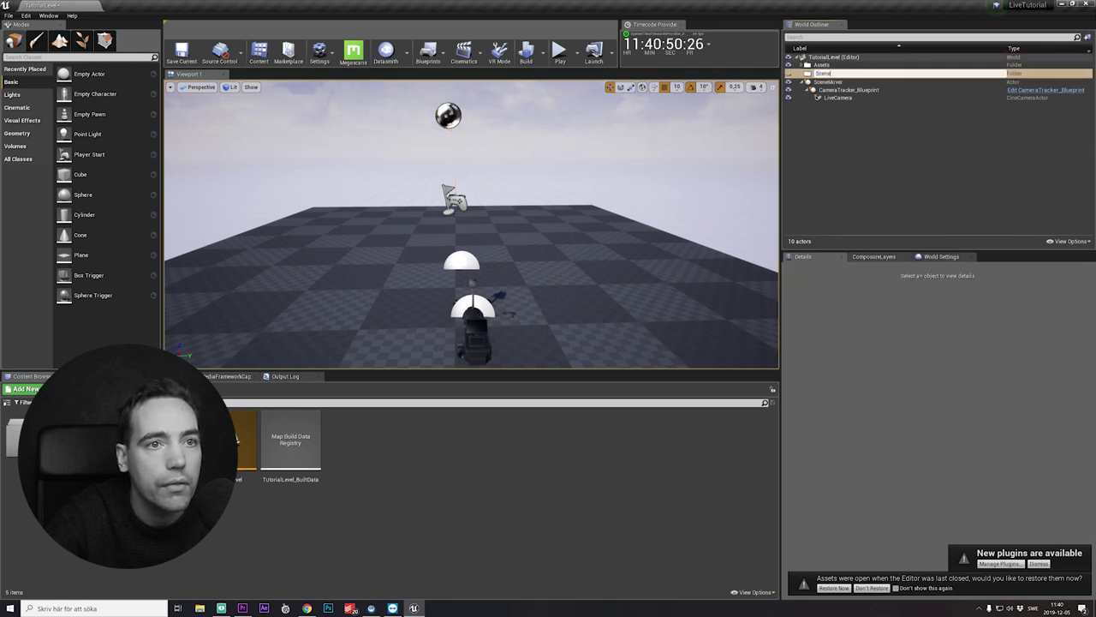
key(Return)
Move SceneMover with its CameraTracker_Blueprint and LiveCamera children into the Scene folder
click(828, 80)
shift+click(834, 96)
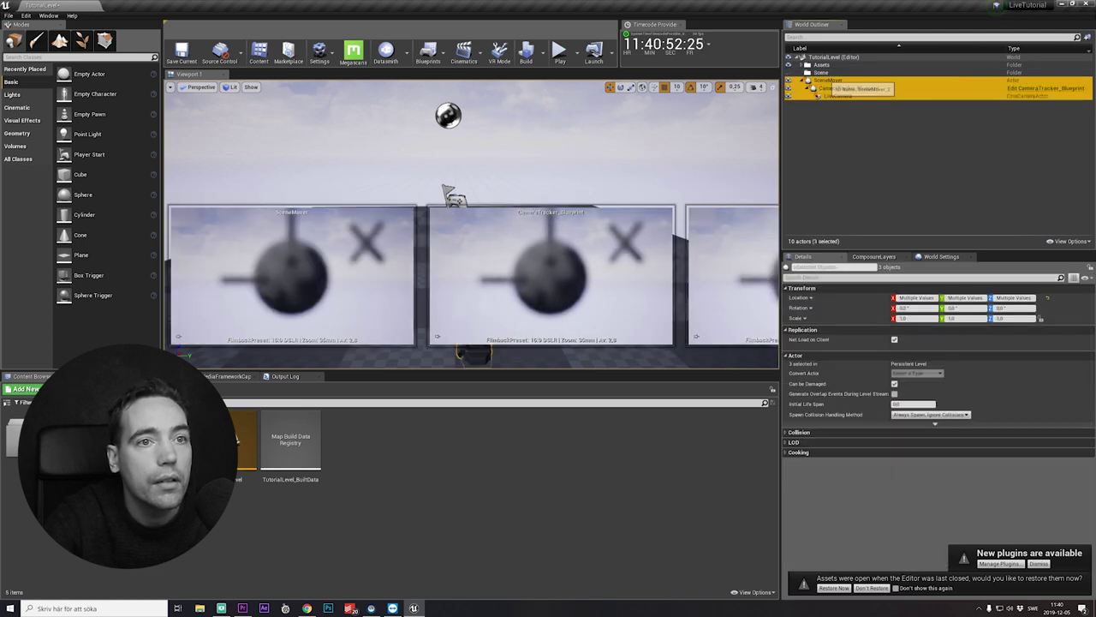
drag(818, 77, 817, 76)
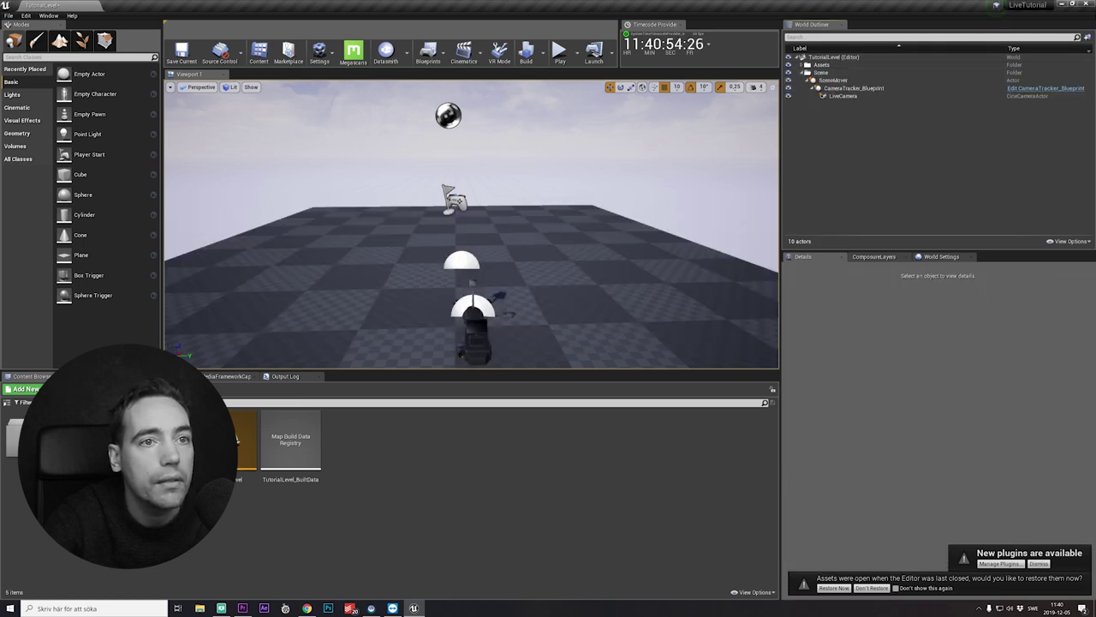
Run the level in Simulate mode to check the tracked camera, and stop the simulation
click(573, 53)
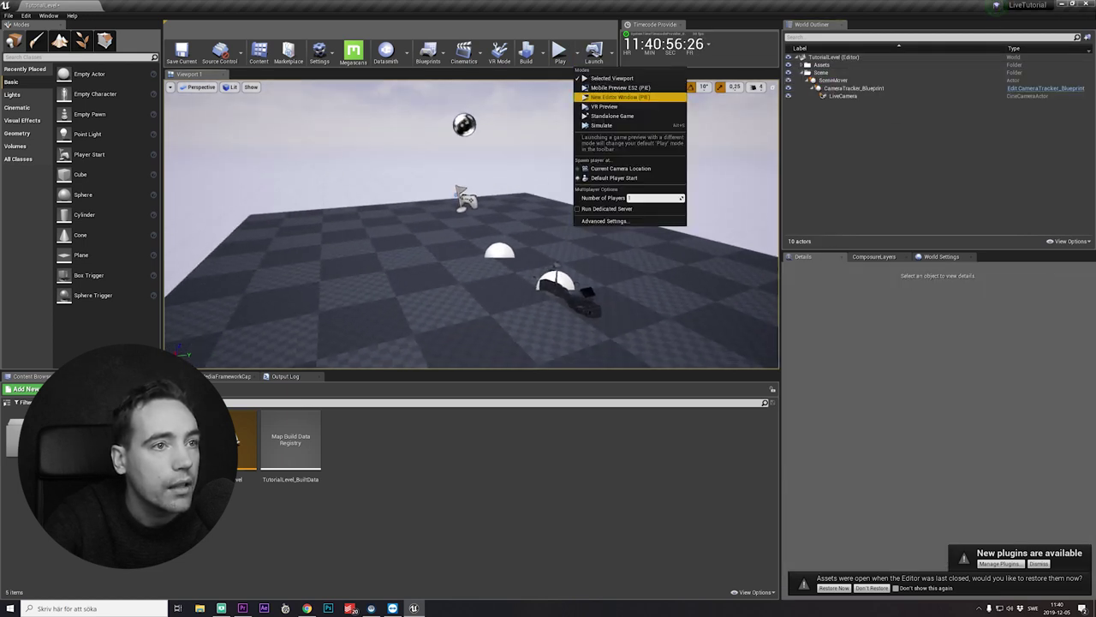
click(601, 125)
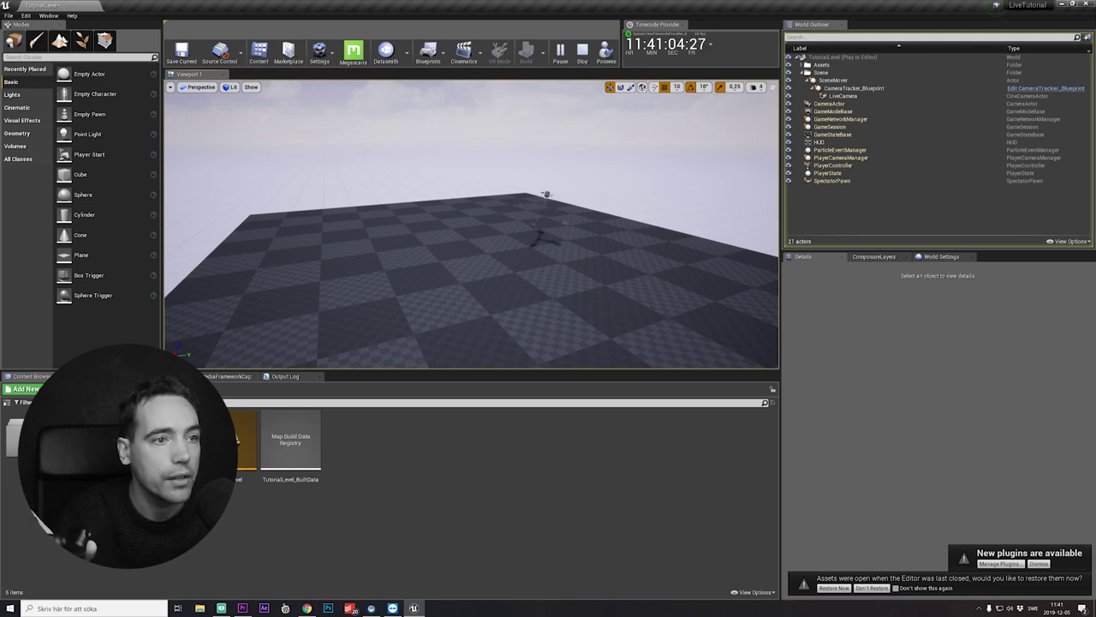
key(Escape)
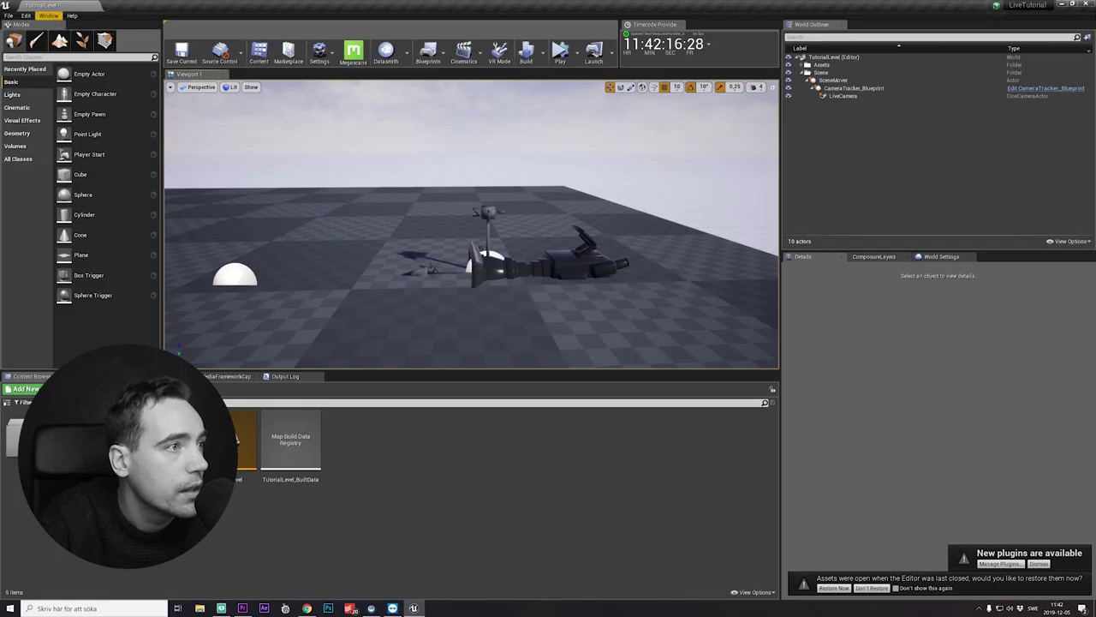
Enable the installed Blackmagic Media Player plugin for the project
click(48, 15)
click(26, 15)
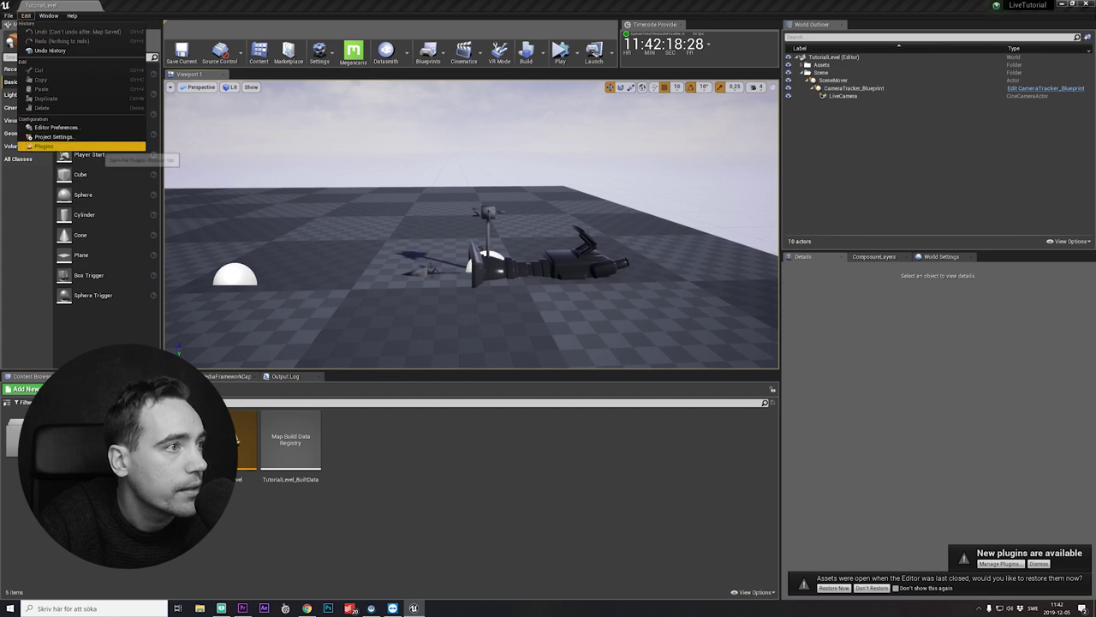
click(95, 146)
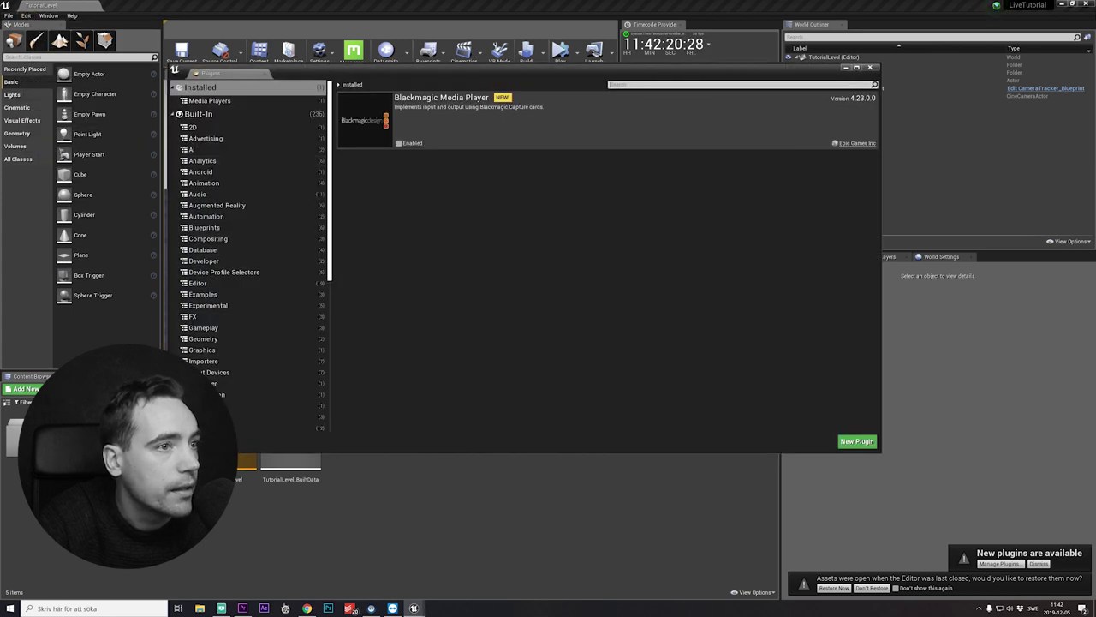
click(398, 143)
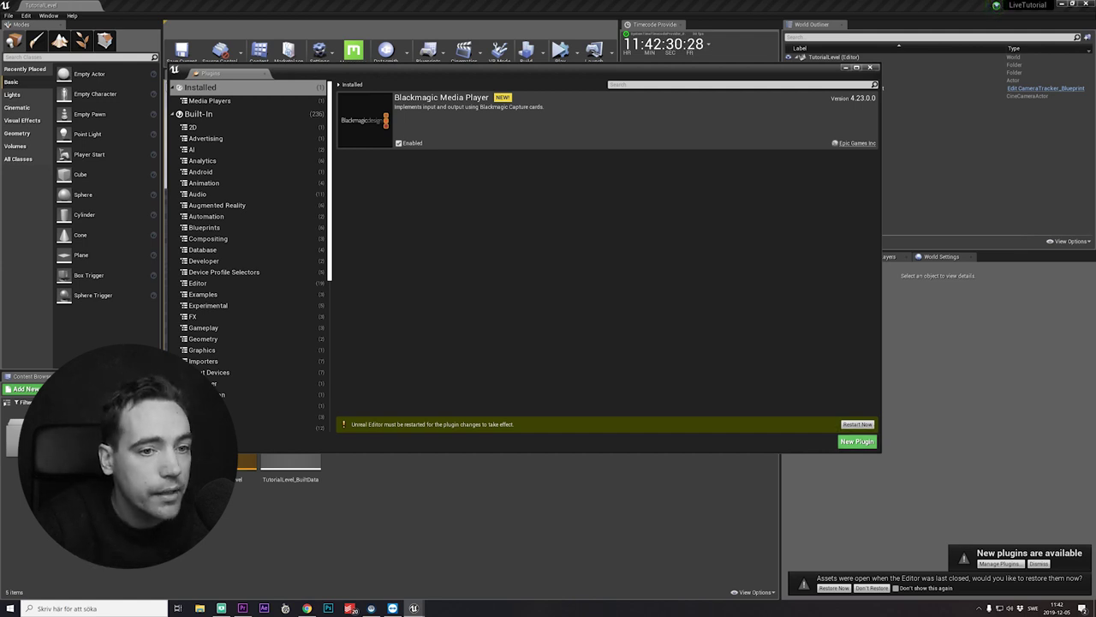
Find the built-in Timecode Synchronizer plugin and enable it, accepting its beta status
click(199, 113)
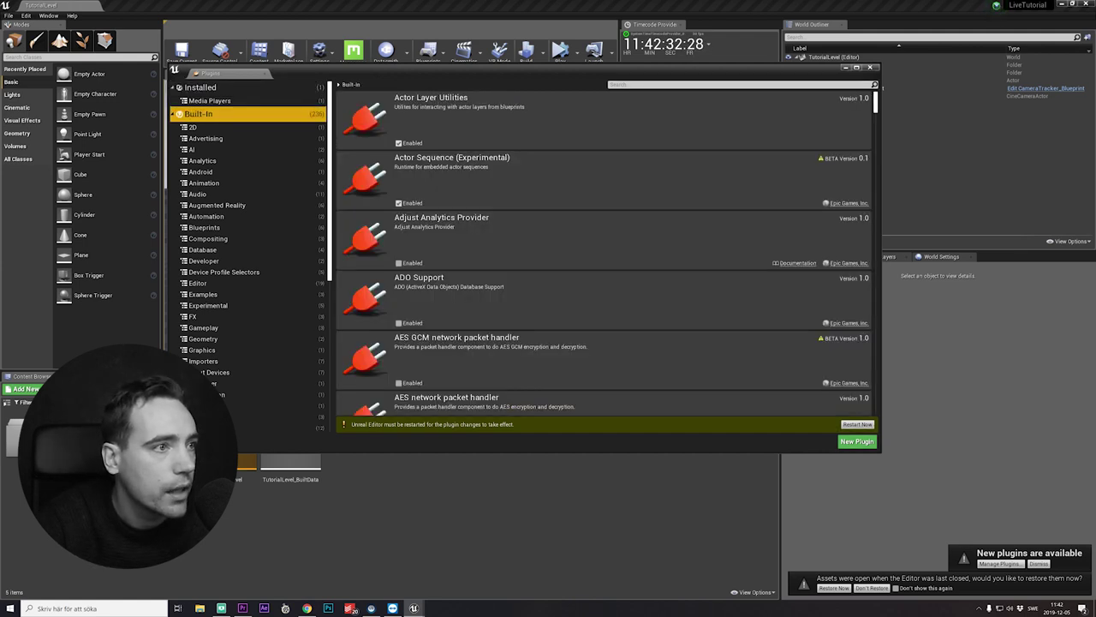
text(timecode)
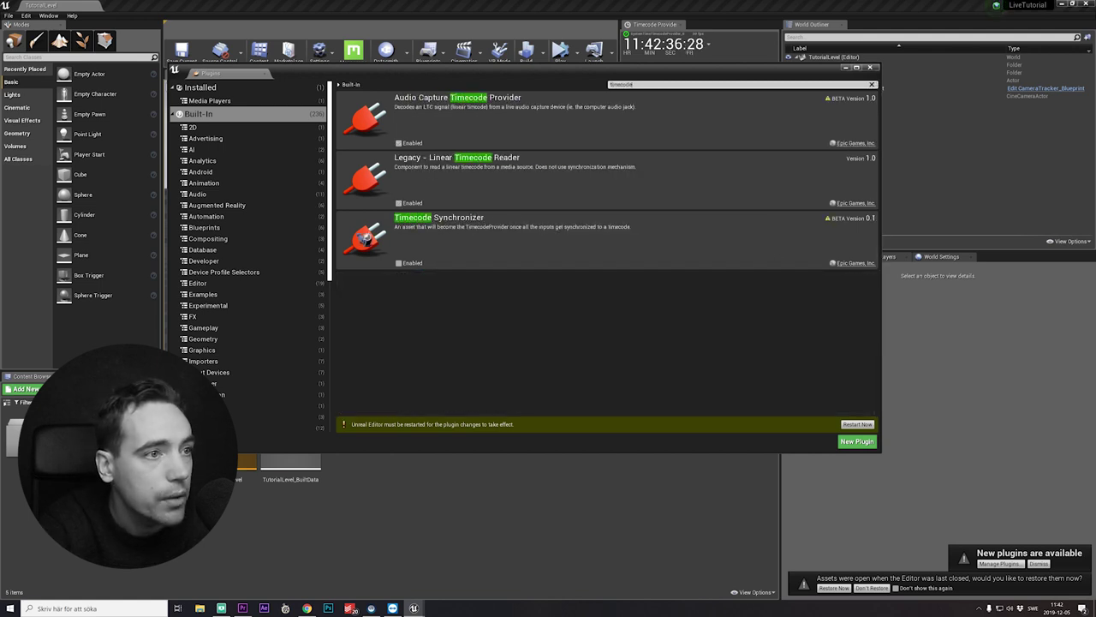
click(399, 262)
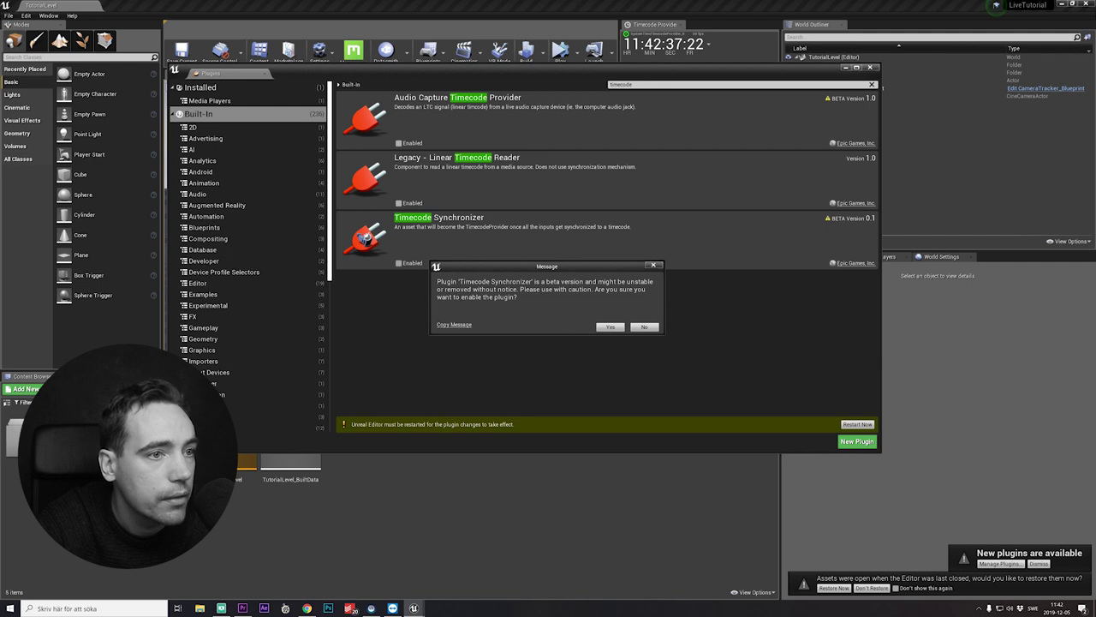
click(609, 326)
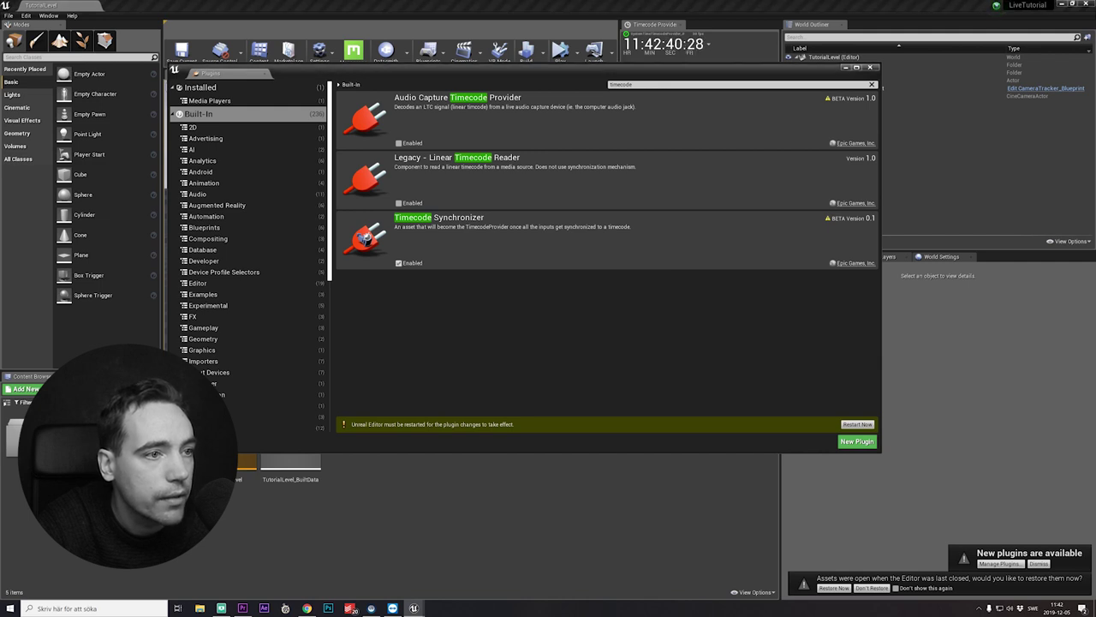
Enable the Apple ProRes Media and Media Framework Utilities plugins, and search the plugin list for compos
click(635, 85)
text(media)
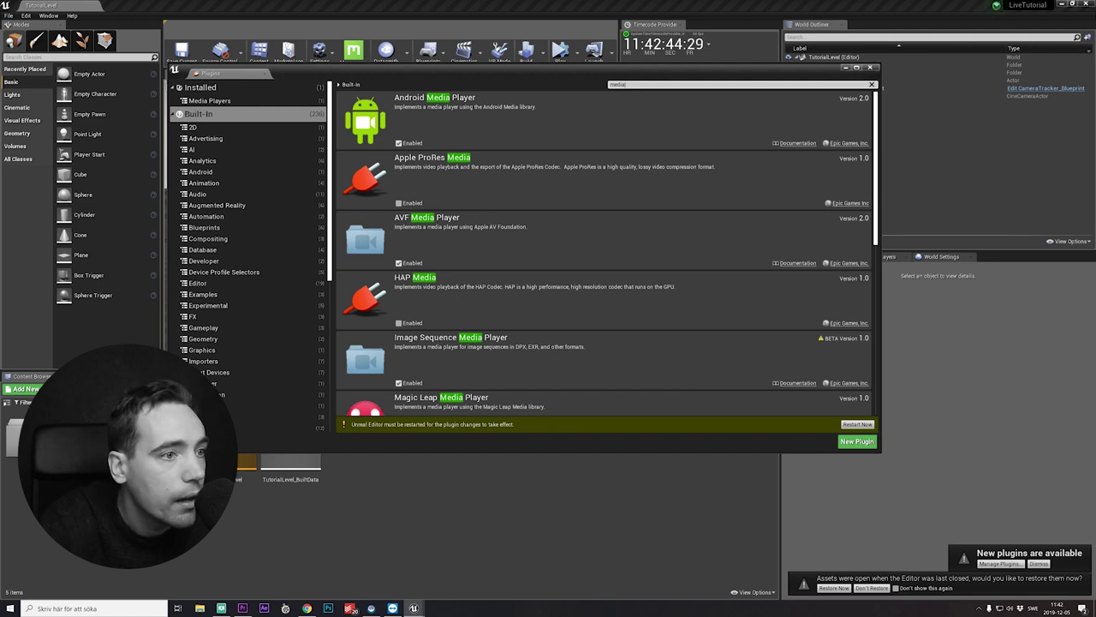
scroll(548, 222, down, 2)
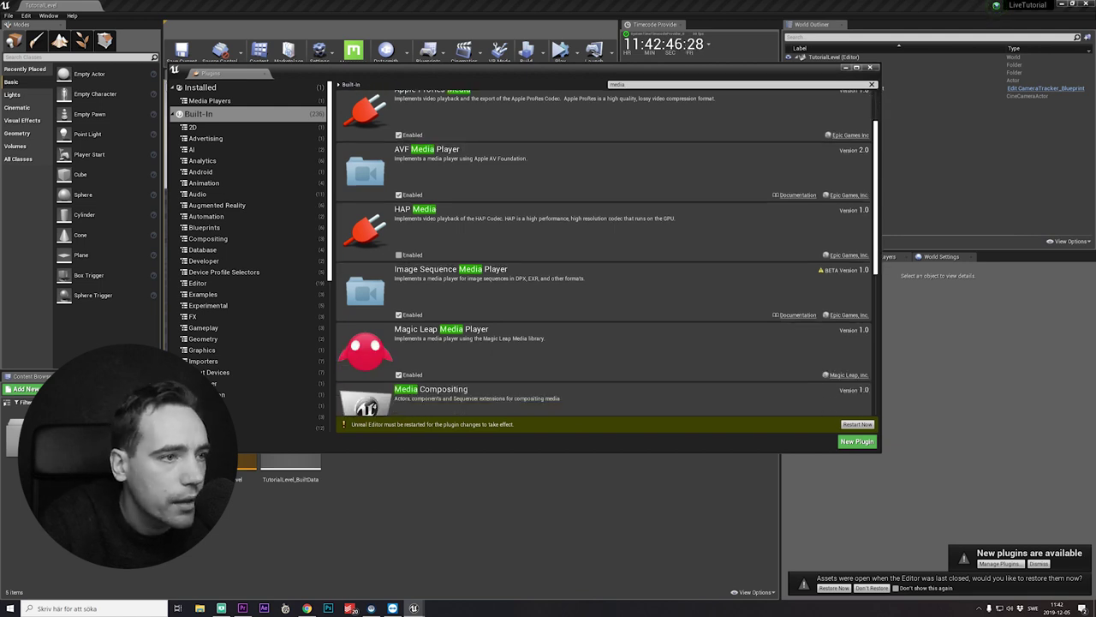
scroll(604, 248, down, 3)
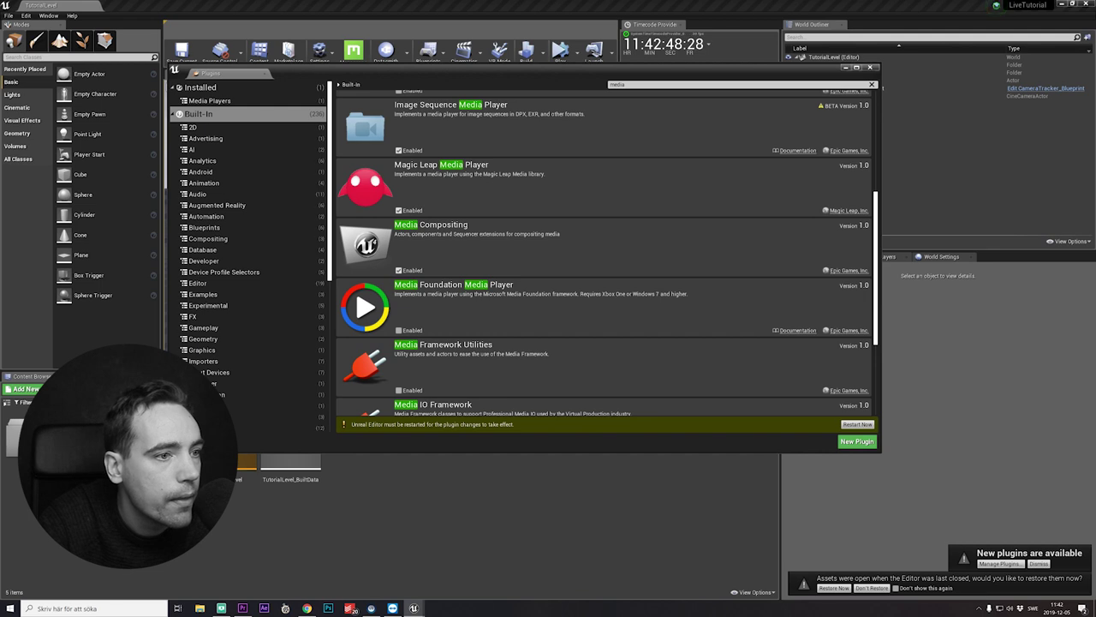
scroll(604, 249, down, 2)
scroll(604, 253, down, 3)
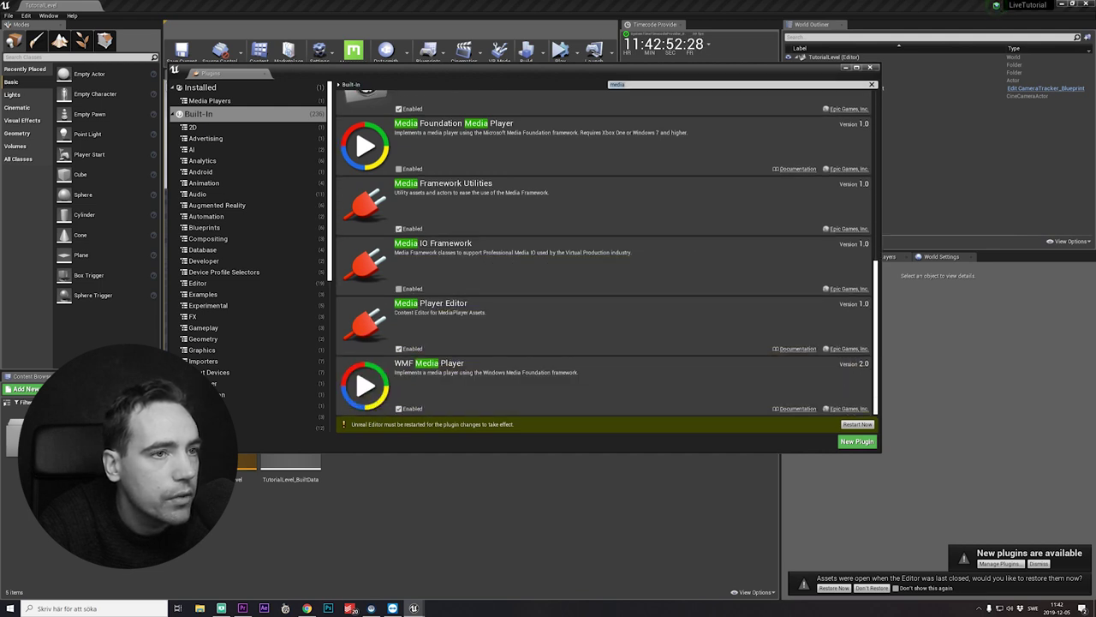
text(compos)
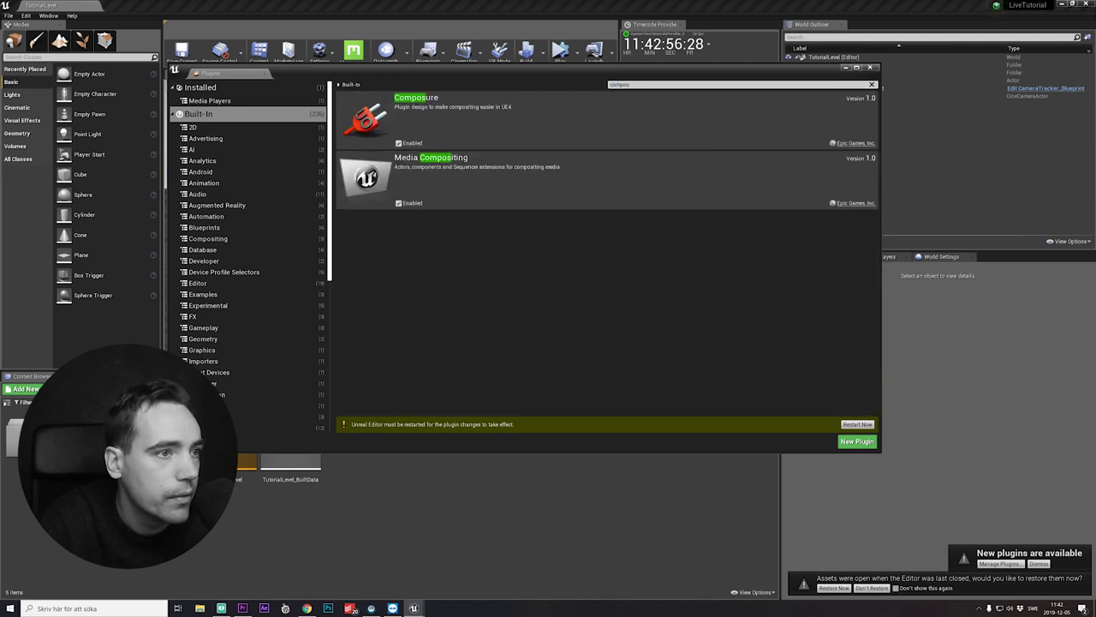
Restart the editor to apply the plugin changes and reopen TutorialLevel
click(857, 423)
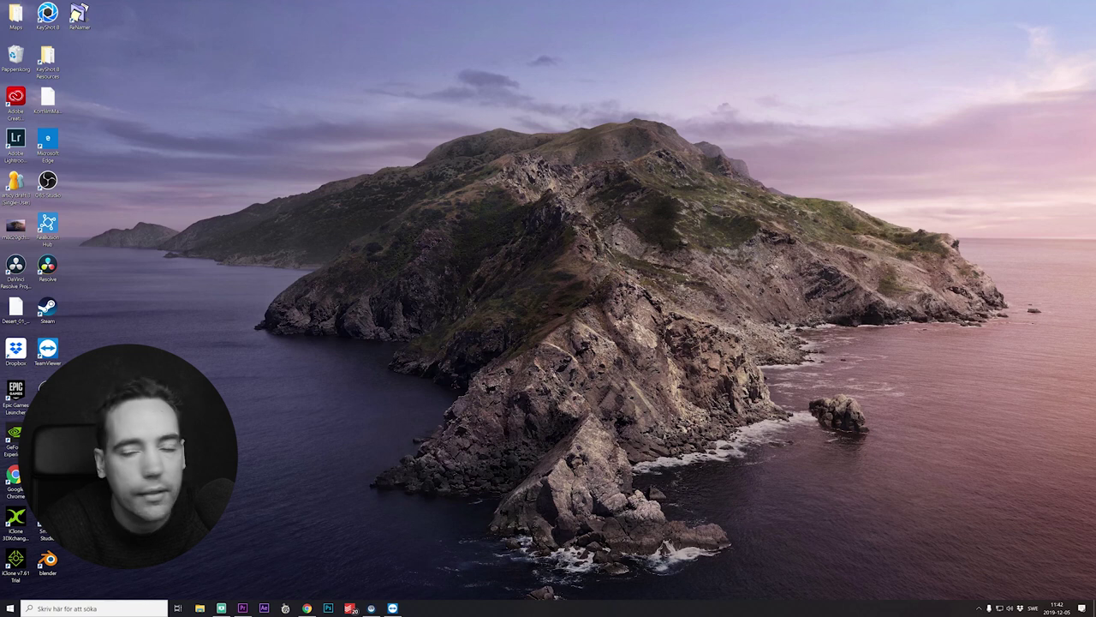
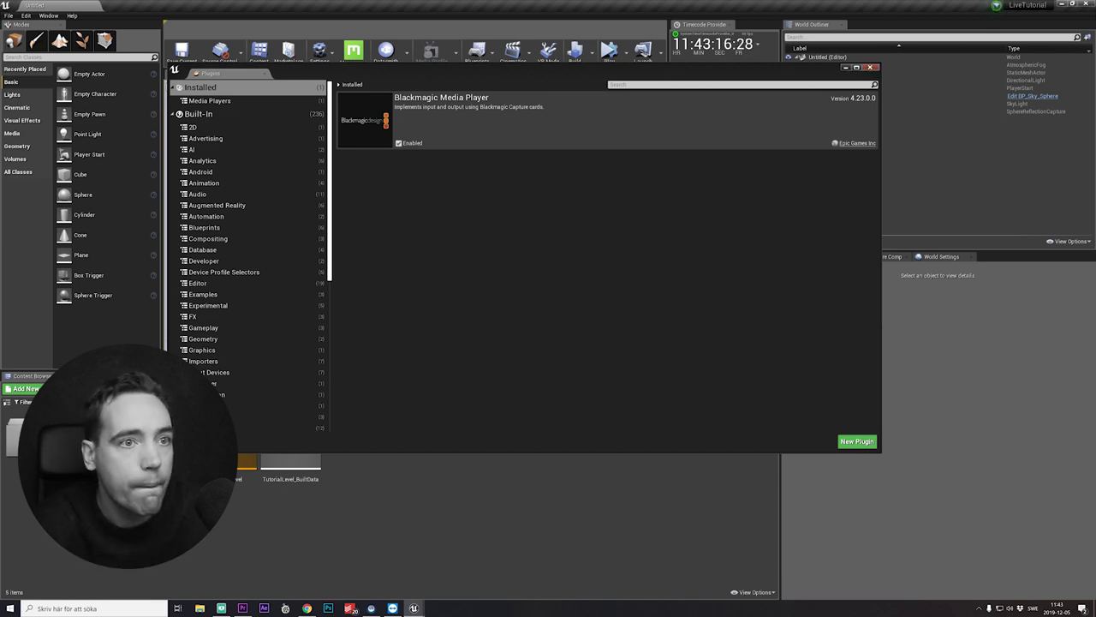
click(870, 68)
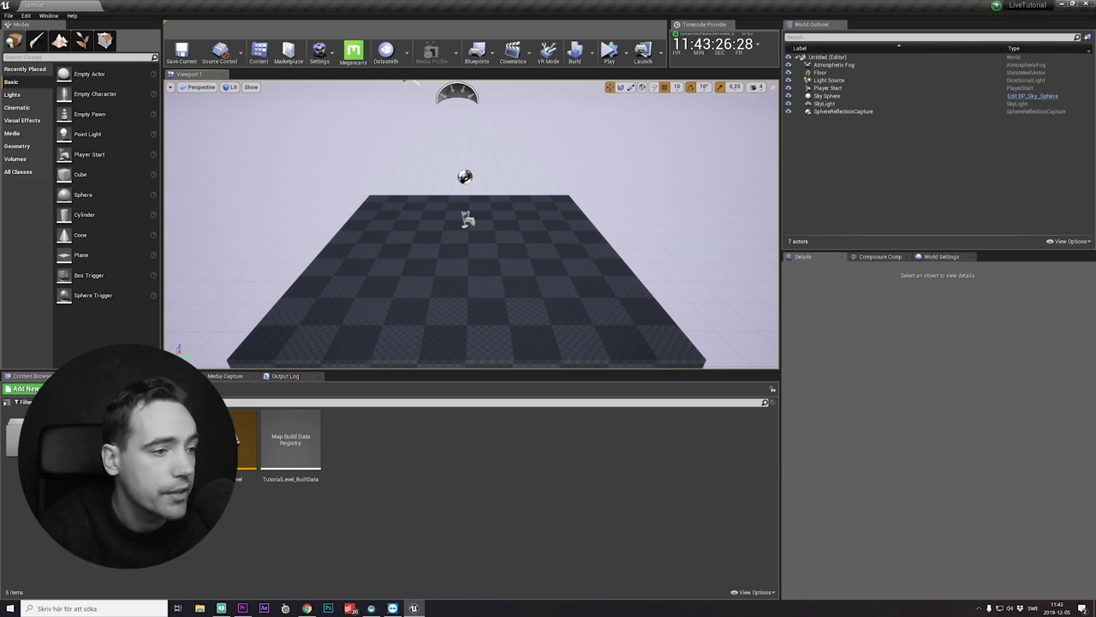
double_click(238, 439)
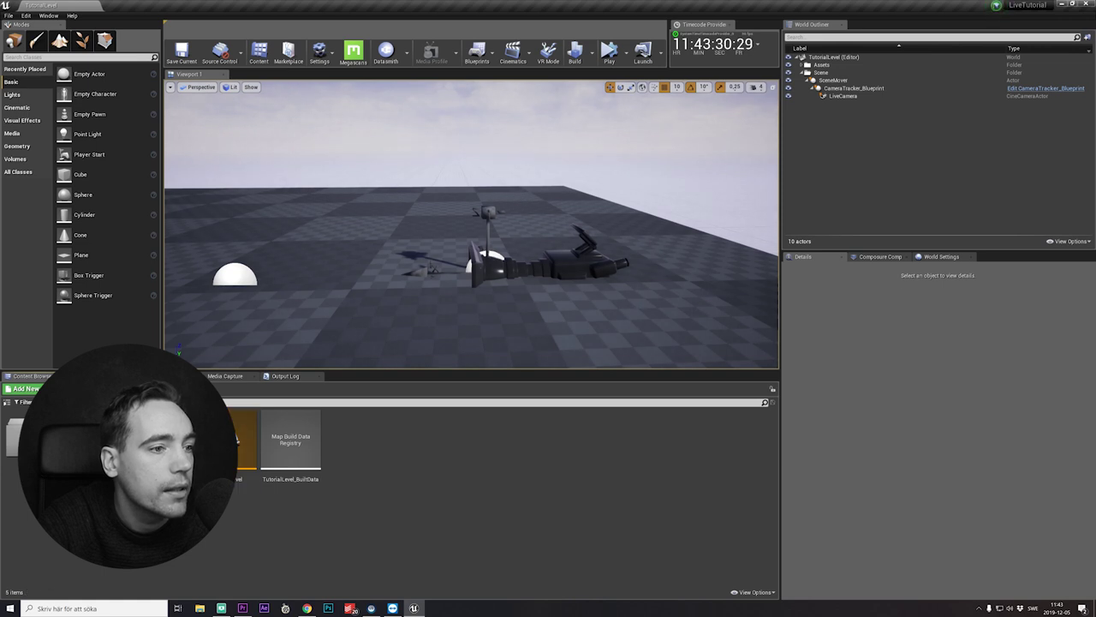
Create a new empty media profile and save it in the Content folder as BlackmagicMediaProfile
right_click(430, 441)
mouse_move(462, 433)
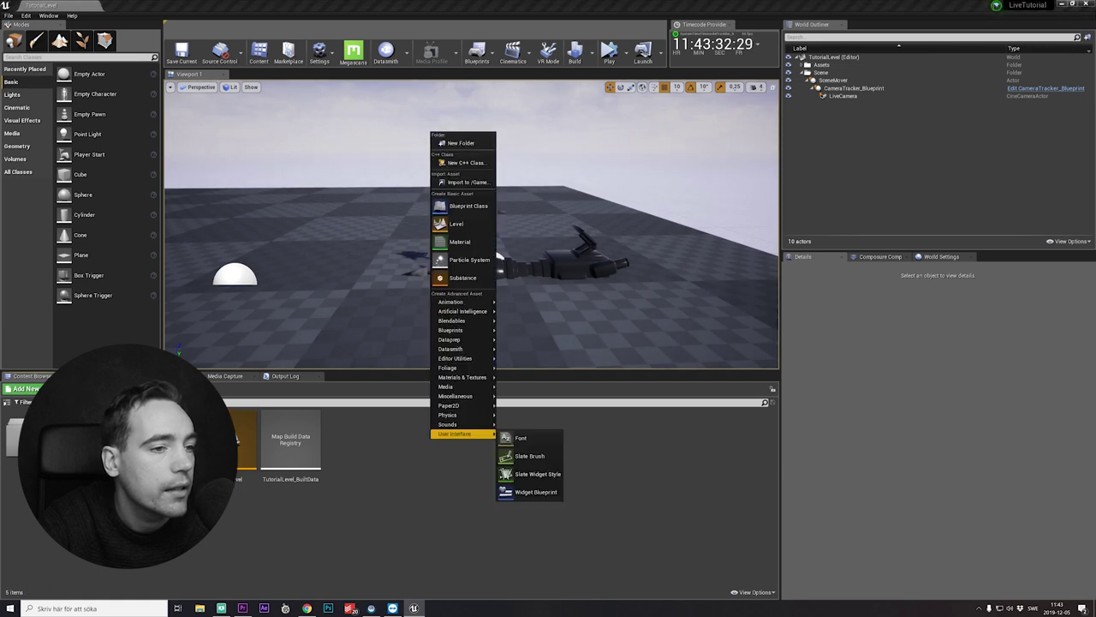
click(457, 53)
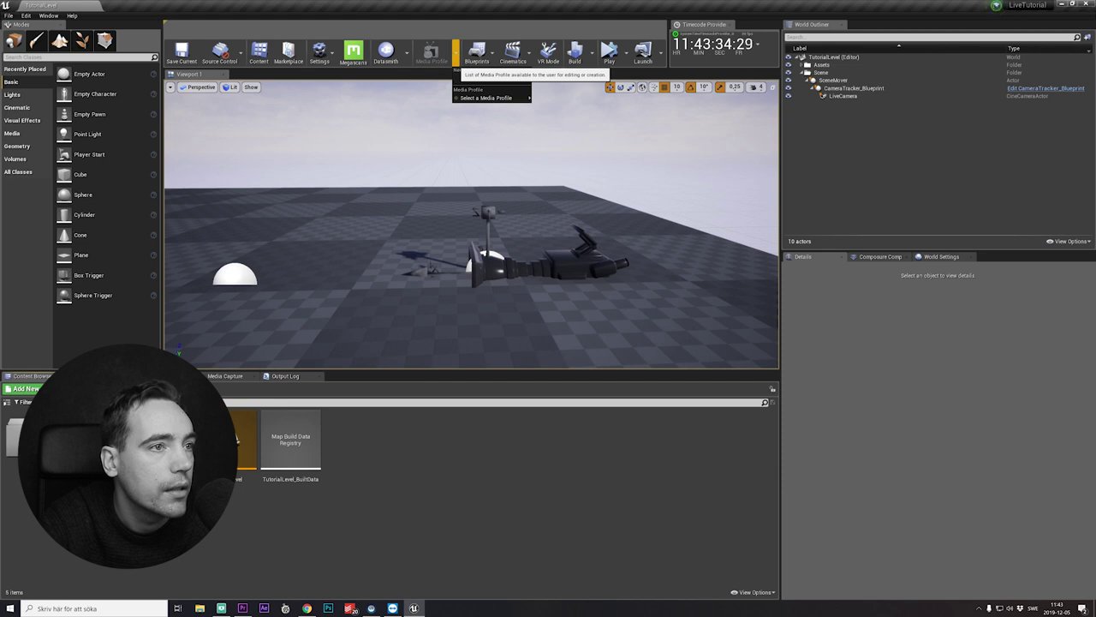
click(457, 53)
click(463, 78)
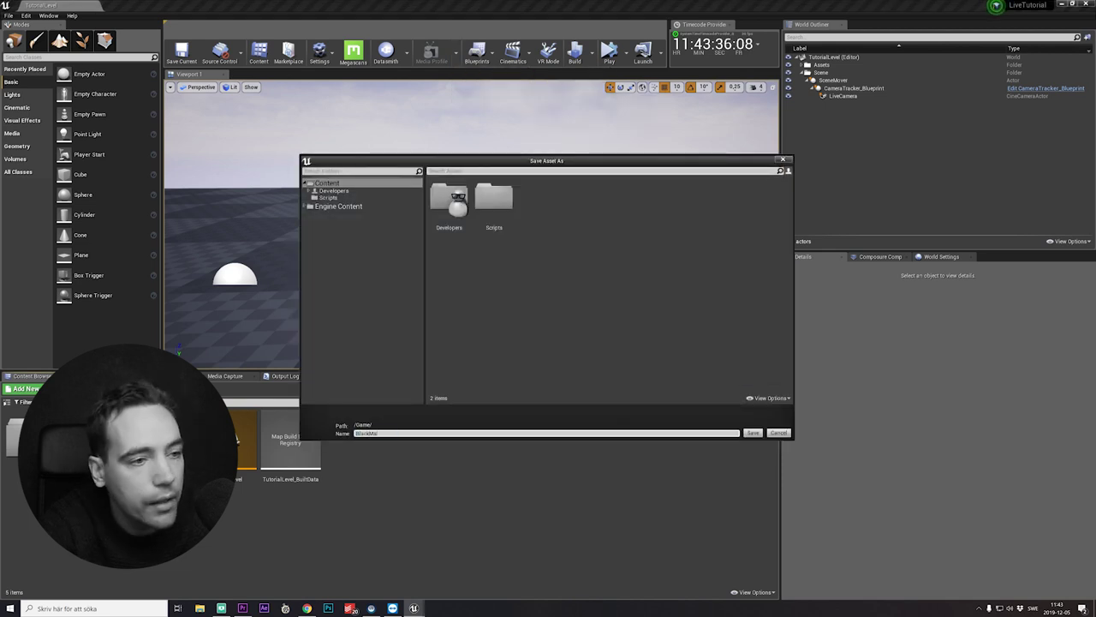
text(BlackmagicMediaProfile)
key(Return)
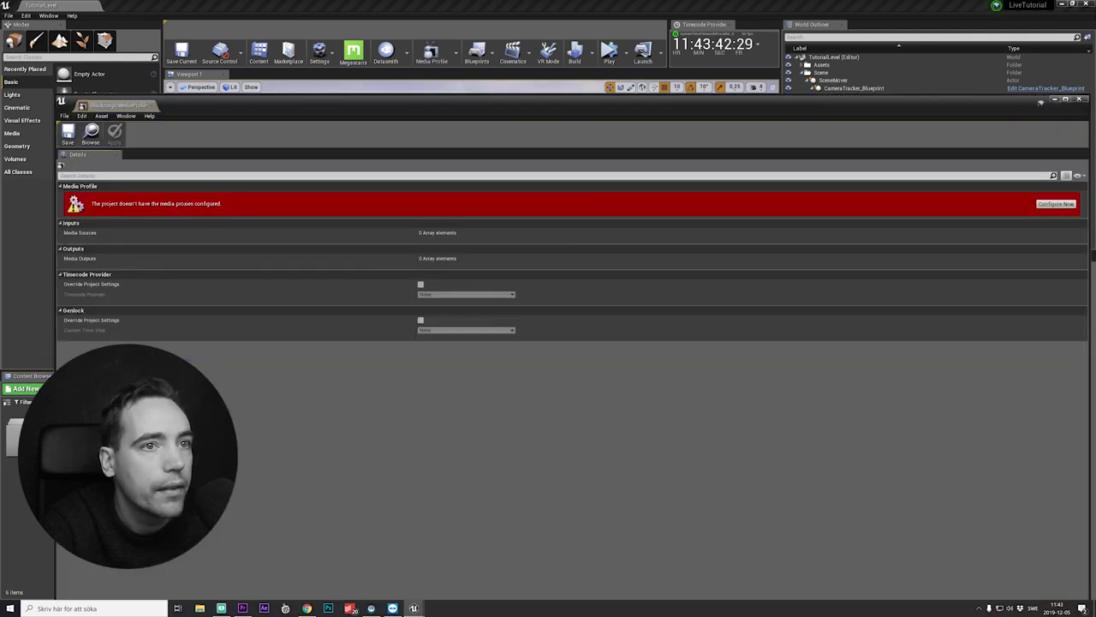
Configure the project's missing media proxies and reopen BlackmagicMediaProfile for editing
click(1056, 204)
click(580, 360)
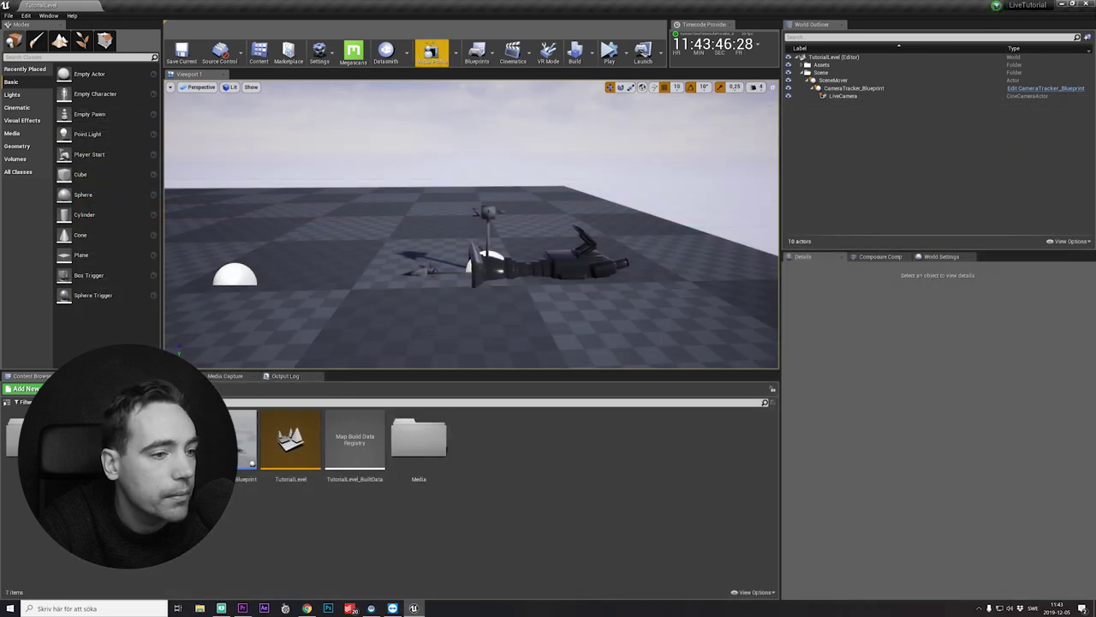
click(456, 53)
mouse_move(492, 98)
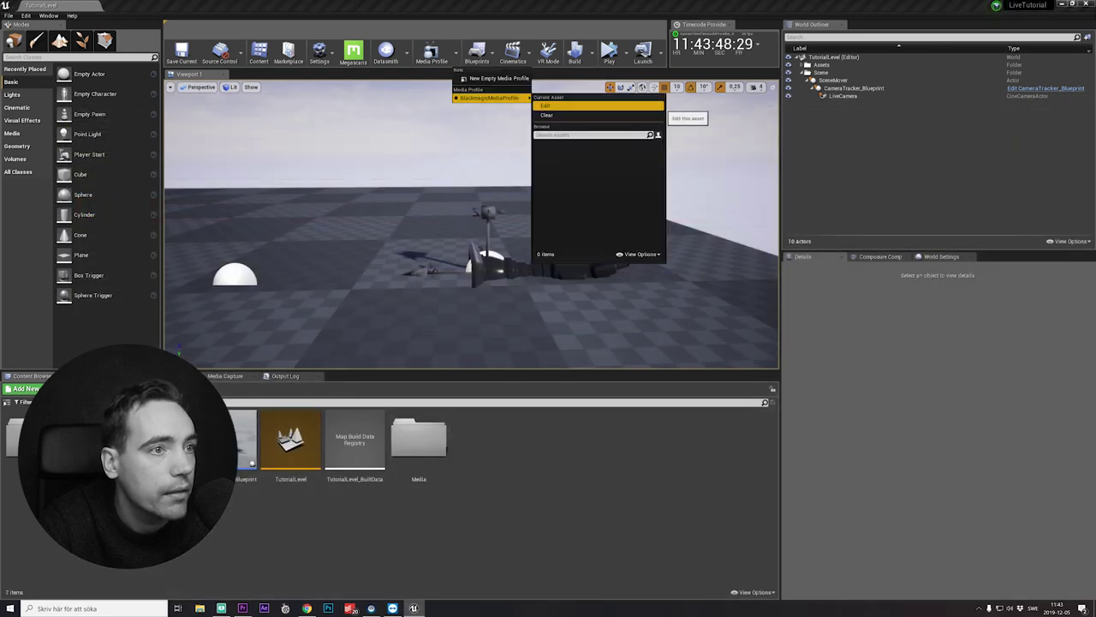
click(591, 107)
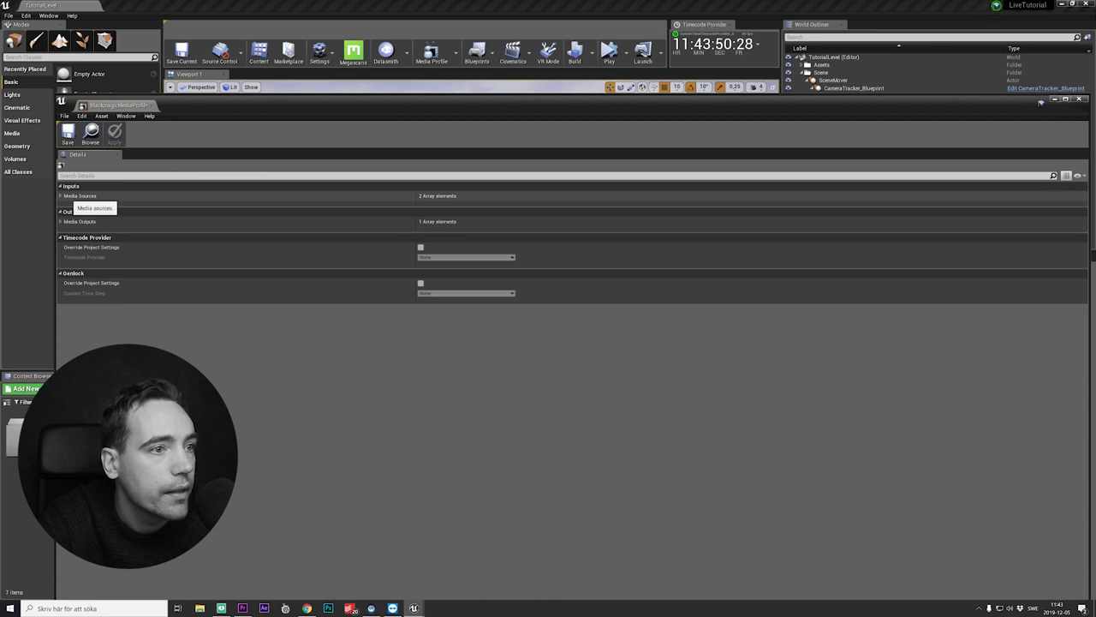
Set MediaSource-01 to a Blackmagic Media Source using DeckLink Duo (1), HD 1080, Progressive, at 30 fps
click(61, 196)
click(466, 205)
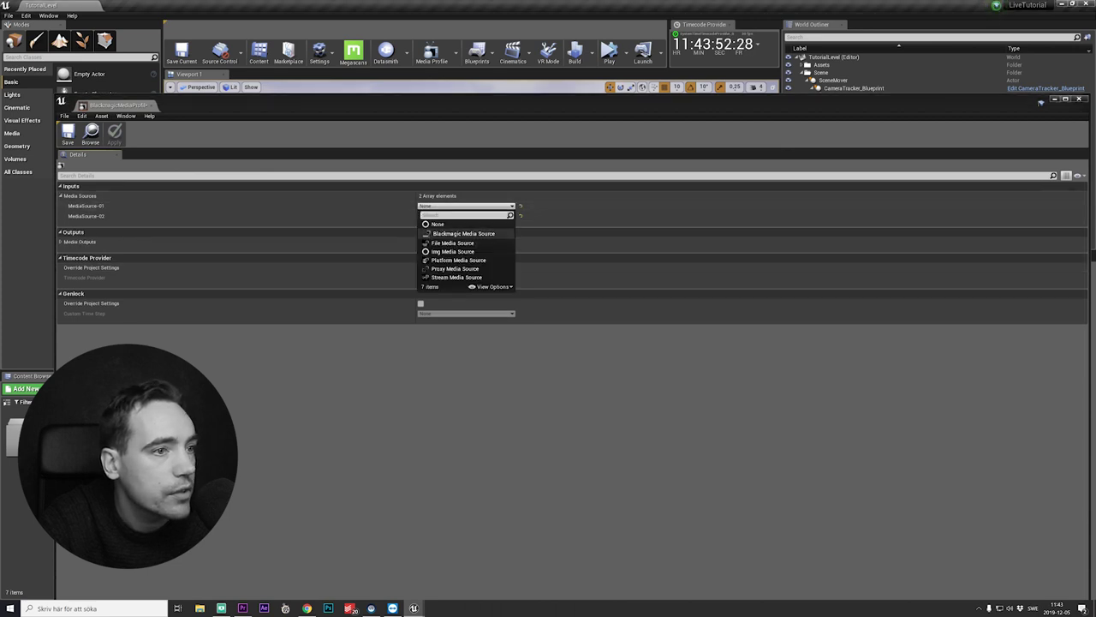
click(462, 234)
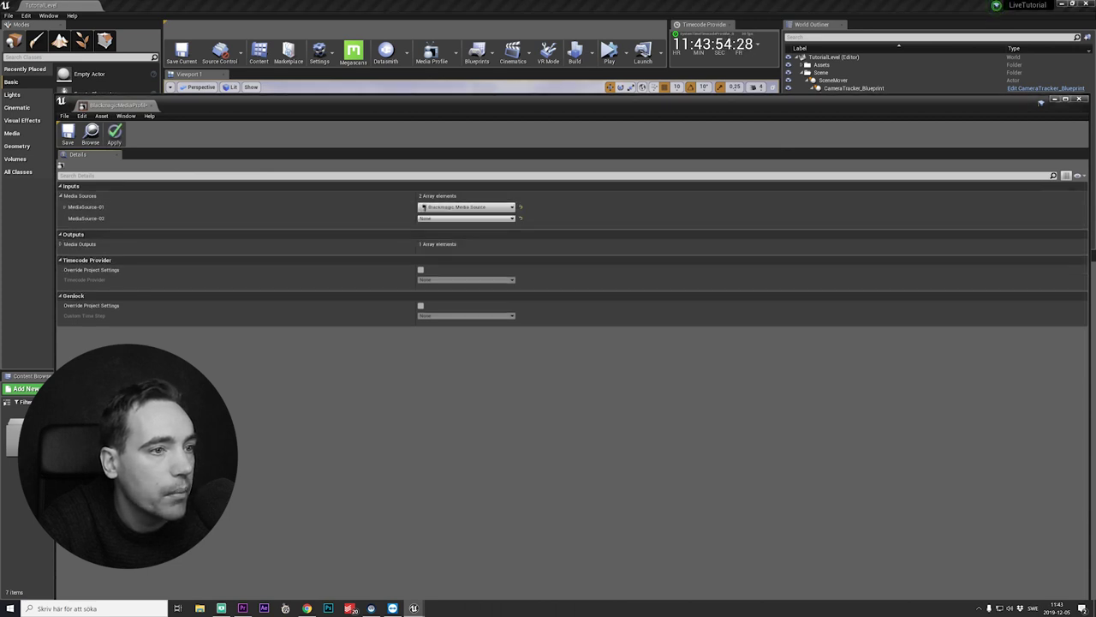
click(73, 218)
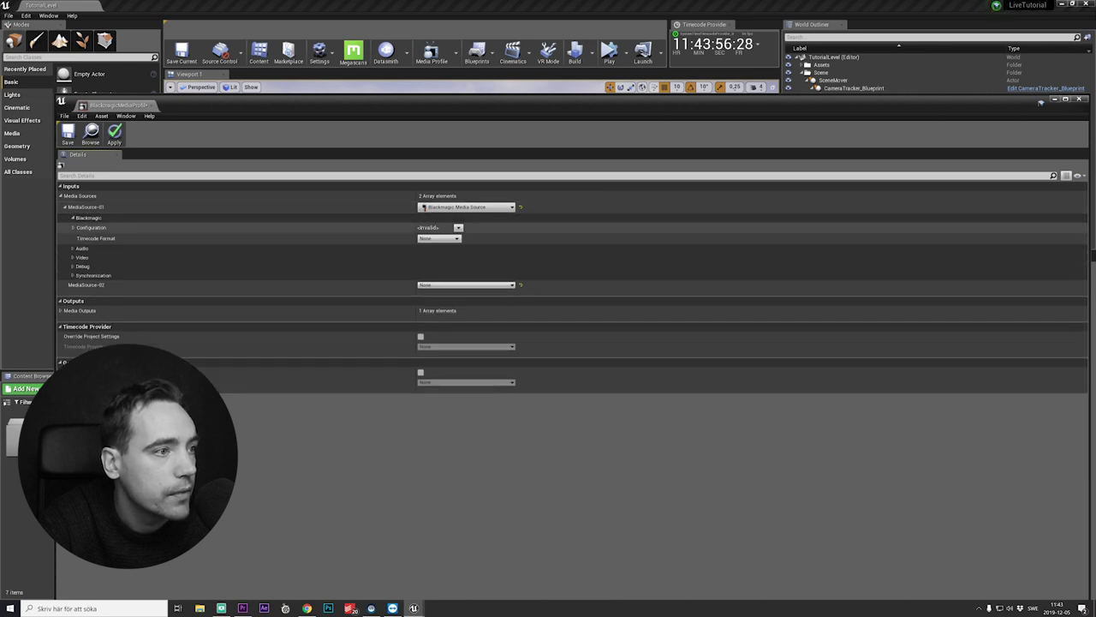
click(458, 227)
click(477, 242)
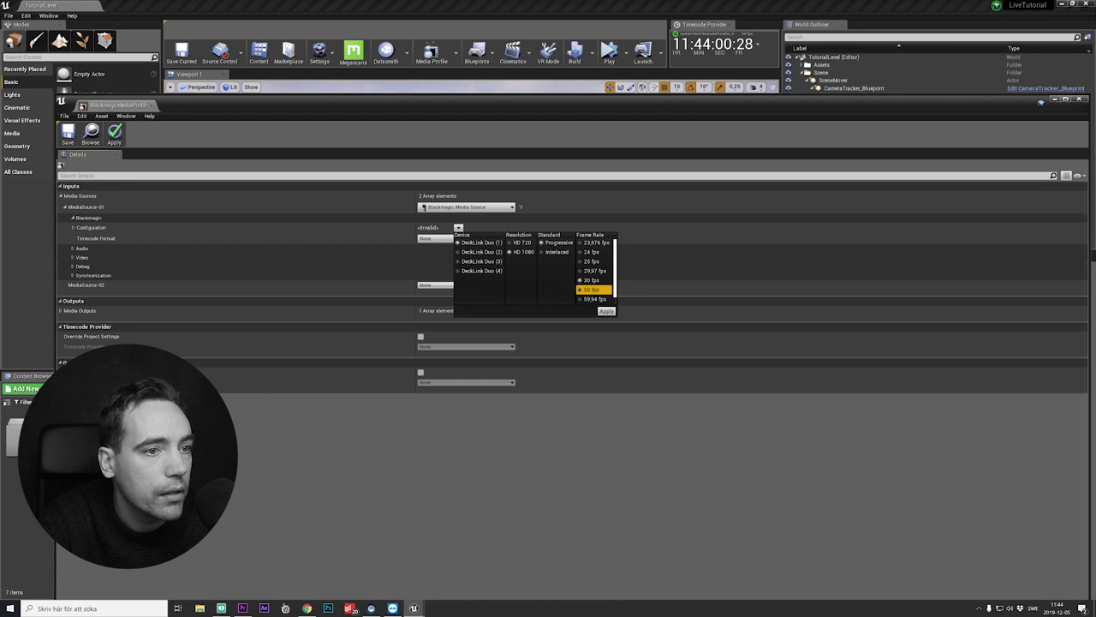
click(606, 310)
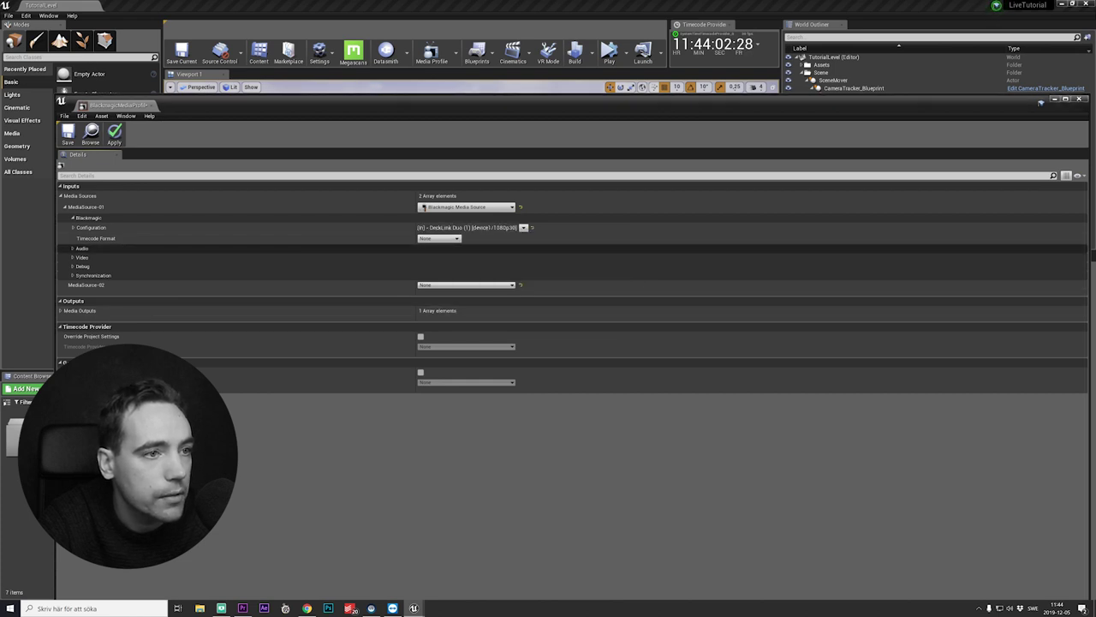
Set MediaSource-01's timecode format to VITC and its video to 10bit YUV color format with sRGB input enabled
click(439, 239)
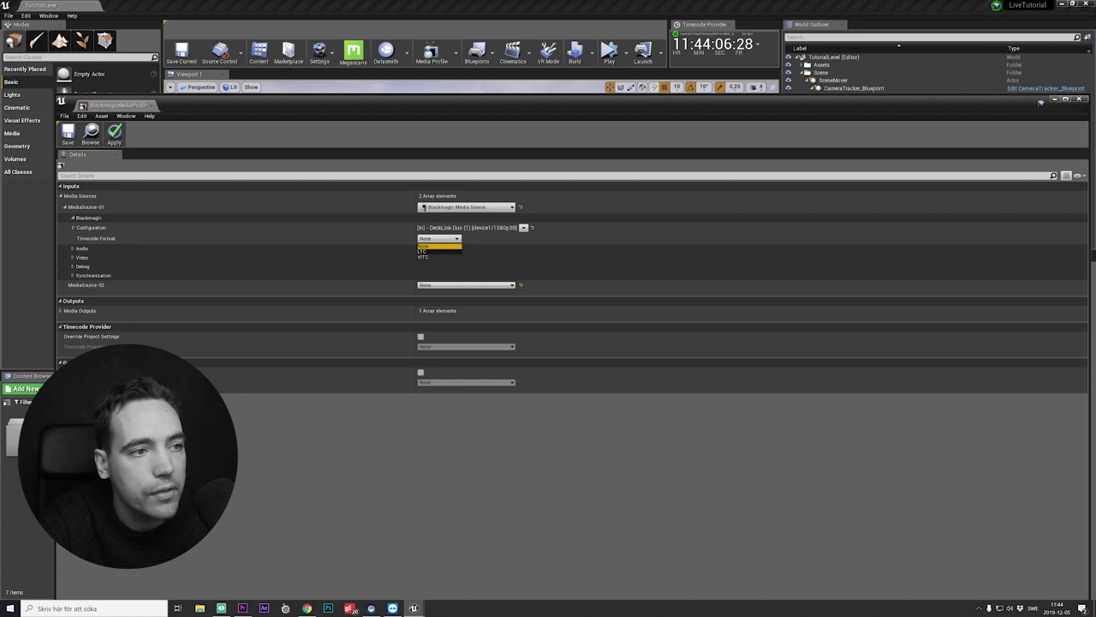
click(423, 256)
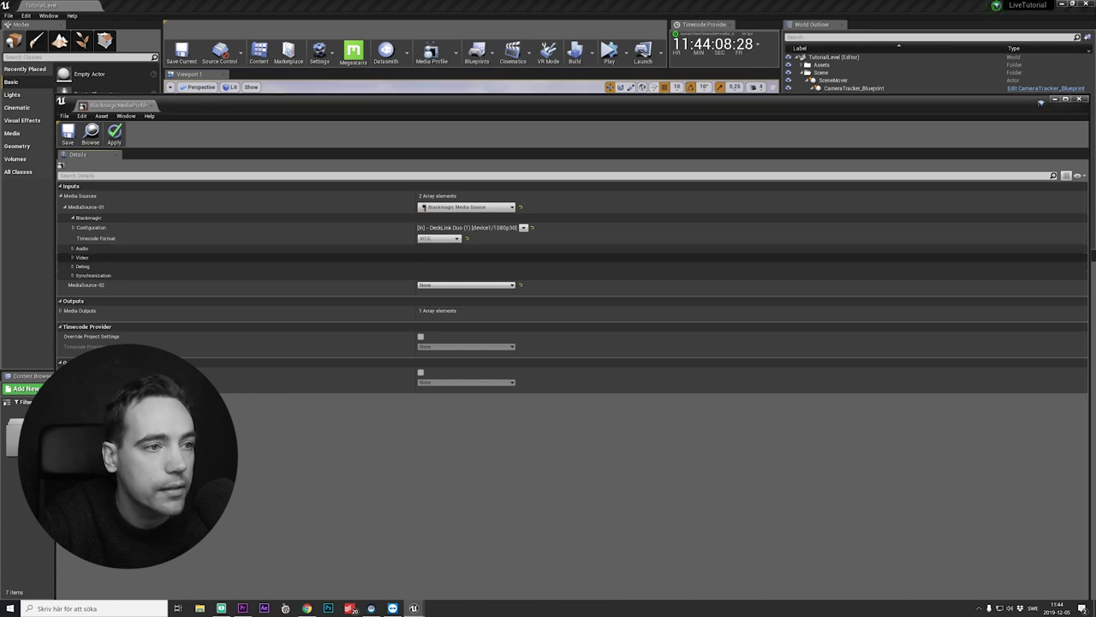
click(73, 257)
click(438, 278)
click(437, 289)
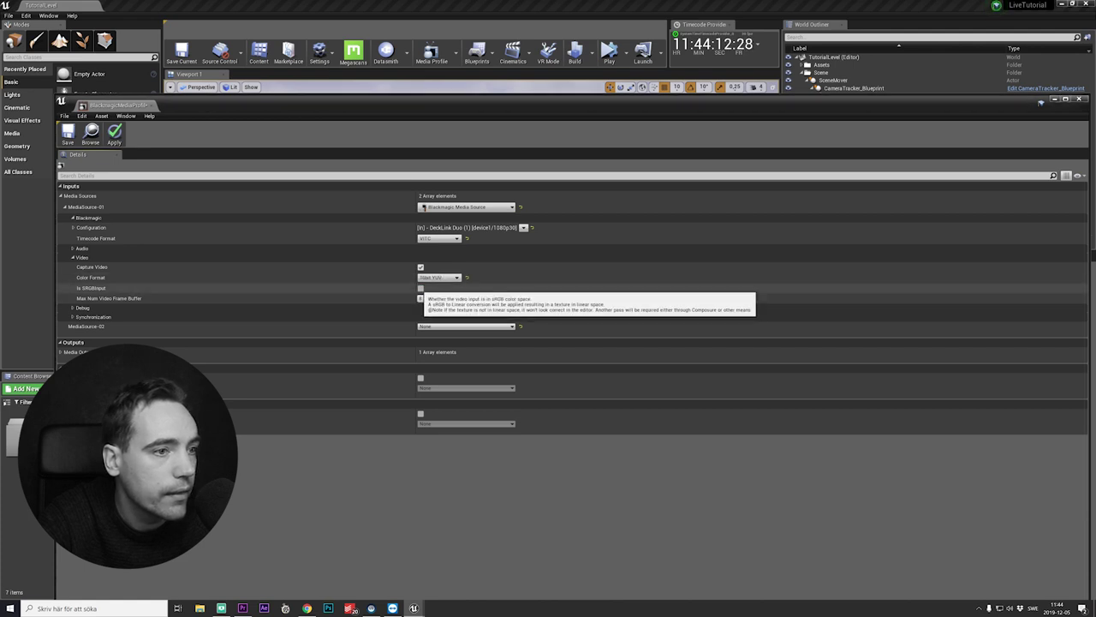
click(420, 288)
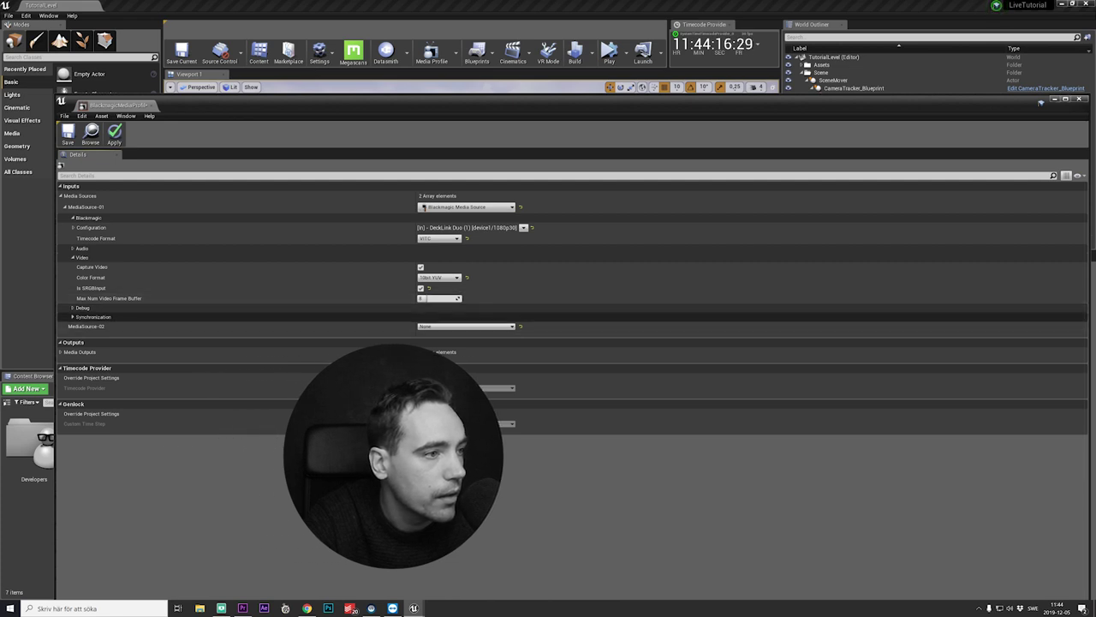
Enable Burn Frame Timecode in MediaSource-01's debug settings
click(73, 317)
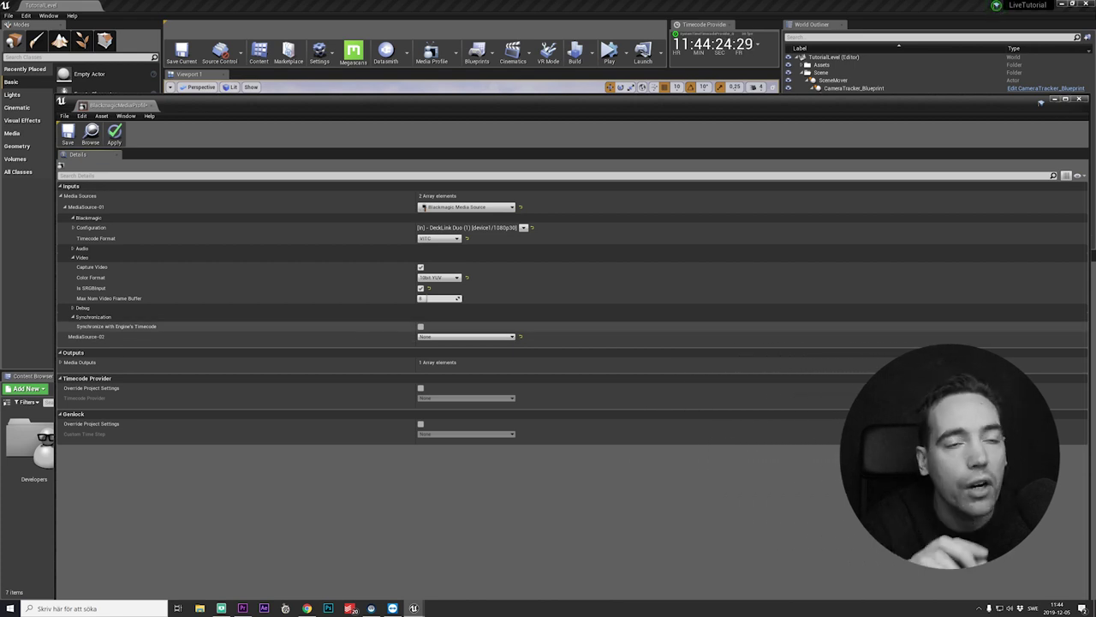
click(74, 308)
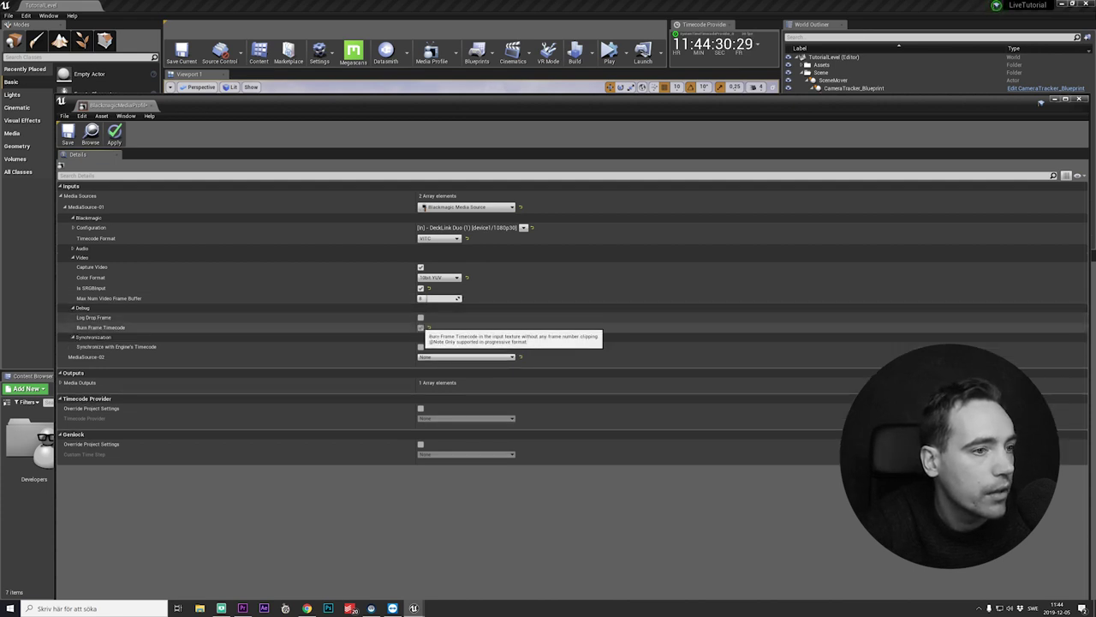
click(421, 327)
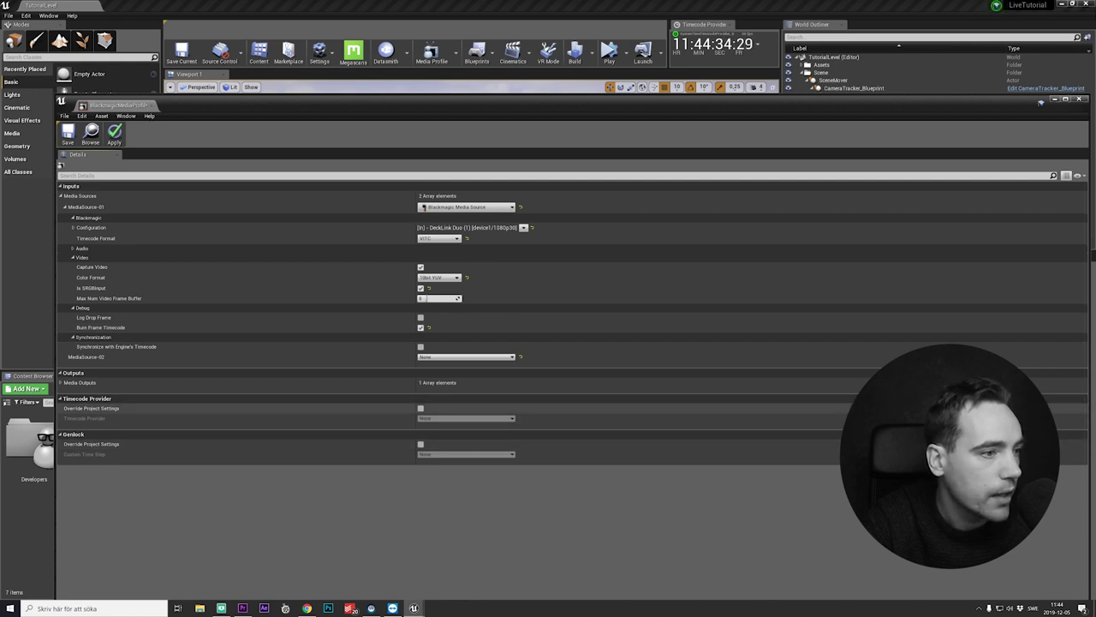
Override the project's timecode provider with Blackmagic SDI Input on DeckLink Duo (1), HD 1080 Progressive at 30 fps, with VITC timecode format
click(421, 408)
click(462, 418)
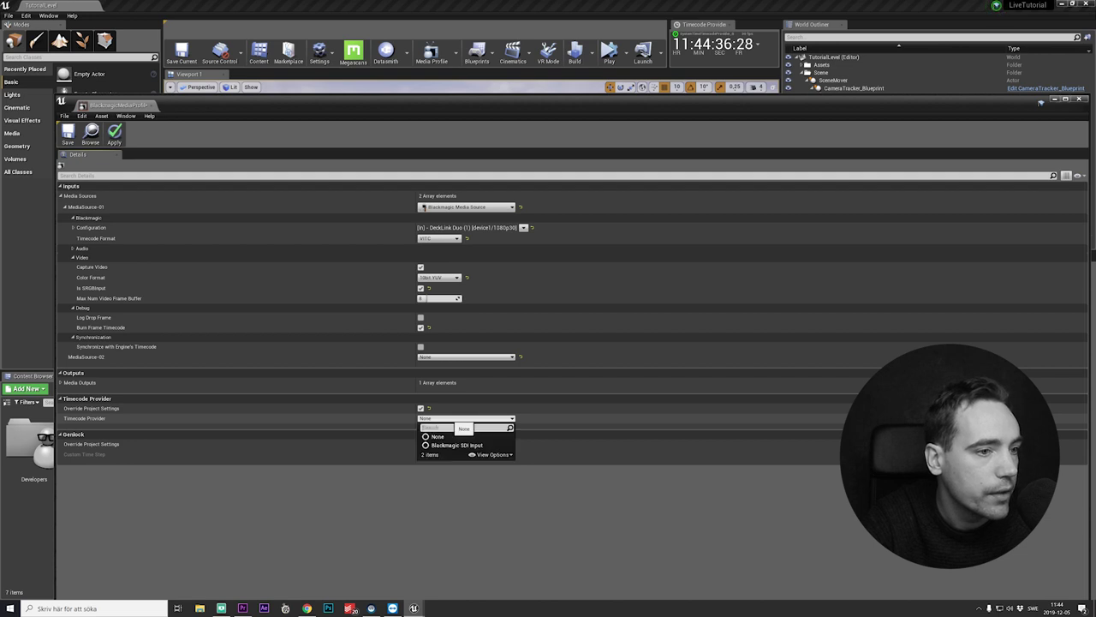
click(457, 446)
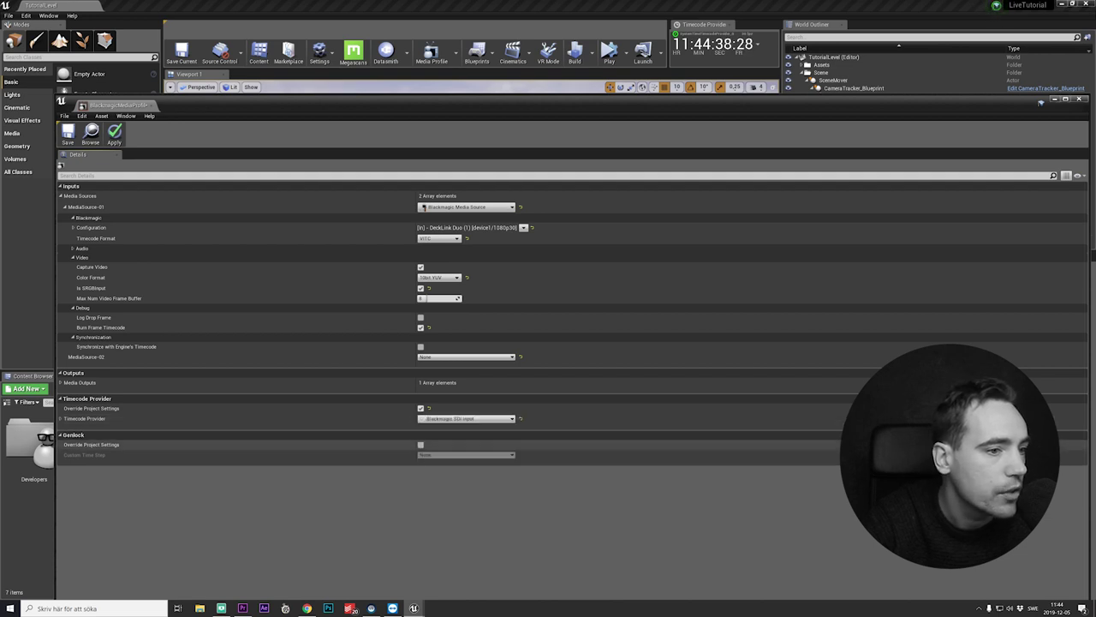
click(60, 419)
click(68, 428)
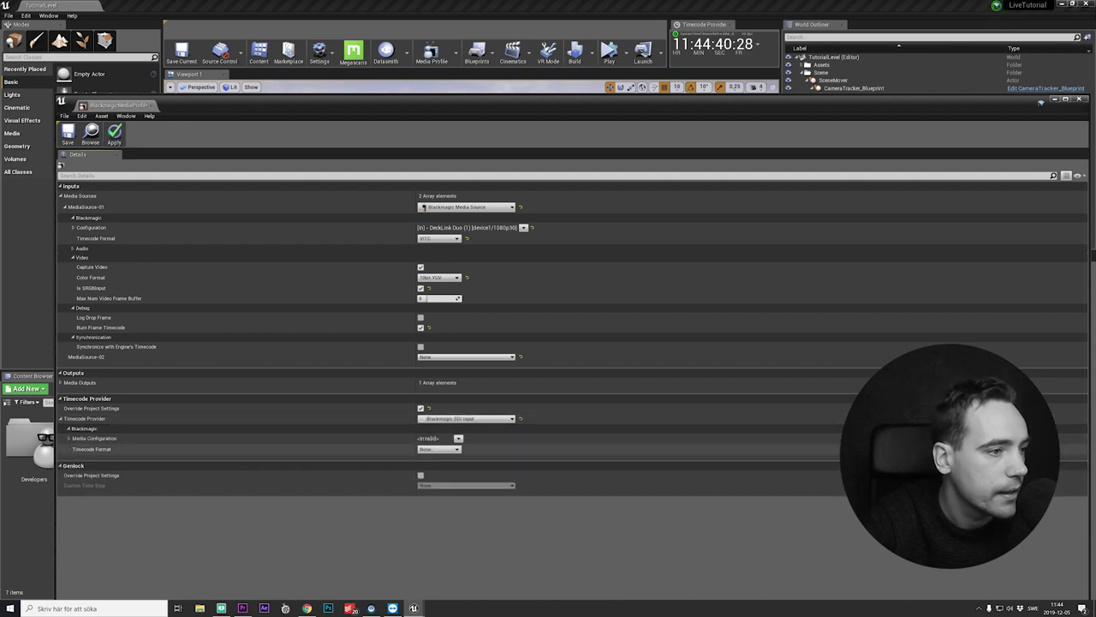
click(68, 438)
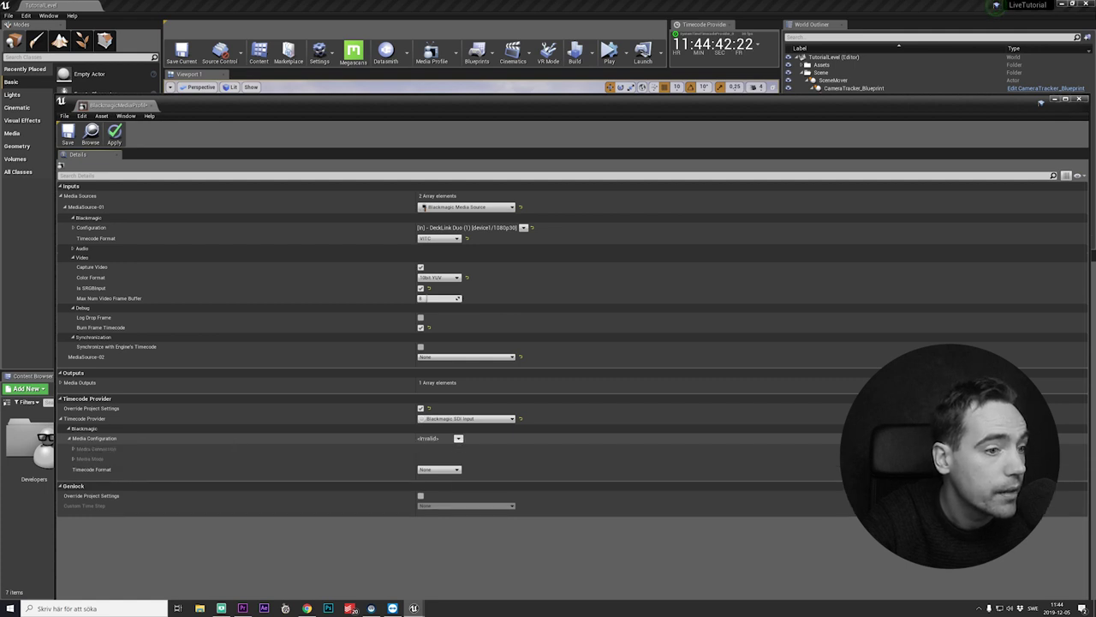
click(458, 437)
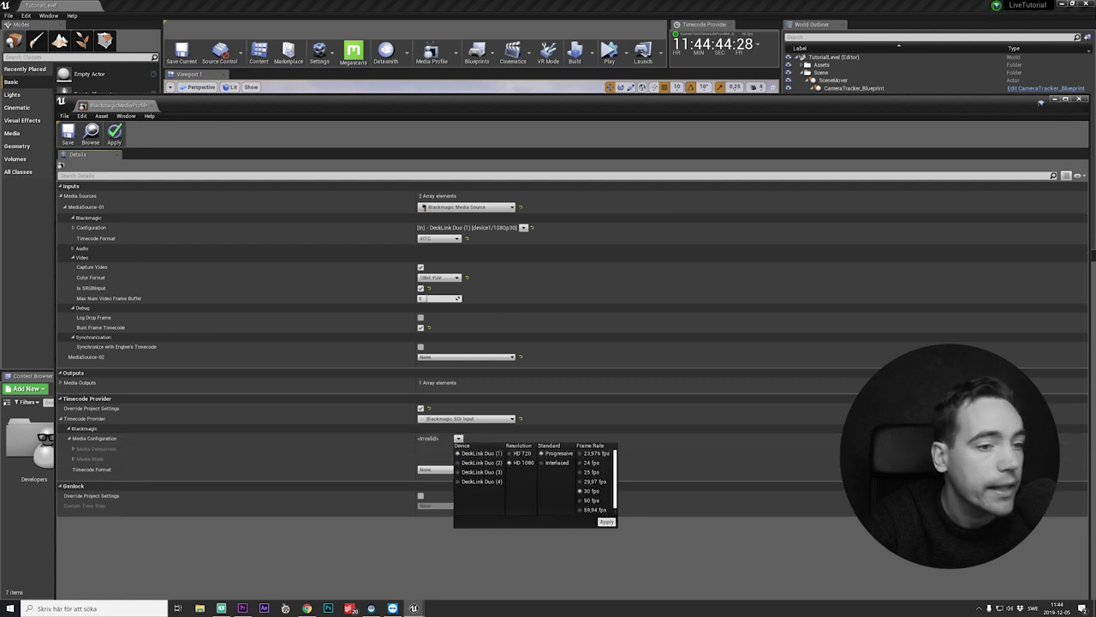
click(607, 522)
click(439, 470)
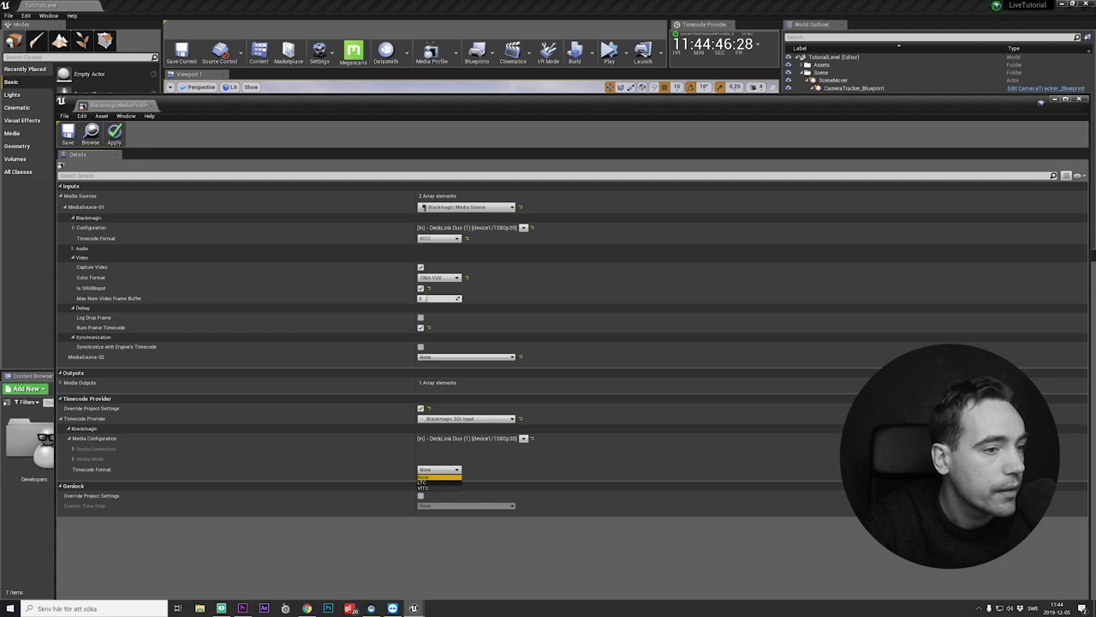
click(423, 487)
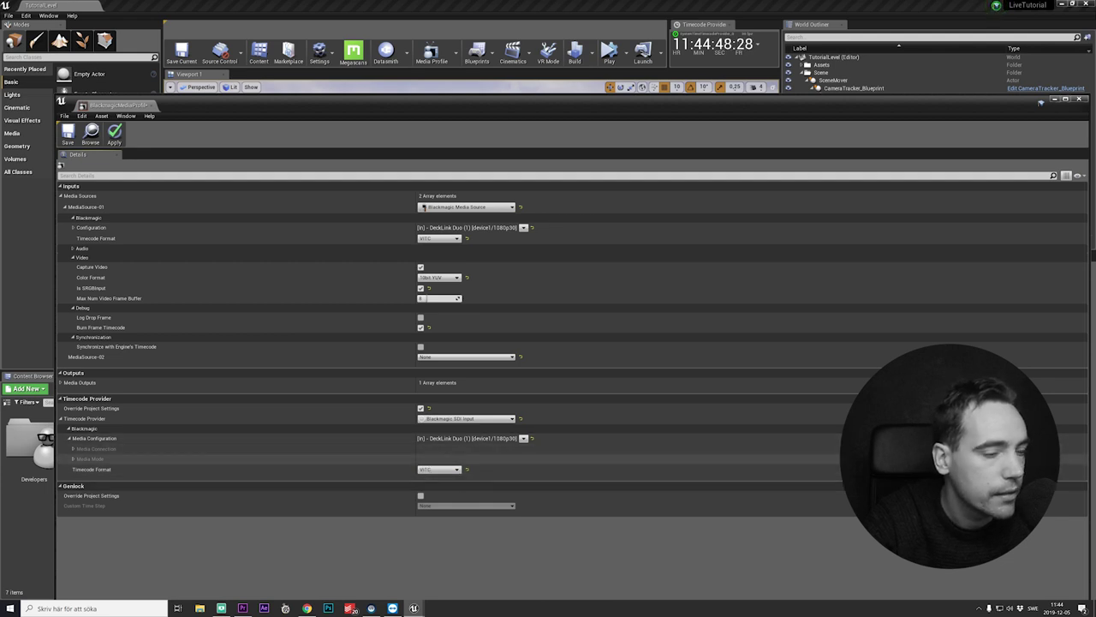
Override the project's genlock with a Blackmagic SDI Input custom time step configured for DeckLink Duo (1) at 1080p30
click(420, 495)
click(450, 505)
click(449, 520)
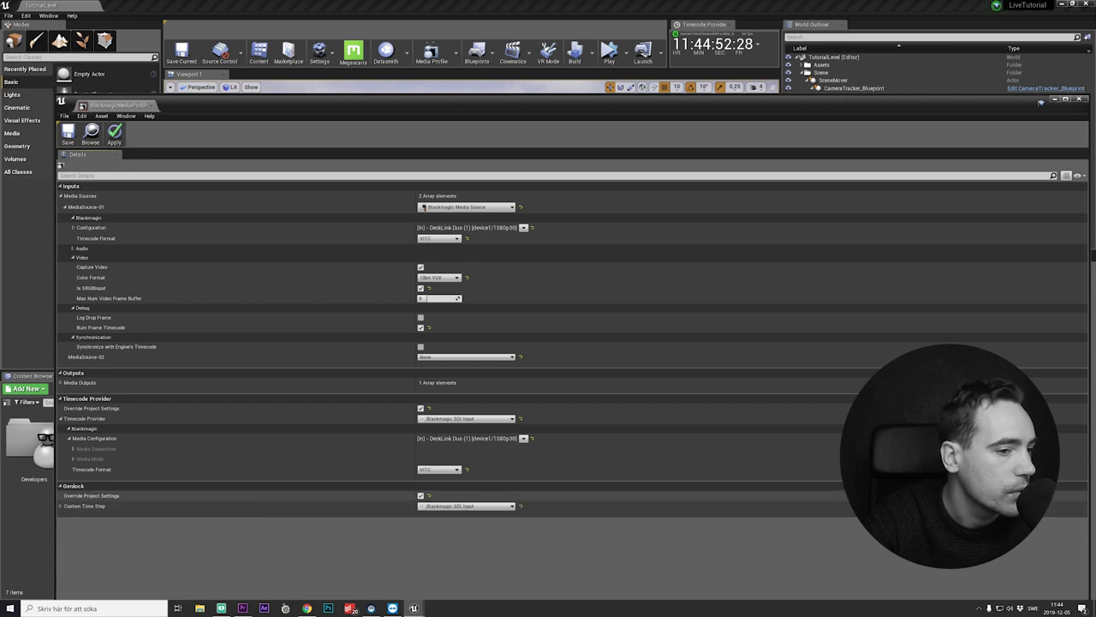
click(61, 506)
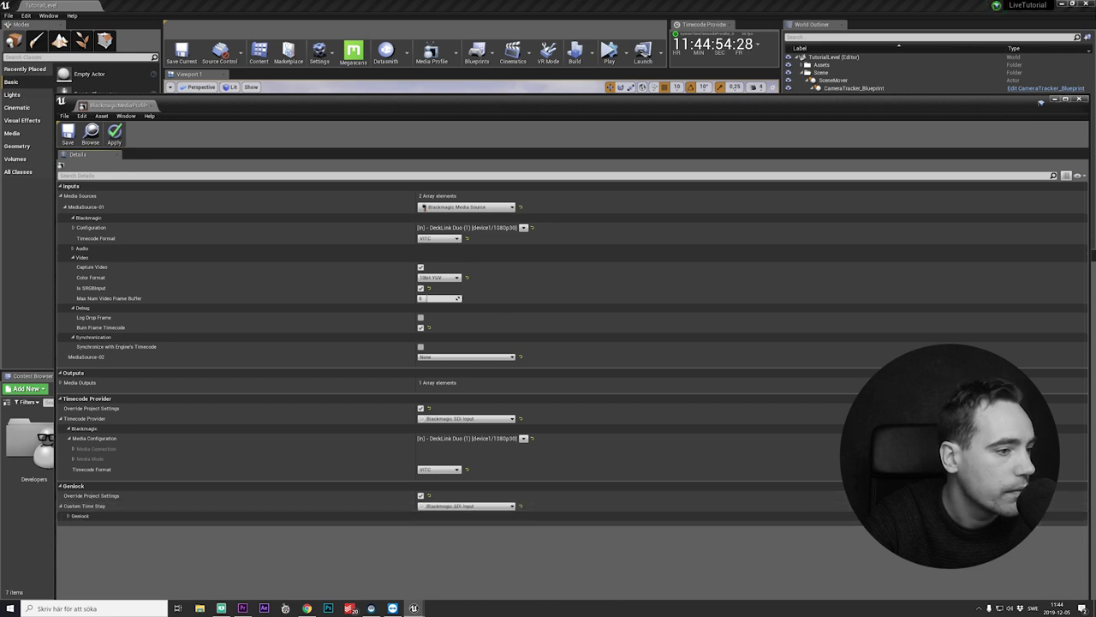
click(69, 516)
click(458, 526)
click(458, 526)
click(458, 526)
click(607, 515)
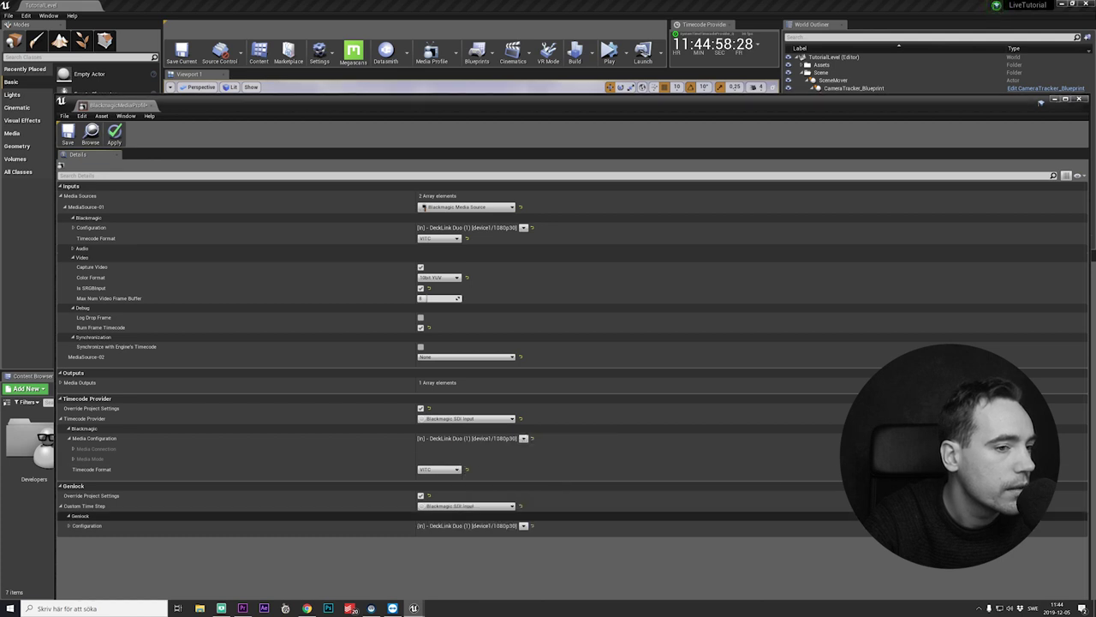
Save and apply BlackmagicMediaProfile, and close its editor
click(67, 134)
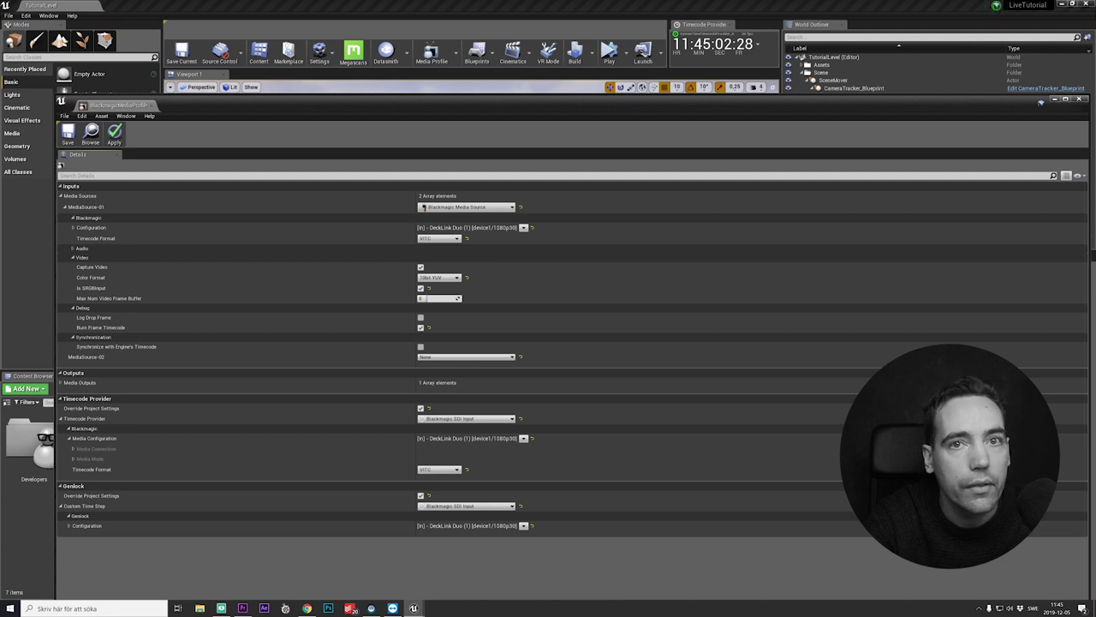
click(67, 134)
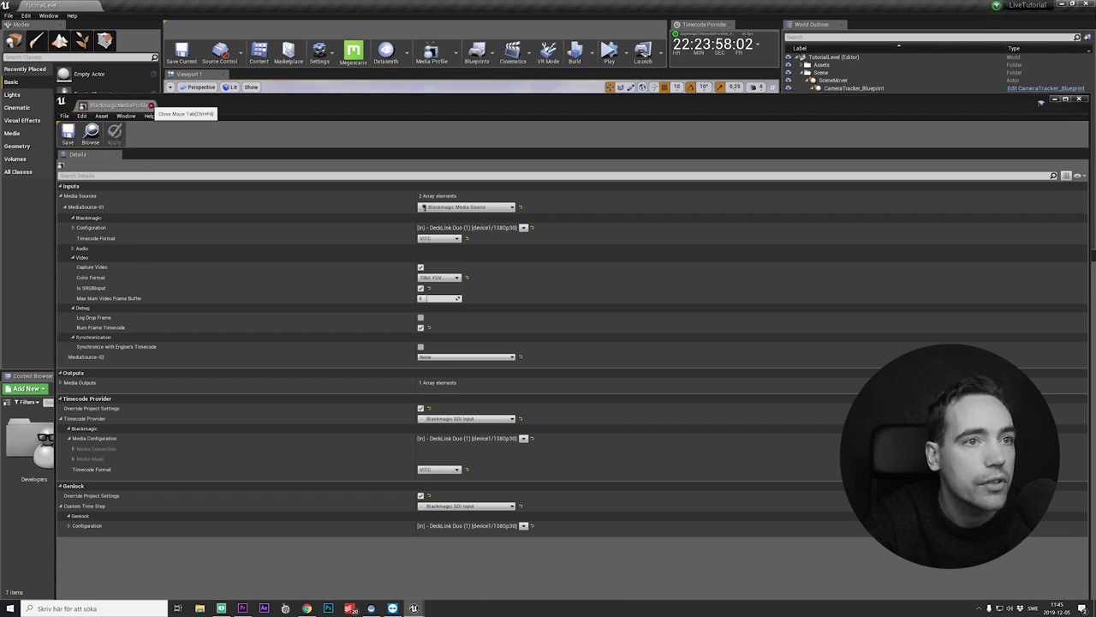
click(151, 104)
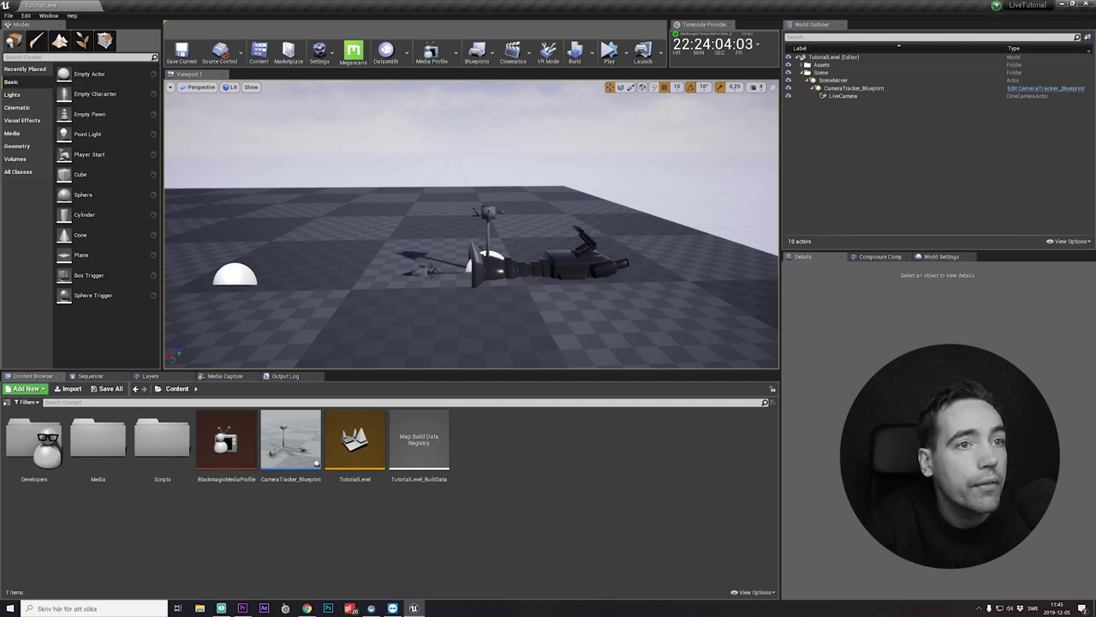
Bring up the Timecode Provider developer tool to check the incoming timecode
click(48, 16)
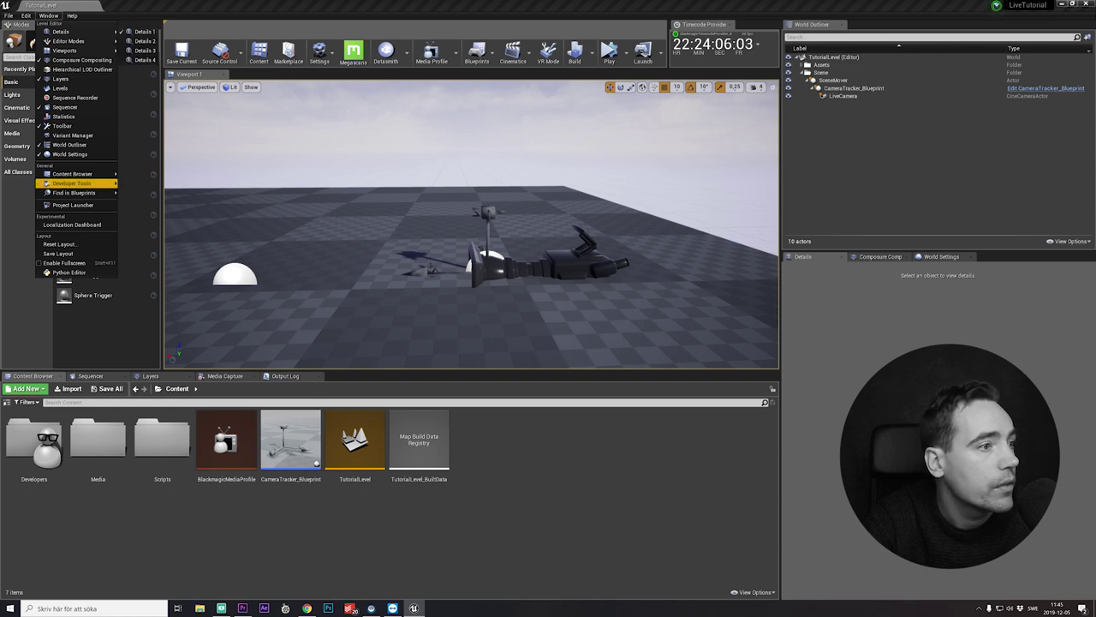
mouse_move(77, 183)
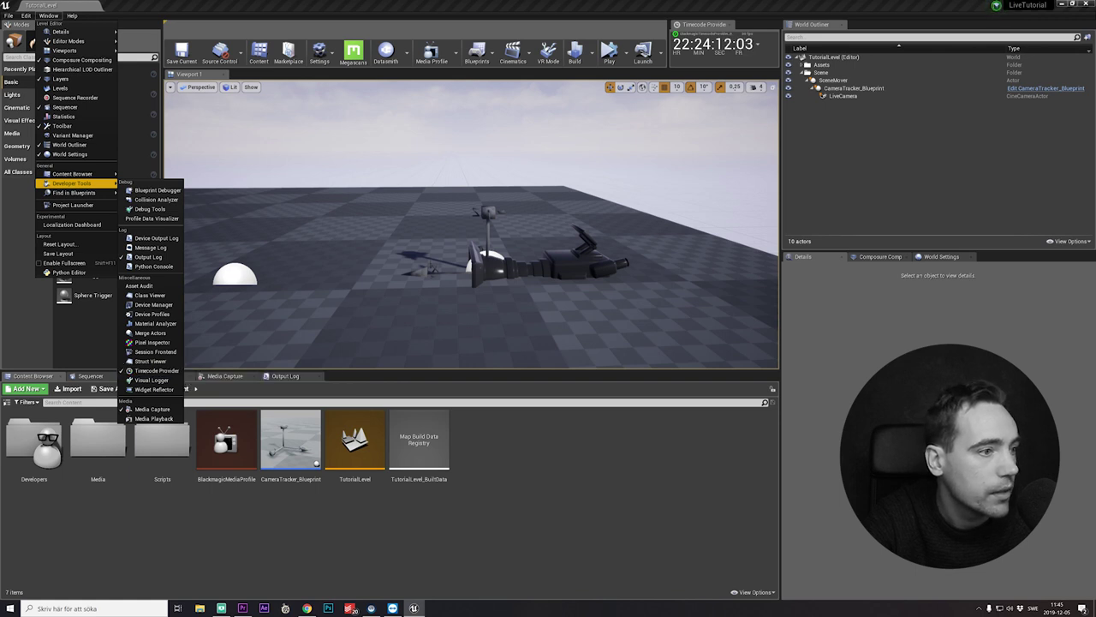
click(156, 370)
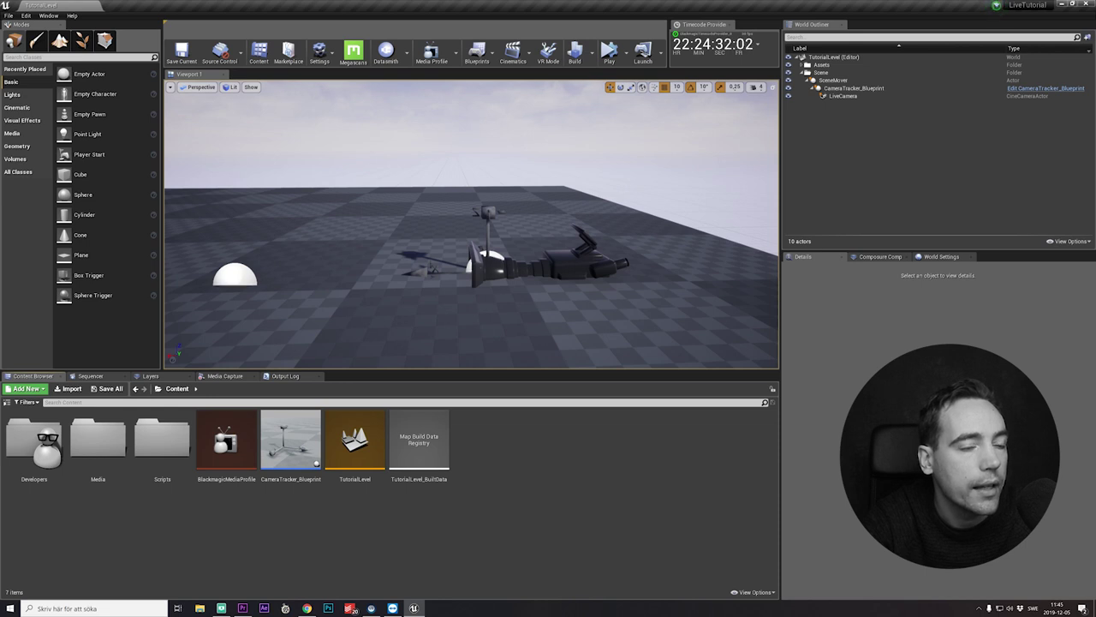
Create a new Media Bundle asset in the Content folder
right_click(517, 447)
mouse_move(548, 338)
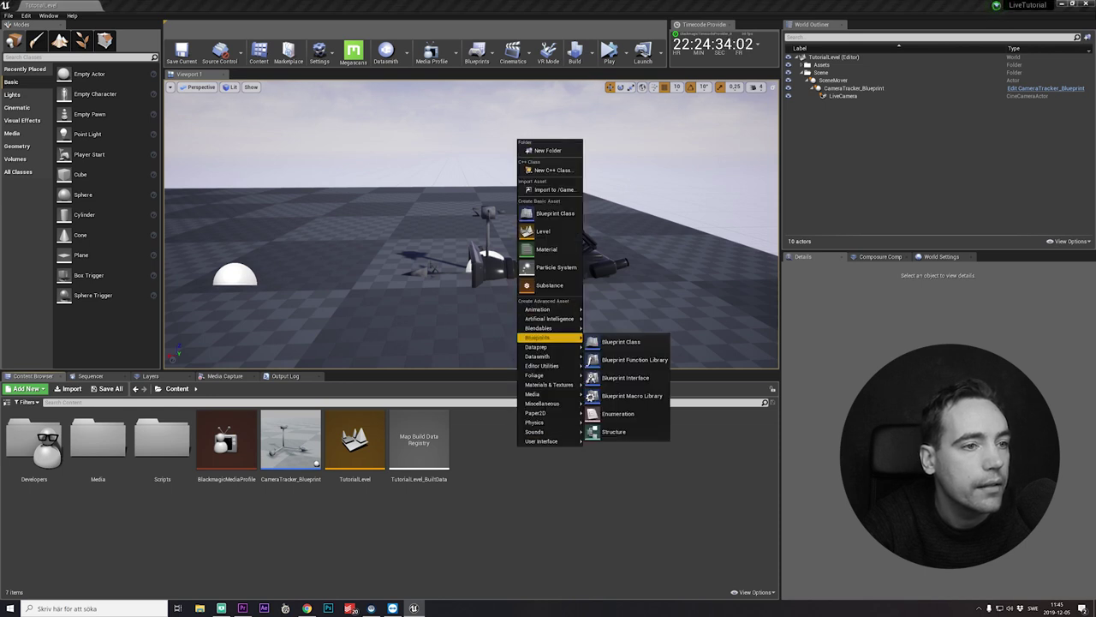
mouse_move(548, 402)
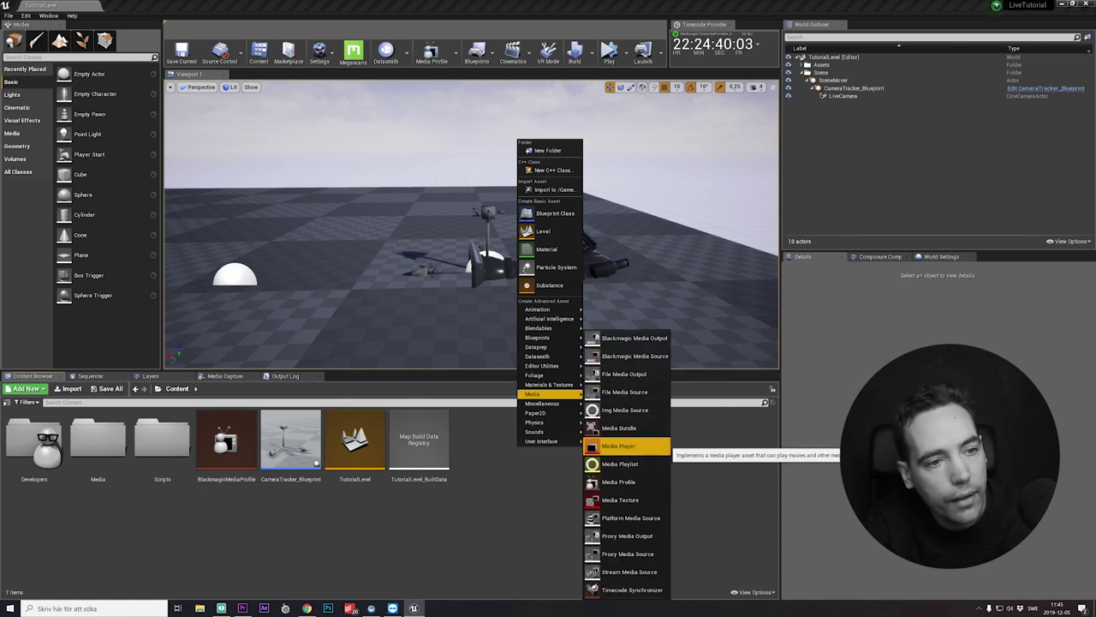
click(619, 427)
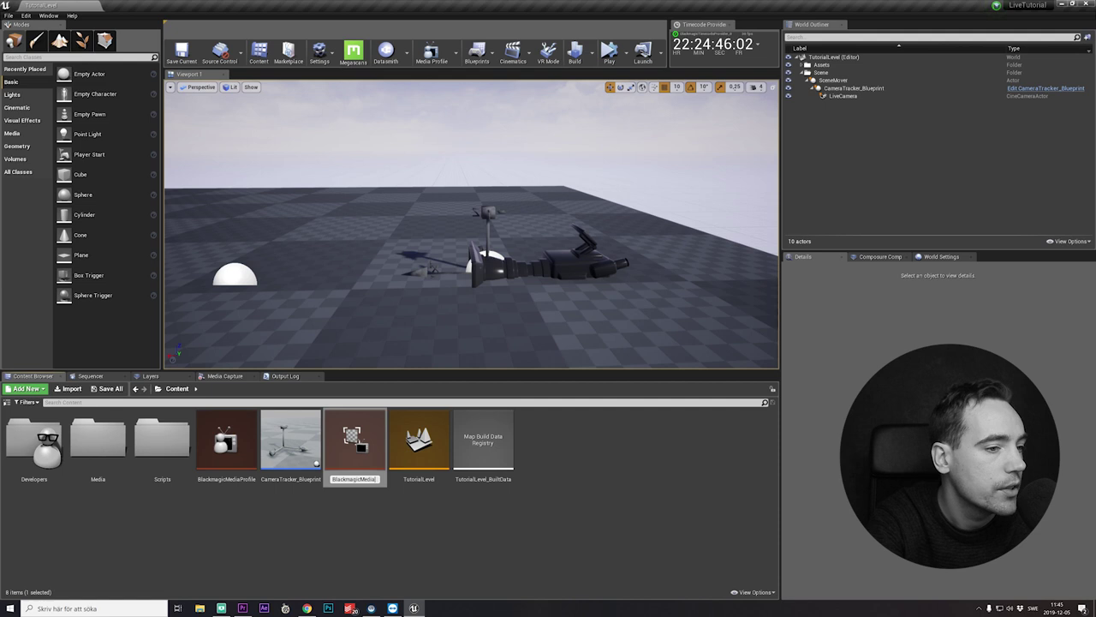
Name the new media bundle BlackmagicMediaBundle, open it, and set its media source to Blackmagic Media Source
text(BlackmagicMediaBundle)
key(Return)
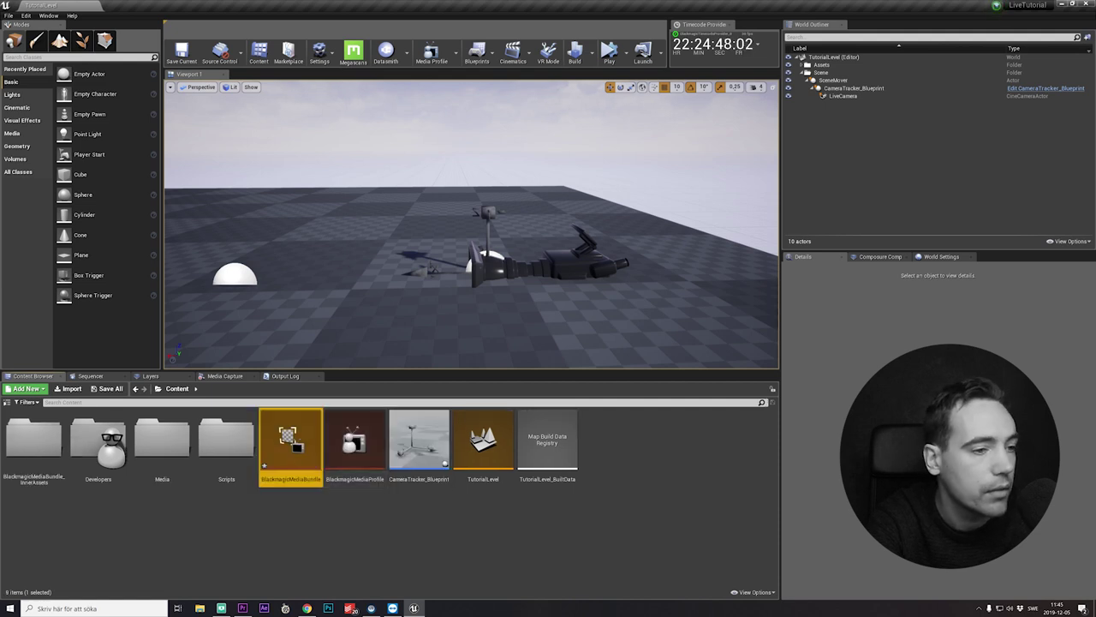
double_click(291, 438)
click(467, 196)
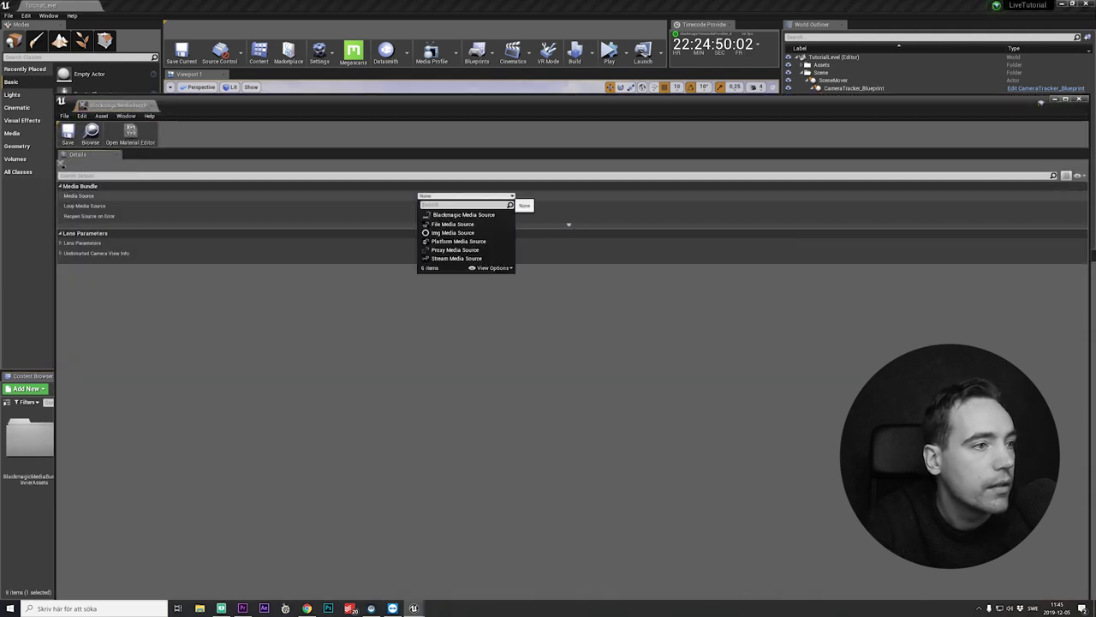
click(464, 214)
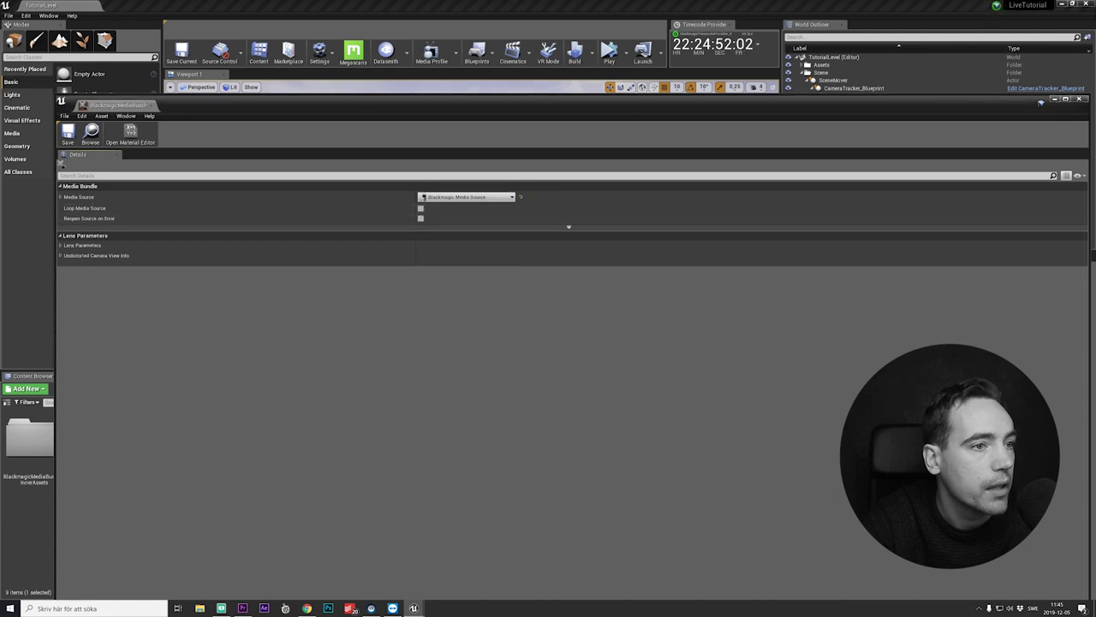
Configure the Blackmagic source for DeckLink Duo (1) at HD 1080 progressive, 30 fps, with the VITC timecode format
click(68, 208)
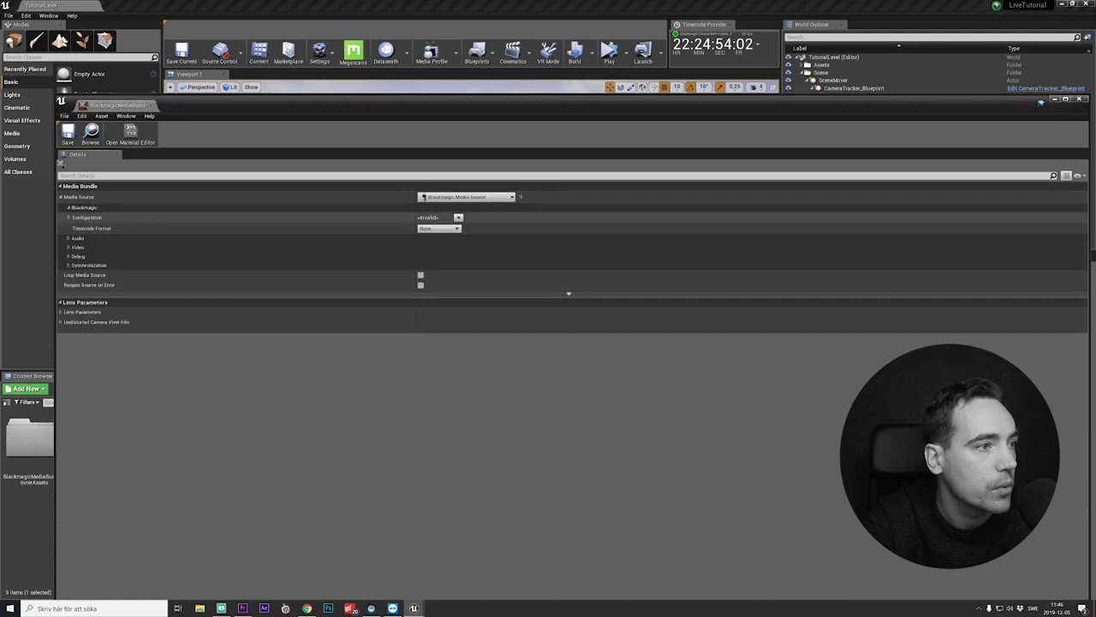
click(458, 217)
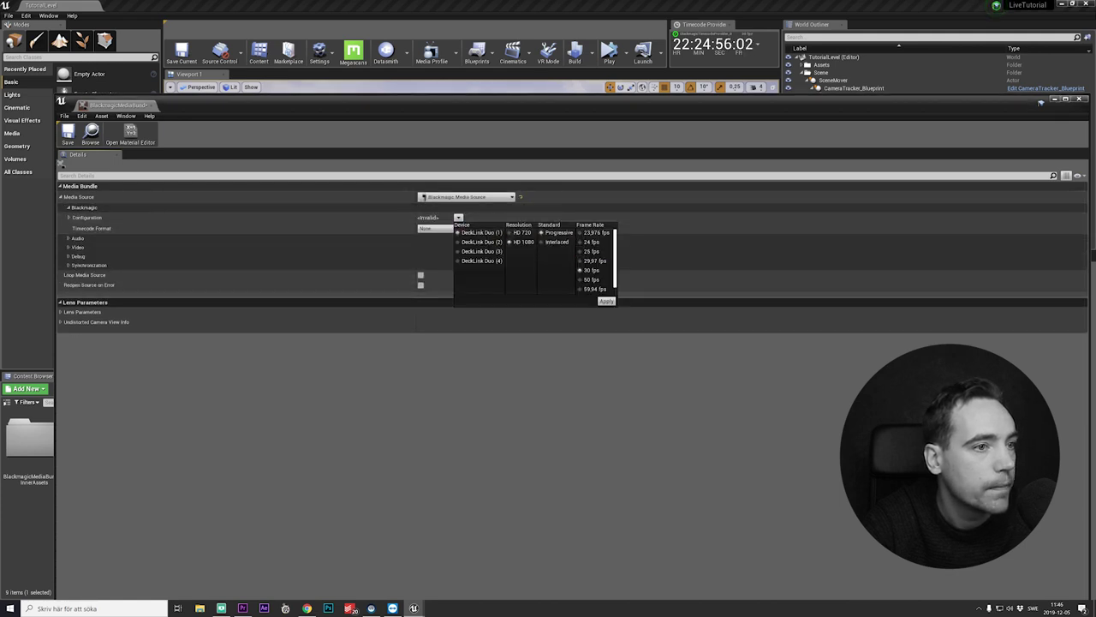
click(606, 301)
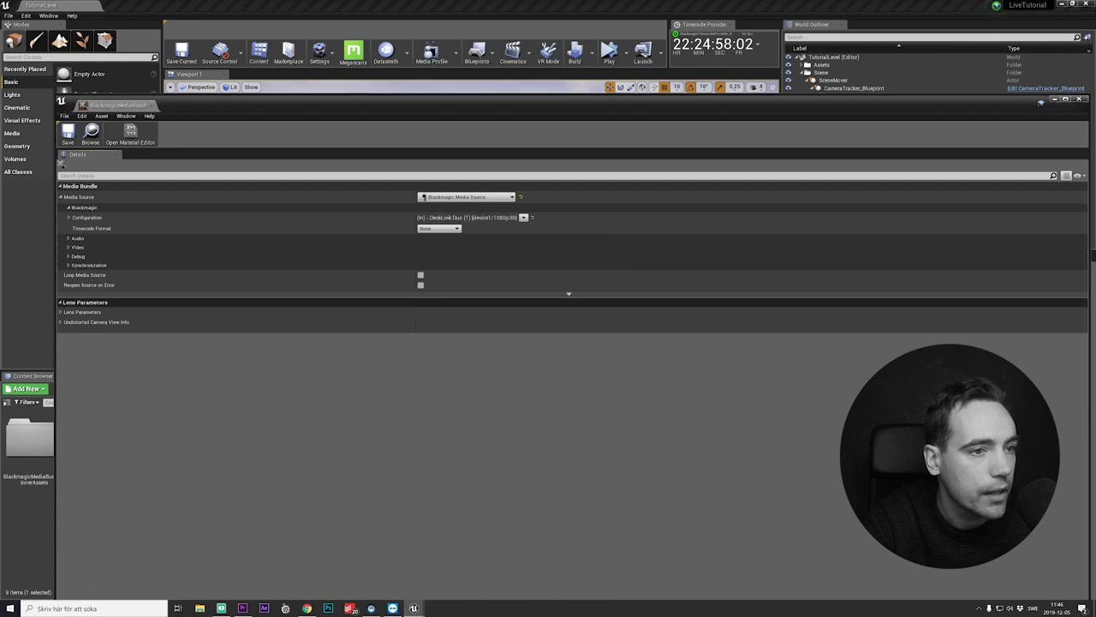
click(439, 229)
click(427, 247)
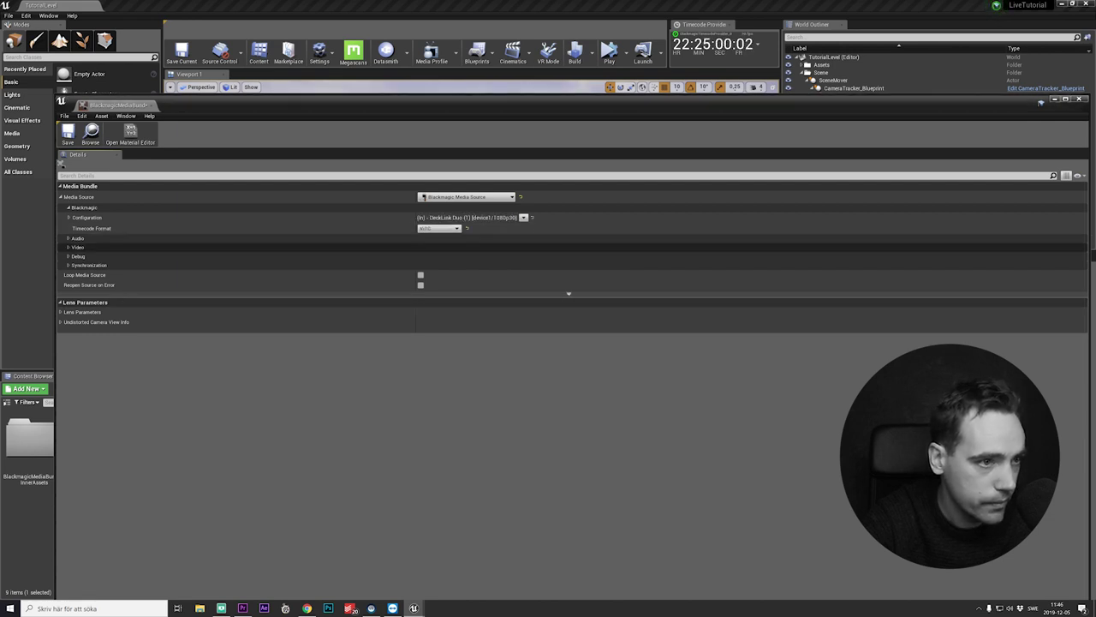
In the source's video settings, set the color format to 10bit YUV and enable the sRGB input option
click(68, 248)
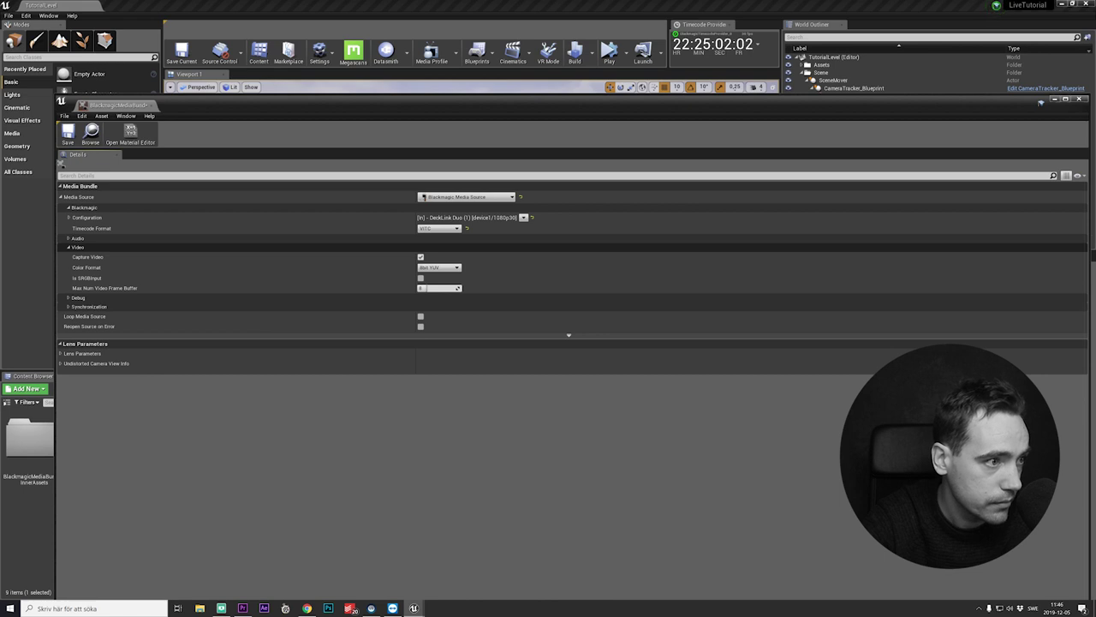
click(439, 267)
click(432, 281)
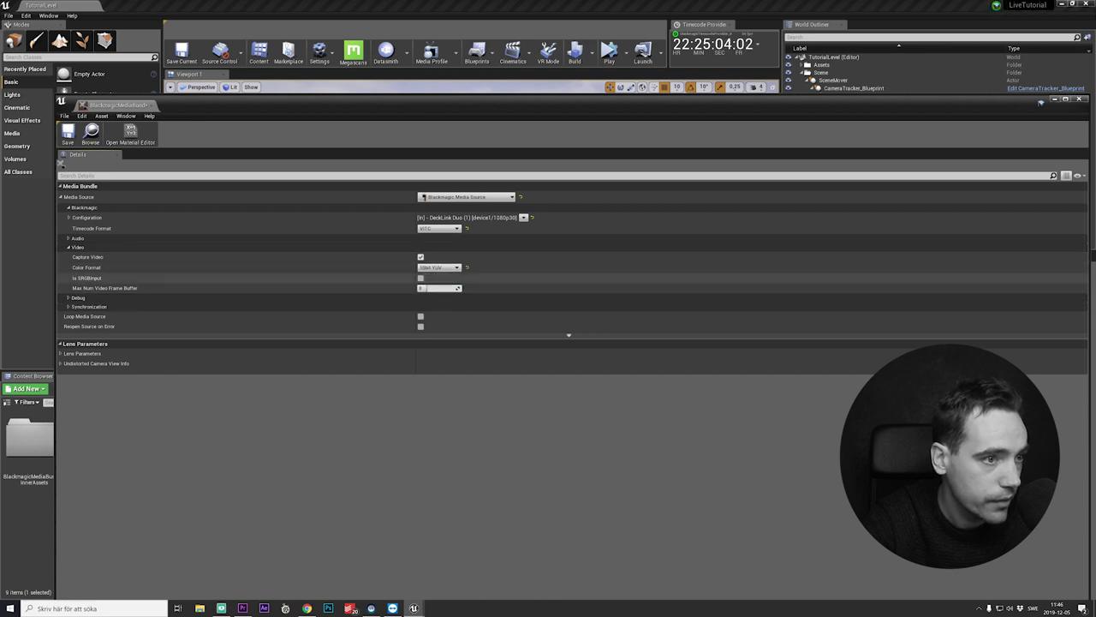
click(420, 278)
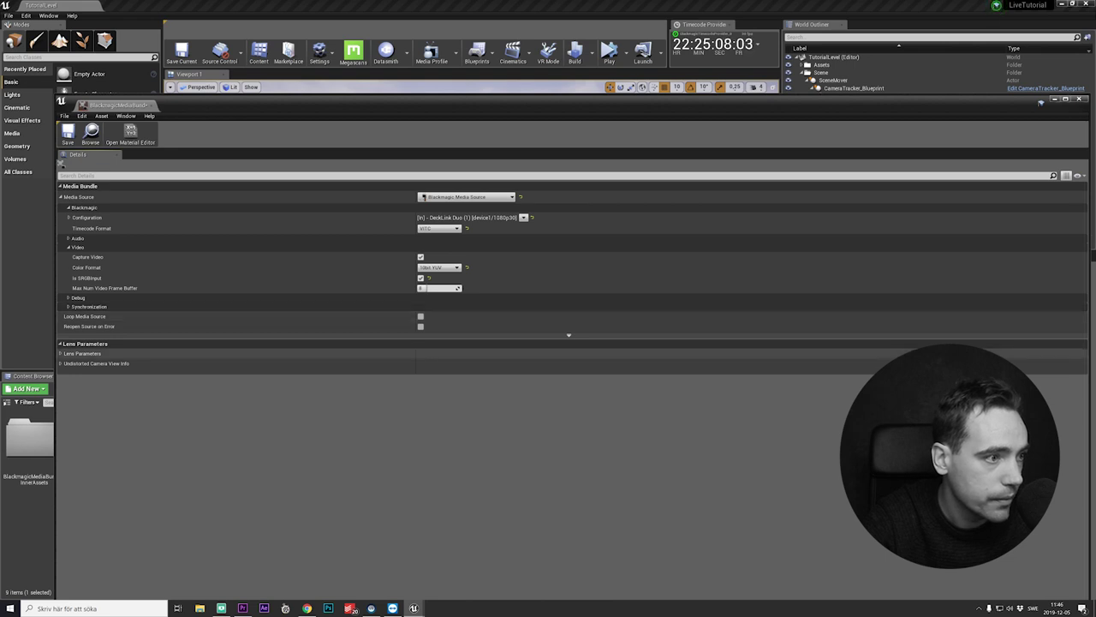
Enable Burn Frame Timecode in the media bundle's debug settings and close the asset editor
click(61, 353)
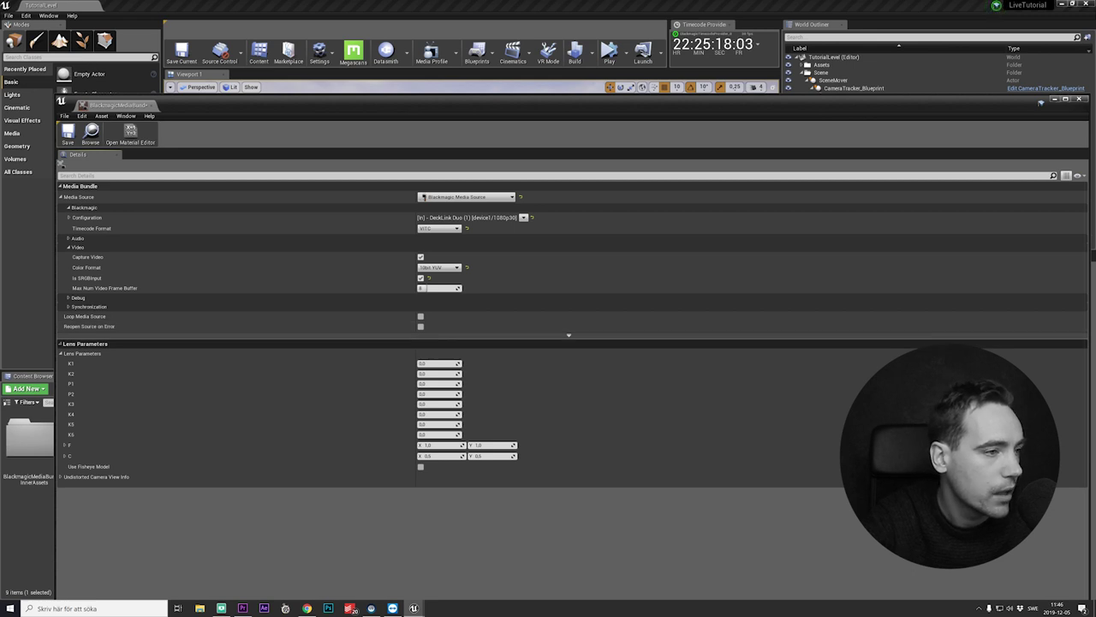
click(61, 344)
click(70, 298)
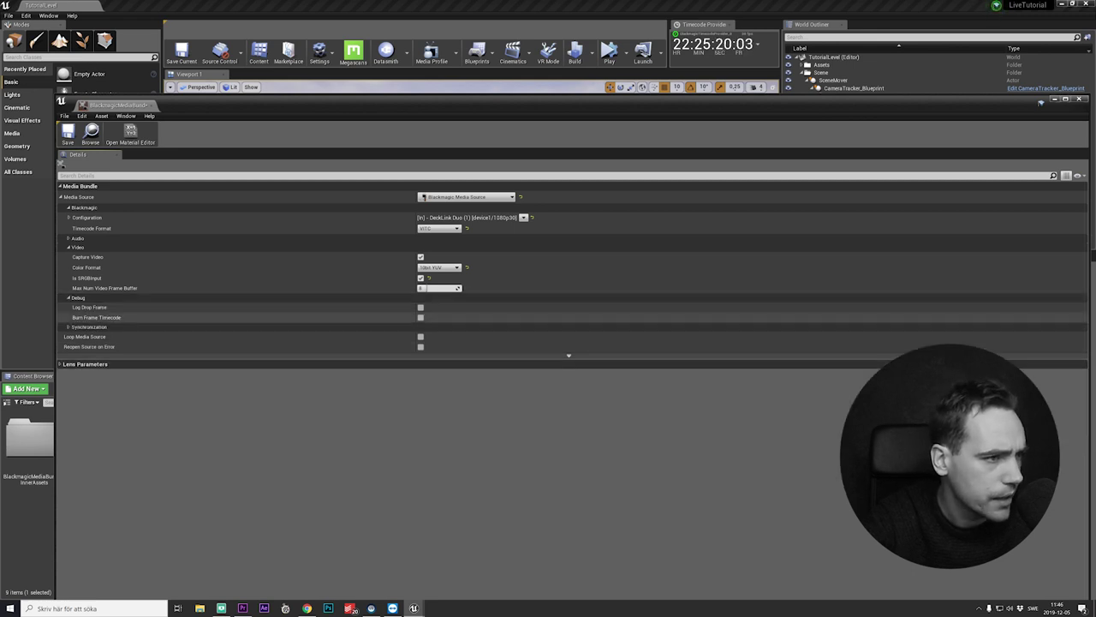
click(421, 317)
click(68, 326)
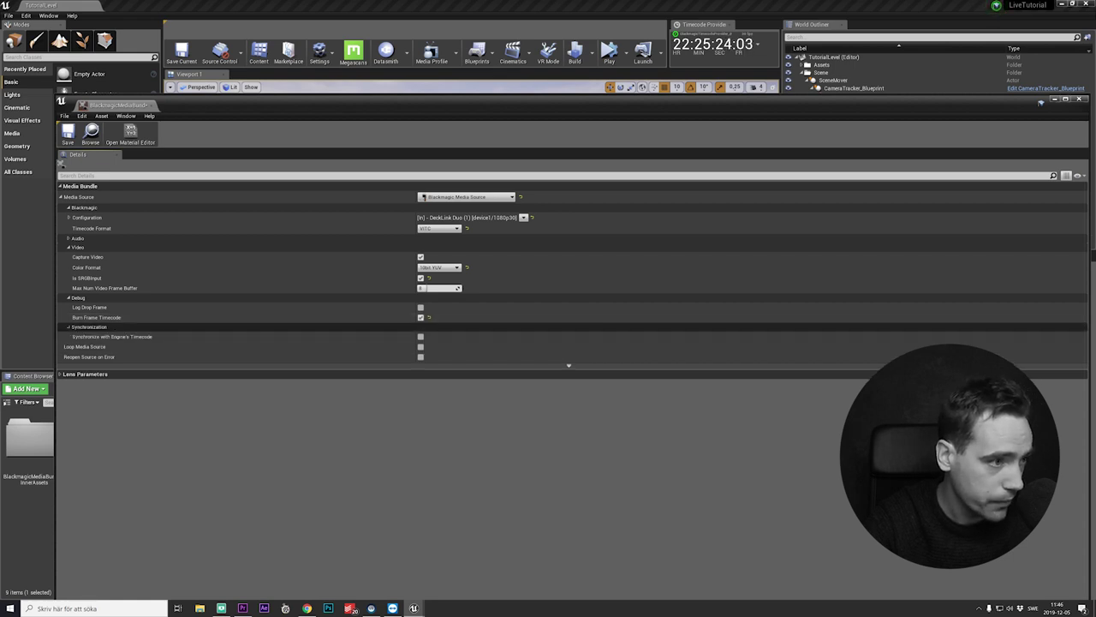
click(150, 105)
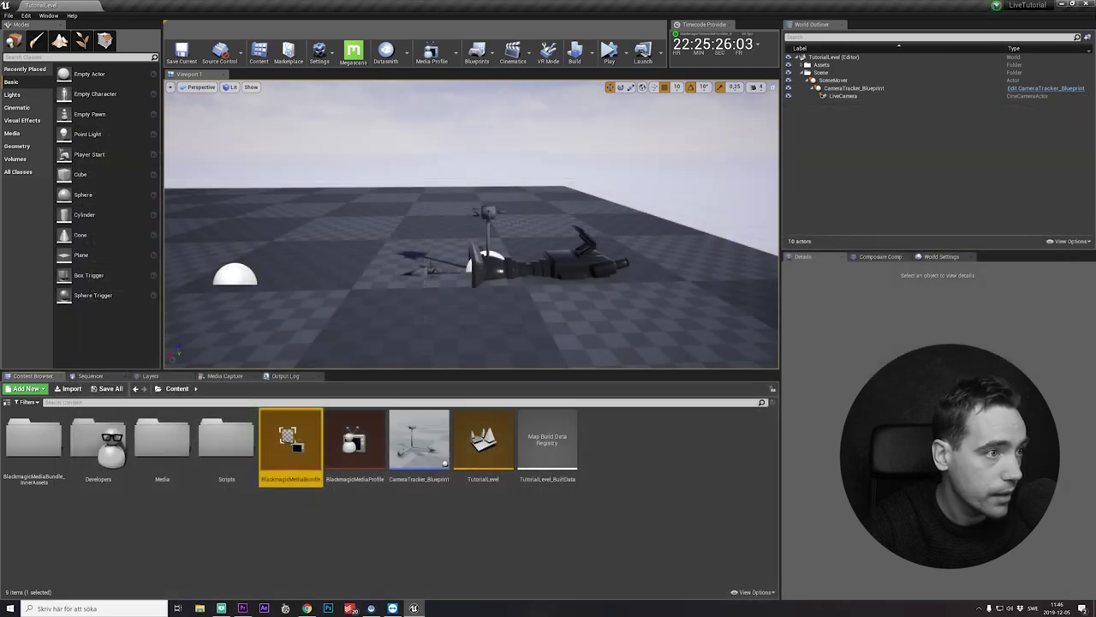
Place the BlackmagicMediaBundle in the level and raise its video plane above the floor
drag(290, 441, 352, 257)
drag(353, 247, 347, 174)
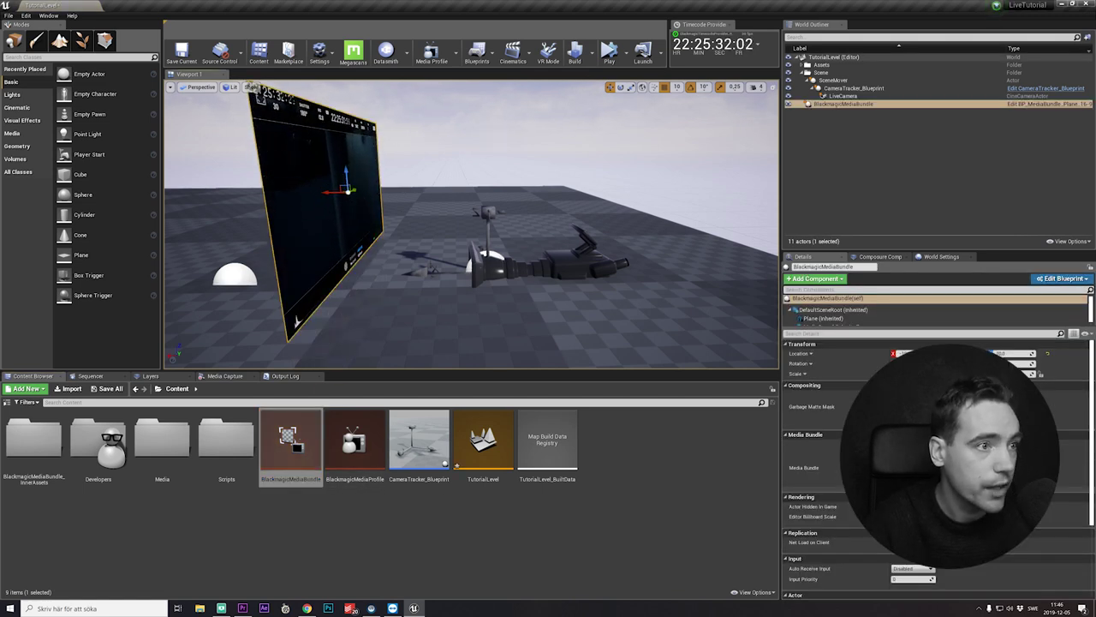
key(w)
right_drag(471, 224, 360, 182)
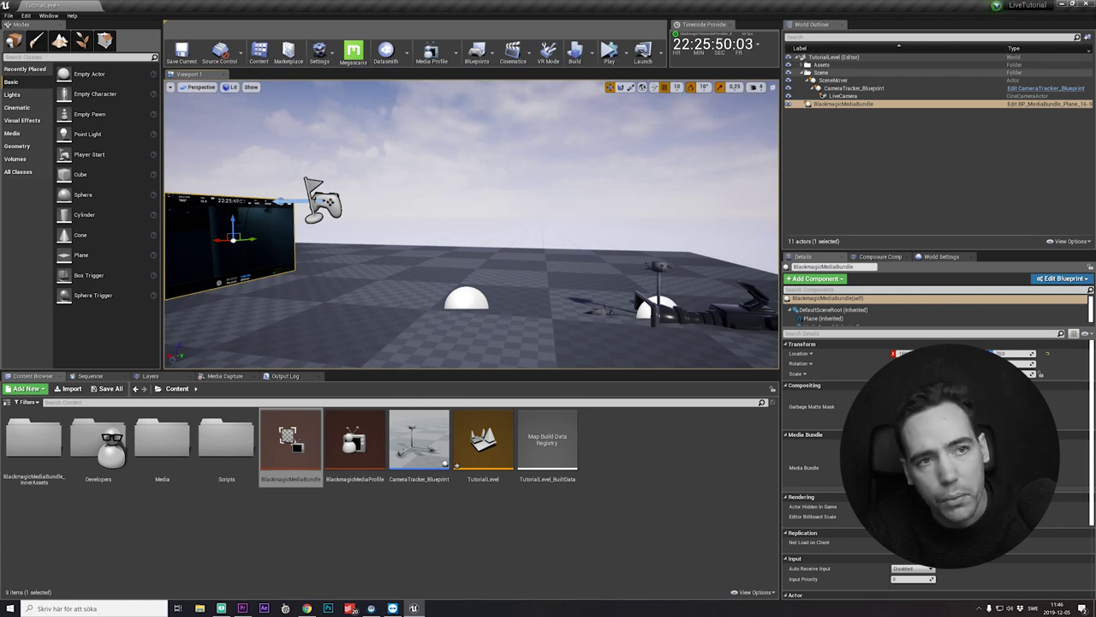
Collapse the Scene folder in the World Outliner and clear the asset selection
click(802, 73)
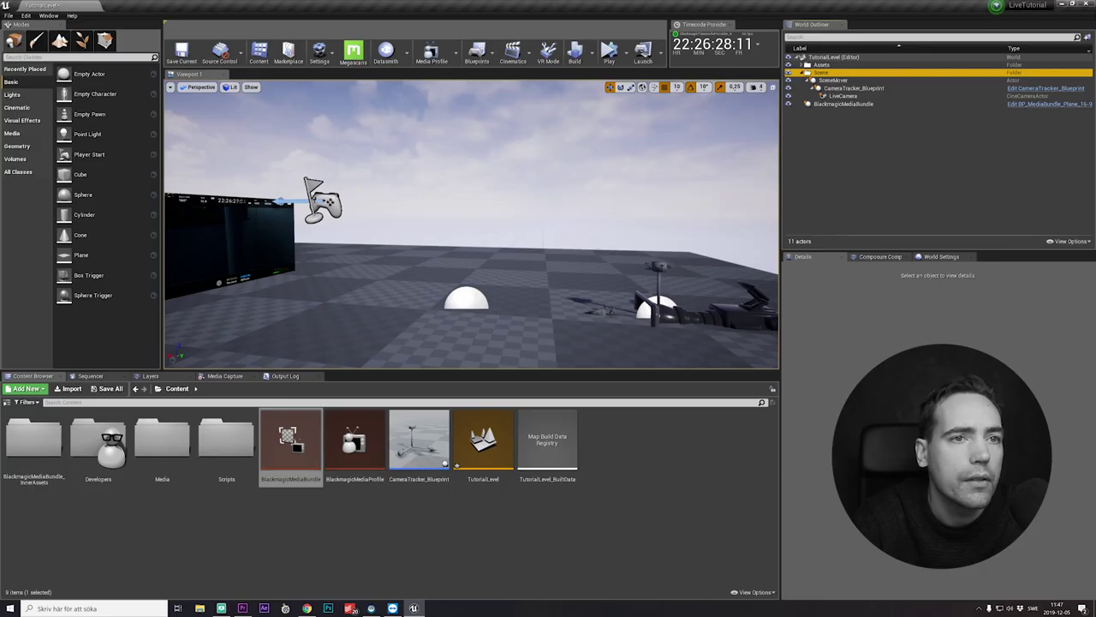
click(801, 73)
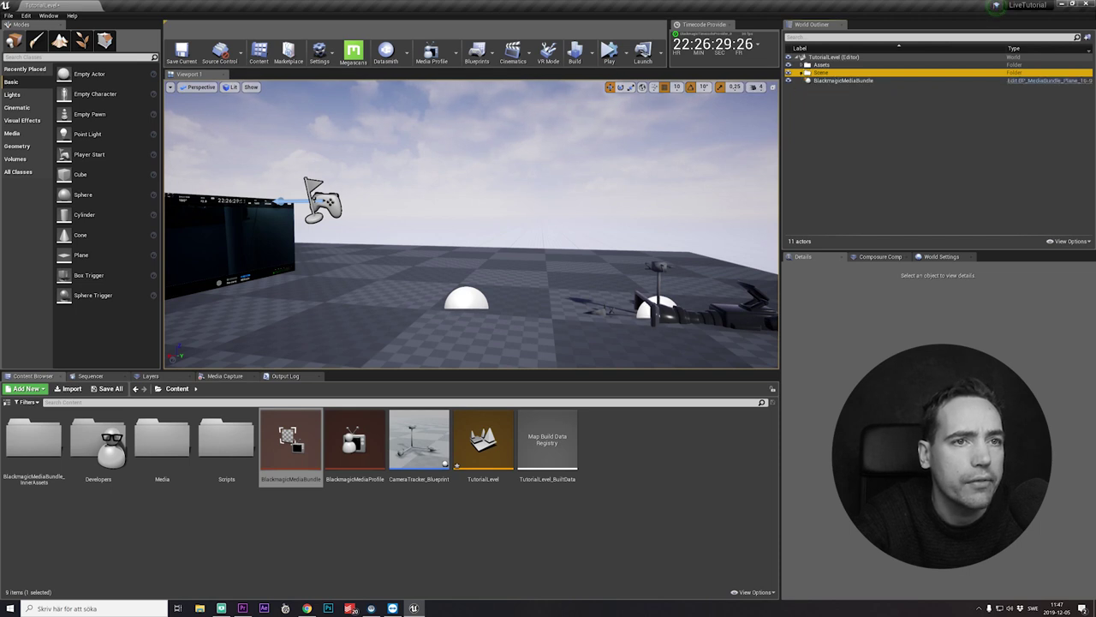
click(882, 138)
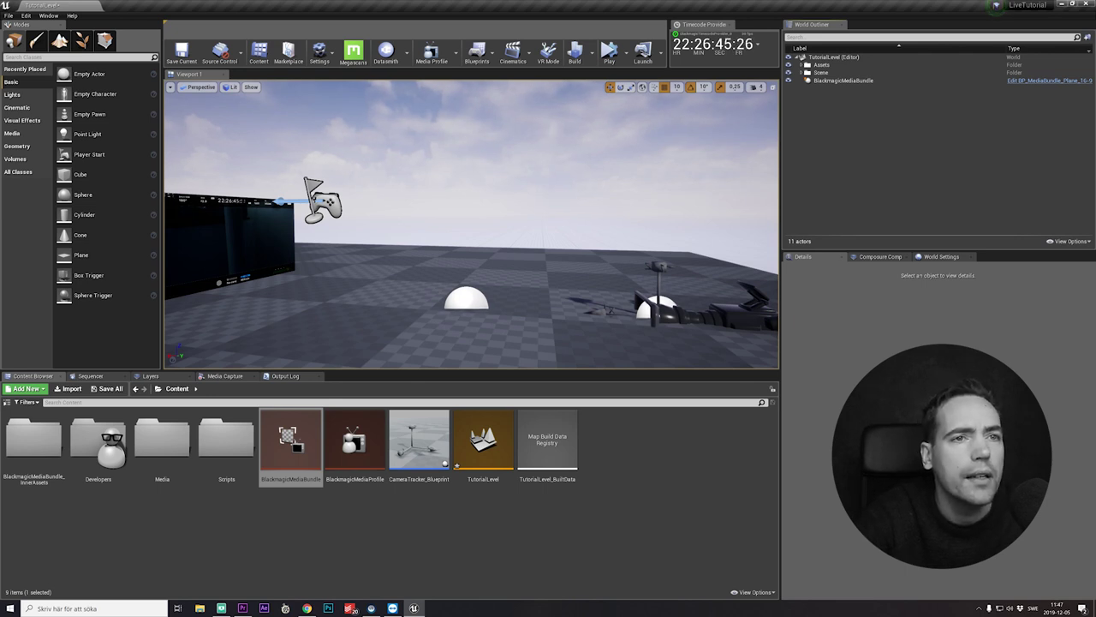
click(411, 539)
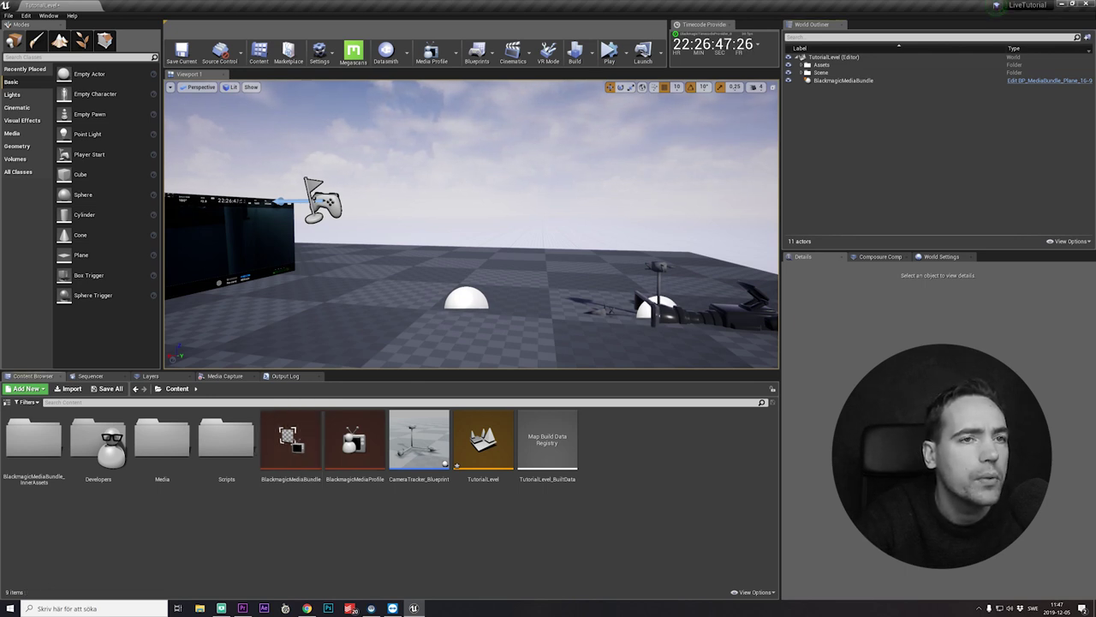
Bring up the Media Capture settings from the media developer tools
click(224, 376)
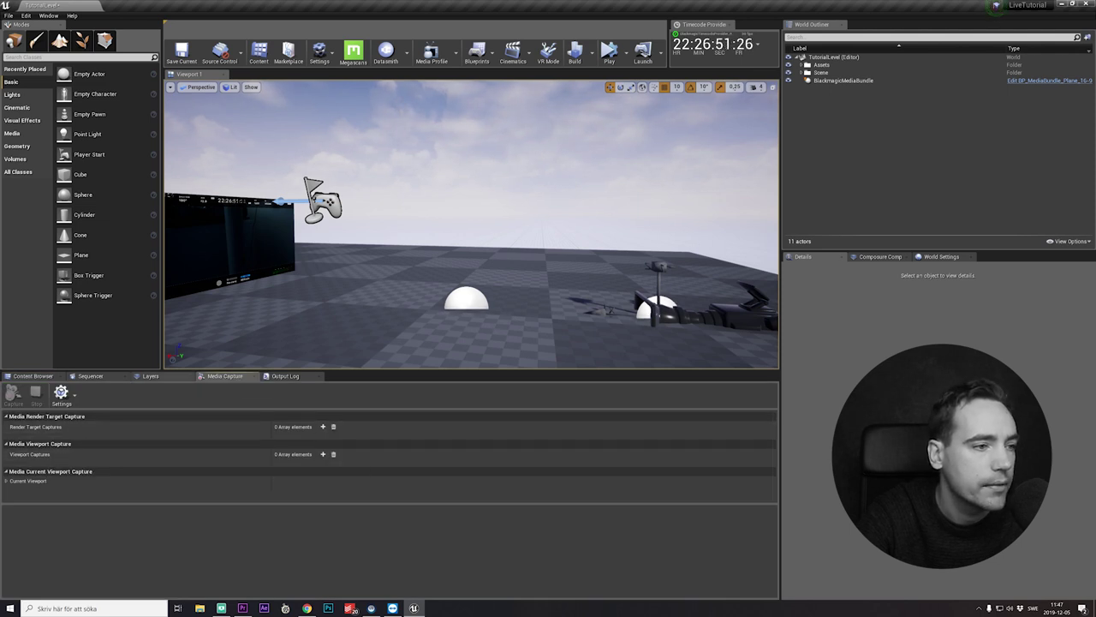
click(32, 376)
click(48, 15)
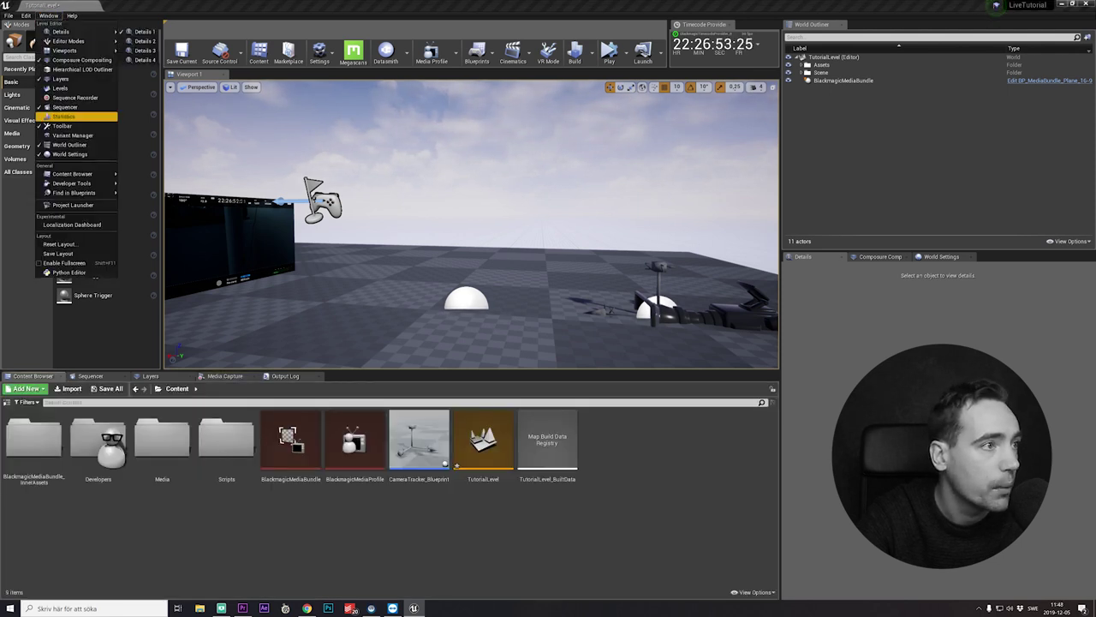
mouse_move(77, 174)
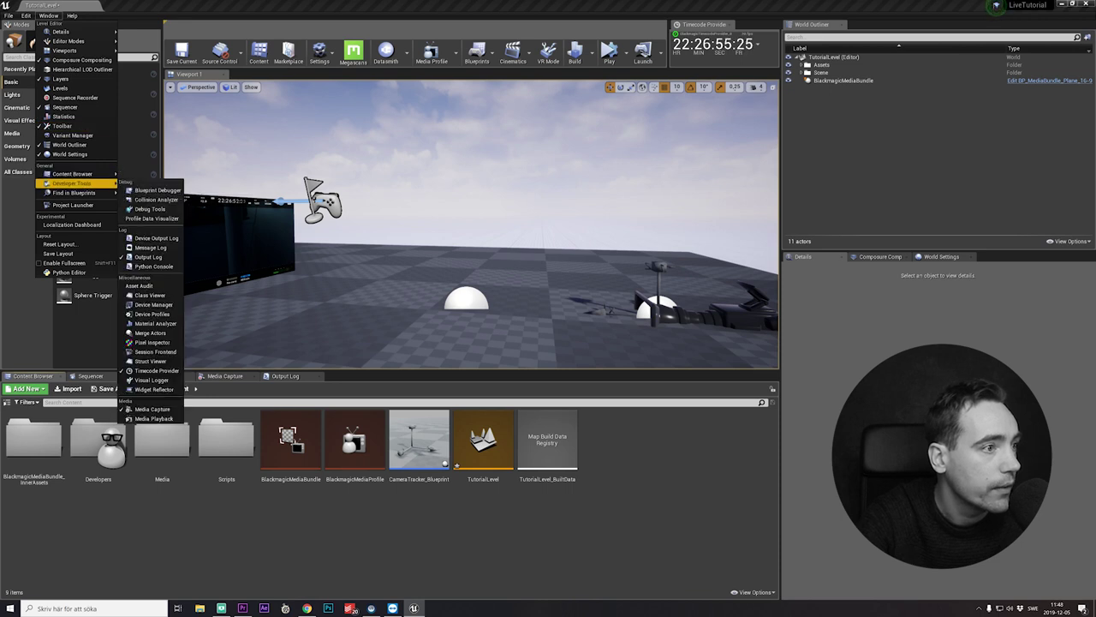
click(152, 409)
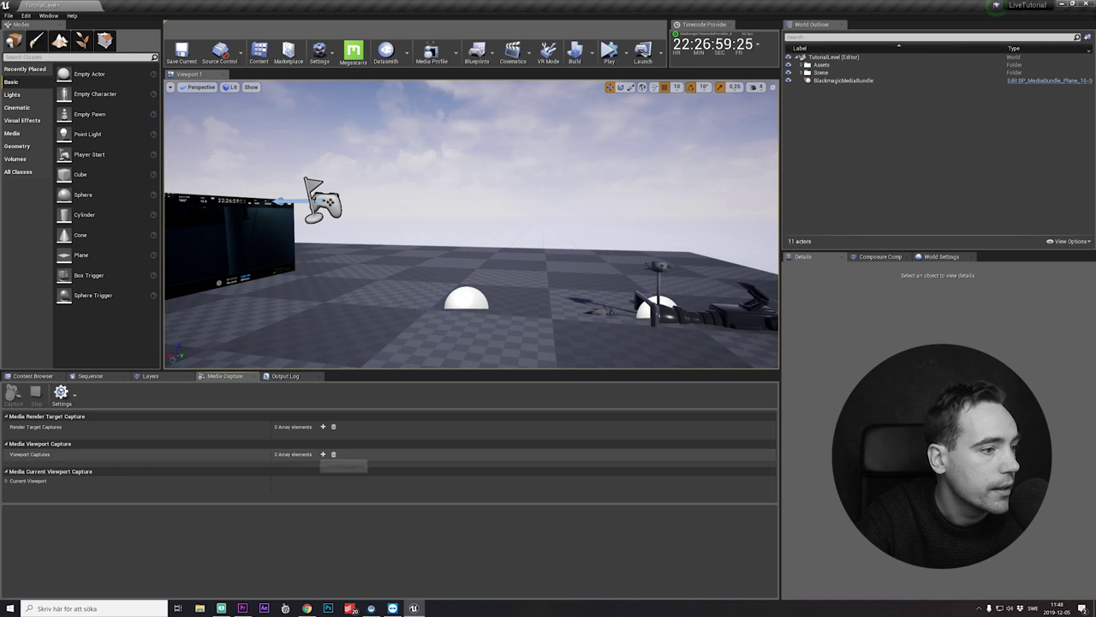
Add a viewport capture with one camera entry and assign LiveCamera to it
click(322, 453)
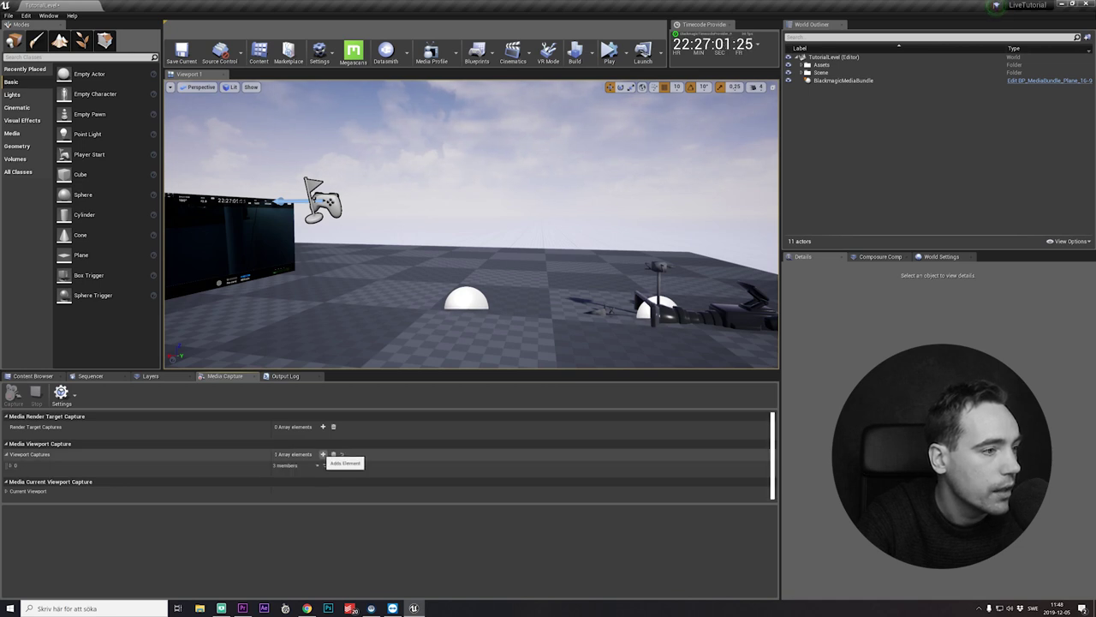
click(10, 465)
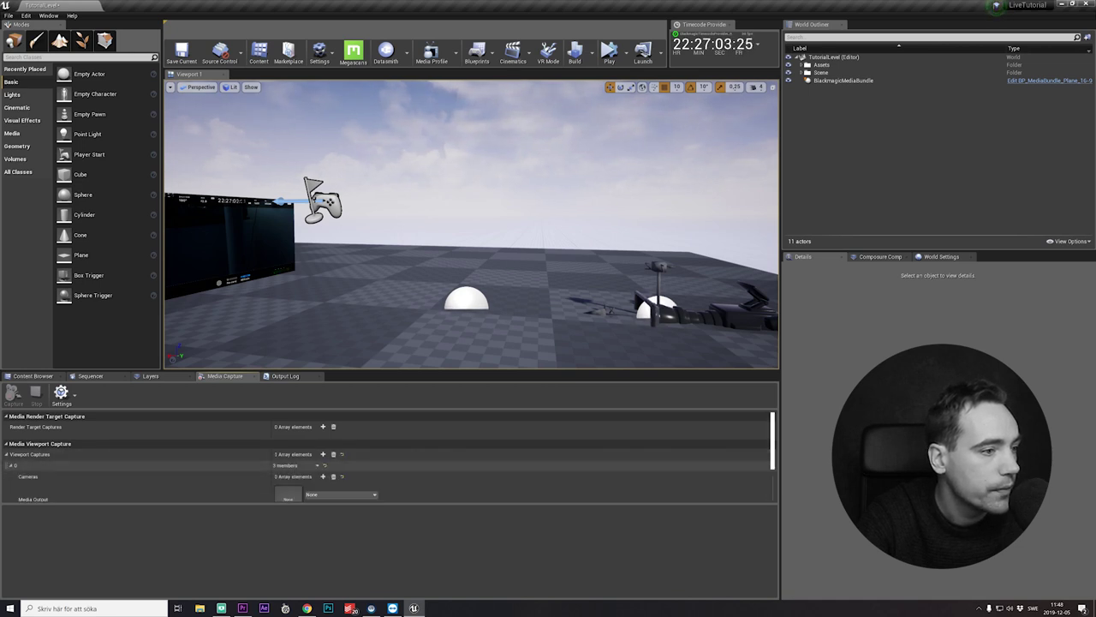
scroll(103, 465, down, 3)
click(323, 435)
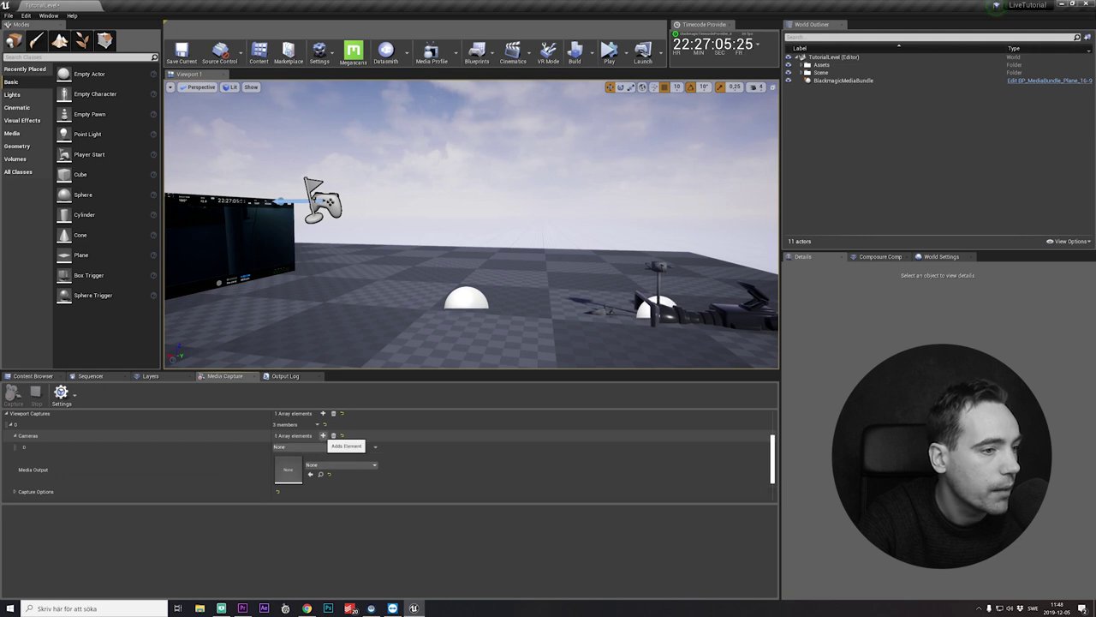
click(326, 446)
click(322, 398)
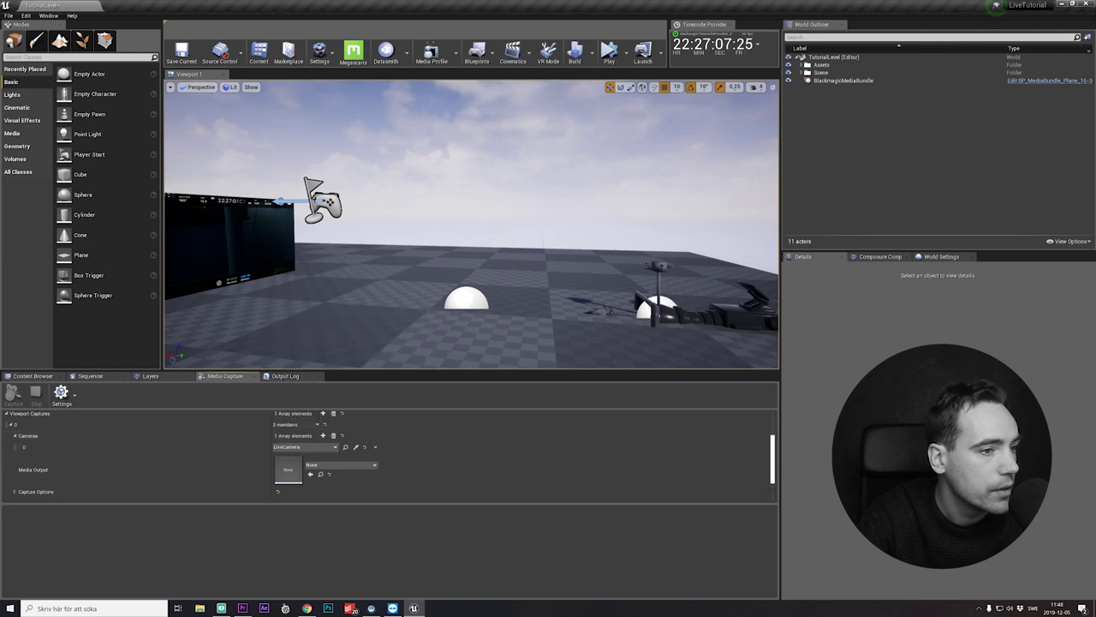
Create a Blackmagic Media Output asset named 3dWorldOutputSDI in the Content folder and open it for editing
click(329, 464)
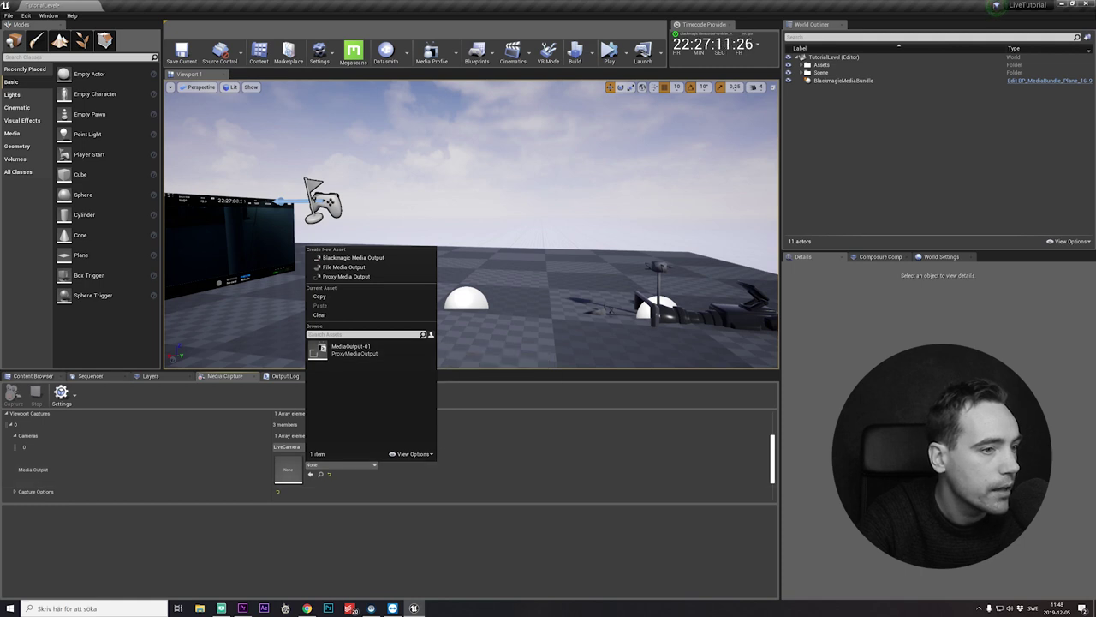
click(33, 375)
right_click(399, 518)
mouse_move(432, 401)
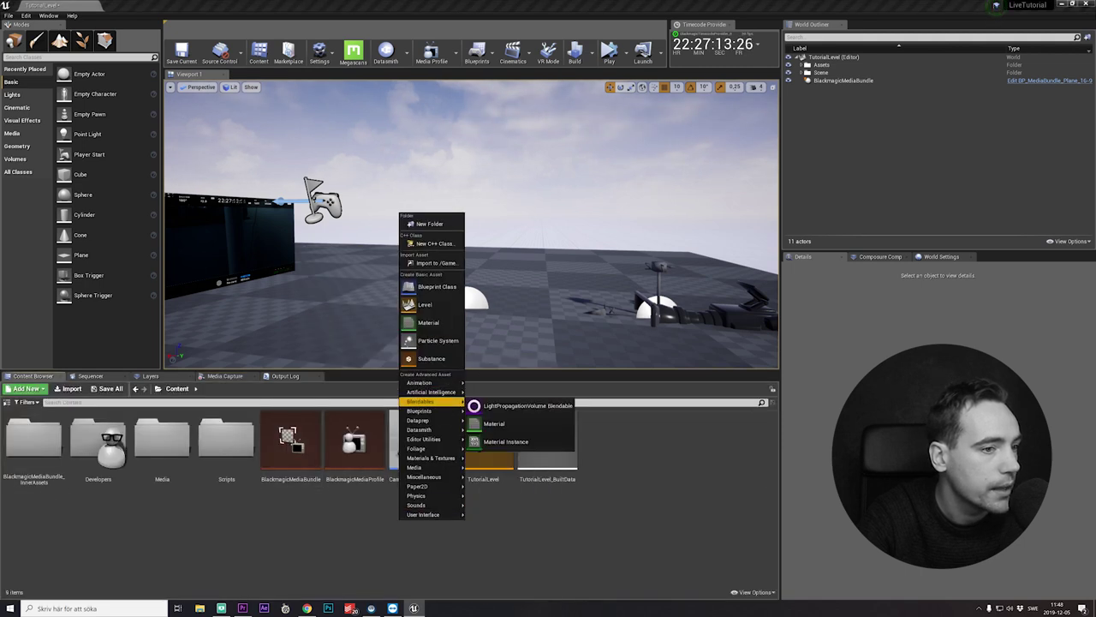
mouse_move(419, 467)
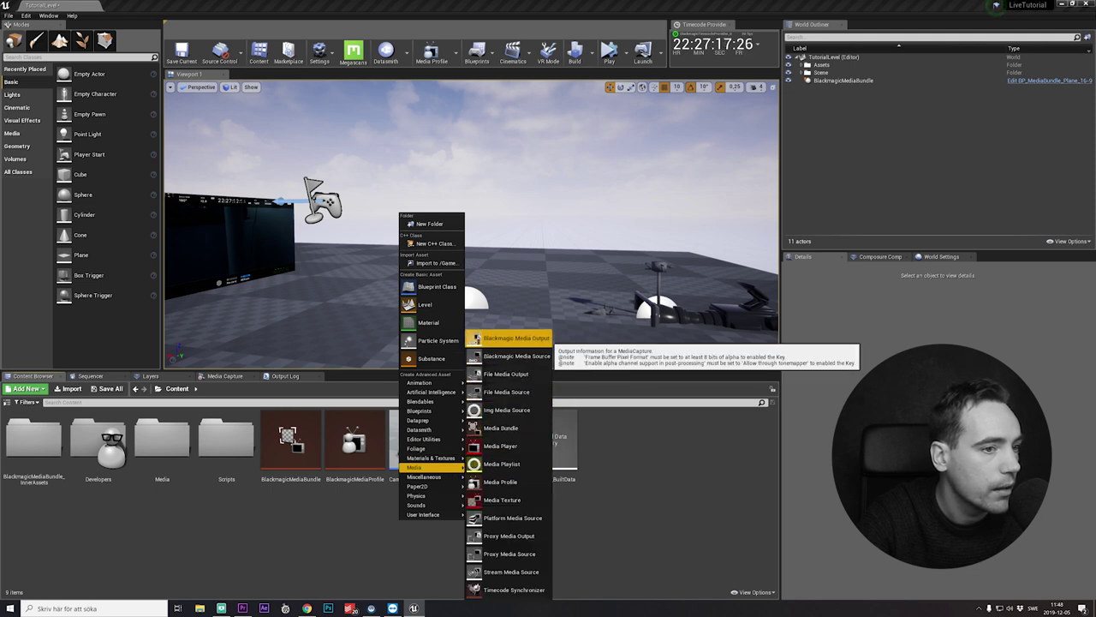
click(514, 338)
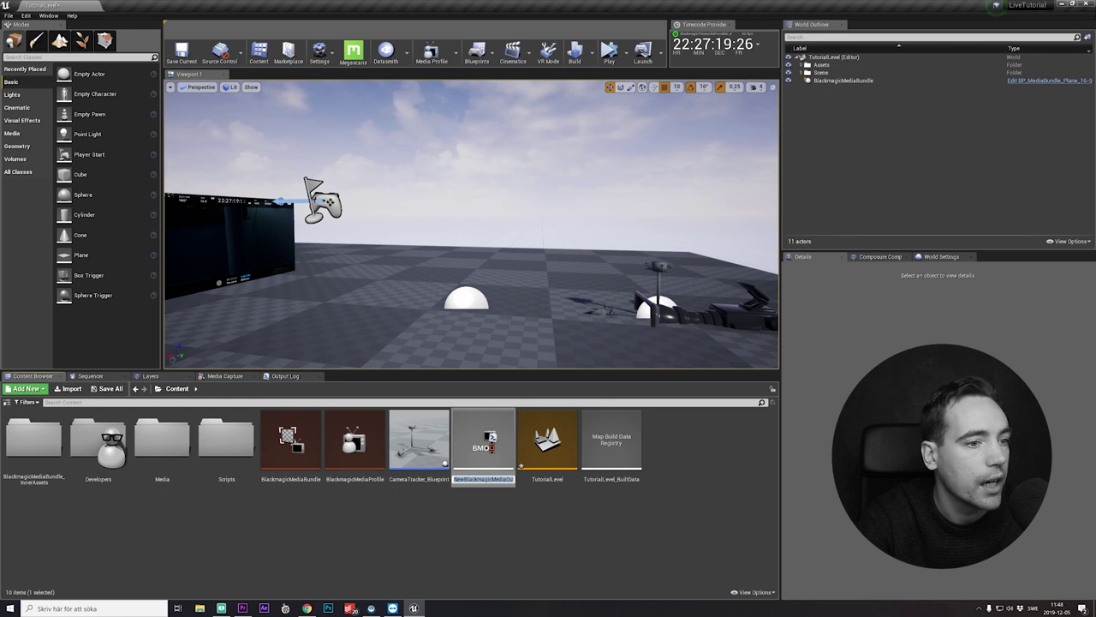
text(3dWorldOutput)
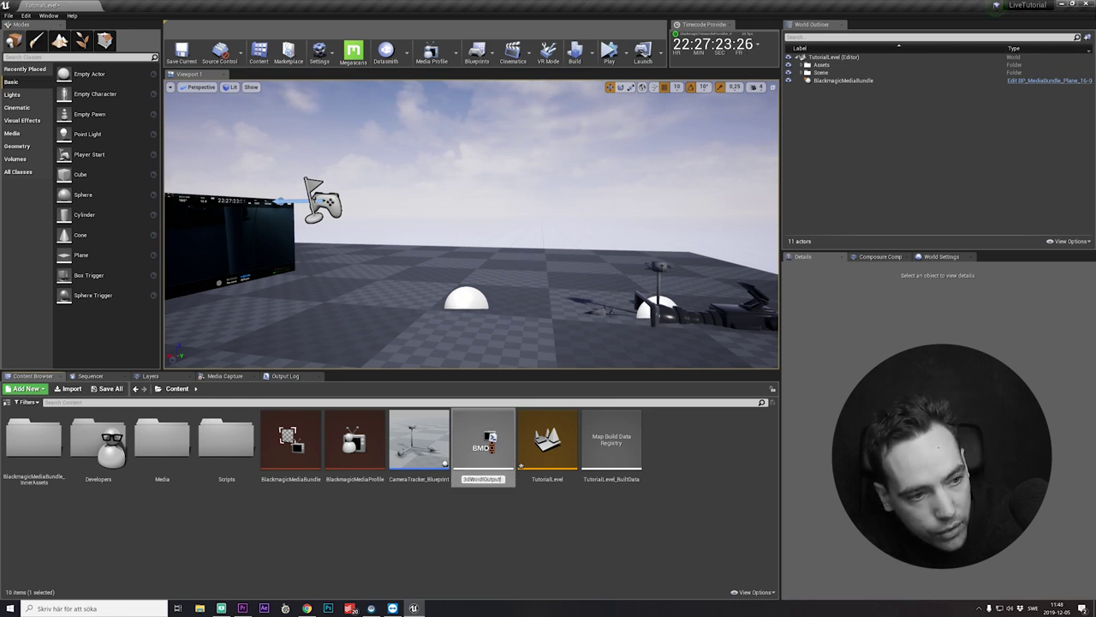
text(50)
key(Return)
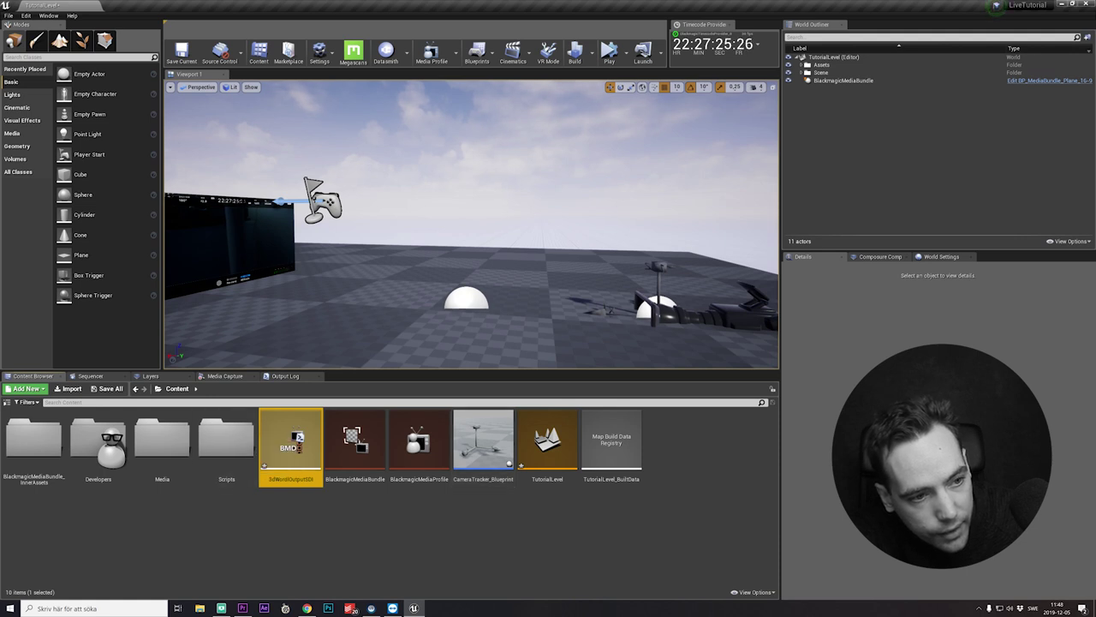
double_click(291, 441)
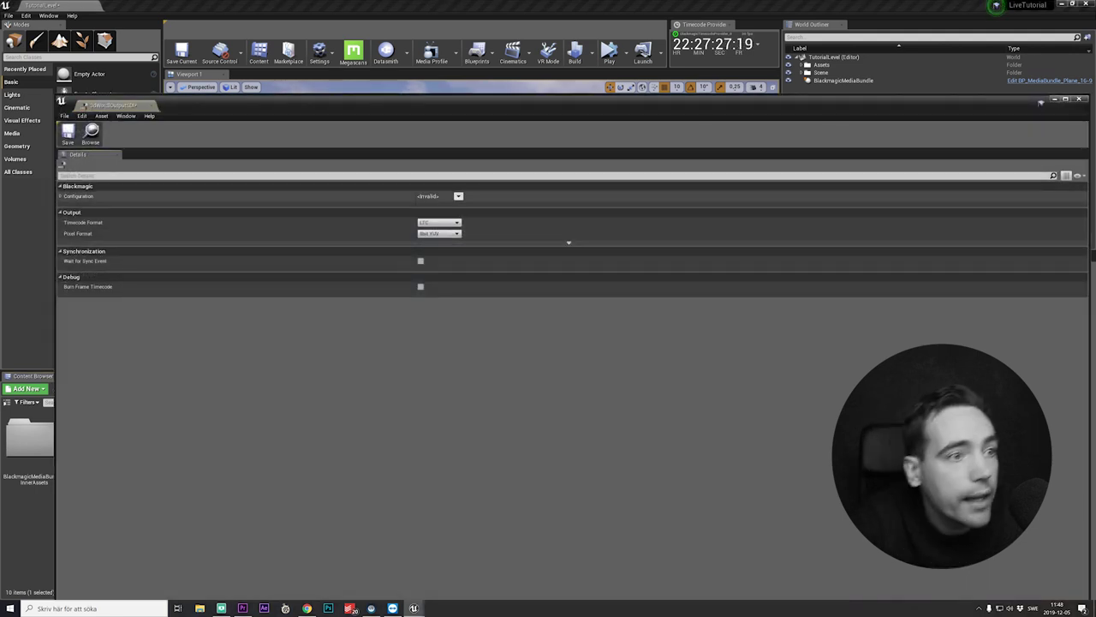
Configure the Blackmagic output as Fill on DeckLink Duo (3), single link, HD 1080 progressive at 30 fps
click(458, 196)
click(512, 229)
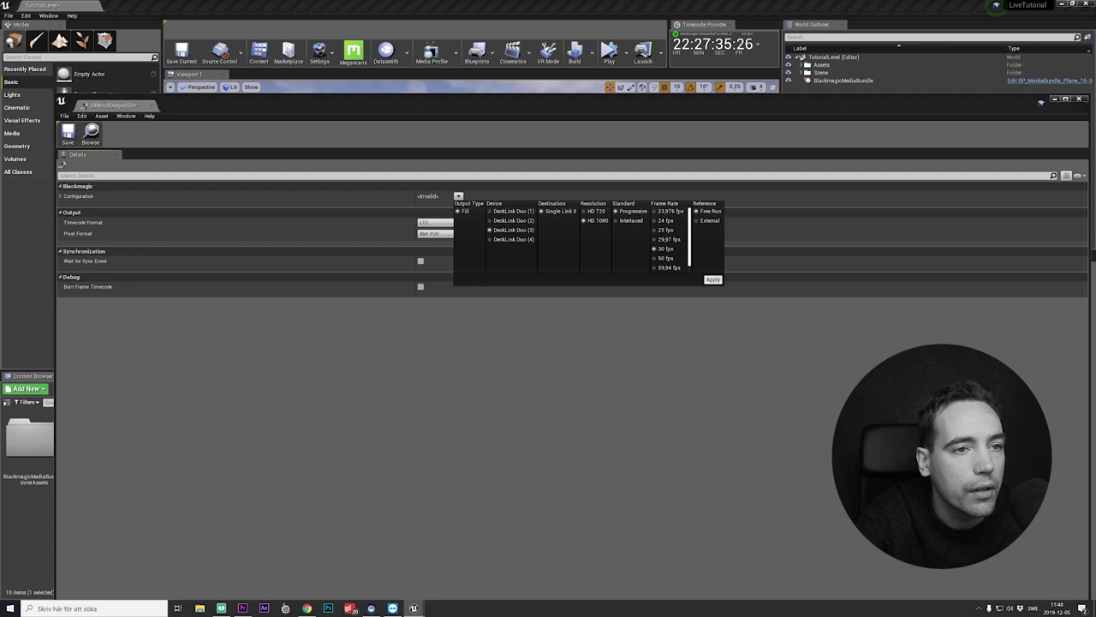
click(712, 279)
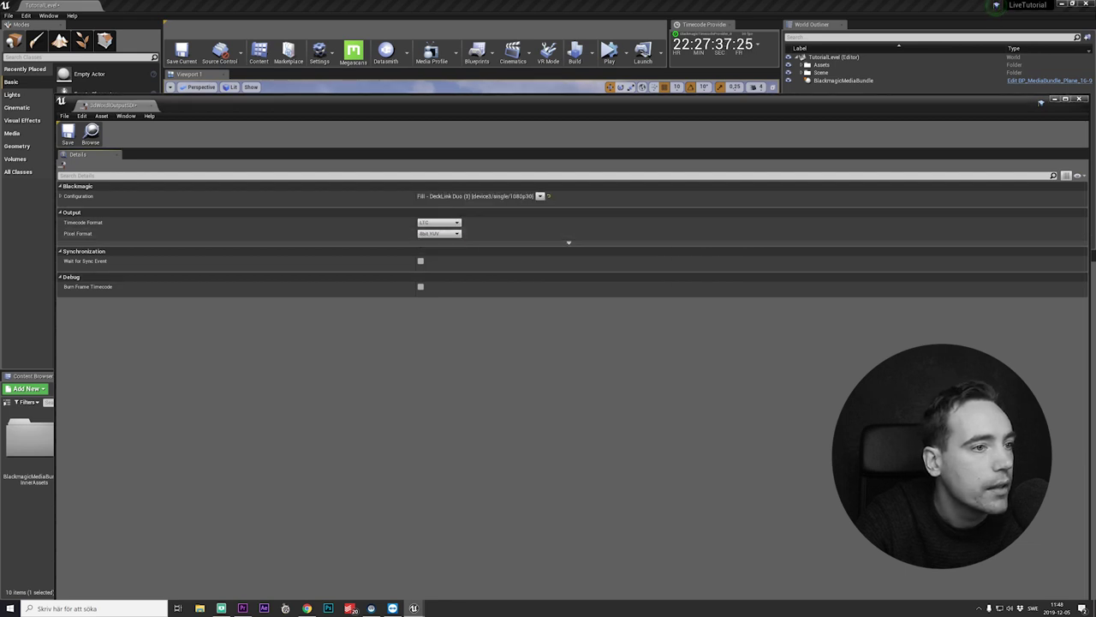
Set the output's pixel format to 10bit YUV and timecode format to VITC, and save and close the asset
click(439, 233)
click(439, 222)
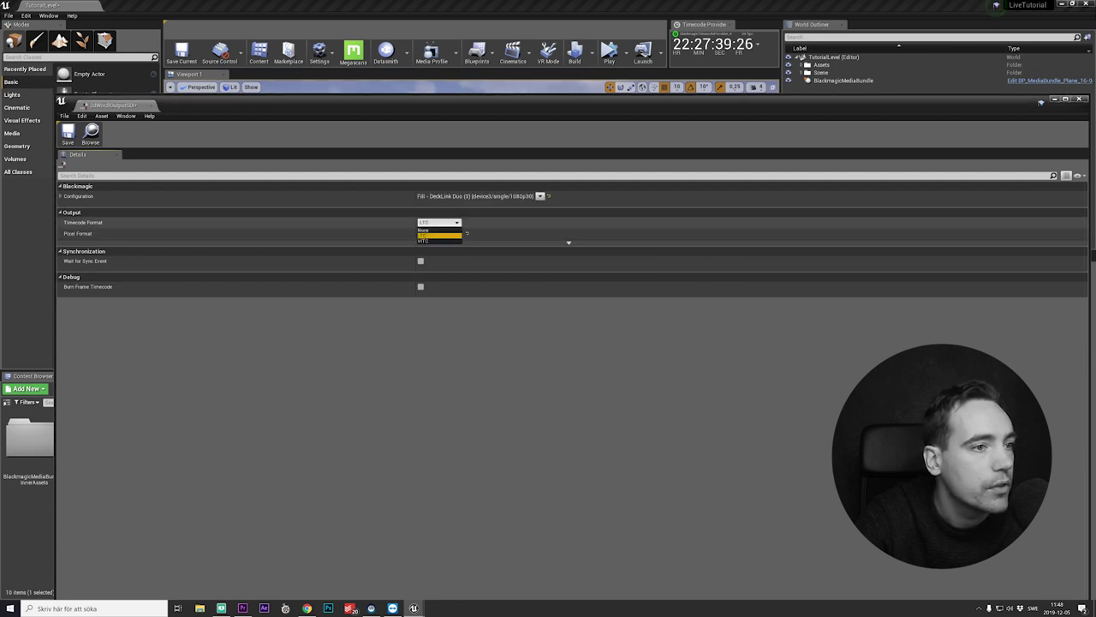
click(439, 241)
click(568, 243)
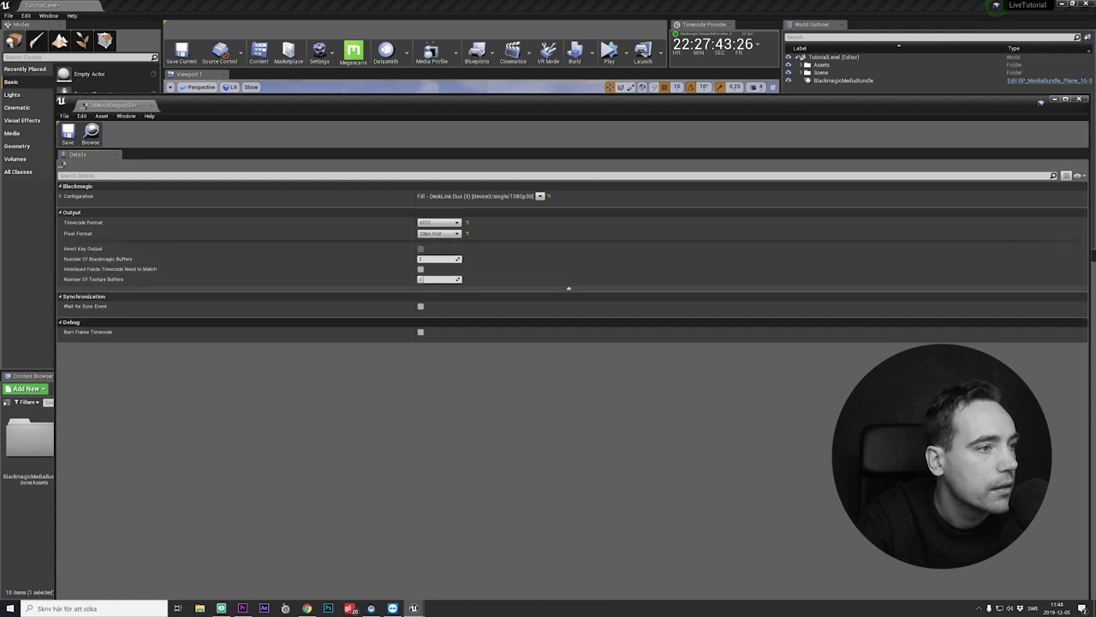
click(68, 134)
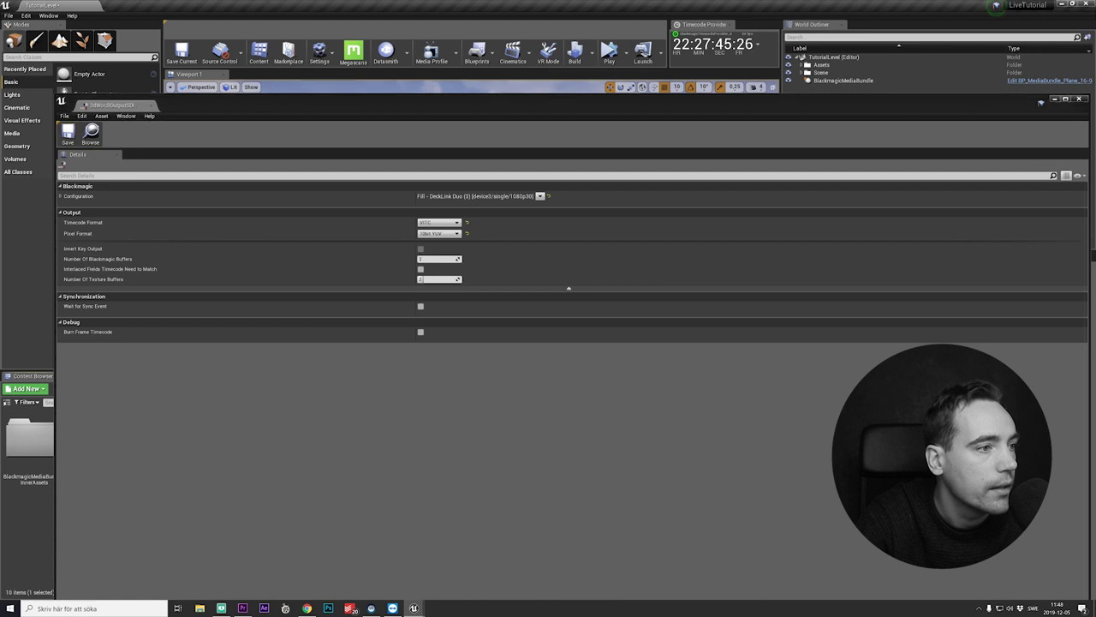
click(152, 105)
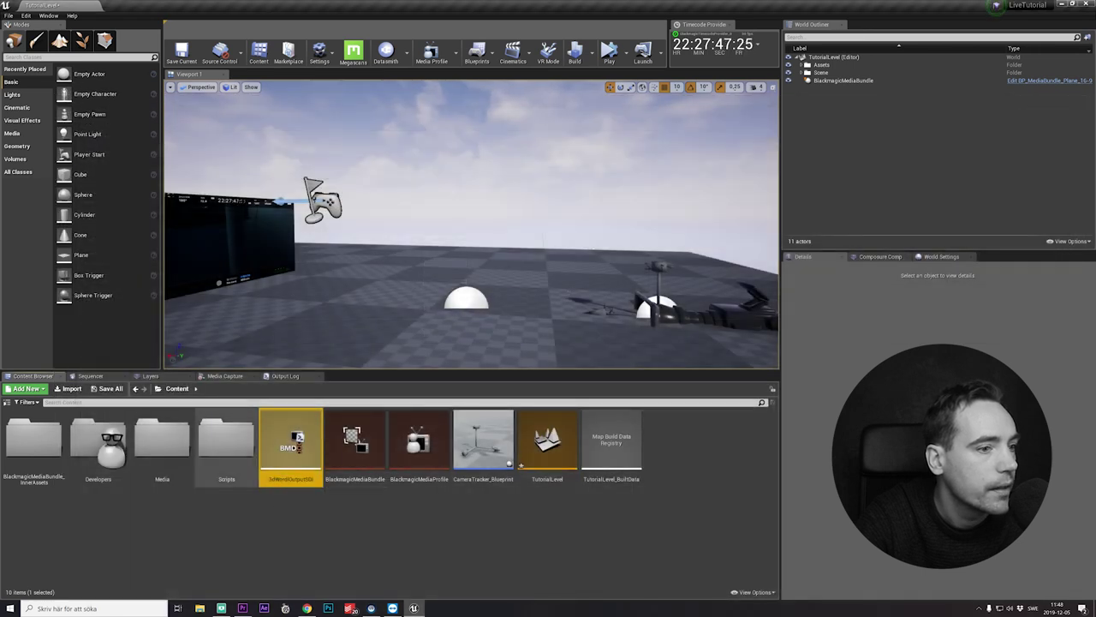
Assign 3dWorldOutputSDI as the viewport capture's media output and start capturing
click(225, 375)
click(341, 464)
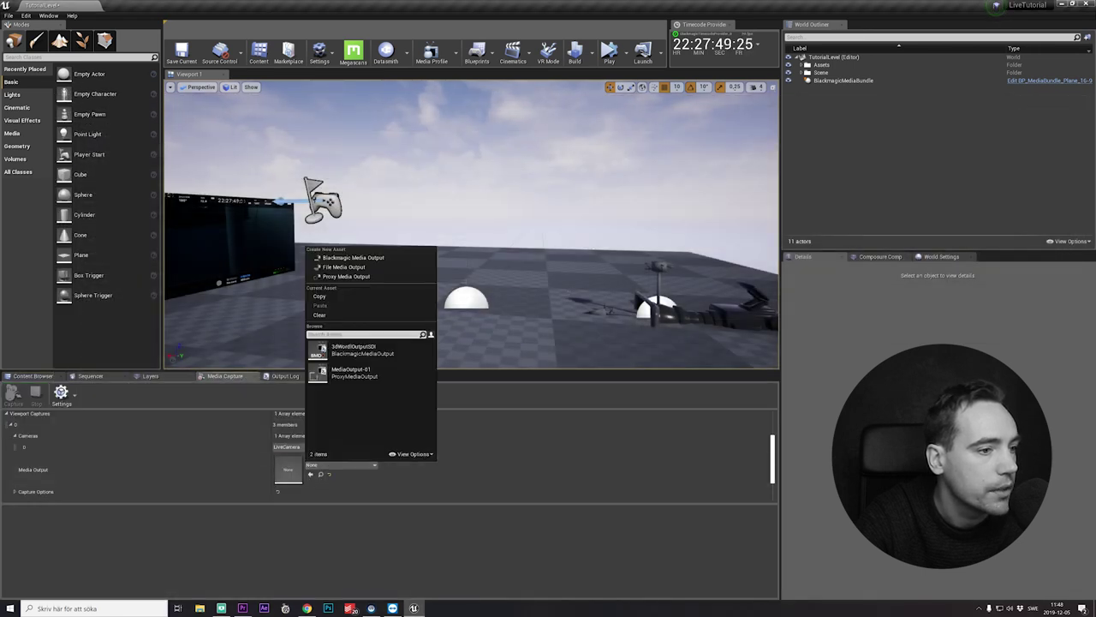
click(360, 349)
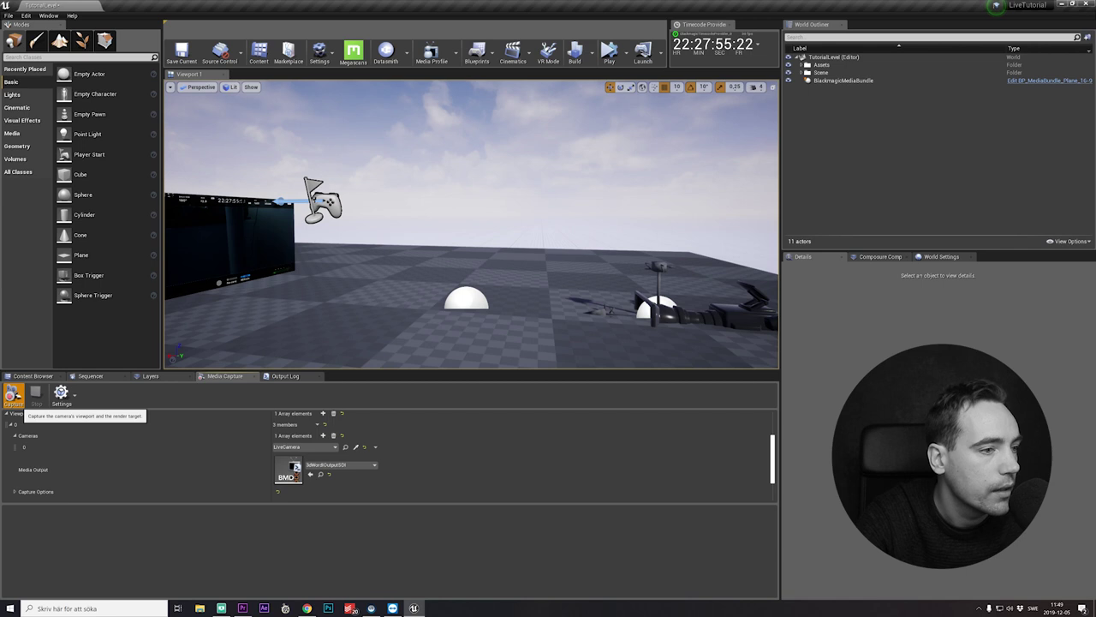
click(13, 395)
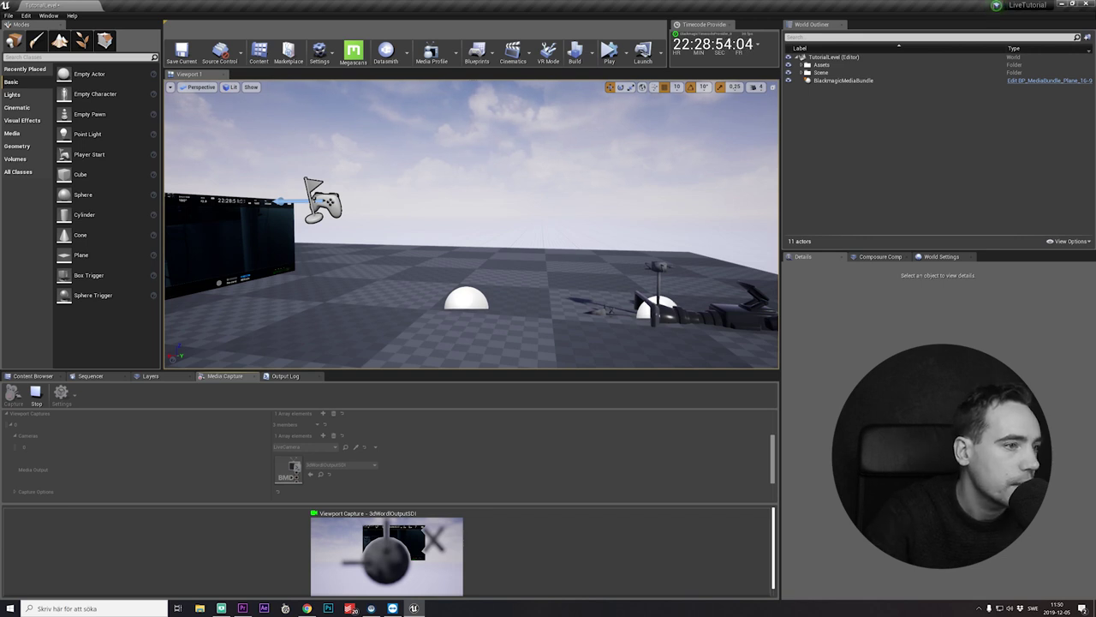
Create a second Blackmagic Media Output asset named VideoFeedOutputSDI in the Content folder and open it for editing
click(32, 376)
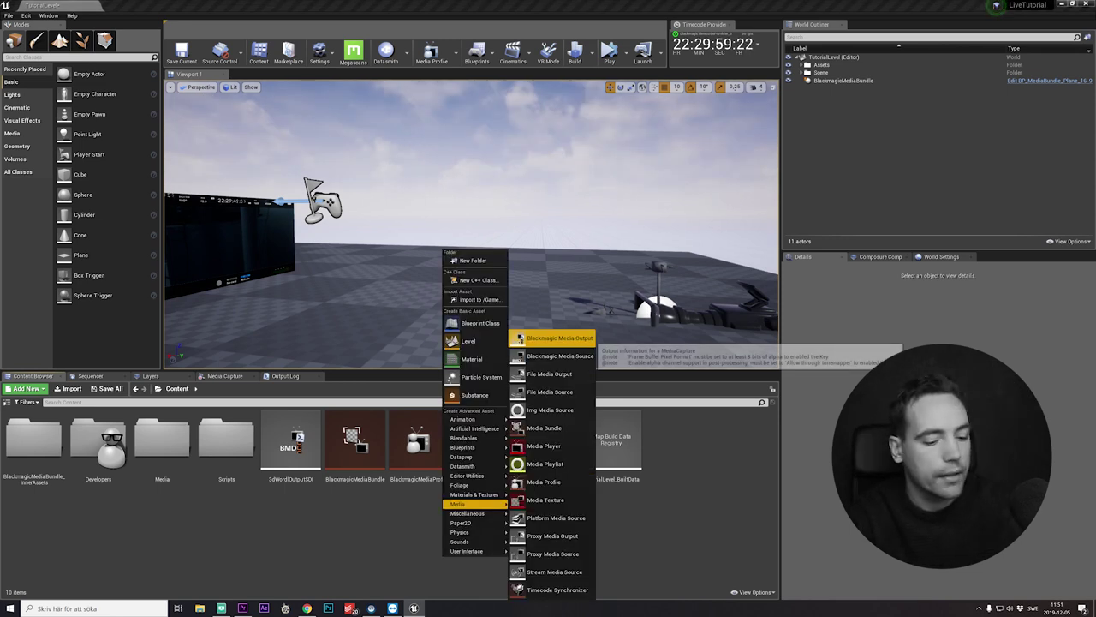
click(557, 337)
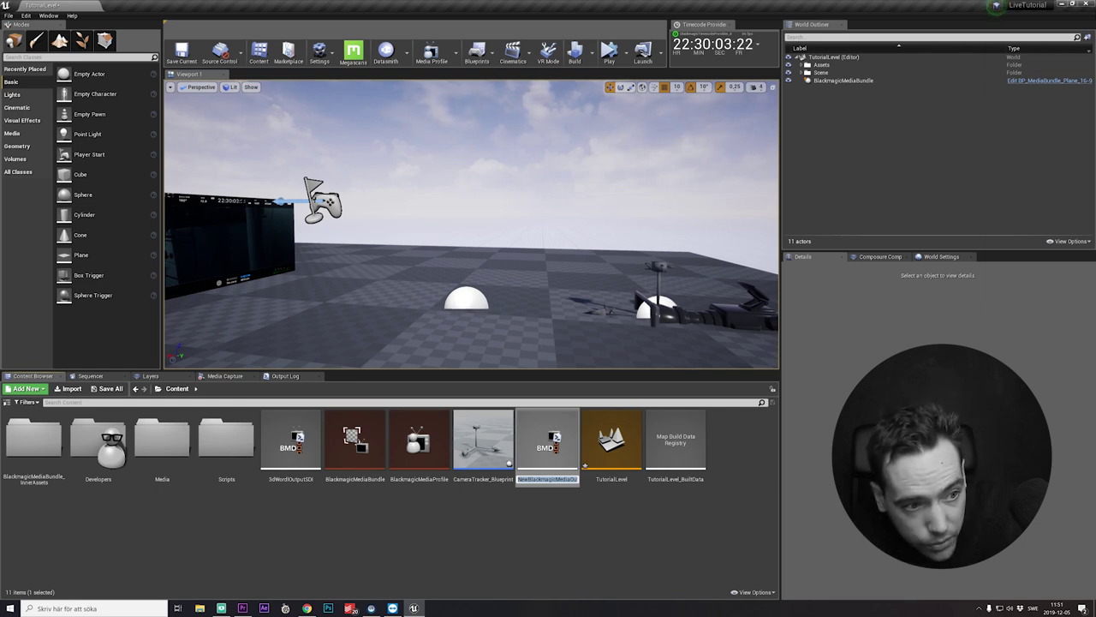
text(VEr)
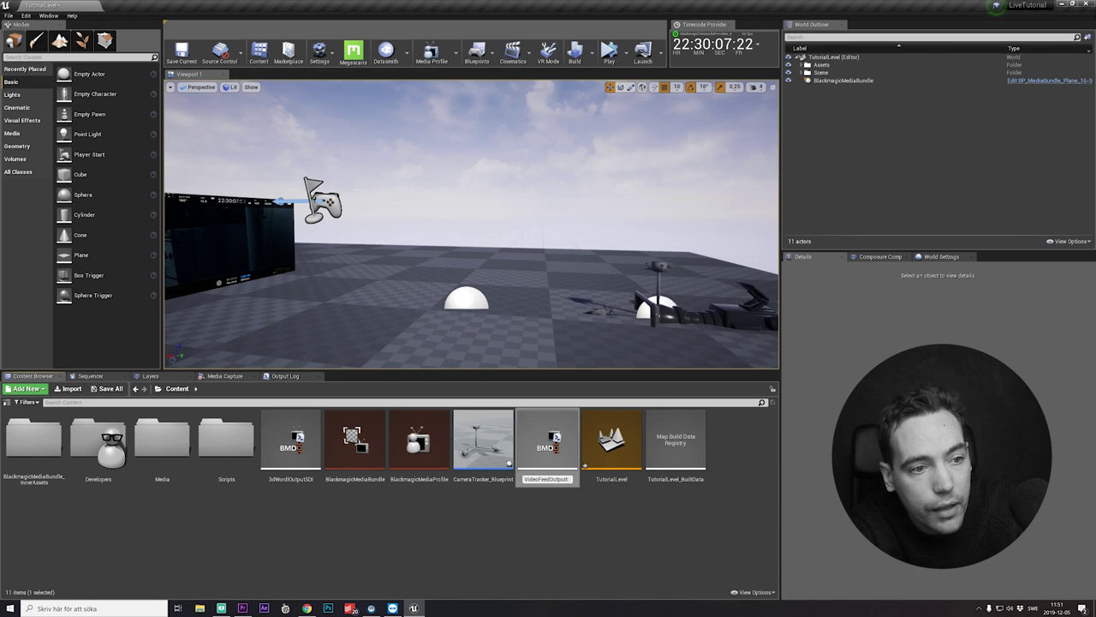
key(Return)
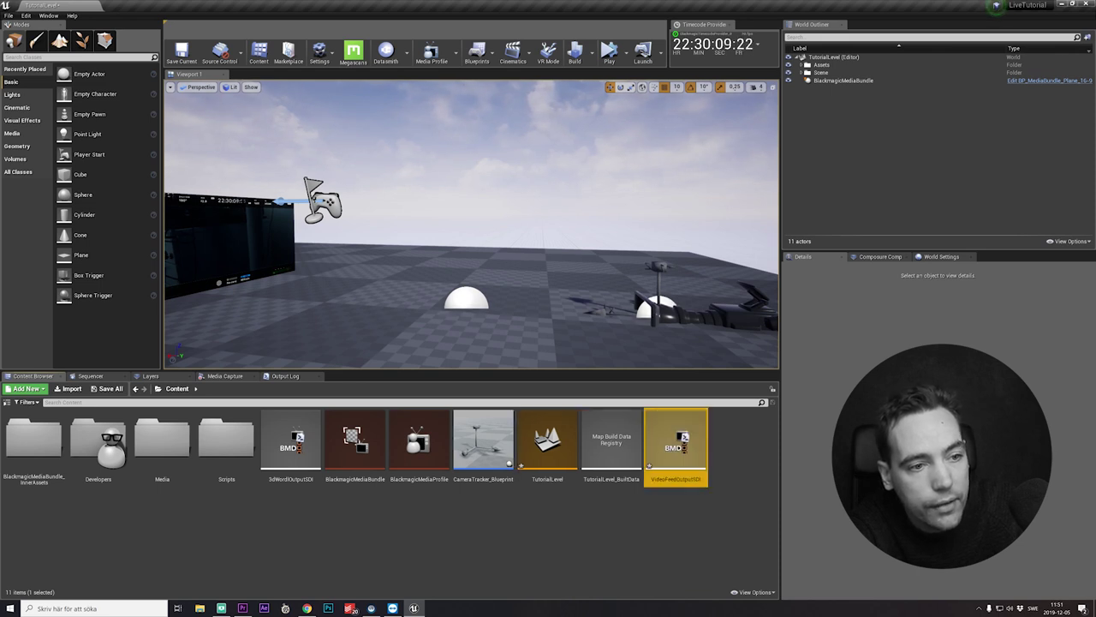
double_click(674, 439)
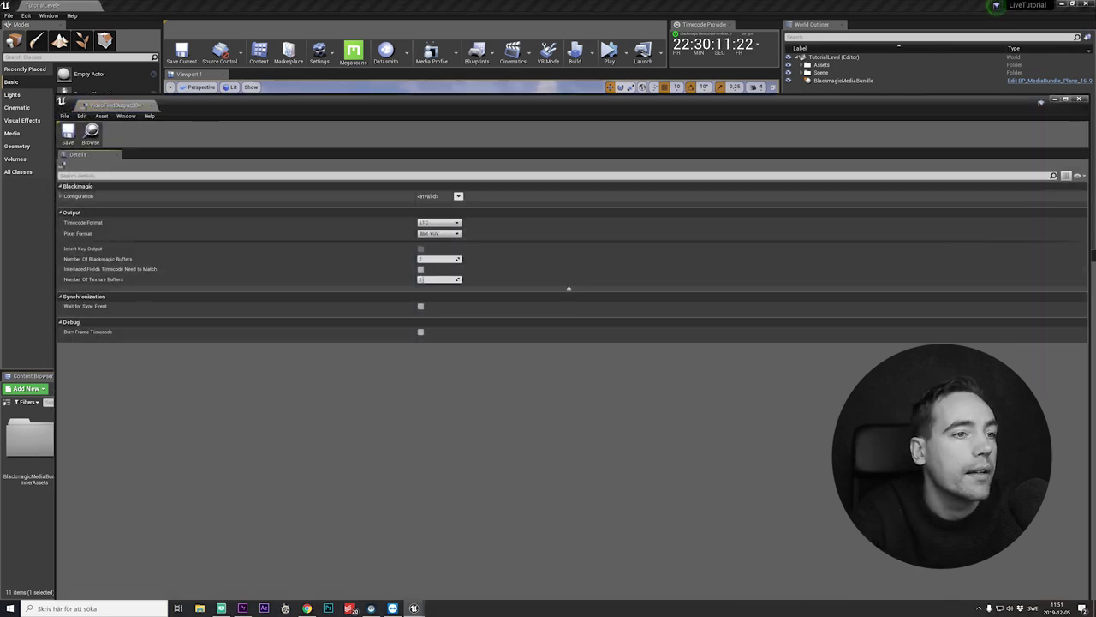
Configure VideoFeedOutputSDI for DeckLink Duo (4) at 1080p30 with the VITC timecode format
click(459, 196)
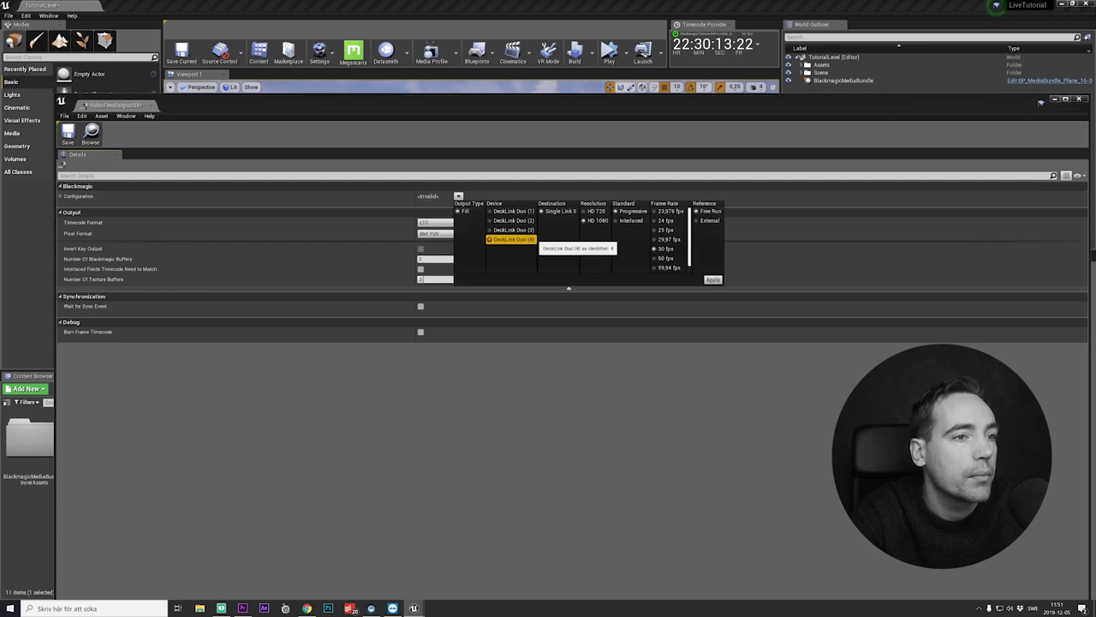
click(712, 280)
click(438, 222)
click(431, 242)
Enable Burn Frame Timecode, set the pixel format to 10bit YUV, and save and close VideoFeedOutputSDI
click(438, 233)
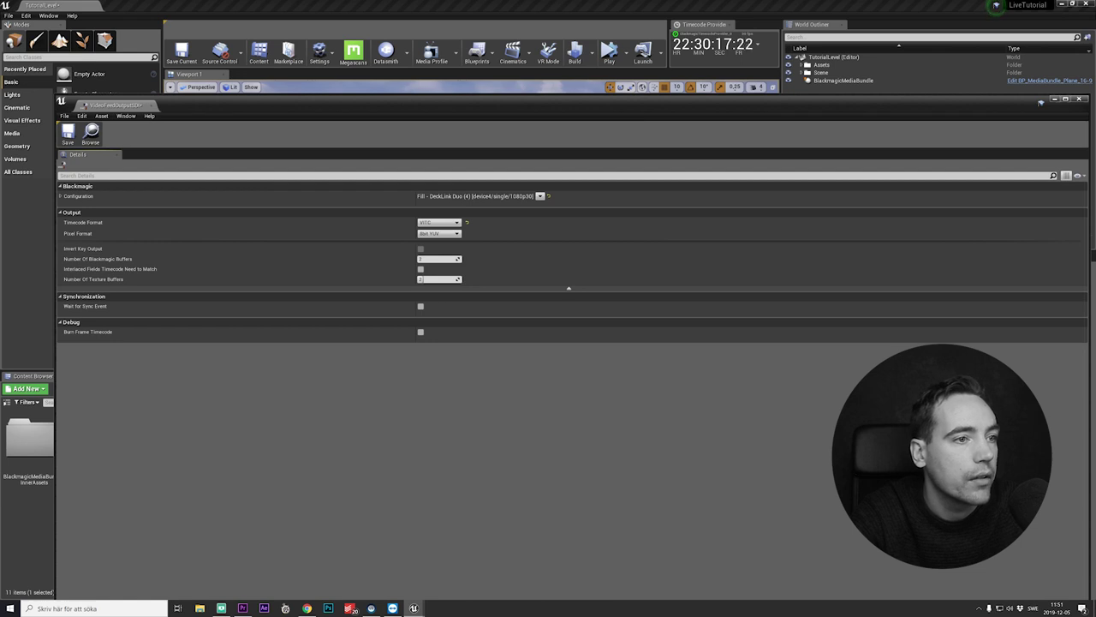
click(421, 332)
click(439, 234)
click(429, 246)
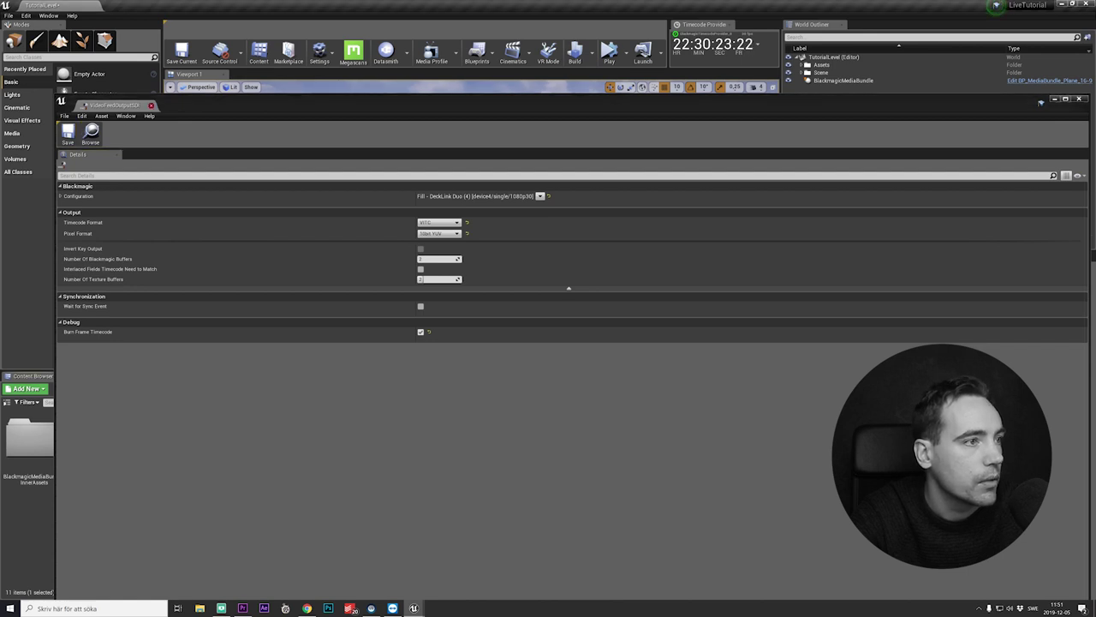
click(152, 105)
double_click(682, 437)
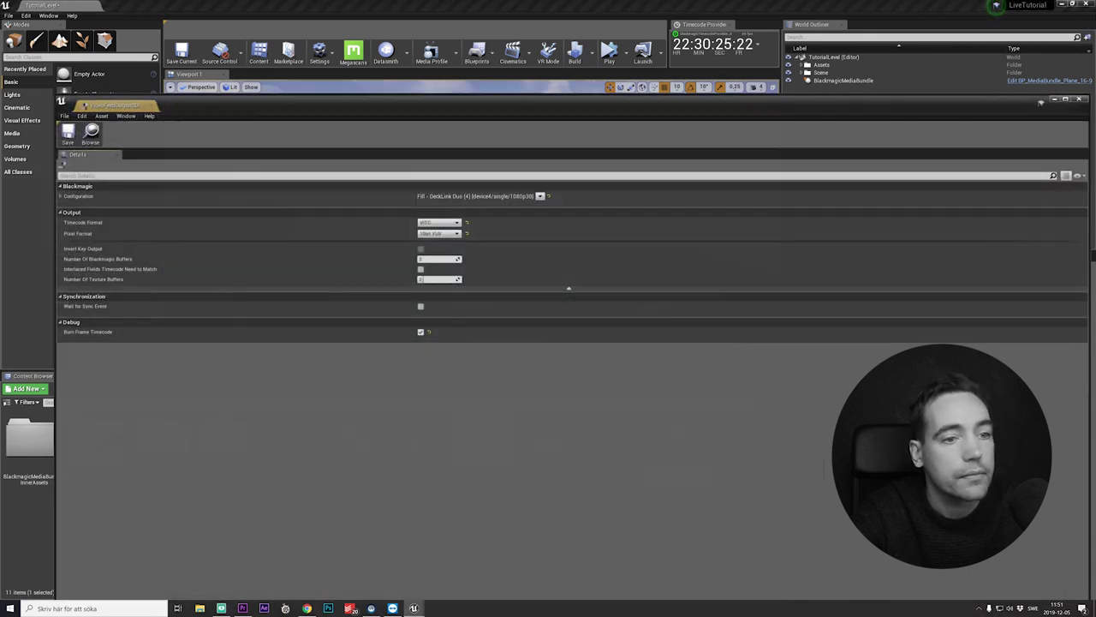
click(152, 105)
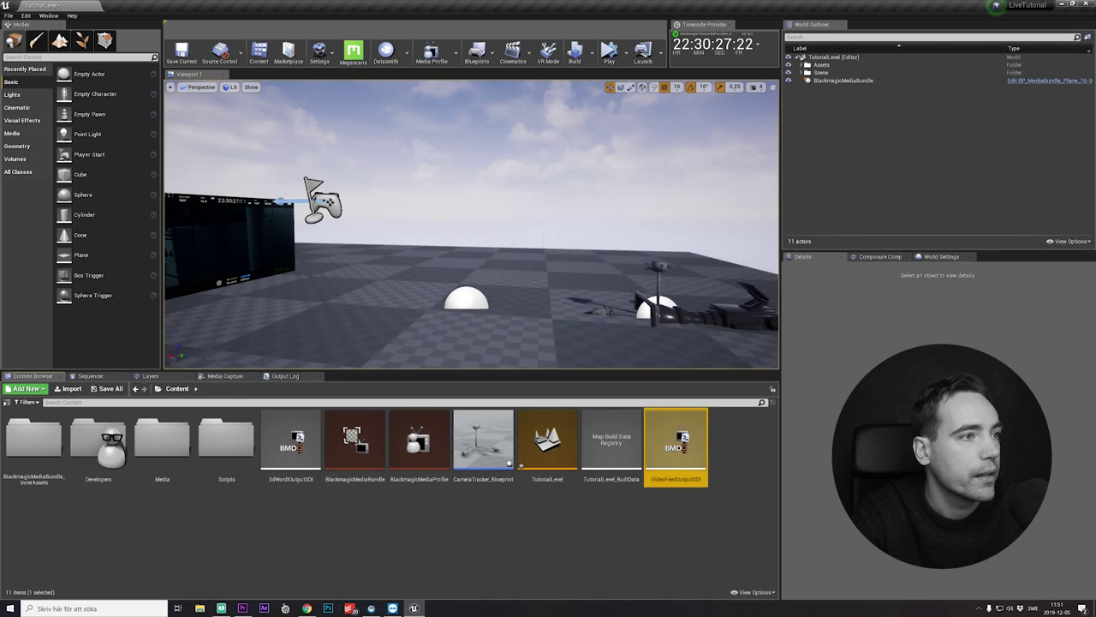
Examine the BlackmagicMediaBundle actor's details in the level and clear the selection
right_drag(471, 224, 364, 228)
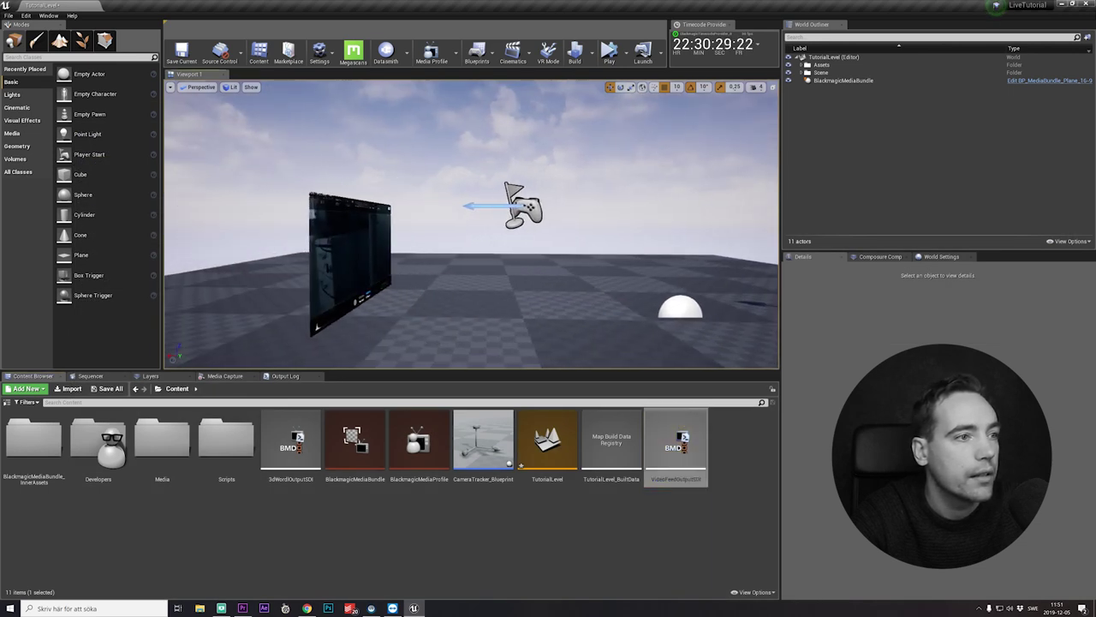
click(844, 81)
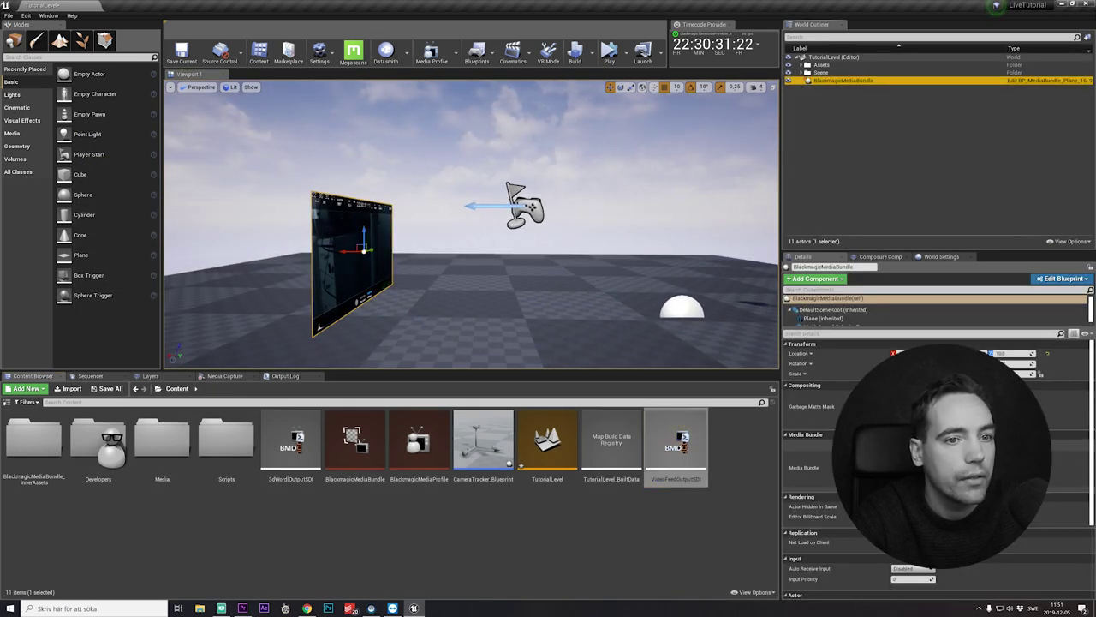
scroll(856, 462, down, 3)
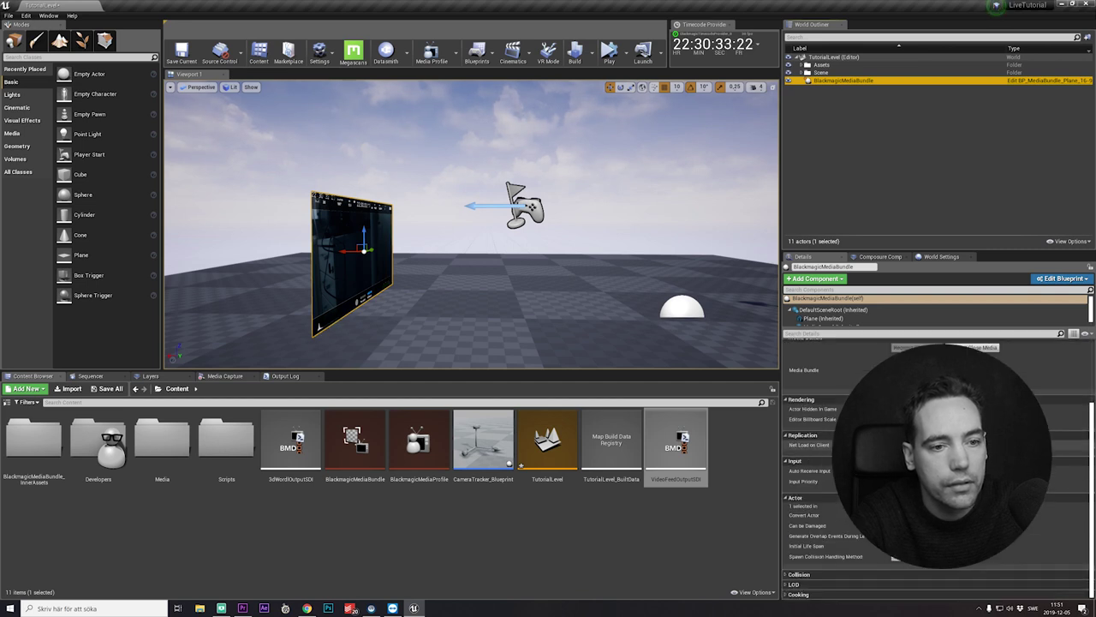
scroll(856, 462, up, 3)
key(Escape)
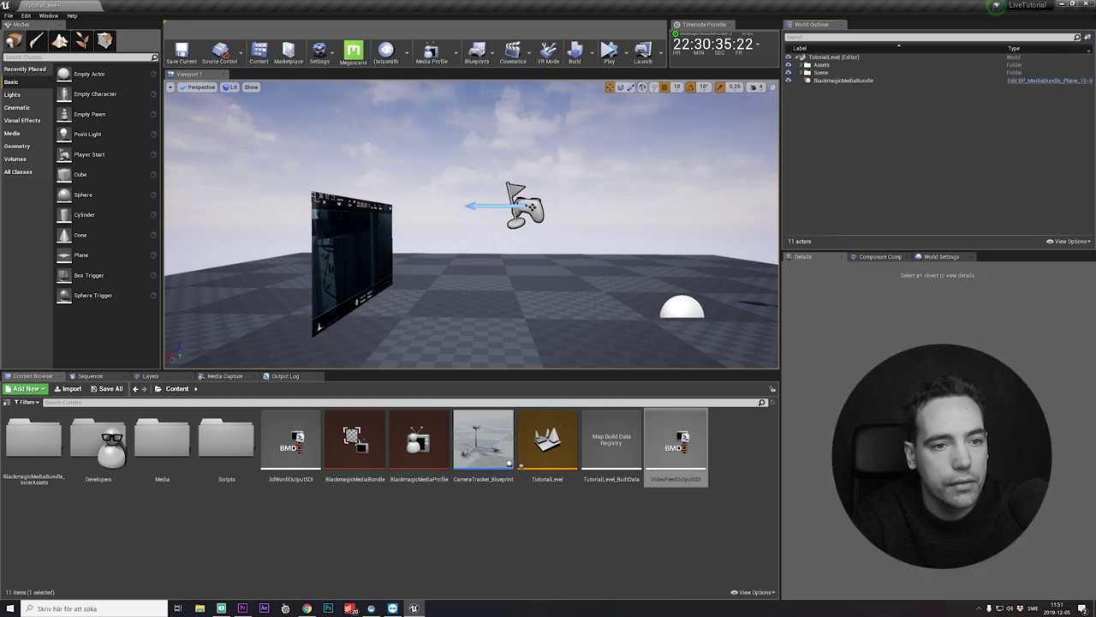
Create a new Composure comp in the level using the Empty Comp Shot class
click(880, 257)
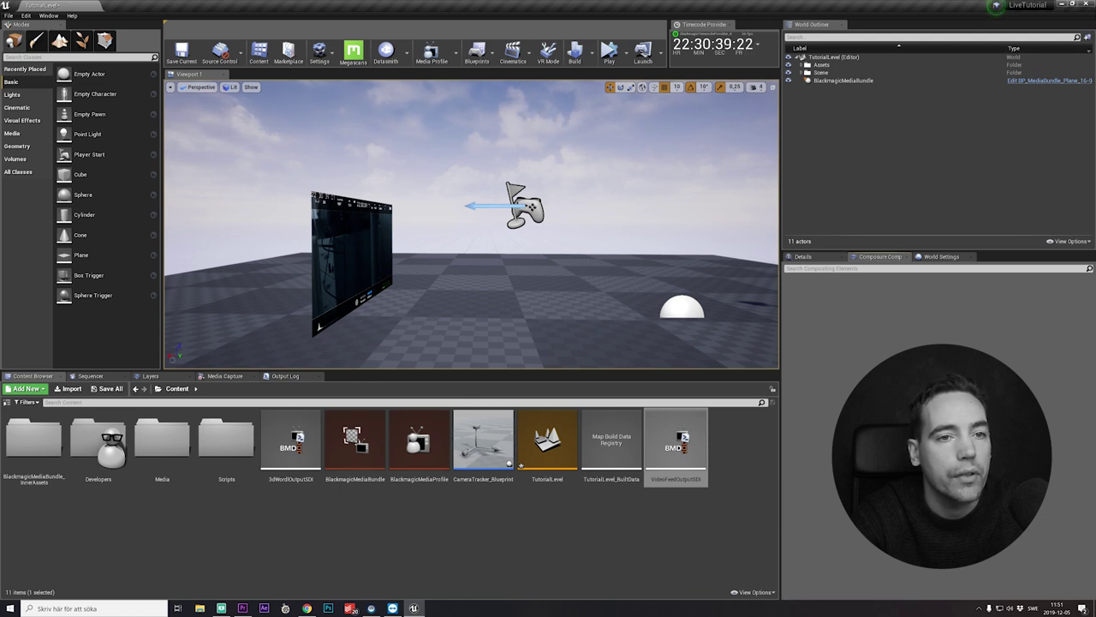
click(48, 16)
mouse_move(72, 182)
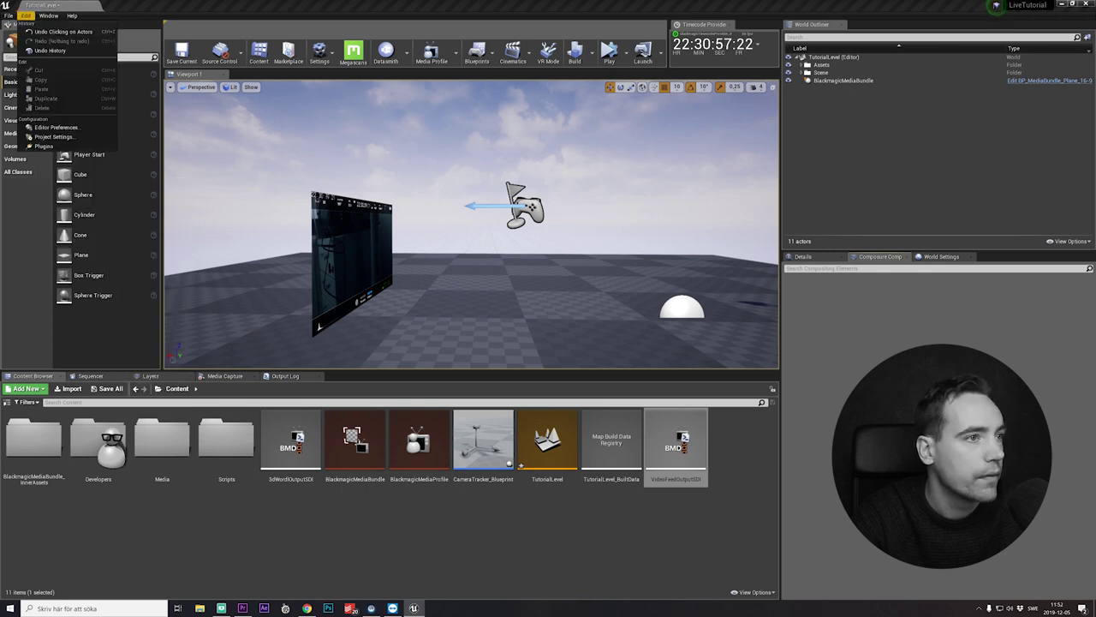
mouse_move(72, 16)
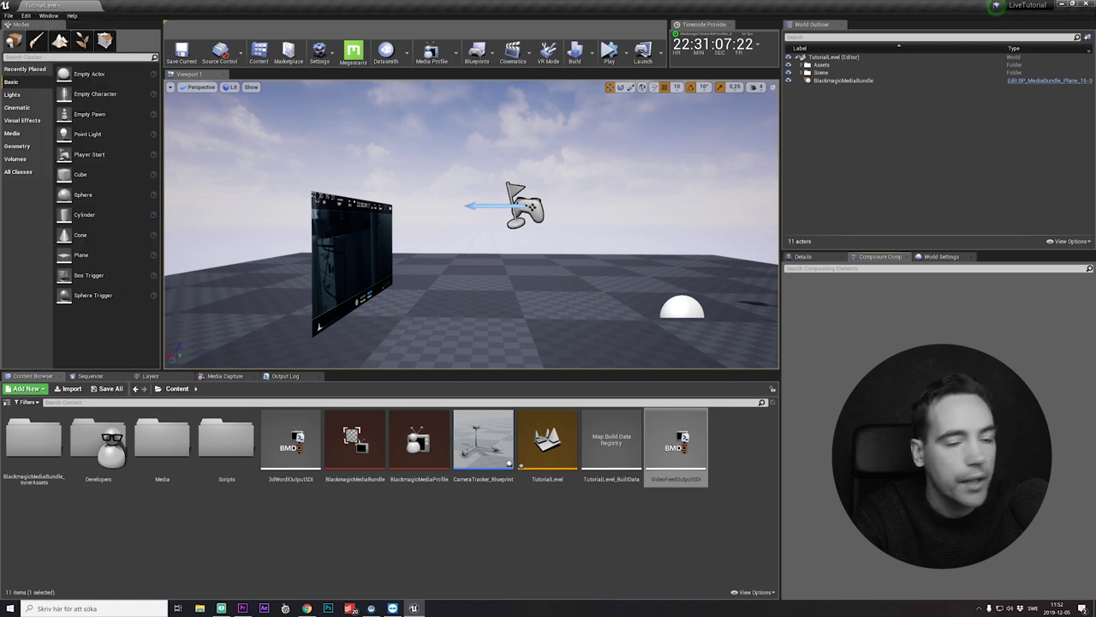
right_click(926, 294)
click(981, 307)
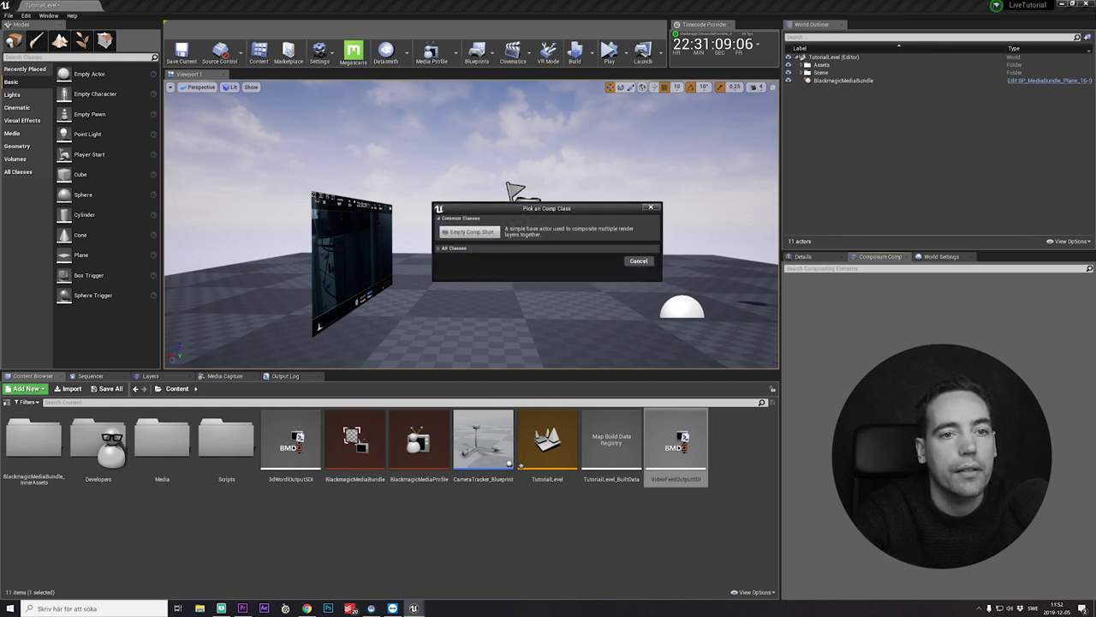
click(469, 231)
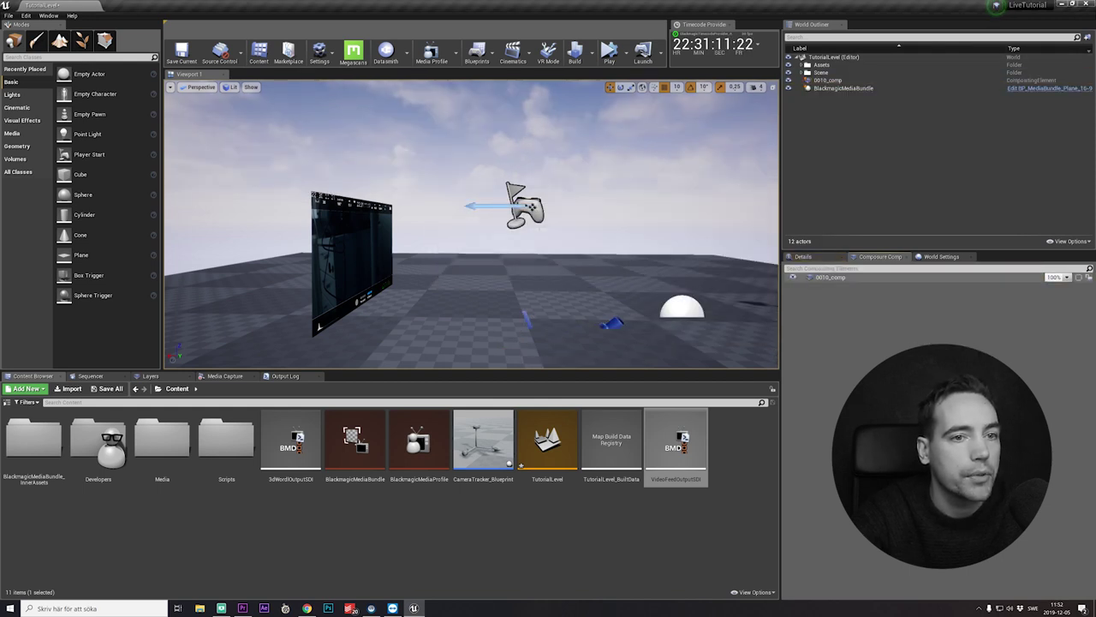
Add a Media Plate layer element to 0010_comp
right_click(834, 278)
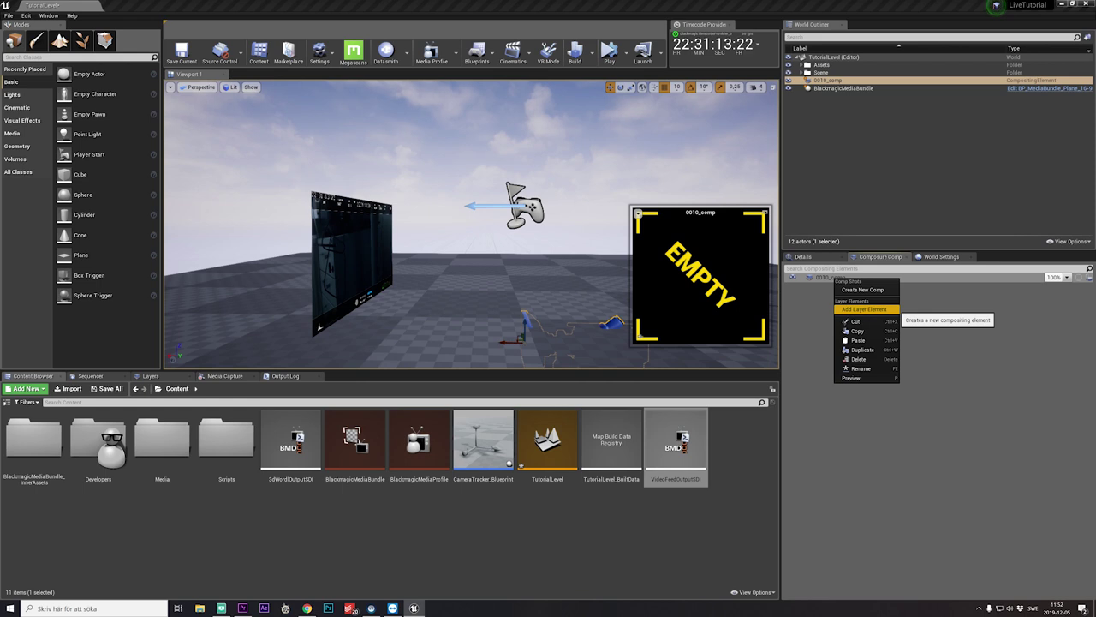
click(864, 309)
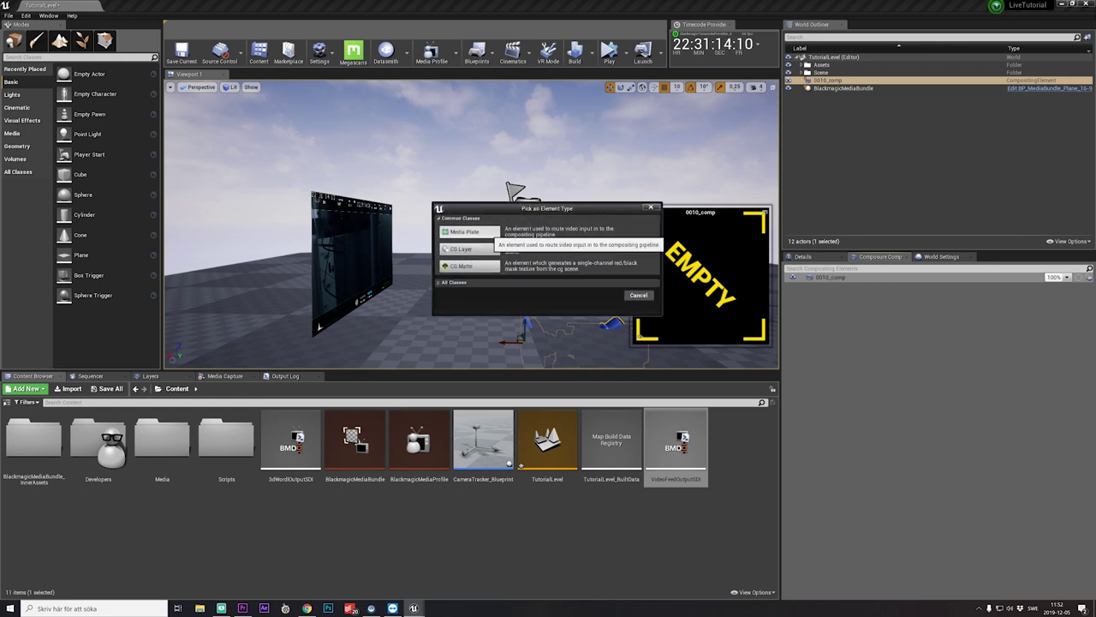
click(480, 232)
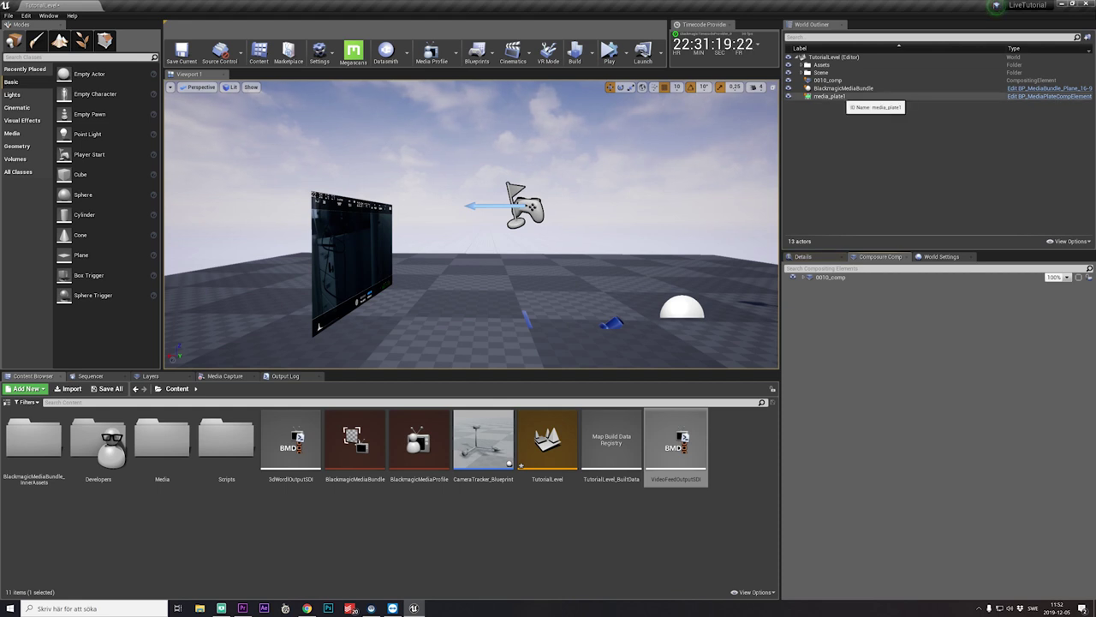
Set media_plate1's Media Source input to the T_BlackmagicMediaBundle_BC texture from the BlackmagicMediaBundle_InnerAssets folder
click(830, 96)
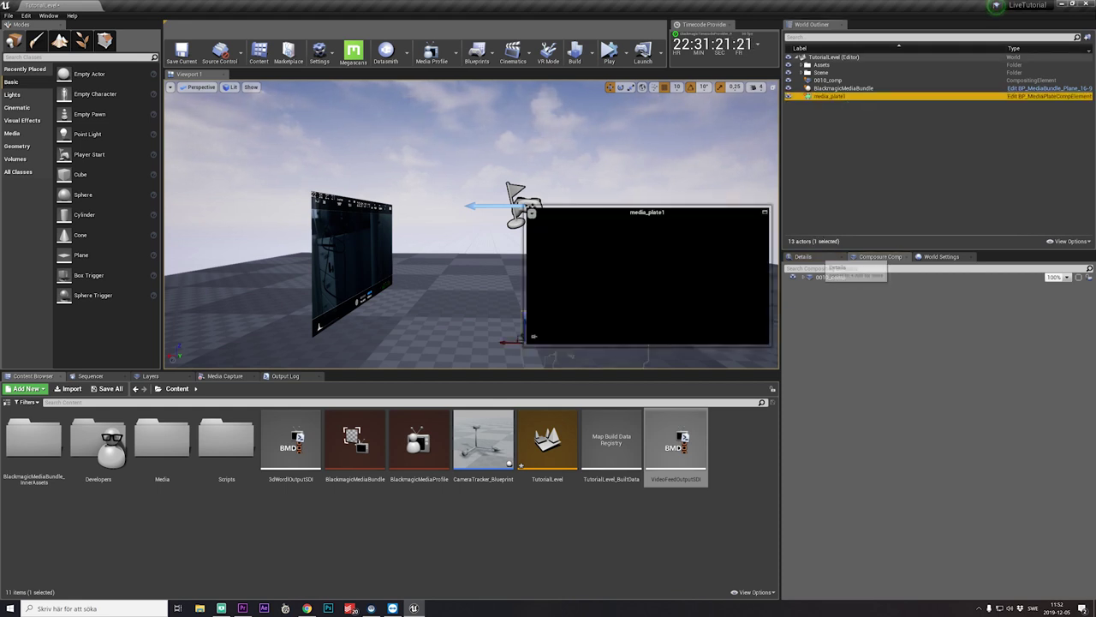
click(803, 257)
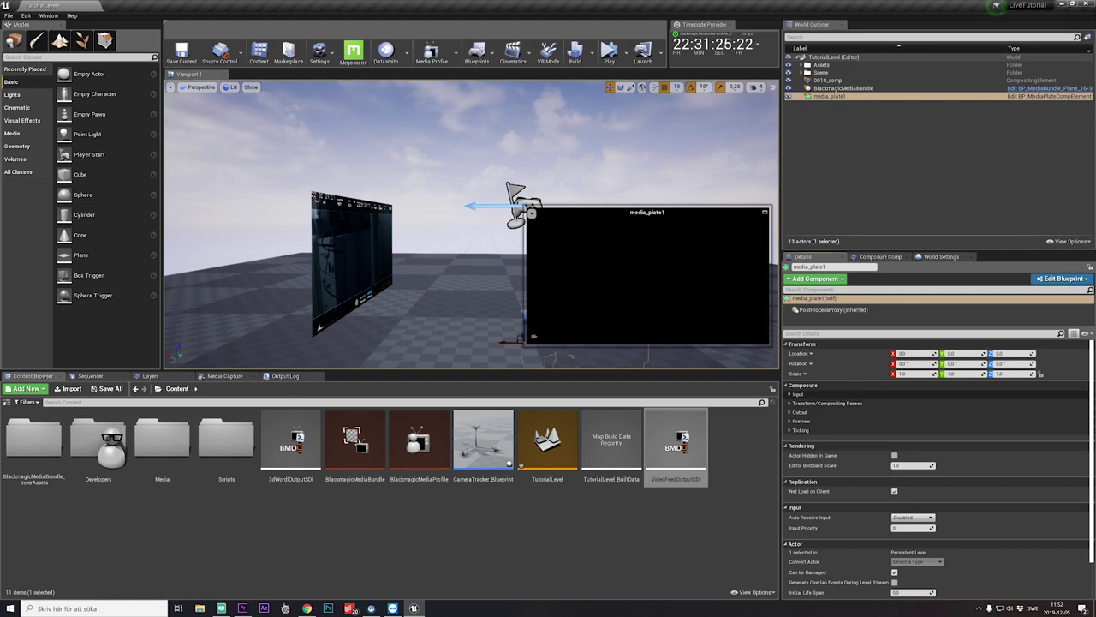
click(846, 88)
click(832, 96)
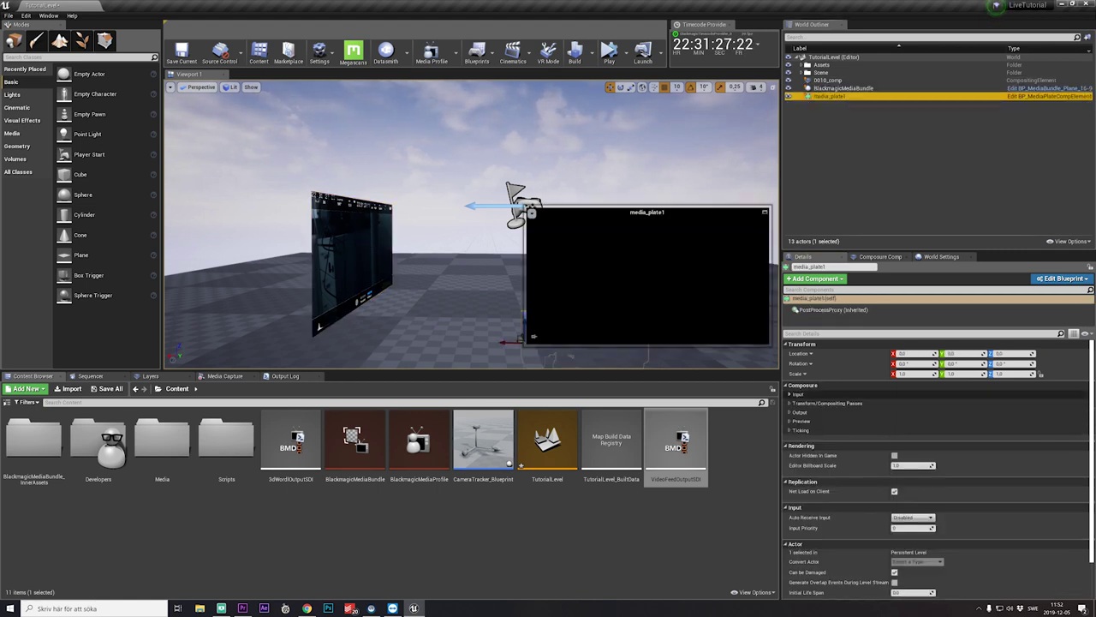
click(789, 394)
click(789, 405)
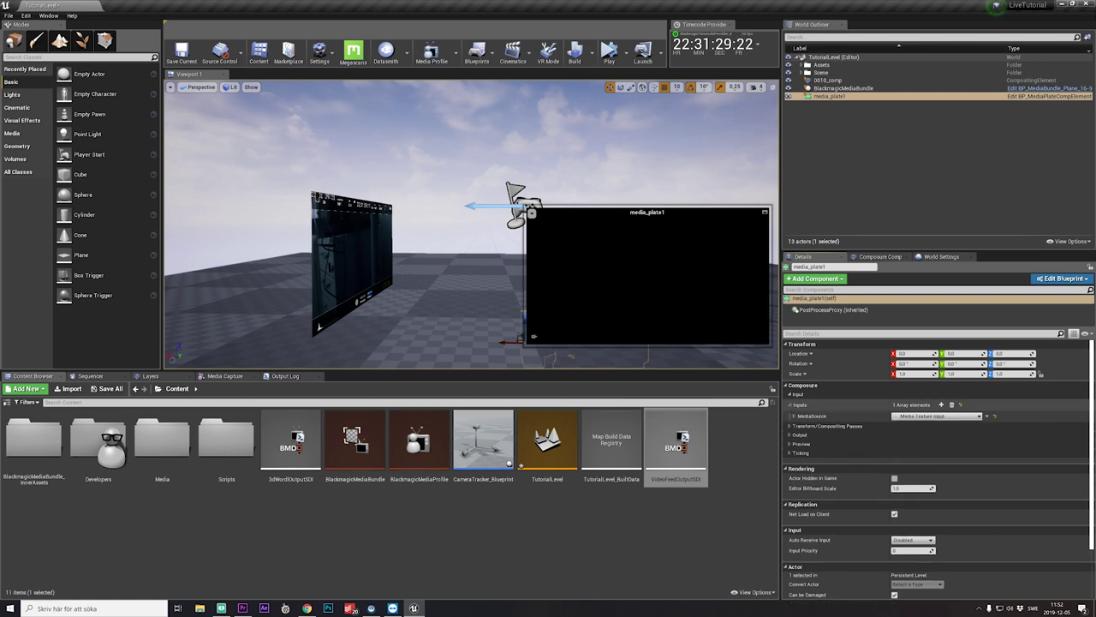
click(793, 415)
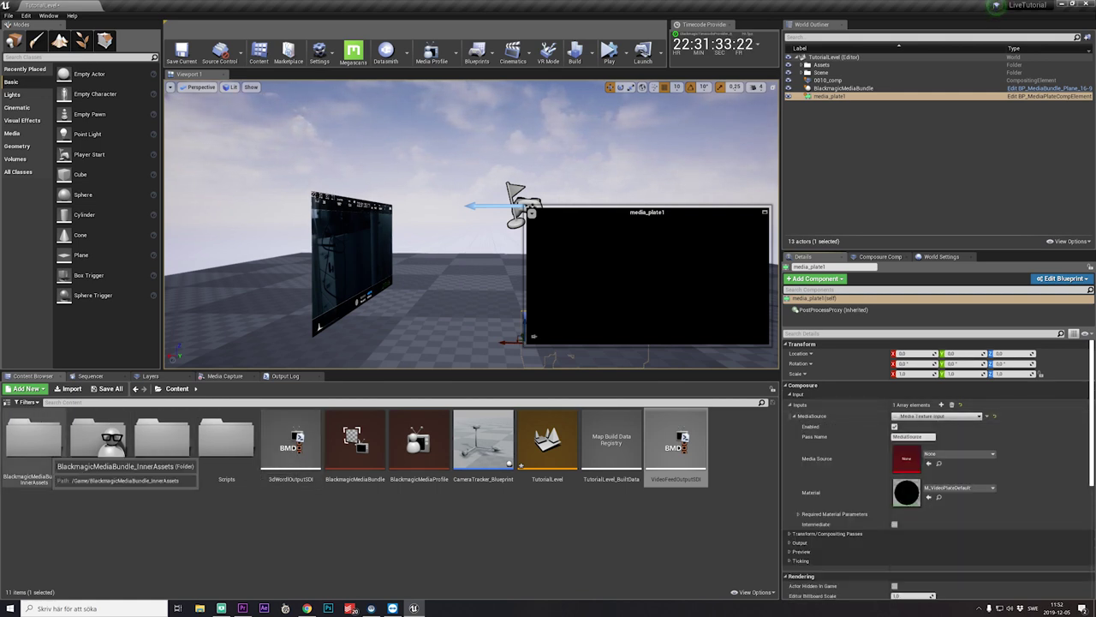
click(52, 445)
double_click(52, 444)
drag(227, 441, 914, 460)
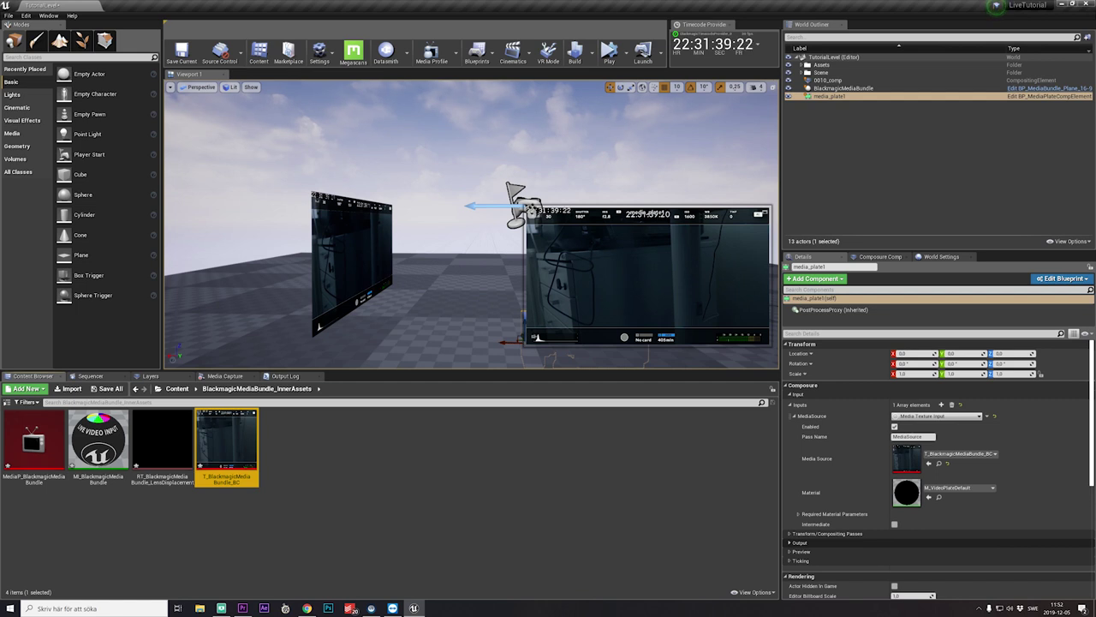
Add one output pass to media_plate1's Composure outputs and show its settings
click(790, 542)
scroll(805, 540, down, 2)
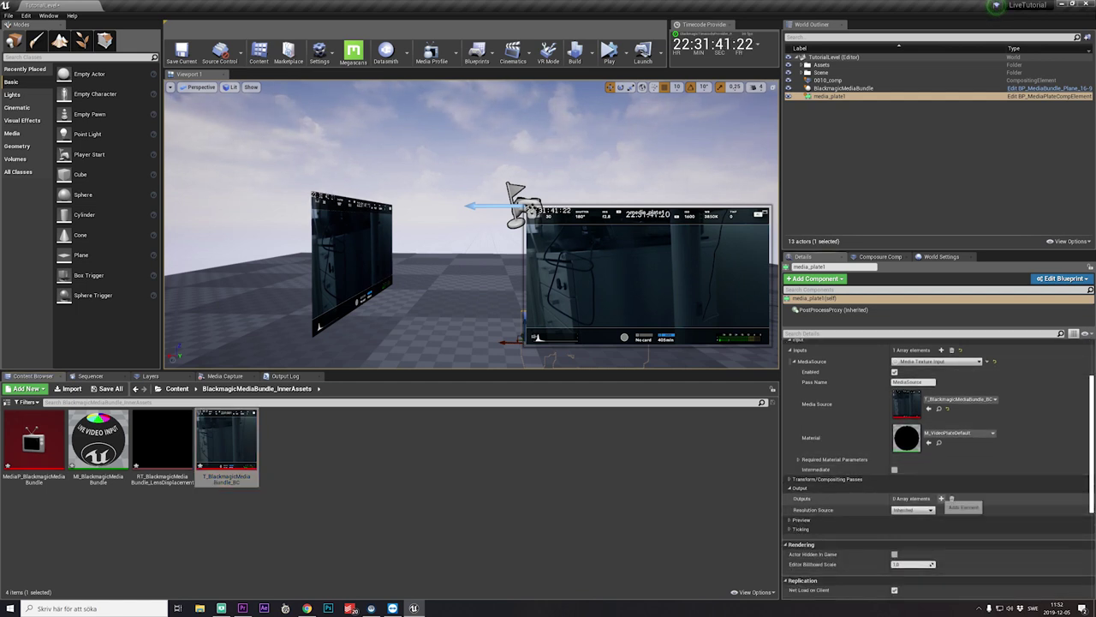
click(941, 498)
click(794, 510)
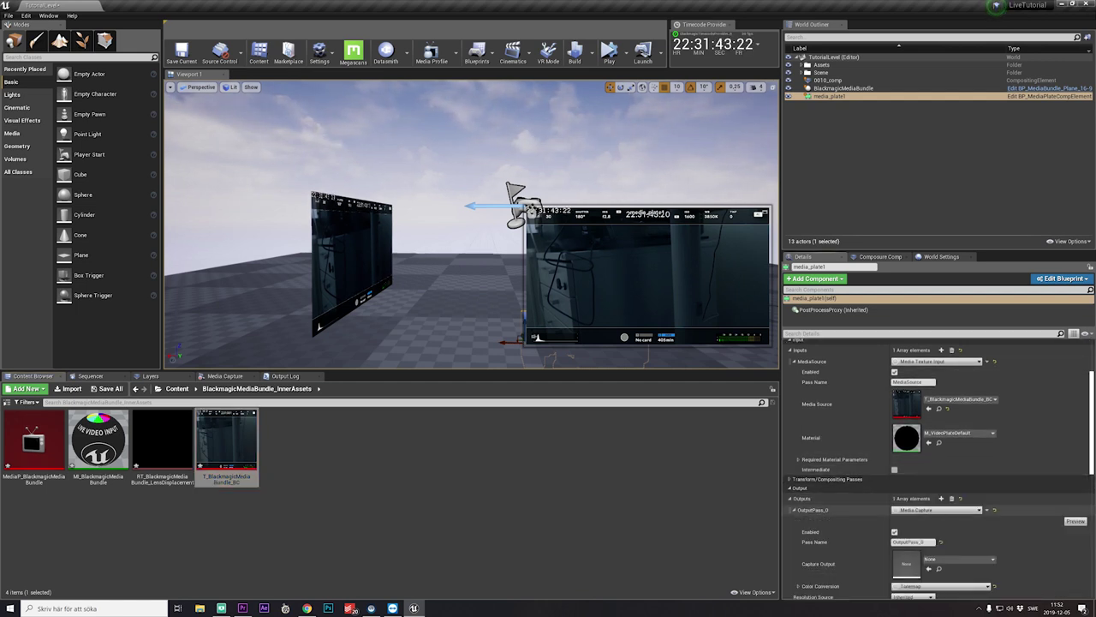
scroll(856, 513, down, 1)
click(937, 468)
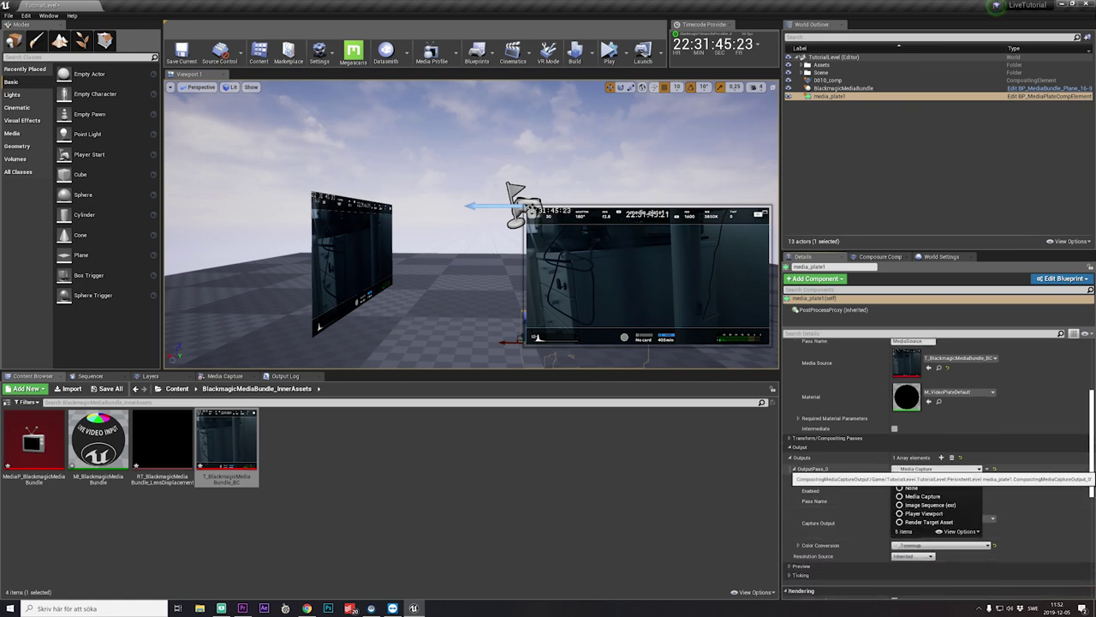
click(938, 529)
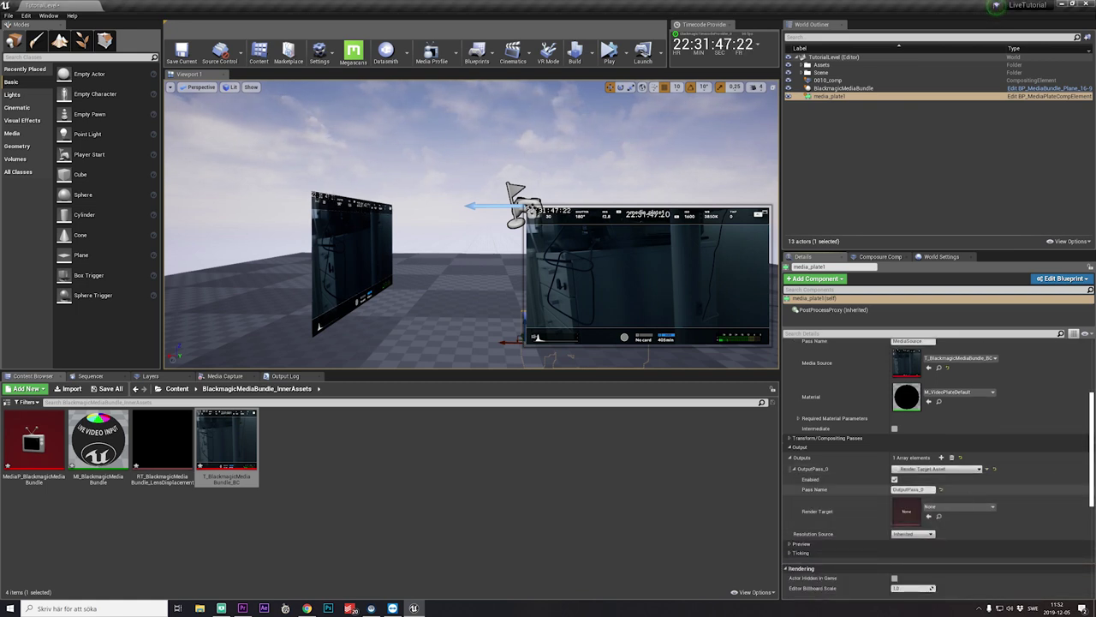
click(942, 506)
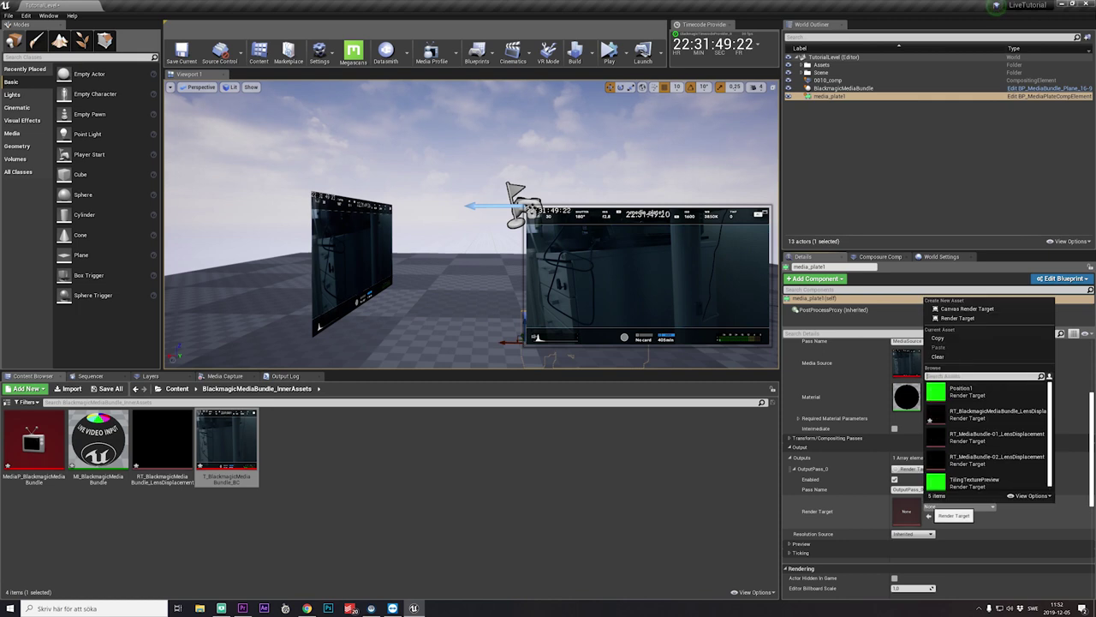
scroll(985, 411, down, 1)
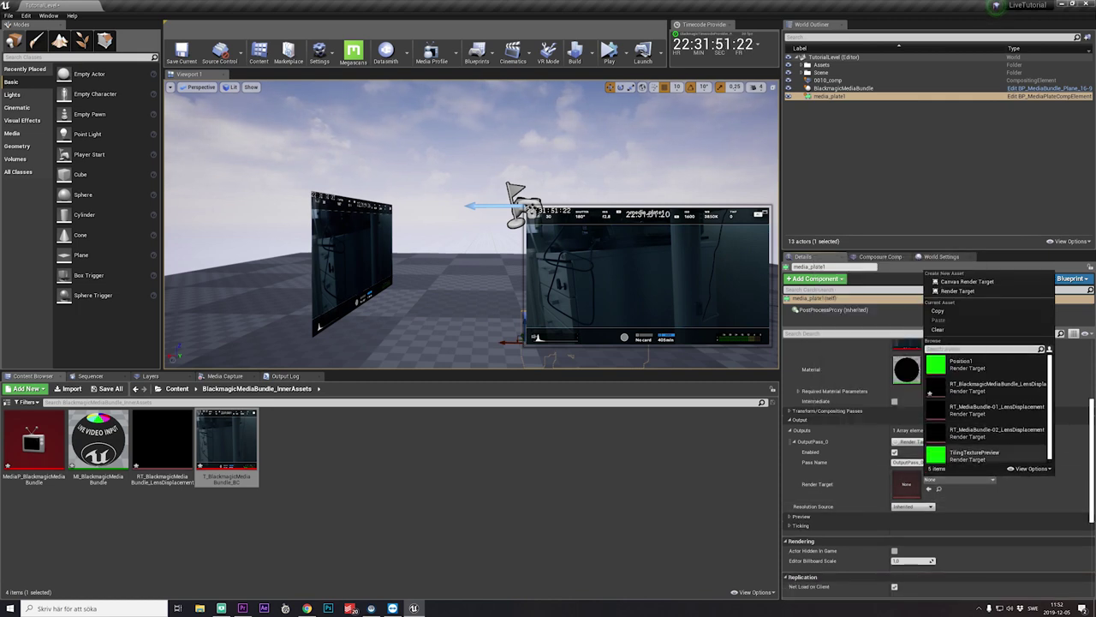
click(1010, 493)
Set media_plate1's output pass to Media Capture with VideoFeedOutputSDI as its capture output
click(938, 441)
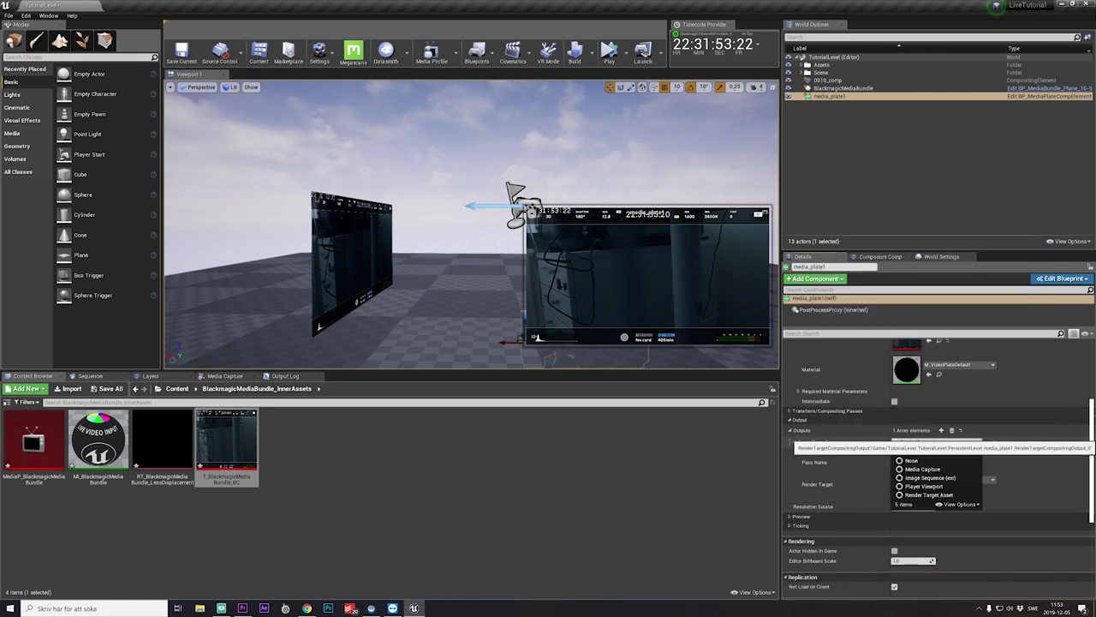
click(922, 468)
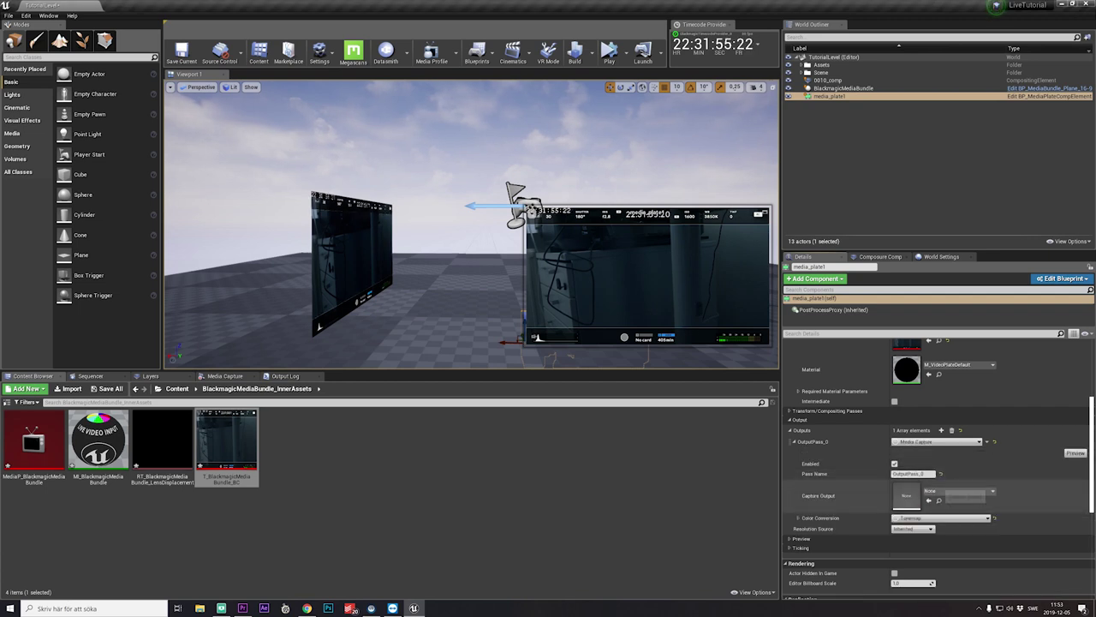
click(931, 495)
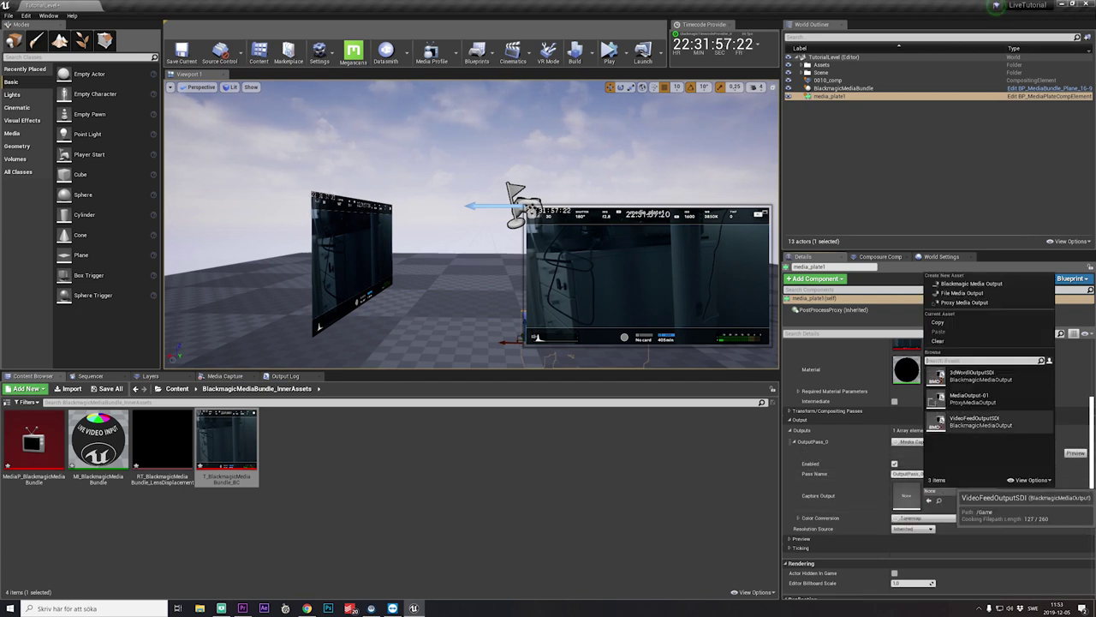
click(976, 420)
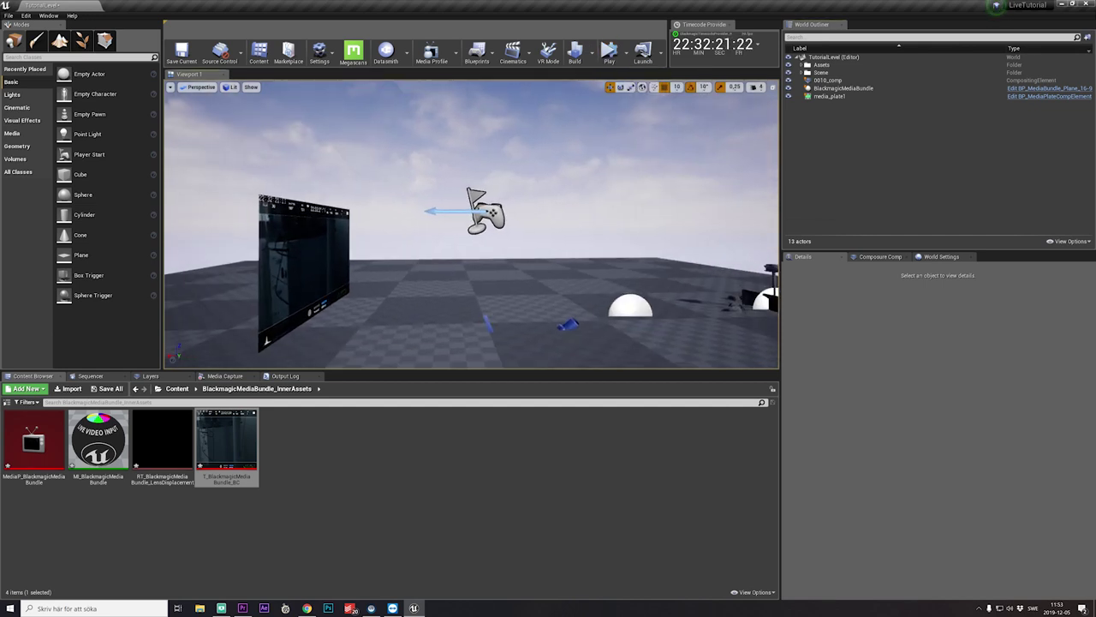
Test the level in play mode, stop it, and return to the Content folder
click(608, 54)
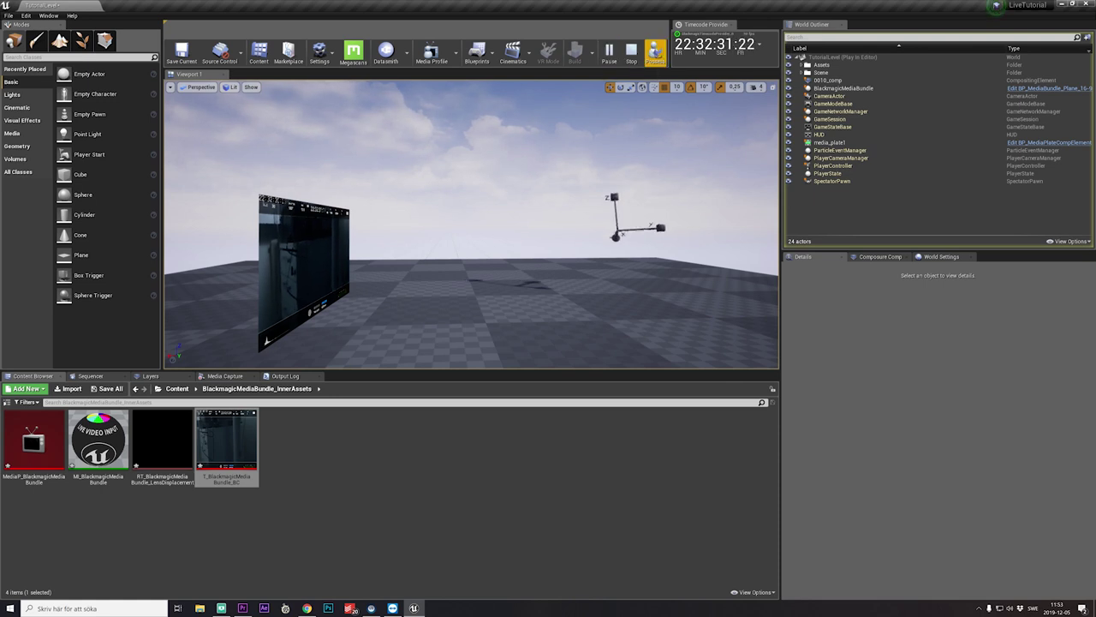
click(631, 52)
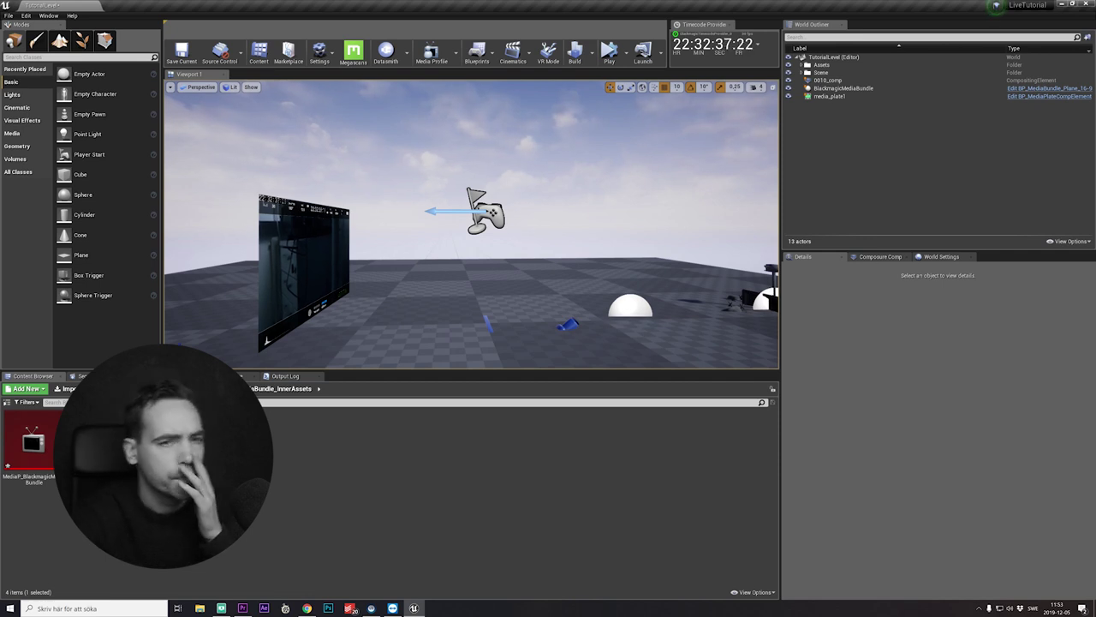
click(176, 389)
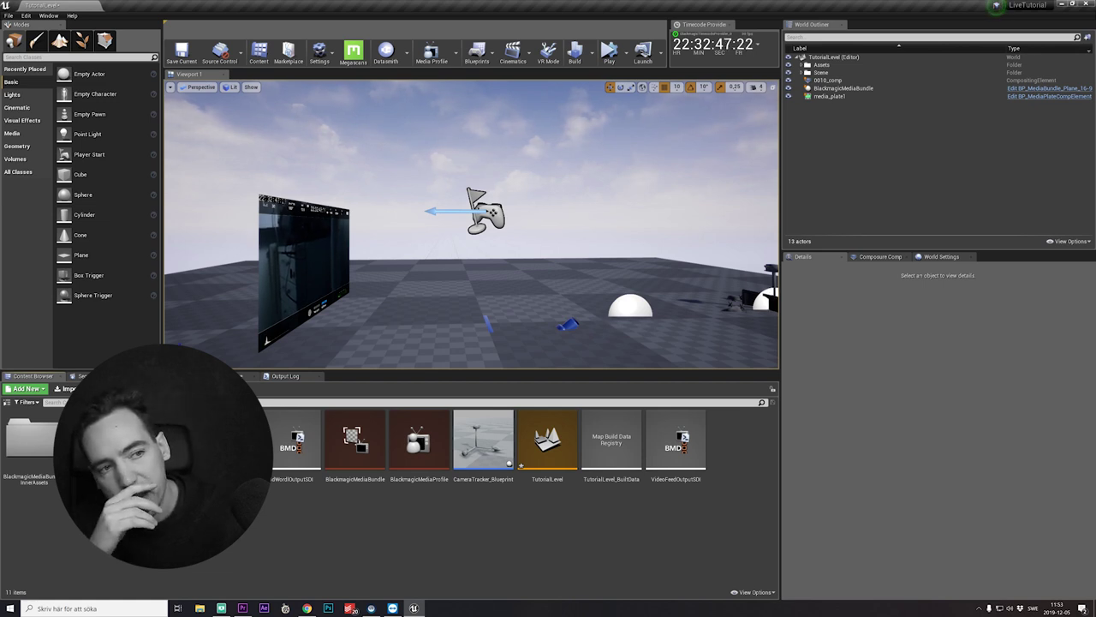
Inspect the camera model in the level, then run and stop play mode again to compare it
right_drag(471, 225, 661, 233)
key(w)
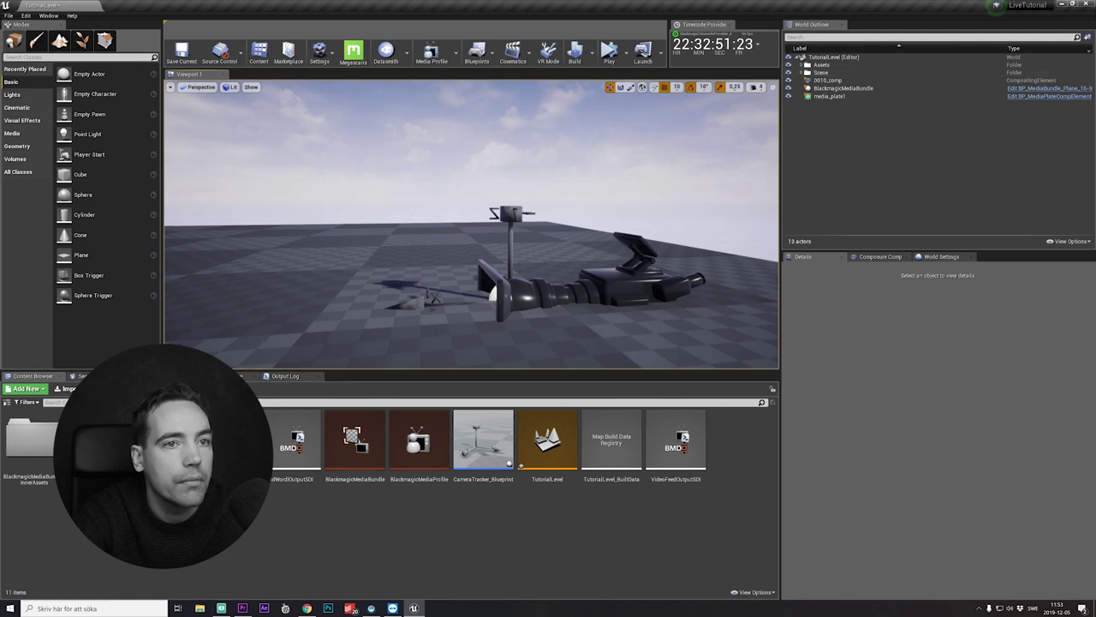
key(s)
key(a)
right_drag(377, 227, 432, 227)
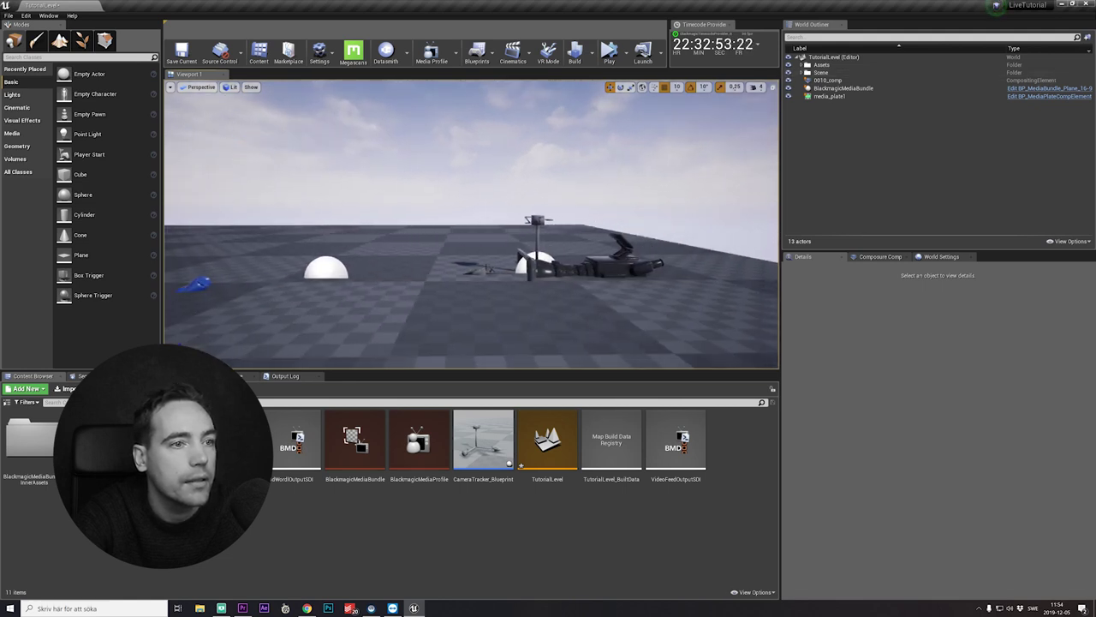
click(609, 51)
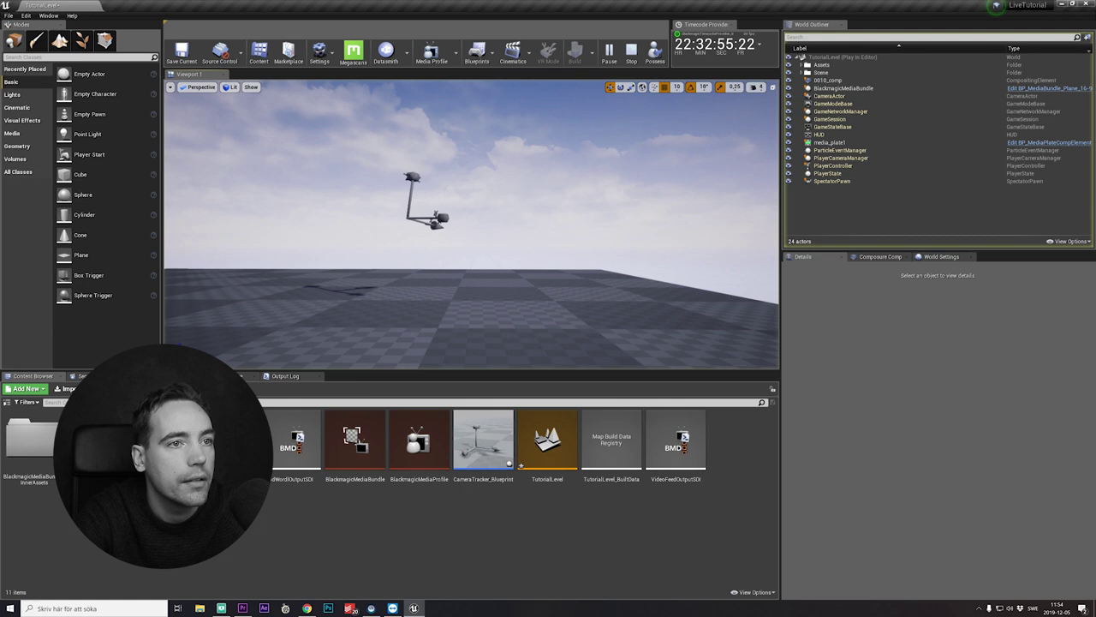
click(632, 51)
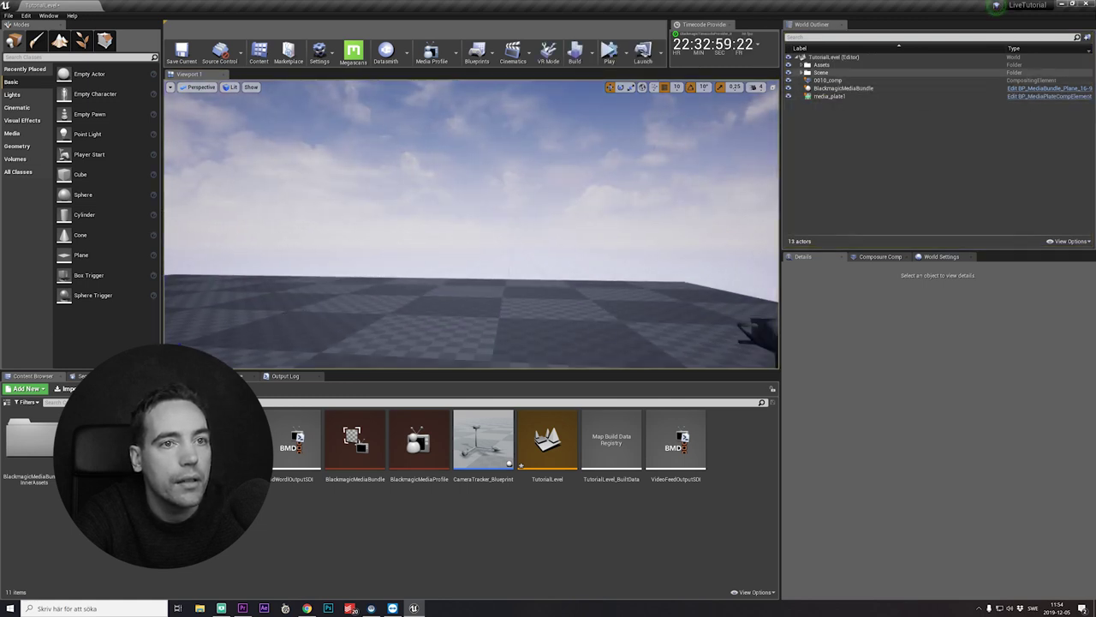
Convert the LiveCamera actor in the Scene folder into a blueprint named LiveCamera_Blueprint, saved in Content
click(801, 73)
click(844, 96)
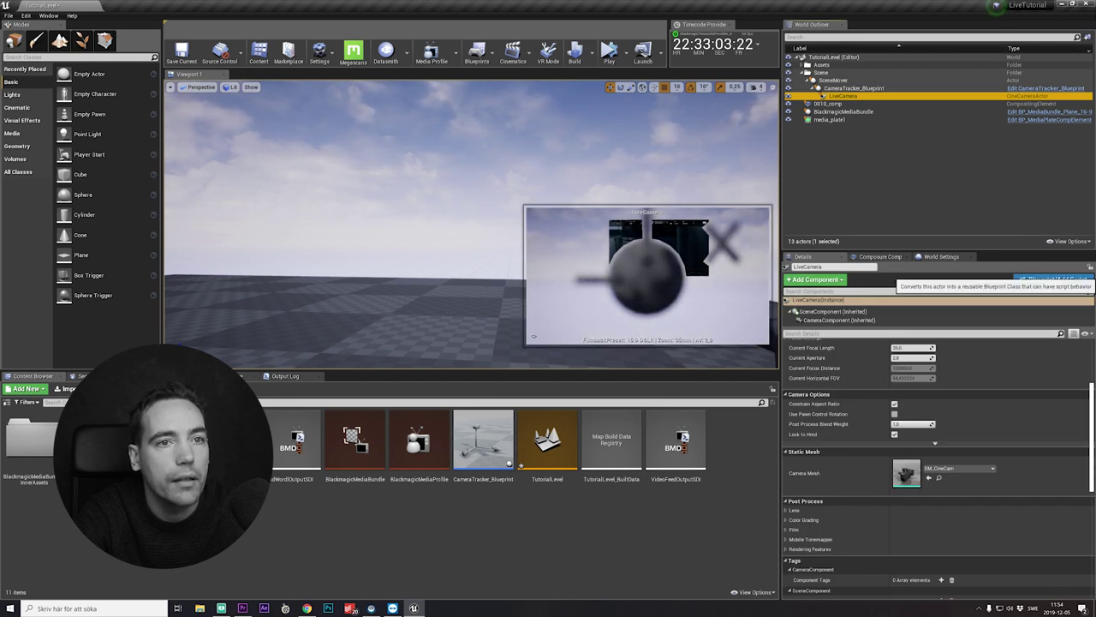
click(1040, 280)
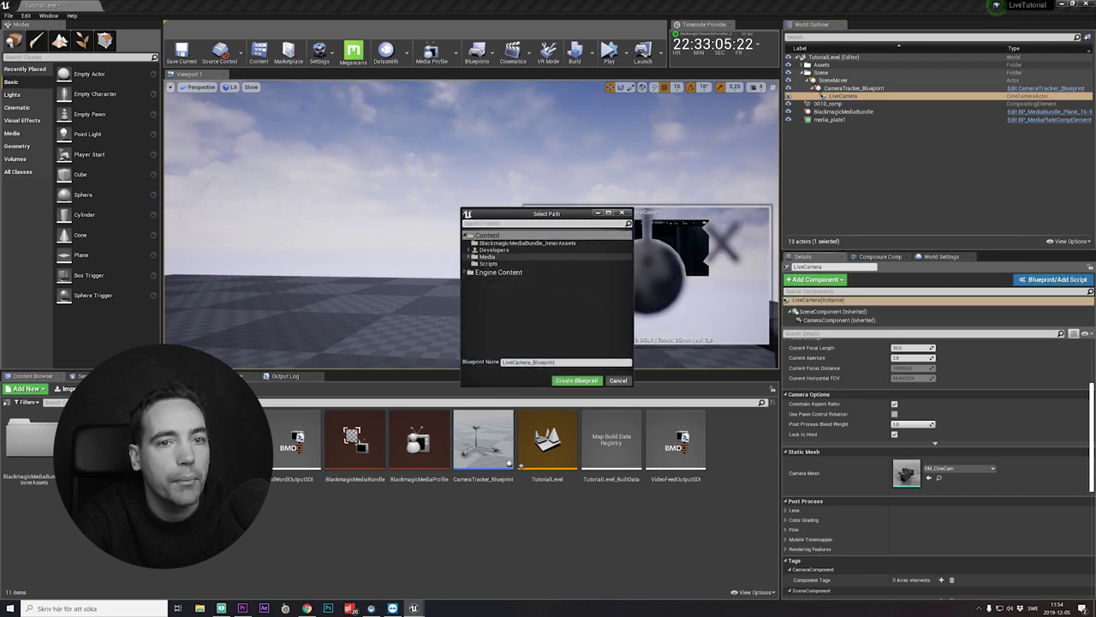
click(576, 380)
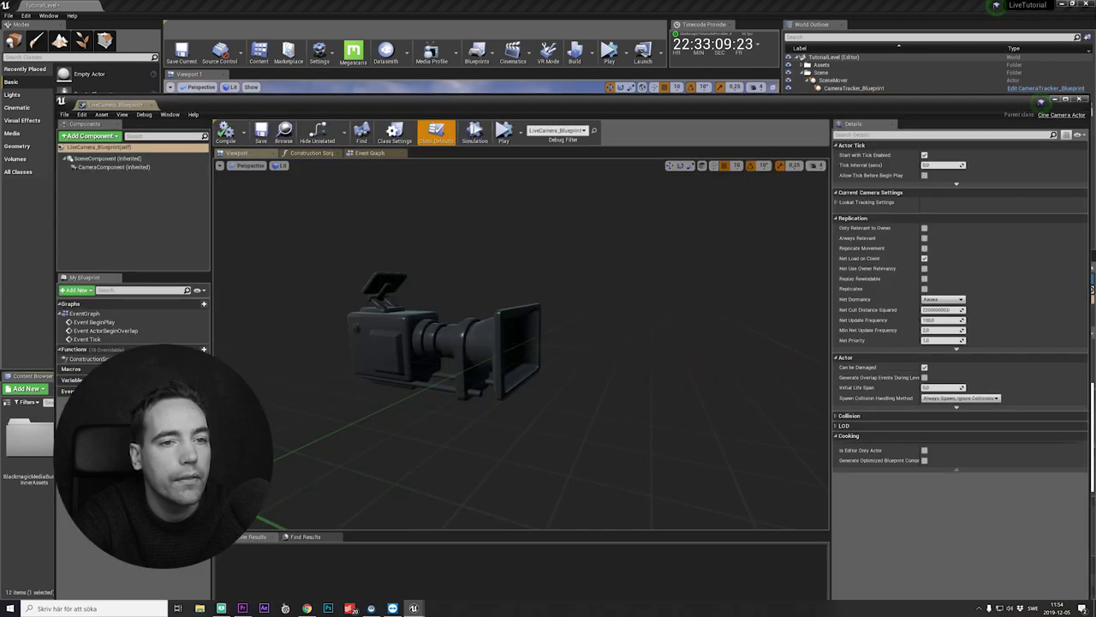
Add a Static Mesh component to LiveCamera_Blueprint, keeping its default name
click(88, 135)
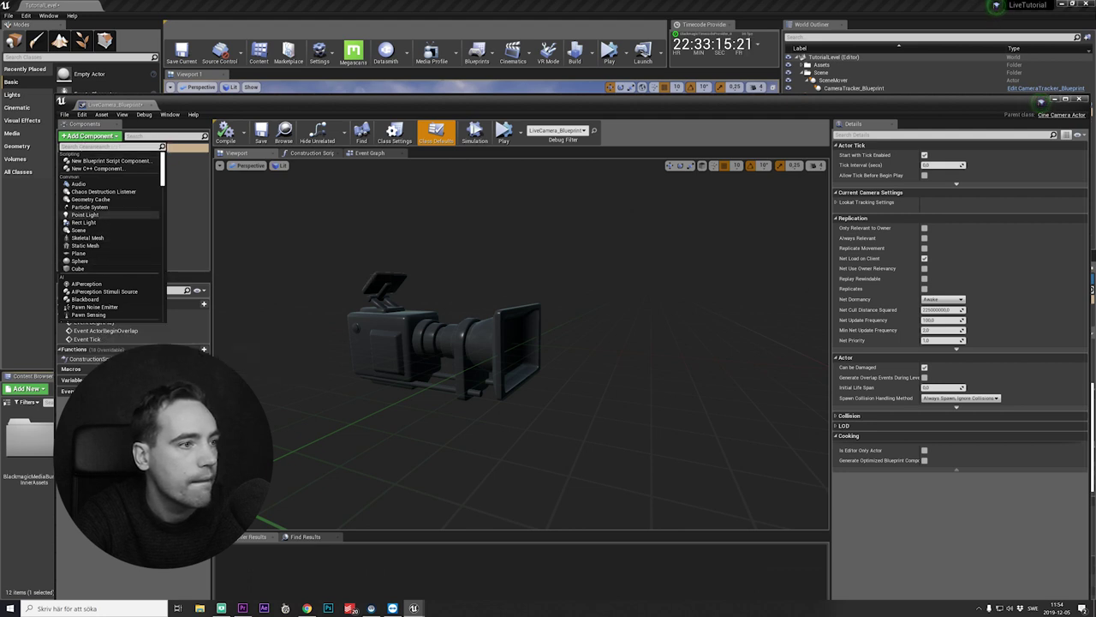
text(stati)
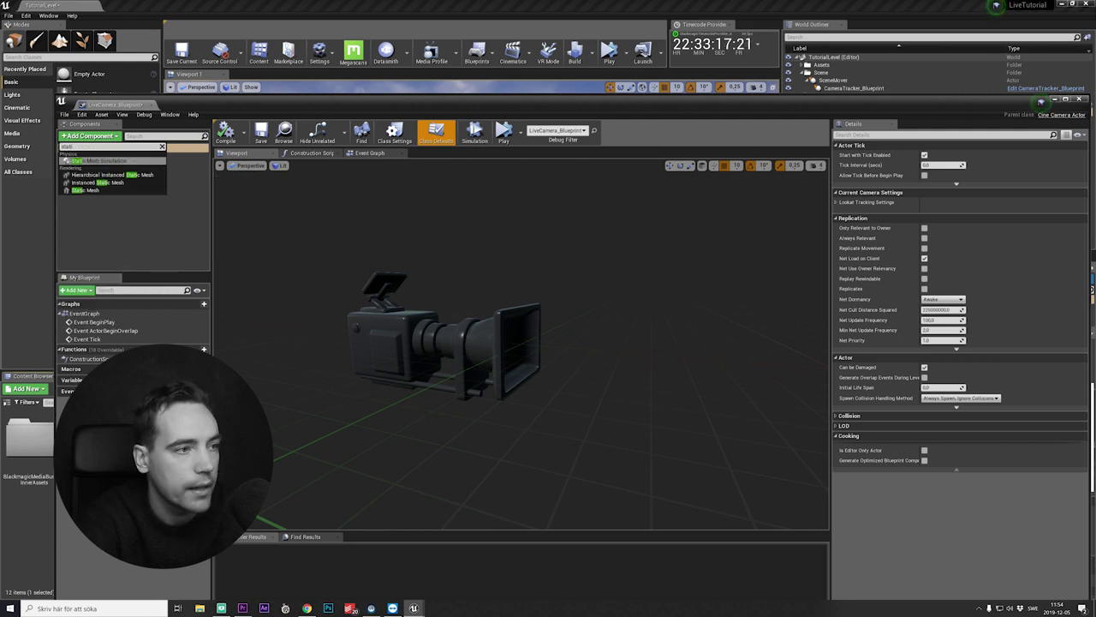
key(Down)
key(Down)
key(Down)
key(Return)
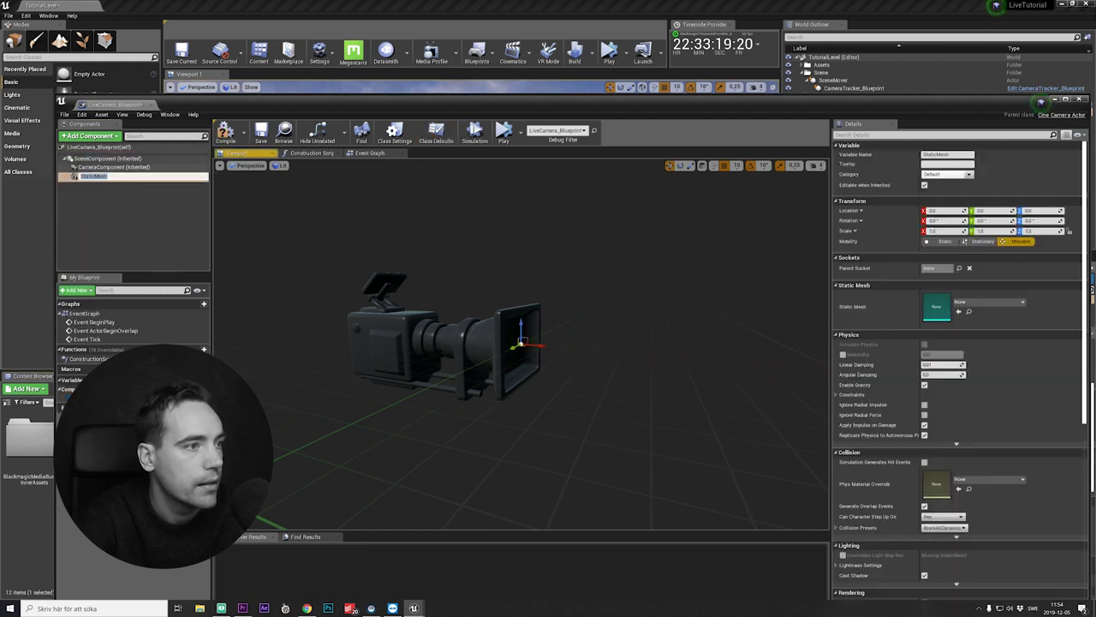
key(Return)
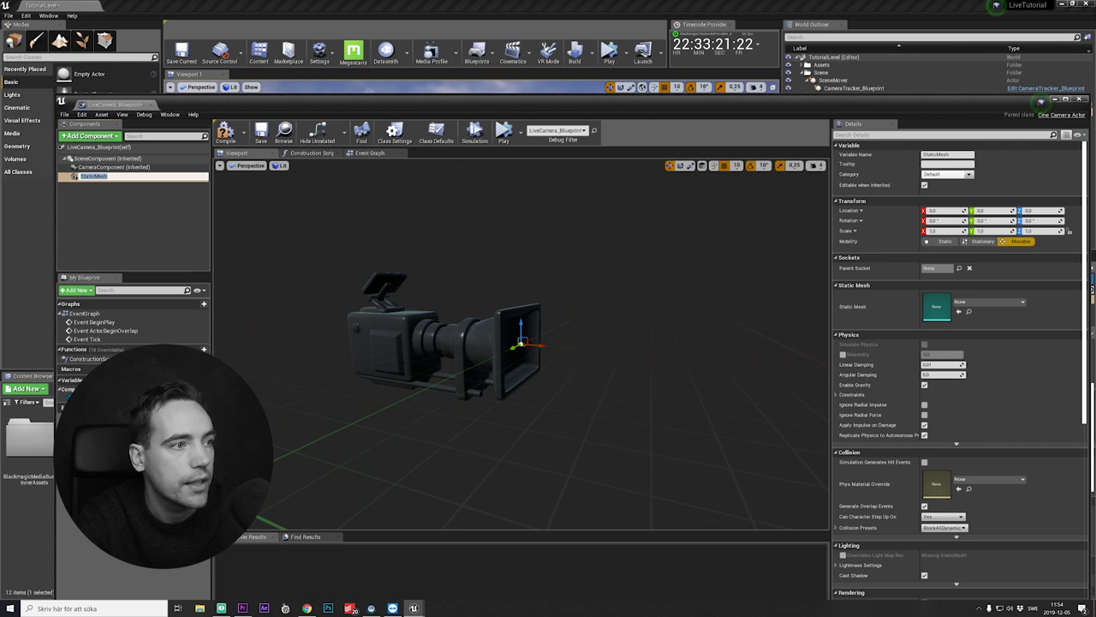
click(137, 214)
Assign the SM_CineCam mesh to the new static mesh component and set its Z rotation to 90°
click(91, 175)
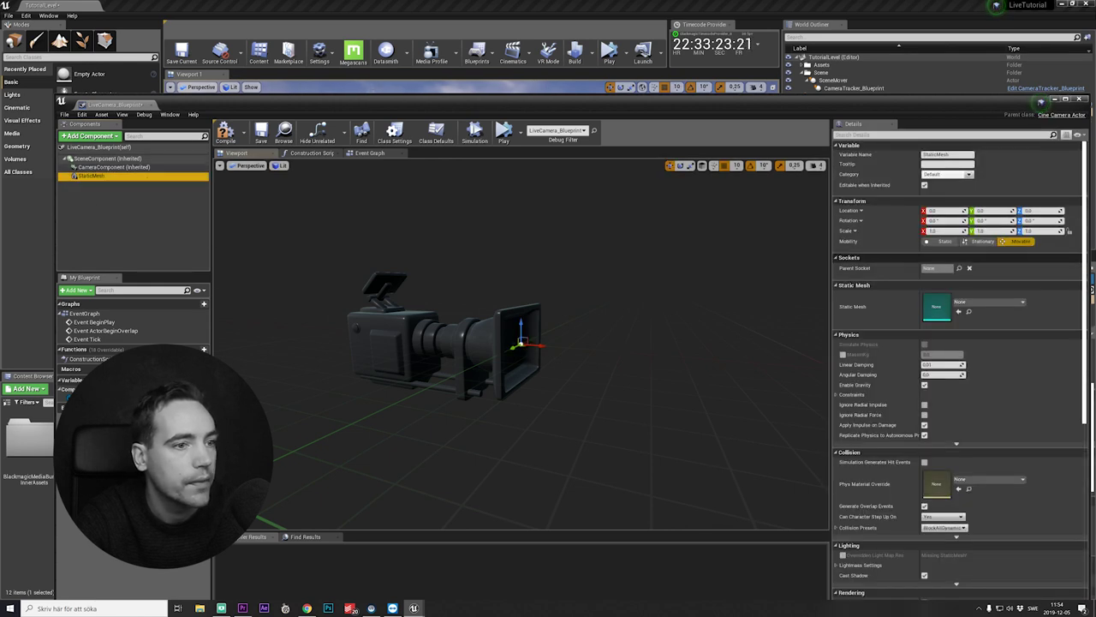
click(989, 301)
text(cine)
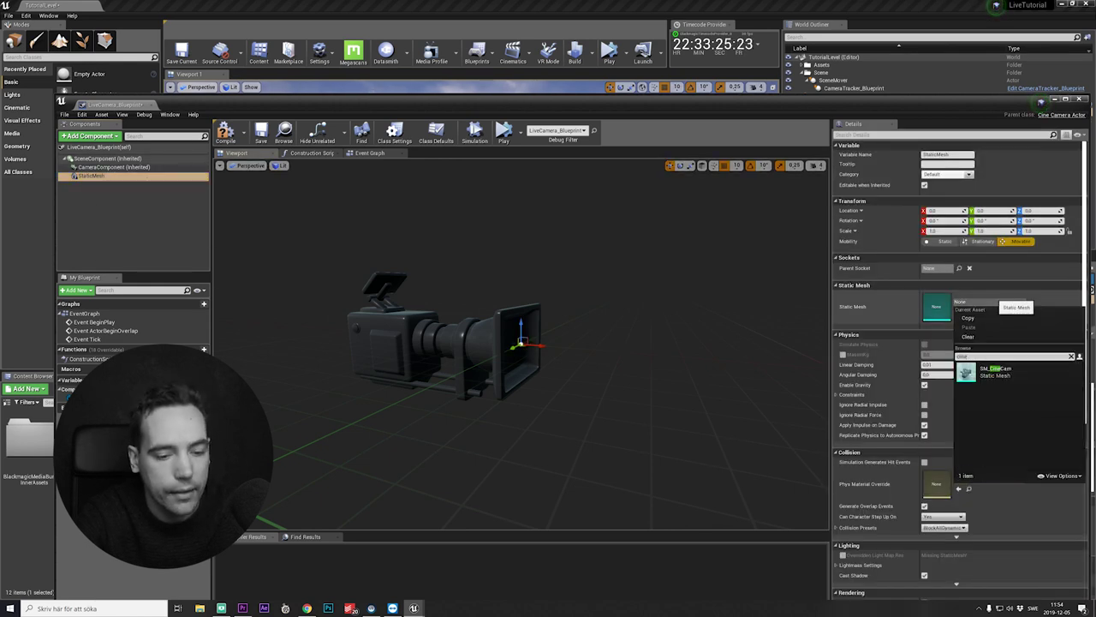
click(993, 371)
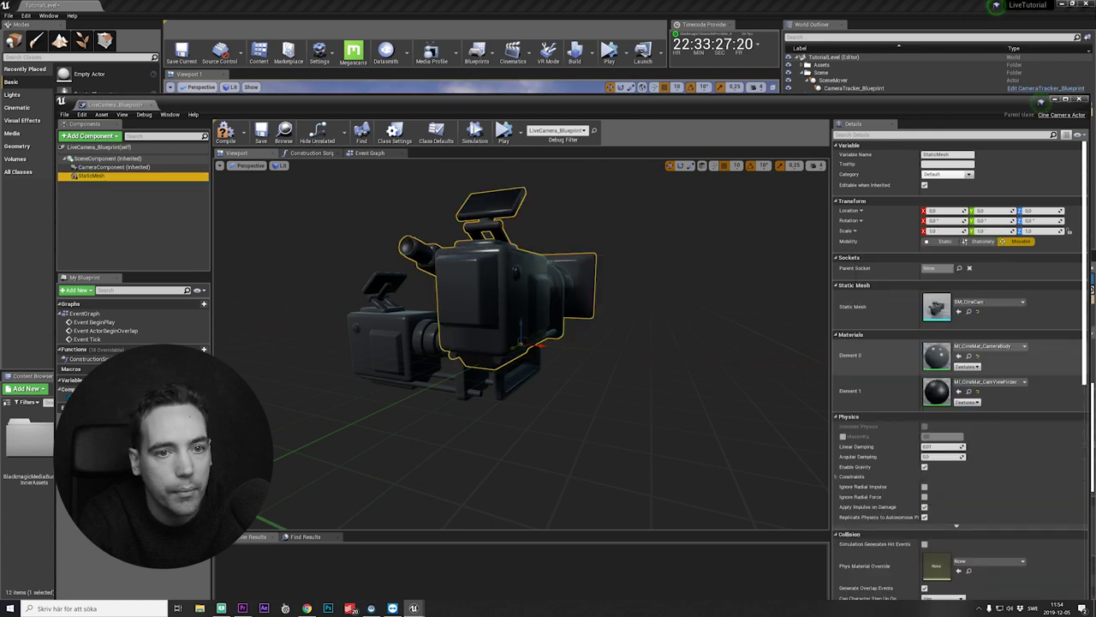
click(1040, 221)
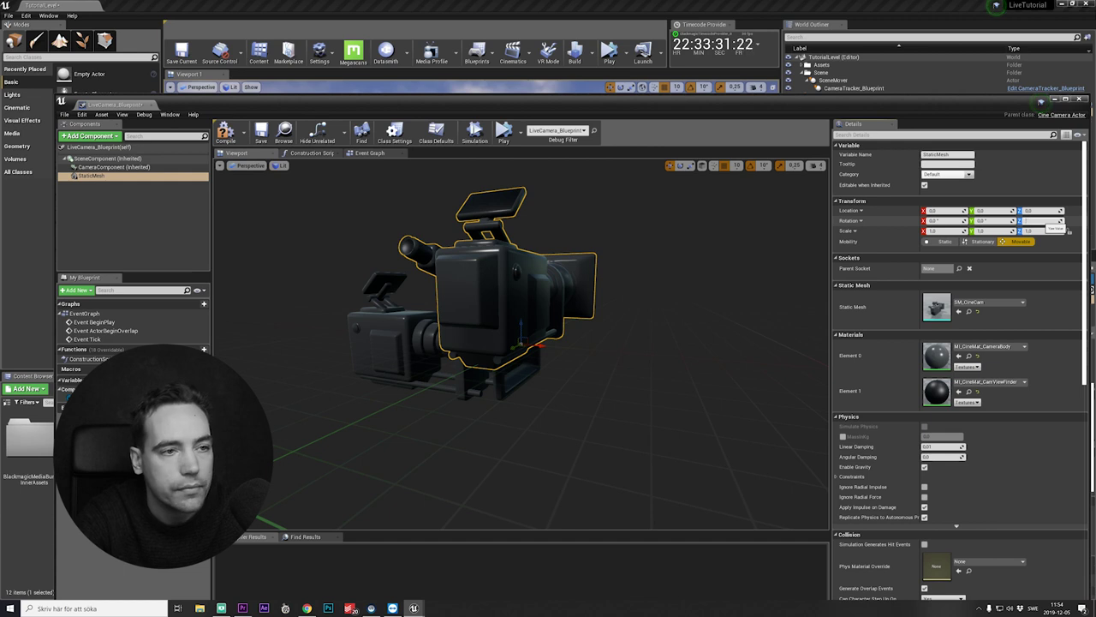
text(90)
key(Return)
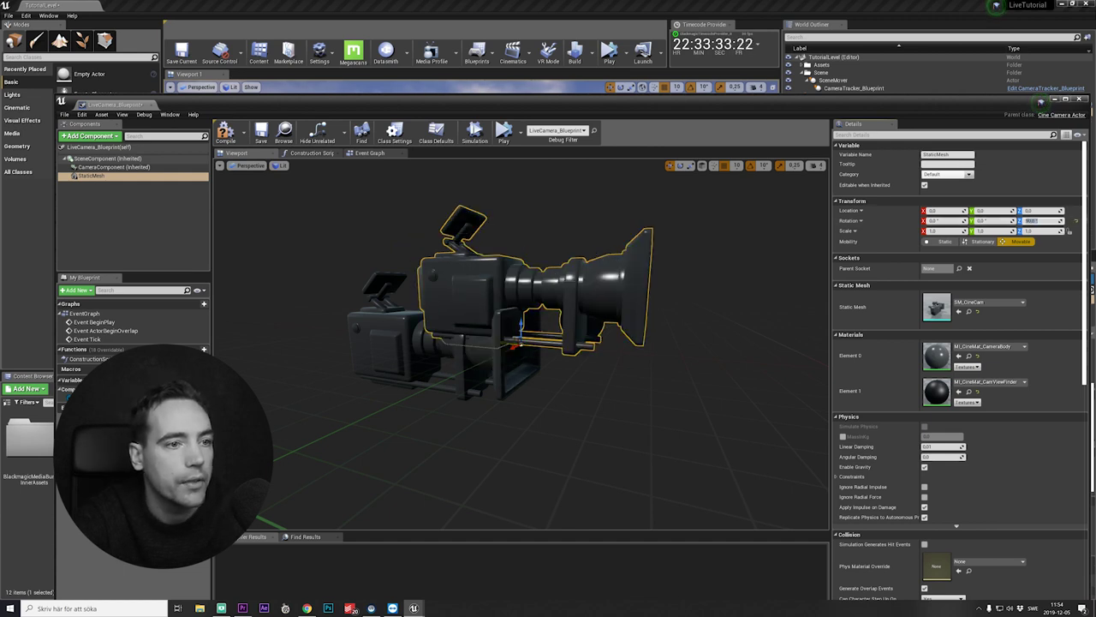
Move the camera mesh back and down using a 1-unit grid snap, to about X -46, and compile LiveCamera_Blueprint before closing its editor
drag(514, 346, 413, 339)
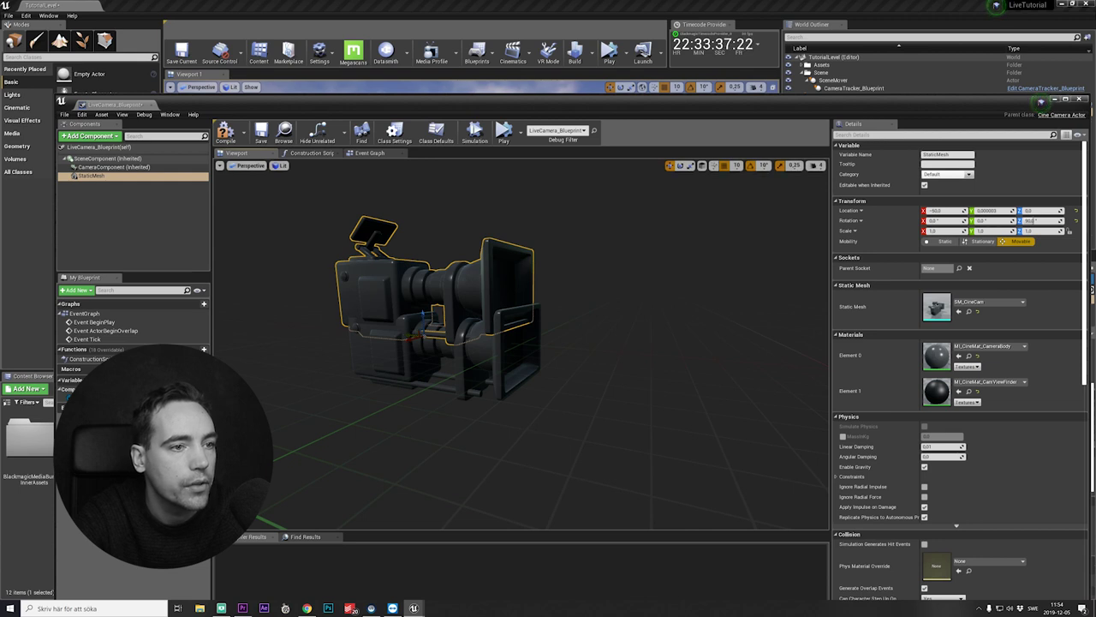
click(737, 165)
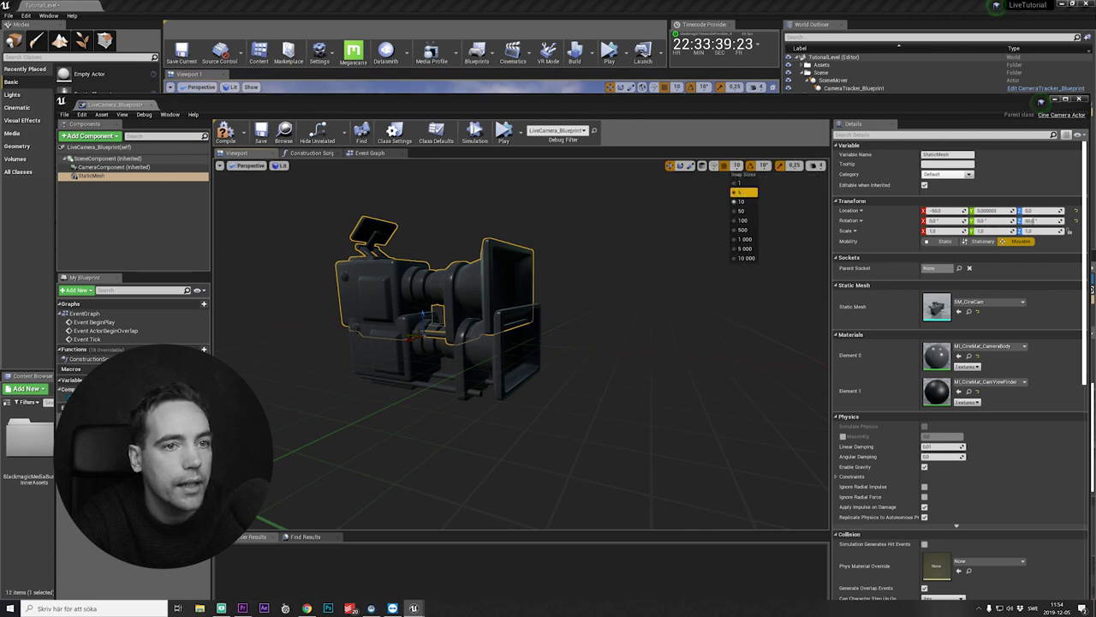
click(743, 183)
right_drag(600, 317, 715, 316)
drag(431, 368, 436, 368)
drag(1040, 210, 1010, 210)
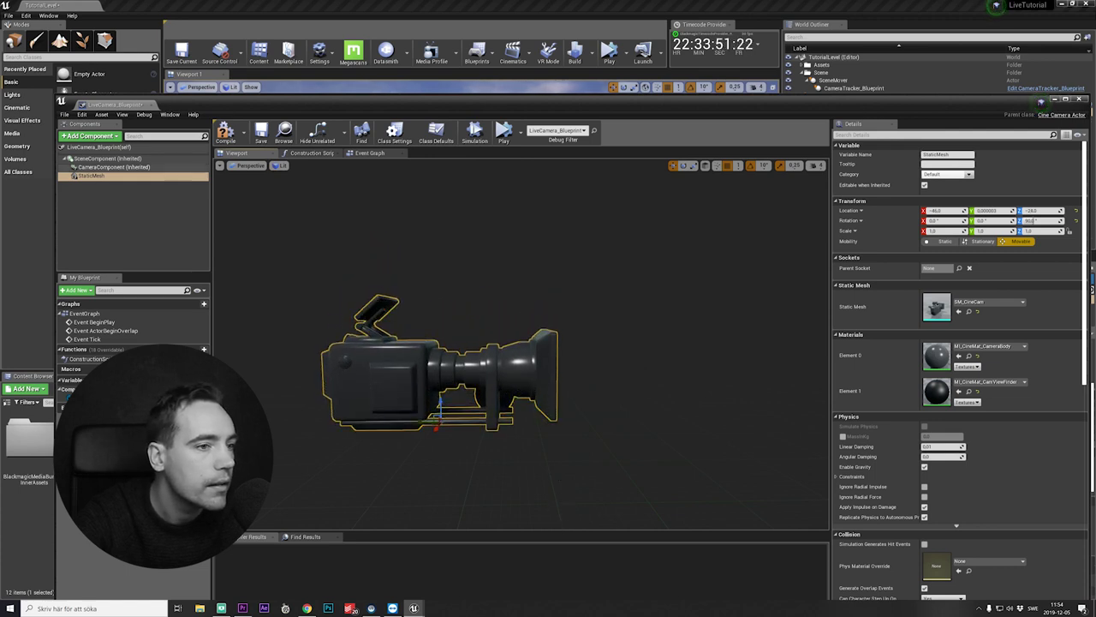
click(225, 131)
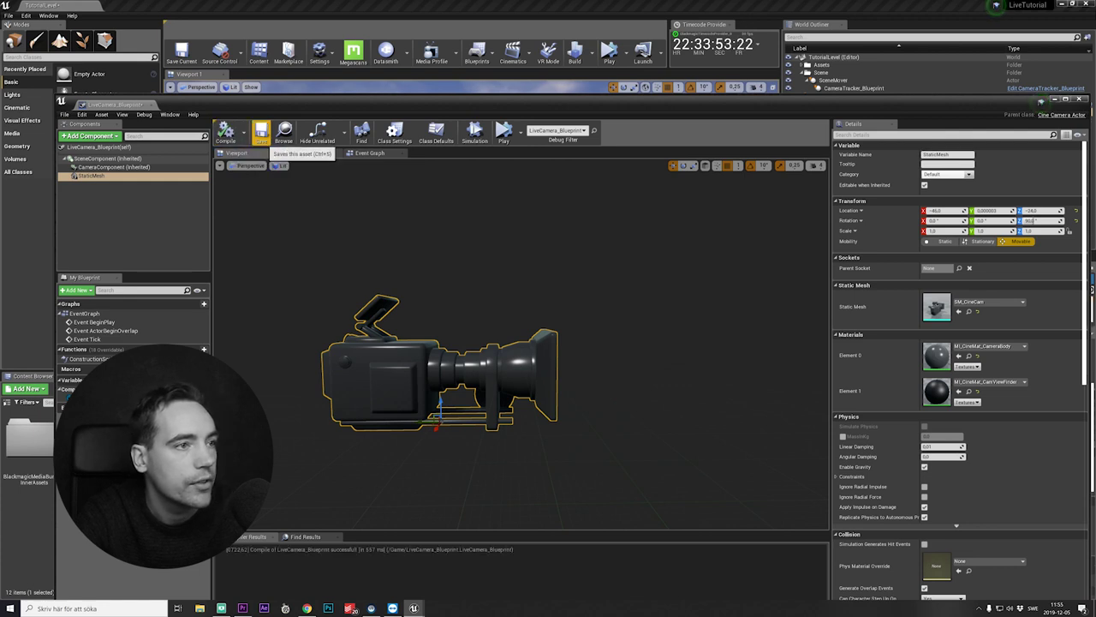
click(151, 105)
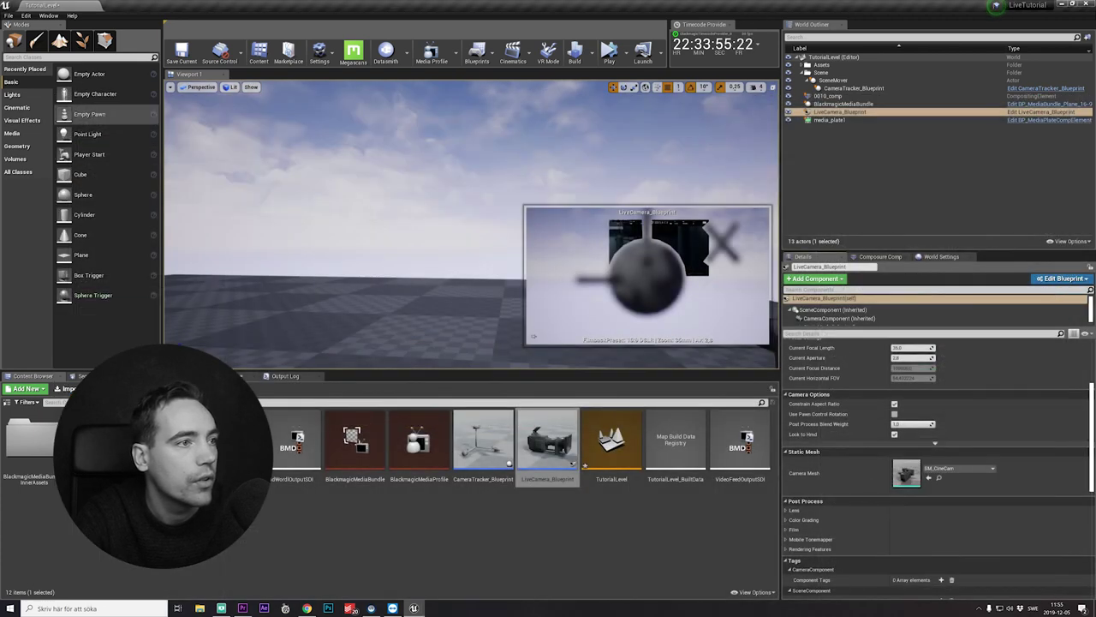
Attach LiveCamera_Blueprint to CameraTracker_Blueprint in the Scene hierarchy and check the camera model in the level
drag(839, 112, 860, 91)
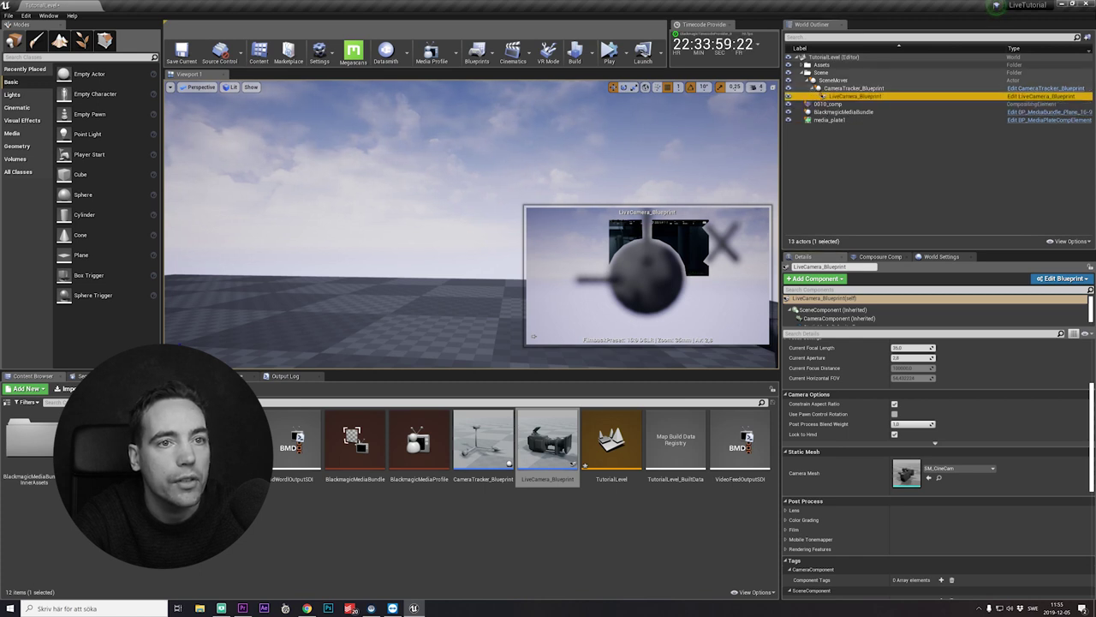
right_click(543, 230)
right_drag(541, 228, 670, 228)
key(w)
key(w)
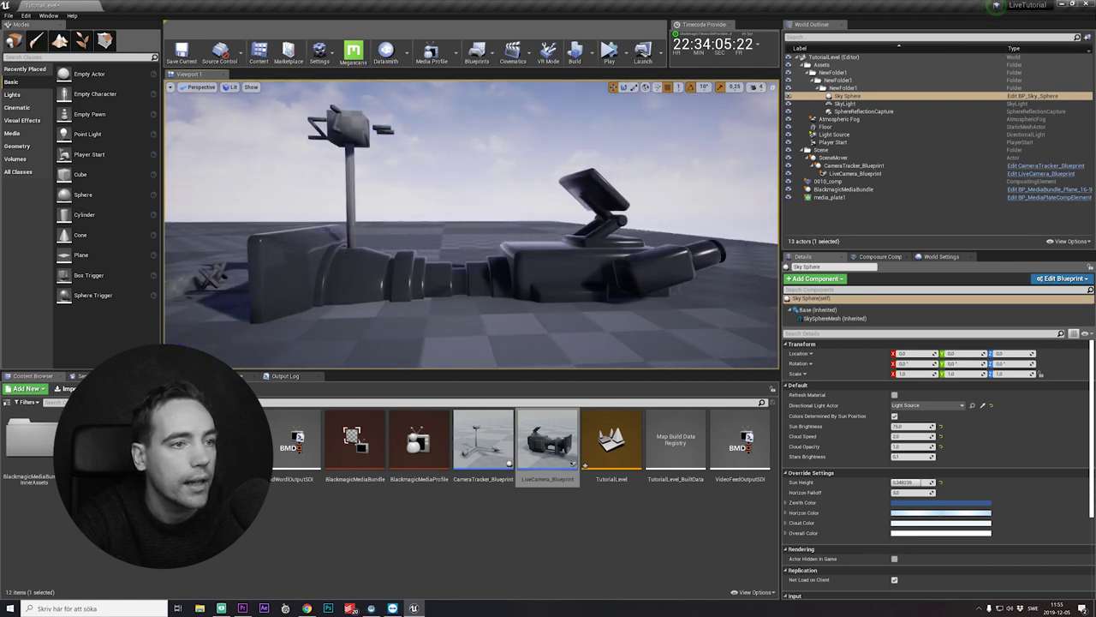
click(556, 252)
key(a)
mouse_move(514, 248)
right_down()
mouse_move(445, 244)
mouse_move(513, 242)
right_up()
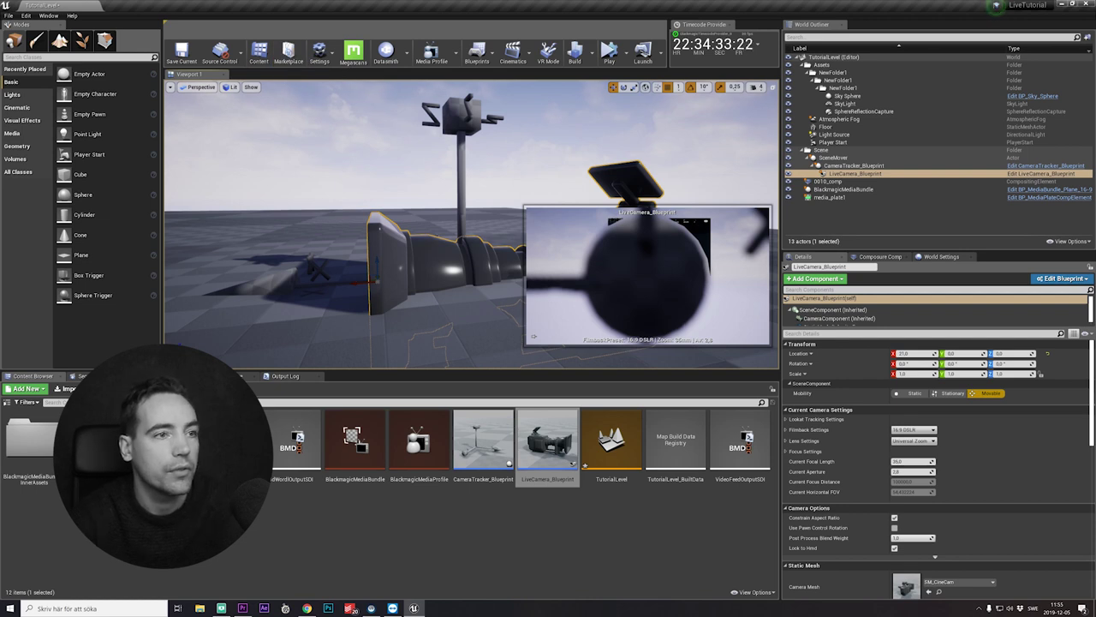
Save the current level and clear the actor selection
click(8, 15)
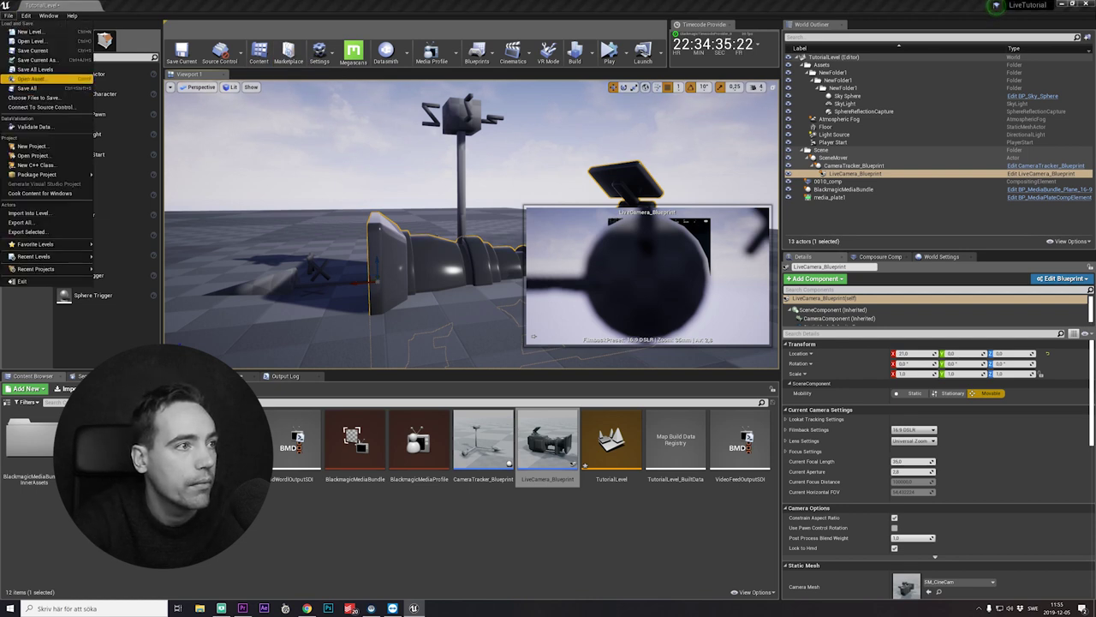
click(31, 49)
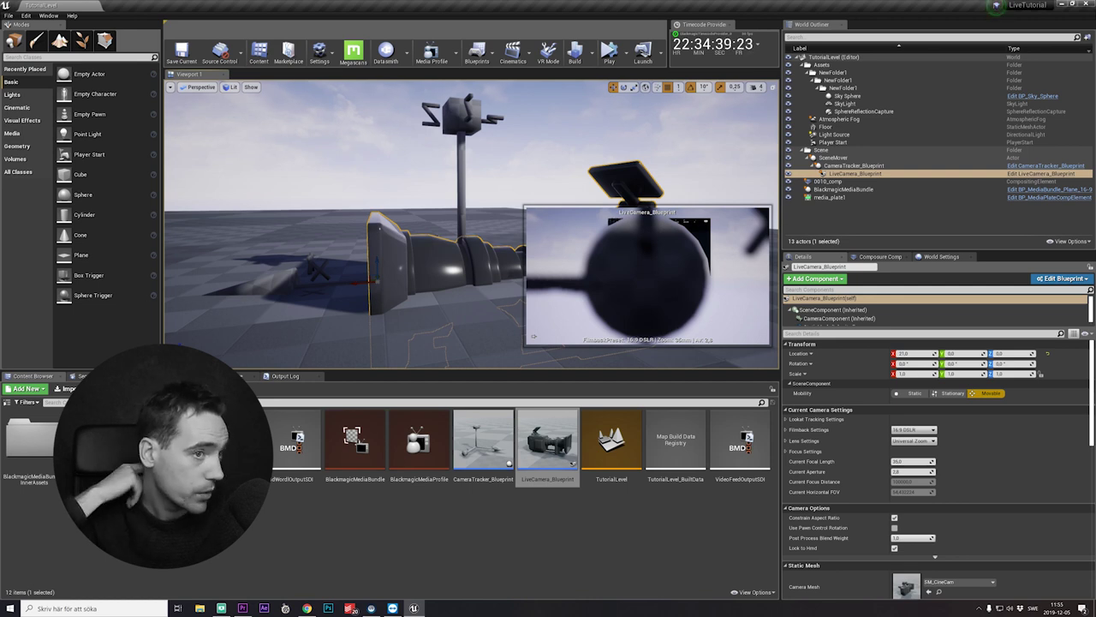
key(Escape)
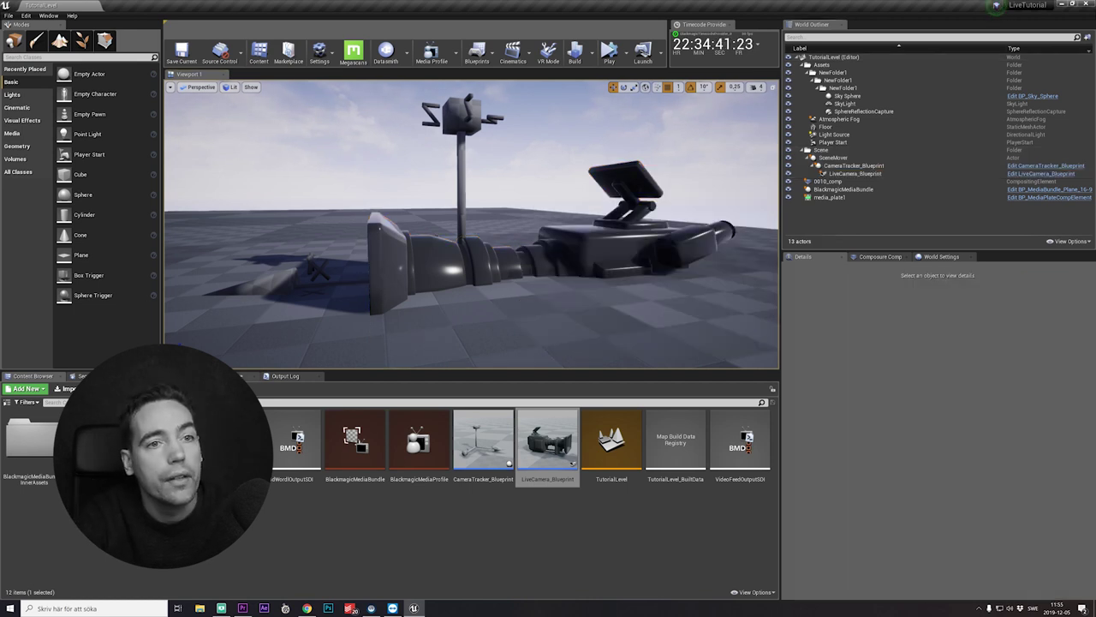
Assign LiveCamera_Blueprint as the camera of the first viewport capture in Media Capture
click(247, 377)
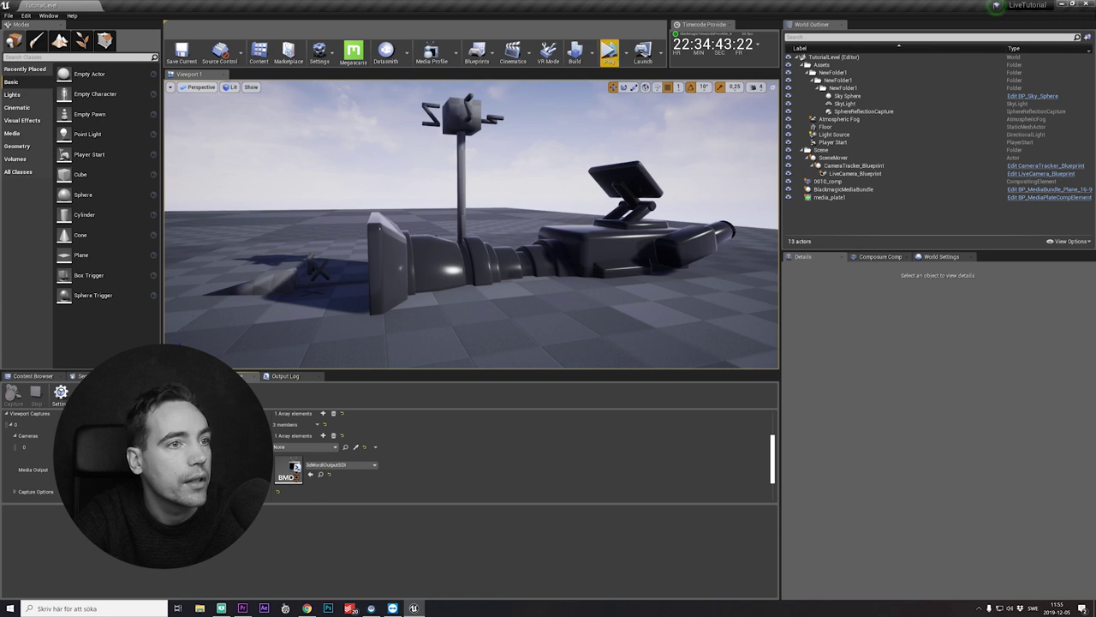
scroll(514, 439, down, 2)
scroll(514, 439, up, 4)
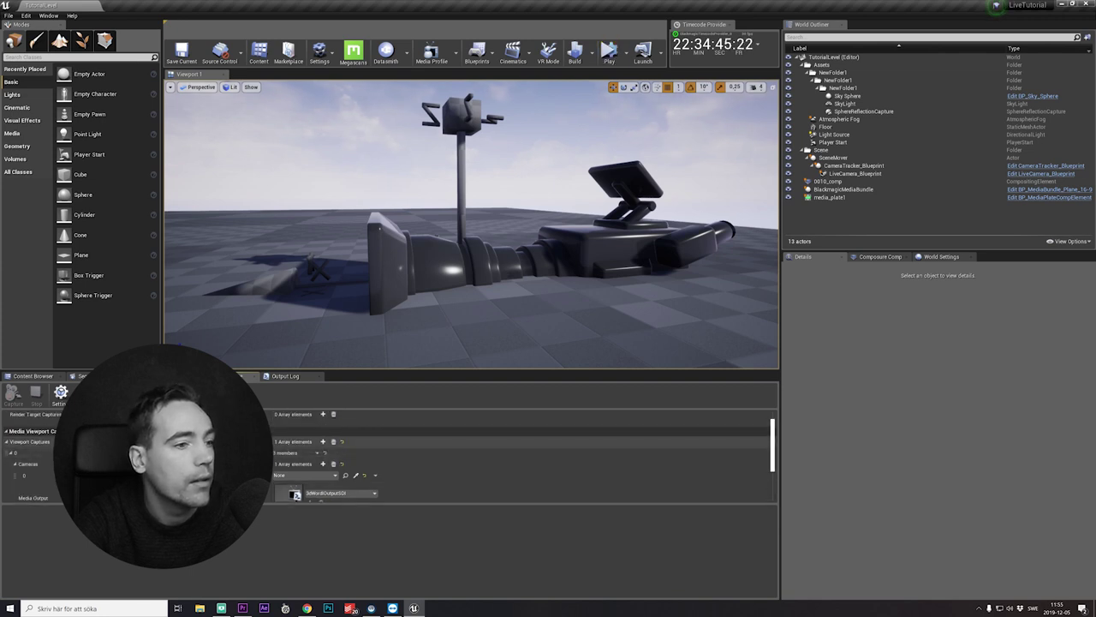
scroll(514, 454, down, 2)
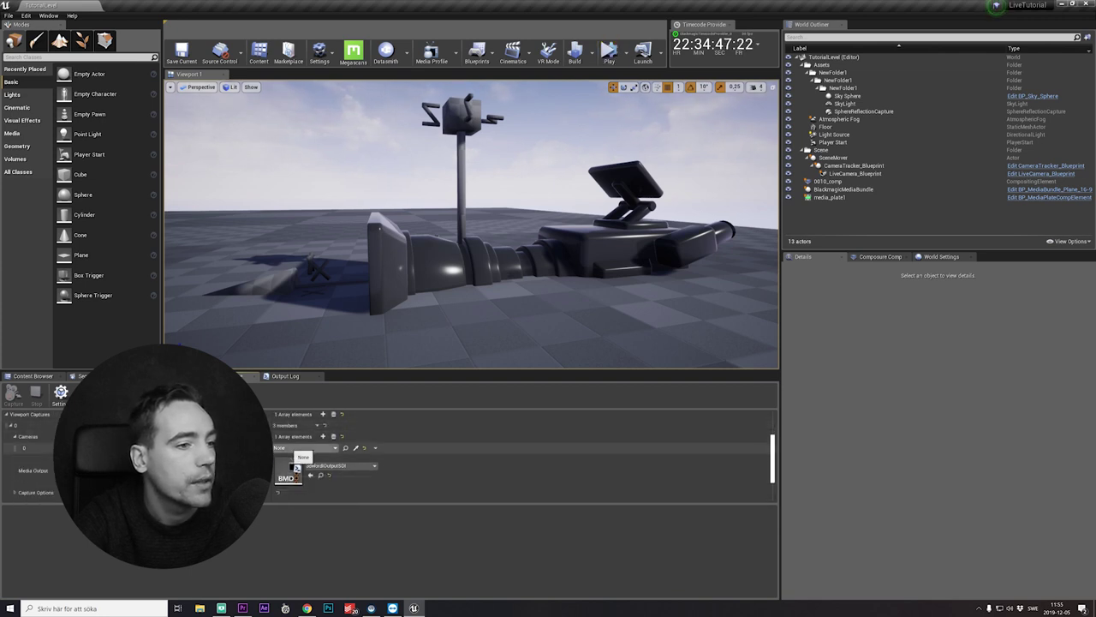
click(304, 447)
click(325, 414)
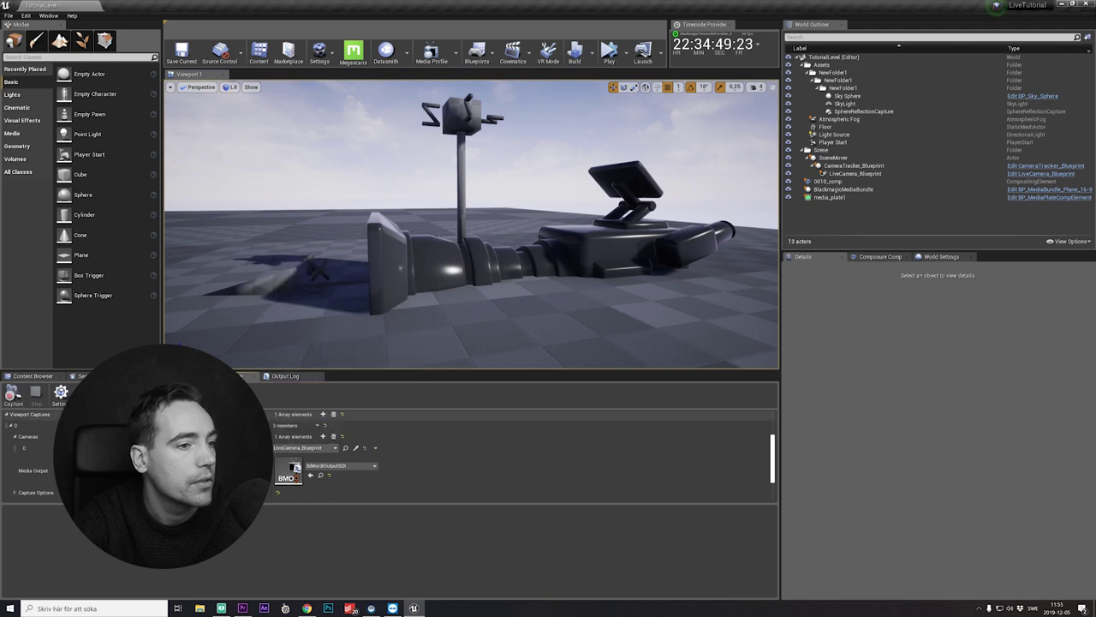
Start the media capture, and run and stop play mode to test the tracked camera
click(13, 394)
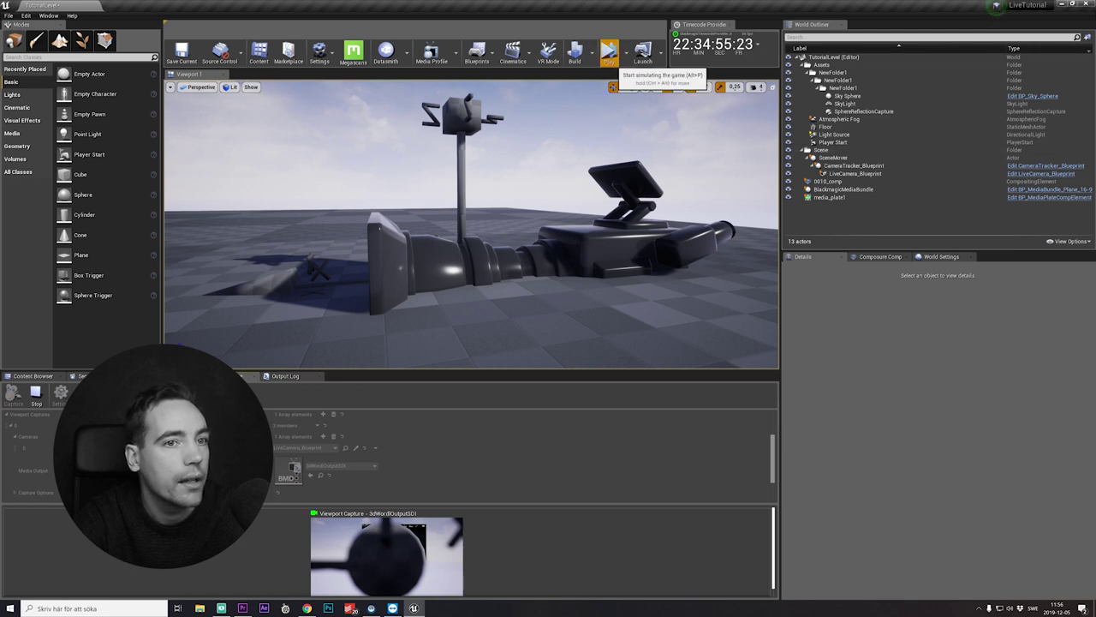
click(609, 53)
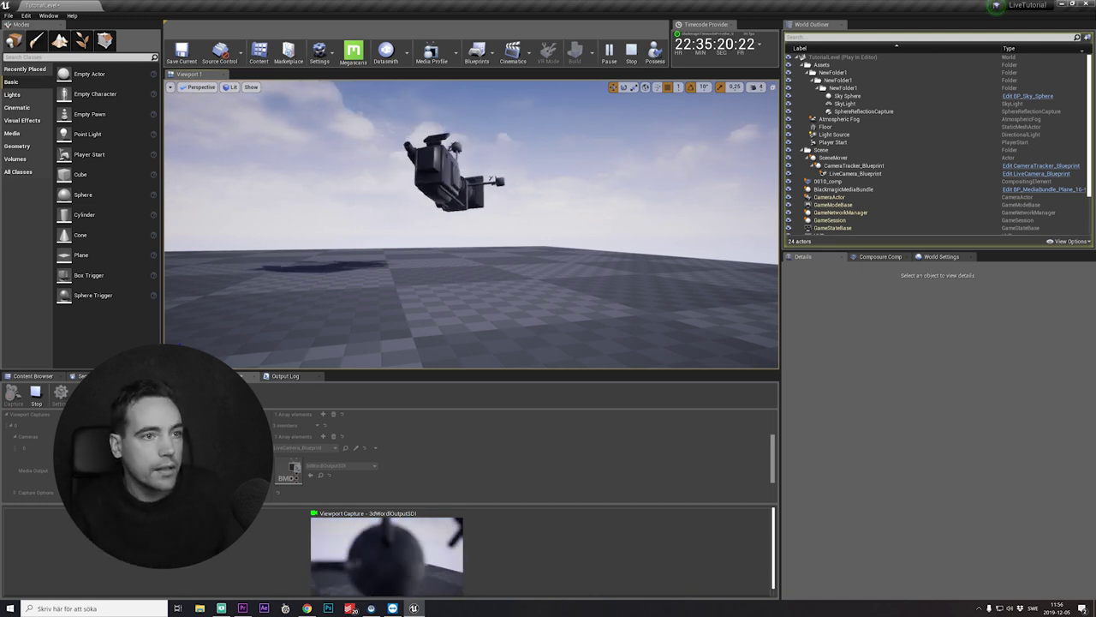
key(Escape)
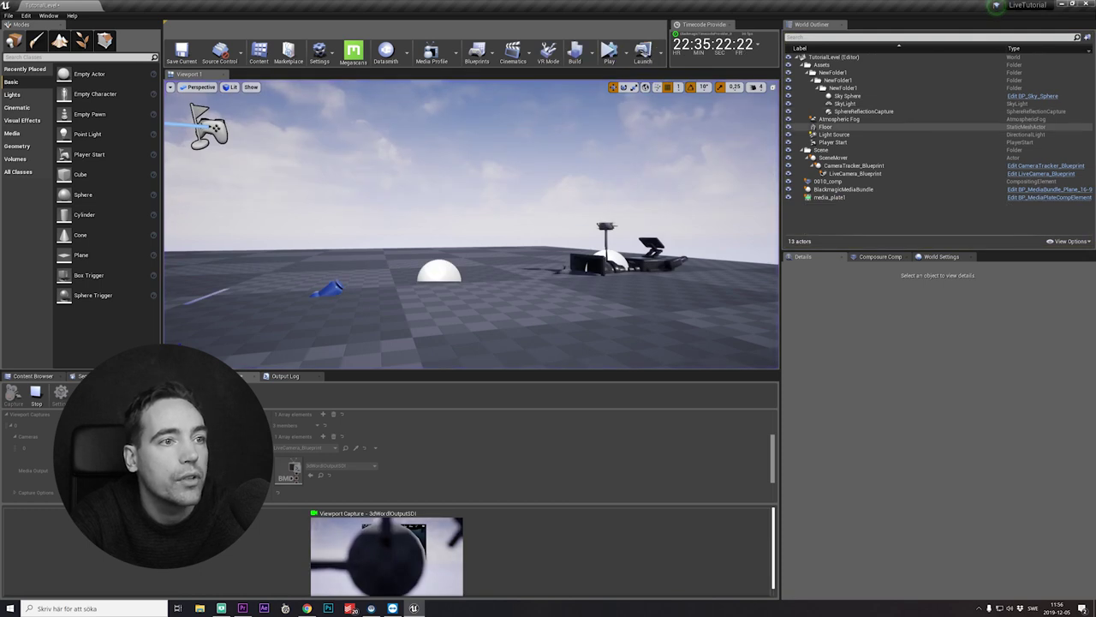
Make the static mesh of CameraTracker_Blueprint invisible by disabling Visible, and compile the blueprint before closing its editor
click(853, 165)
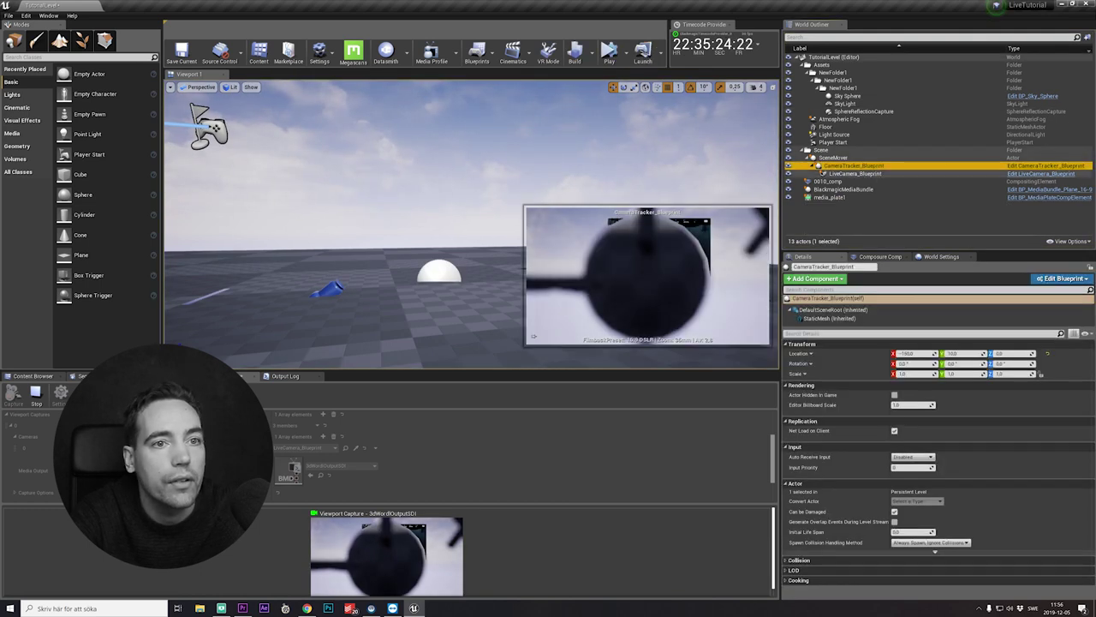
click(1045, 165)
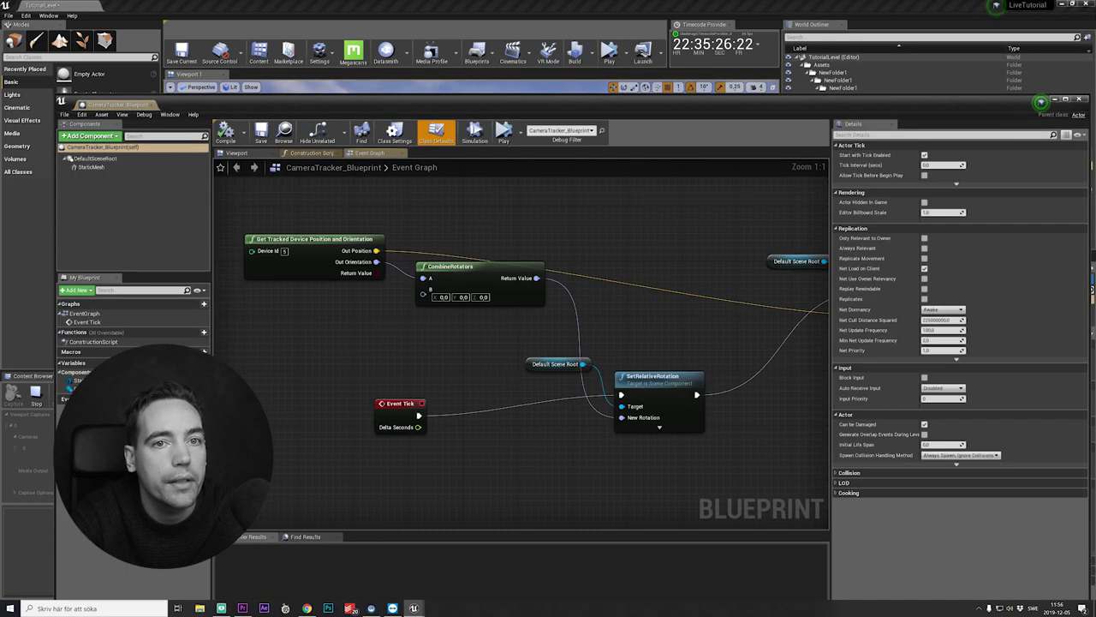
click(237, 153)
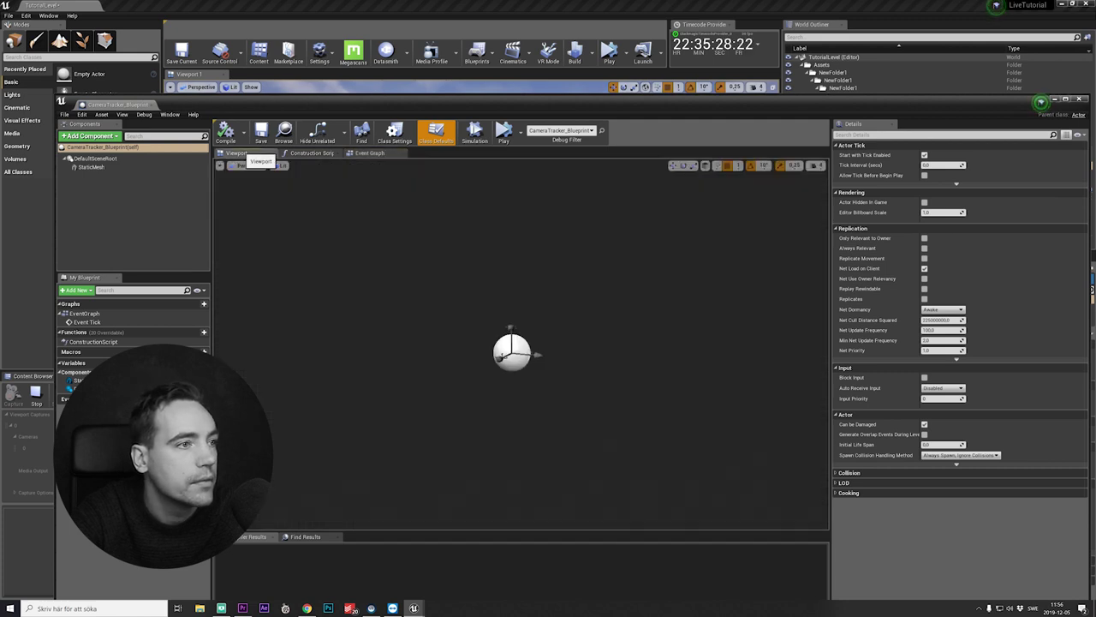
click(92, 167)
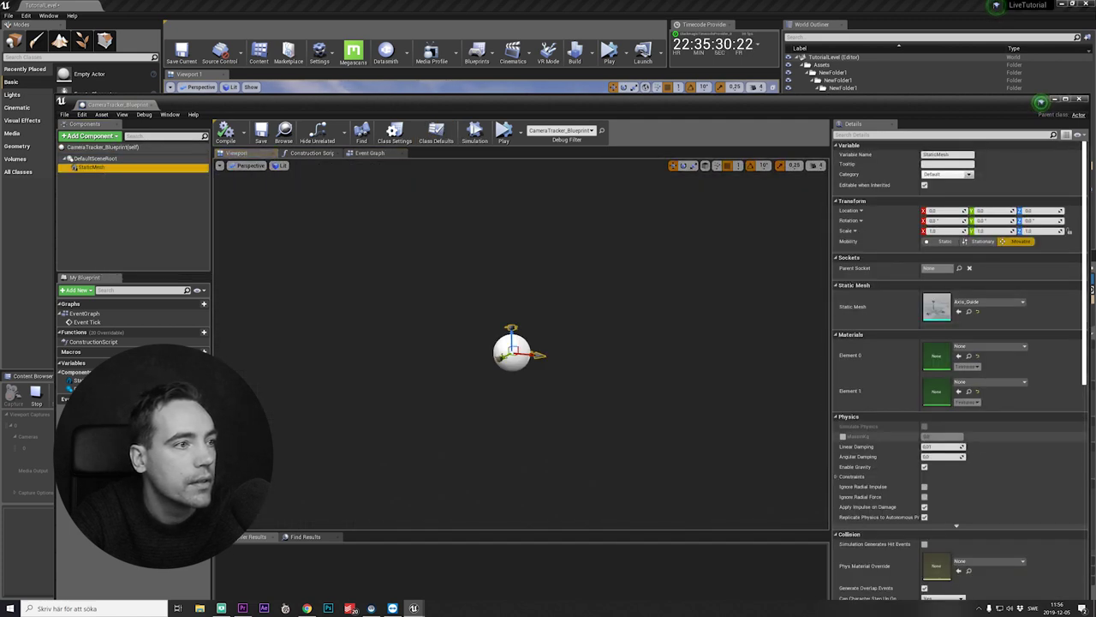
scroll(959, 359, down, 5)
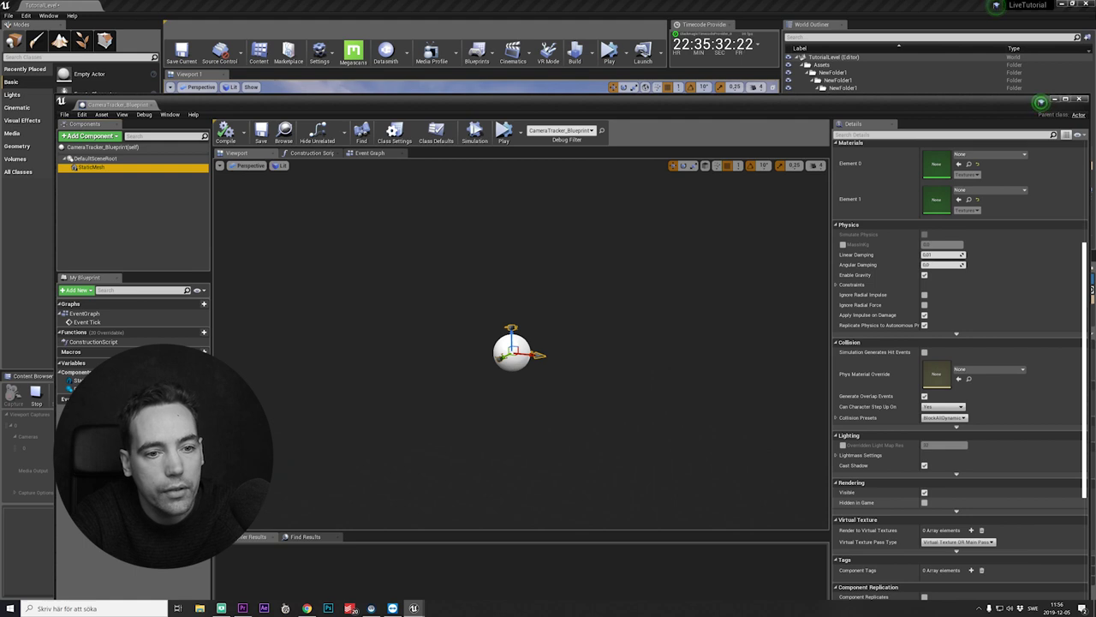
click(924, 493)
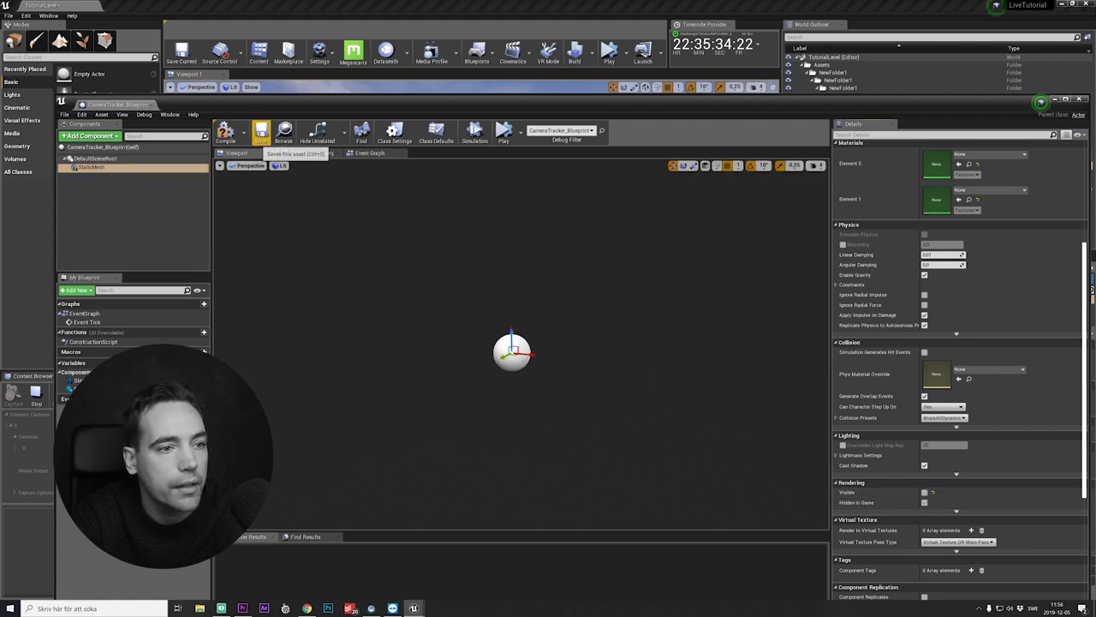
click(225, 133)
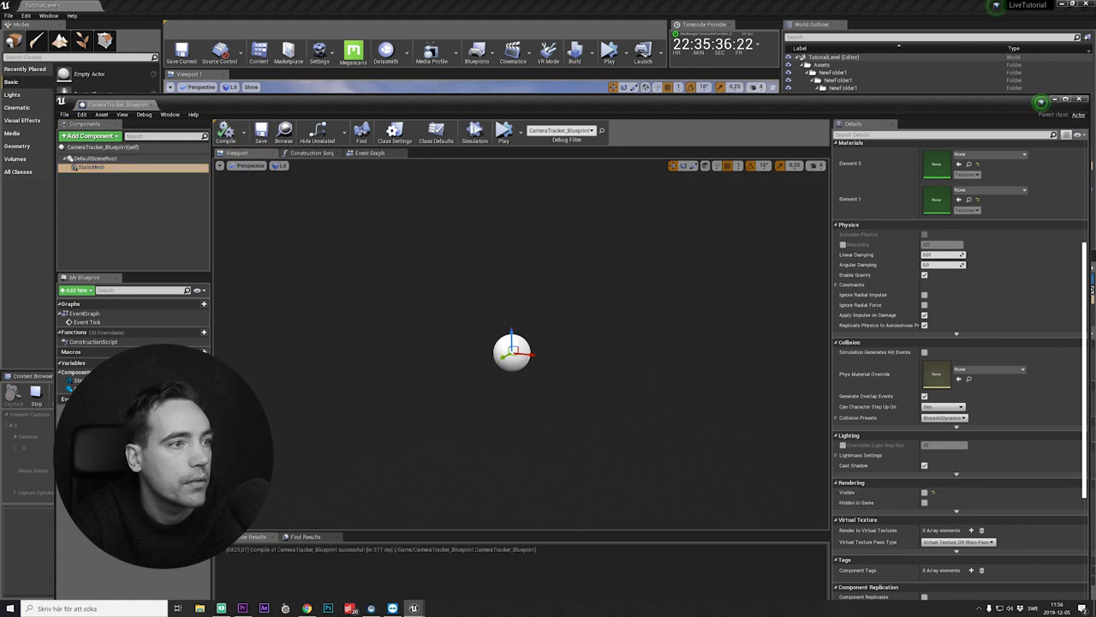
click(1079, 99)
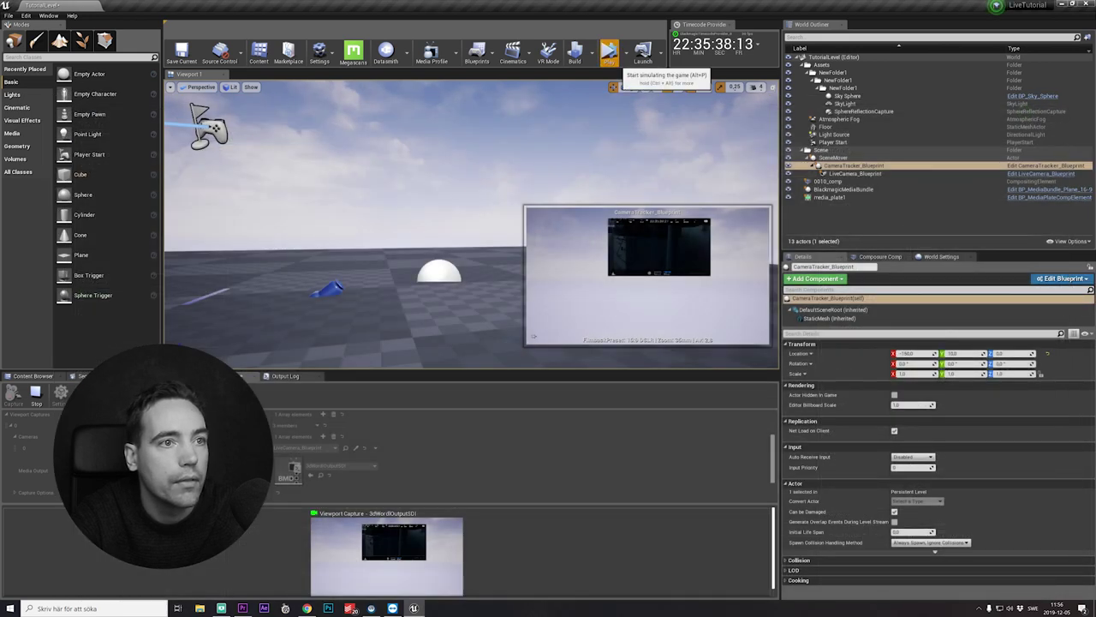
Run play mode again to check the captured camera view with the tracker mesh hidden
click(610, 55)
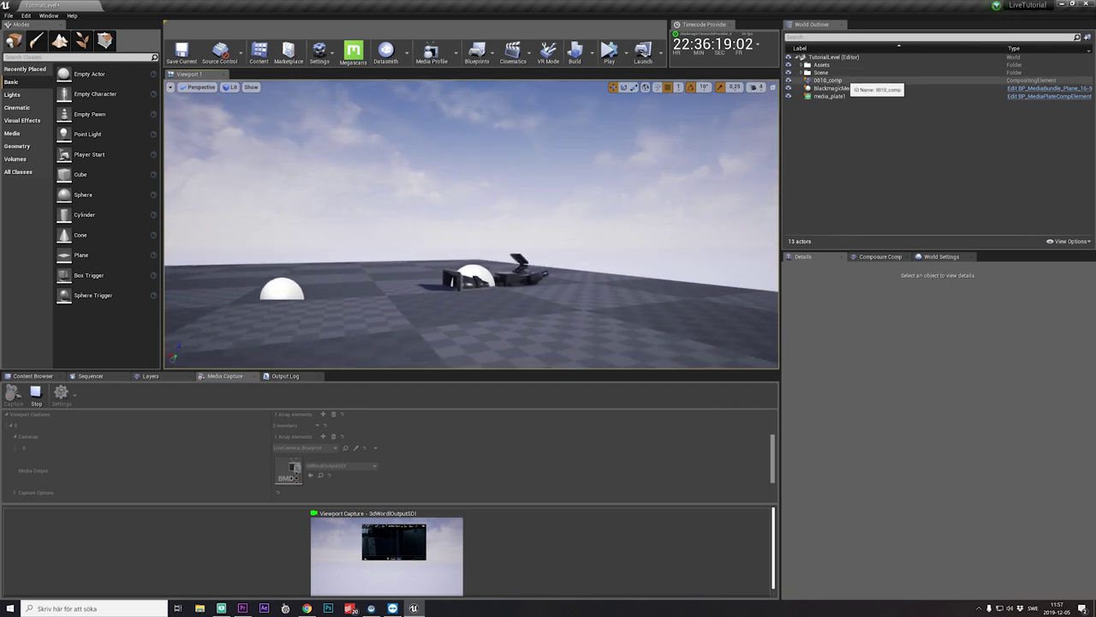
click(848, 80)
click(872, 87)
click(882, 128)
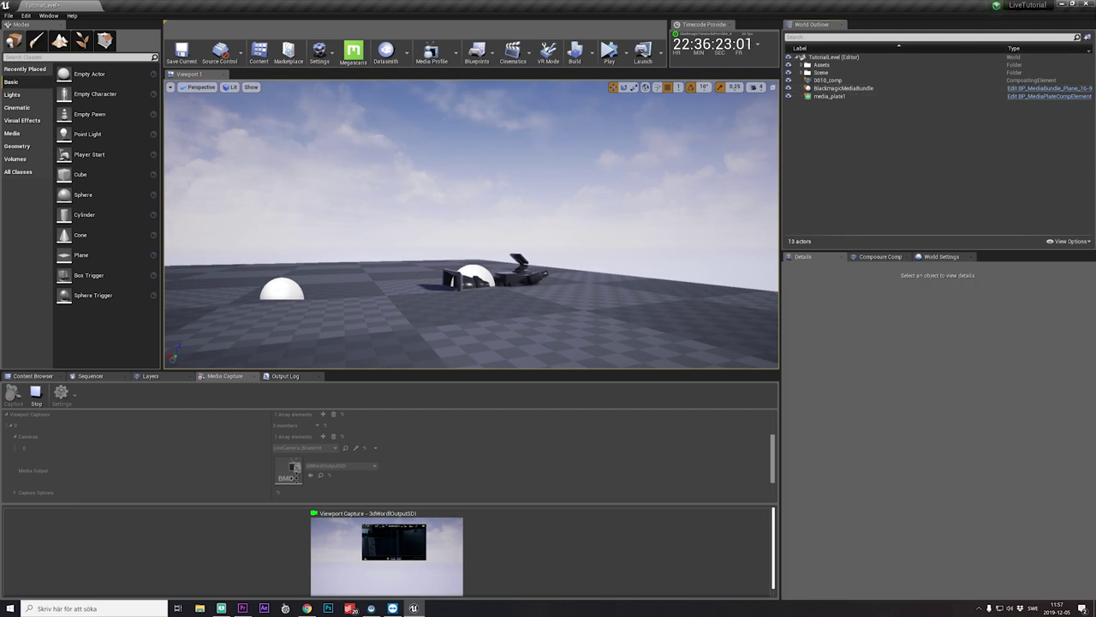
Save the level and open the Sequence Recorder
click(48, 16)
key(ctrl+s)
click(48, 16)
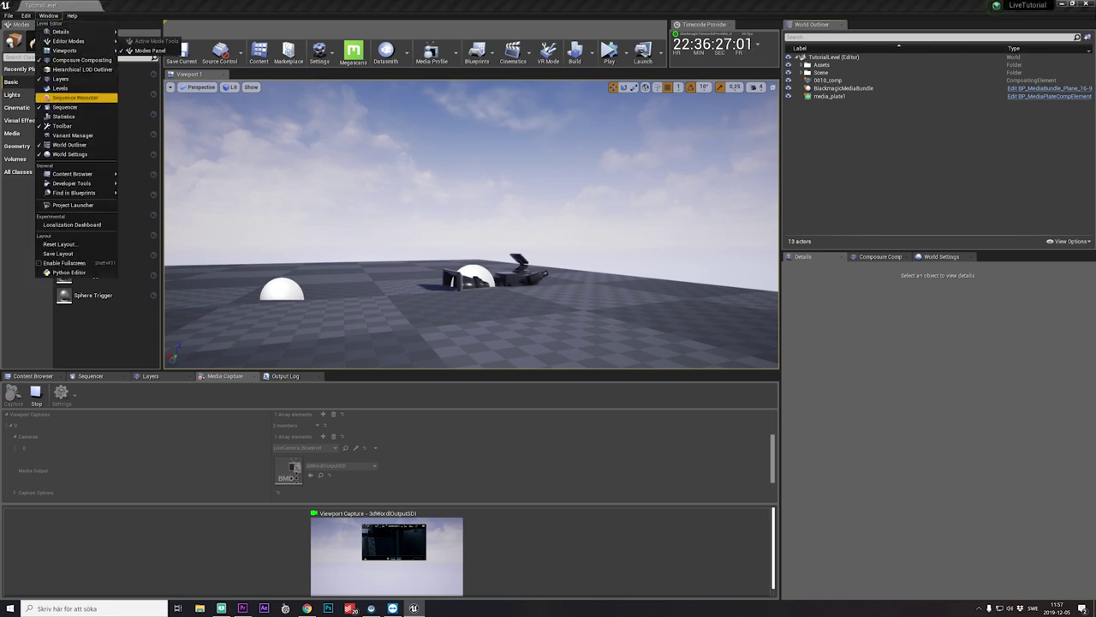
mouse_move(76, 182)
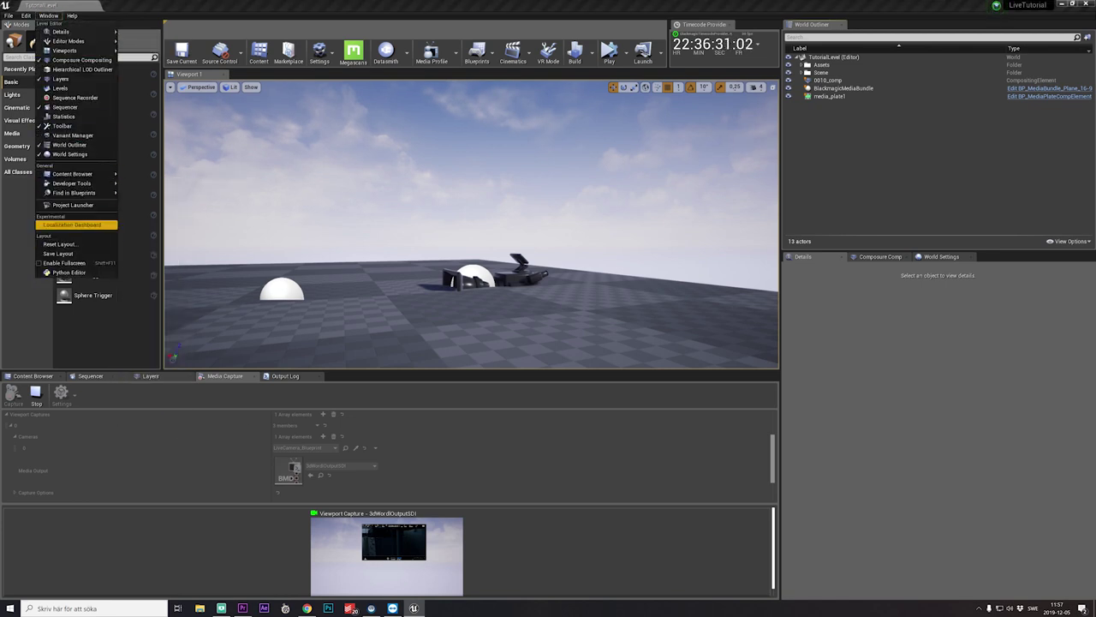
click(75, 97)
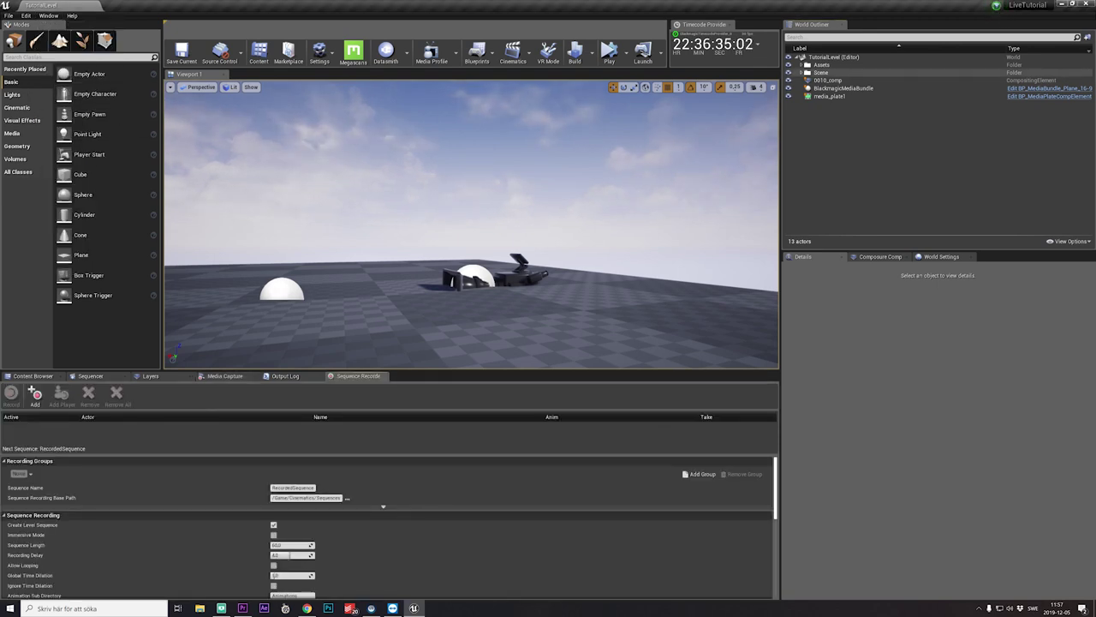
Add SceneMover, CameraTracker_Blueprint and LiveCamera_Blueprint from the Scene folder to the Sequence Recorder's actor list
click(801, 73)
click(857, 80)
shift+click(866, 96)
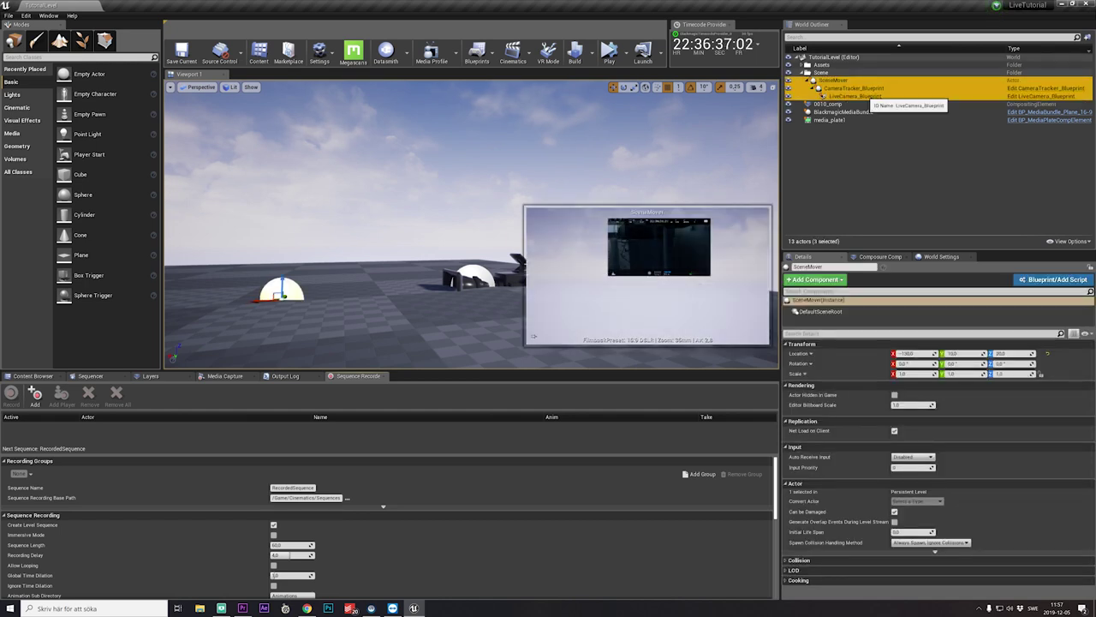
drag(844, 89, 380, 433)
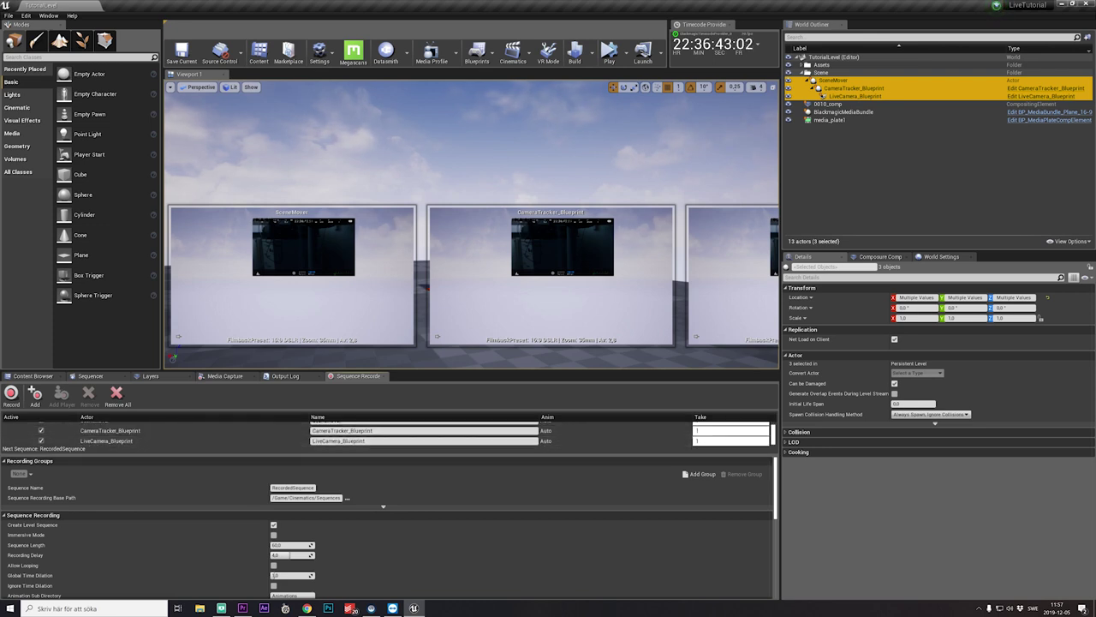
Set the sequence name to TestSequence in the Sequence Recorder and look through the remaining recording settings
drag(381, 370, 381, 314)
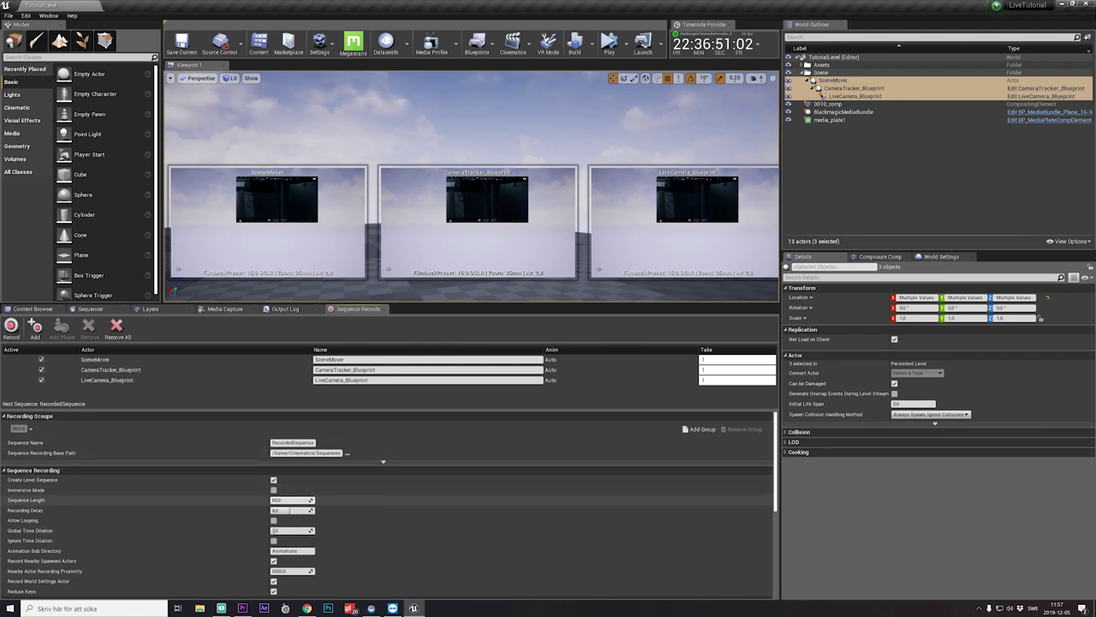
click(302, 443)
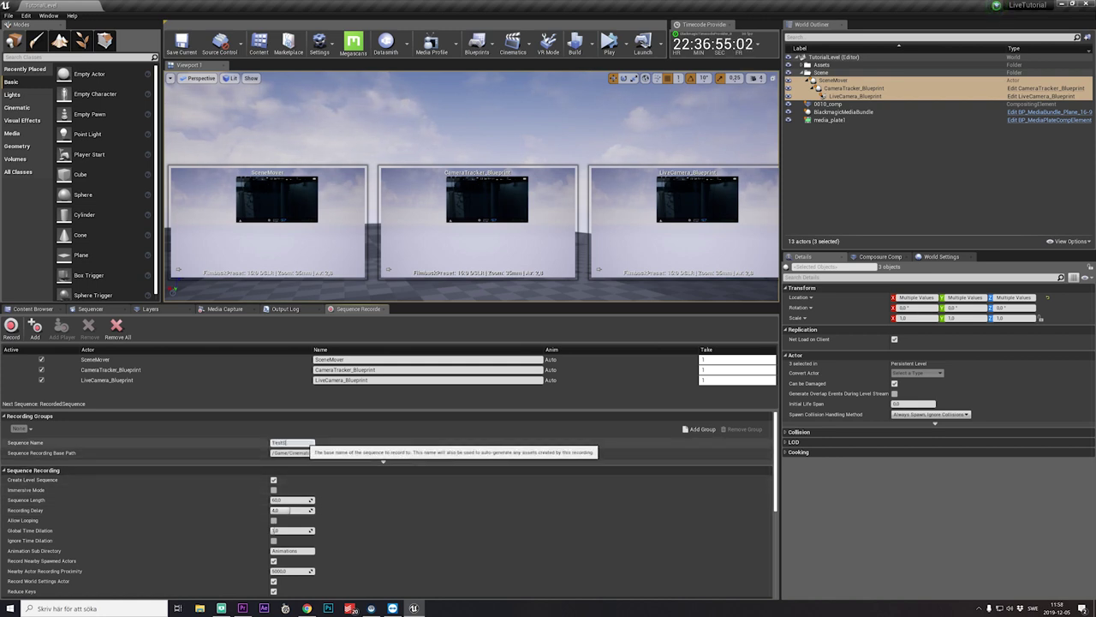
text(TestSequence)
key(Return)
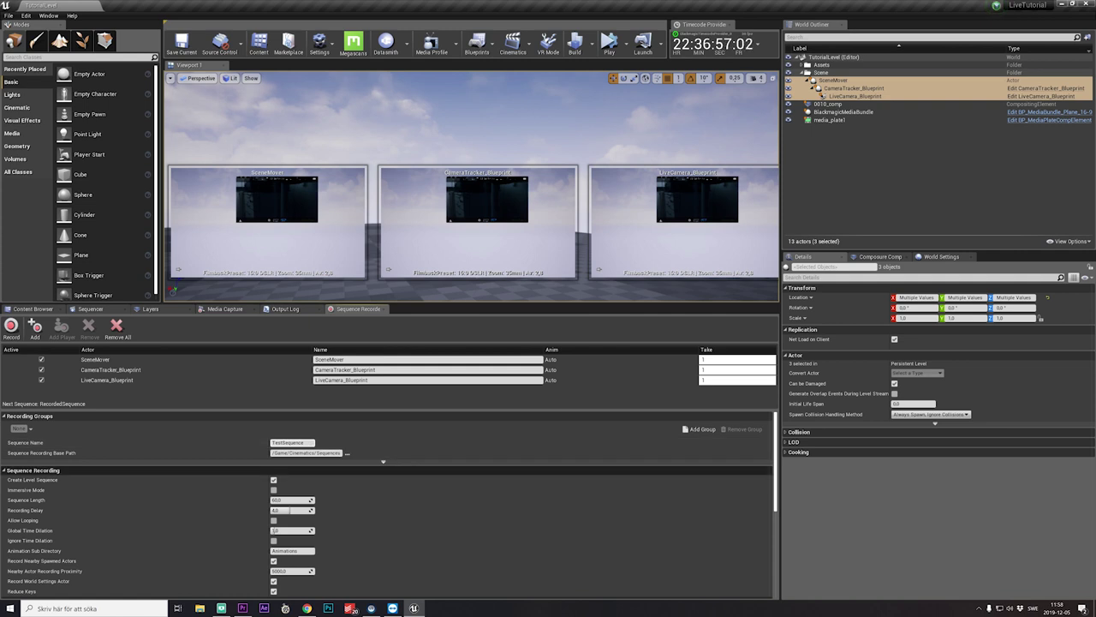
click(383, 461)
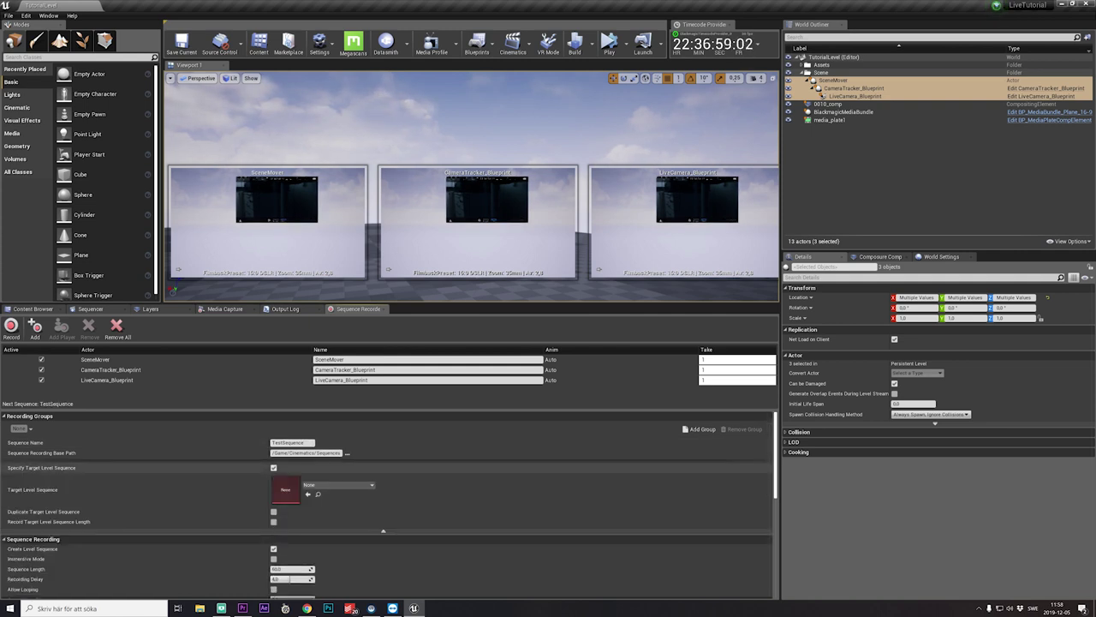
click(383, 530)
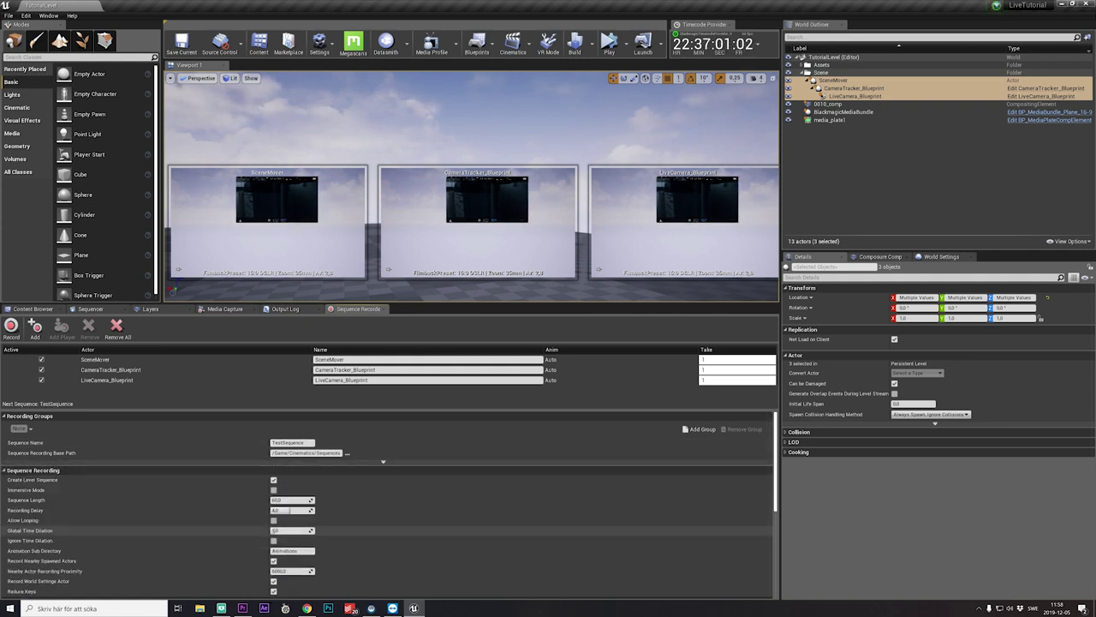
scroll(289, 509, down, 10)
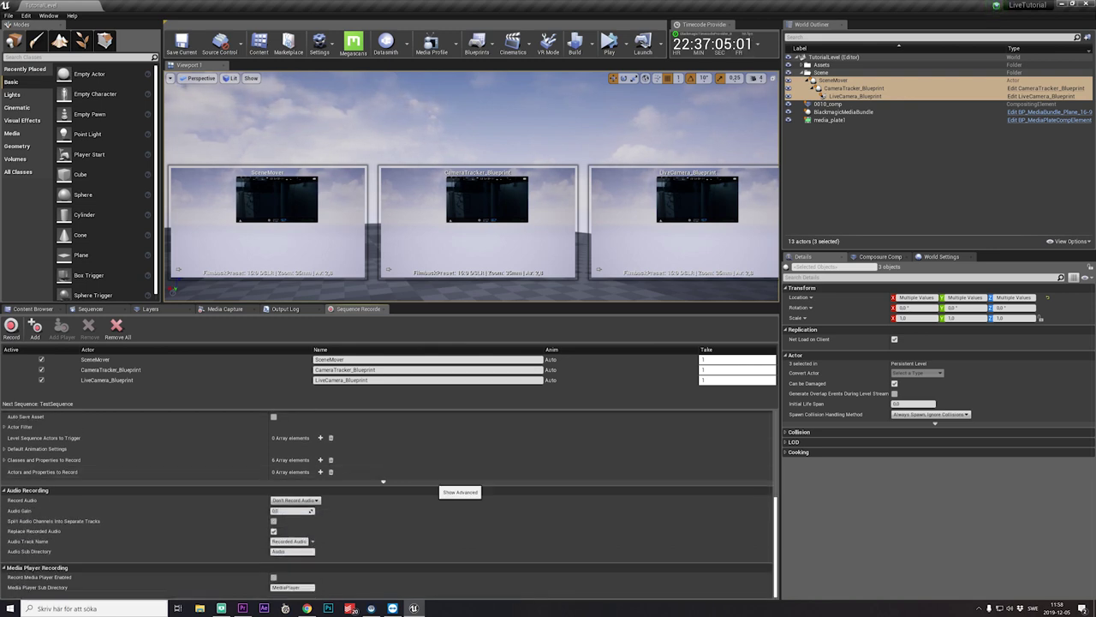
scroll(437, 481, up, 10)
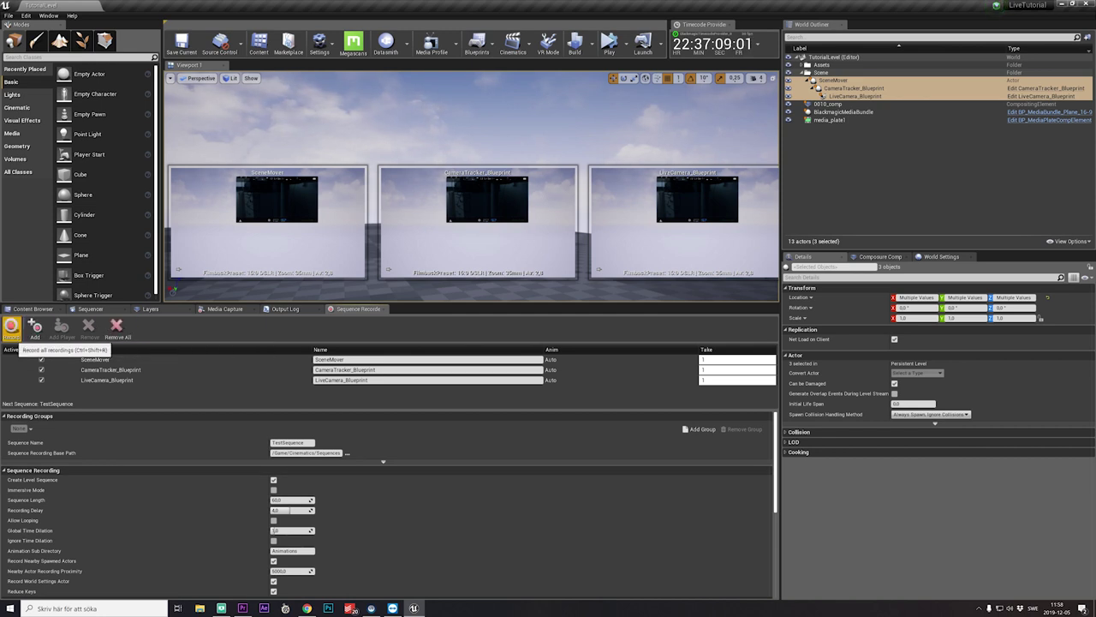
Start recording all listed actors, run the level in simulation to capture the camera movement, and stop the simulation
click(12, 327)
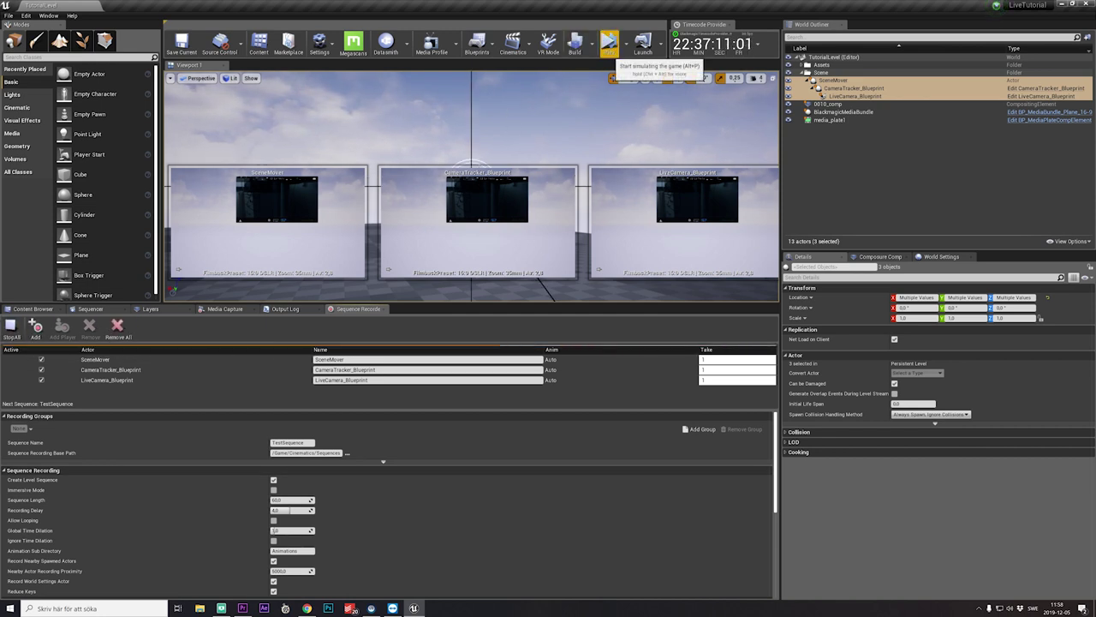
click(608, 44)
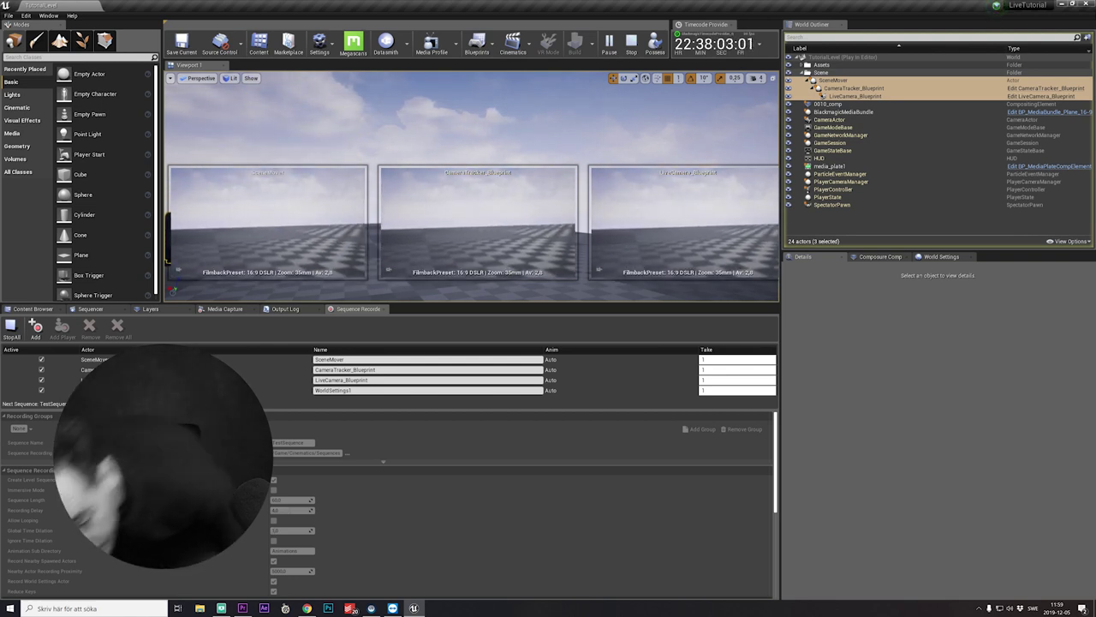
click(632, 47)
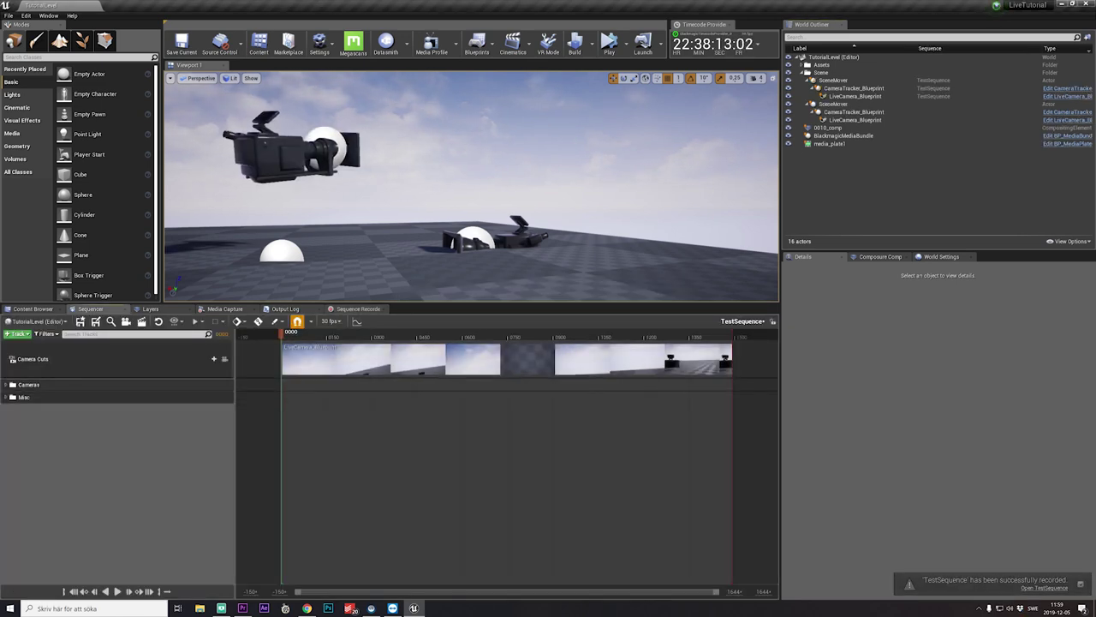
Examine the recorded tracks of LiveCamera_Blueprint, CameraTracker_Blueprint and SceneMover in TestSequence, scrubbing to about frame 478
click(6, 385)
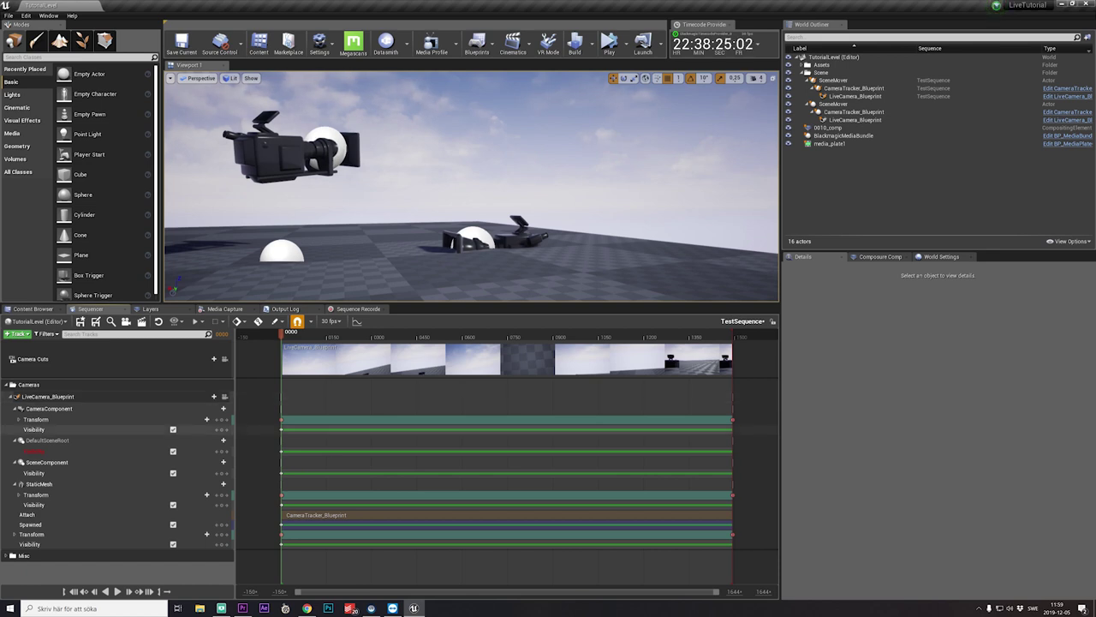
drag(282, 335, 425, 335)
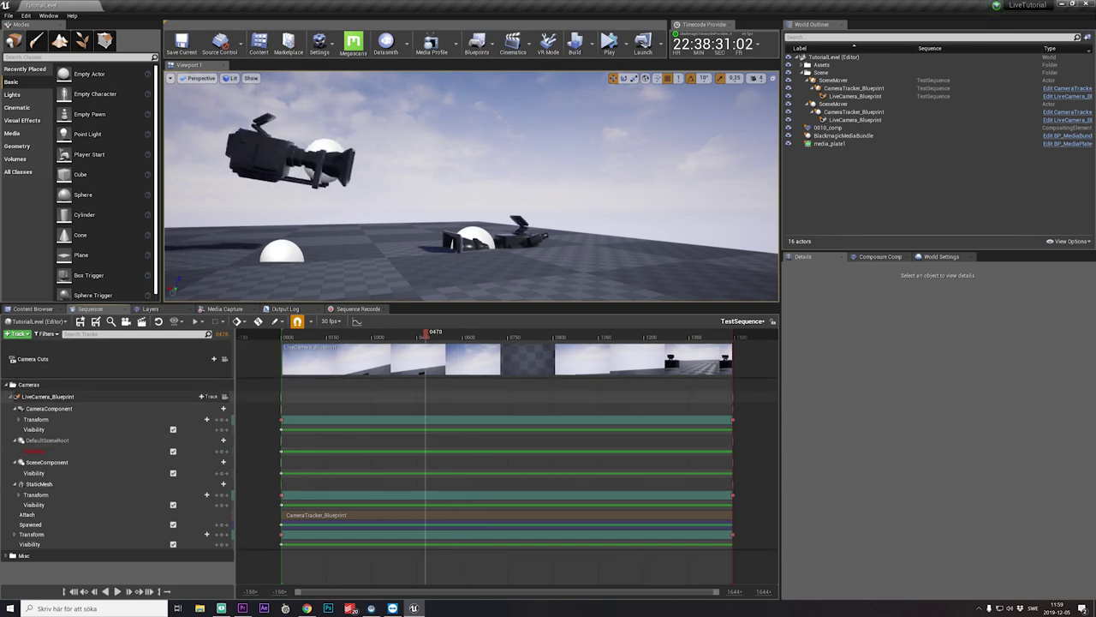
click(10, 396)
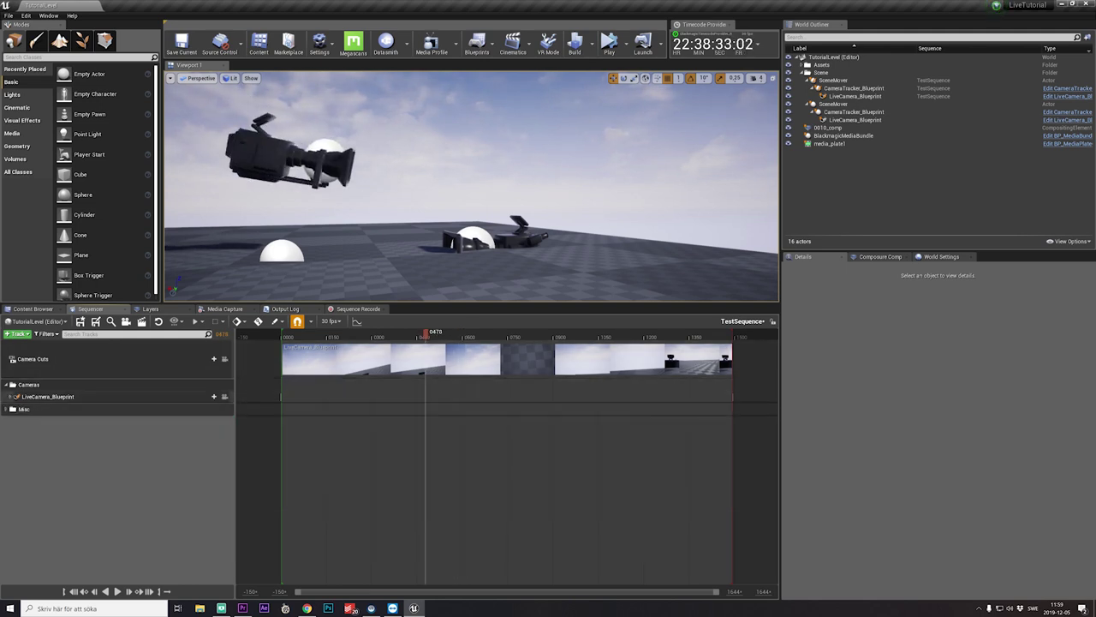
click(24, 409)
click(6, 409)
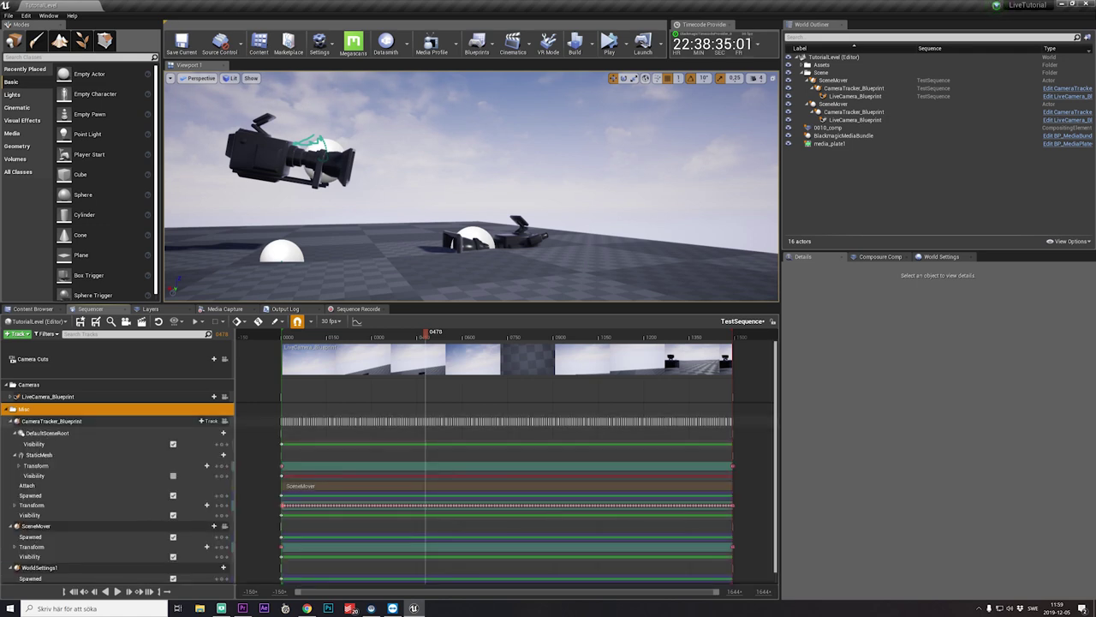
click(51, 422)
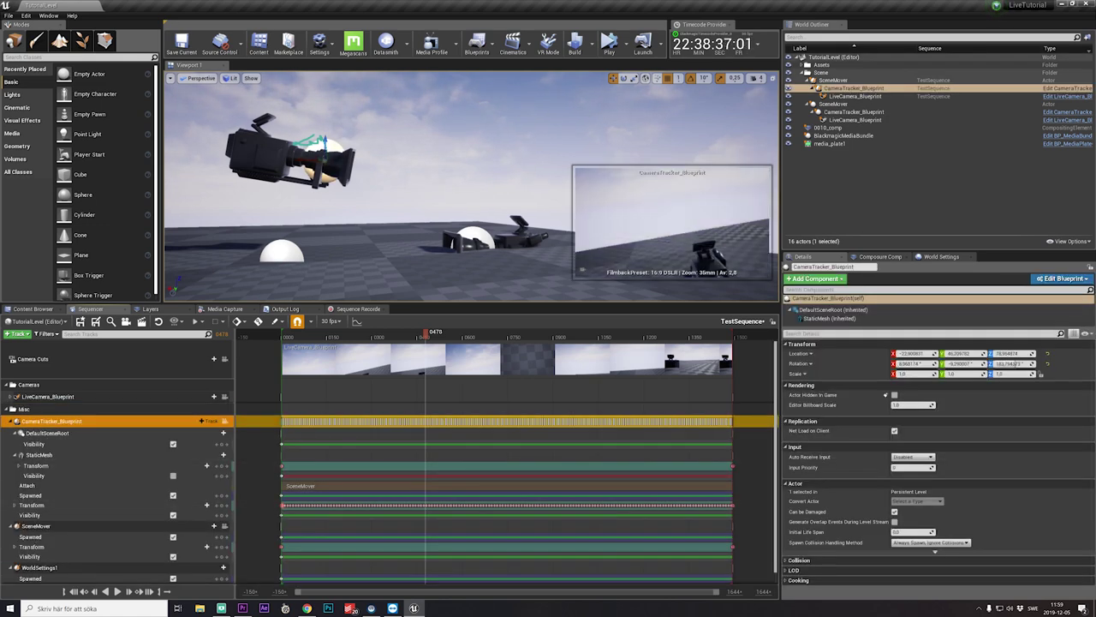
scroll(128, 466, down, 1)
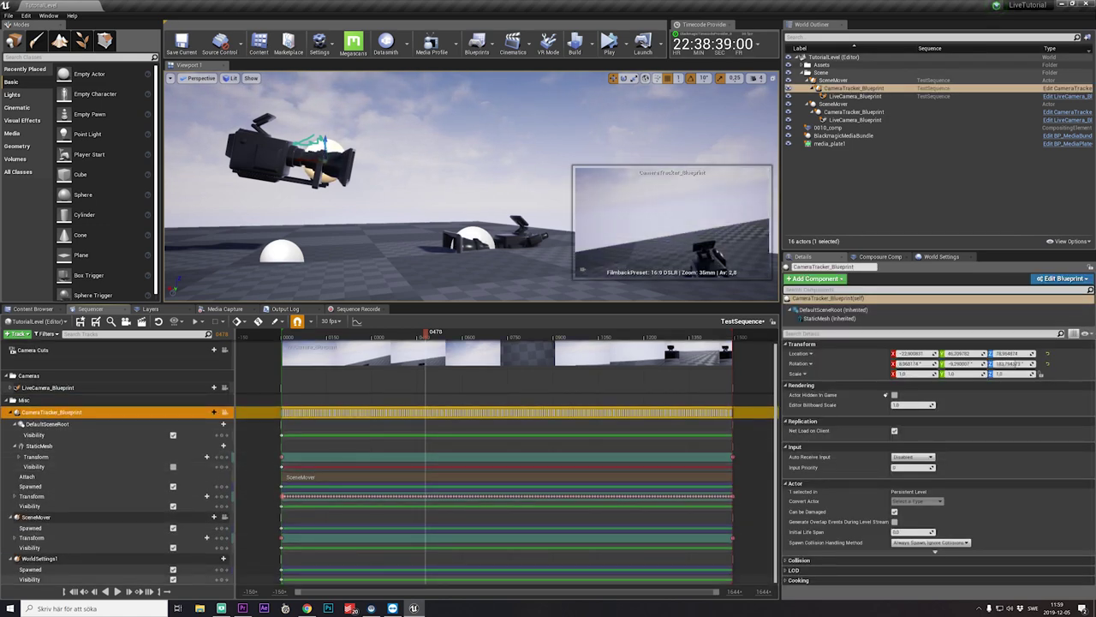
click(36, 517)
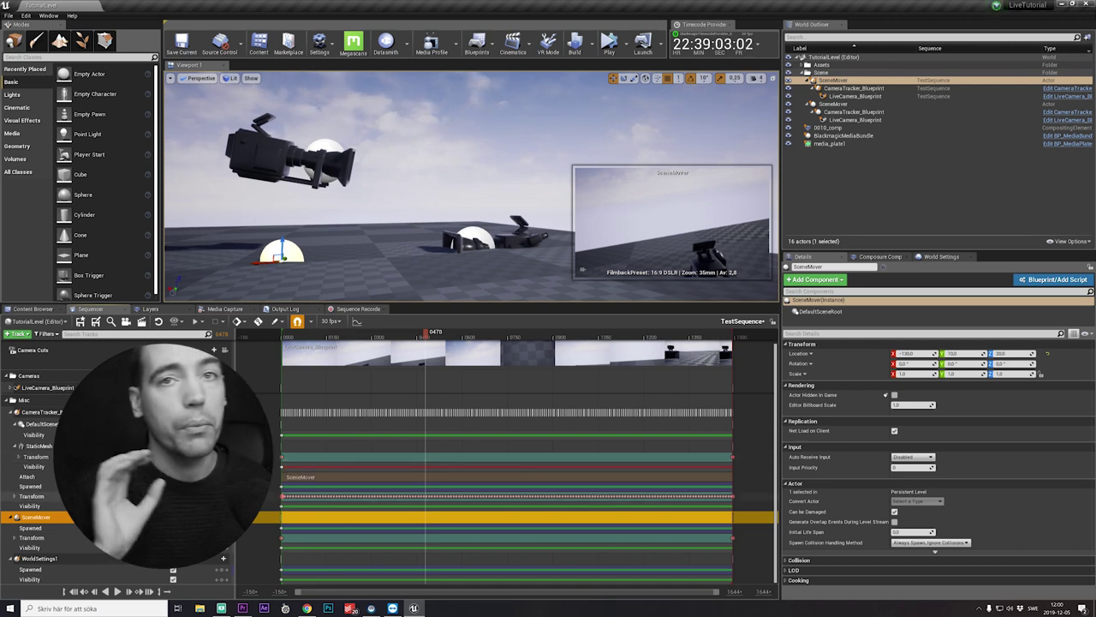
Play back the recorded TestSequence from different points on the timeline to check the camera movement
drag(425, 334, 396, 334)
key(space)
key(space)
click(490, 334)
key(space)
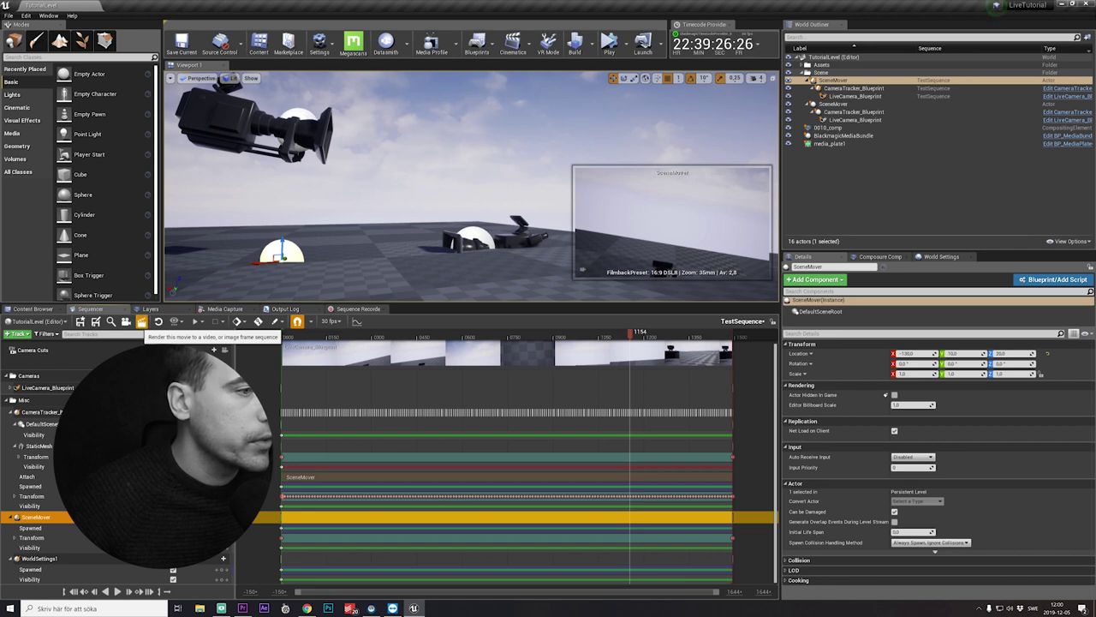
Open the movie render settings for TestSequence and set the resolution to 1920 x 1080
click(141, 322)
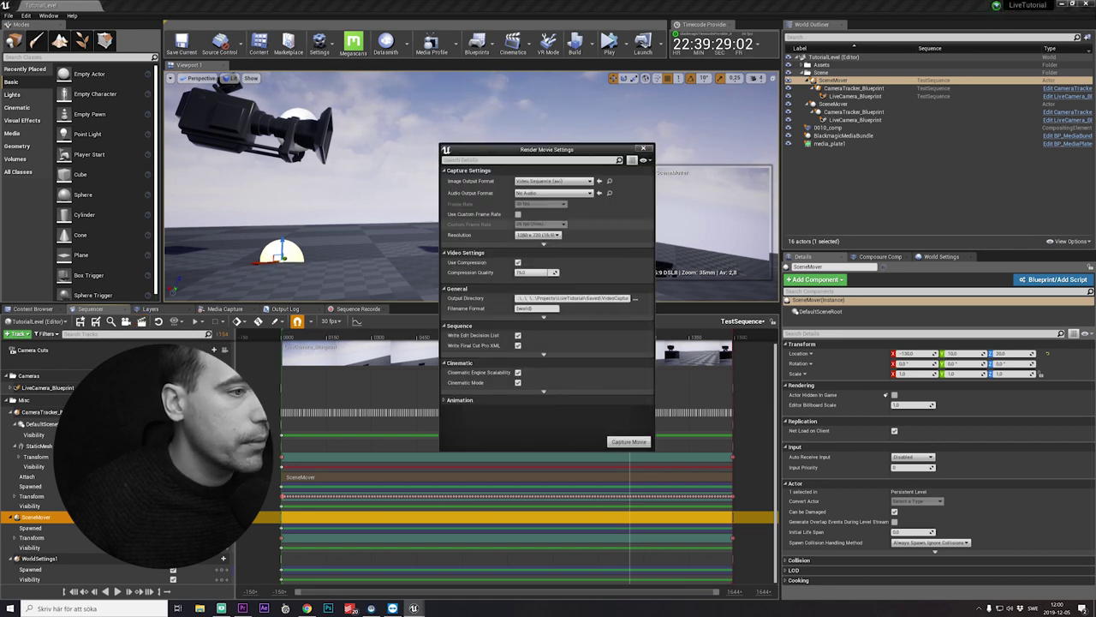
click(537, 235)
click(538, 258)
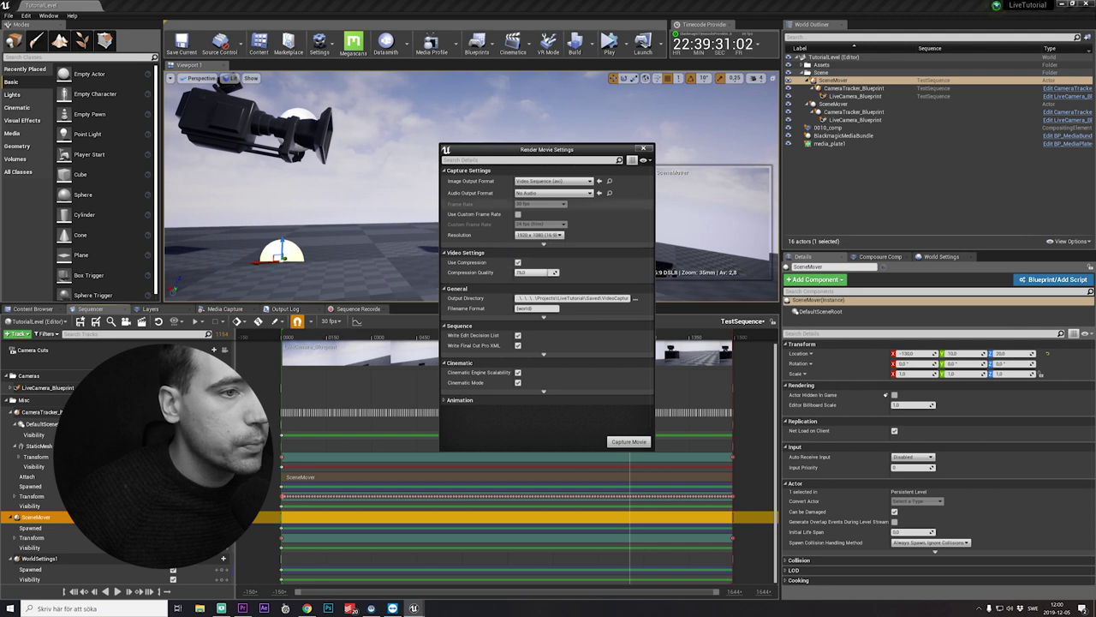
Review the available image output formats and the Animation settings, and close the render settings without capturing a movie
click(582, 181)
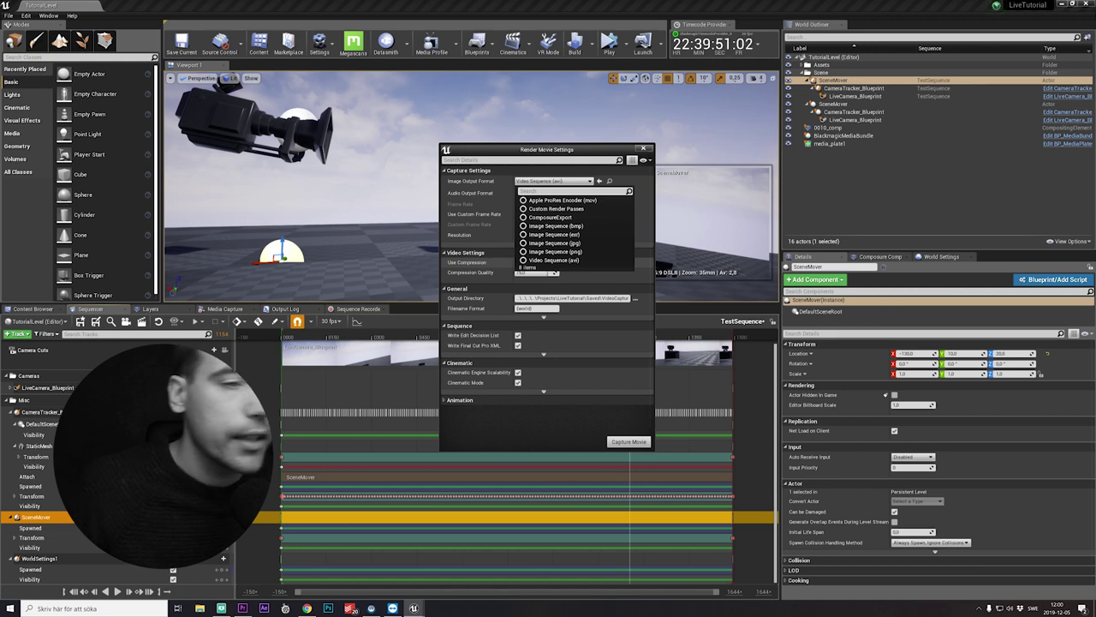
click(490, 235)
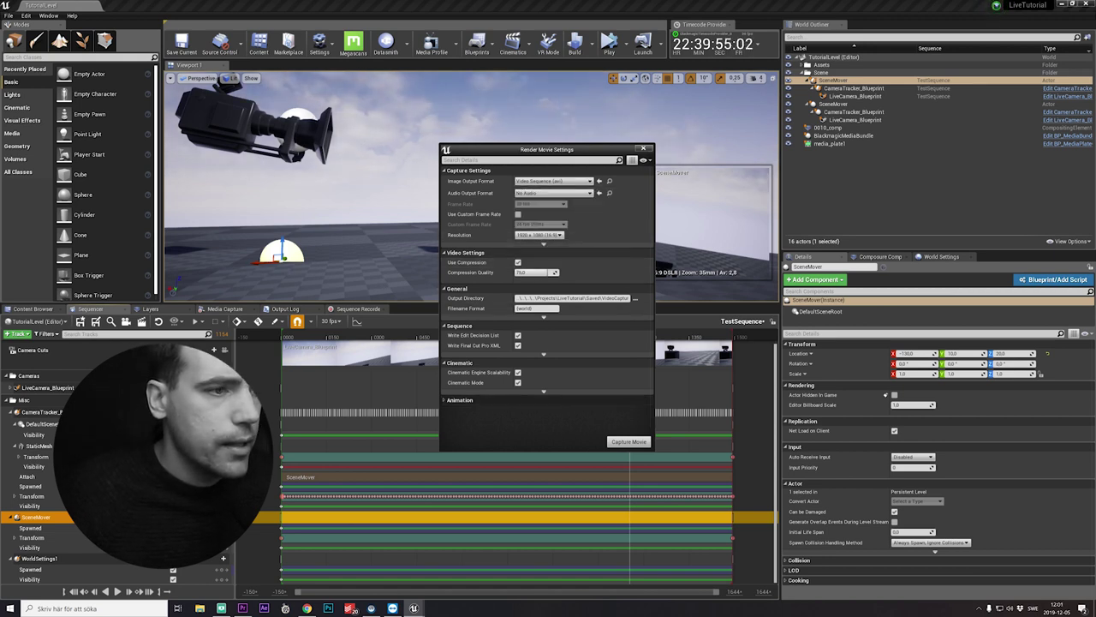
click(458, 400)
scroll(546, 343, down, 4)
scroll(547, 342, up, 4)
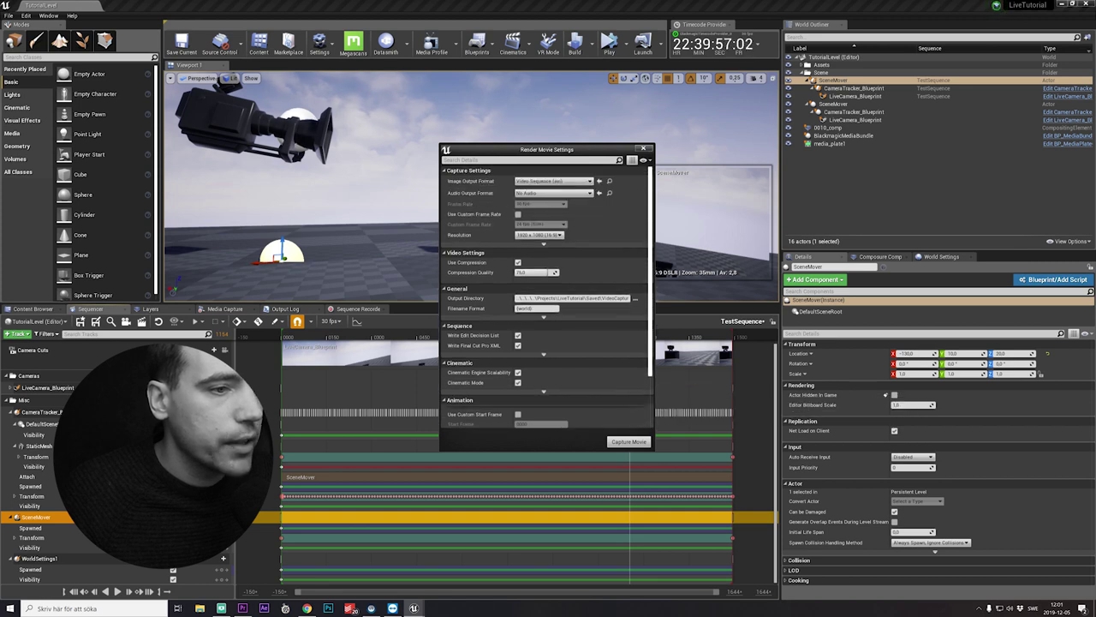
click(643, 149)
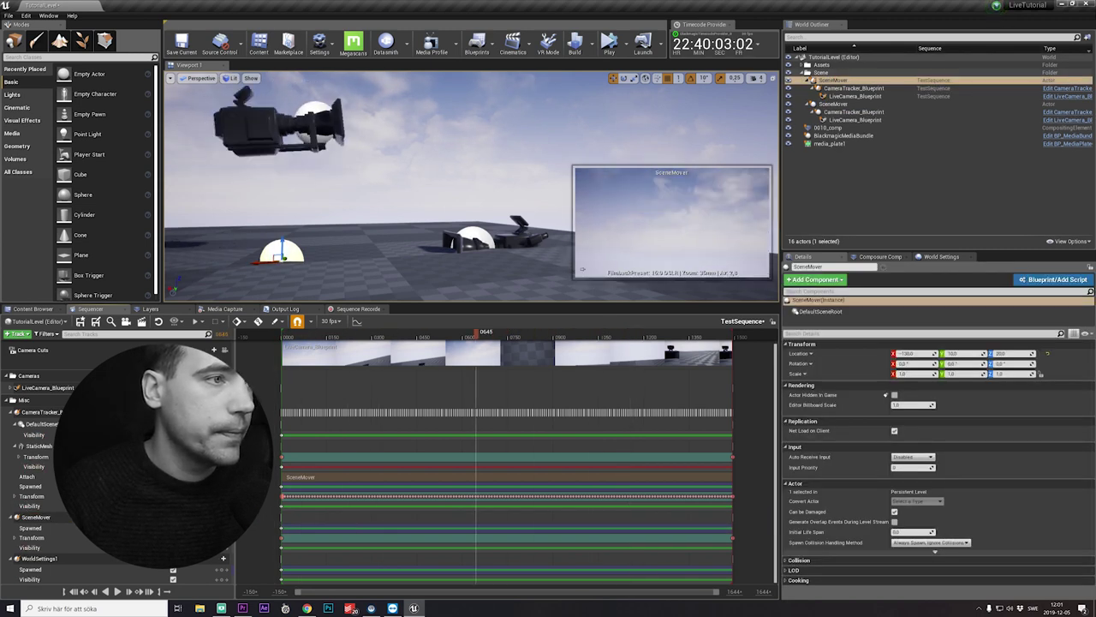
Replay TestSequence from an earlier point on the timeline
click(369, 336)
key(space)
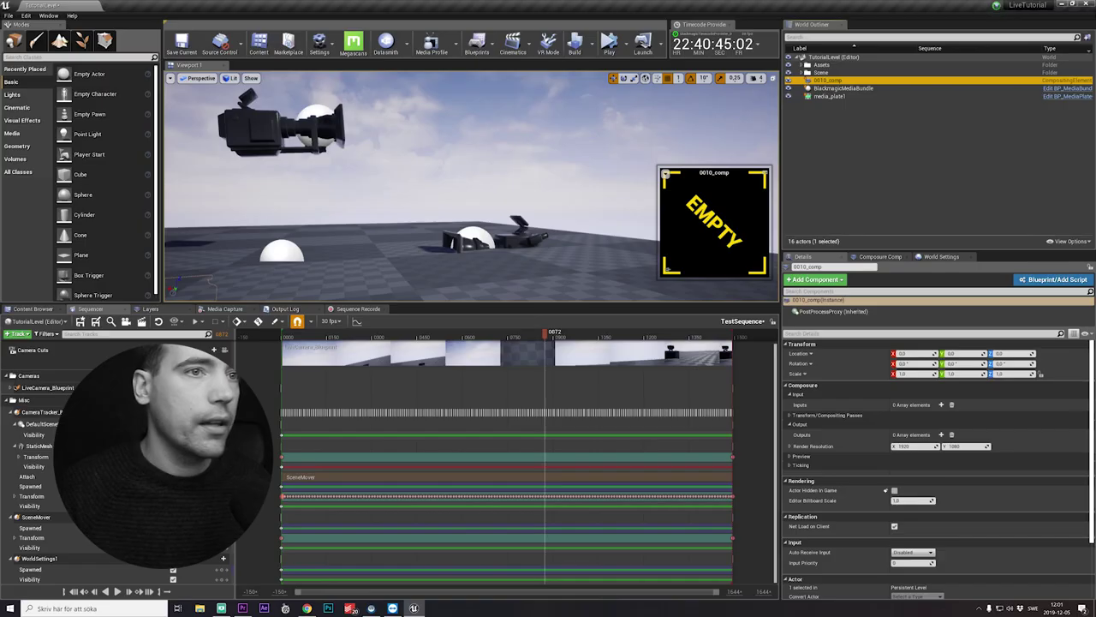
Delete the TestSequence copies of SceneMover, CameraTracker_Blueprint and LiveCamera_Blueprint from the Scene folder
double_click(821, 73)
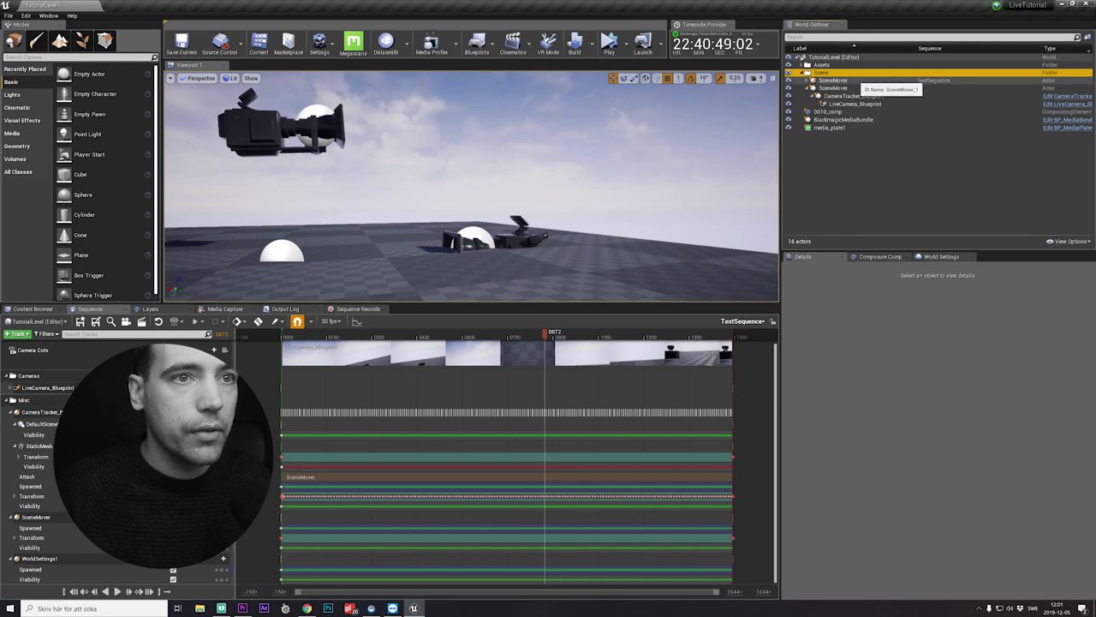
click(829, 80)
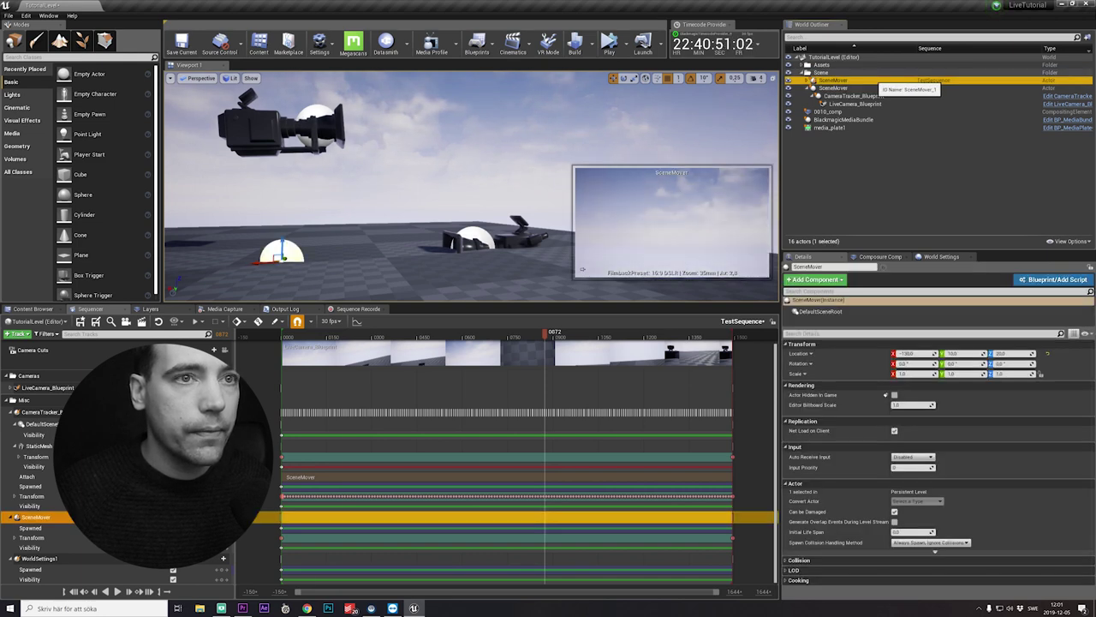
click(806, 81)
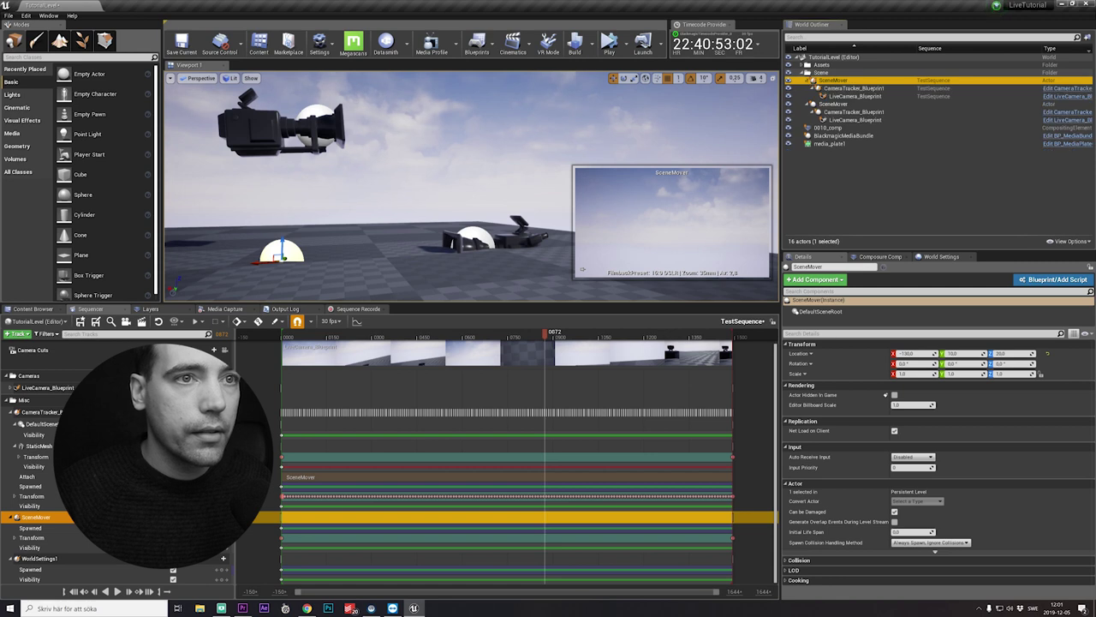
shift+click(843, 96)
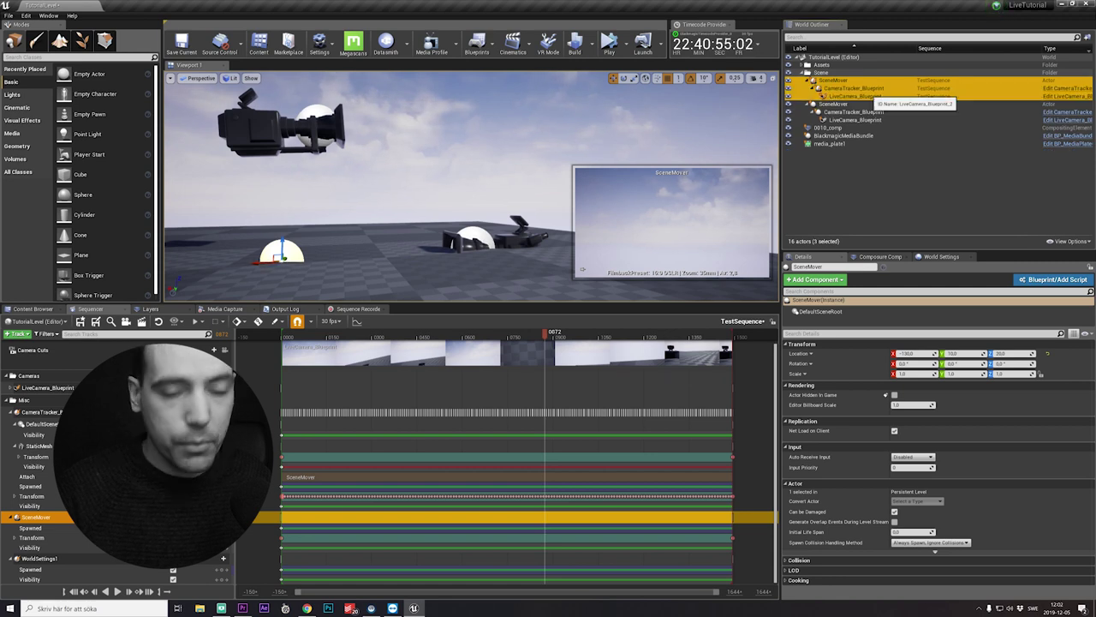
key(Delete)
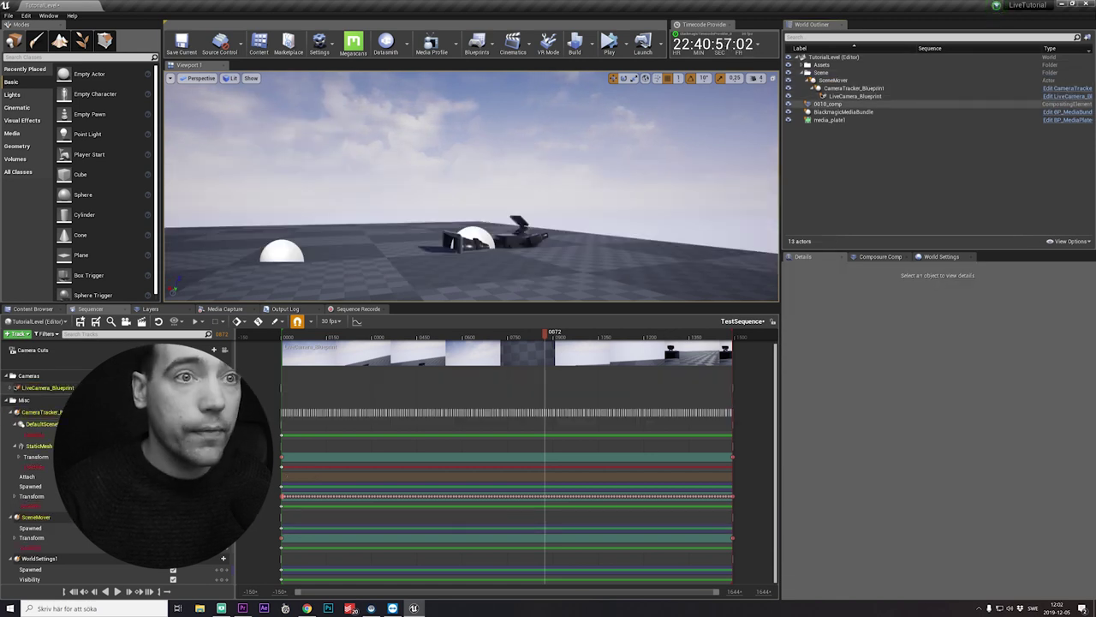
Add a CG Layer element to the 0010_comp composition in Composure
click(827, 104)
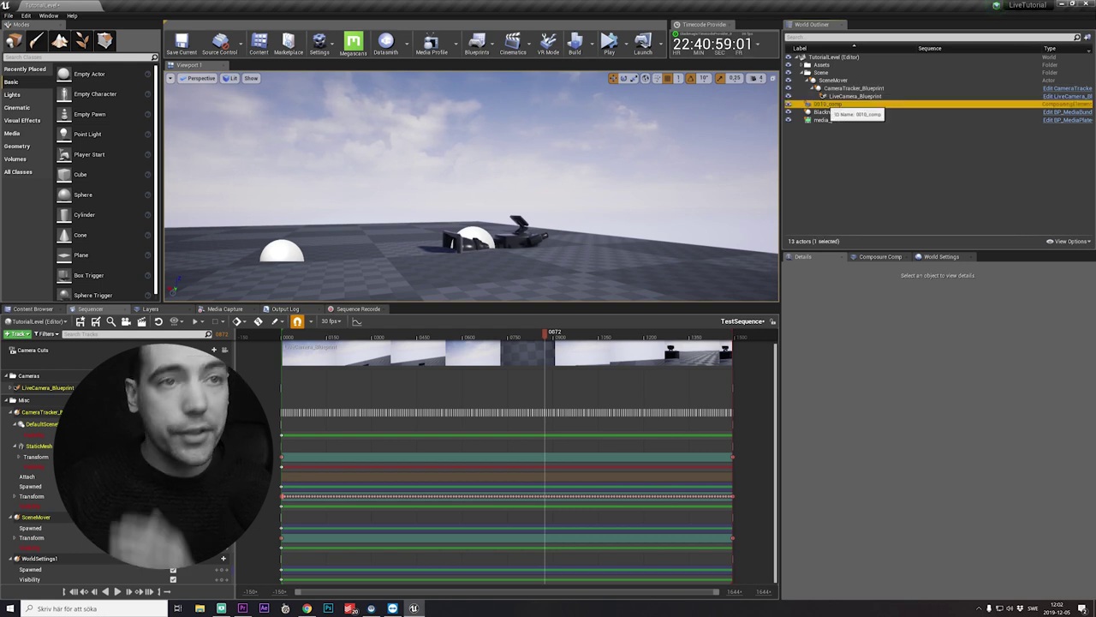
click(880, 256)
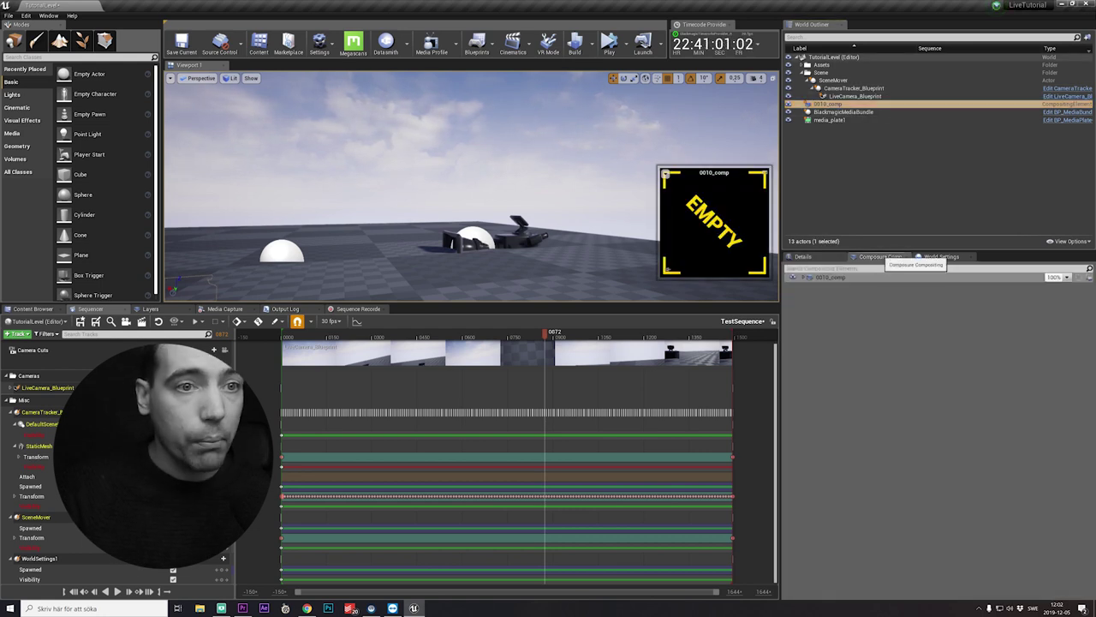
right_click(824, 278)
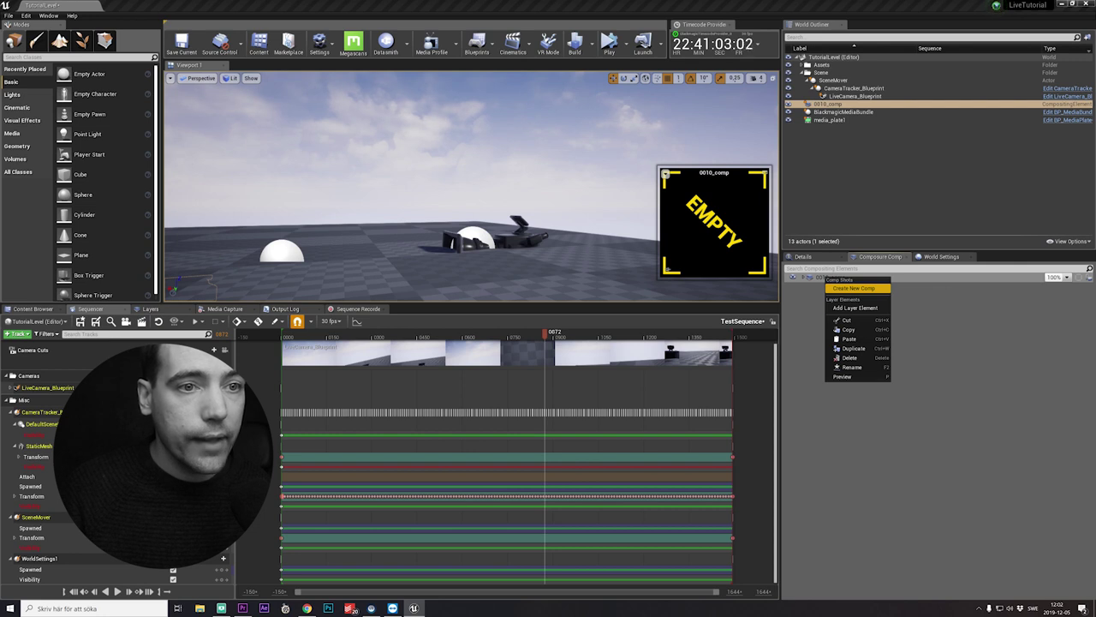
click(873, 308)
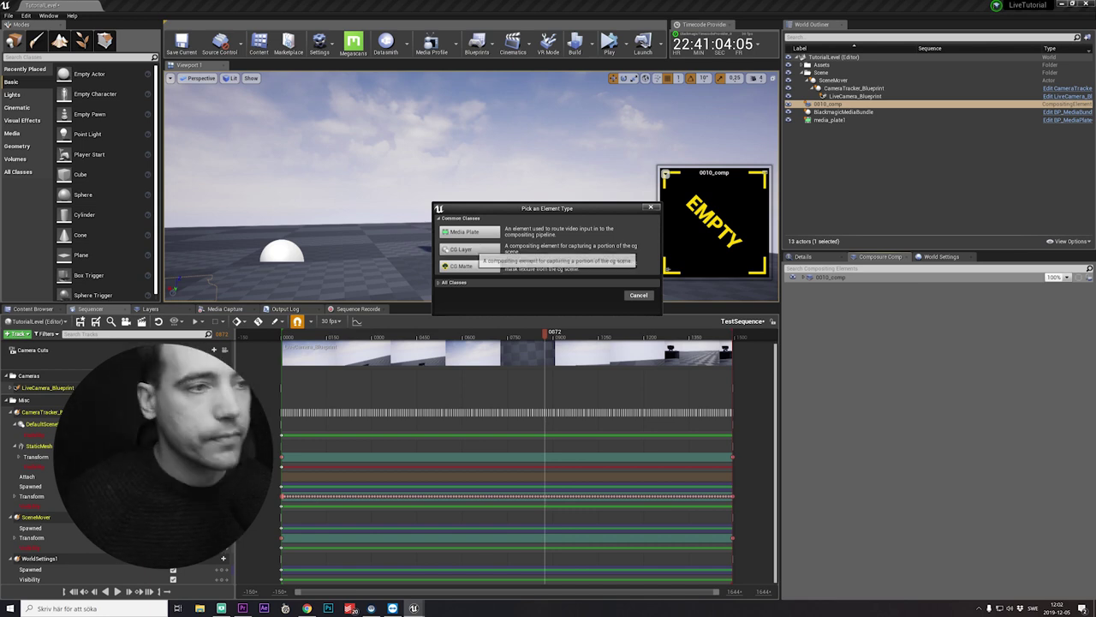
click(469, 248)
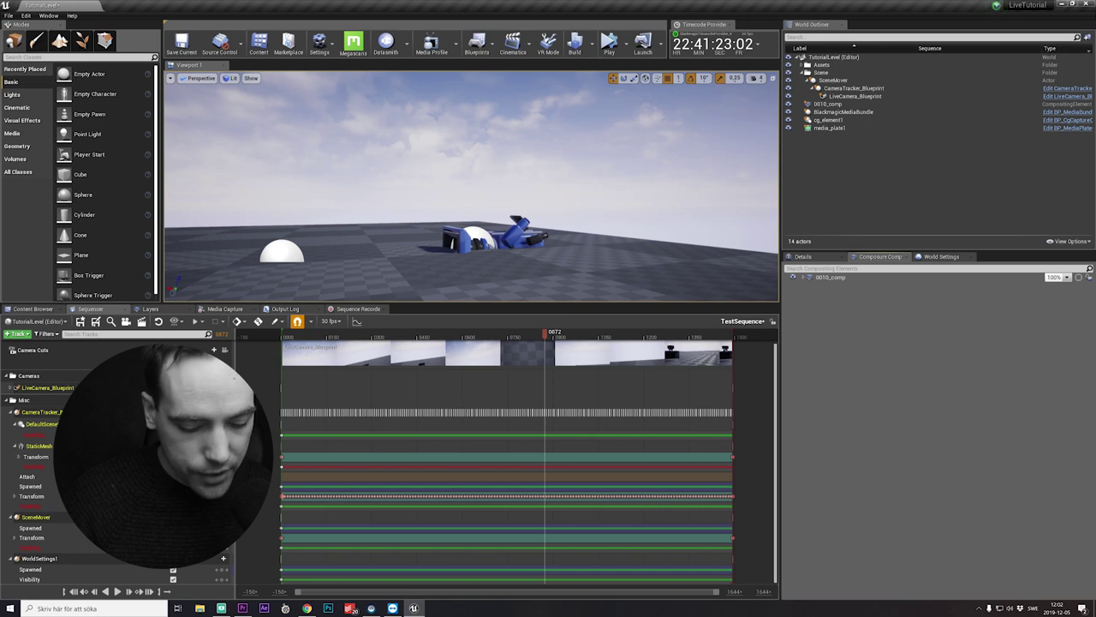
Expand the 0010_comp elements in Composure and place a Cube on the floor beside the white sphere
click(803, 278)
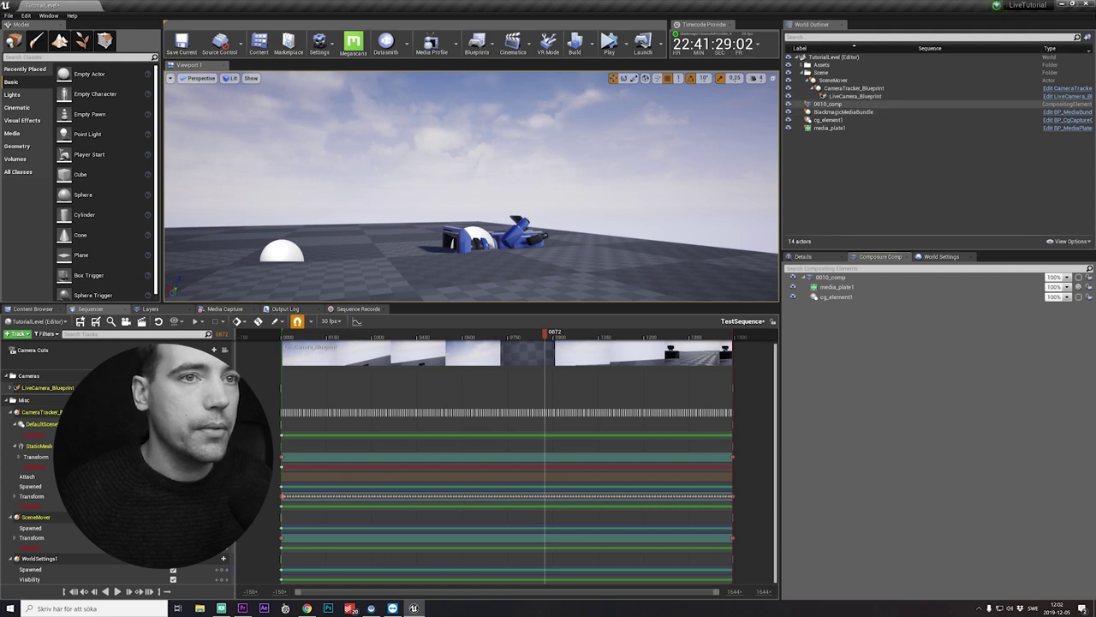
drag(80, 174, 373, 252)
click(805, 257)
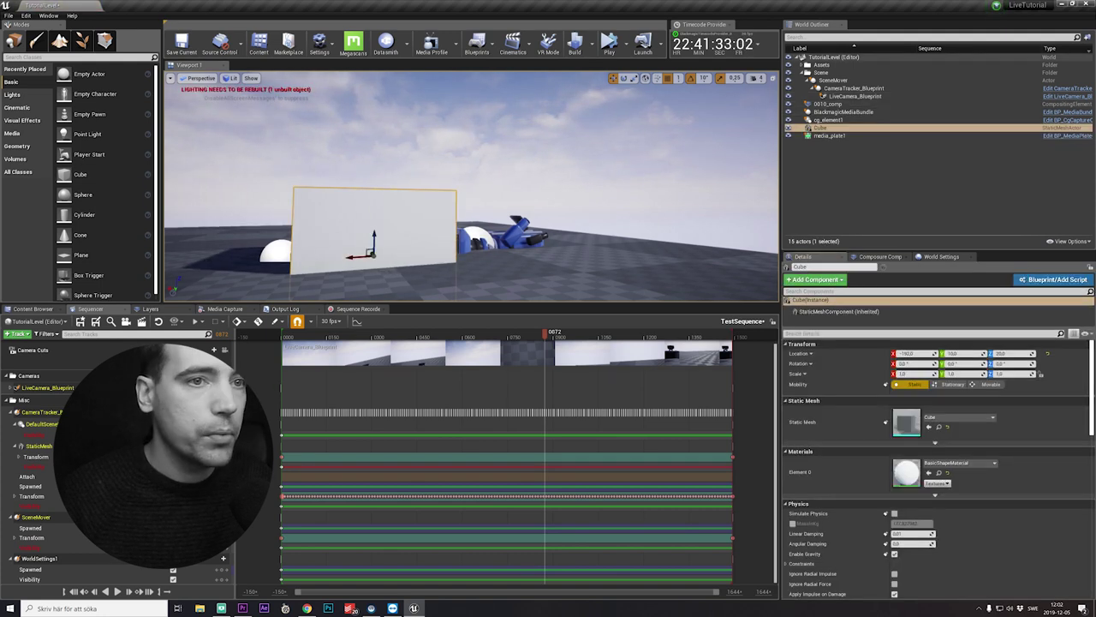
Scale the Cube to 0,2 on the X, Y and Z axes and raise it above the floor
click(910, 374)
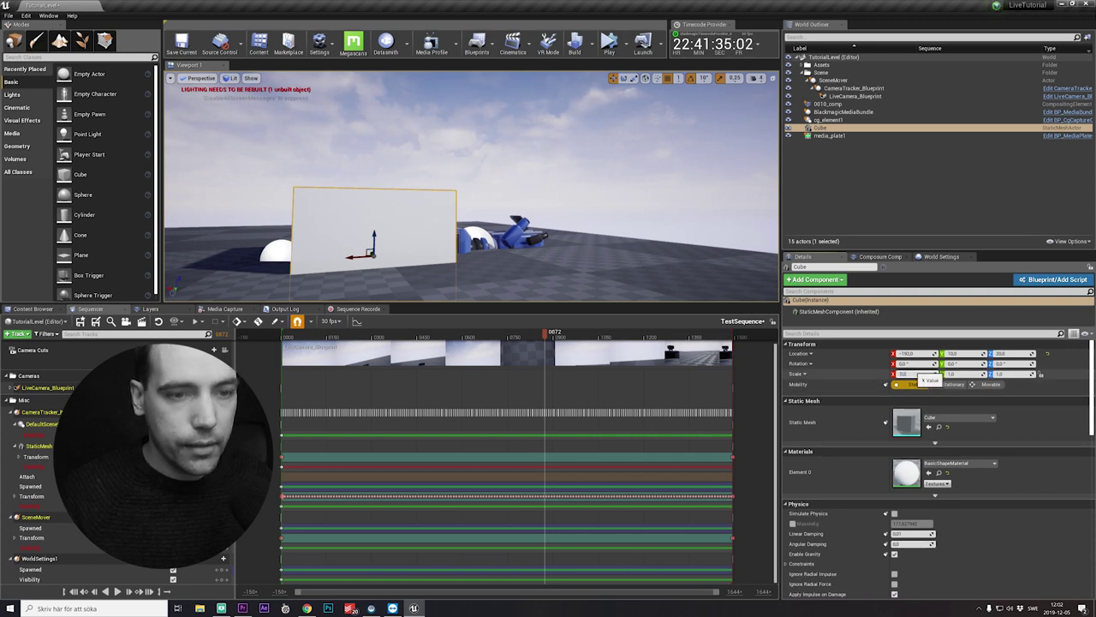
text(0,2)
key(Return)
click(963, 374)
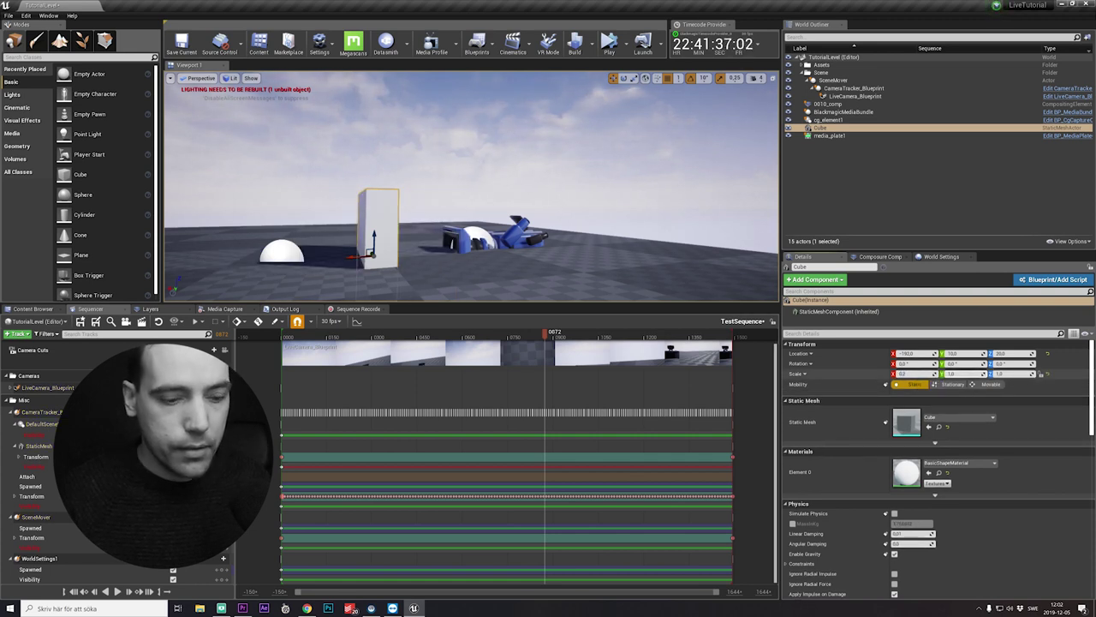
click(1015, 374)
text(0,2)
key(Return)
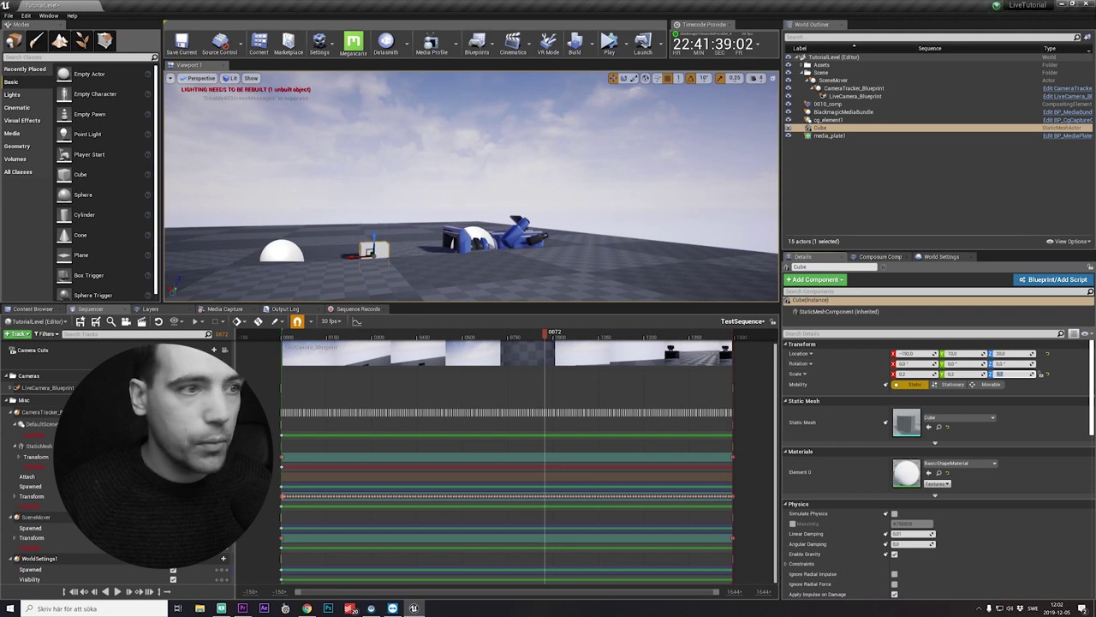
drag(374, 236, 374, 207)
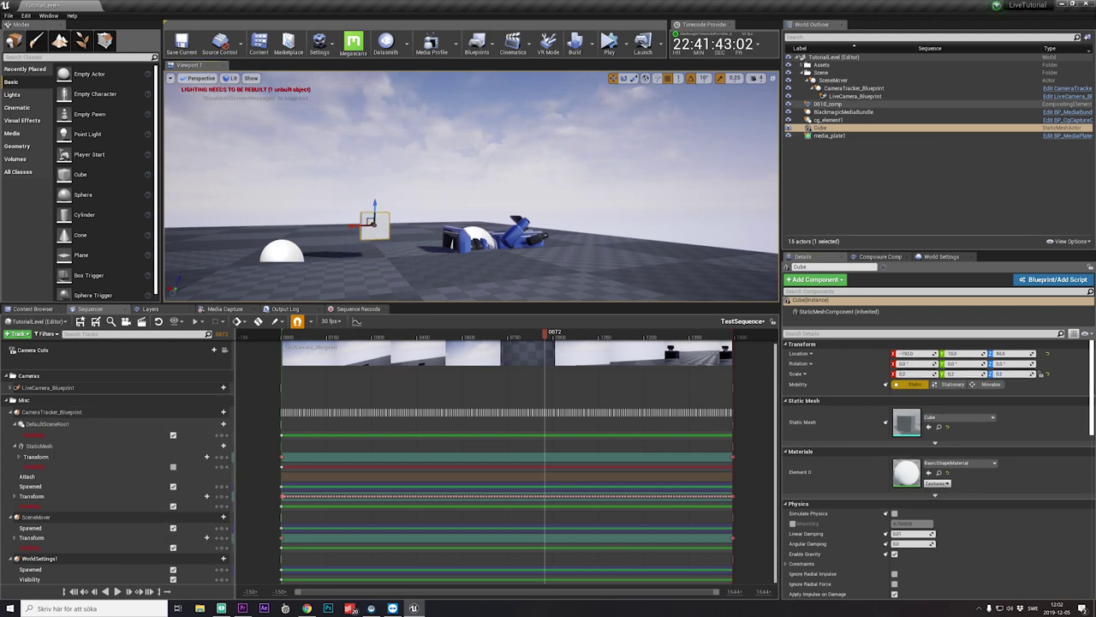
Create a level layer named CgLayer and add the Cube to it
click(820, 128)
click(150, 308)
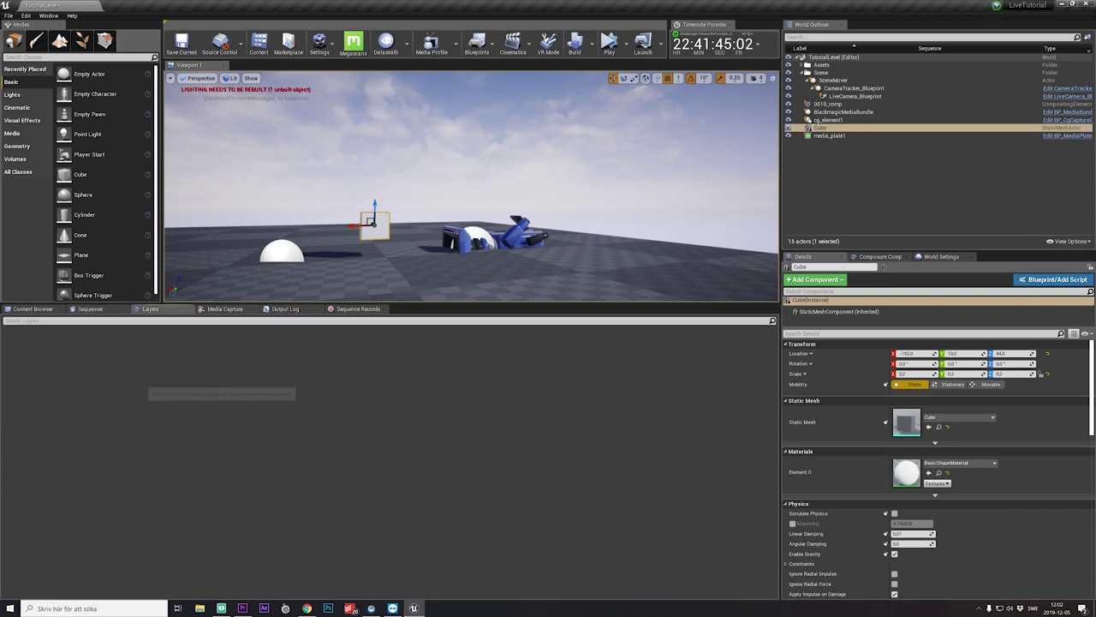
click(48, 15)
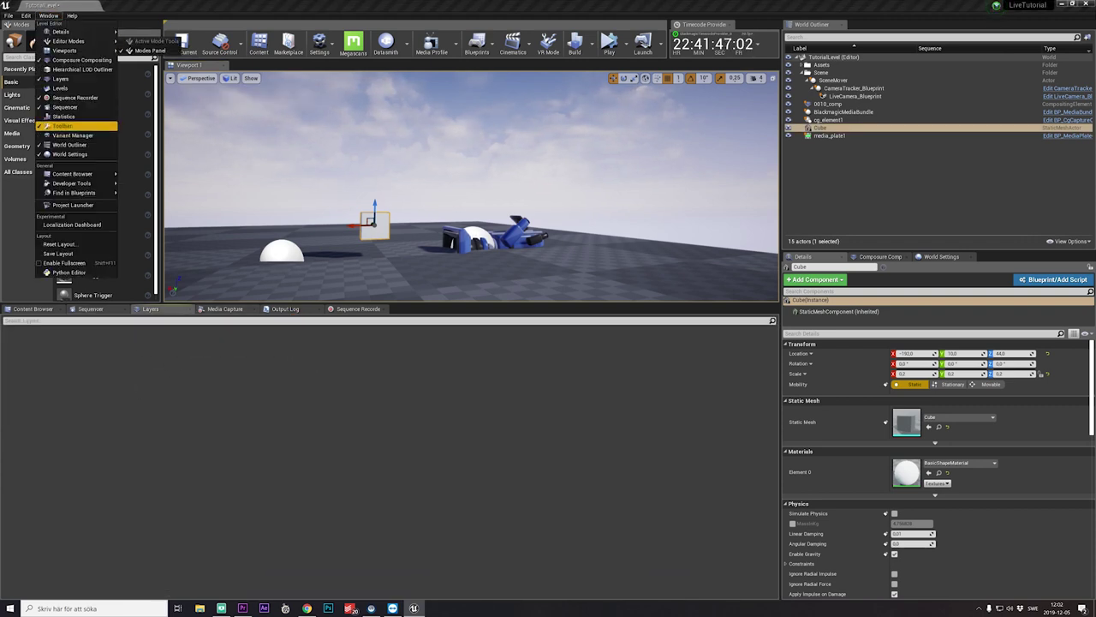
click(60, 78)
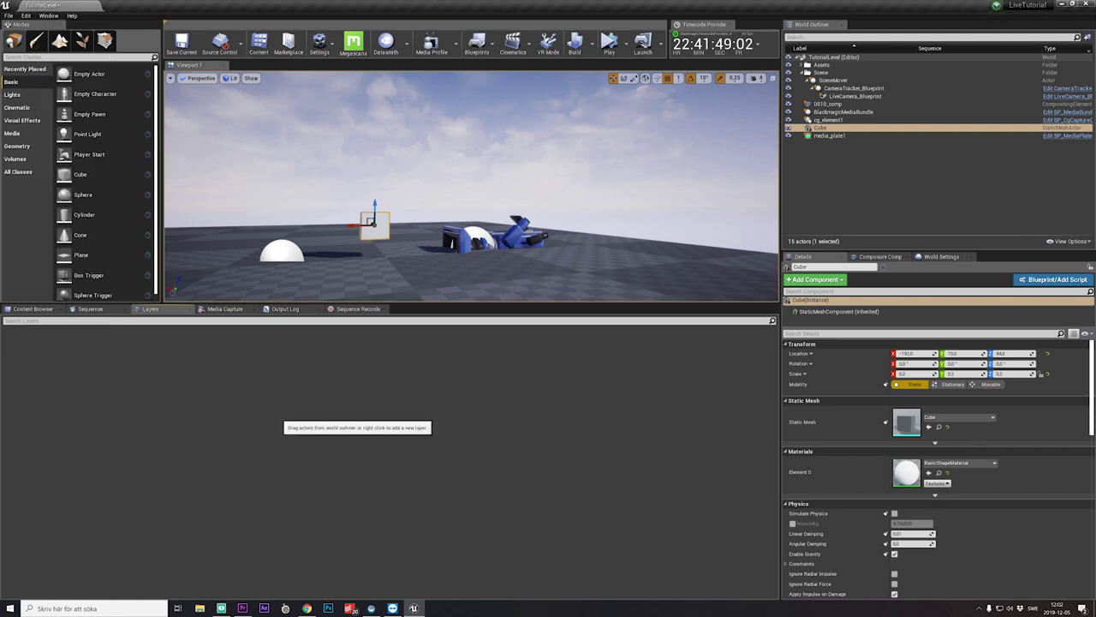
right_click(169, 370)
click(214, 381)
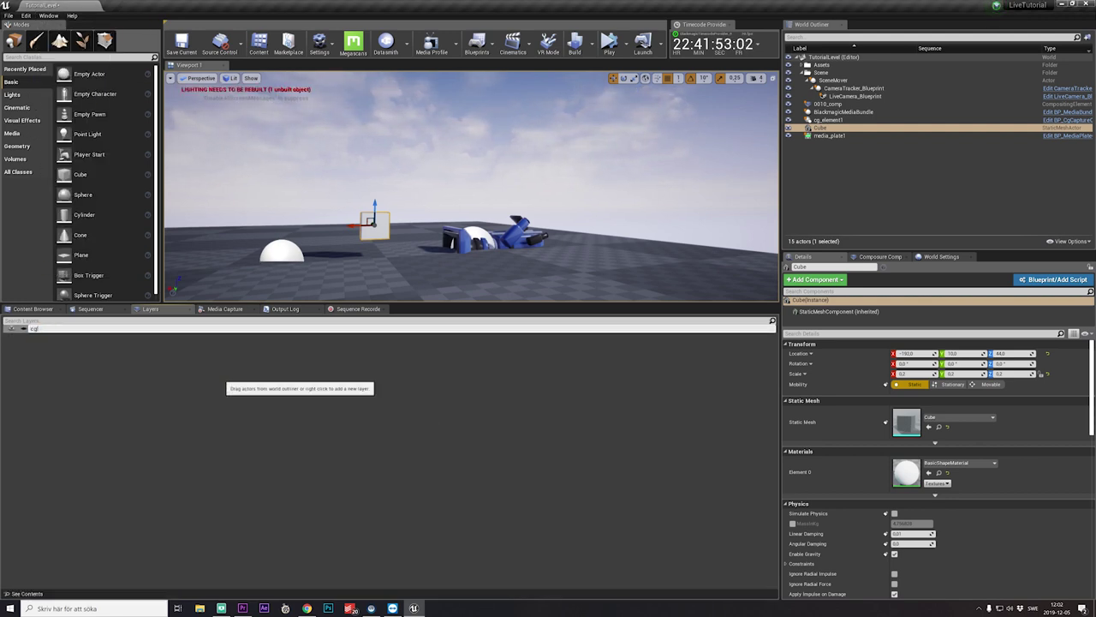
text(CgLayer)
key(Return)
drag(820, 128, 89, 331)
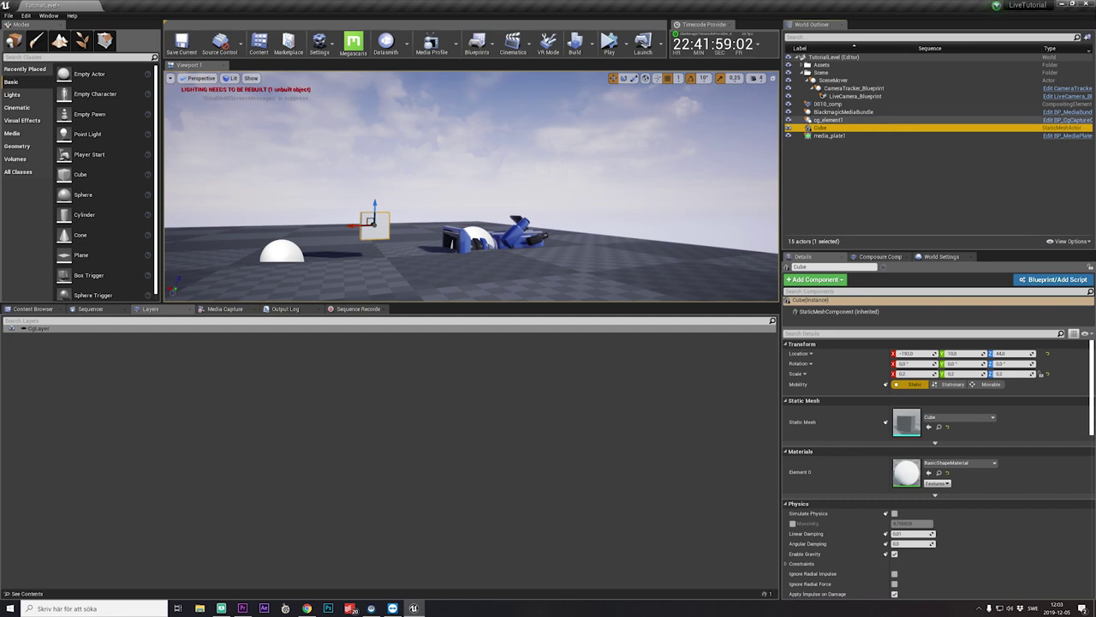
Add one Capture Actors entry to cg_element1 with inclusion type Include and CgLayer as its actor set
click(830, 104)
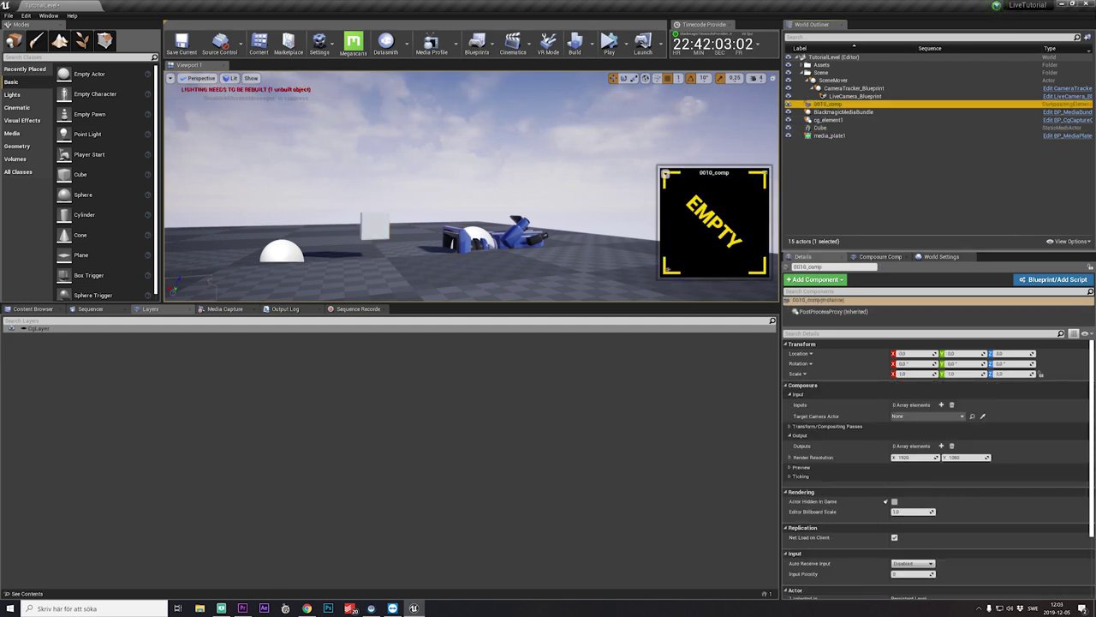
click(882, 257)
click(829, 120)
click(805, 257)
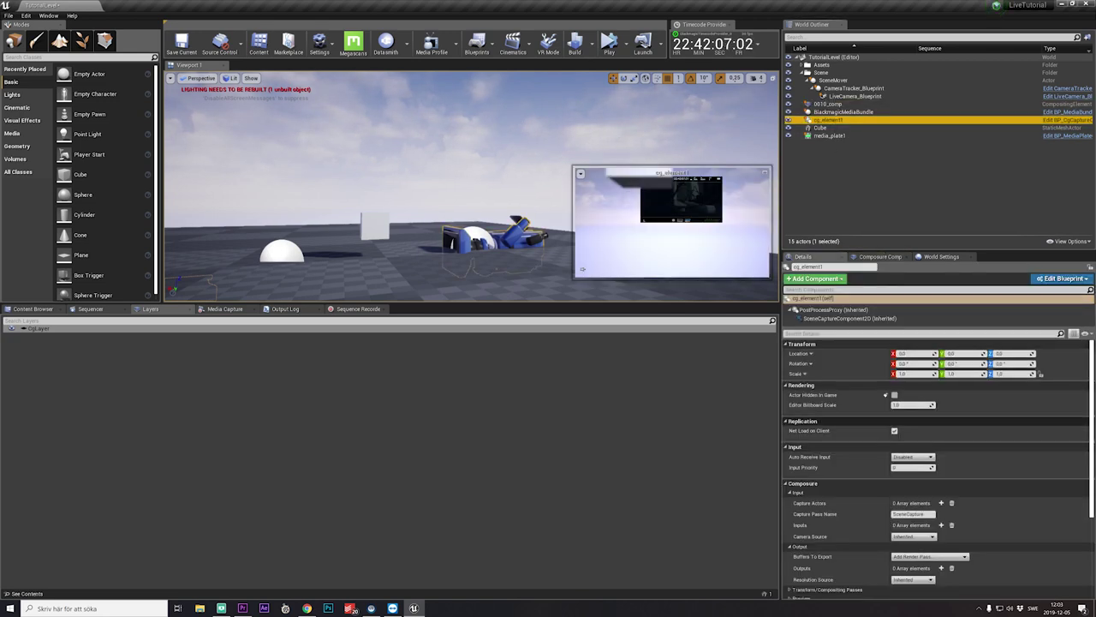
scroll(865, 503, down, 3)
scroll(938, 445, down, 1)
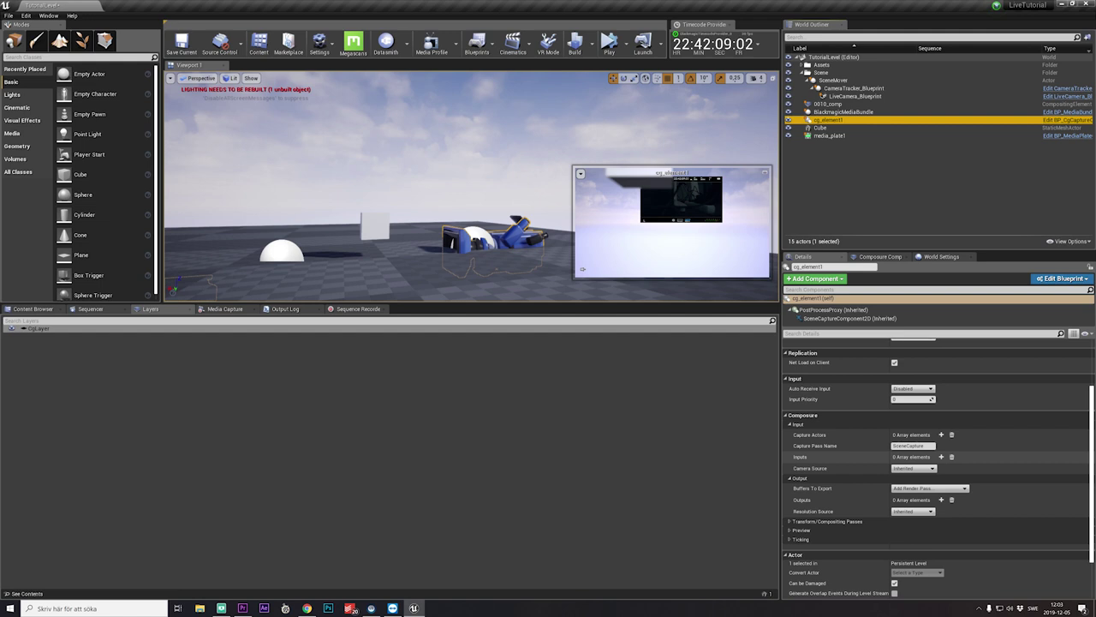
click(941, 435)
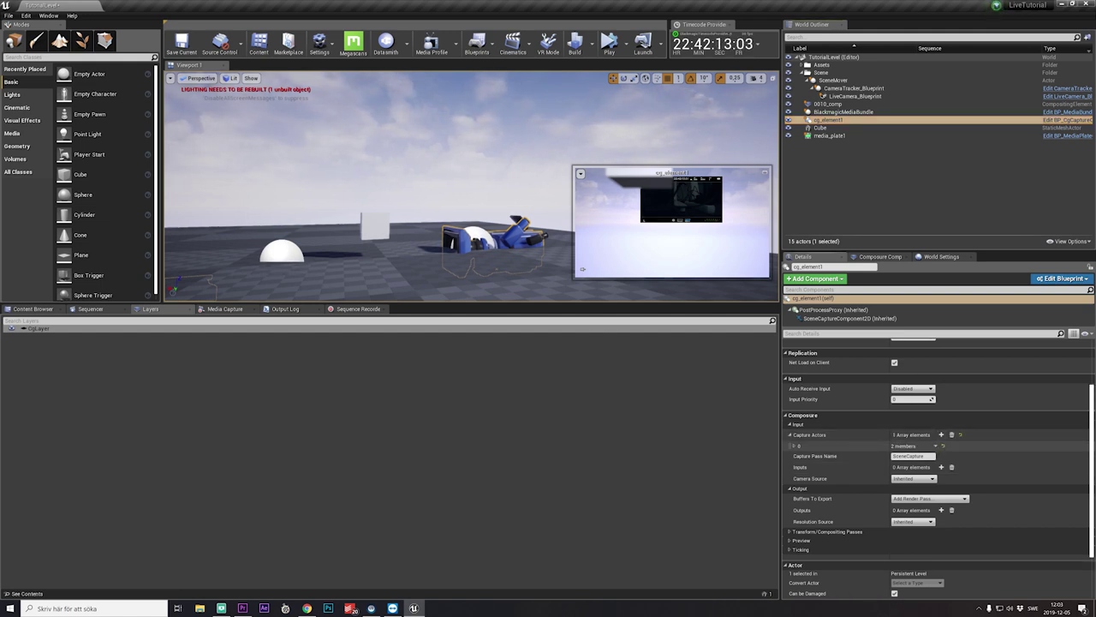
click(791, 447)
click(910, 467)
click(929, 494)
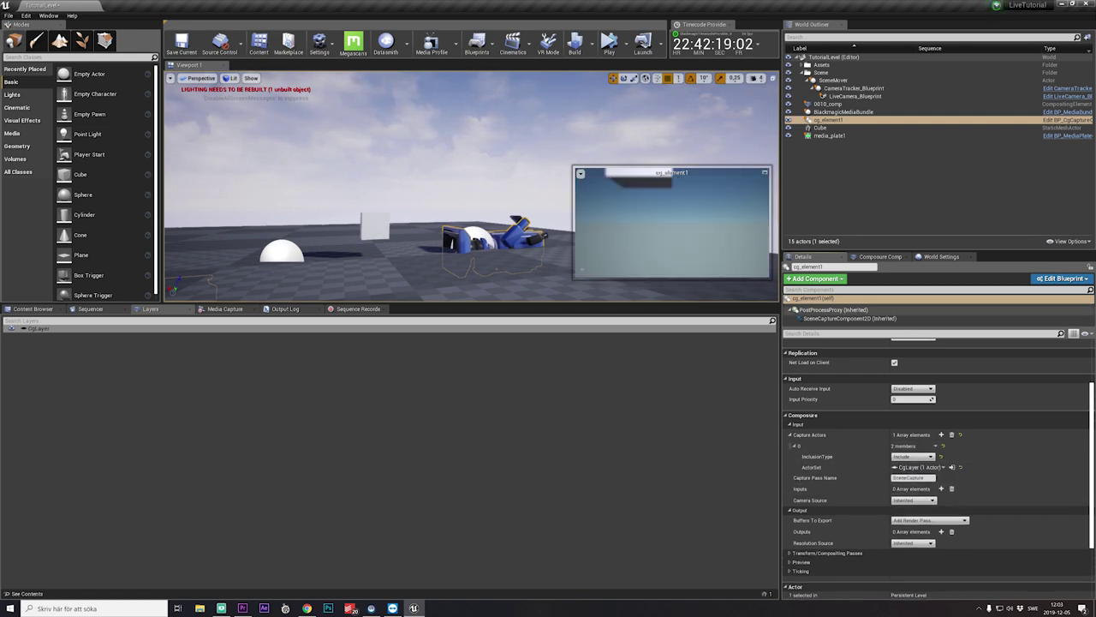
Turn off the Atmospheric Fog's Visible option in the Assets folder, check the cg_element1 preview, and collapse the folder
click(800, 64)
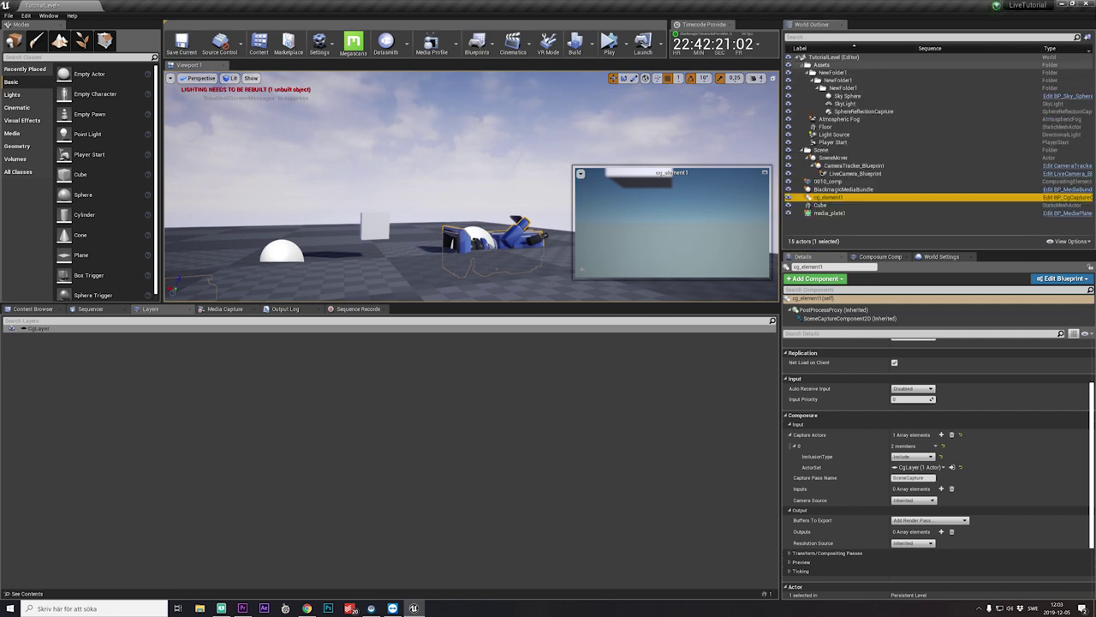
click(832, 119)
scroll(937, 428, down, 3)
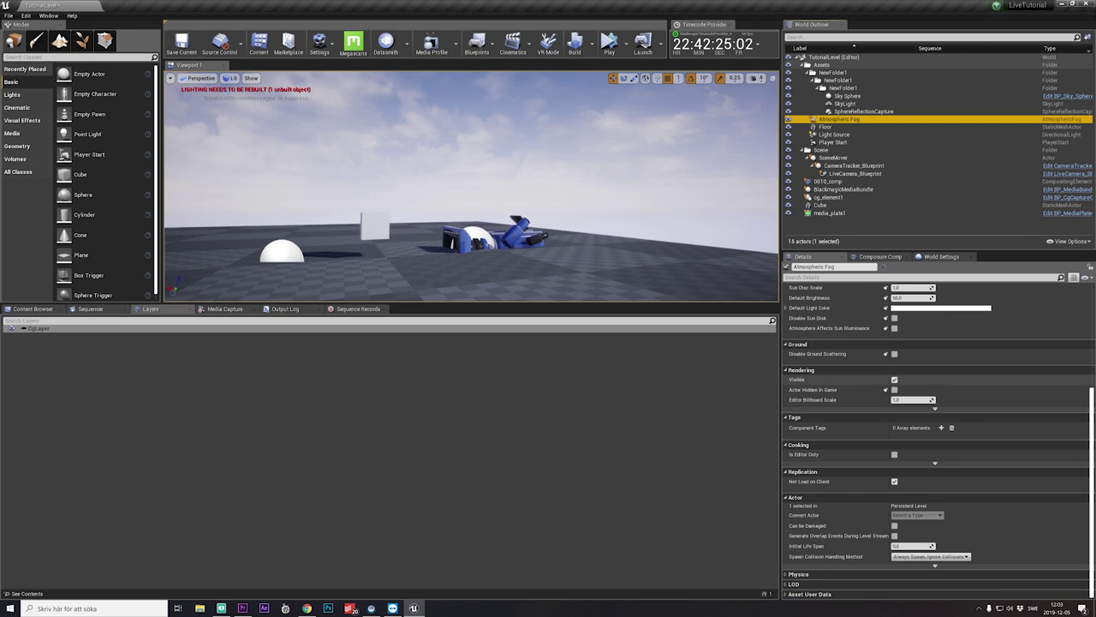
click(895, 379)
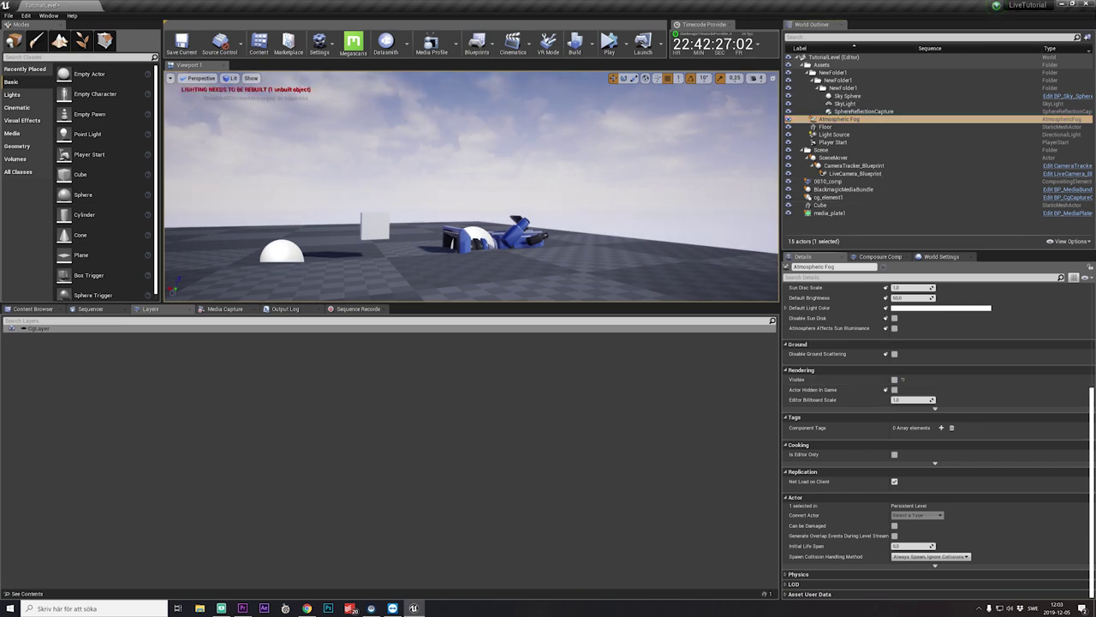
click(829, 197)
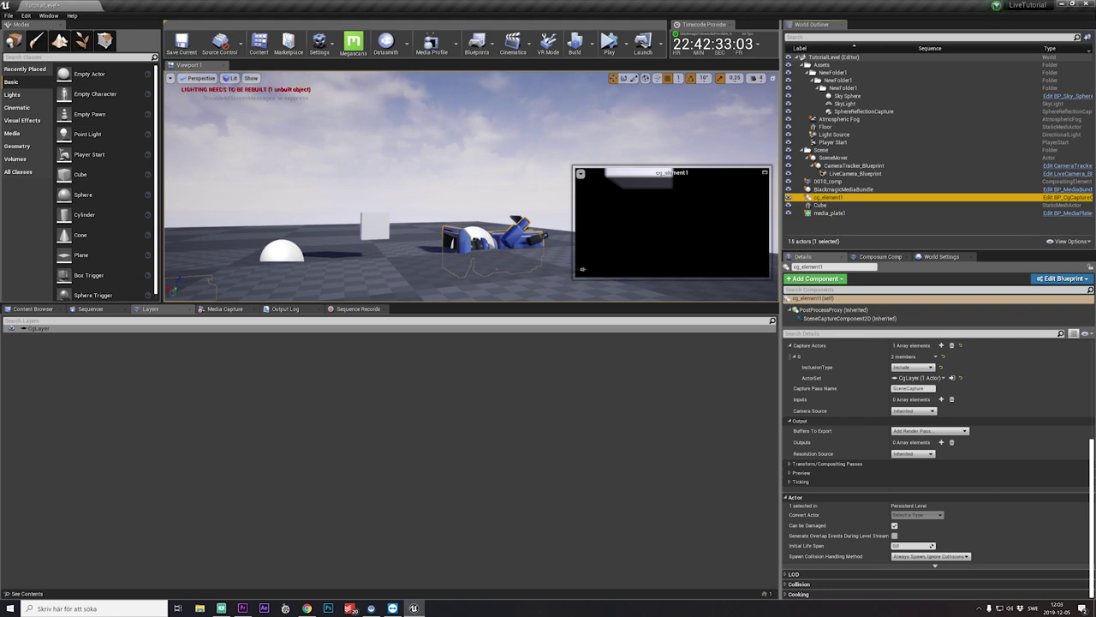
click(802, 65)
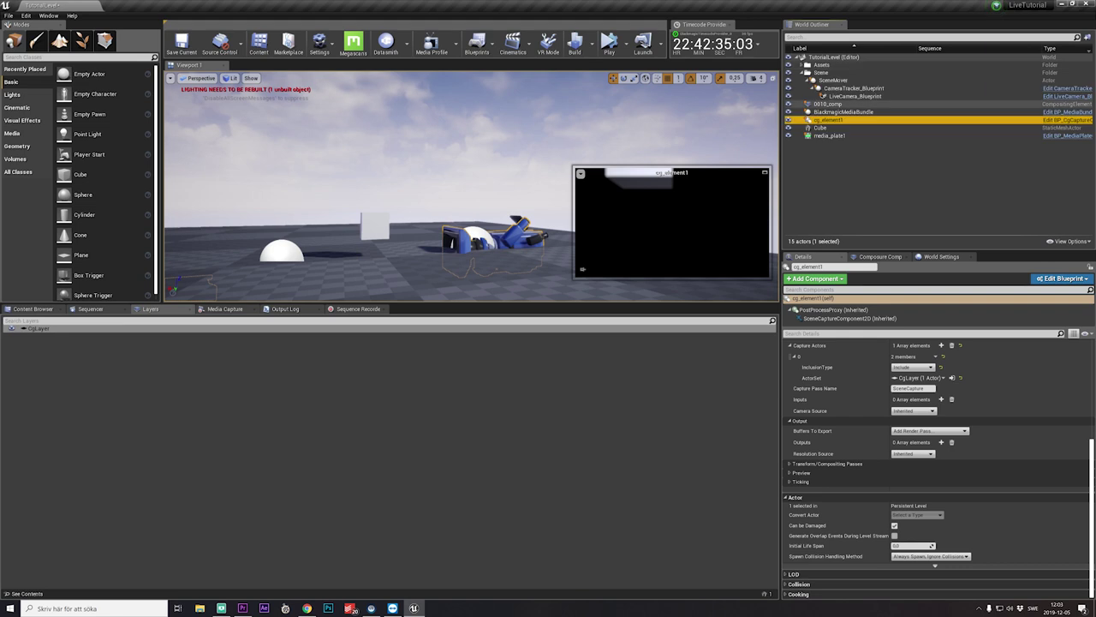
Add a Media Capture output pass to cg_element1 and use 3dWordlOutputSDI as its capture output
click(829, 120)
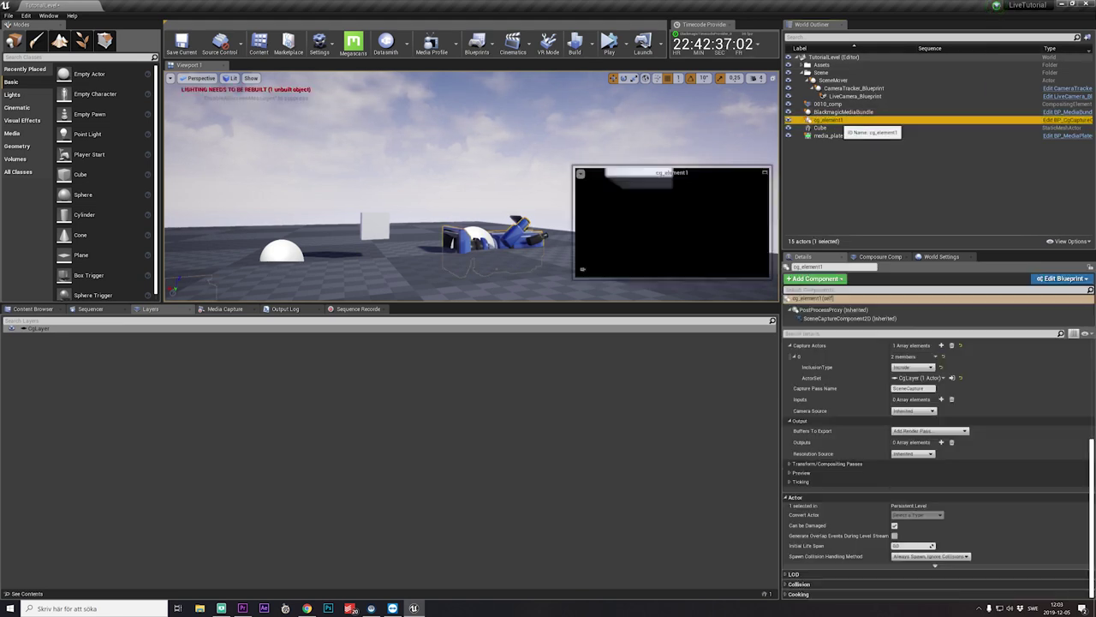
click(32, 308)
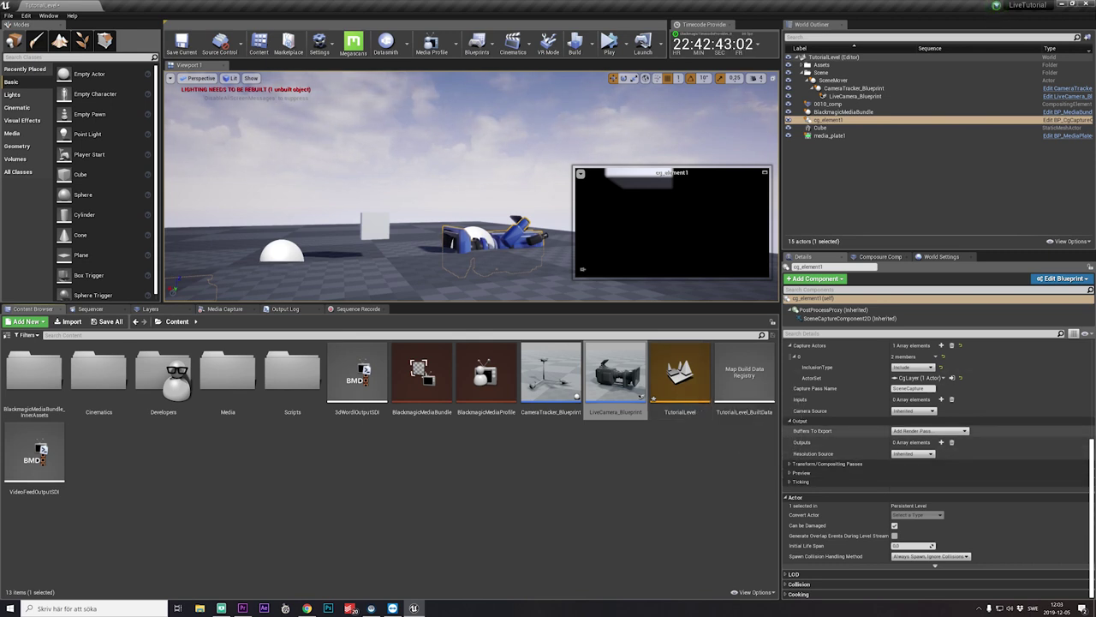
click(930, 431)
click(930, 431)
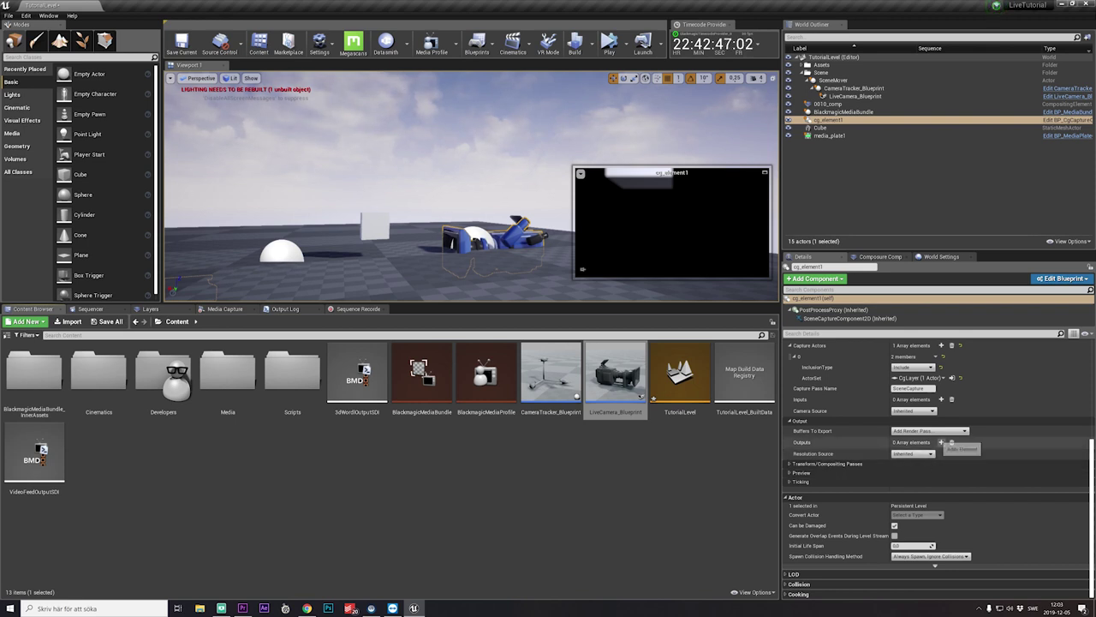
click(941, 442)
click(936, 453)
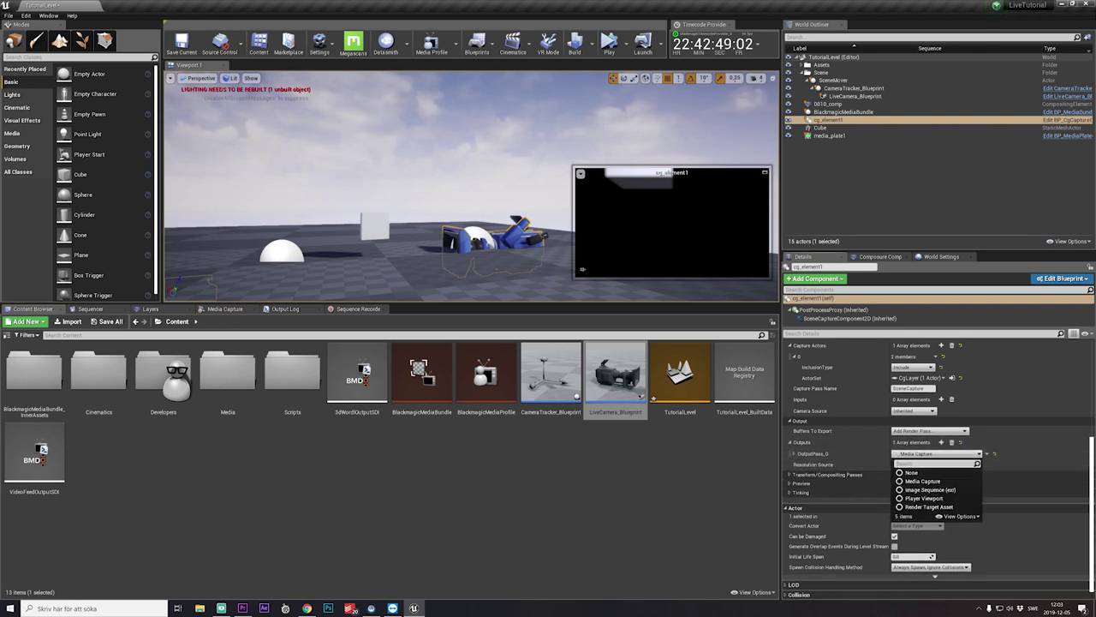
click(794, 453)
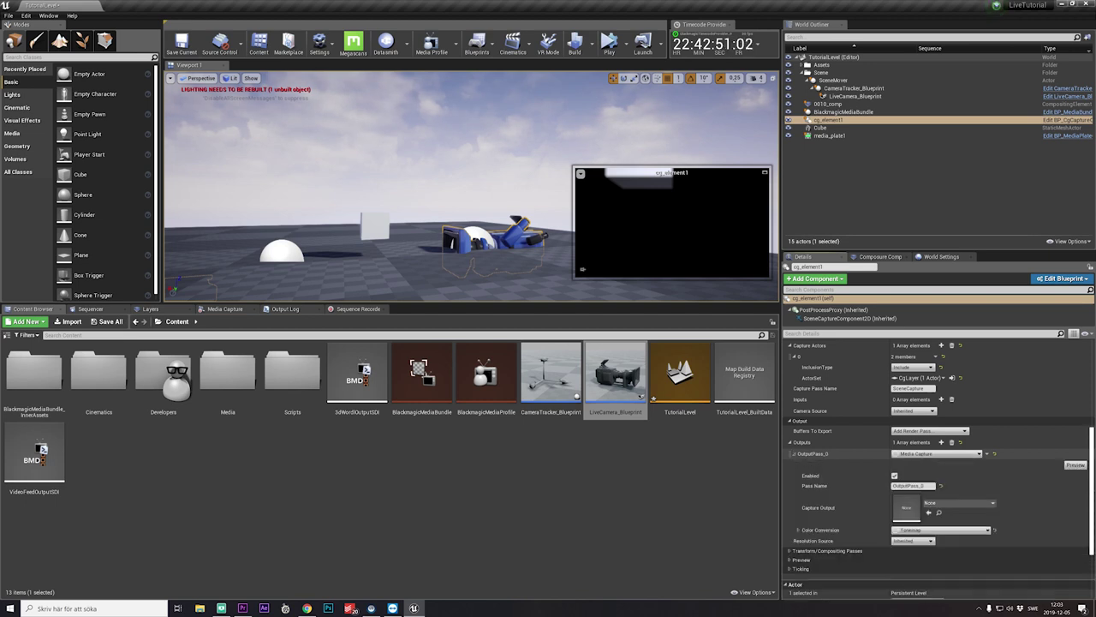
click(960, 503)
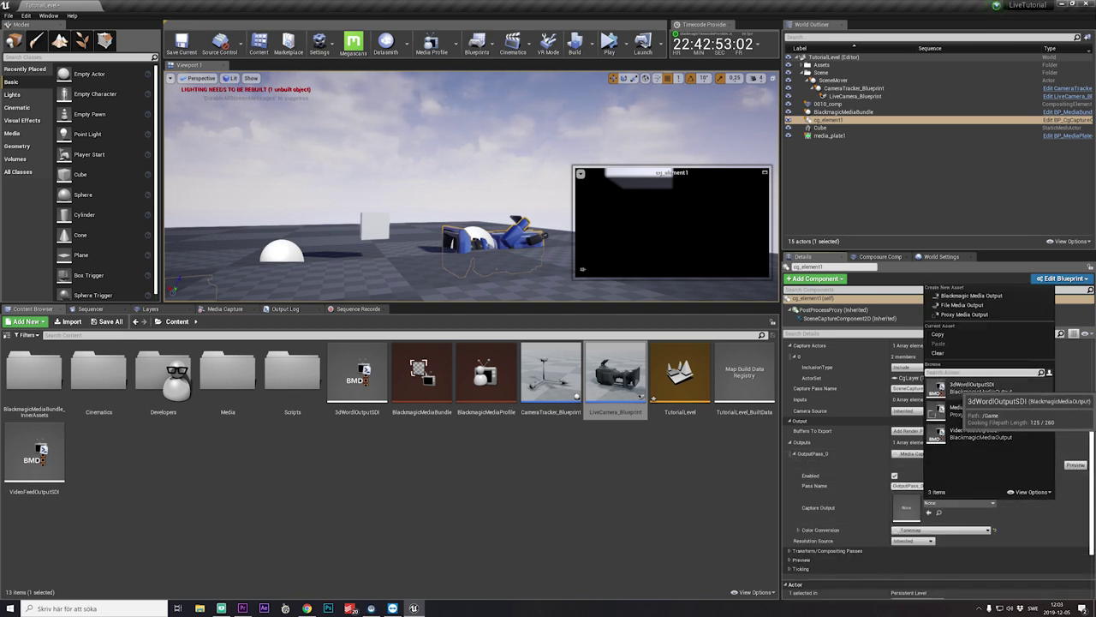
click(955, 388)
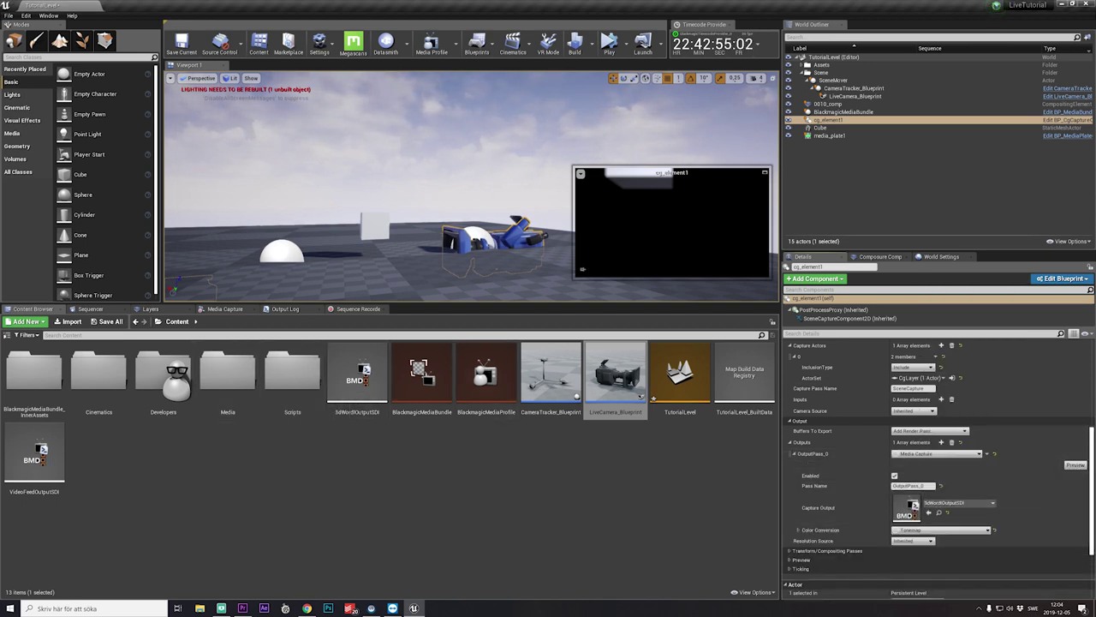
Clear the media output of the LiveCamera viewport capture in Media Capture and remove all viewport capture entries
click(224, 309)
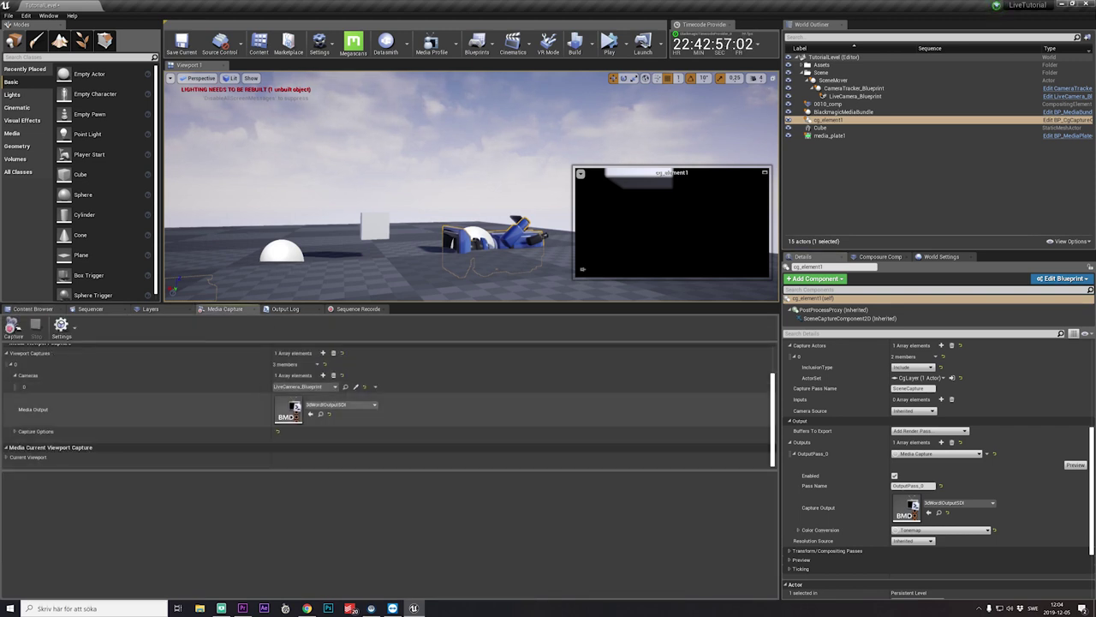
click(340, 404)
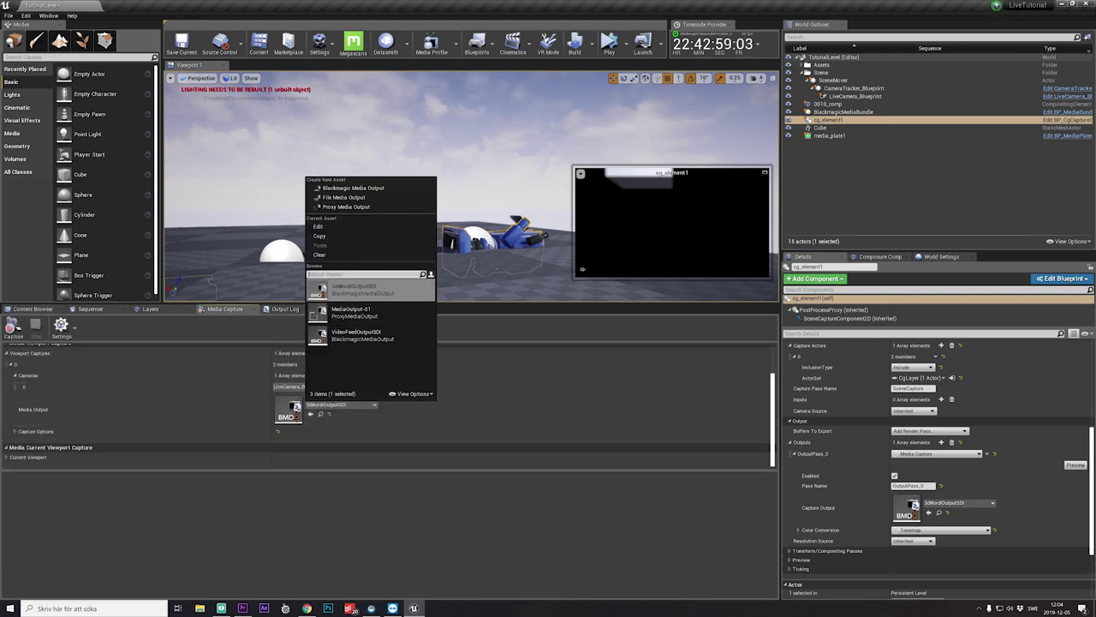
click(320, 255)
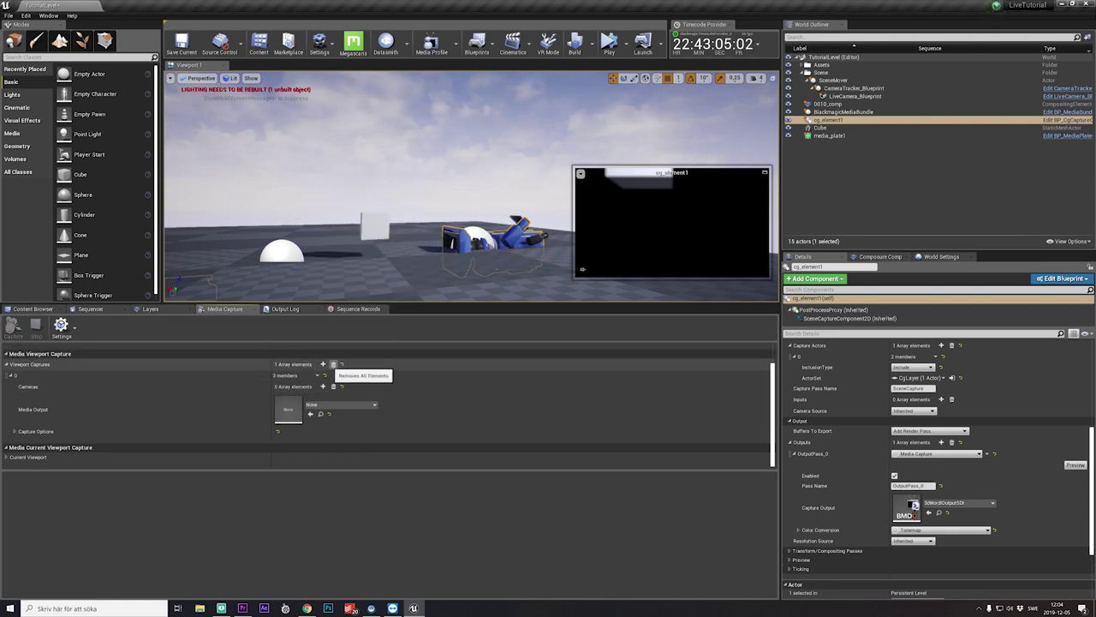
click(333, 364)
click(33, 308)
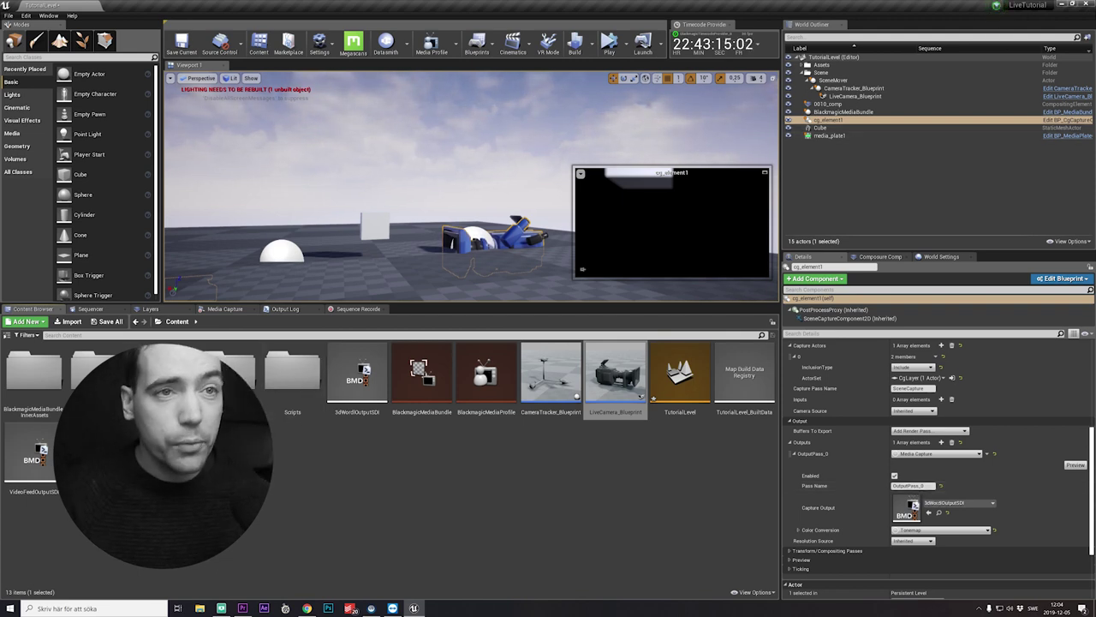
Enable the Media Capture output pass of media_plate1 that uses VideoFeedOutputSDI
click(227, 309)
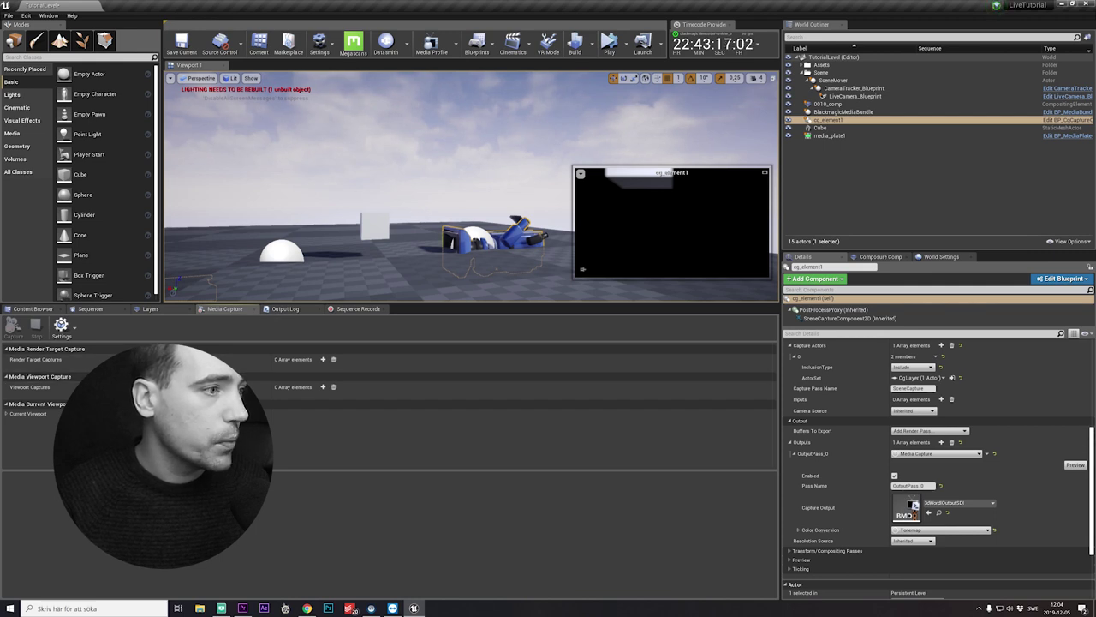
click(835, 135)
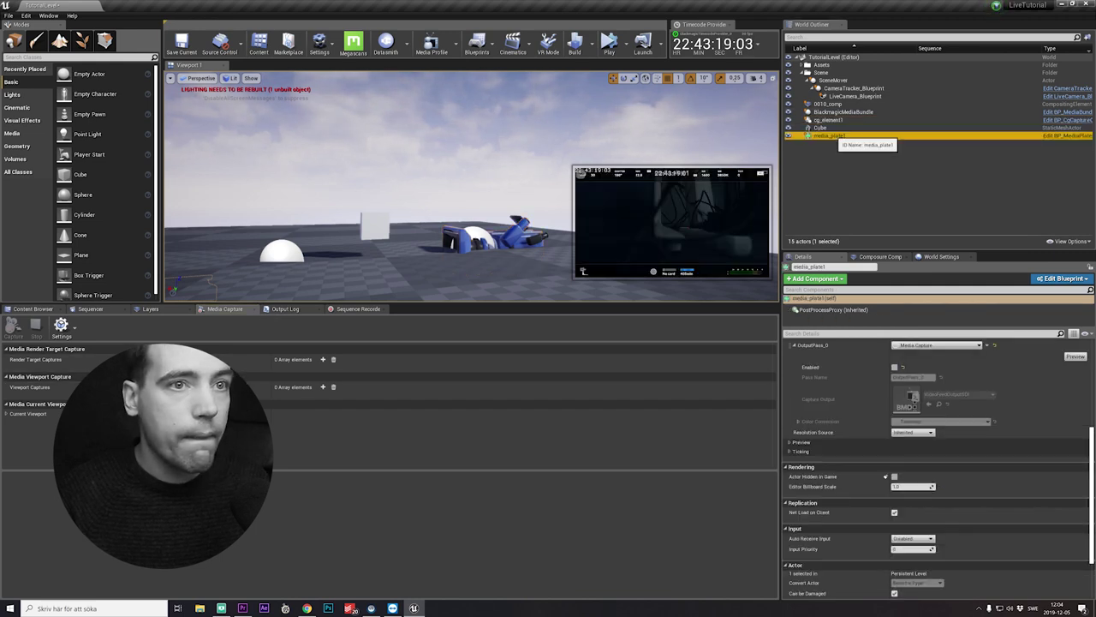
click(894, 366)
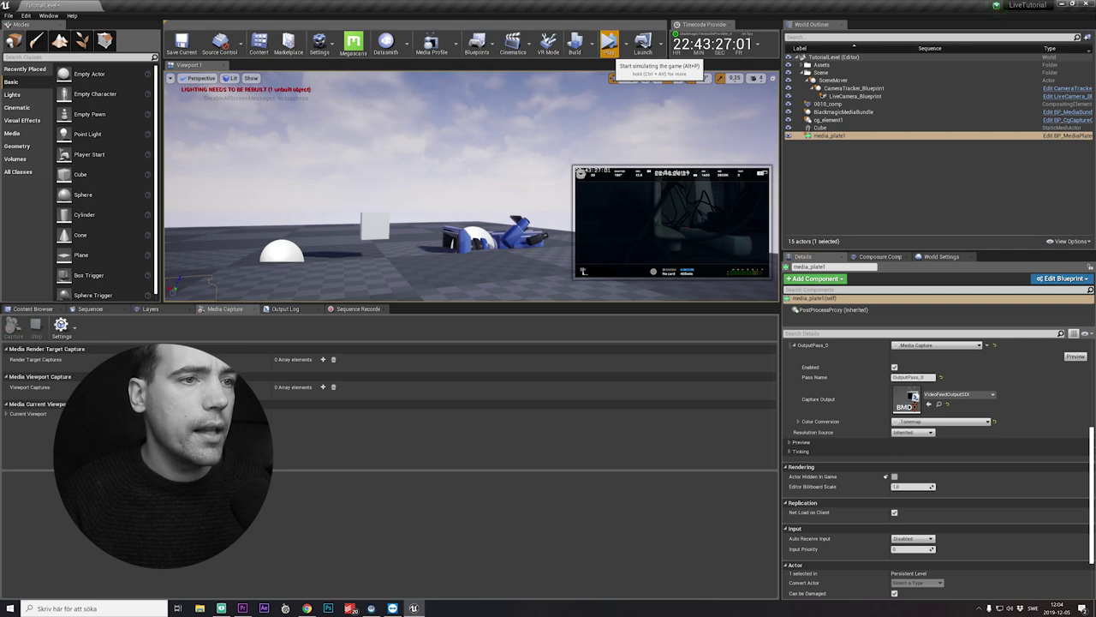
Run a test simulation of the level, stop it, and raise the cube higher above the floor
click(609, 43)
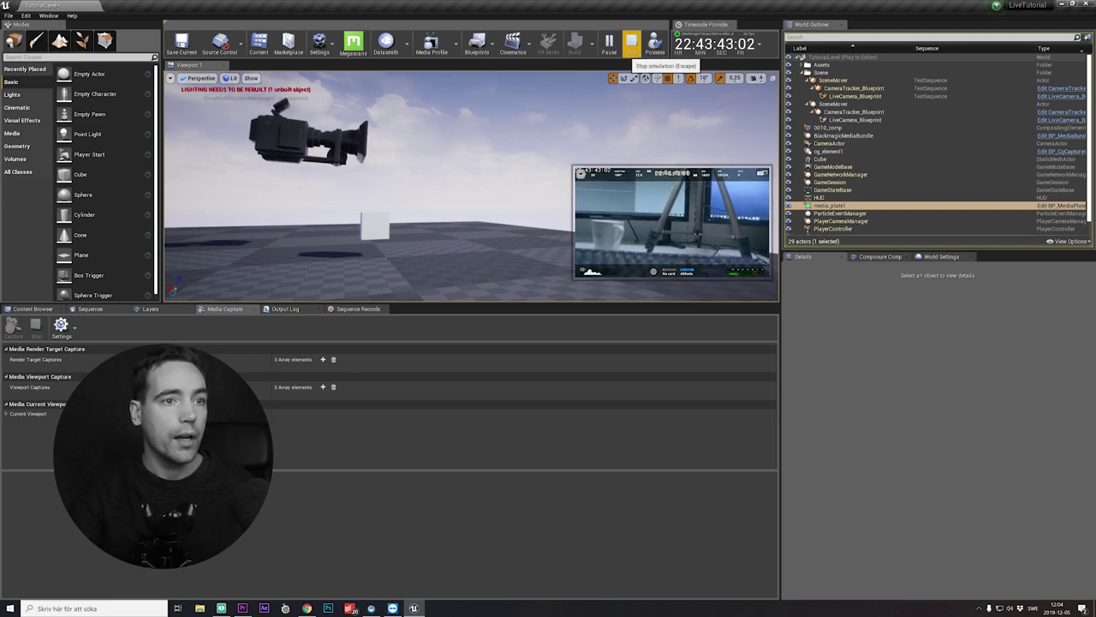
click(631, 43)
click(375, 227)
drag(374, 206, 378, 128)
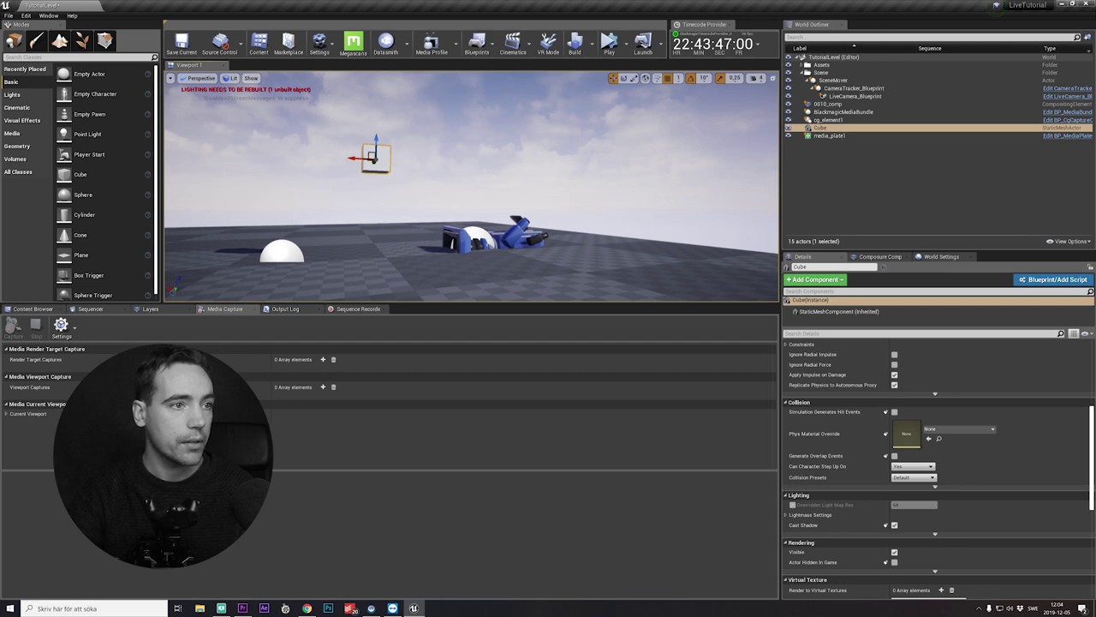
Simulate the level with the raised cube, stop the simulation, and save the level
click(480, 141)
right_drag(479, 142, 449, 131)
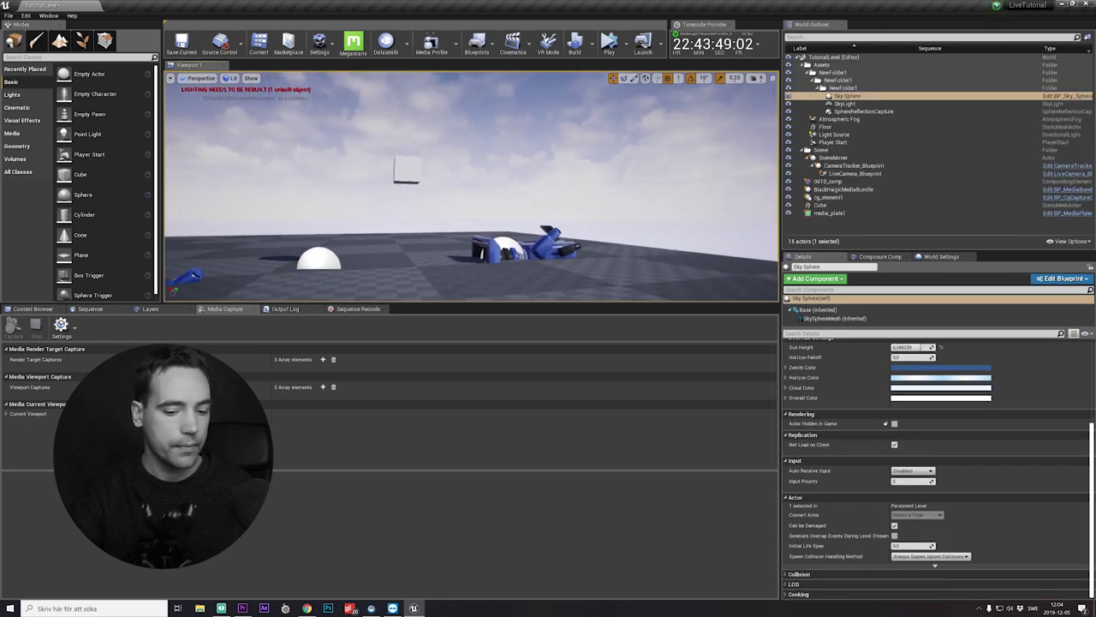
right_drag(449, 131, 288, 159)
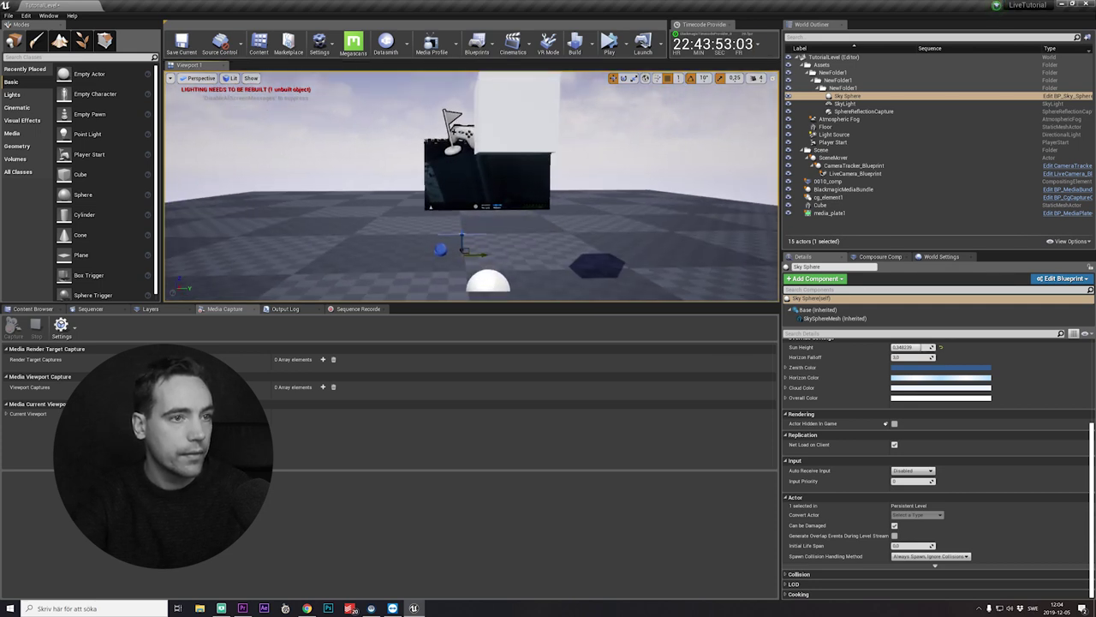
click(609, 43)
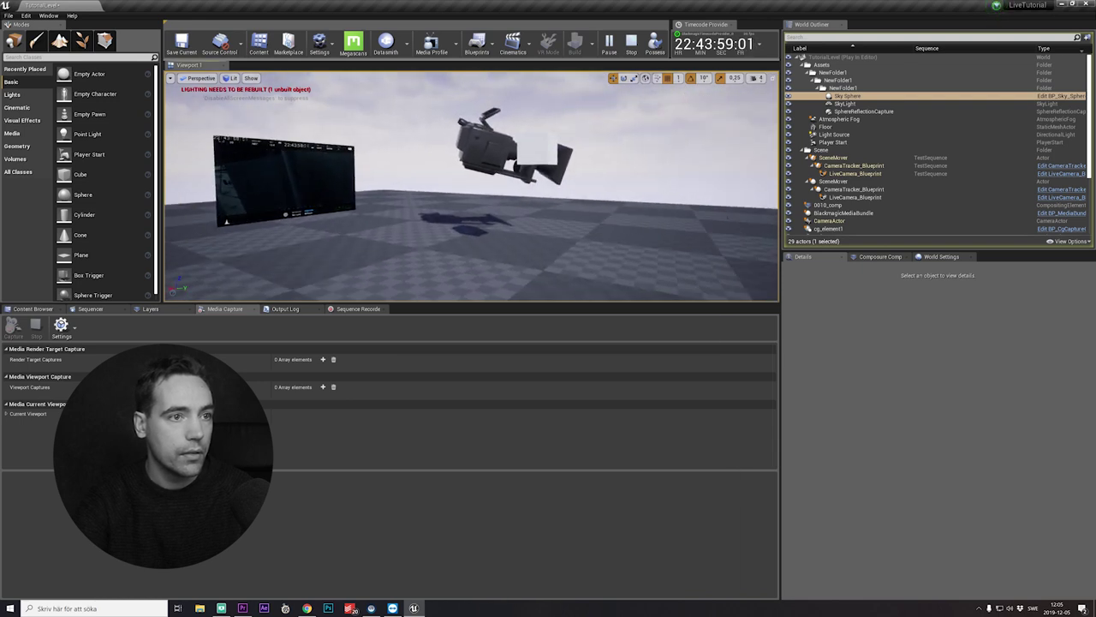
click(631, 43)
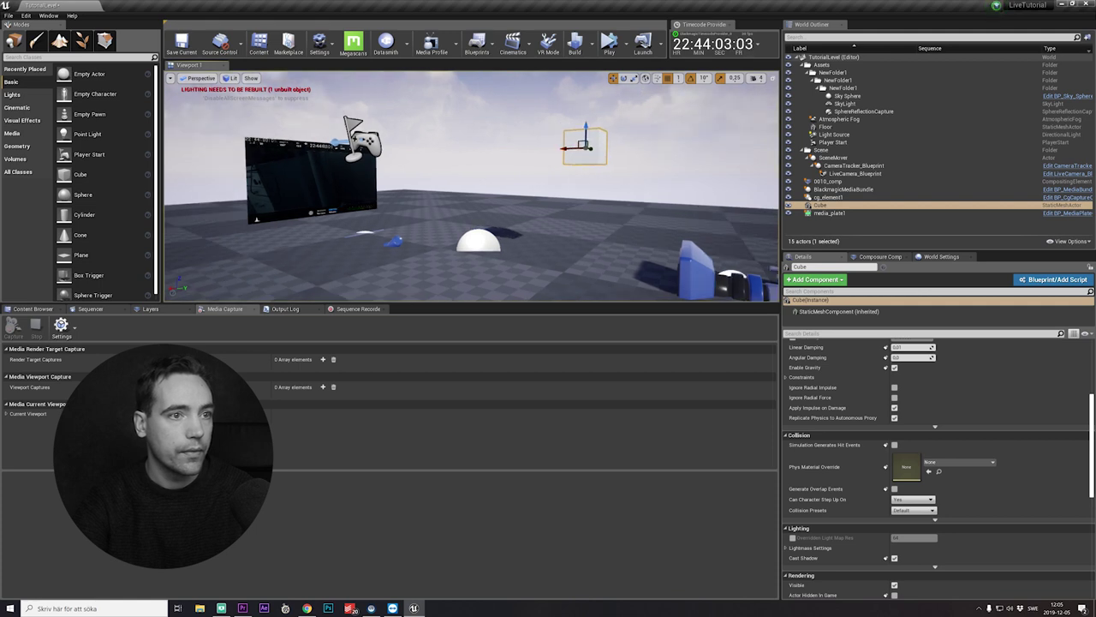
key(ctrl+s)
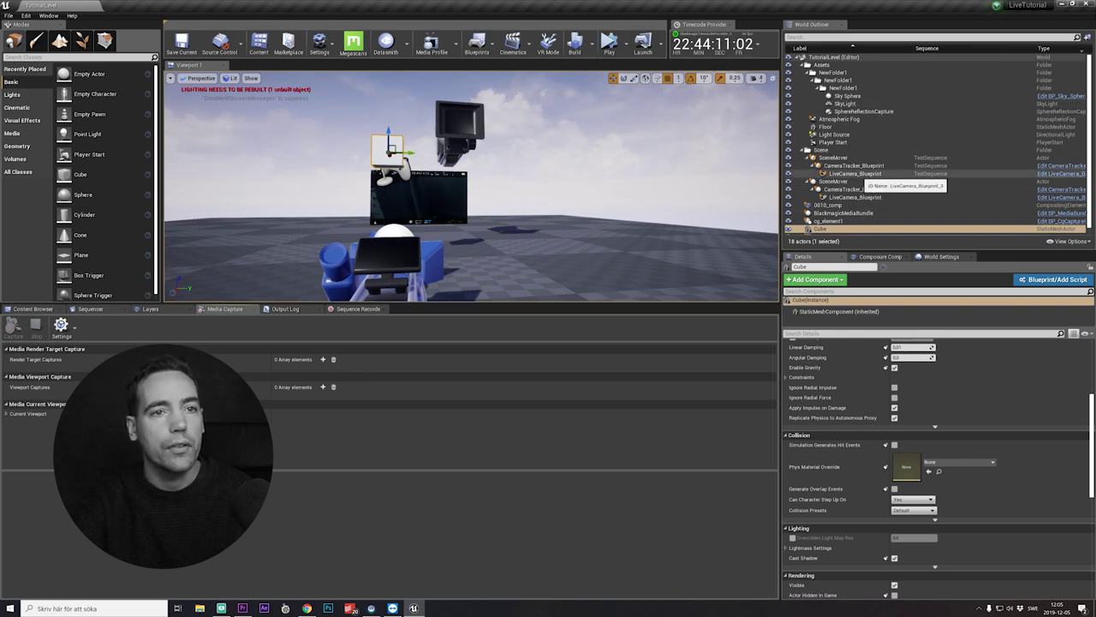
Set the Current Focal Length of the LiveCamera_Blueprint under the second SceneMover to 25 mm and start the simulation
click(853, 197)
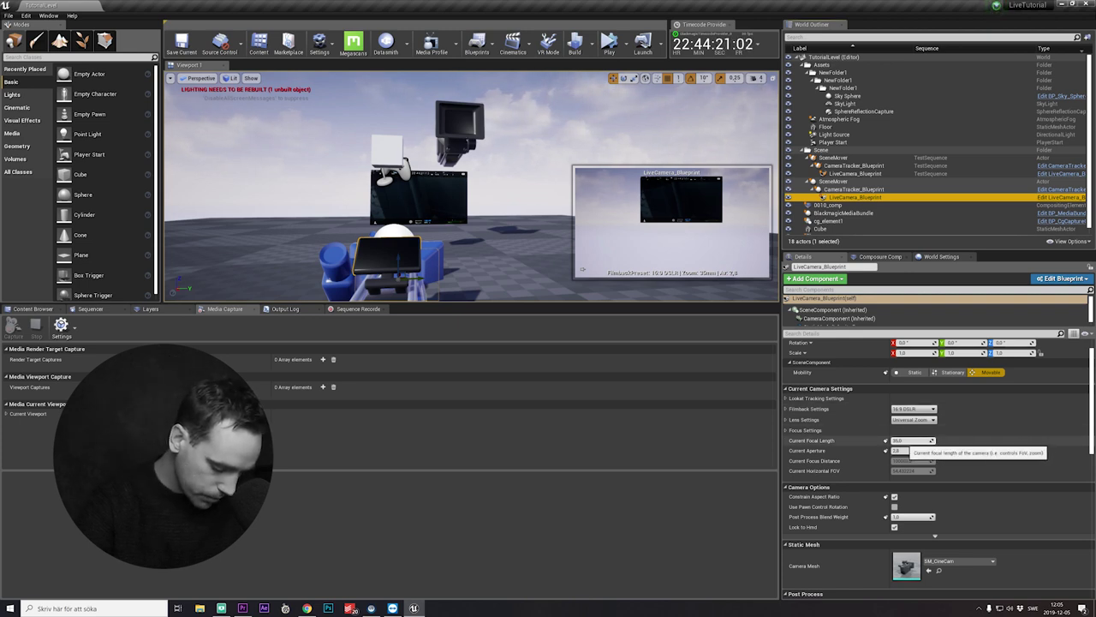
click(908, 440)
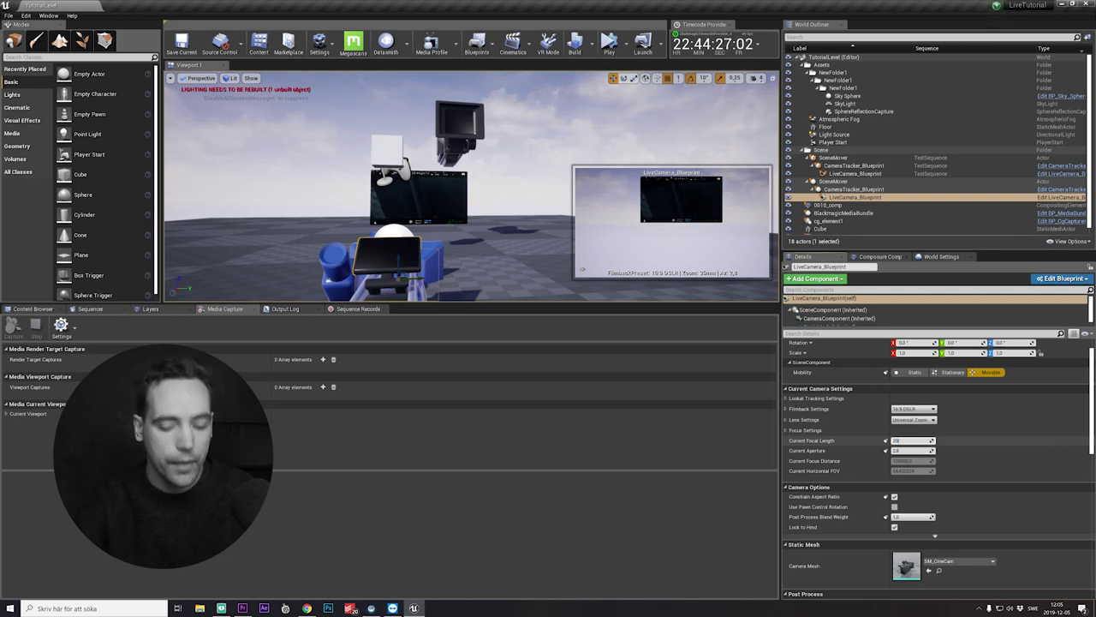
key(Return)
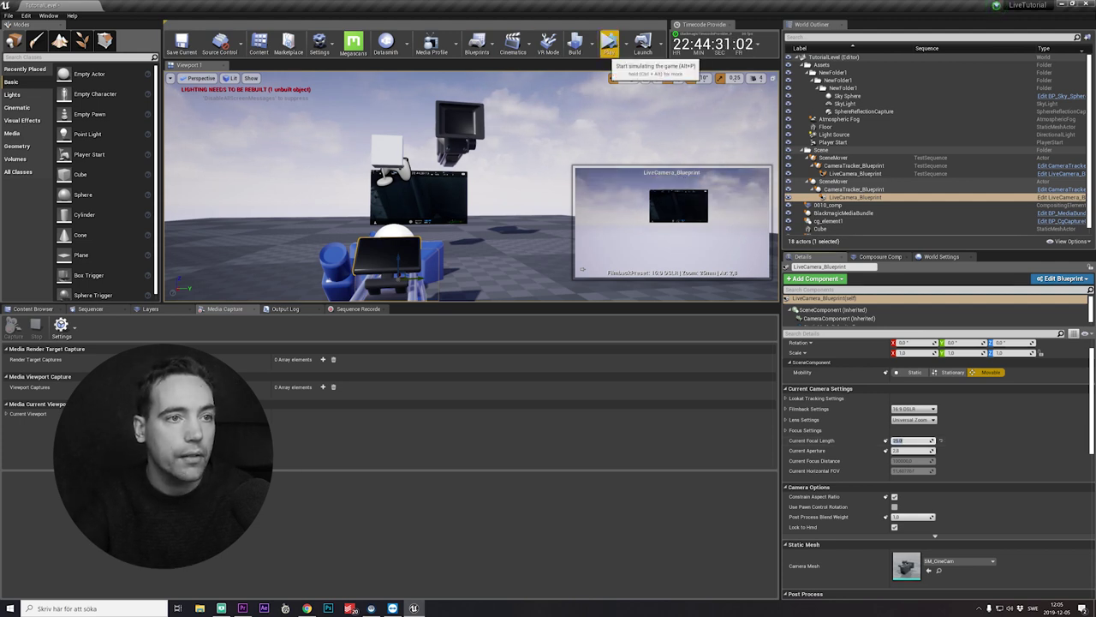
click(609, 40)
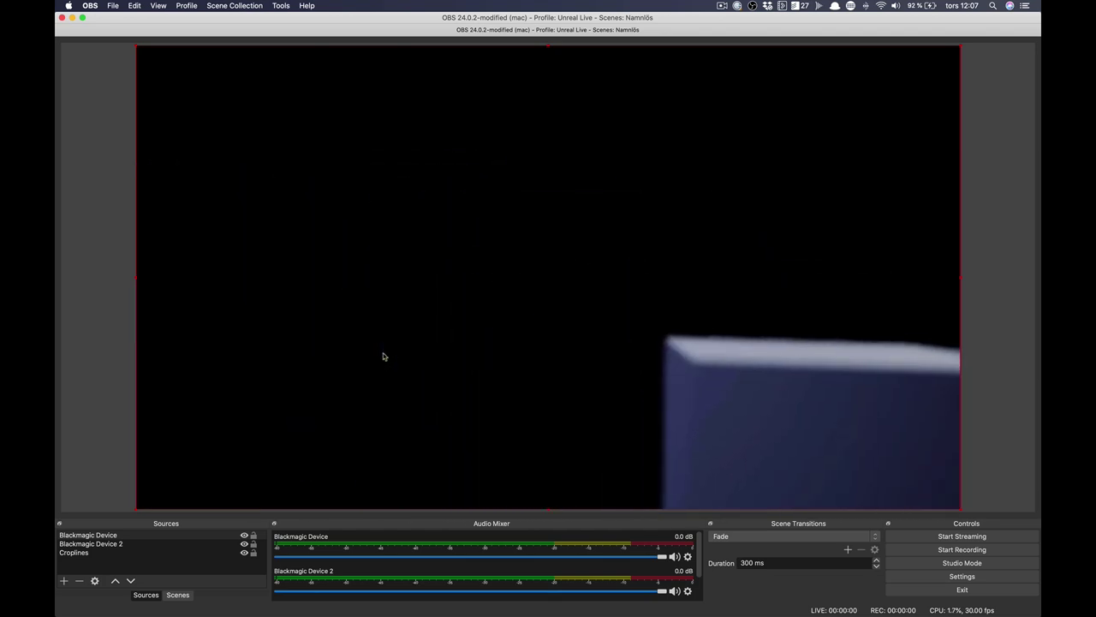
Switch to OBS and turn on the Luma Key effect filter of the Blackmagic Device source
right_click(178, 535)
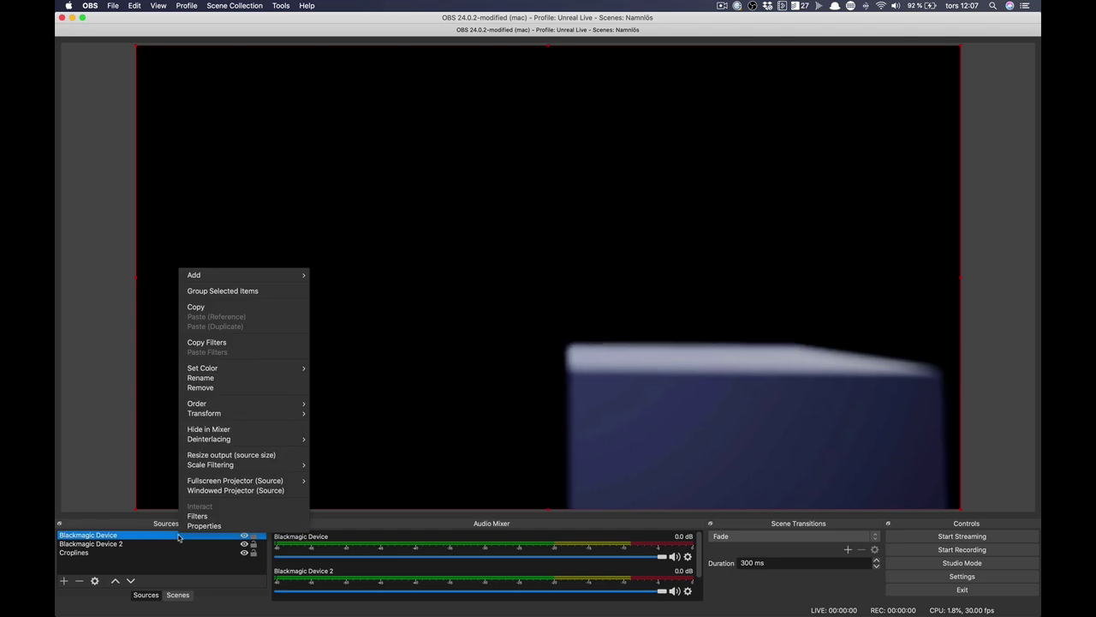
click(197, 516)
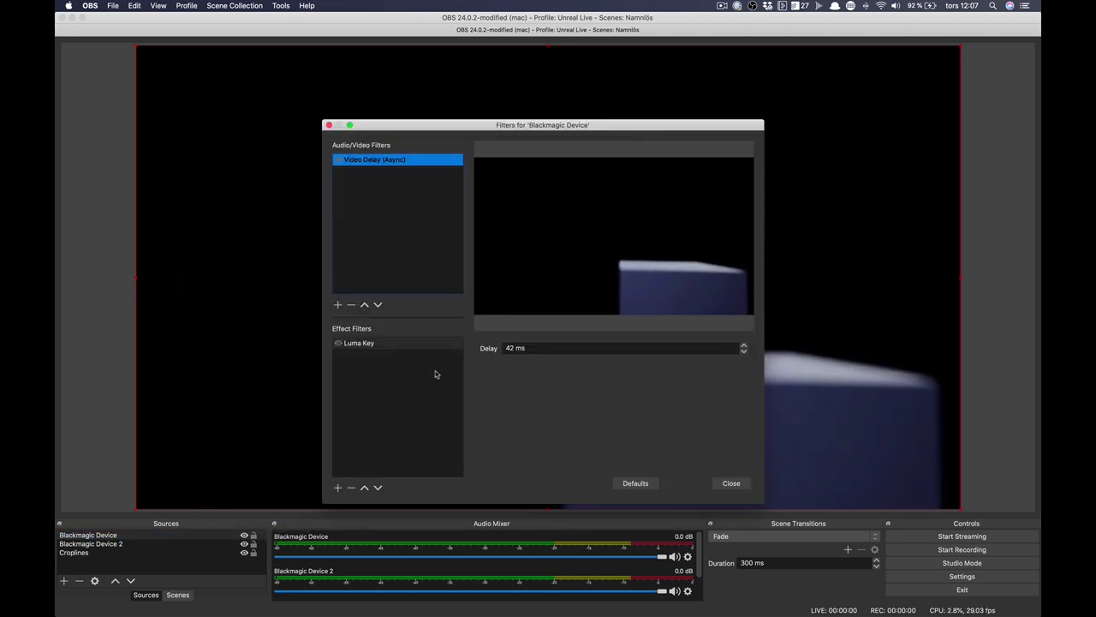
click(366, 343)
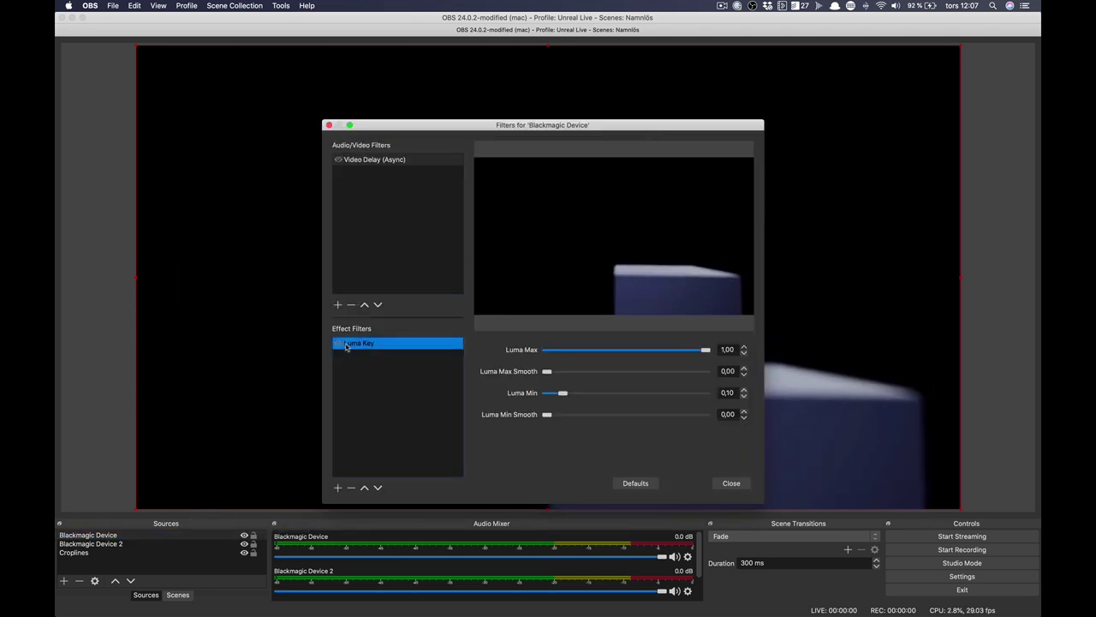
click(338, 344)
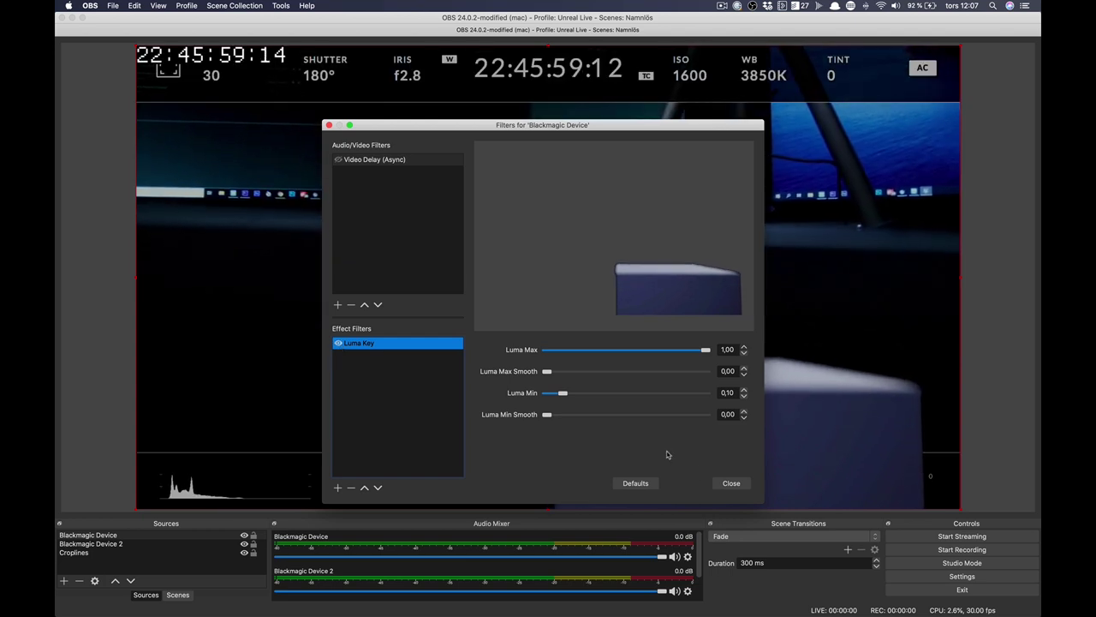
click(730, 484)
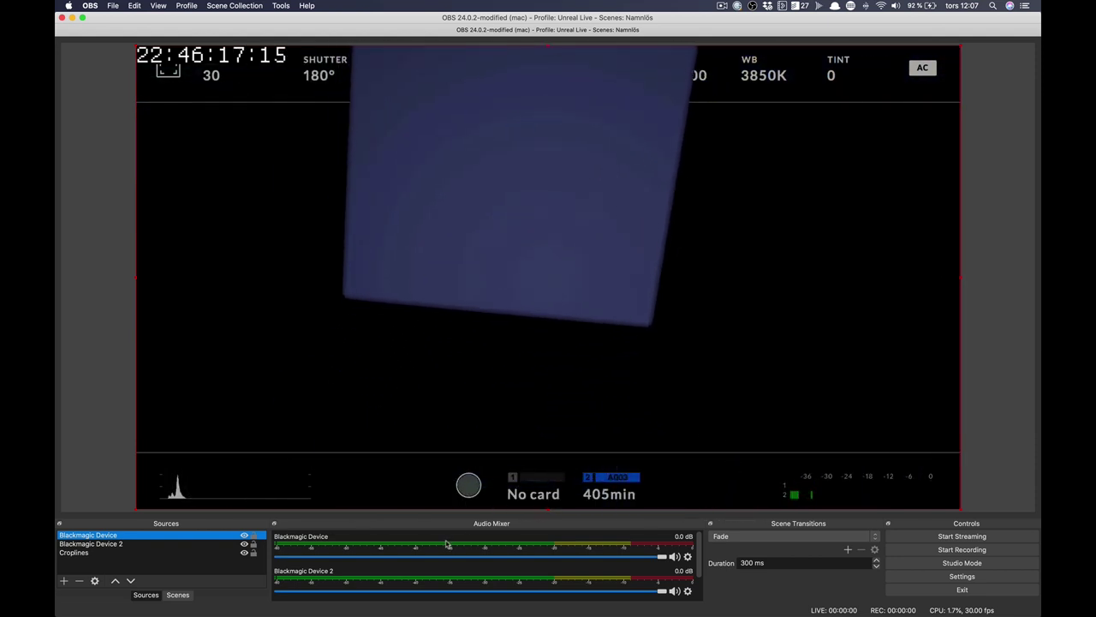
Check the Video Delay (Async) filter settings of the Blackmagic Device source and close its filters
right_click(118, 537)
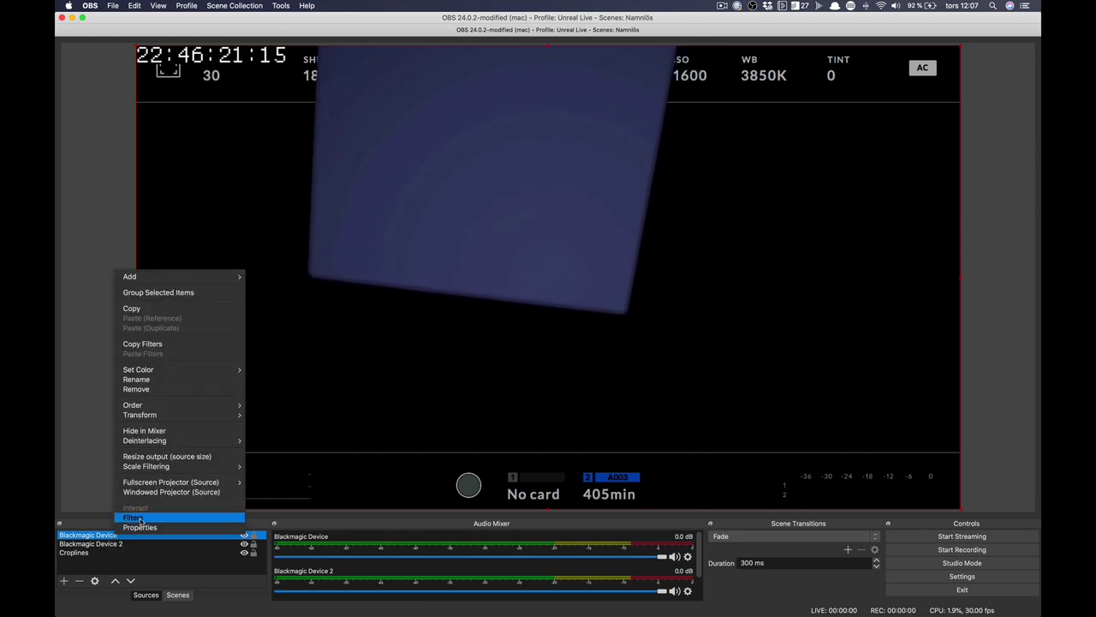
click(135, 517)
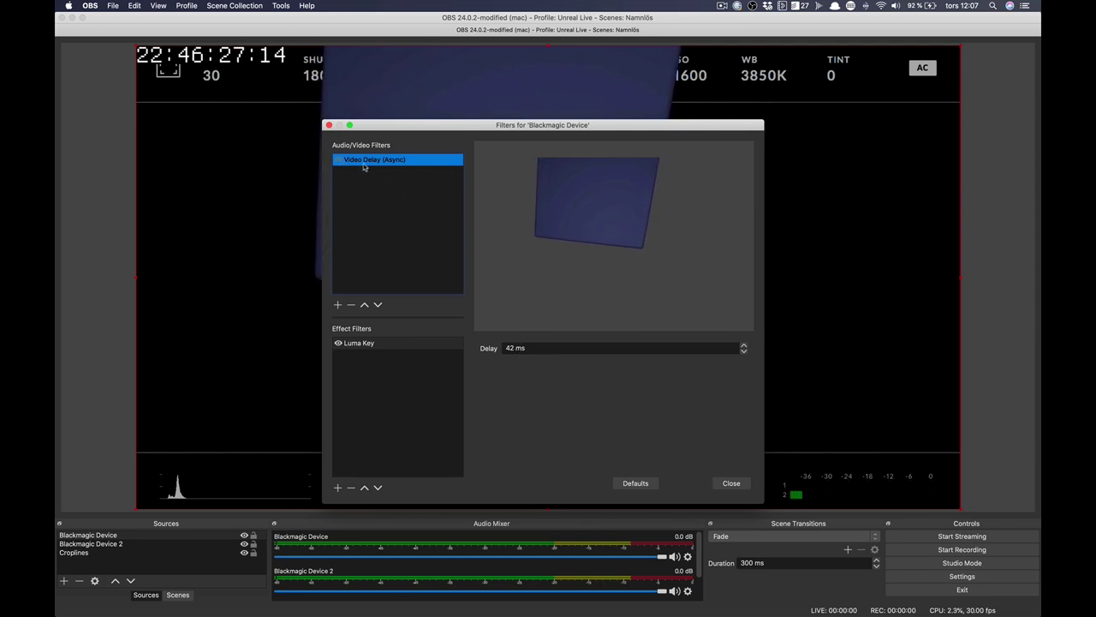
click(730, 483)
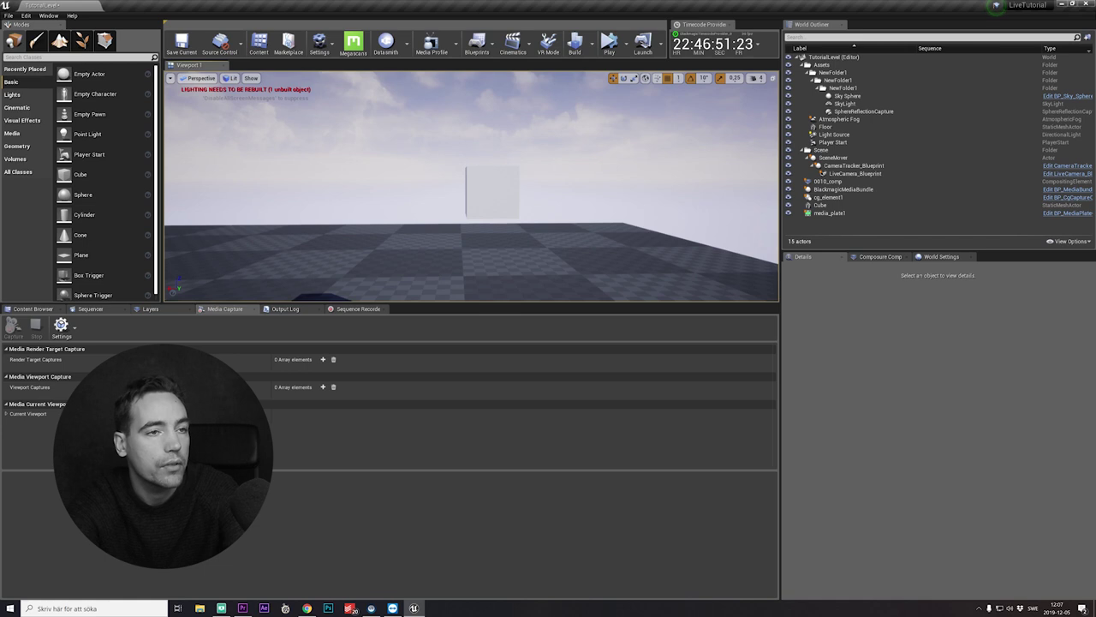
In Unreal Editor, move the cube slightly higher, test it in a simulation, and stop the simulation
click(495, 194)
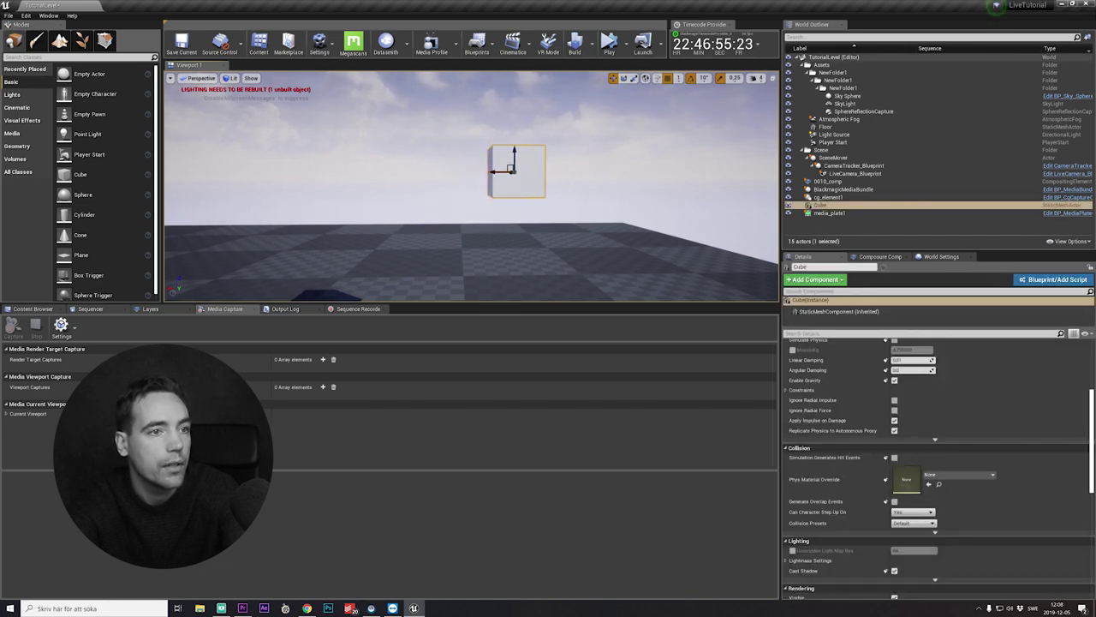
click(609, 42)
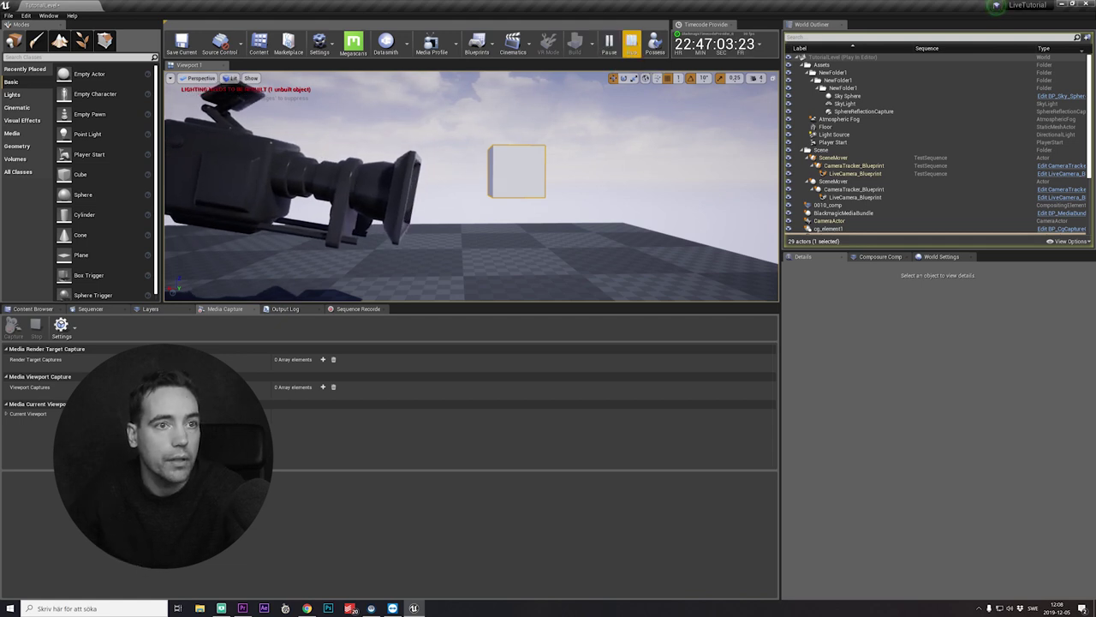
click(631, 43)
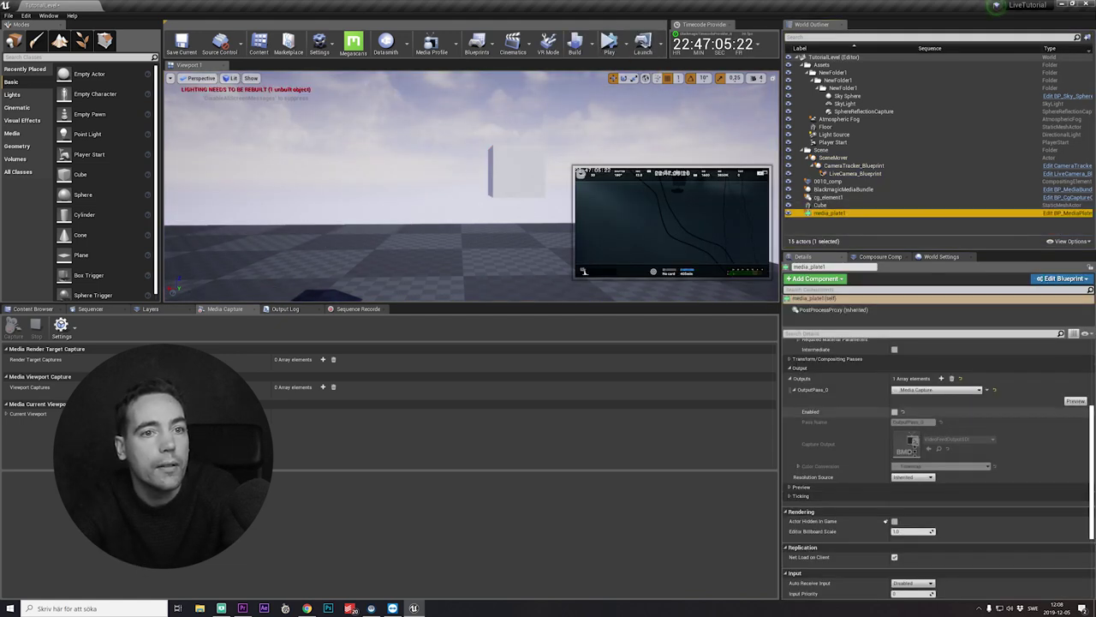
Enable the Media Capture output passes of media_plate1 and cg_element1 and start the simulation
click(894, 411)
click(833, 198)
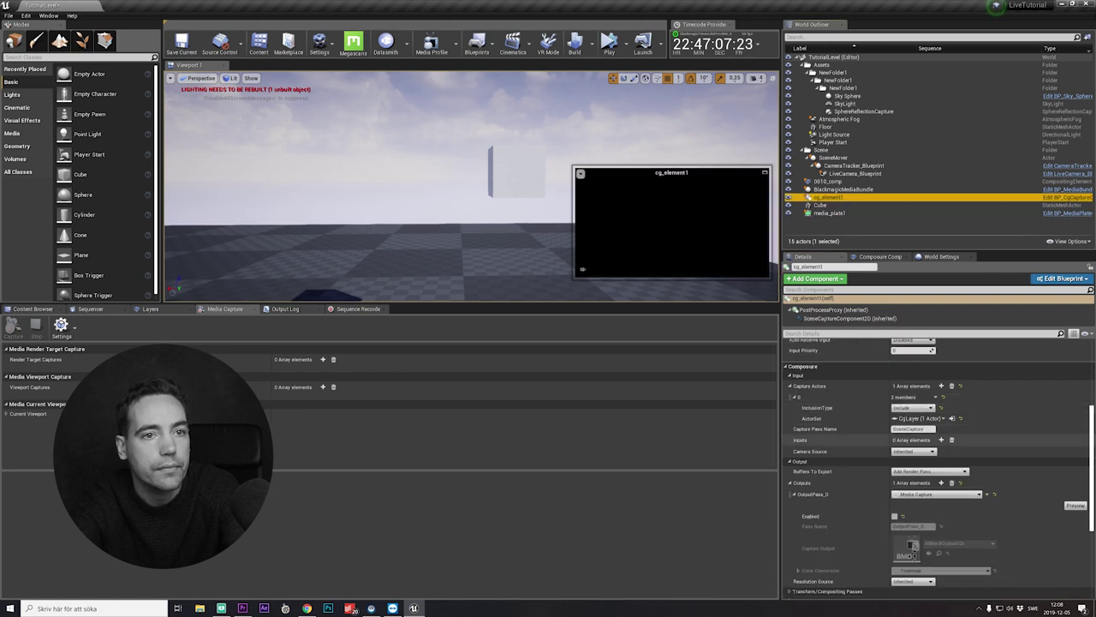
click(894, 515)
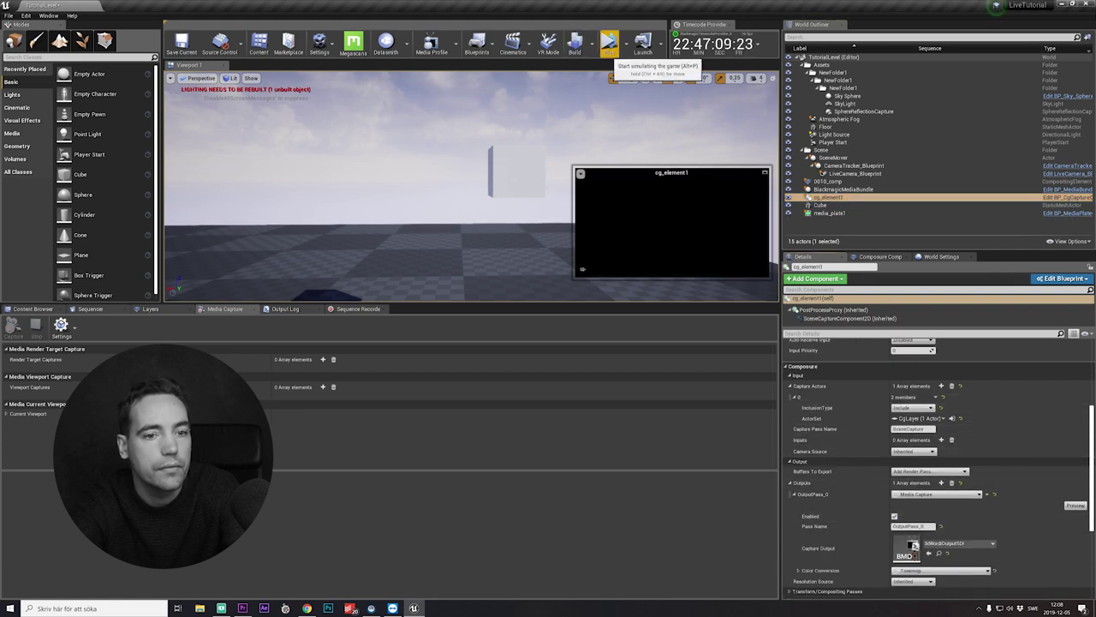
click(609, 43)
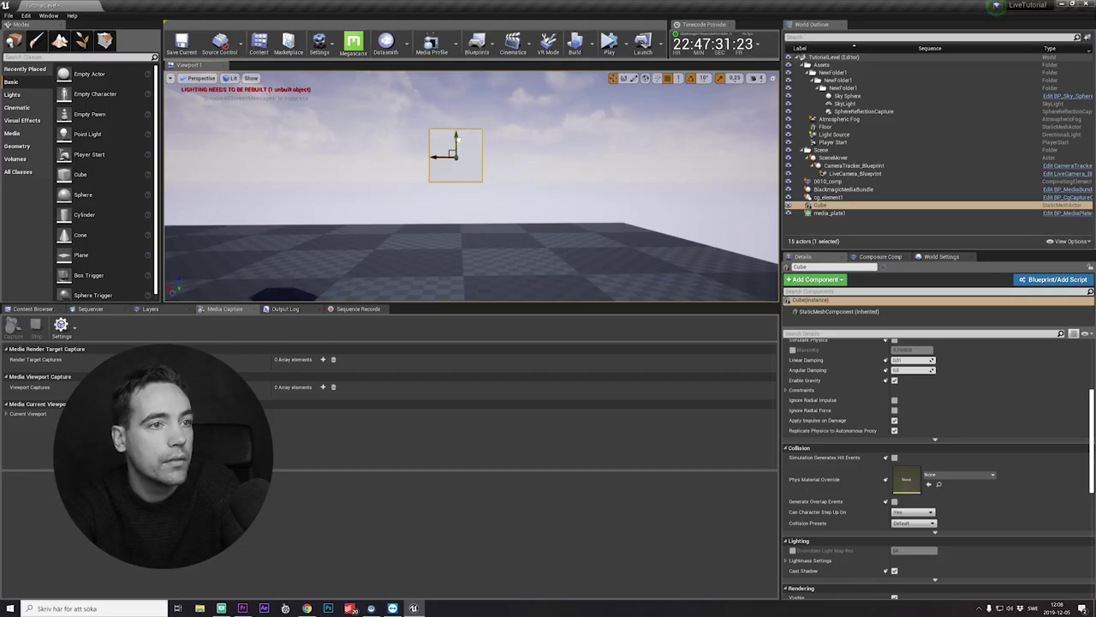
Simulate the level with the repositioned cube, stop it, and disable cg_element1's Media Capture output pass
click(608, 43)
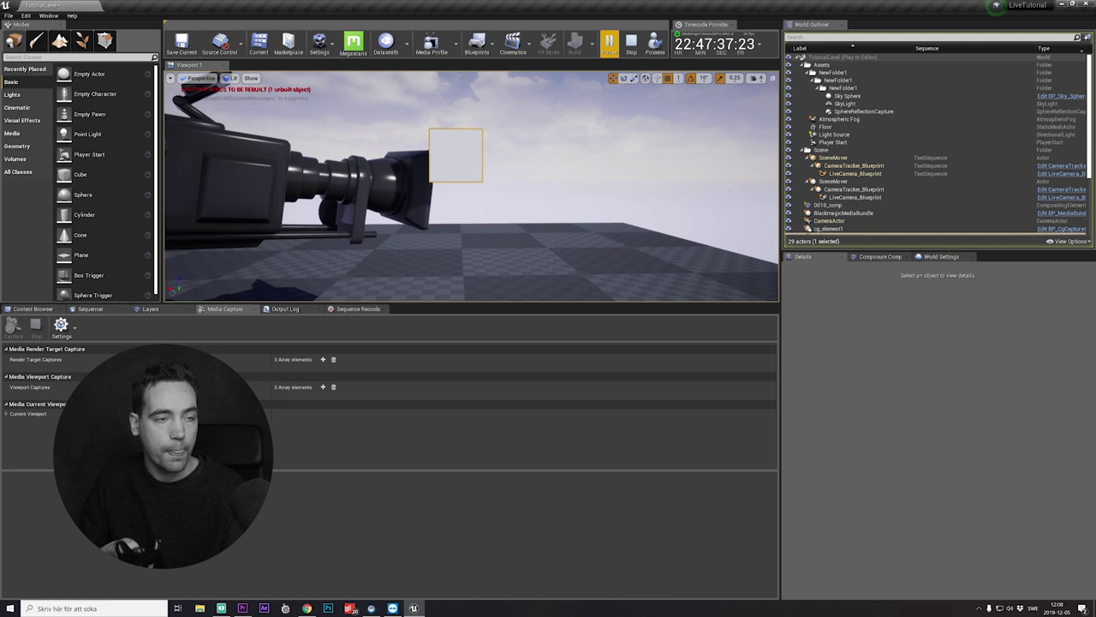
key(Escape)
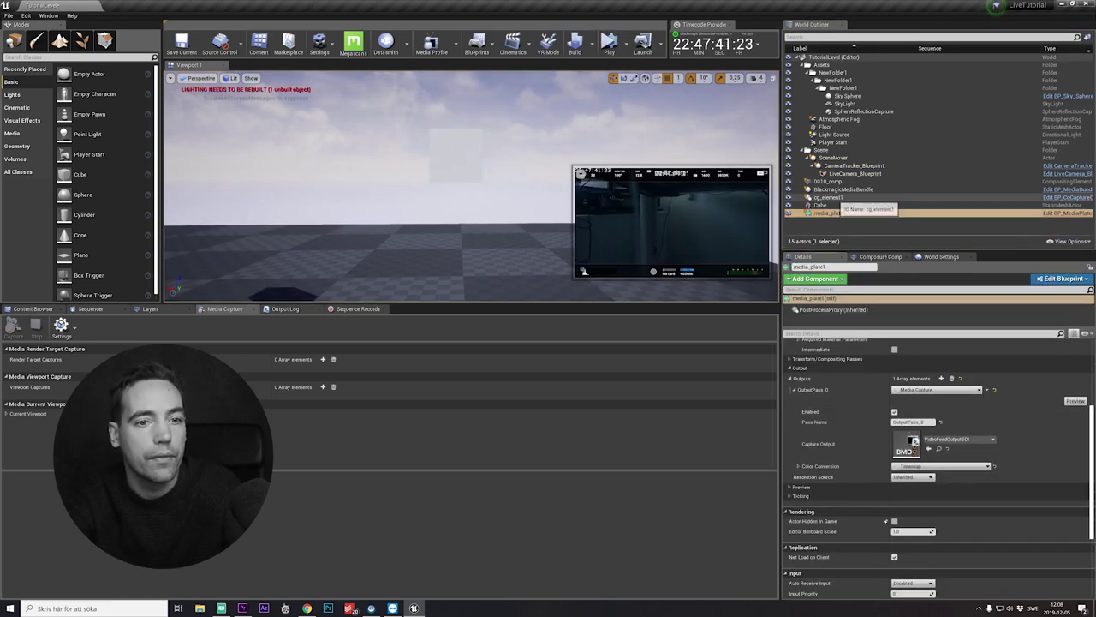
click(828, 197)
click(894, 515)
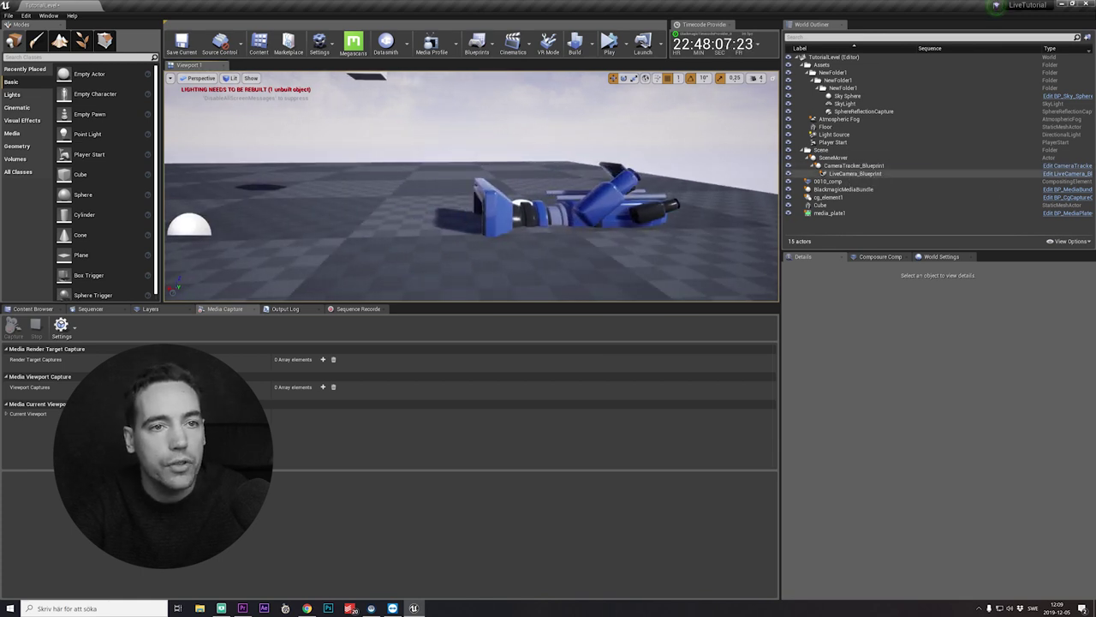
Re-enable the Media Capture output pass of cg_element1, check the pass of media_plate1, and simulate the level
click(854, 173)
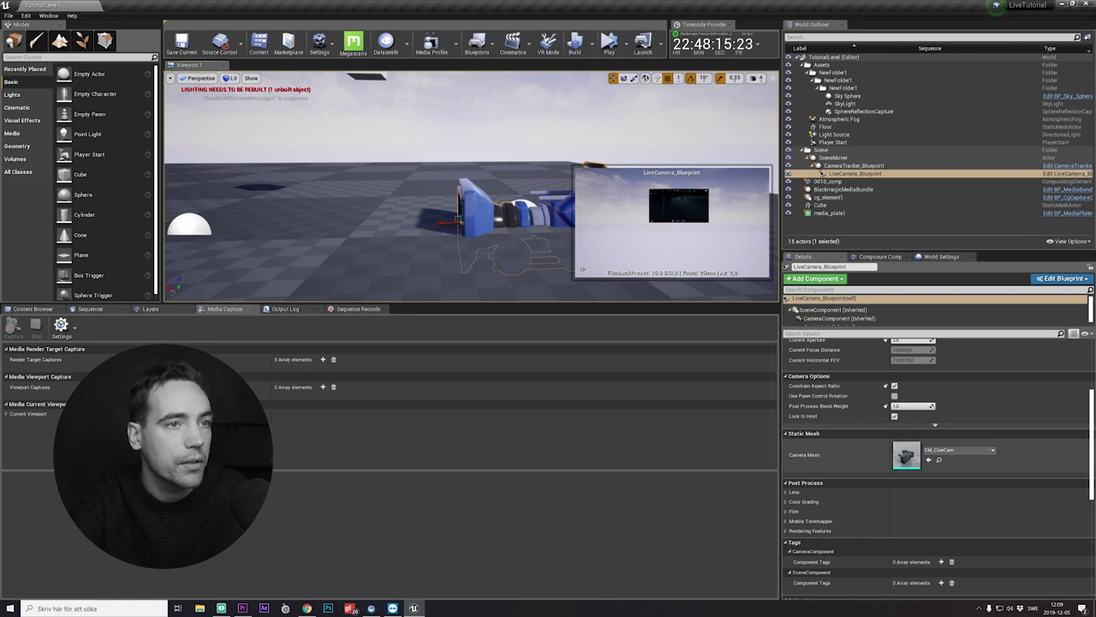
click(828, 197)
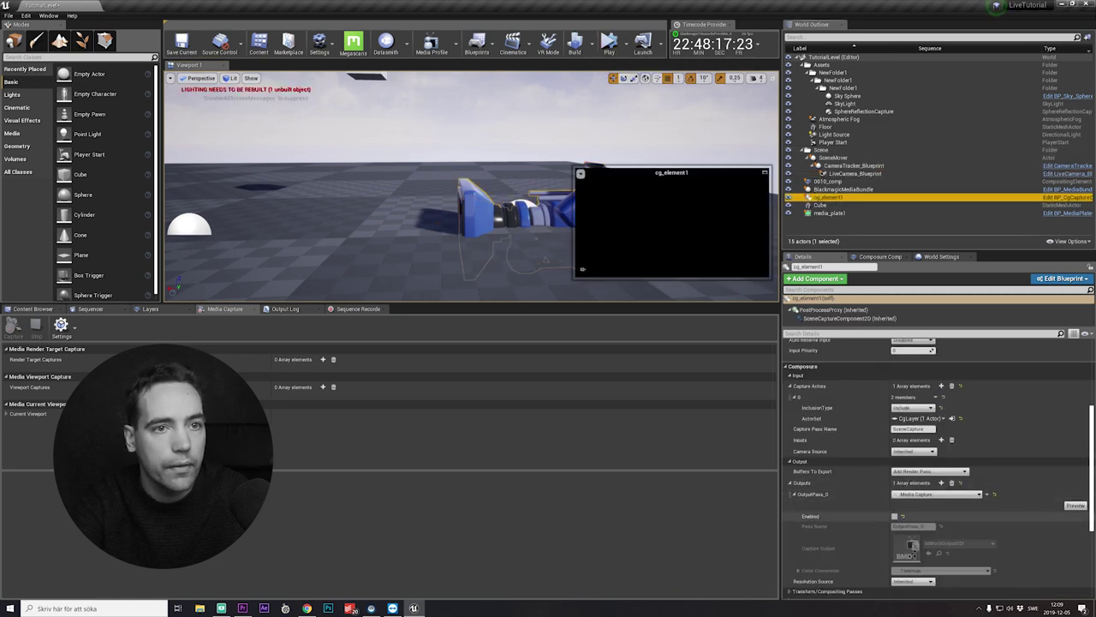
click(894, 516)
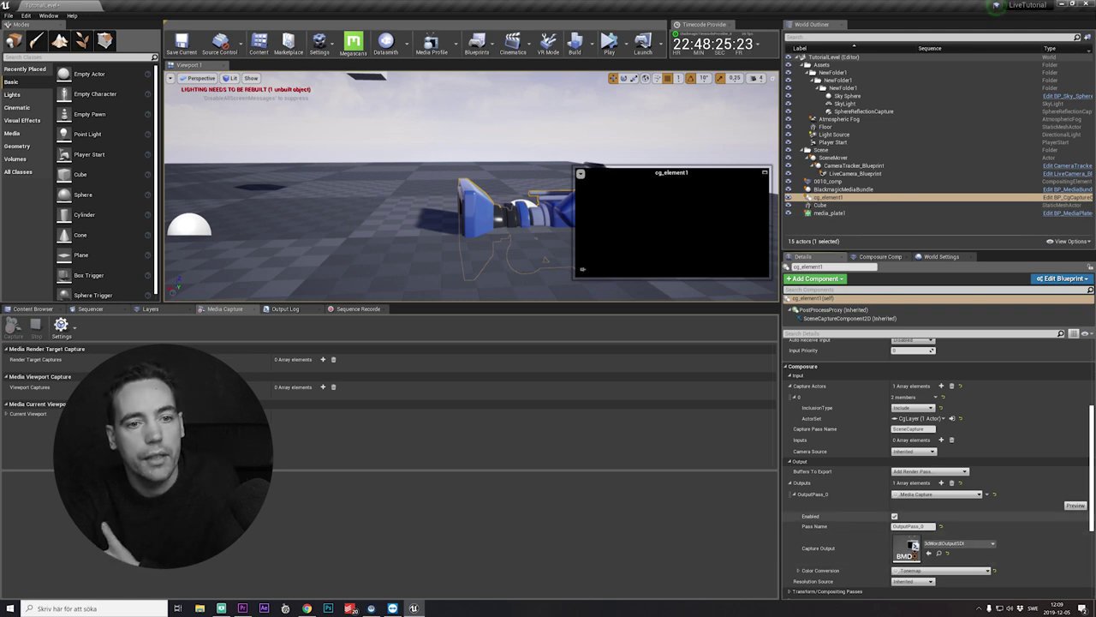
click(830, 213)
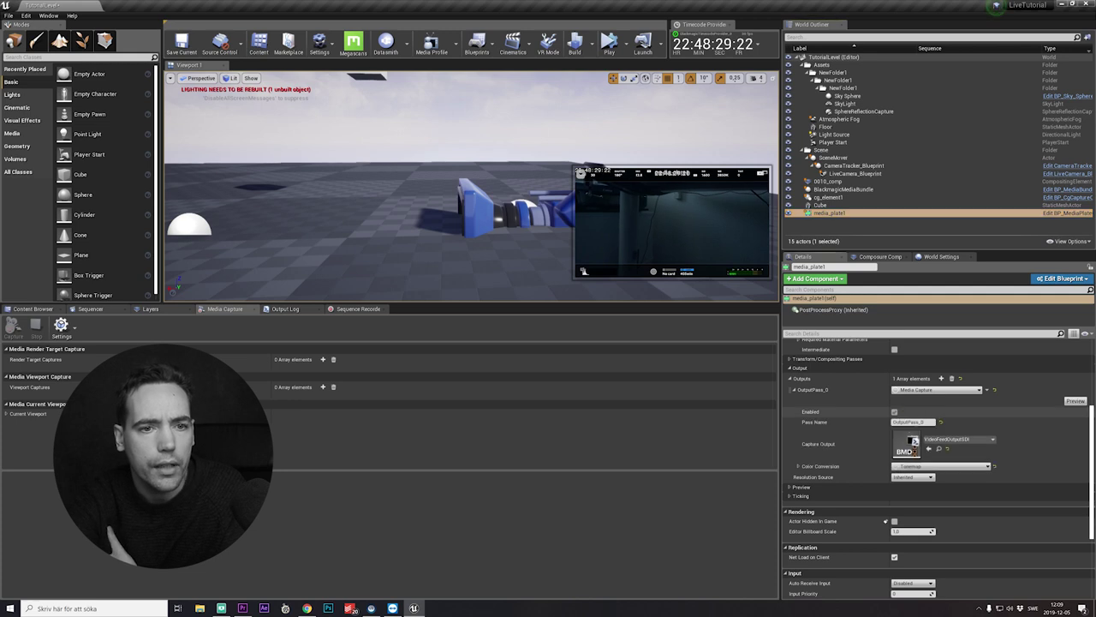
click(609, 41)
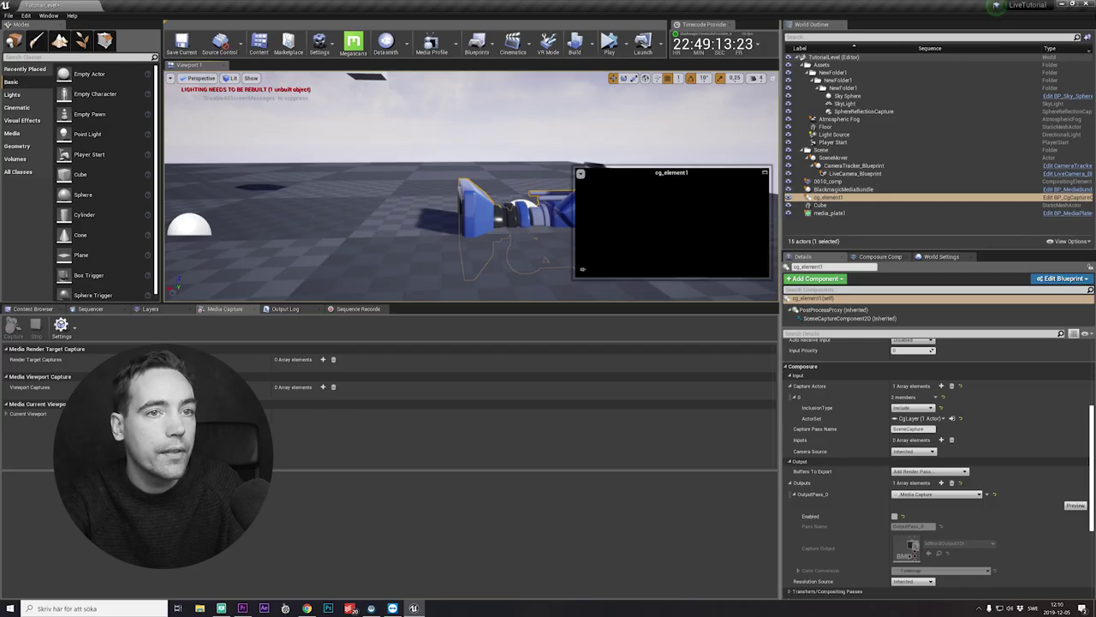
Enable the Media Capture output pass of media_plate1, inspect cg_element1's output settings, and simulate the level
click(855, 173)
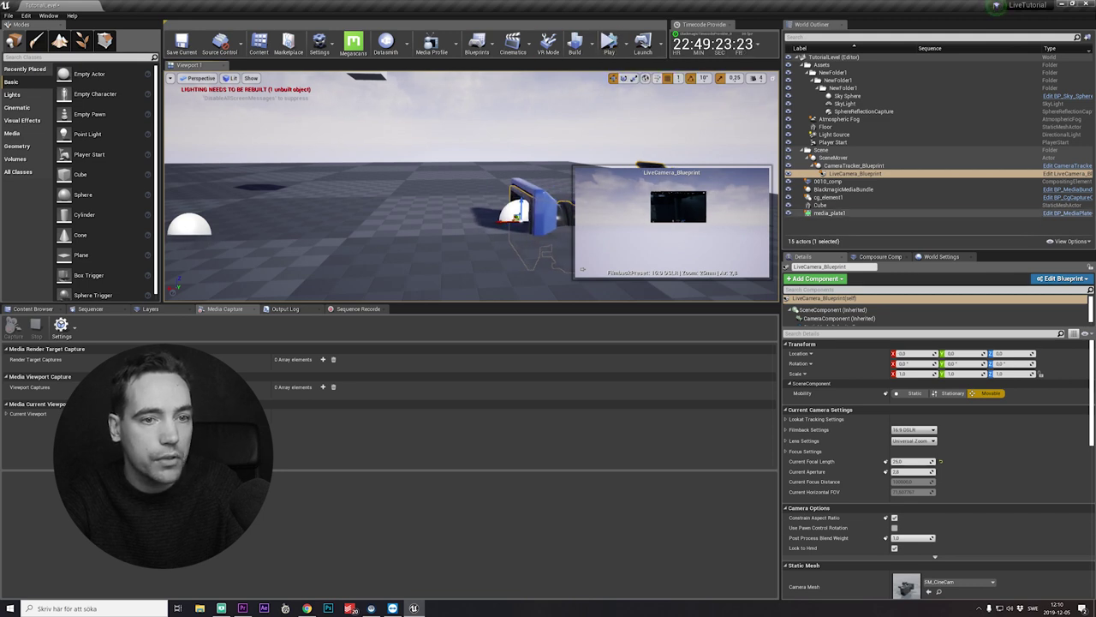
click(829, 214)
scroll(900, 505, down, 5)
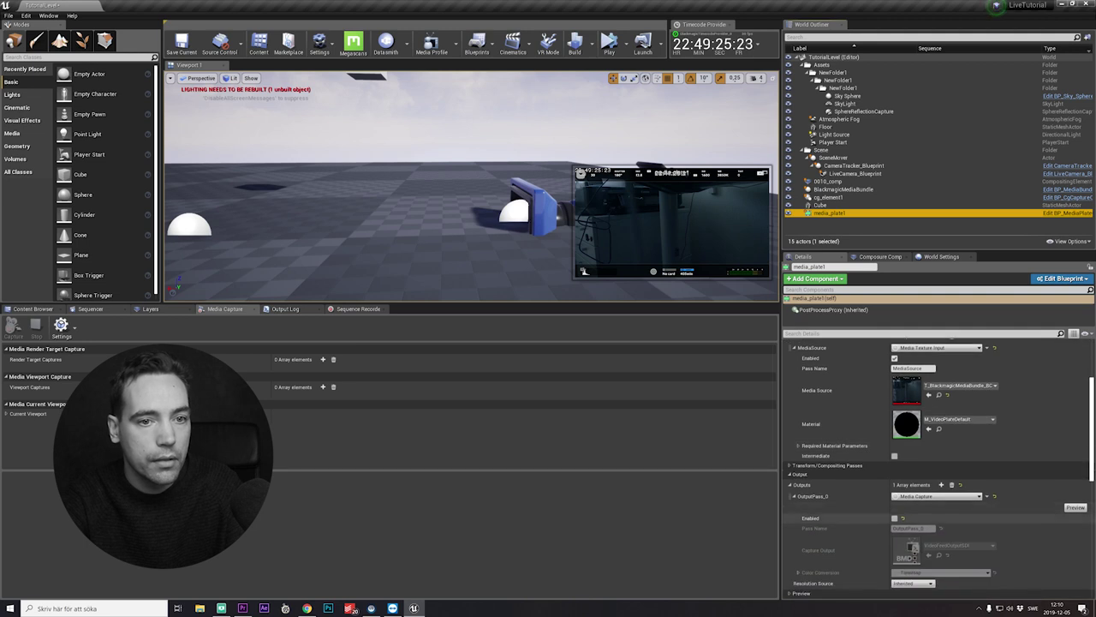
click(895, 518)
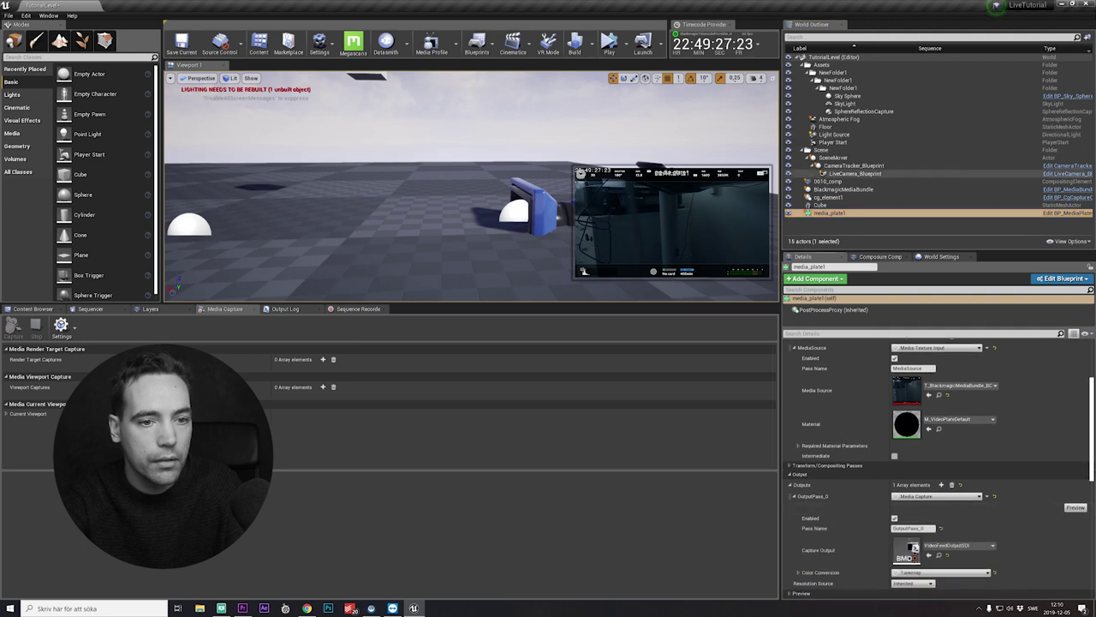
click(829, 197)
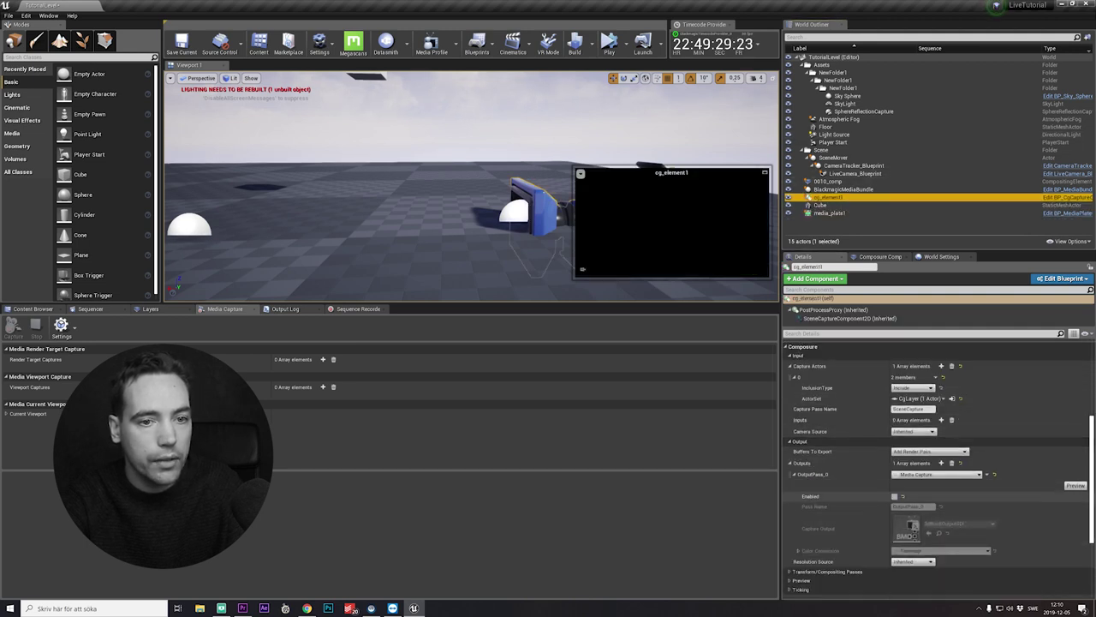
click(608, 43)
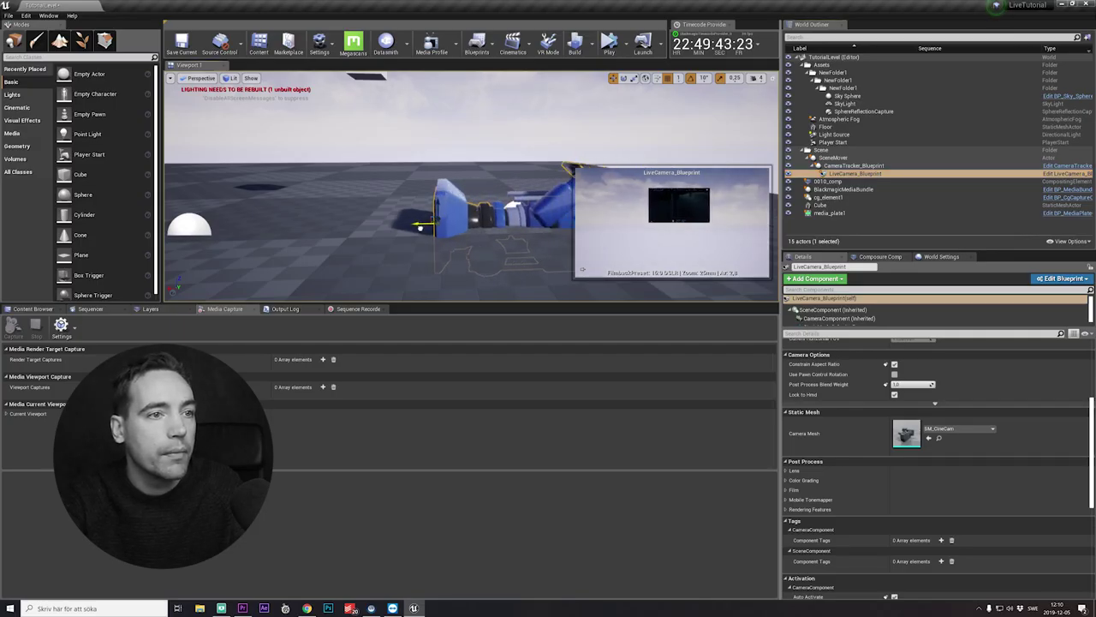
Enable the Media Capture output pass of cg_element1, run a simulation of the level, and stop it
click(830, 213)
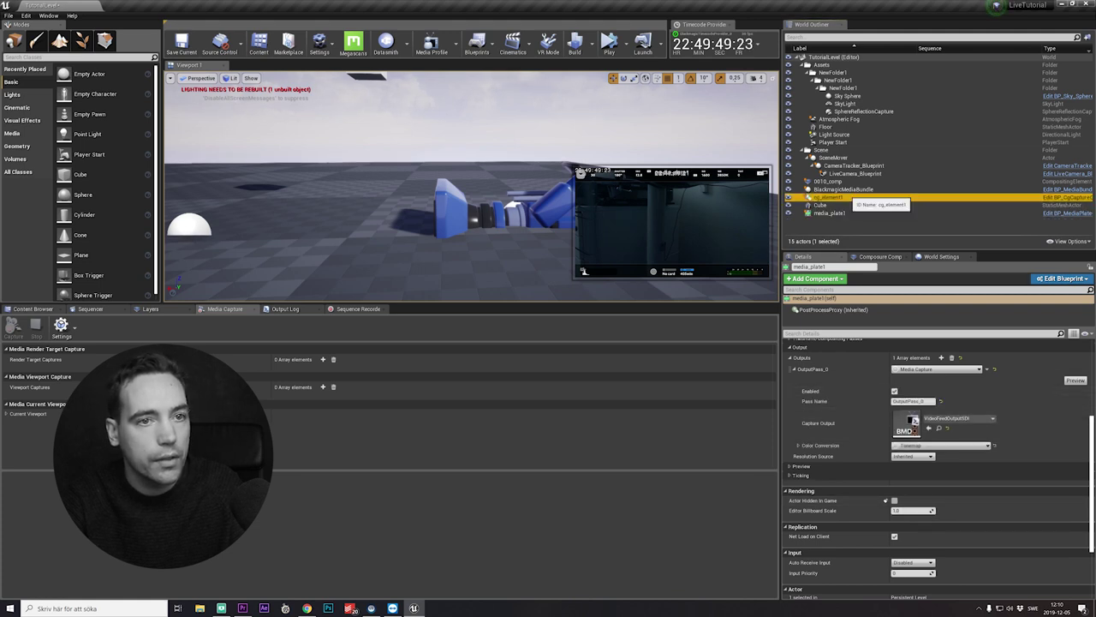
click(846, 197)
click(895, 496)
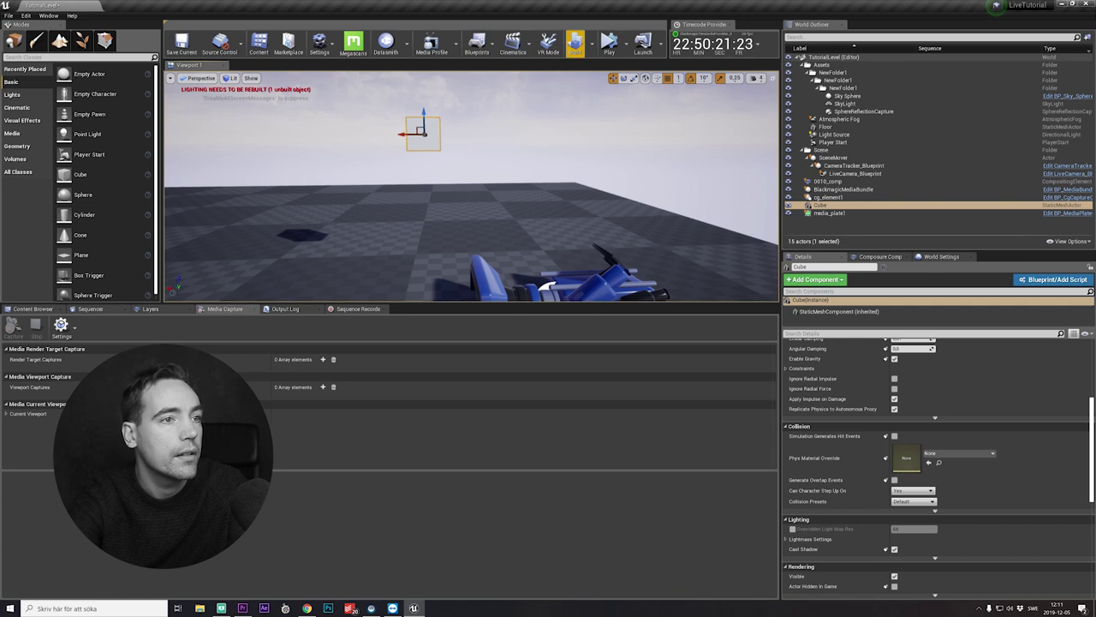
click(624, 44)
click(658, 117)
key(Escape)
Re-enable media_plate1's Media Capture output pass, check cg_element1's pass, and run the simulation before stopping it
click(829, 212)
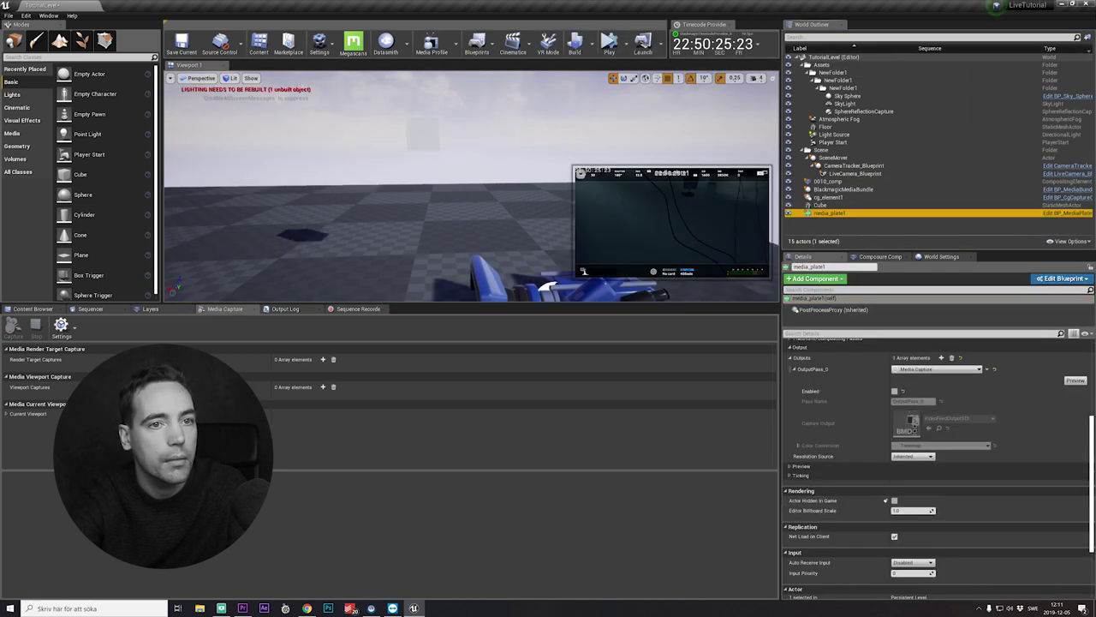
click(895, 392)
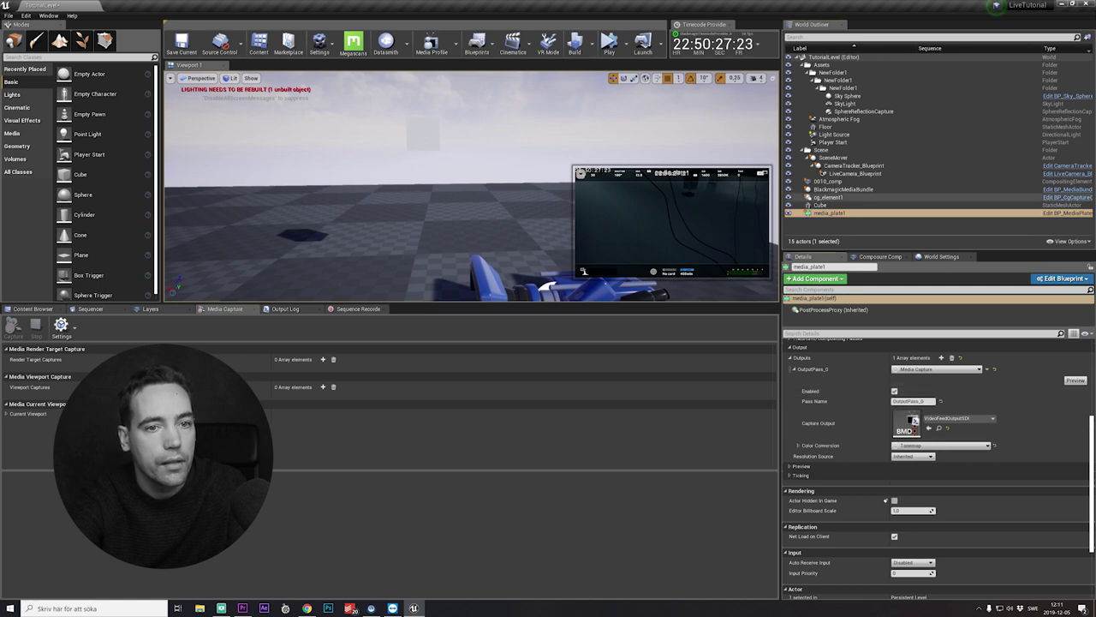
click(828, 197)
scroll(907, 463, down, 2)
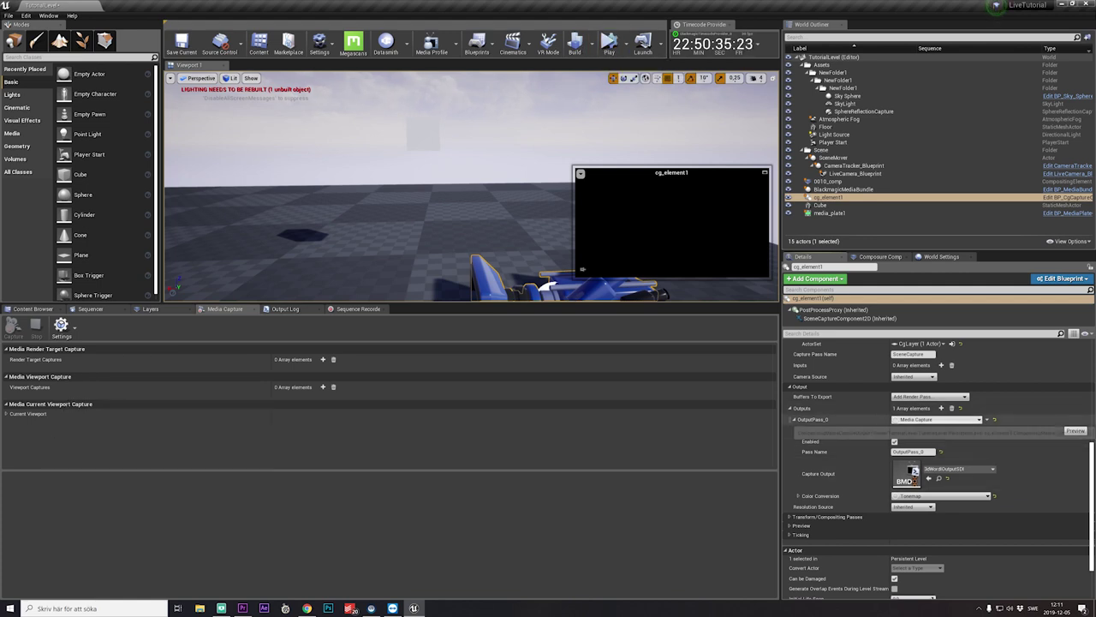
click(609, 42)
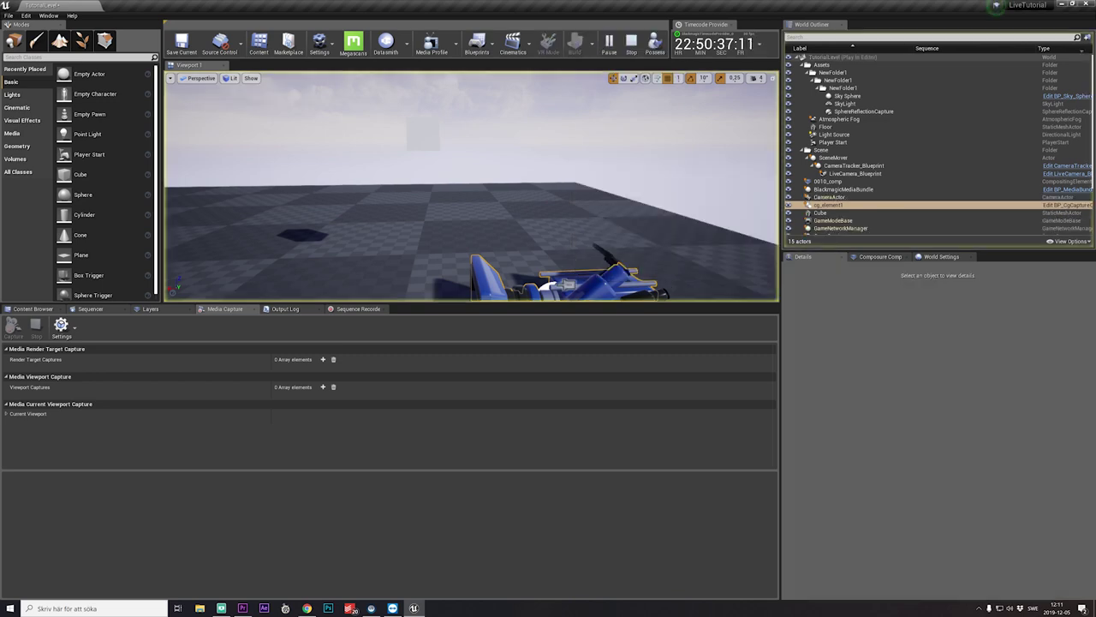
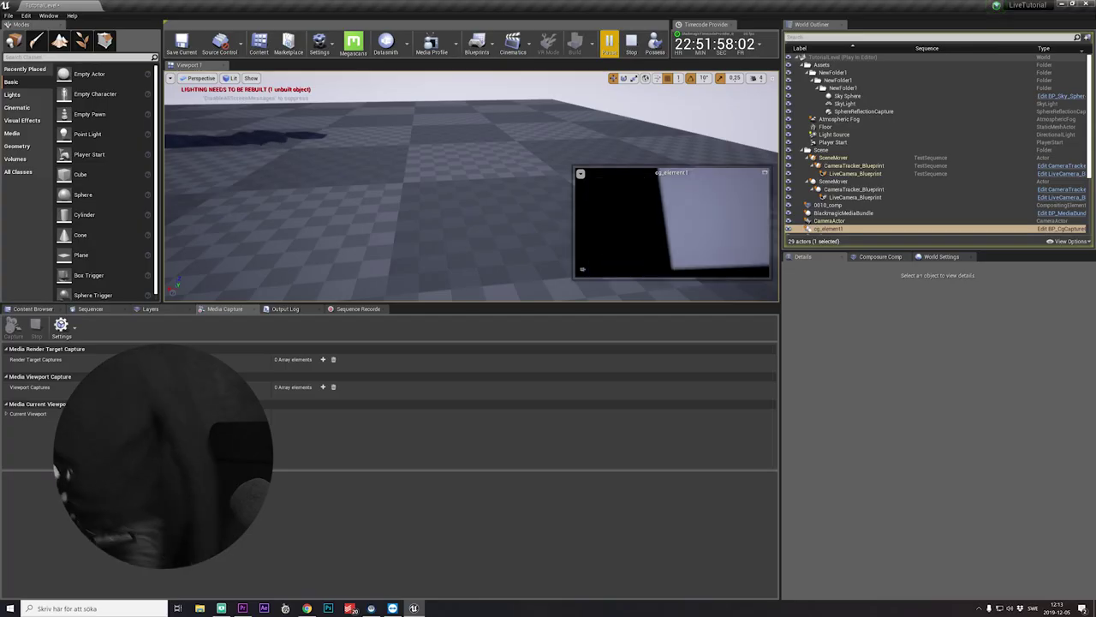
key(Escape)
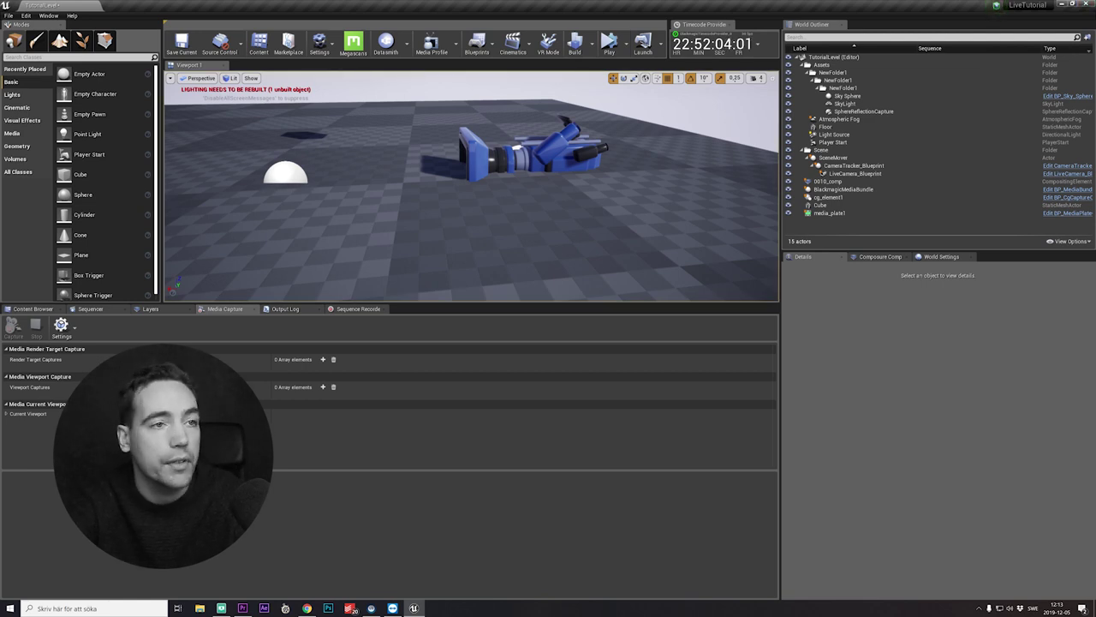
Open the recent project Tutorial, saving all listed modified content of the current project
click(8, 16)
mouse_move(39, 269)
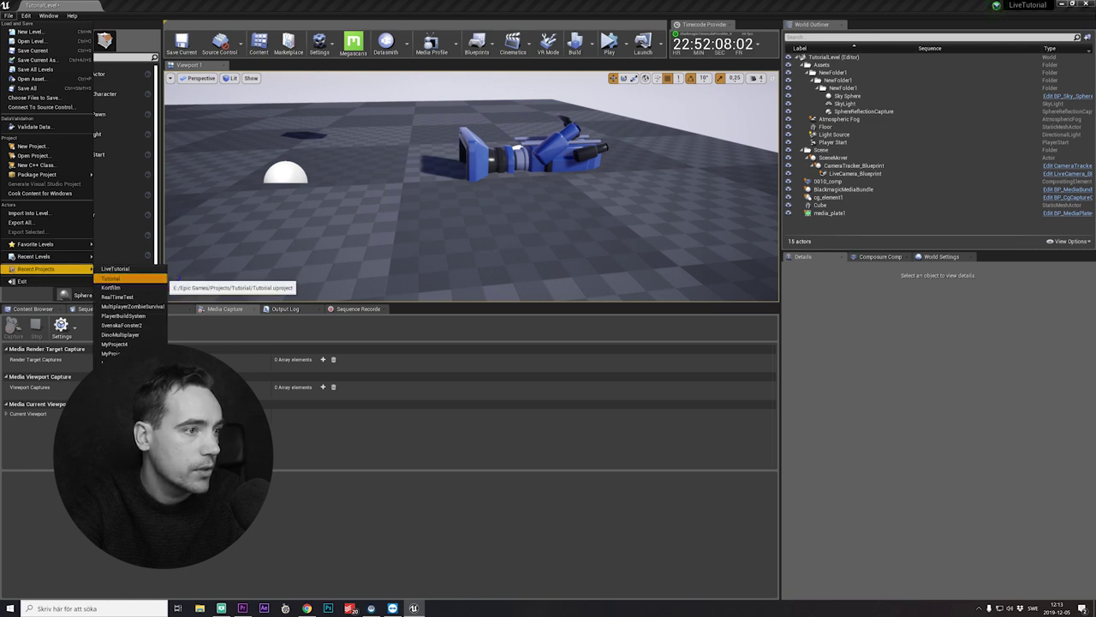
click(112, 278)
click(622, 321)
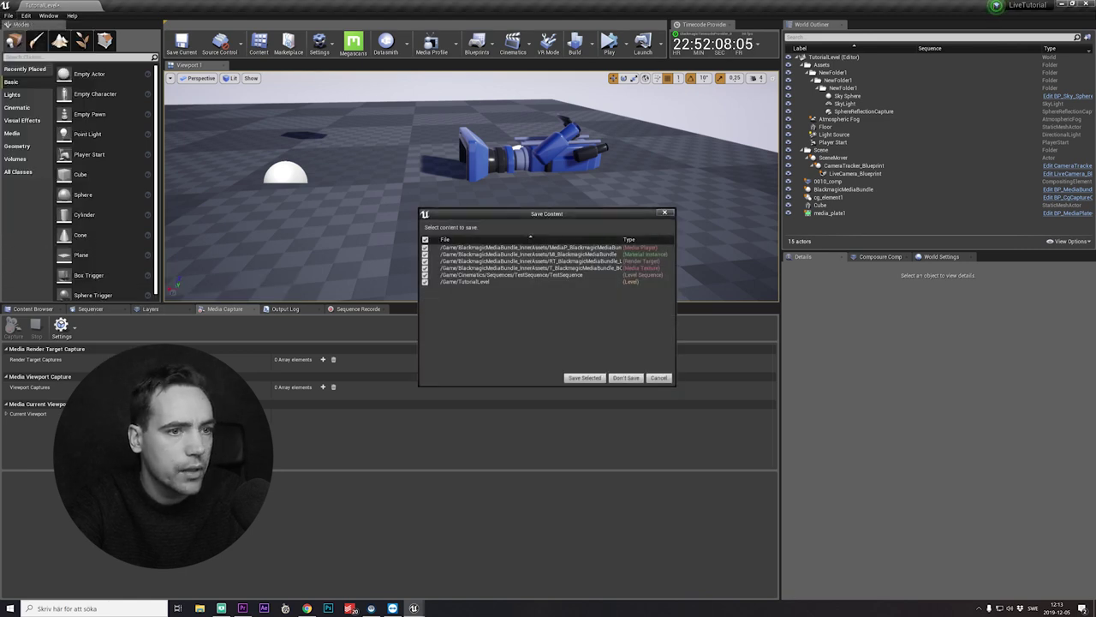
click(585, 380)
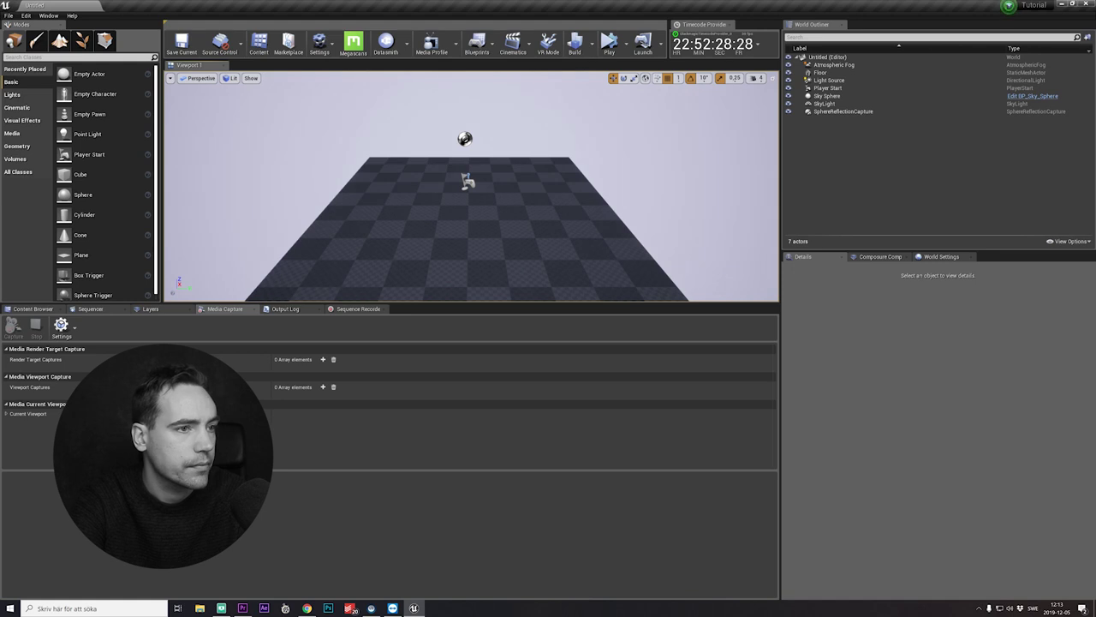
Open the TutorialMap level from the project content, simulate it briefly, and stop the simulation
click(32, 308)
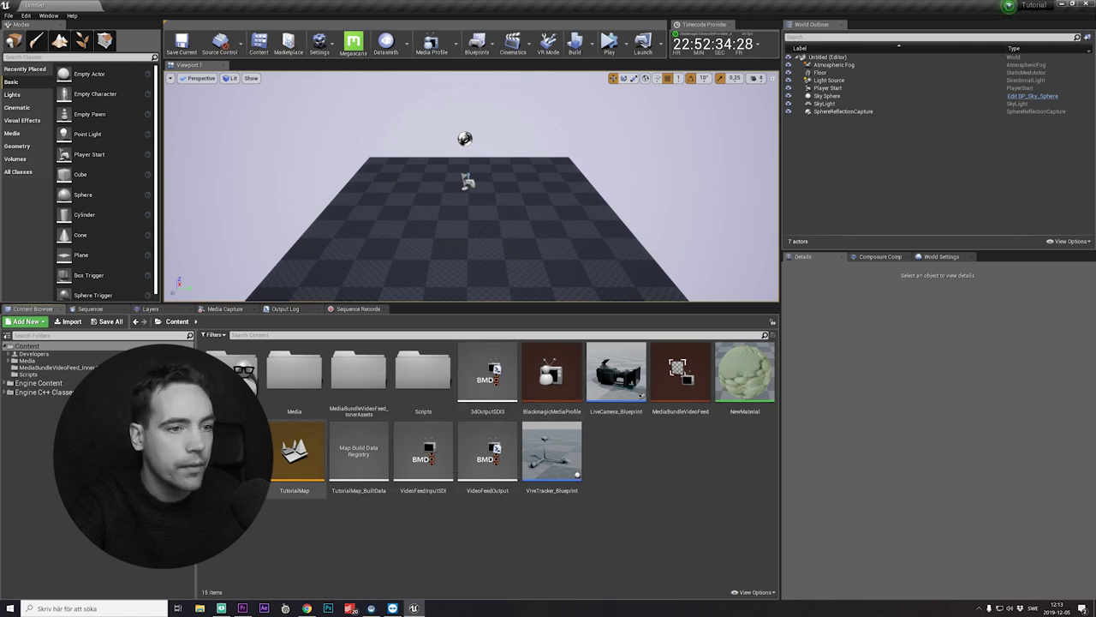
double_click(295, 454)
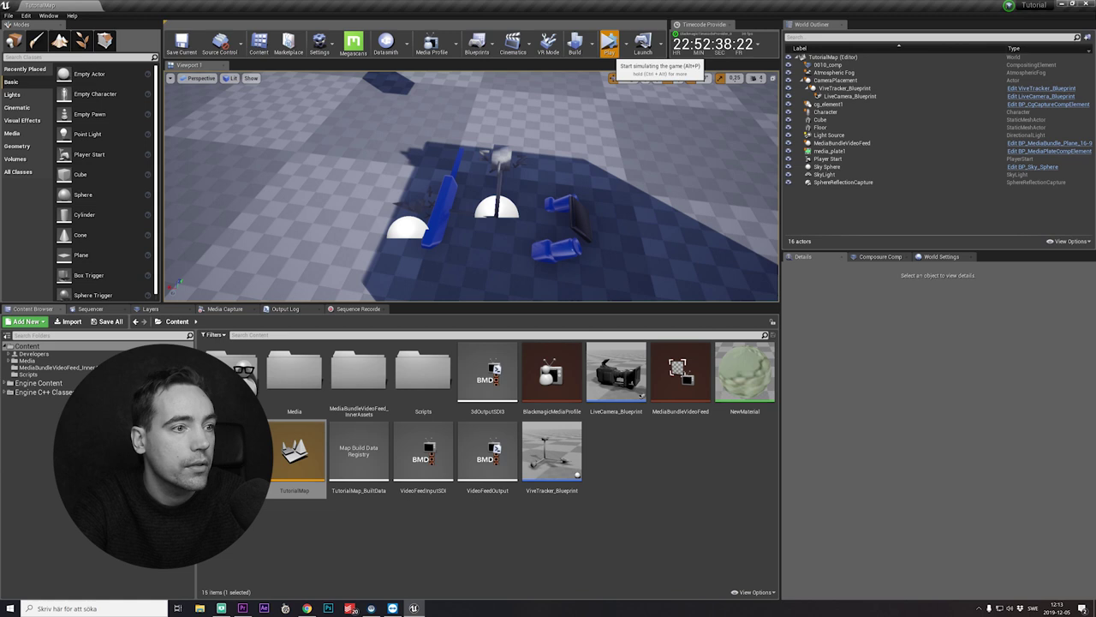
click(608, 41)
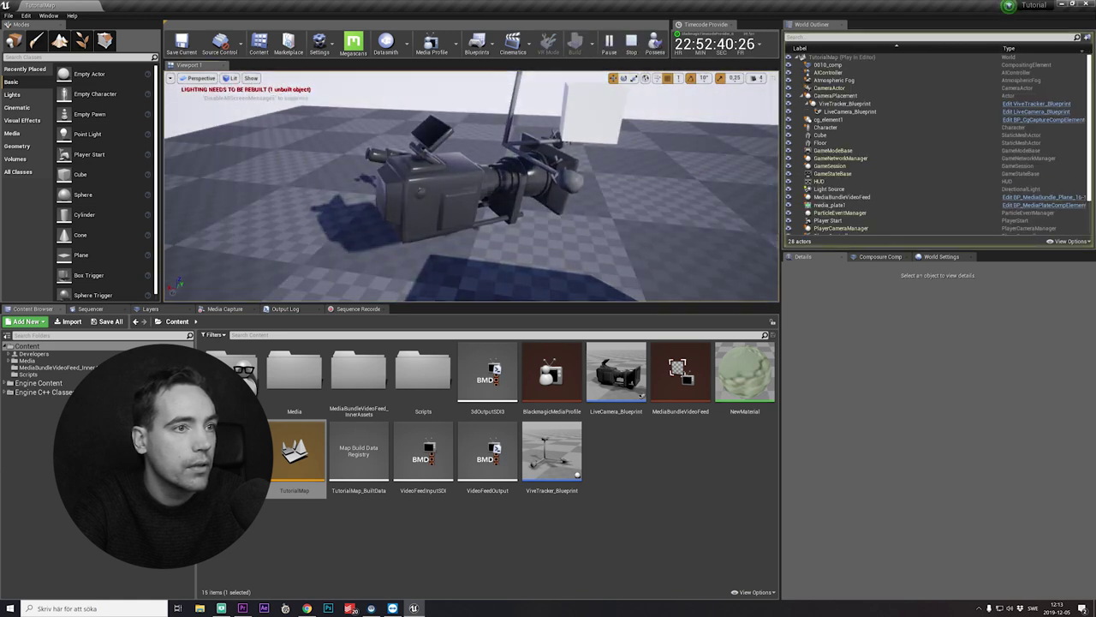
key(Escape)
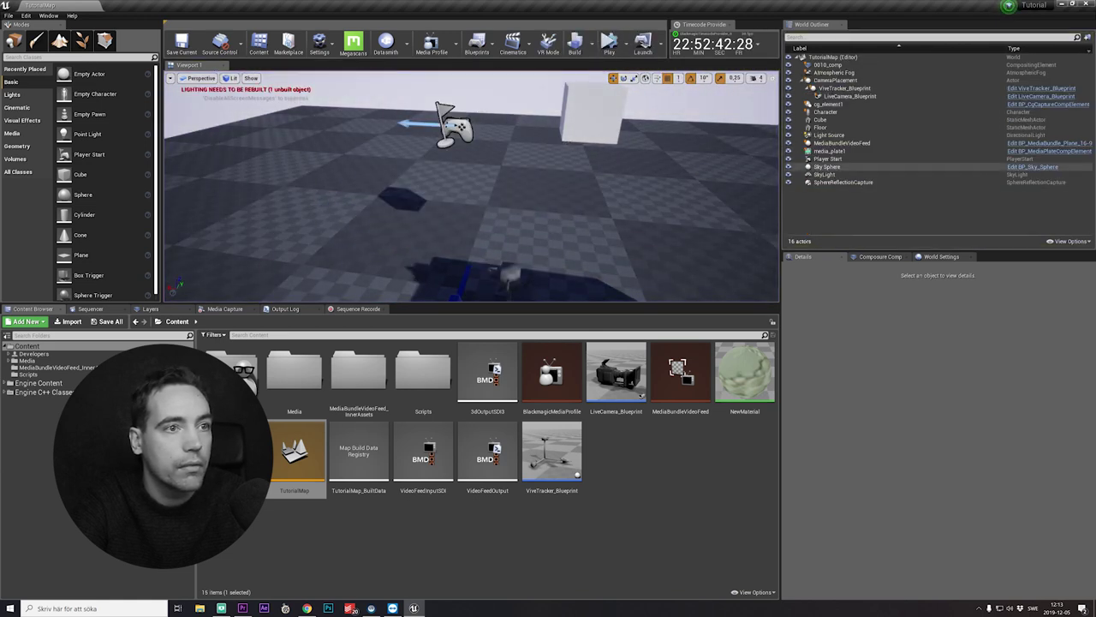
Review media_plate1's Render Target Asset output, enable cg_element1's Media Capture output pass, and open the media capture settings
click(829, 152)
scroll(865, 524, down, 5)
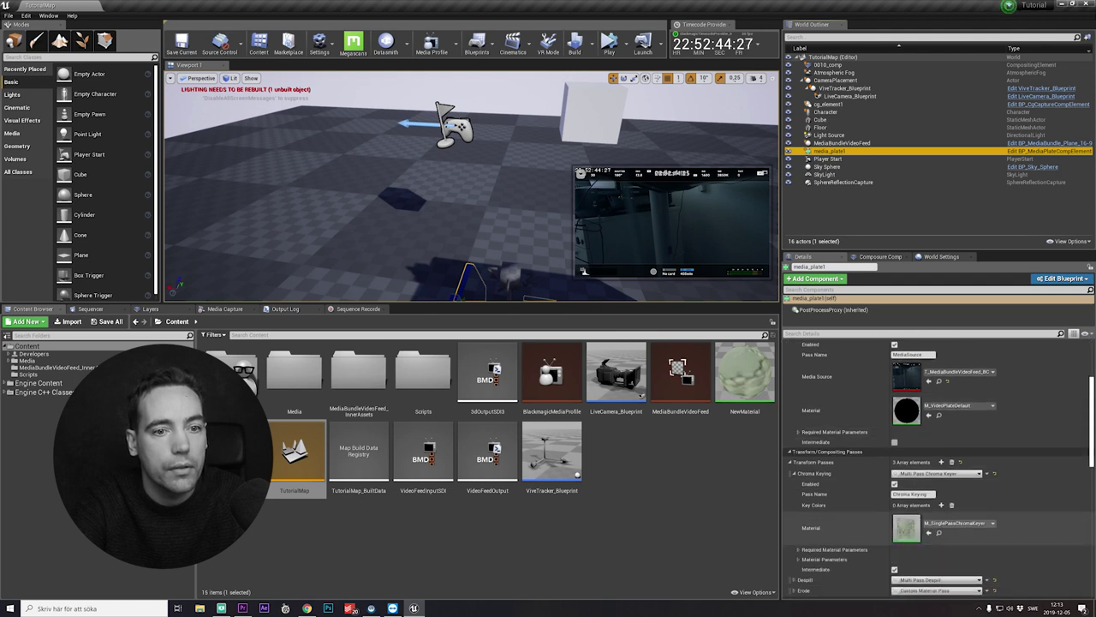
scroll(938, 467, down, 3)
scroll(937, 467, up, 3)
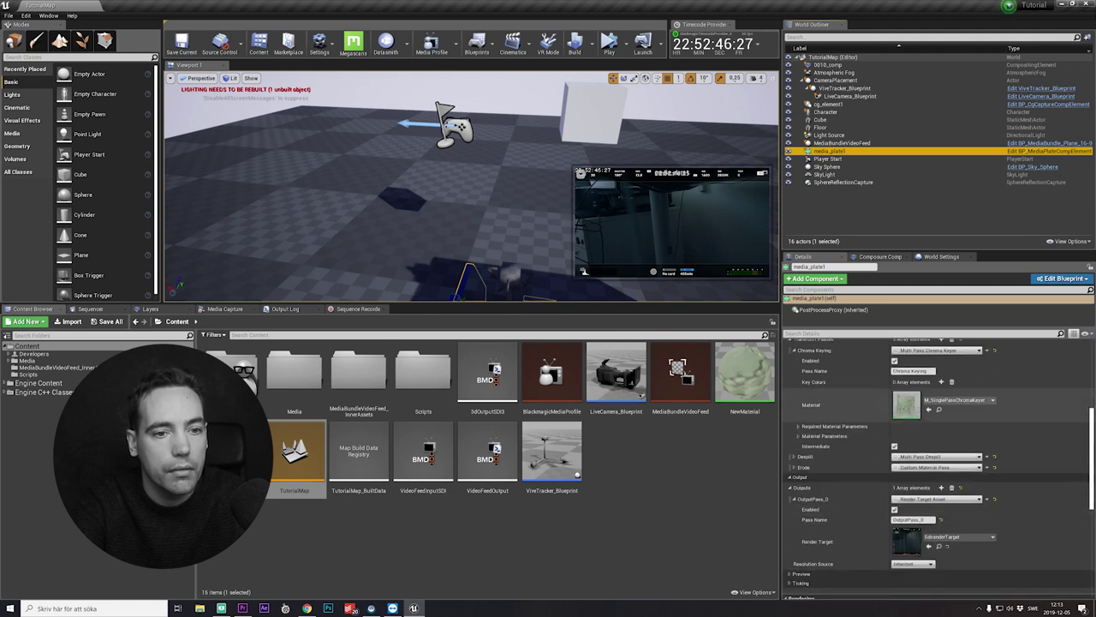
click(829, 104)
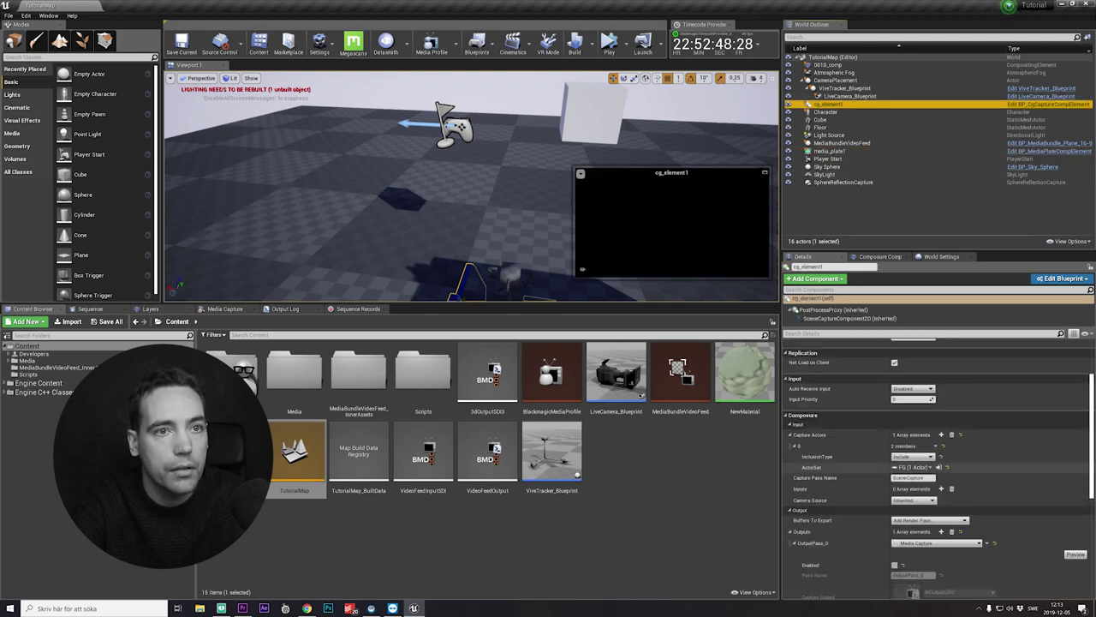
scroll(856, 477, down, 3)
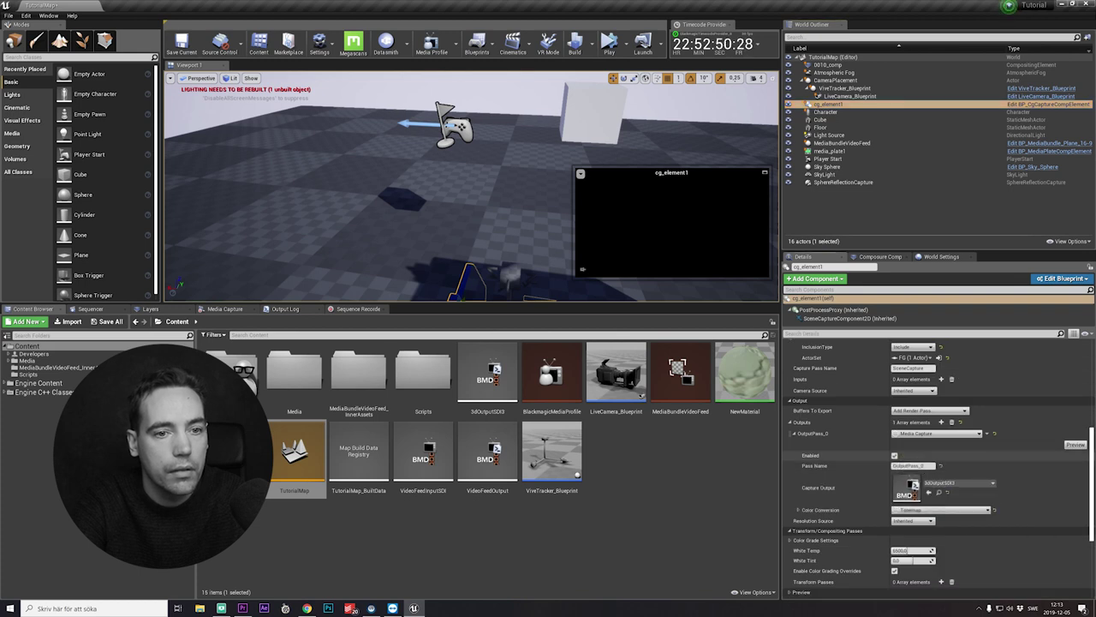
click(225, 309)
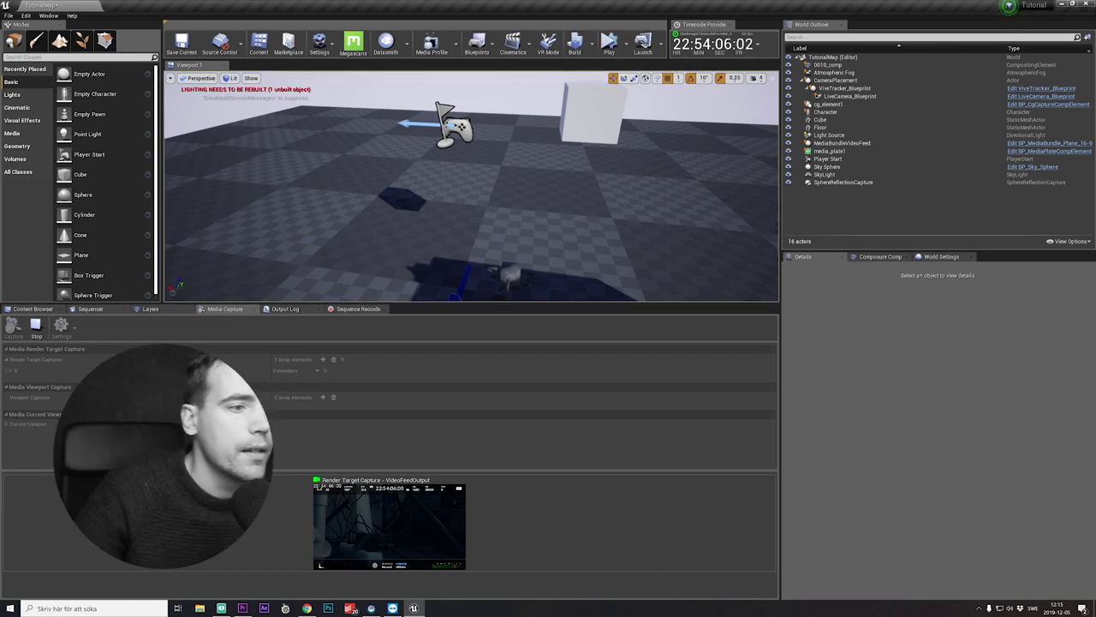
Switch to Chrome and look through the equipment, flowchart and overview slides of the Canva presentation
click(307, 608)
scroll(419, 171, up, 4)
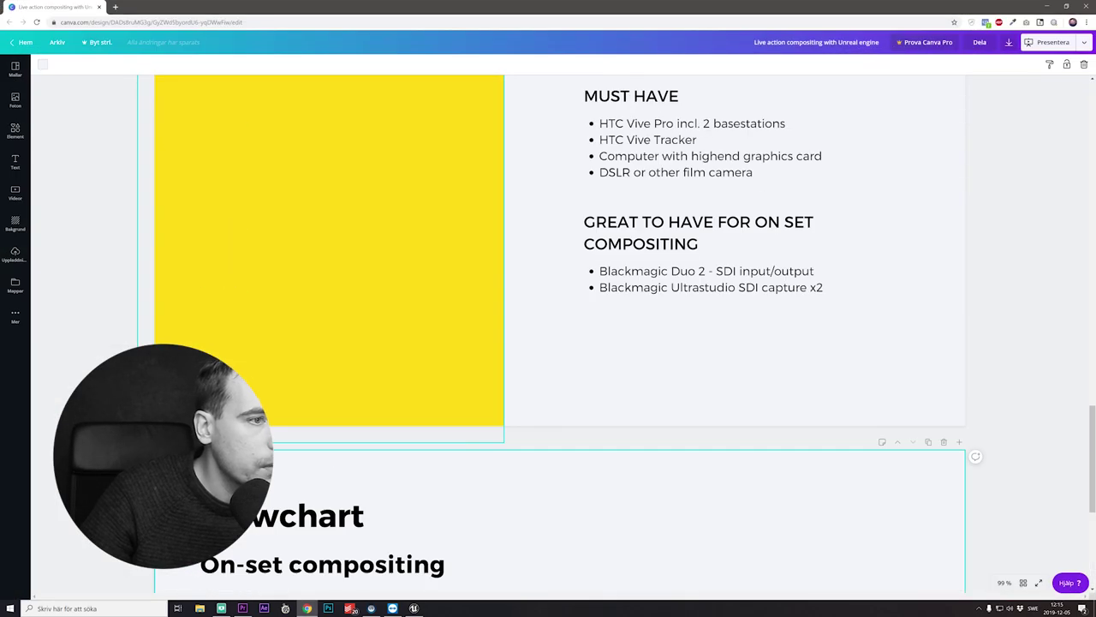
scroll(420, 171, down, 5)
scroll(556, 325, up, 10)
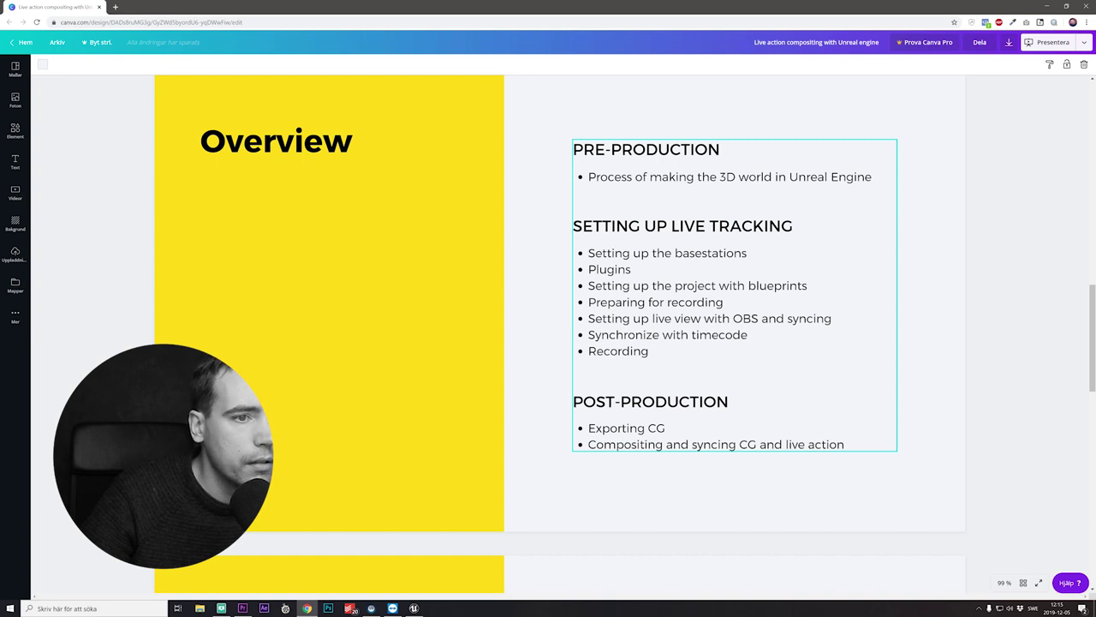
scroll(557, 334, down, 2)
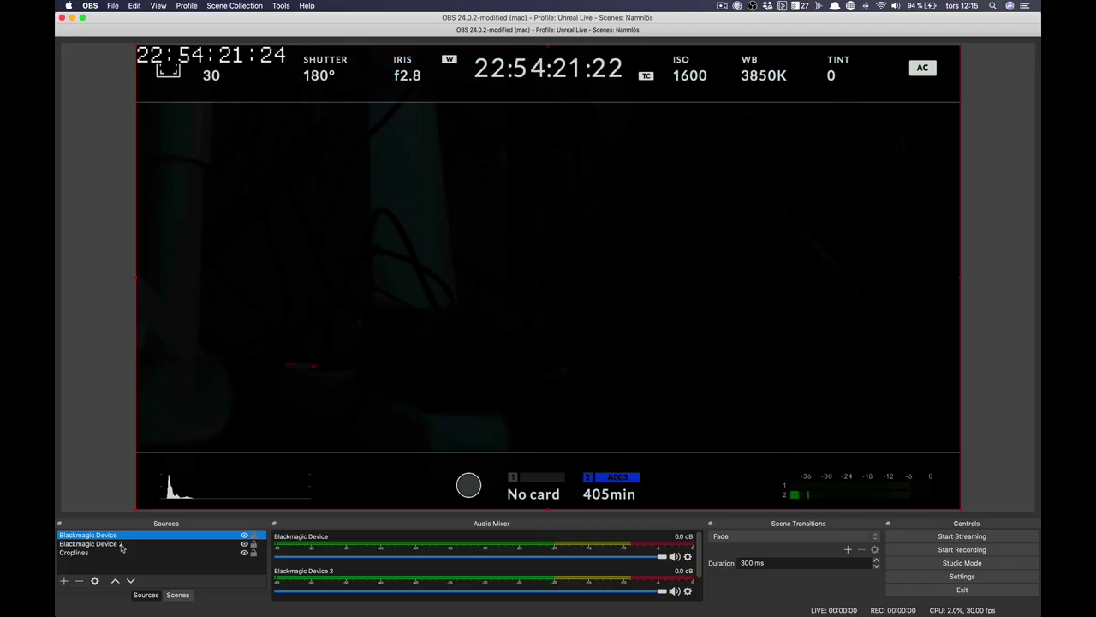
Switch to OBS and check the device and SDI connection properties of Blackmagic Device 2 and Blackmagic Device
double_click(109, 544)
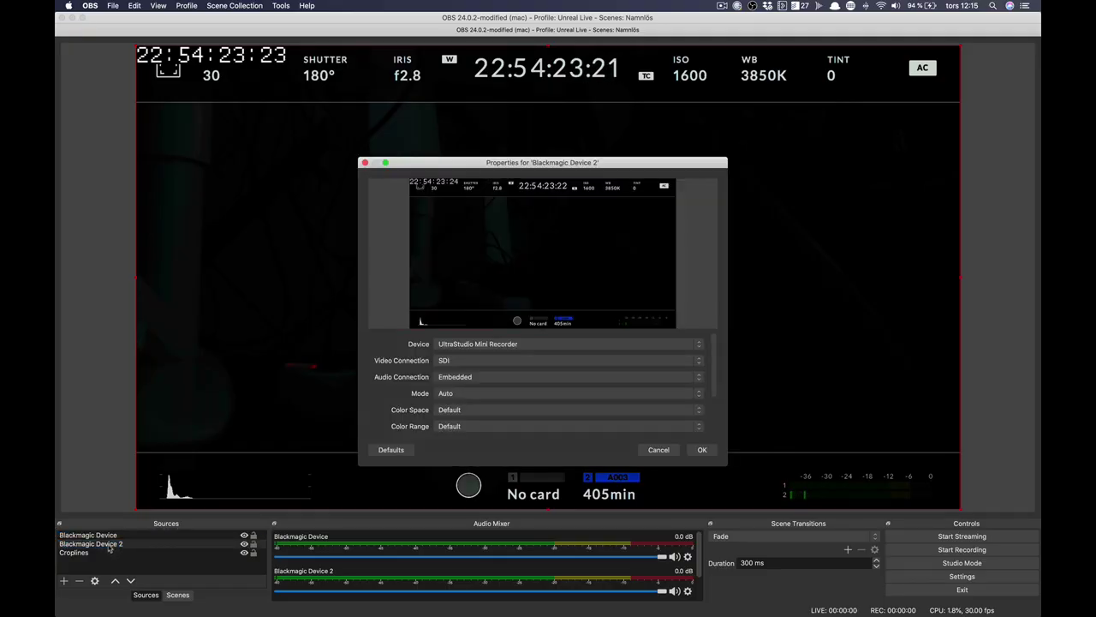
click(699, 450)
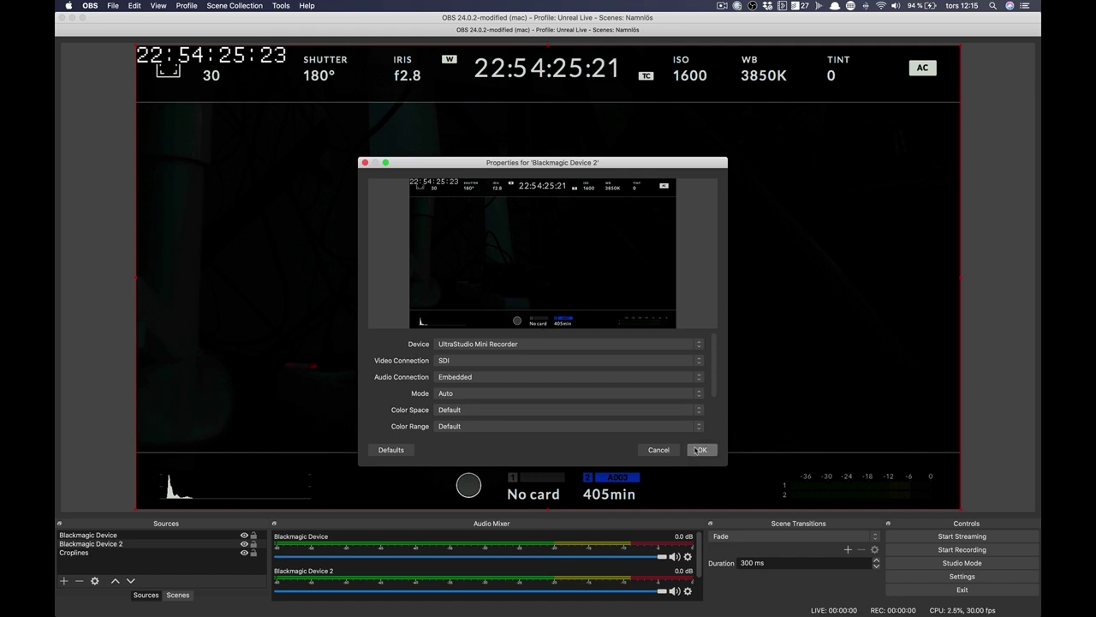
click(698, 449)
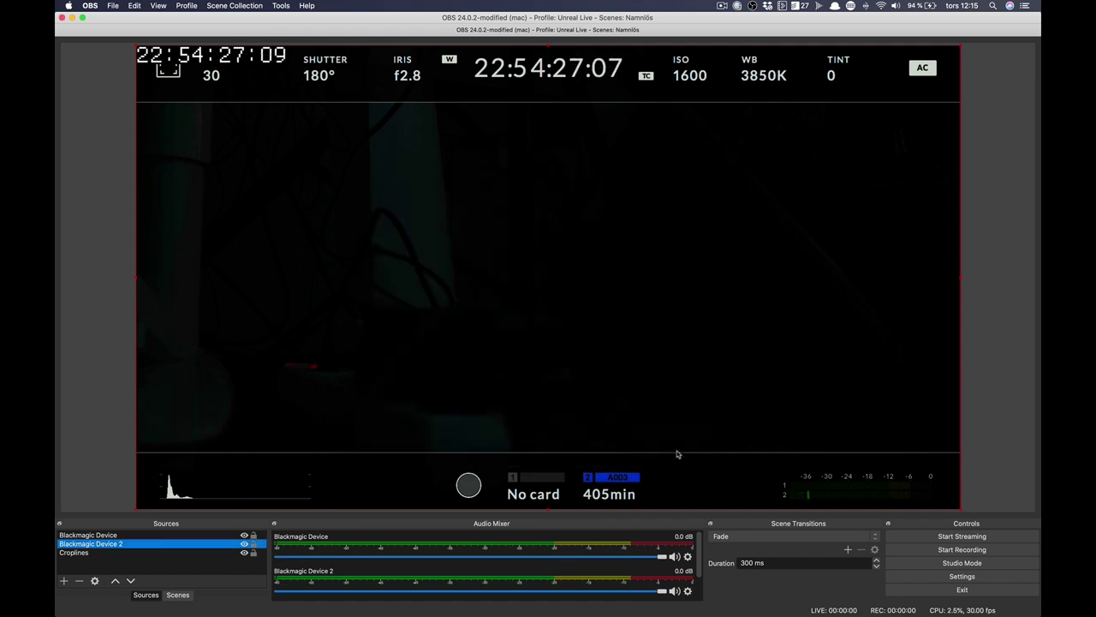
double_click(90, 535)
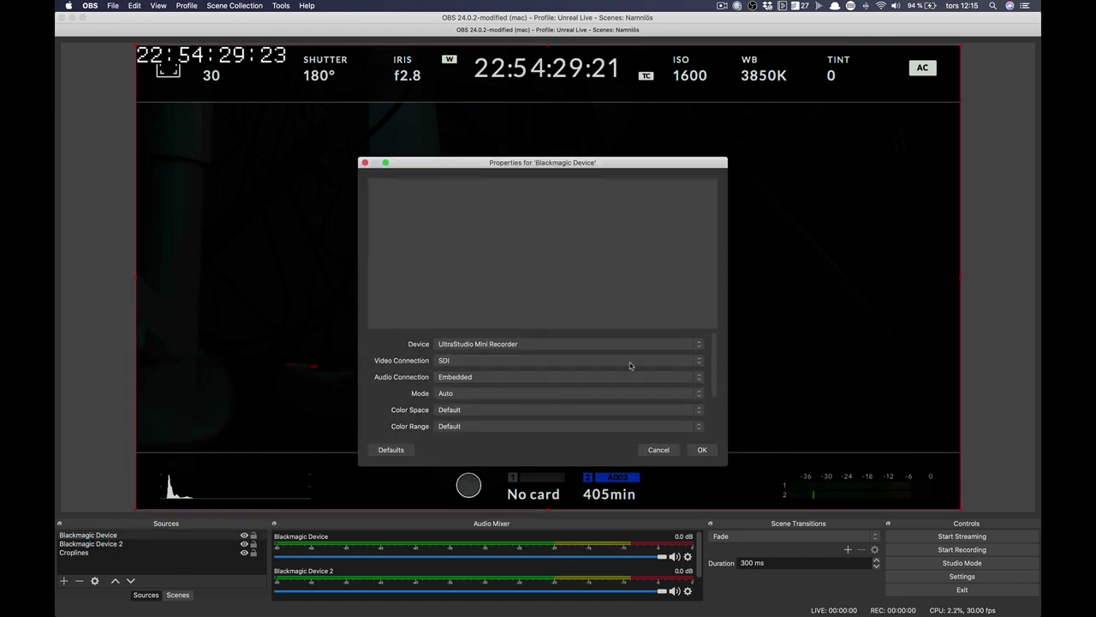
click(702, 450)
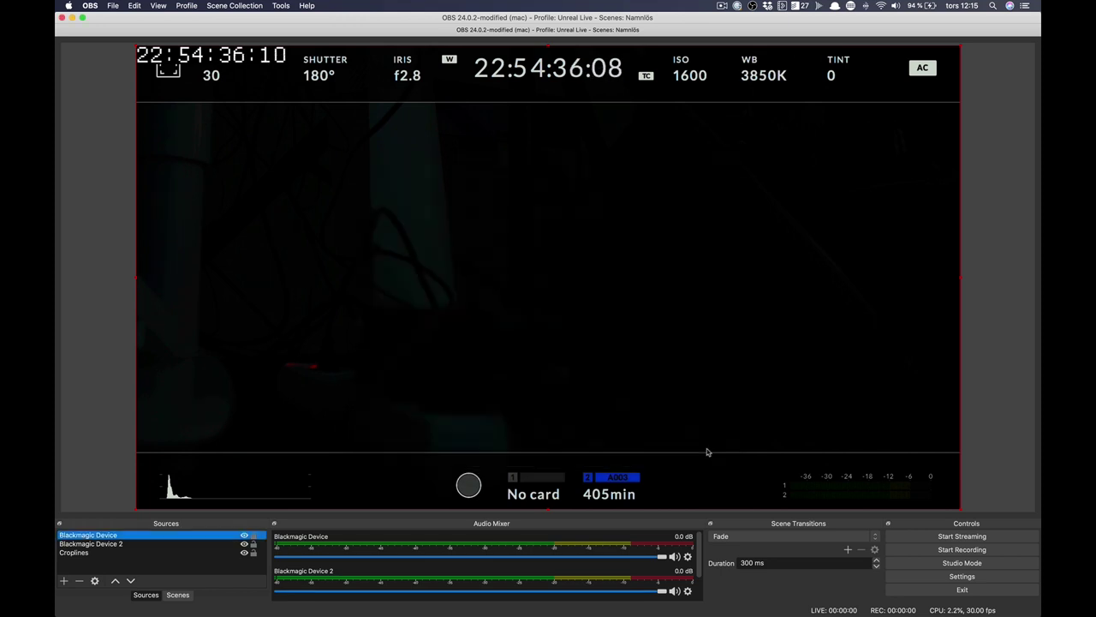
Check Blackmagic Device's properties and its Video Delay (Async) filter, and select the Blackmagic Device 2 source
double_click(195, 535)
click(702, 451)
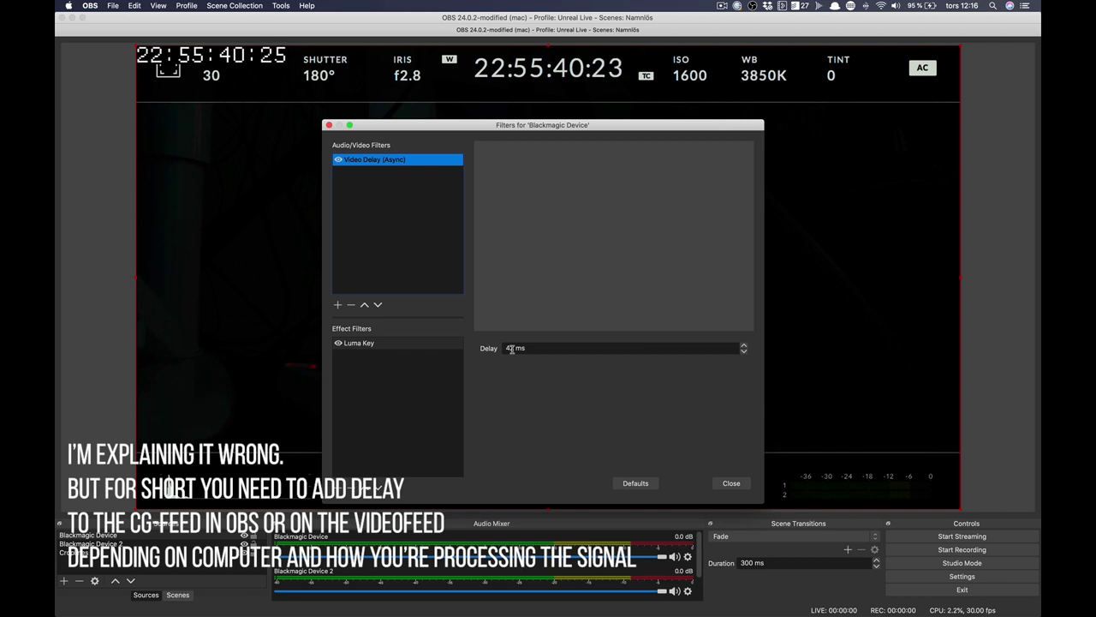
click(731, 483)
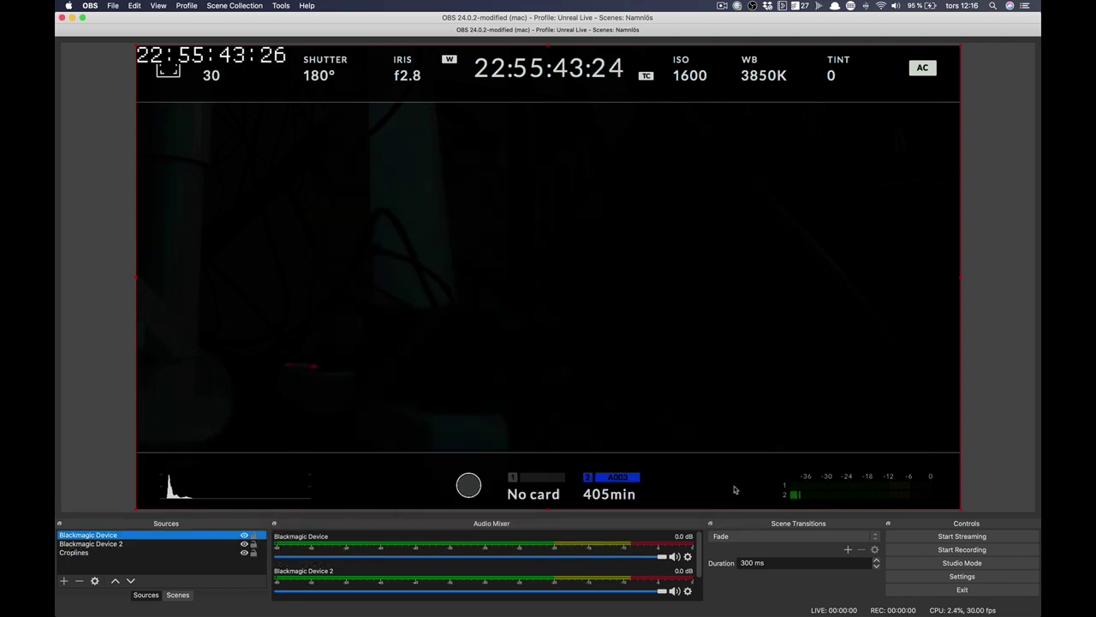
click(171, 544)
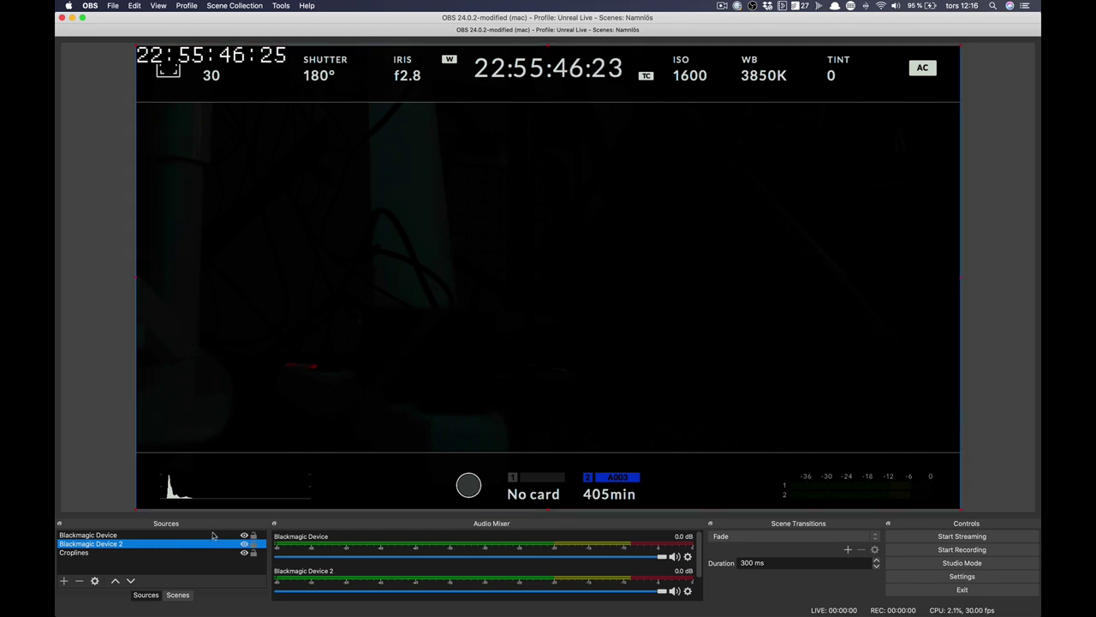